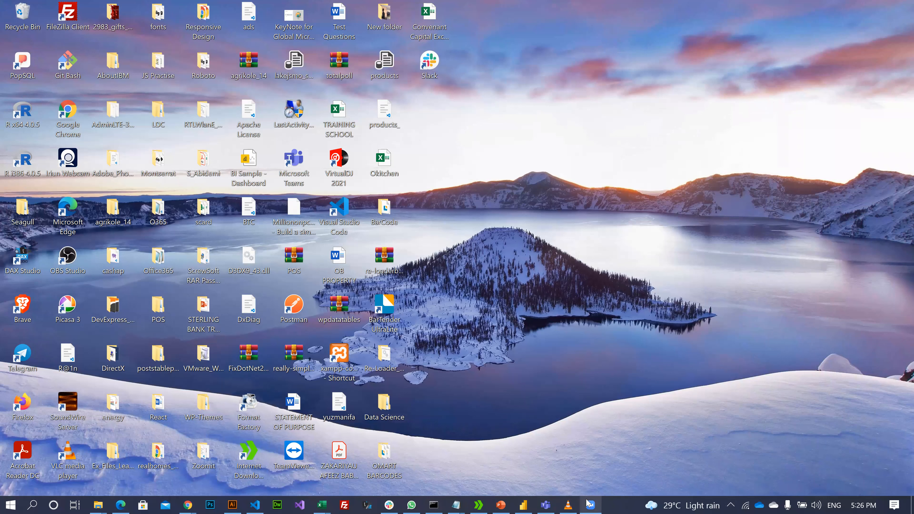
Step: Switch to the sales dashboard report in Power BI Desktop and place a new slicer over the empty card beside the donut chart
mouse_move(530, 502)
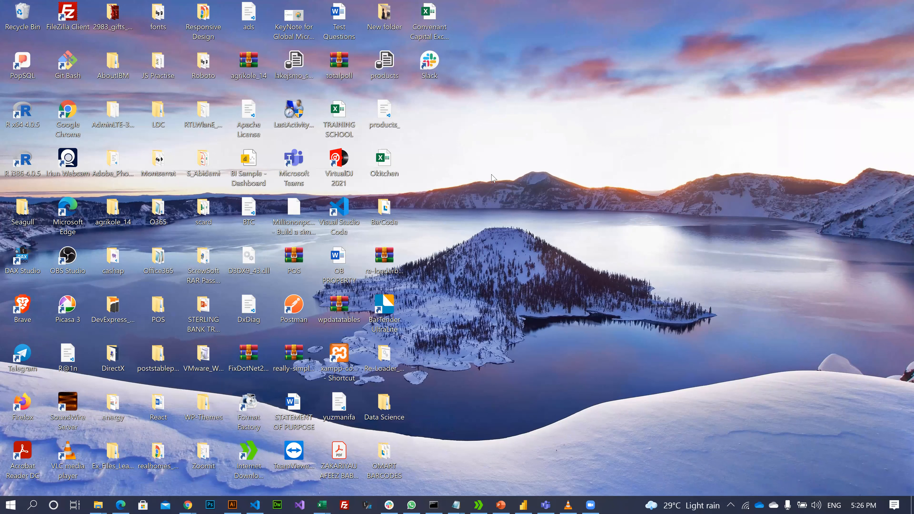
left_click(522, 504)
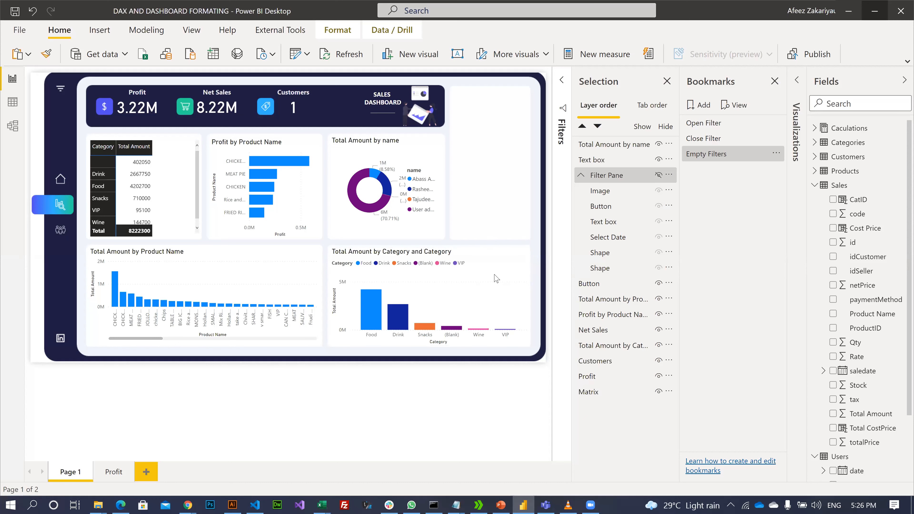
left_click(494, 275)
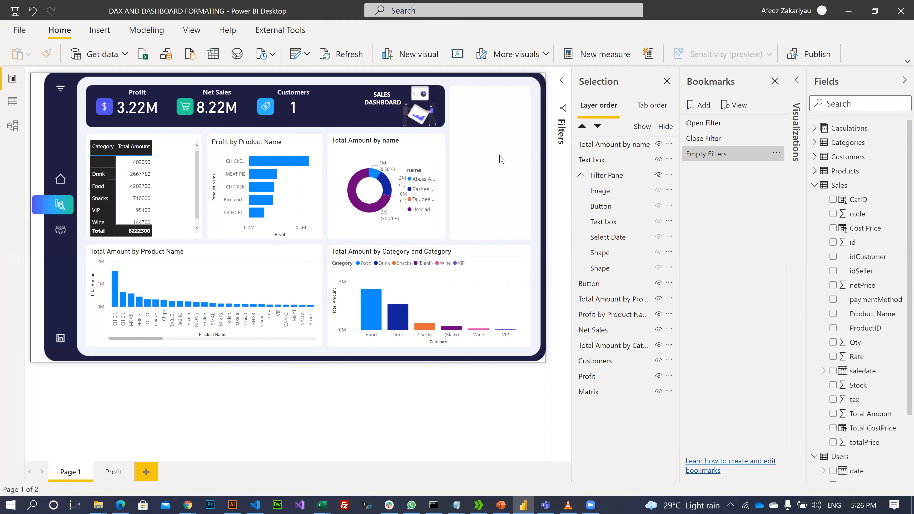
left_click(798, 86)
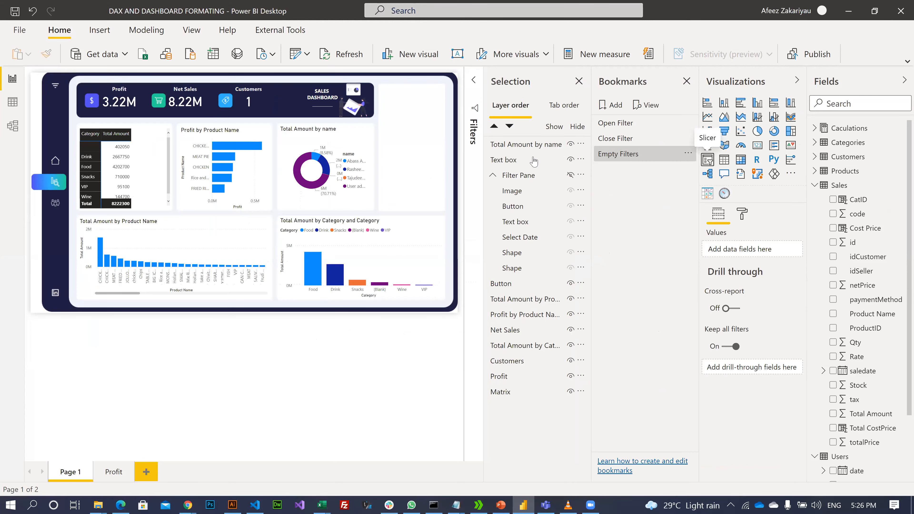
left_click_drag(147, 149, 440, 146)
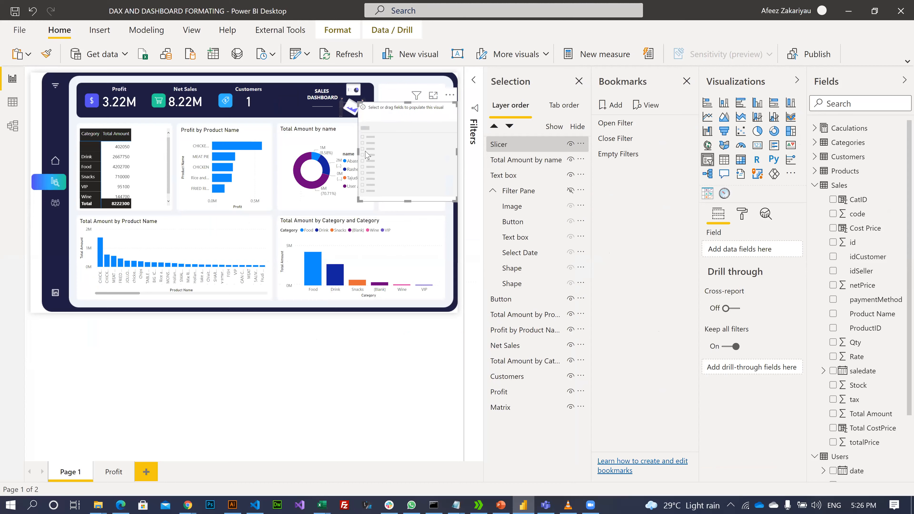
Step: Resize the blank slicer on all sides so it fills the empty card without overlapping the donut chart
left_click_drag(358, 155, 381, 157)
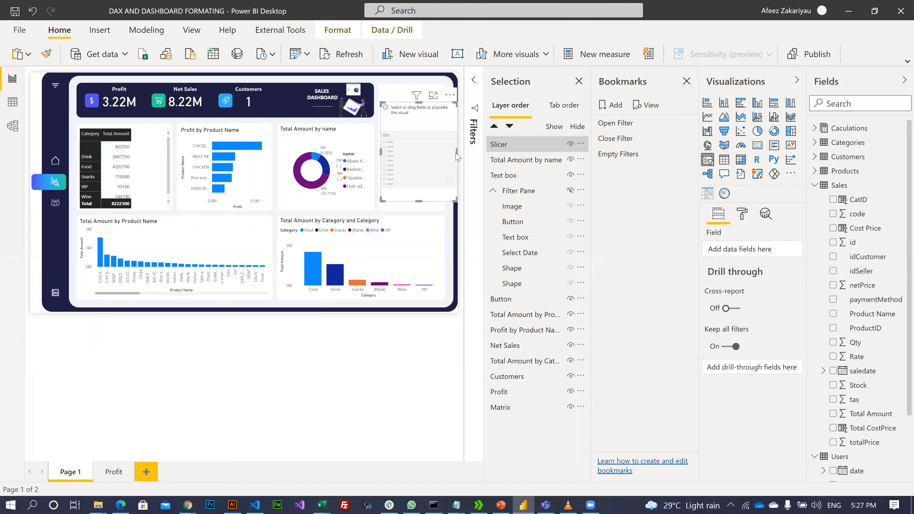
left_click_drag(456, 156, 440, 159)
left_click_drag(399, 112, 402, 97)
left_click_drag(414, 185, 418, 209)
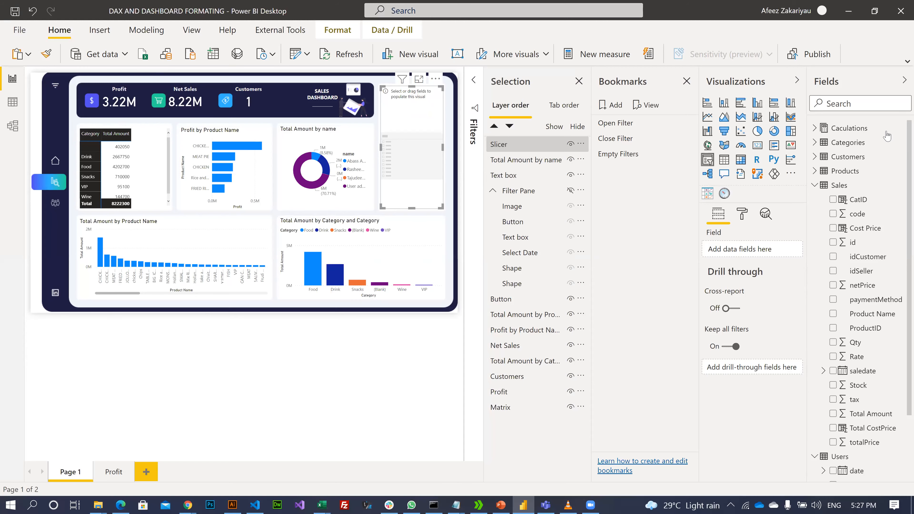
Step: Collapse the Visualizations pane, close the Bookmarks and Selection panes, and set the page view to Fit to page
left_click(796, 80)
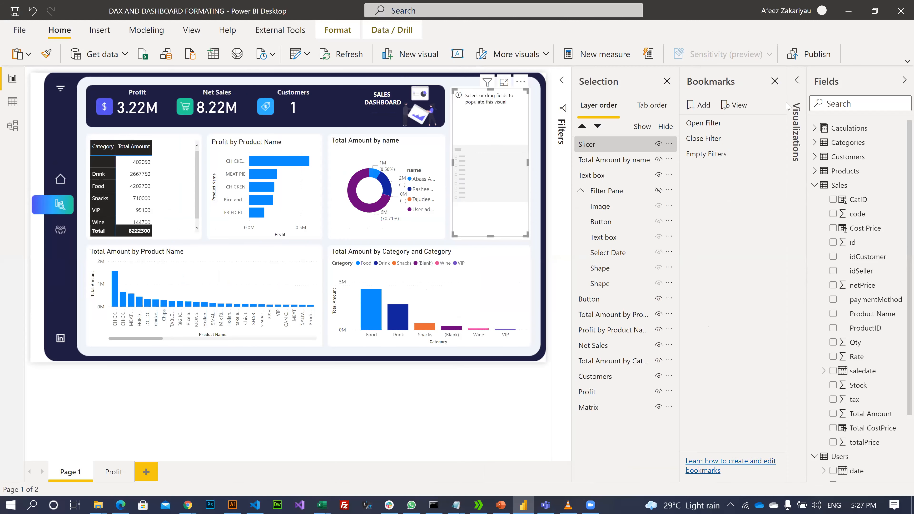
left_click(774, 81)
left_click(774, 81)
left_click(192, 30)
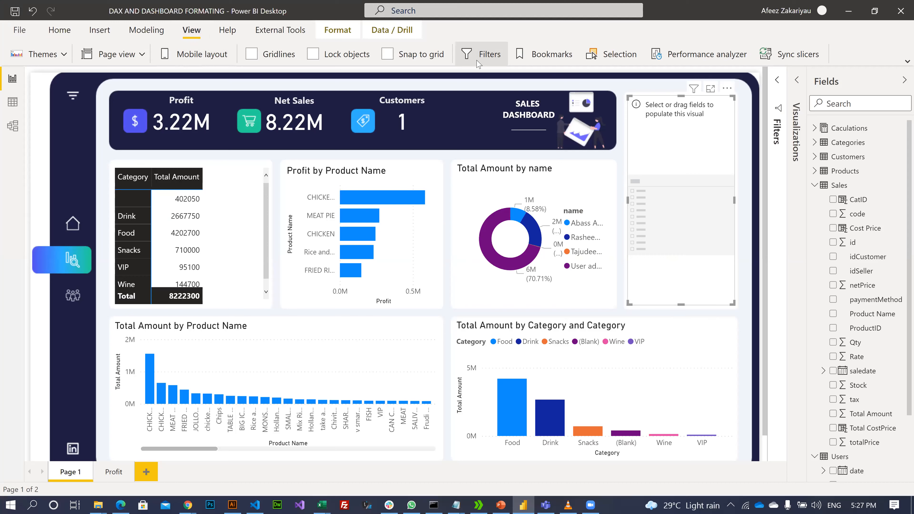
left_click(123, 61)
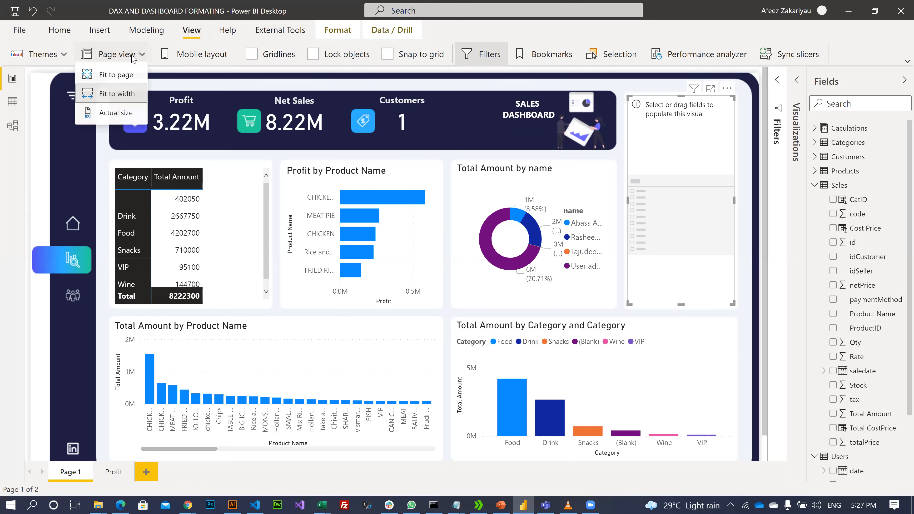
left_click(117, 78)
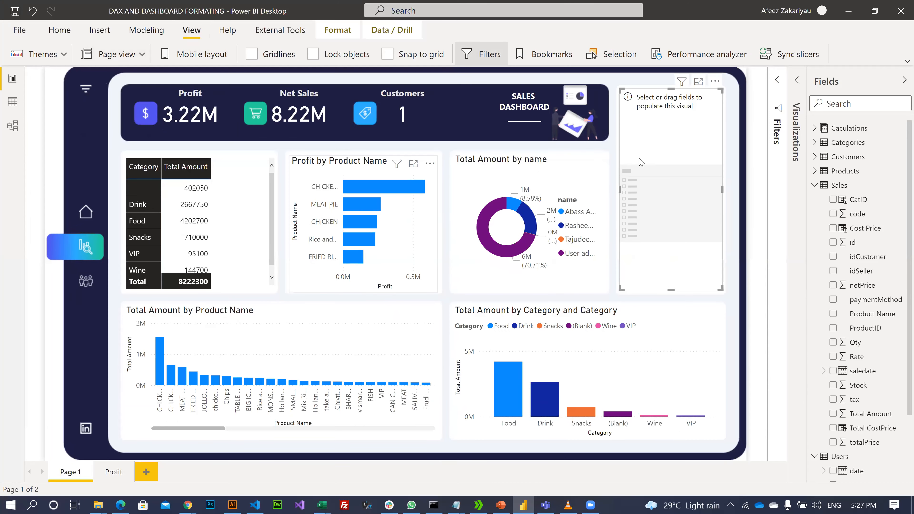
left_click(756, 124)
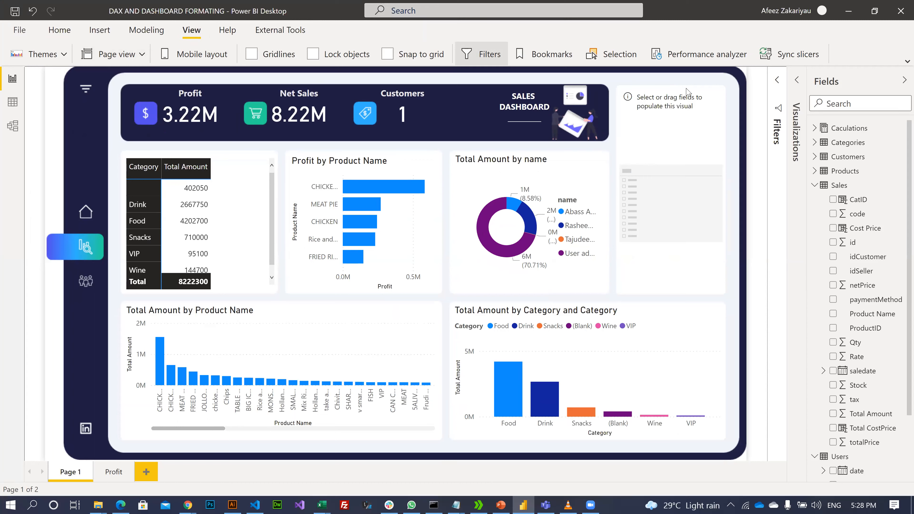
Step: Show the dashboard's filter pane, narrow the date slicer to 5/19/2021 through 6/5/2021, and hide the pane again
left_click(91, 97, "ctrl")
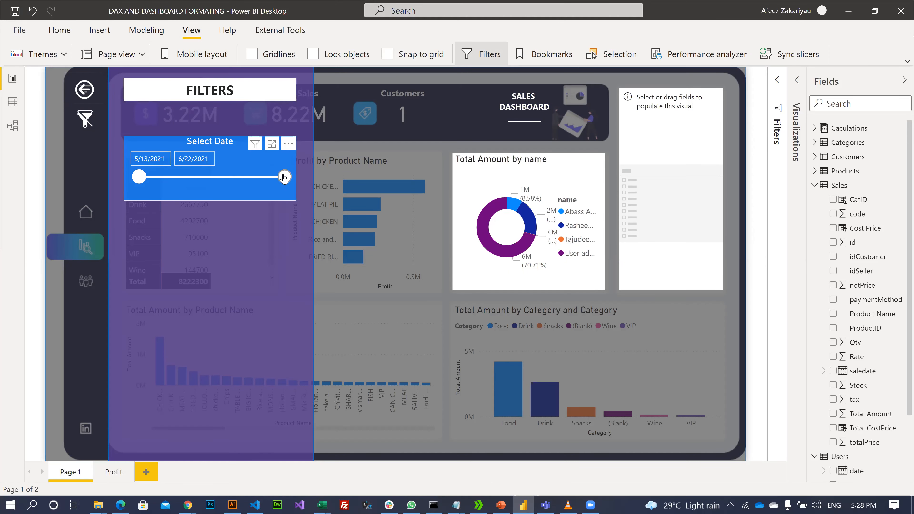
left_click(220, 176)
left_click(143, 177)
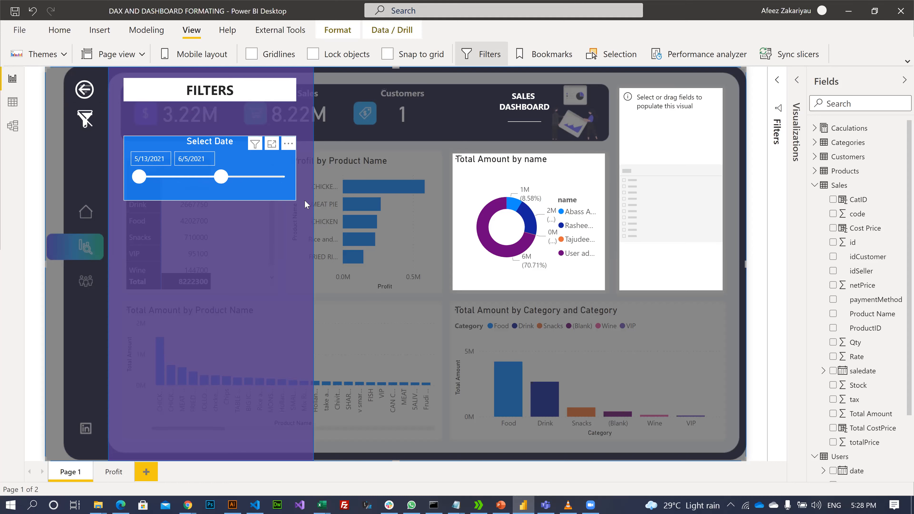
left_click(163, 185)
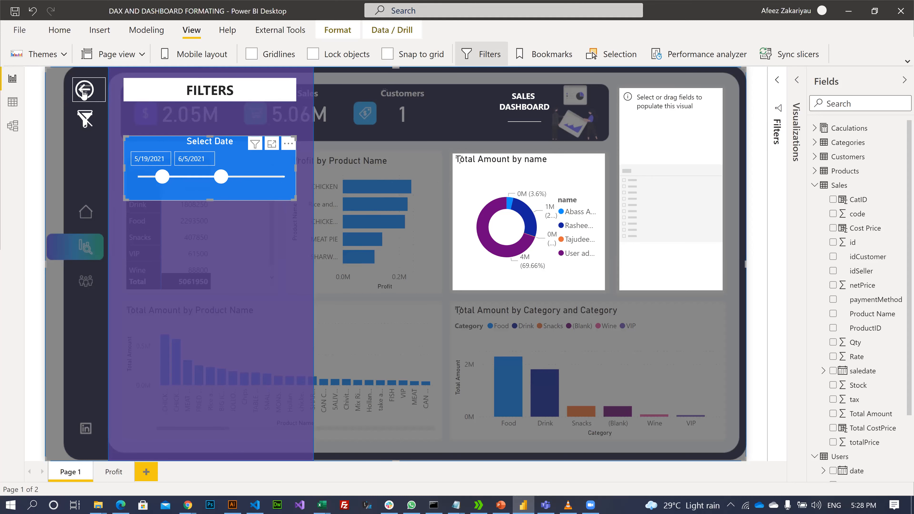
left_click(84, 90, "ctrl")
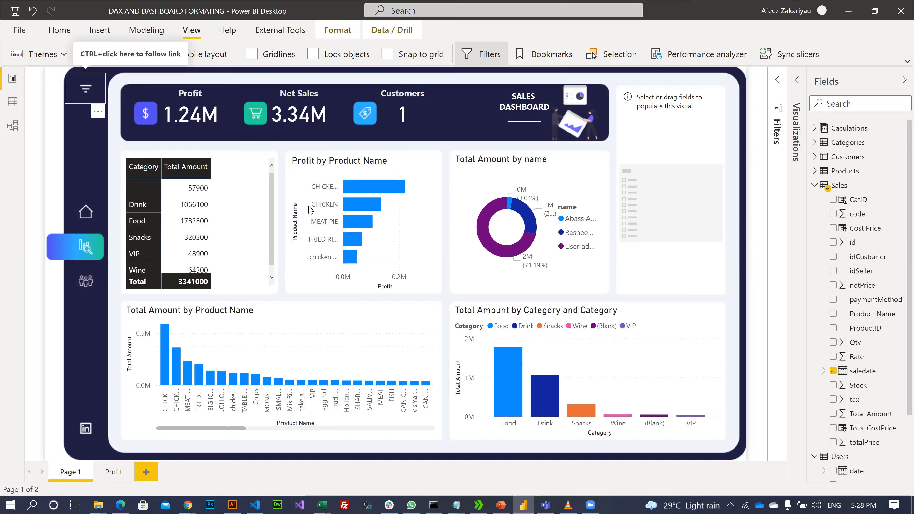
Step: Reopen the dashboard's filter pane and reset the date filter with the crossed-out funnel image
left_click(86, 89, "ctrl")
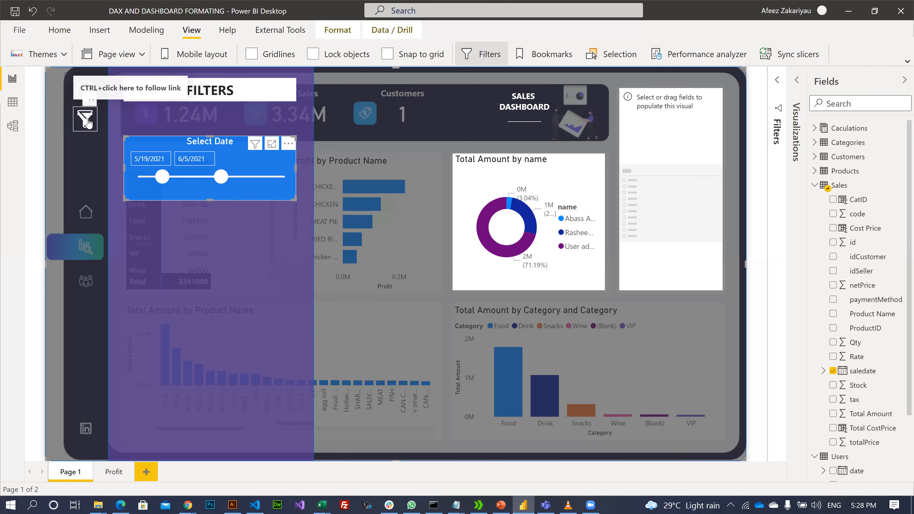
left_click(519, 259, "ctrl")
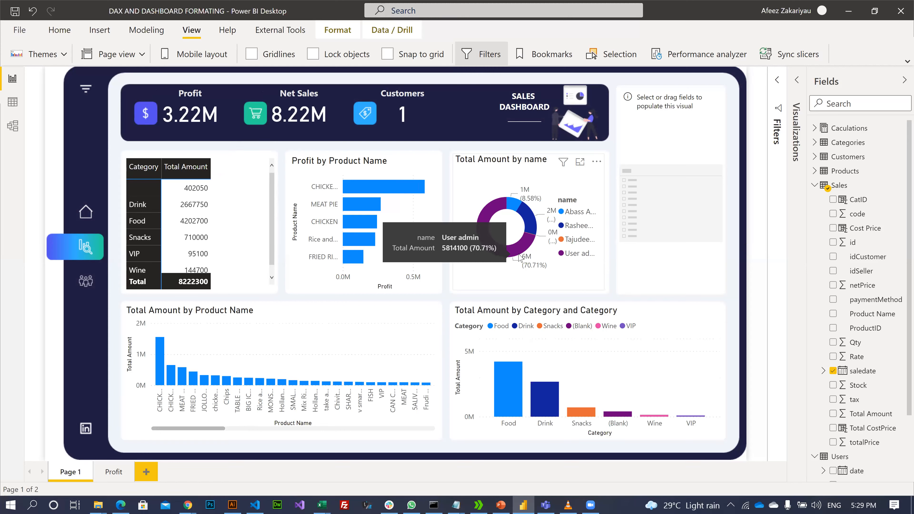
Step: Show the filter pane again, review the available button types, and select the crossed-out funnel image
left_click(90, 93, "ctrl")
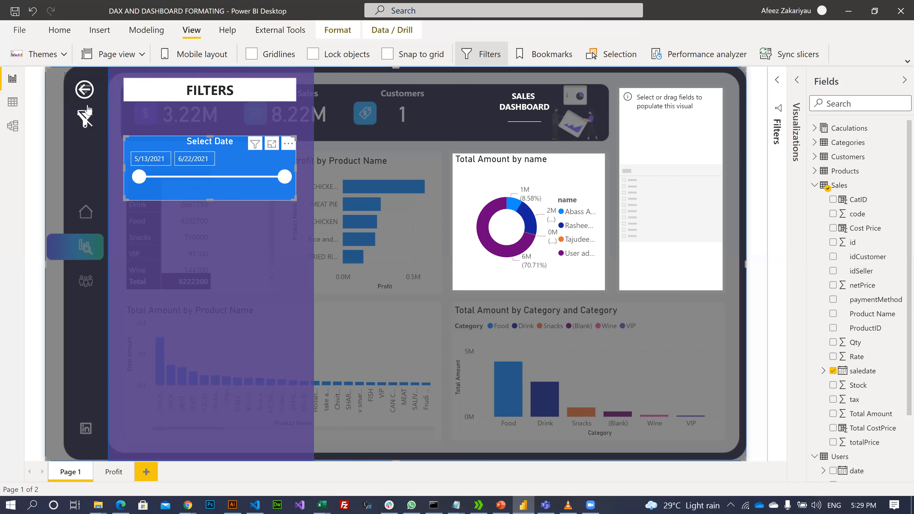
left_click(102, 32)
left_click(770, 59)
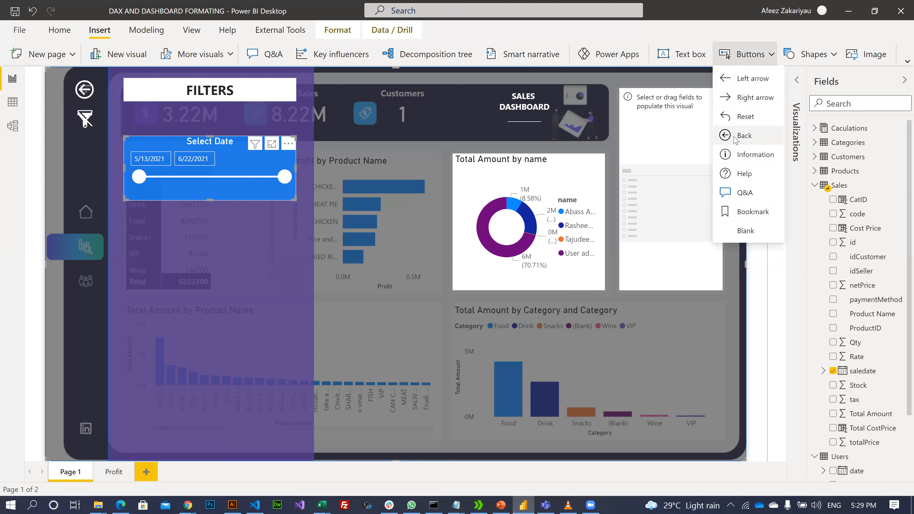
left_click(85, 89)
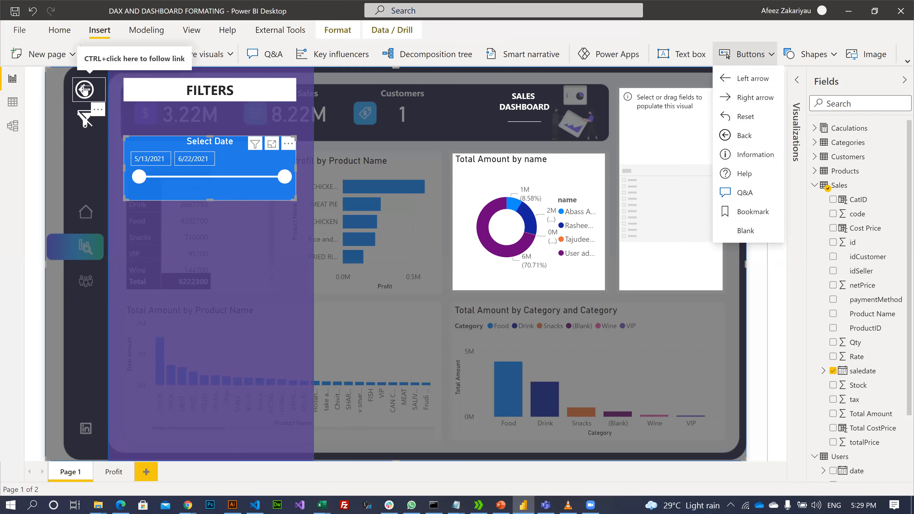
left_click(88, 124)
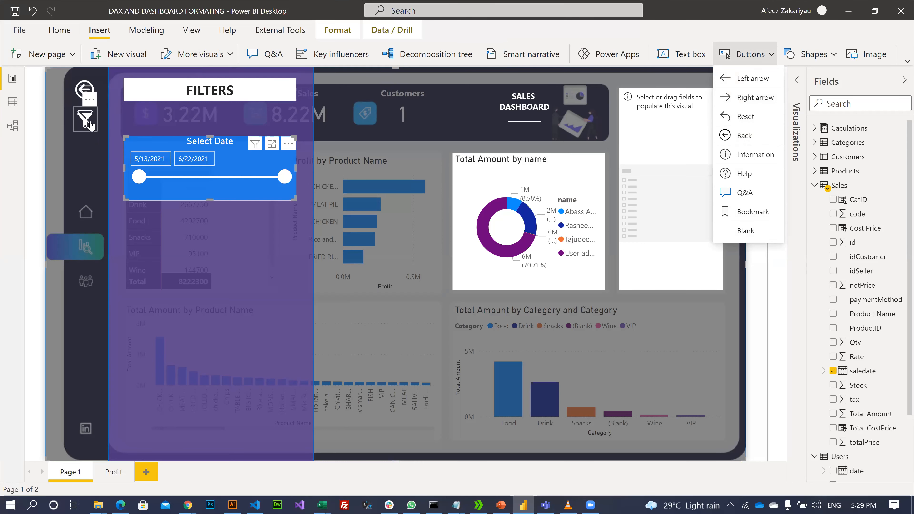
left_click(94, 123)
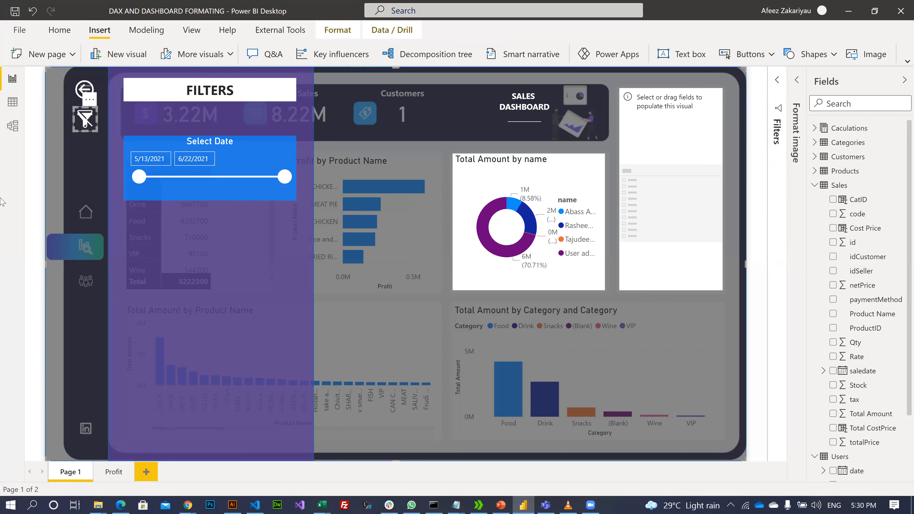
Step: Switch to LogoMakr in Chrome, dismiss the download notice, and search the clipart for "filter off"
mouse_move(187, 504)
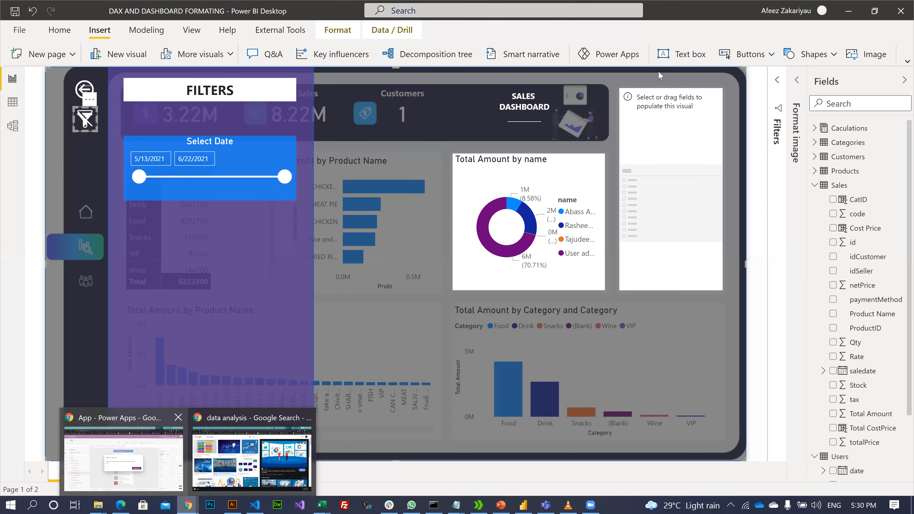
left_click(252, 457)
left_click(593, 10)
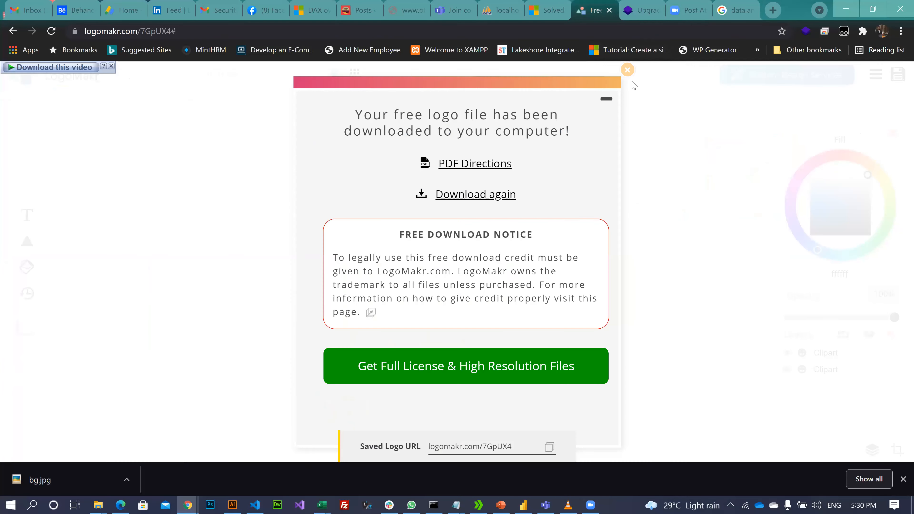
left_click(279, 79)
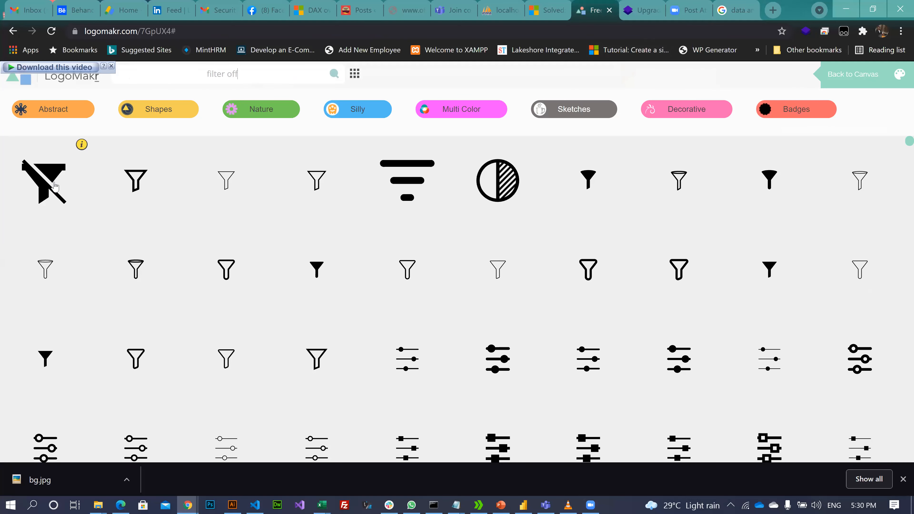
Step: Add the crossed-out funnel clipart to the LogoMakr canvas and change its fill to white
left_click(54, 186)
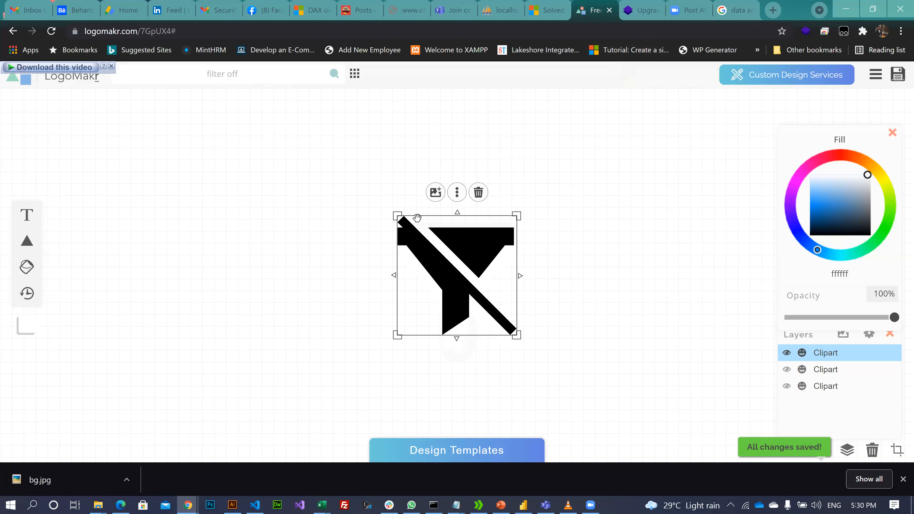
left_click(868, 184)
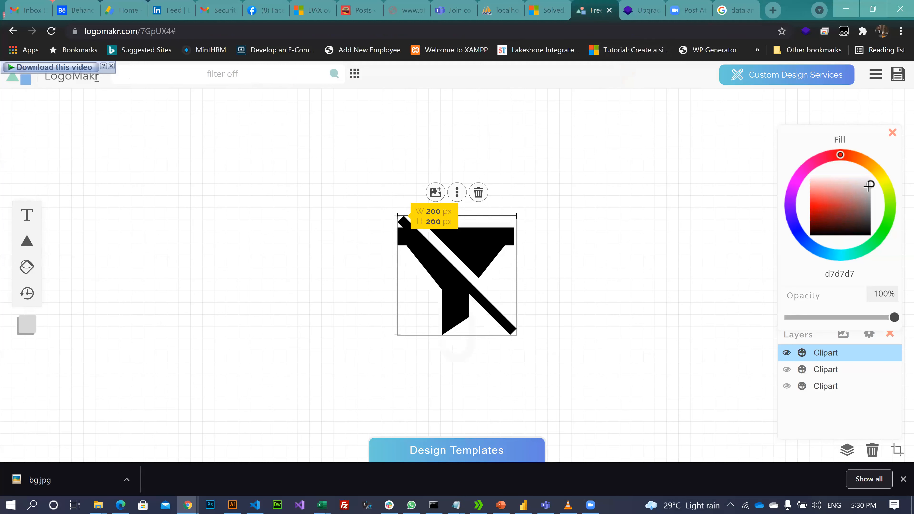
left_click(861, 174)
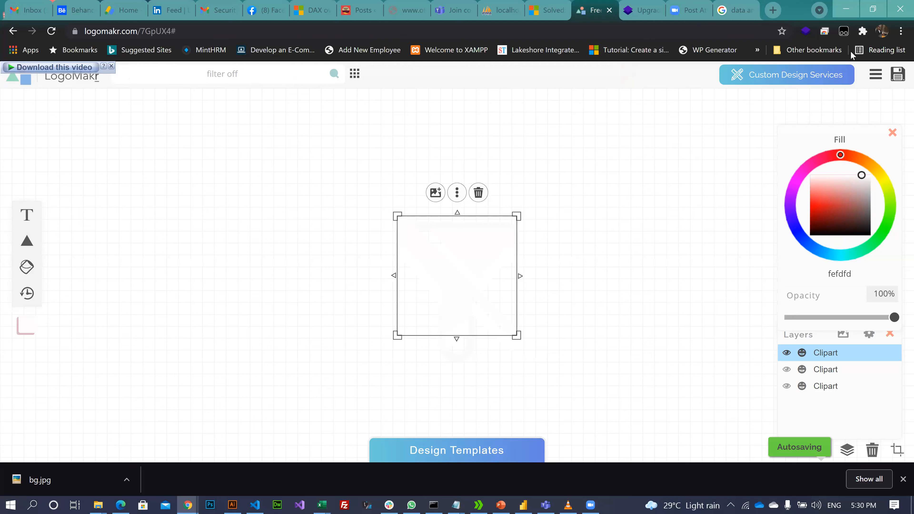
Step: Start saving the low-resolution logo as a PNG named filter_off in the HR Analytics folder, and cancel the save
left_click(901, 79)
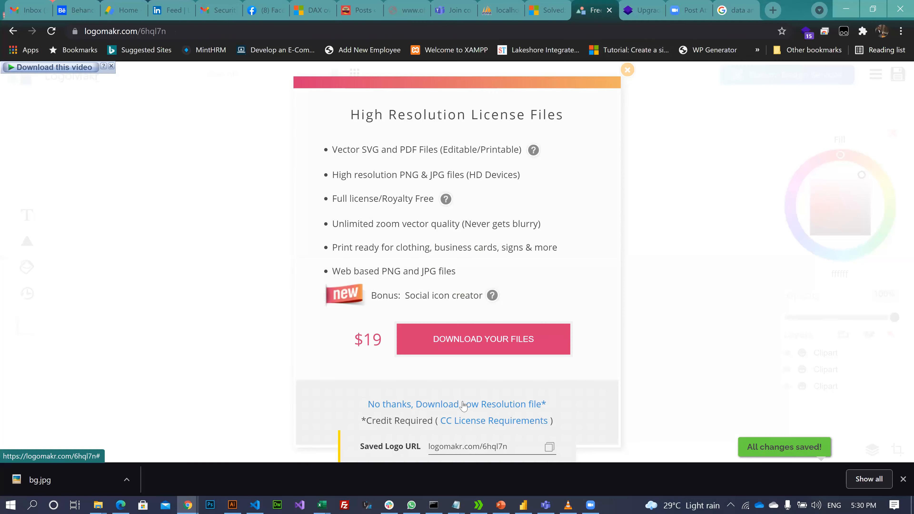
left_click(435, 404)
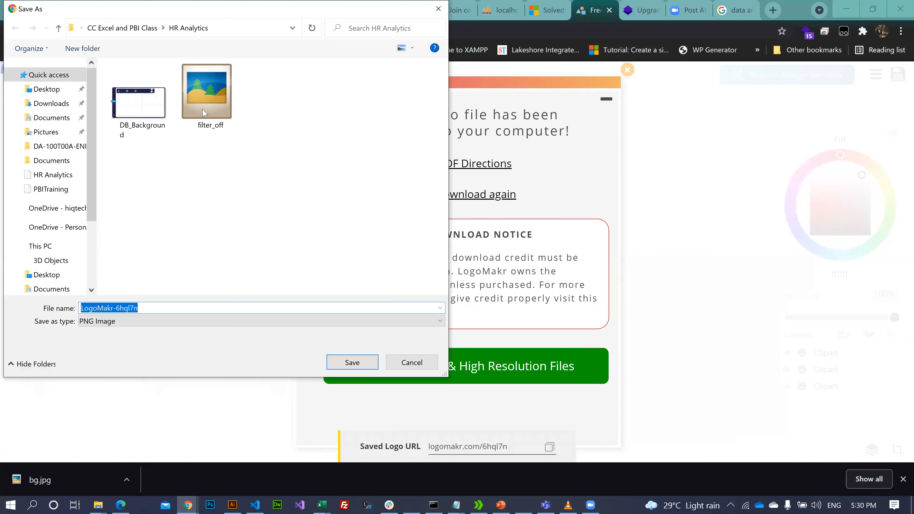
left_click(214, 115)
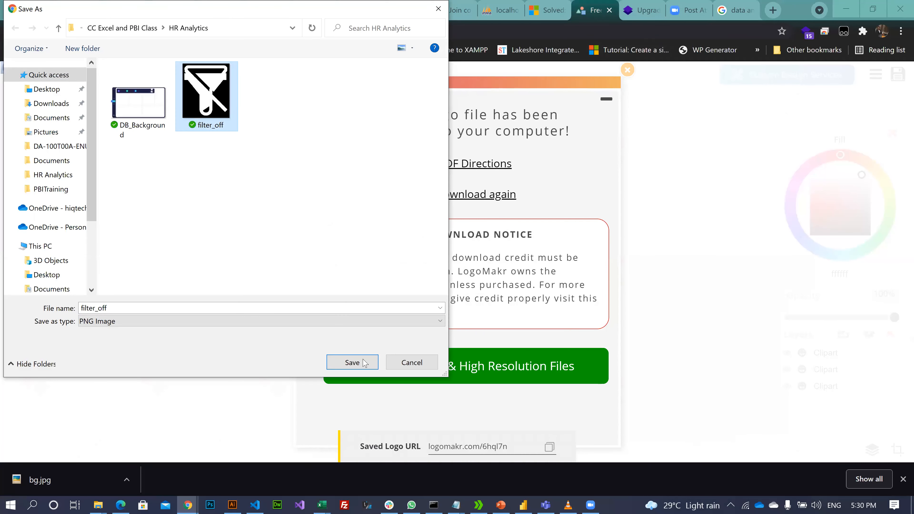
left_click(409, 363)
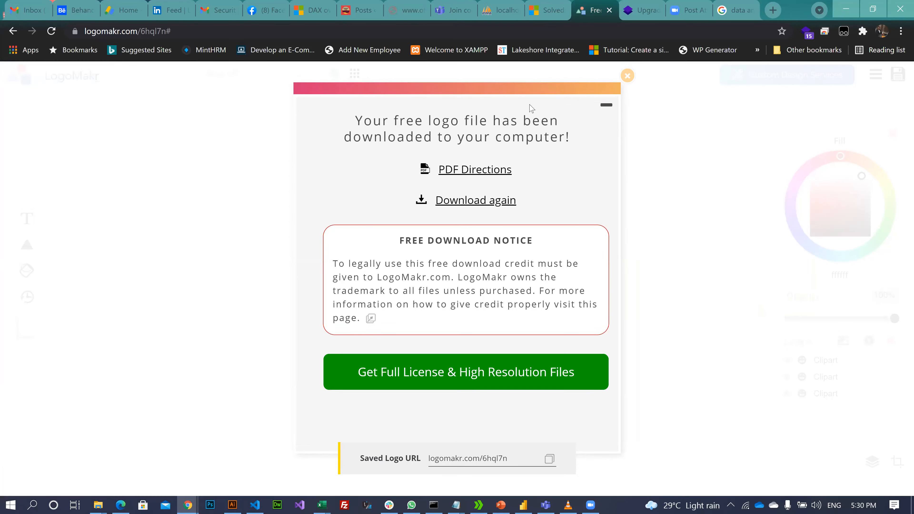
Step: Switch back to Power BI Desktop and insert the filter_off image from the HR Analytics folder onto the dashboard
key("alt+Tab")
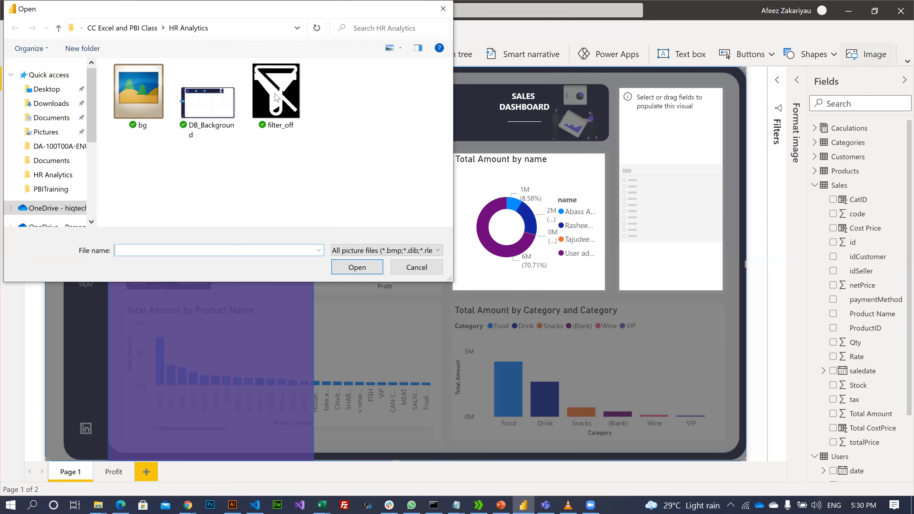
double_click(276, 96)
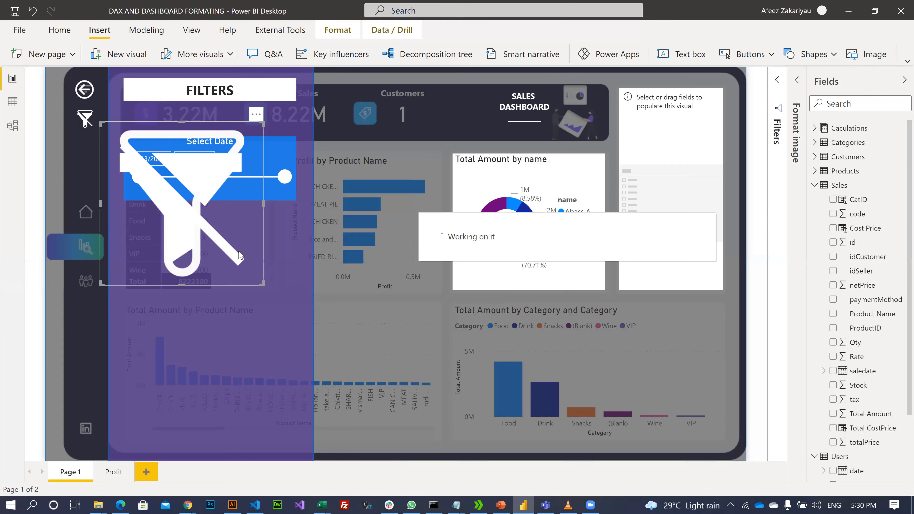
Step: Shrink the inserted filter_off image to icon size beneath the existing clear-filter icon, and delete this duplicate image
left_click_drag(263, 284, 104, 174)
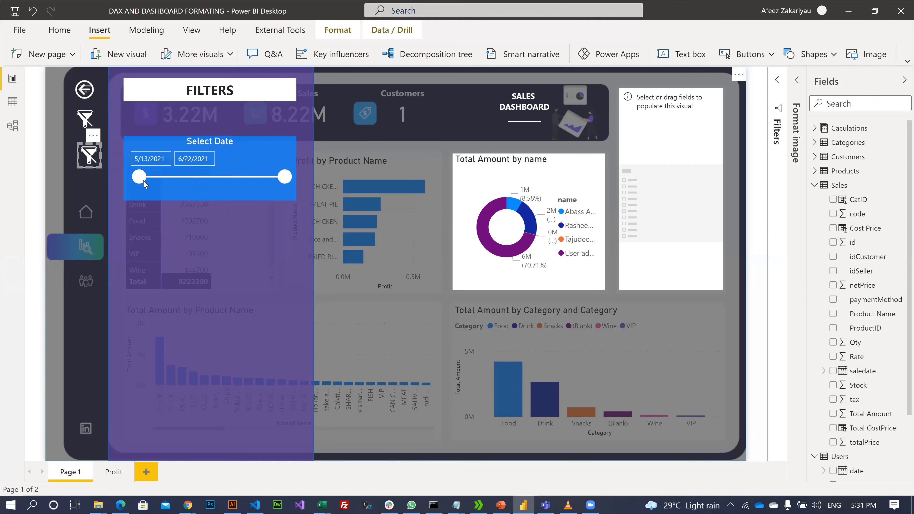
key("Delete")
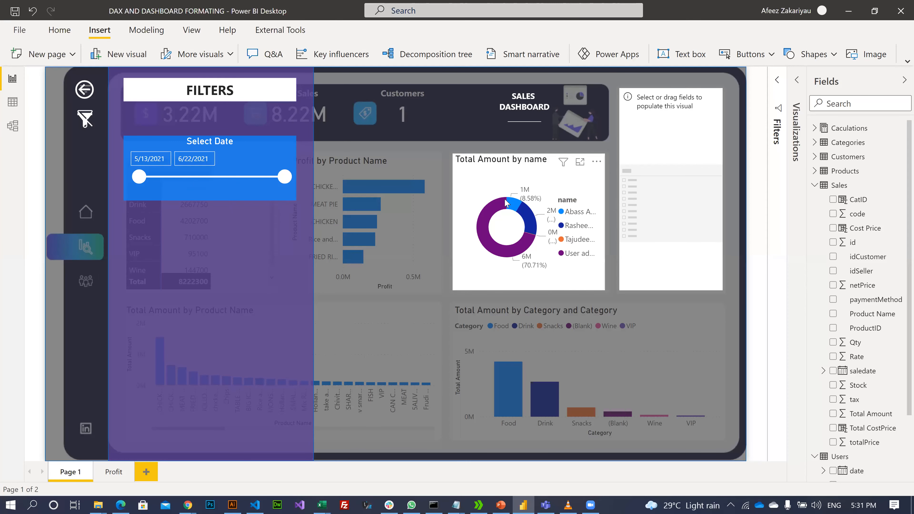
Step: Cross-filter the dashboard by the large purple slice of the Total Amount by name donut chart
left_click(503, 256)
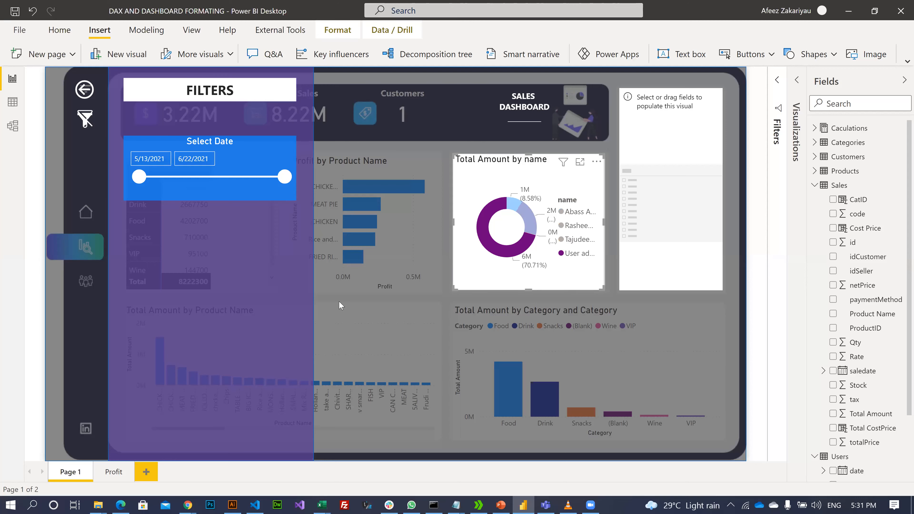
left_click(406, 213)
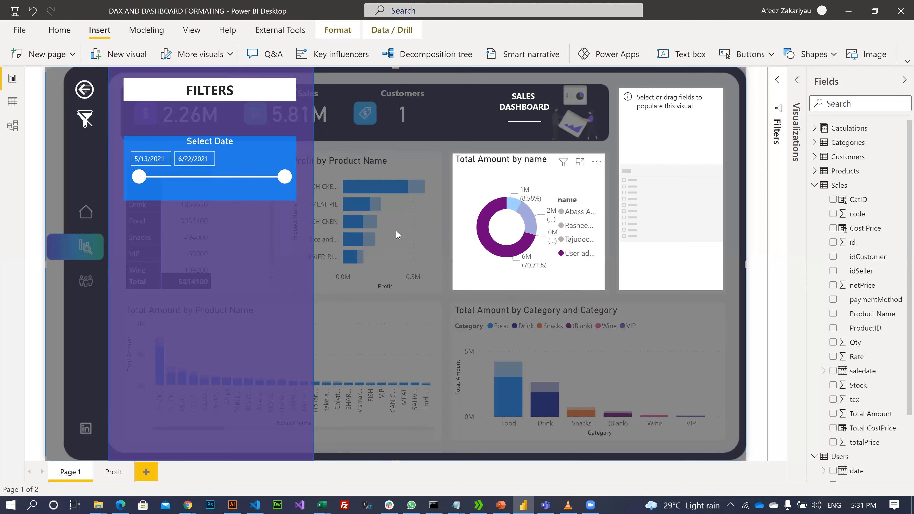
Step: Show the page's layer order and expand the Filter Pane group to list its members
left_click(191, 31)
left_click(615, 55)
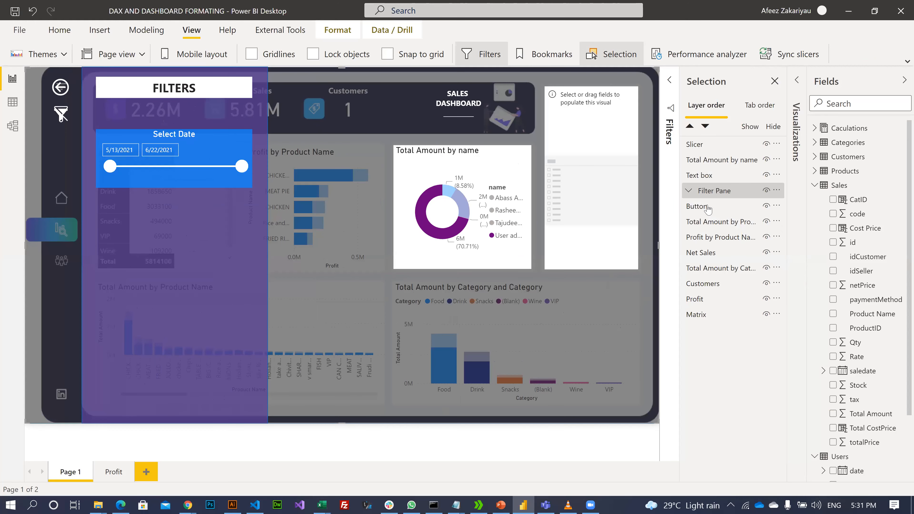
left_click(690, 196)
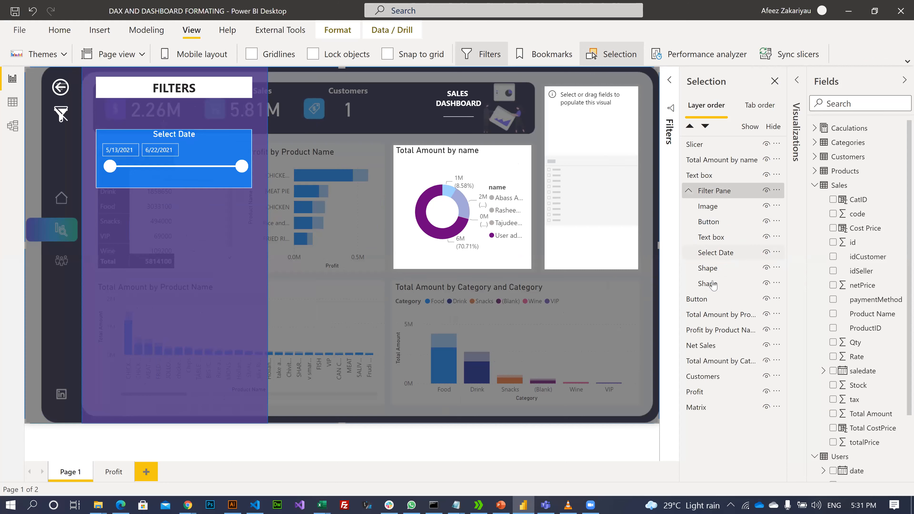
Step: Select all members of the Filter Pane group, review their grouping options, and collapse the group
left_click(706, 286)
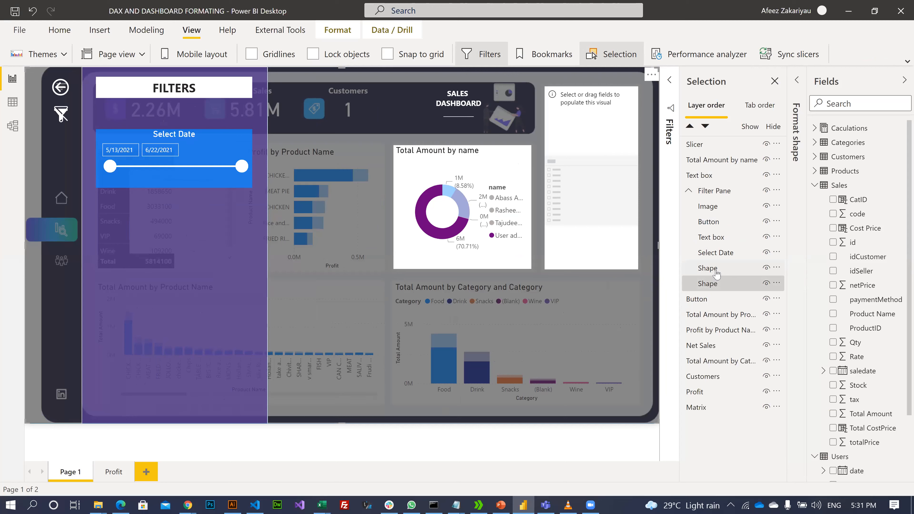
left_click(711, 256, "shift")
left_click(716, 225, "shift")
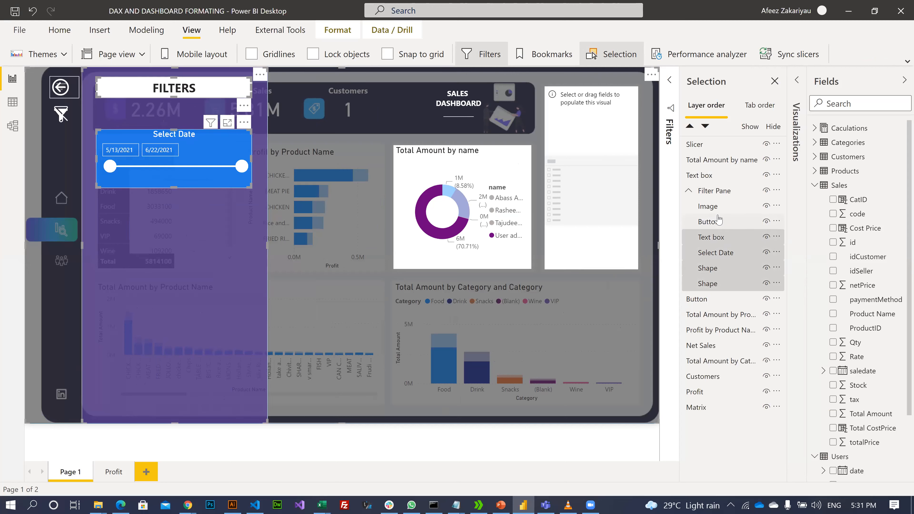
left_click(716, 210, "shift")
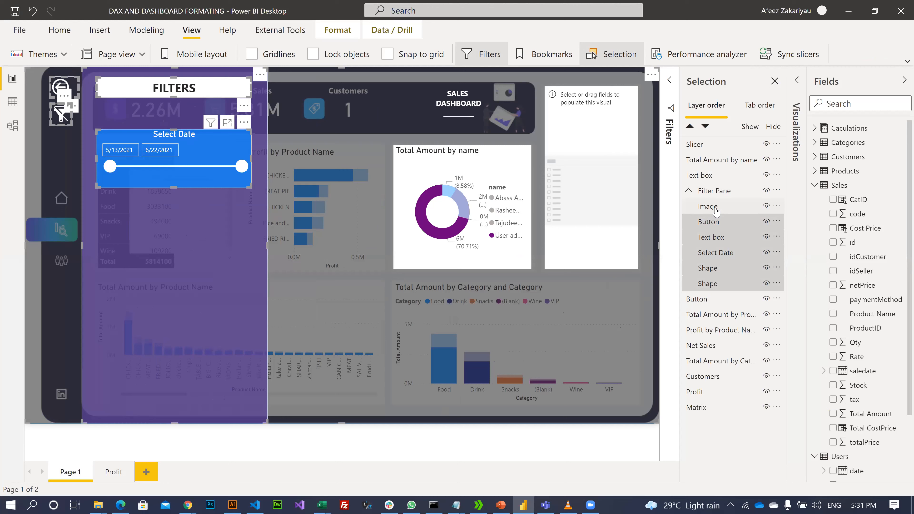
right_click(730, 205)
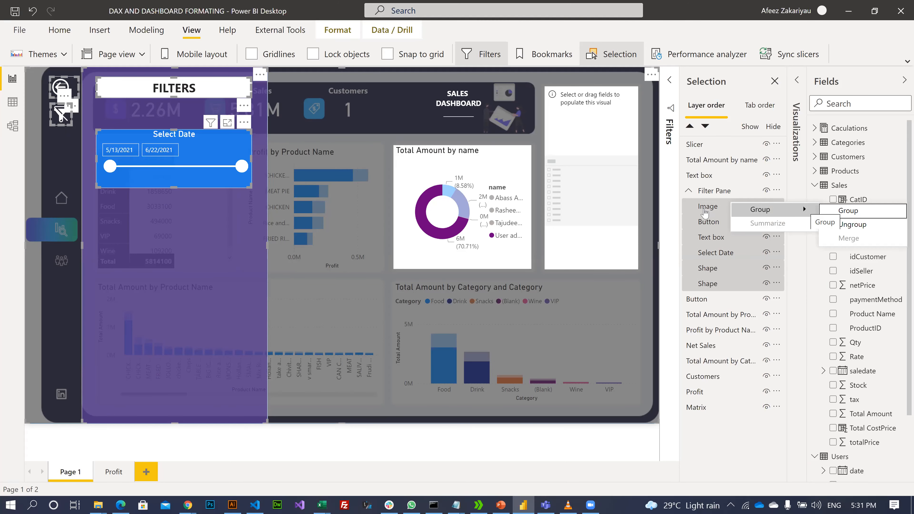
left_click(689, 193)
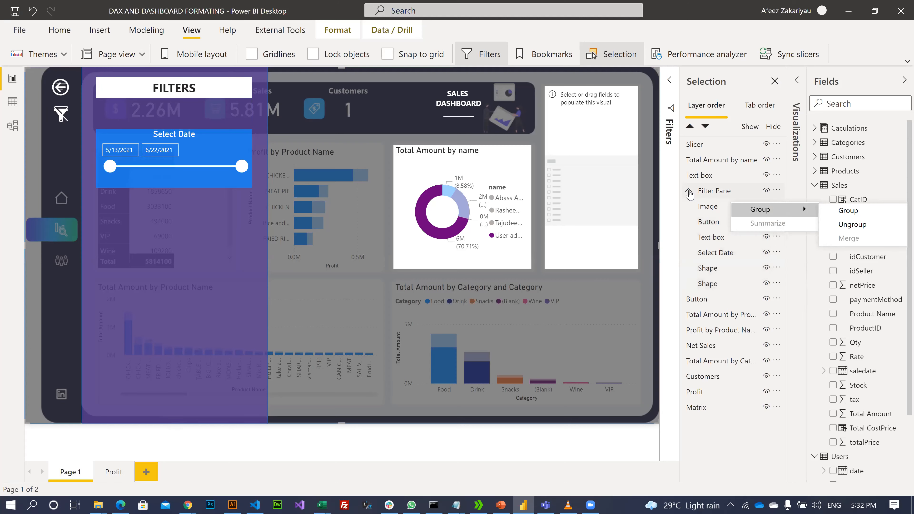
left_click(689, 193)
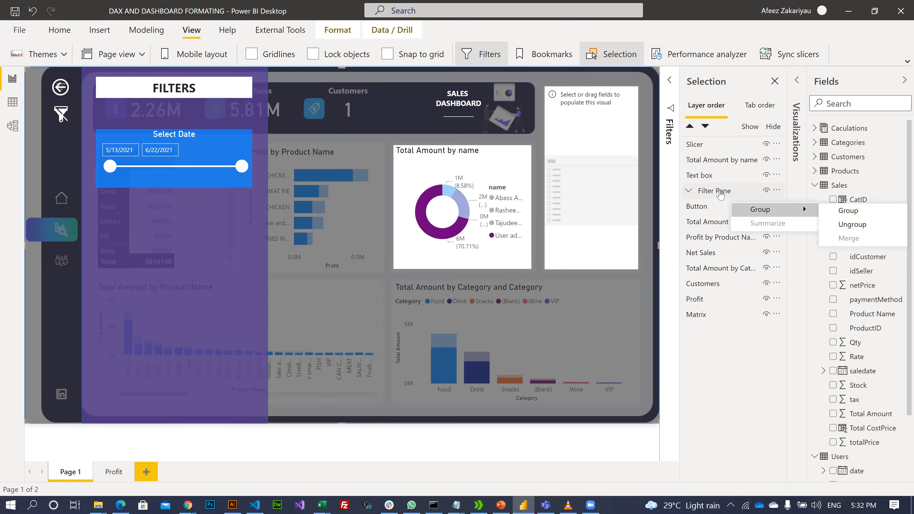
double_click(720, 191)
key("ctrl+a")
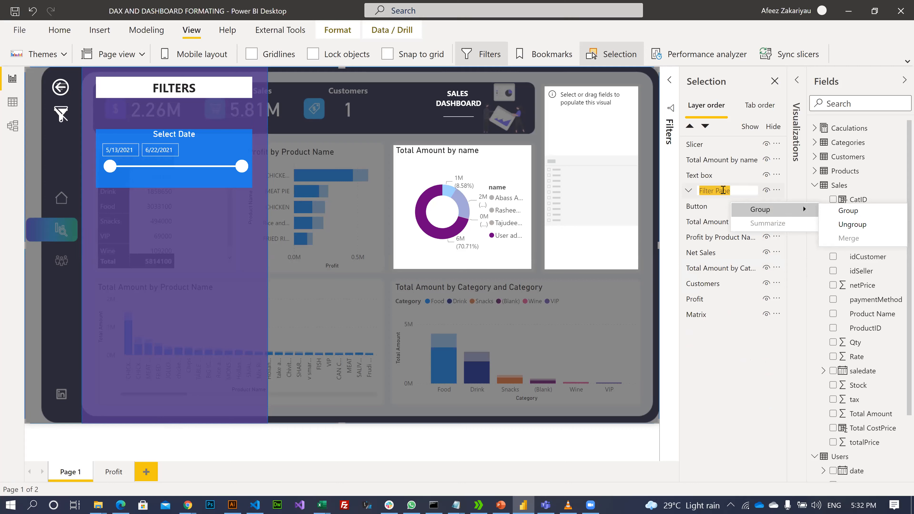
left_click(784, 194)
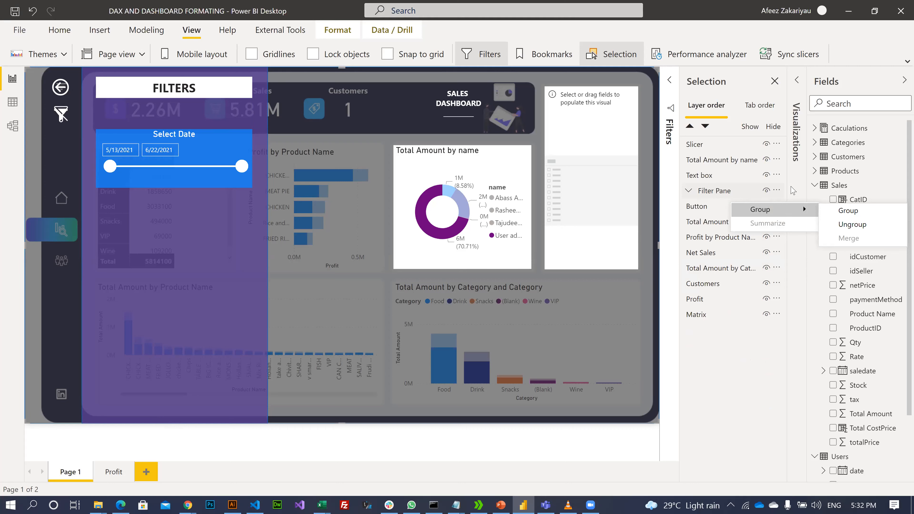
Step: Move the Filter Pane group to the top of the layer order, above the Slicer
left_click(756, 187)
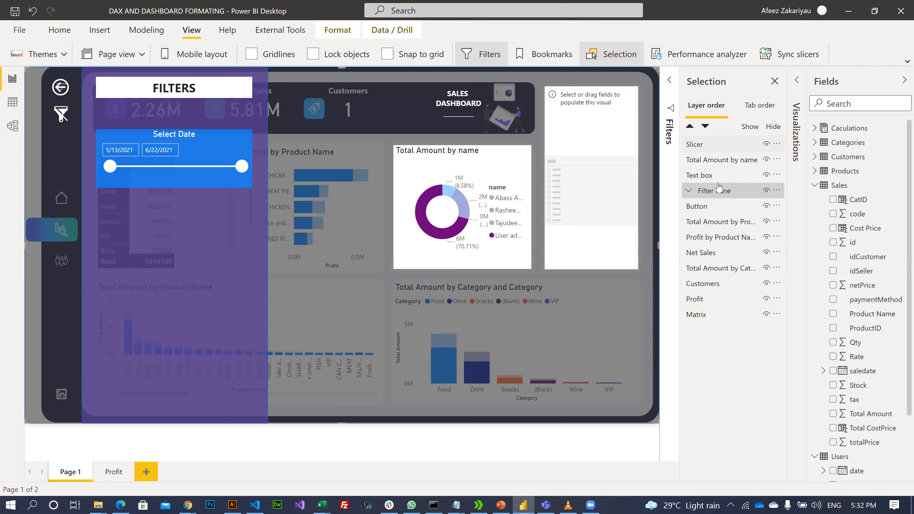
left_click(718, 186)
left_click_drag(718, 146, 716, 141)
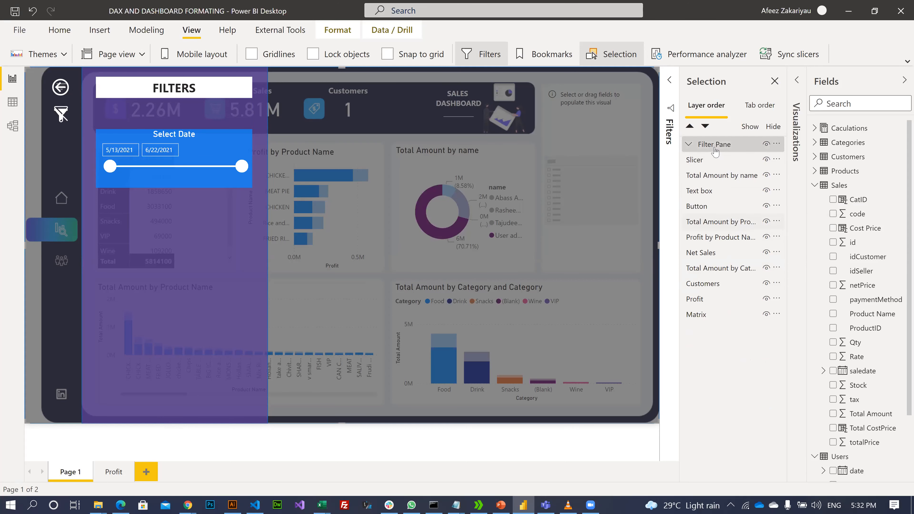
Step: Close the dashboard's filter pane by running the action of its back-arrow button
left_click(376, 106)
left_click(716, 148)
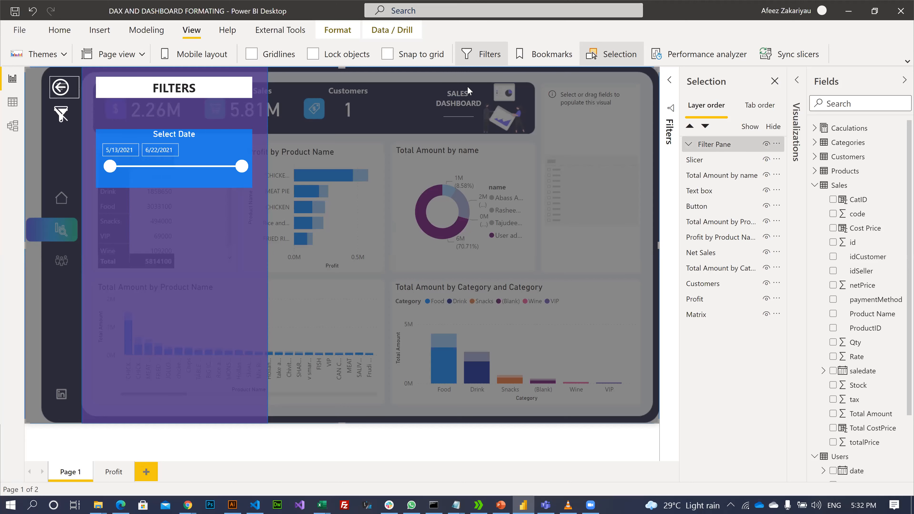
left_click(51, 86, "ctrl")
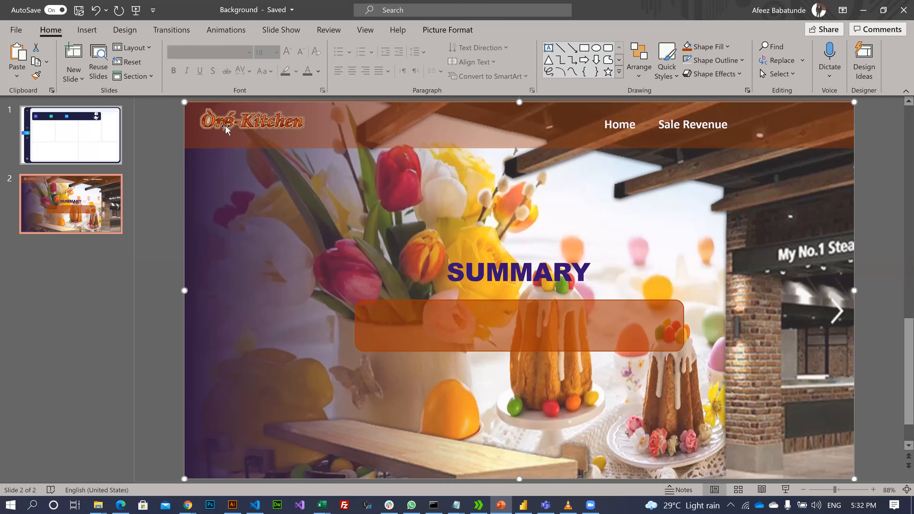
Step: Switch to the Background presentation in PowerPoint and examine the filter icon drawn on slide 1
scroll(226, 128, "up", 1)
left_click(223, 126)
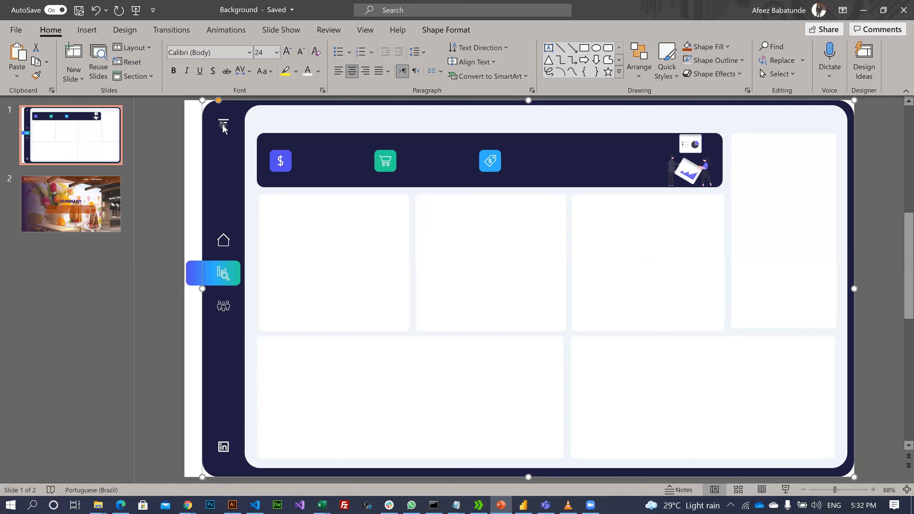
Step: View the exported DB_Background image from the HR Analytics folder in File Explorer, and return to Power BI Desktop
left_click(102, 502)
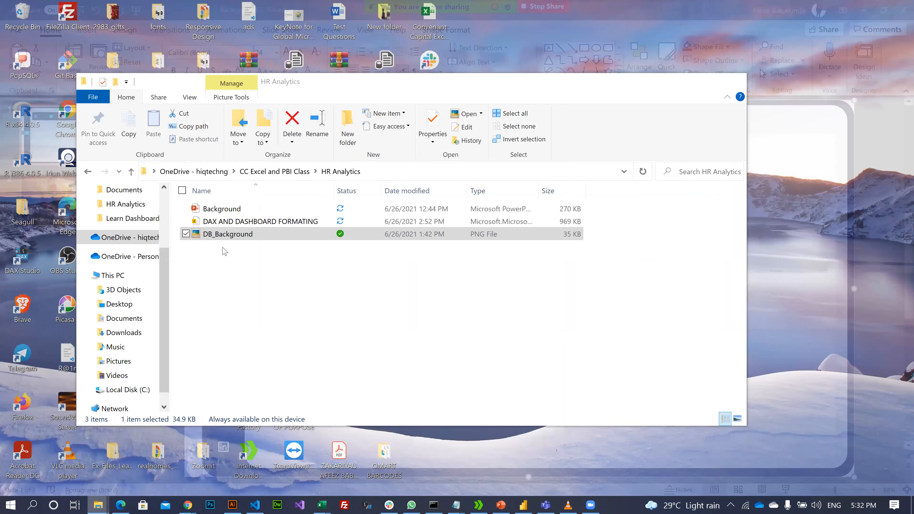
double_click(222, 247)
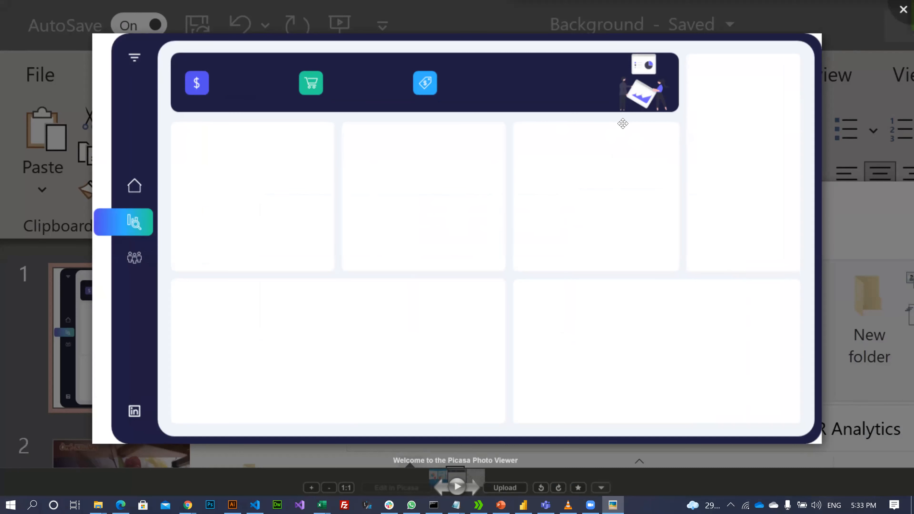
scroll(527, 263, "down", 5)
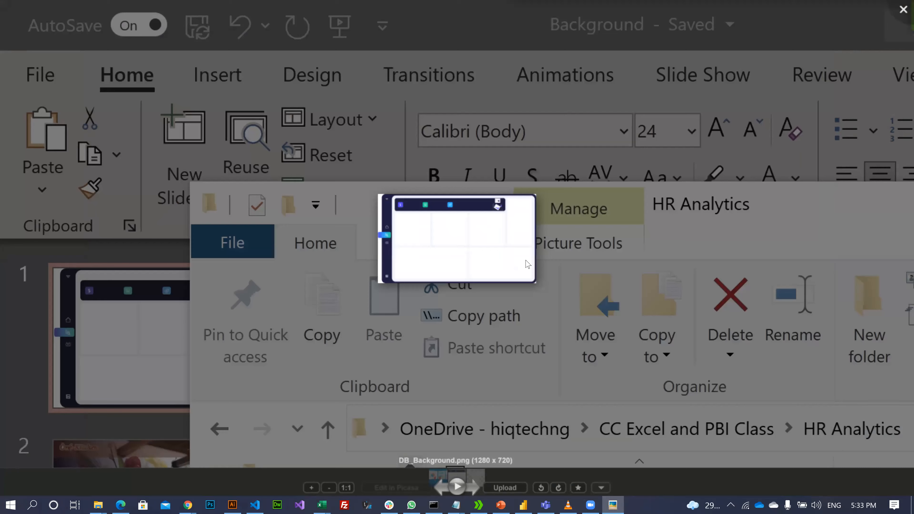
left_click(772, 219)
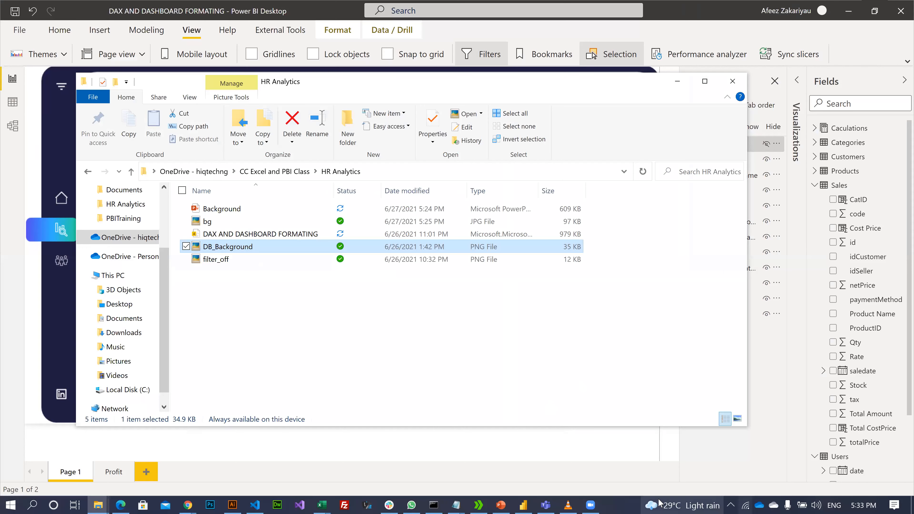
left_click(516, 503)
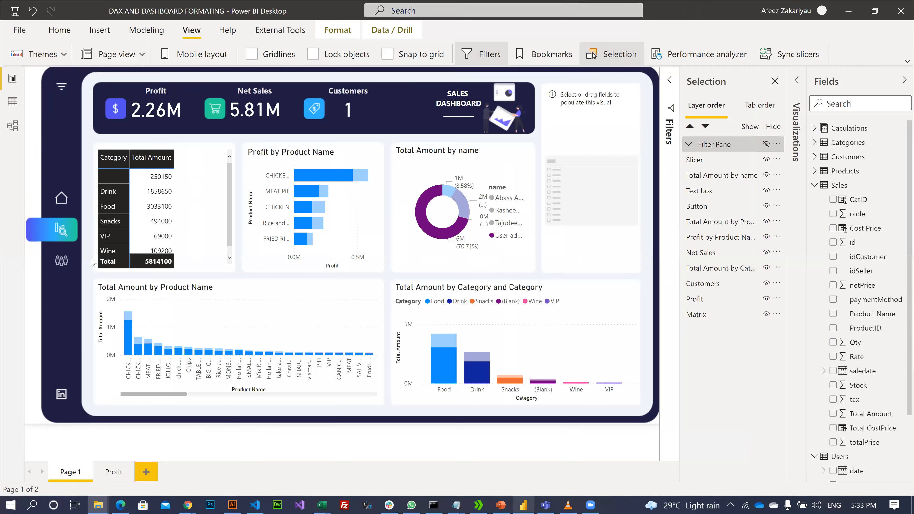
Step: Try placing a blank button with its background turned off beneath the filter icon, and delete it
left_click(62, 89)
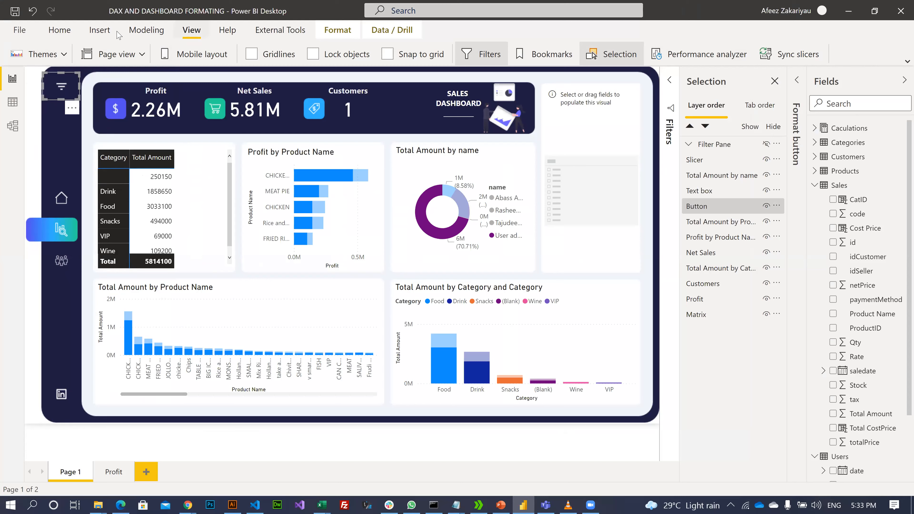
left_click(59, 30)
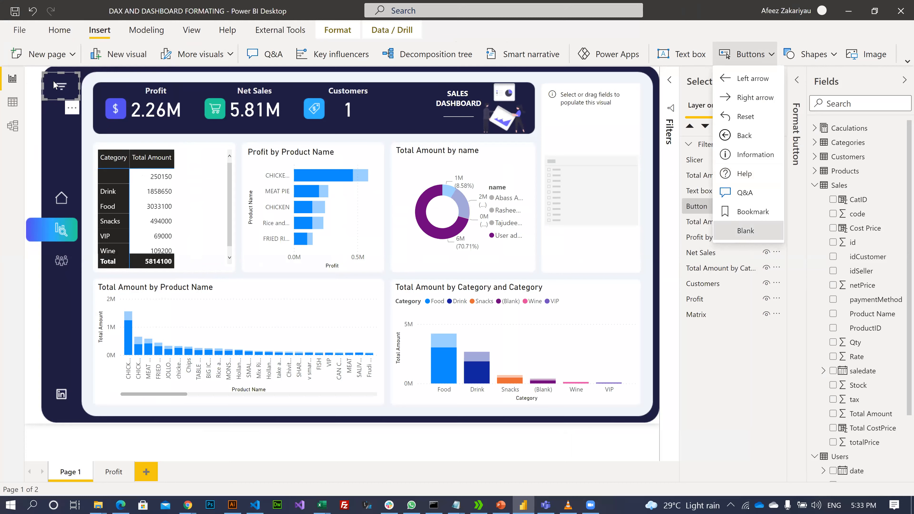
mouse_move(66, 132)
left_mouse_down()
mouse_move(108, 141)
mouse_move(85, 134)
mouse_move(59, 147)
mouse_move(60, 131)
left_mouse_up()
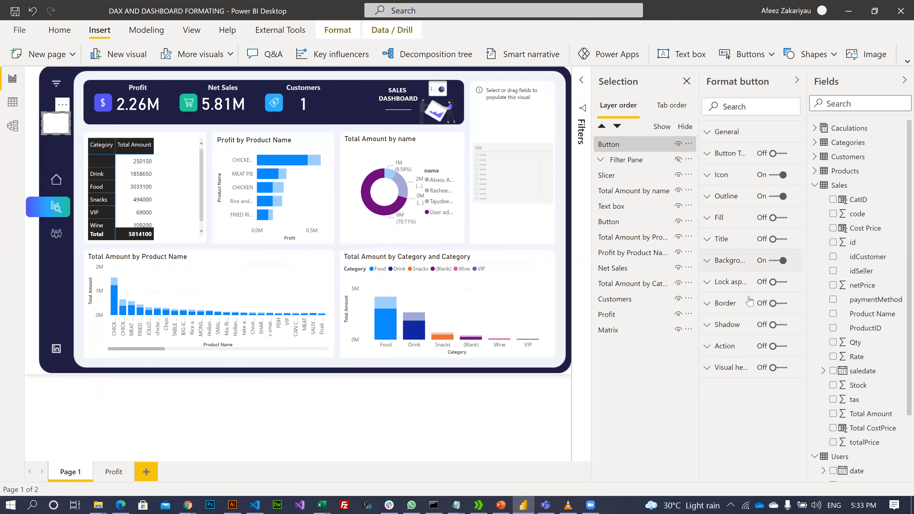
left_click(774, 260)
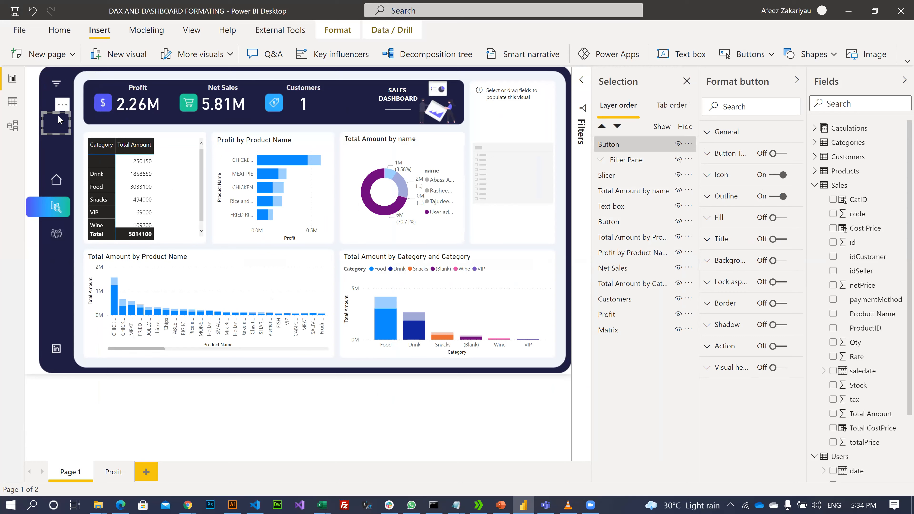
key("Delete")
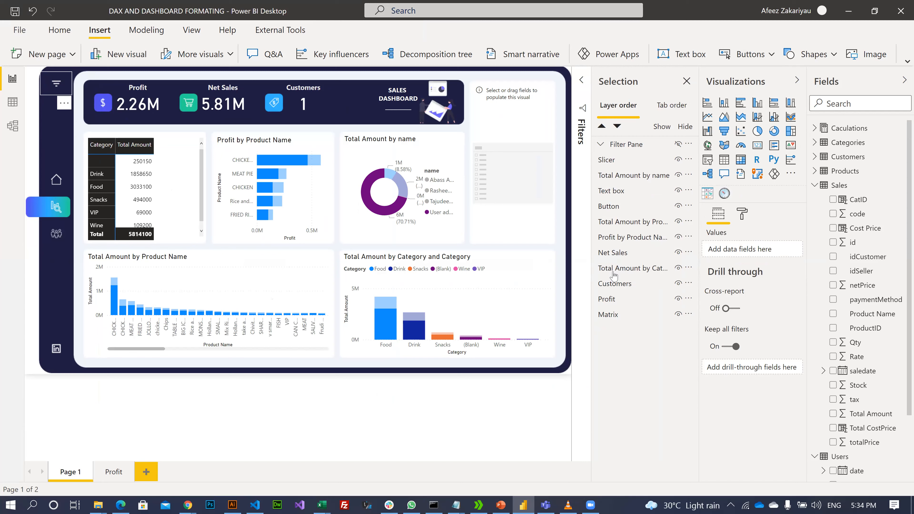
Step: Select the existing button over the filter icon, collapse its formatting options, and show the report's bookmarks
left_click(612, 205)
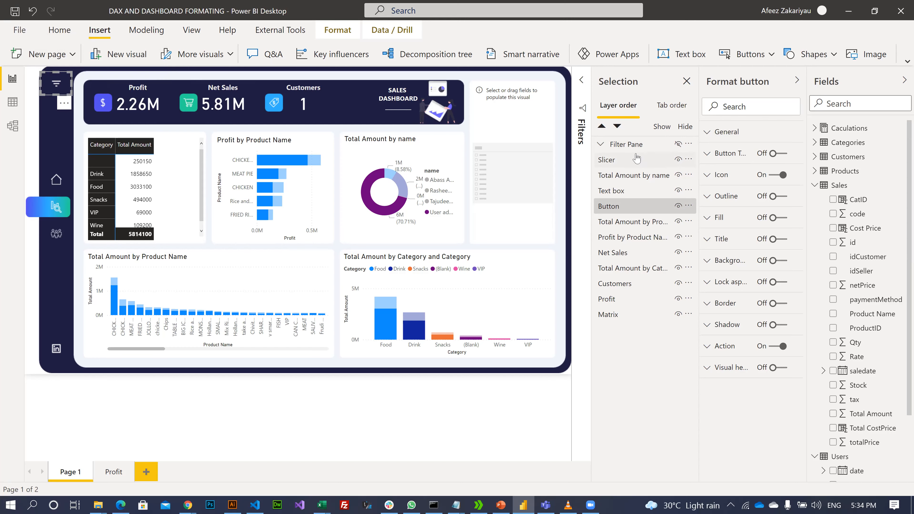
left_click(191, 30)
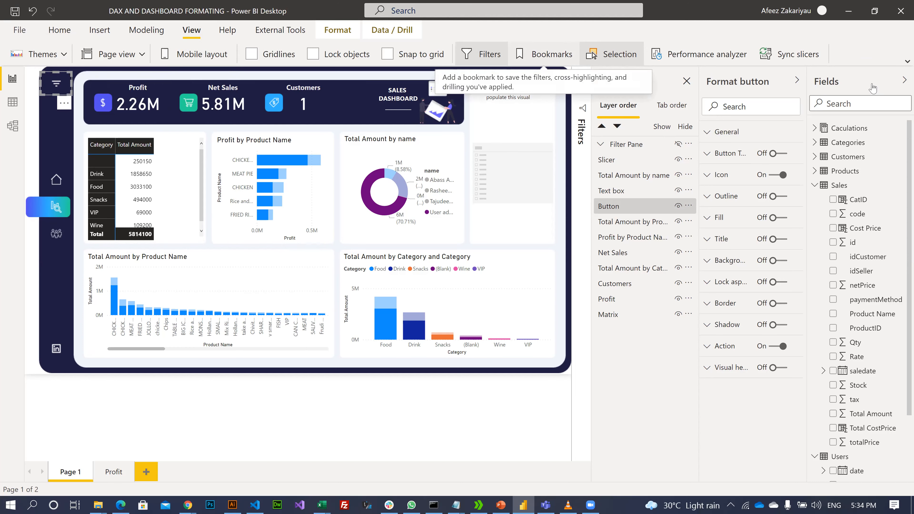
left_click(796, 81)
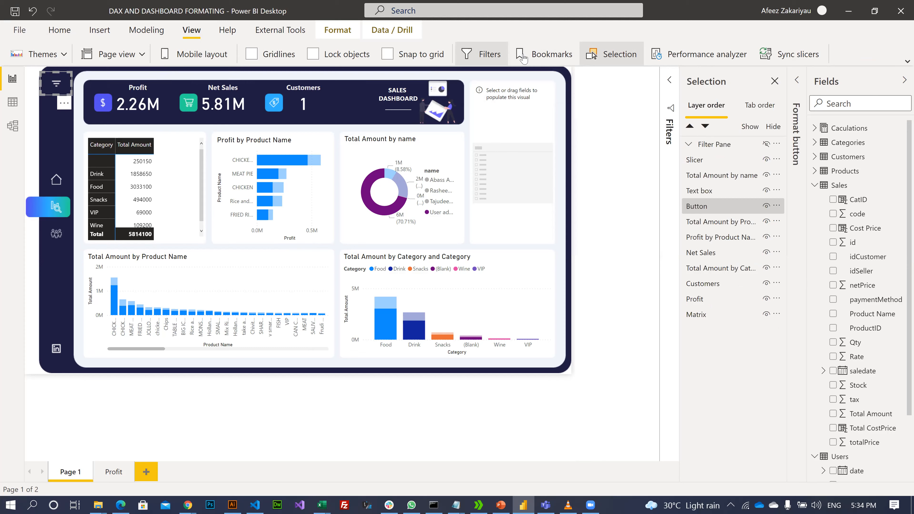
left_click(548, 55)
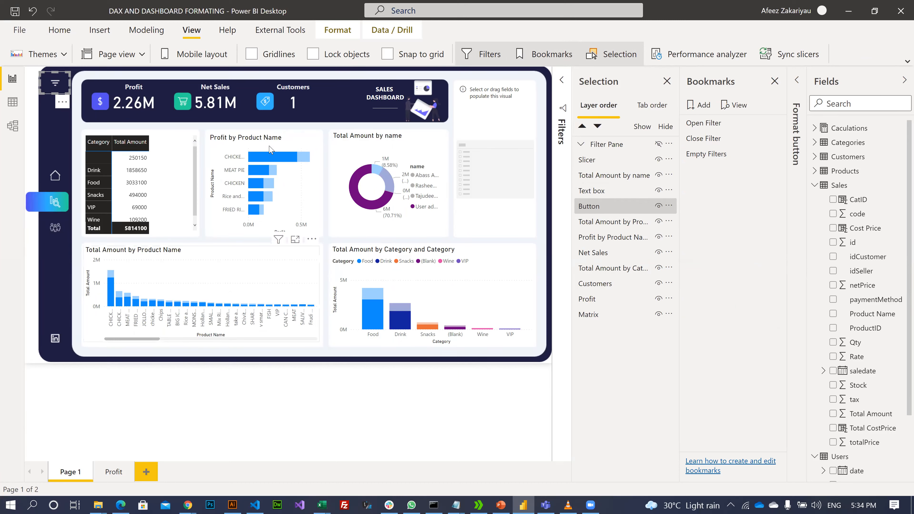
Step: Clear the button selection and make the Filter Pane group visible on the dashboard
left_click(56, 133)
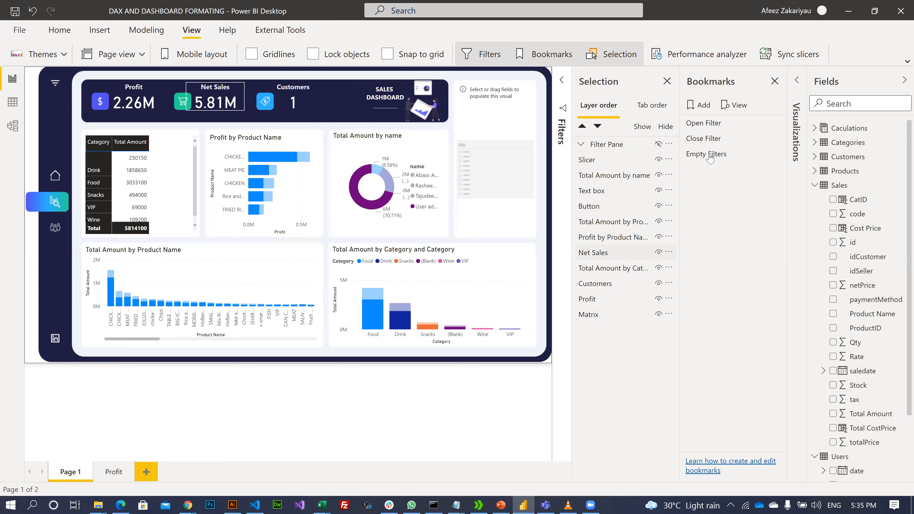
left_click(658, 145)
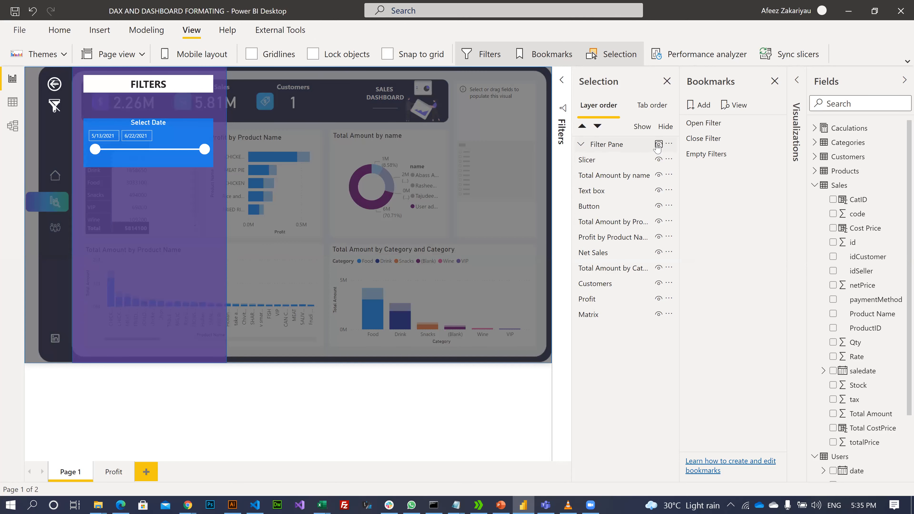
Step: Hide the Filter Pane group on the dashboard, select it and look over its grouping options
left_click(658, 145)
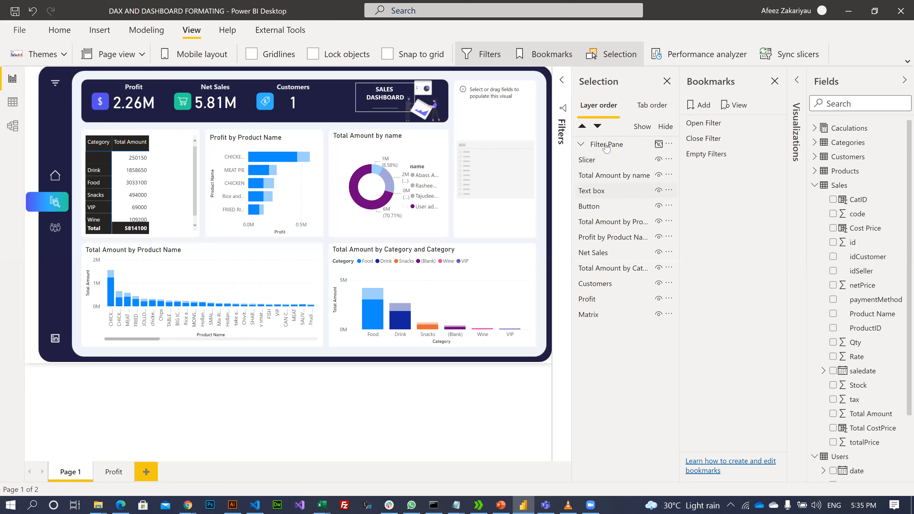
left_click(584, 148)
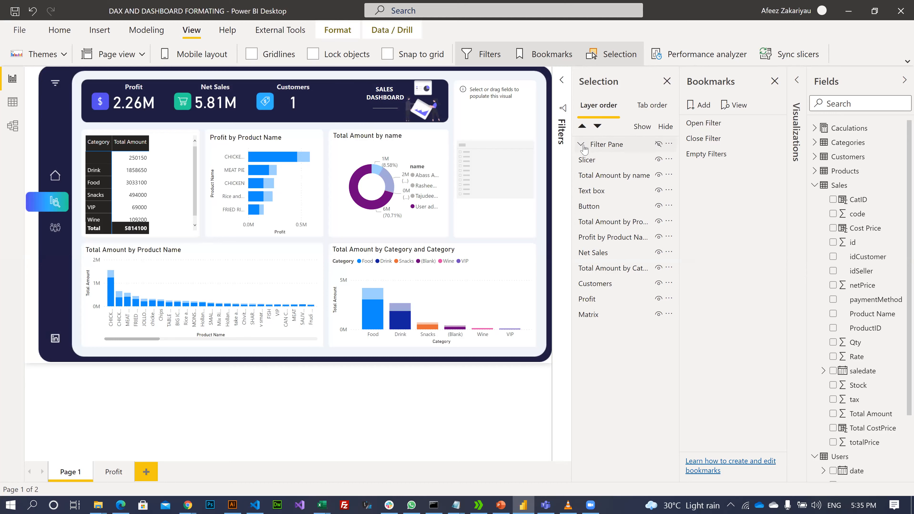
left_click(581, 146)
left_click(583, 147)
left_click(671, 145)
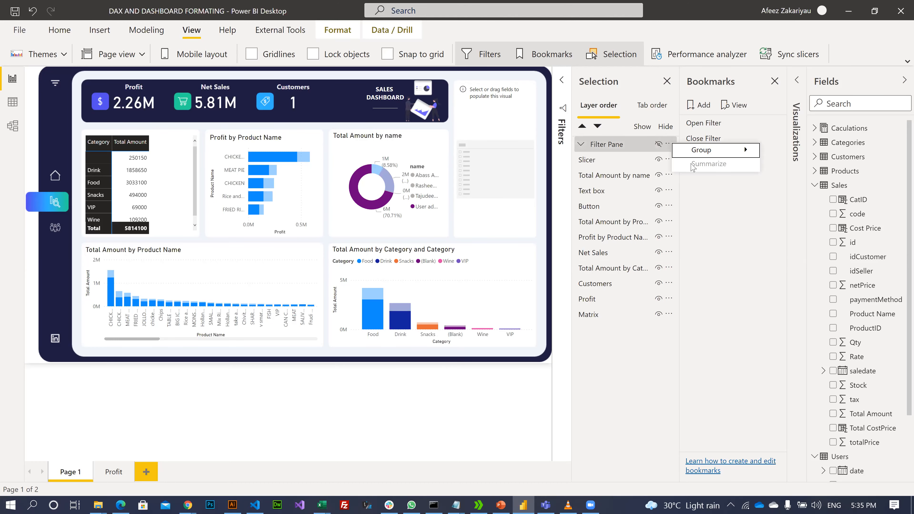
left_click(698, 107)
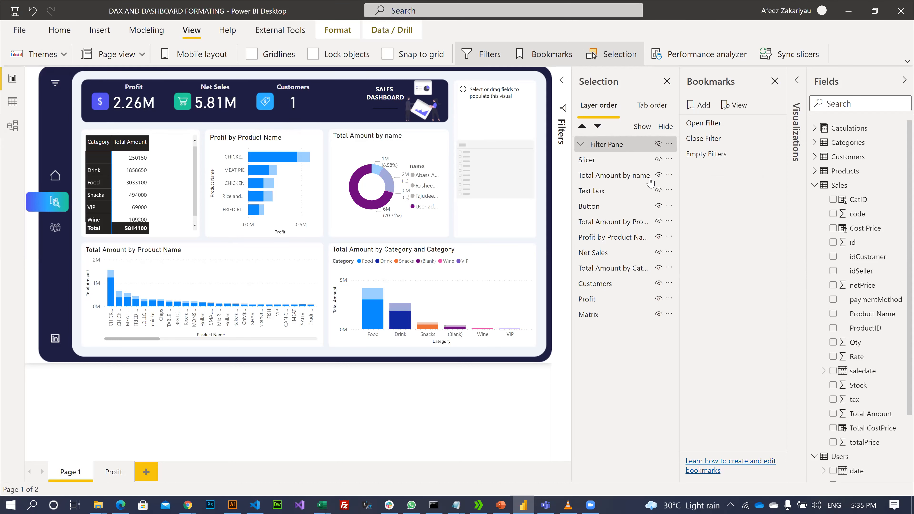
Step: Toggle the Filter Pane group's visibility on and off, and leave the group shown
left_click(657, 145)
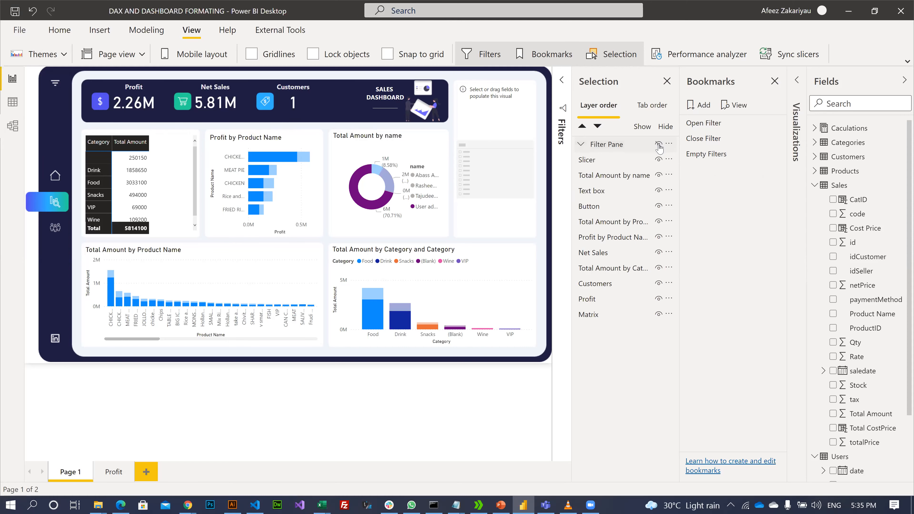
left_click(658, 145)
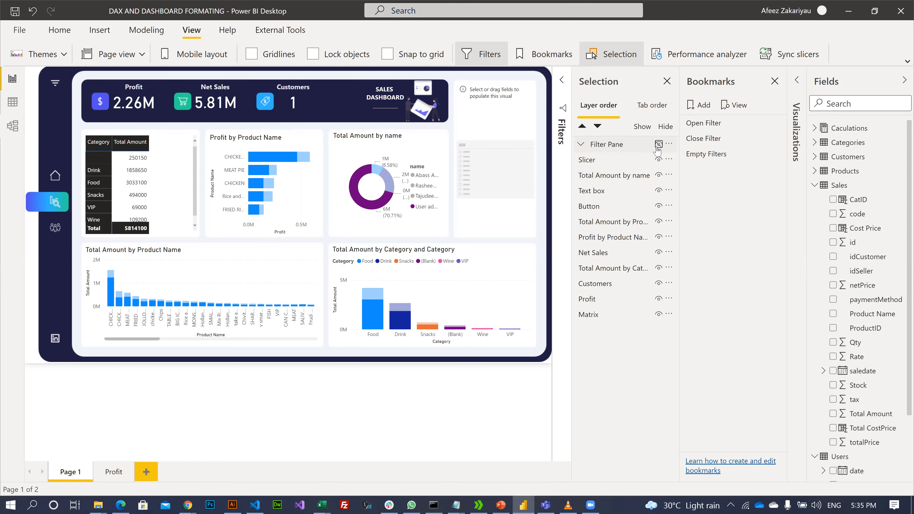
left_click(657, 146)
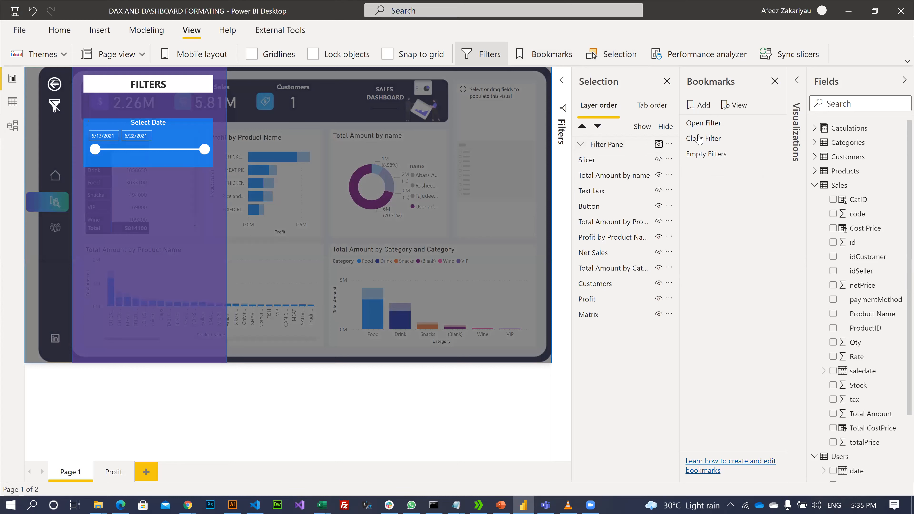
Step: Delete the existing Open Filter, Close Filter and Empty Filters bookmarks
left_click(707, 126)
left_click(775, 124)
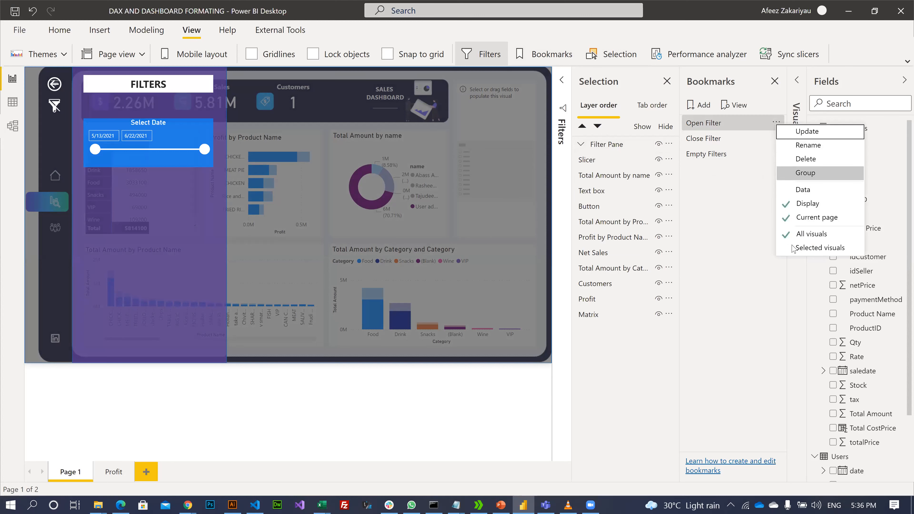
left_click(778, 161)
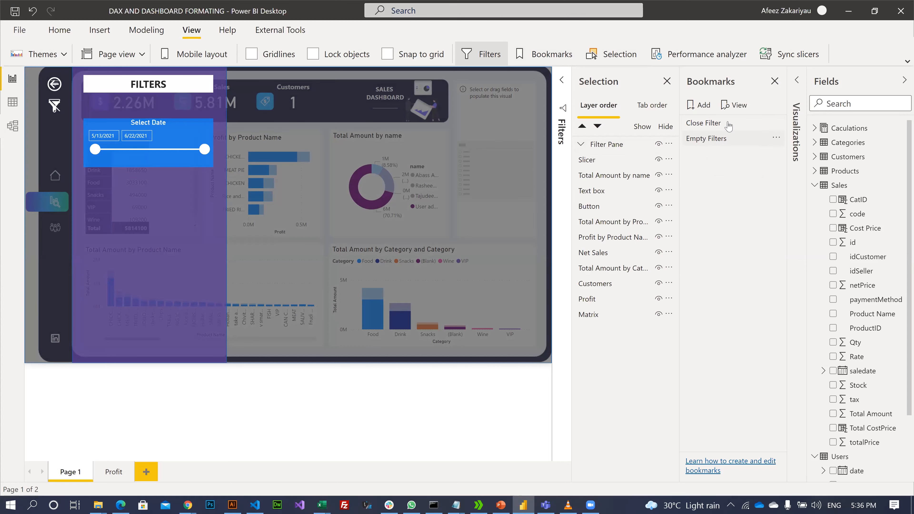
left_click(768, 128)
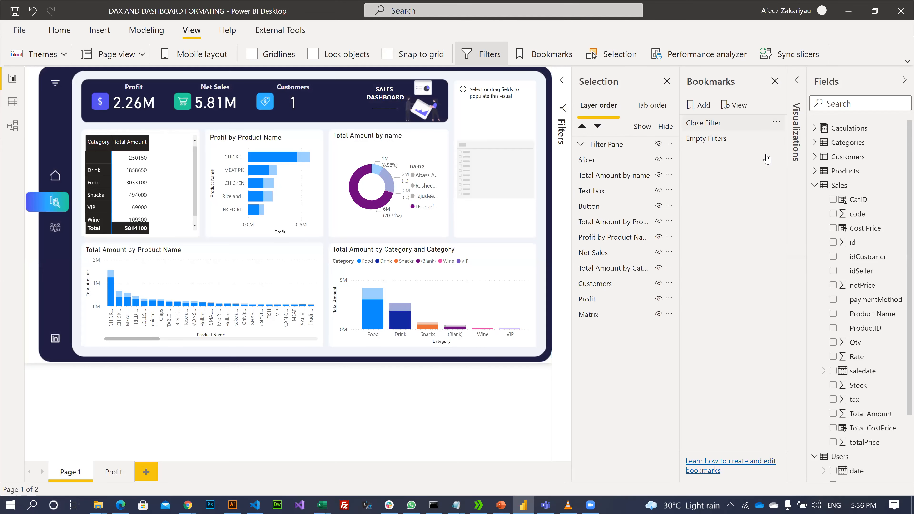
left_click(776, 122)
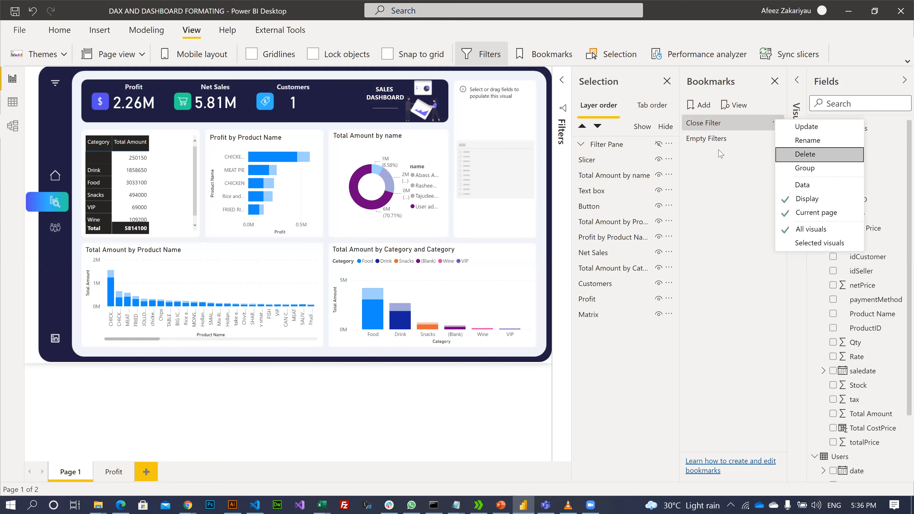
left_click(728, 152)
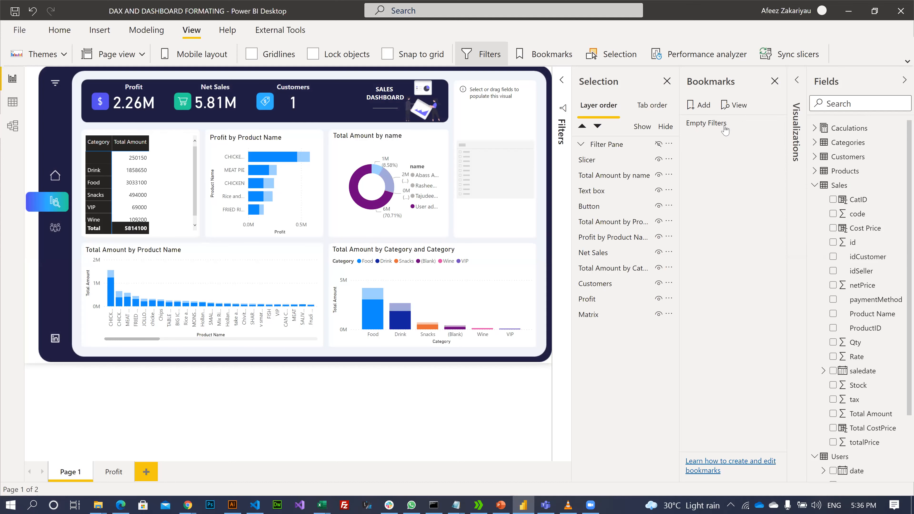
left_click(776, 125)
left_click(789, 159)
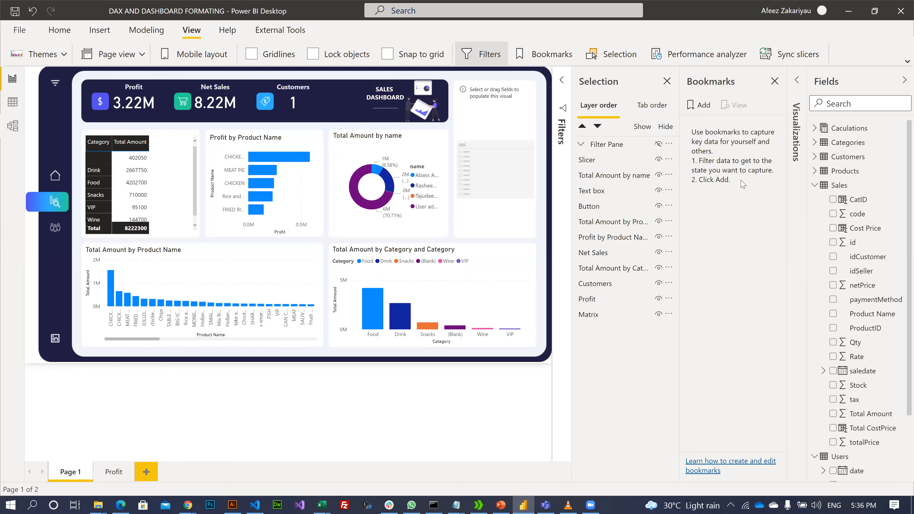
Step: Show the Filter Pane group and save that view as a bookmark named Open Filter
left_click(658, 144)
left_click(698, 104)
double_click(734, 122)
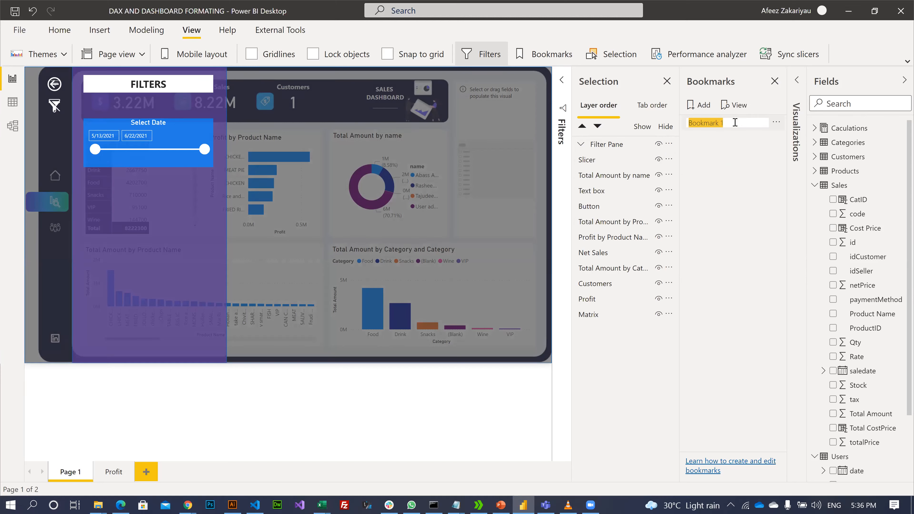
type("Open Filter")
key("Return")
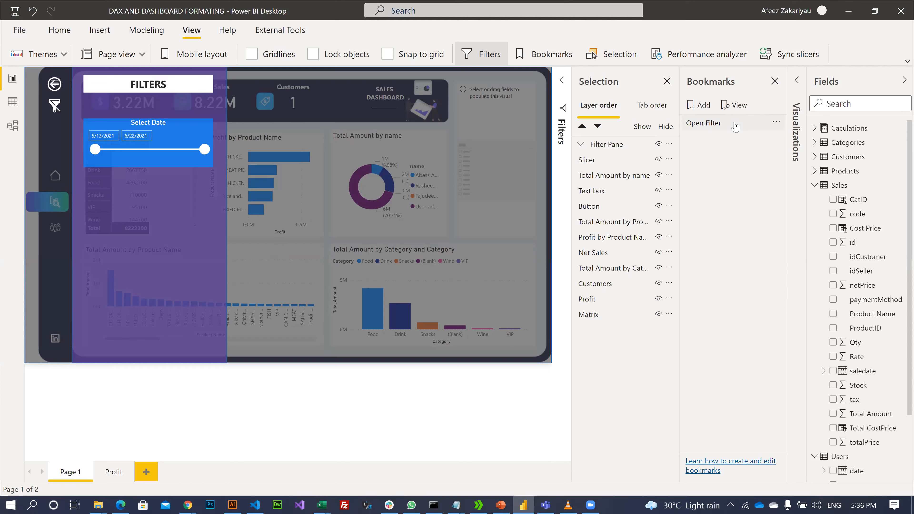
left_click(734, 124)
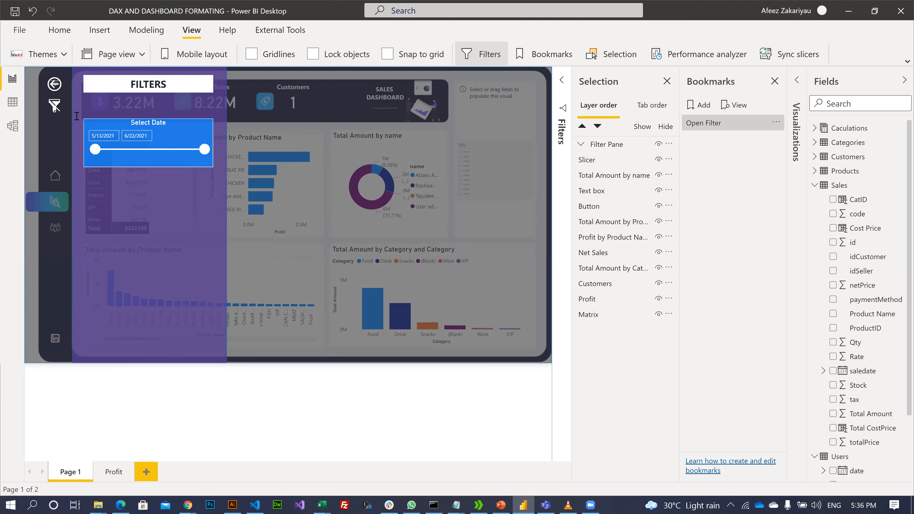
Step: Hide the Filter Pane group and save that view as a bookmark named Close Filter
left_click(659, 144)
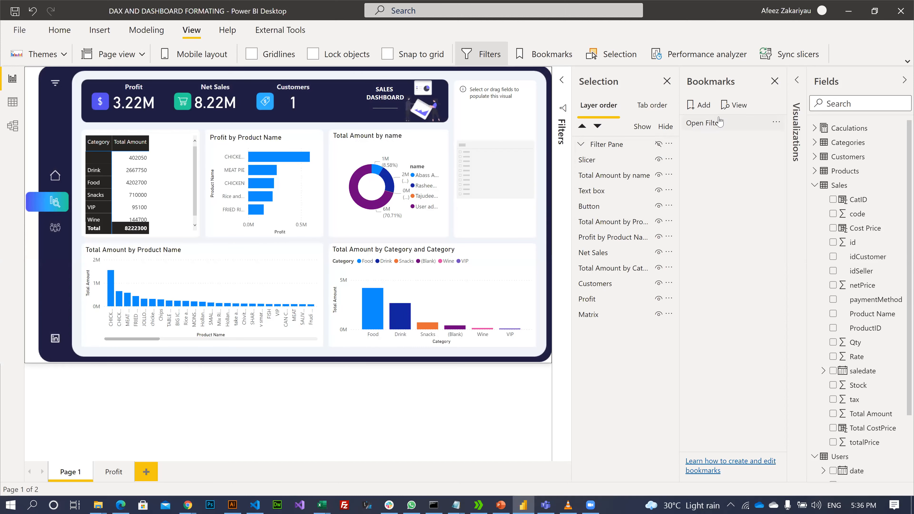
left_click(698, 108)
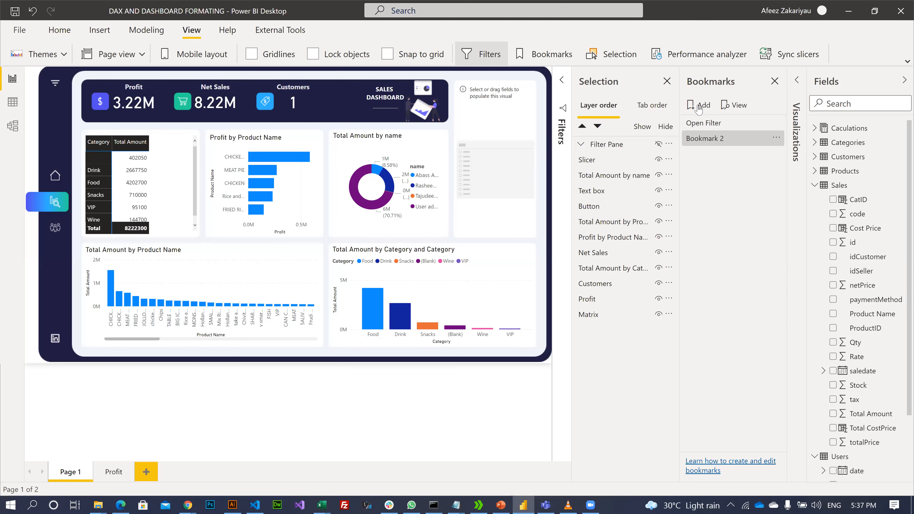
double_click(725, 140)
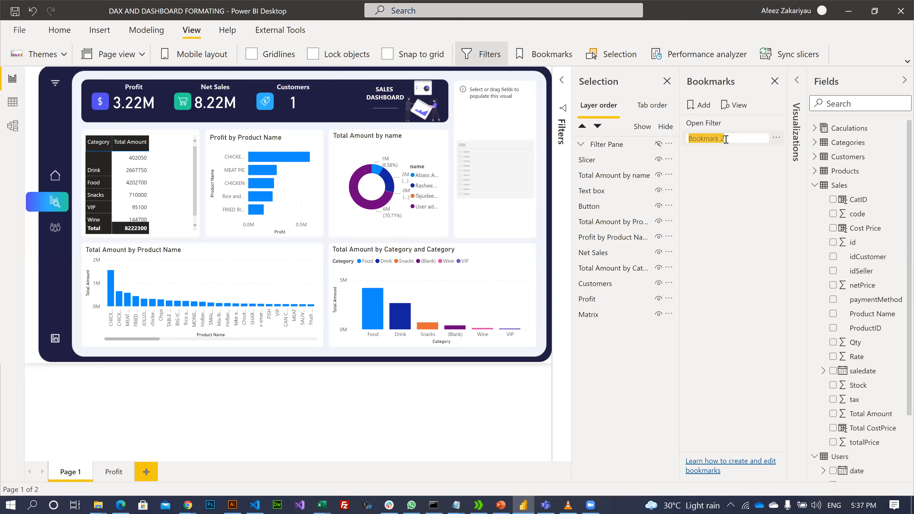
type("Close Filter")
key("Return")
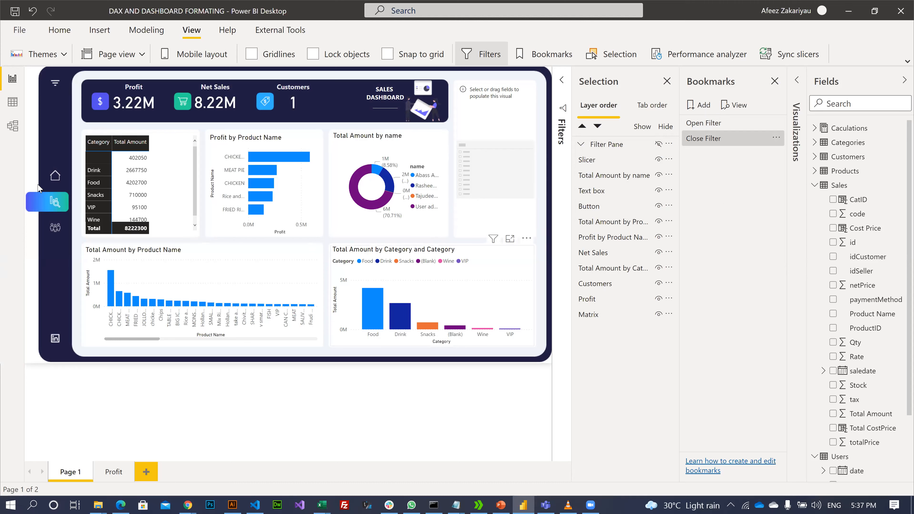
Step: Assign the Open Filter bookmark as the action of the button with the filter icon, and test the button
left_click(54, 84)
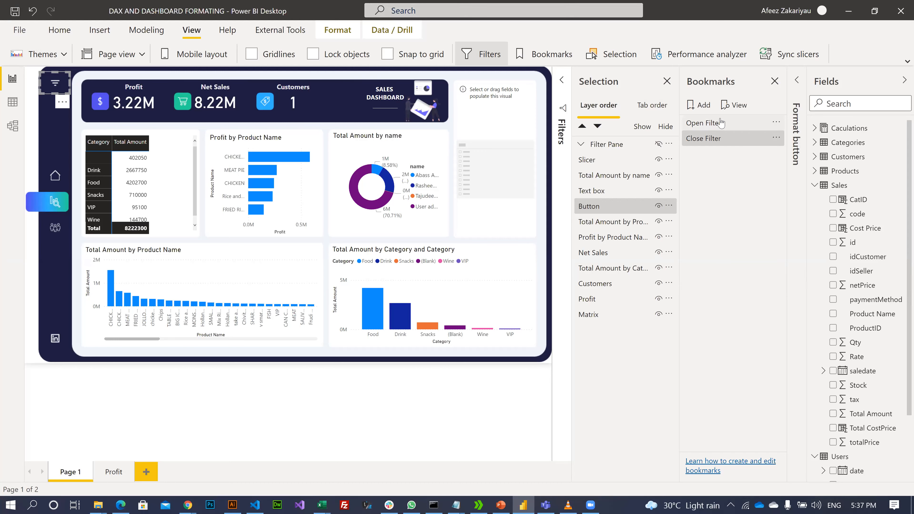
left_click(796, 134)
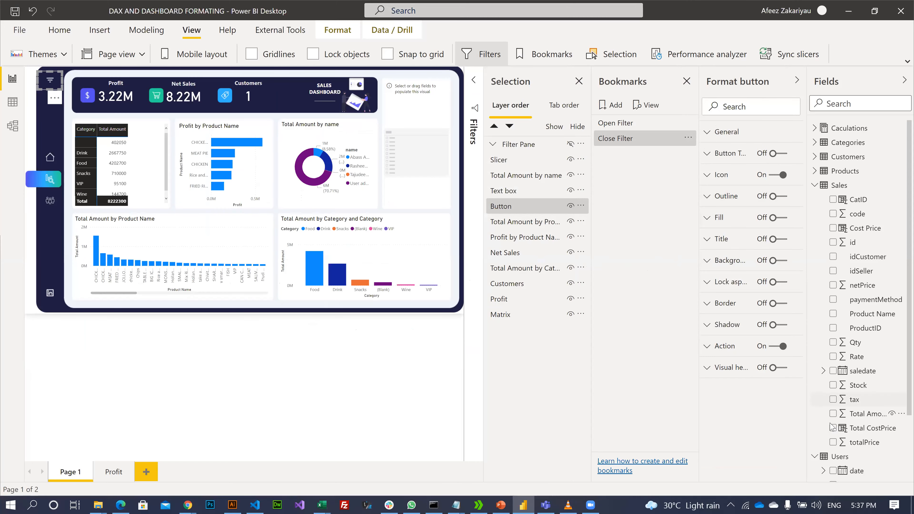
left_click(708, 346)
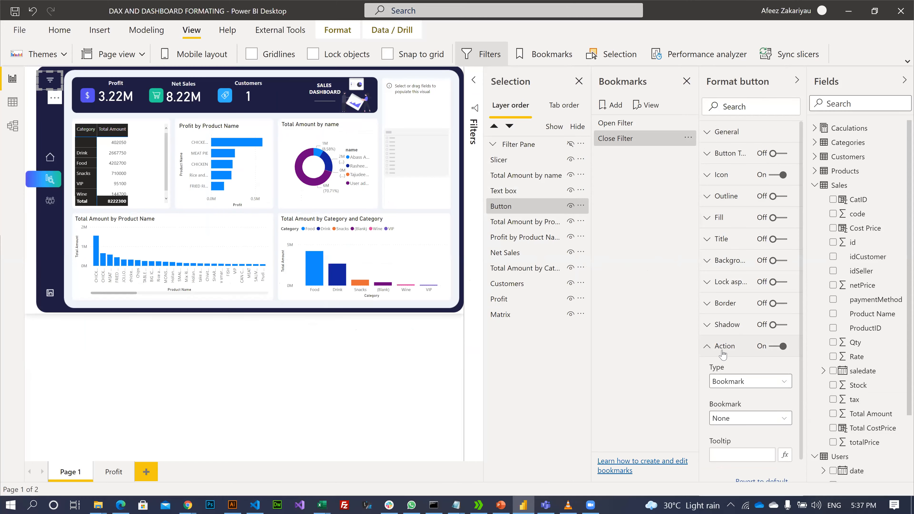
scroll(787, 354, "down", 1)
left_click(787, 352)
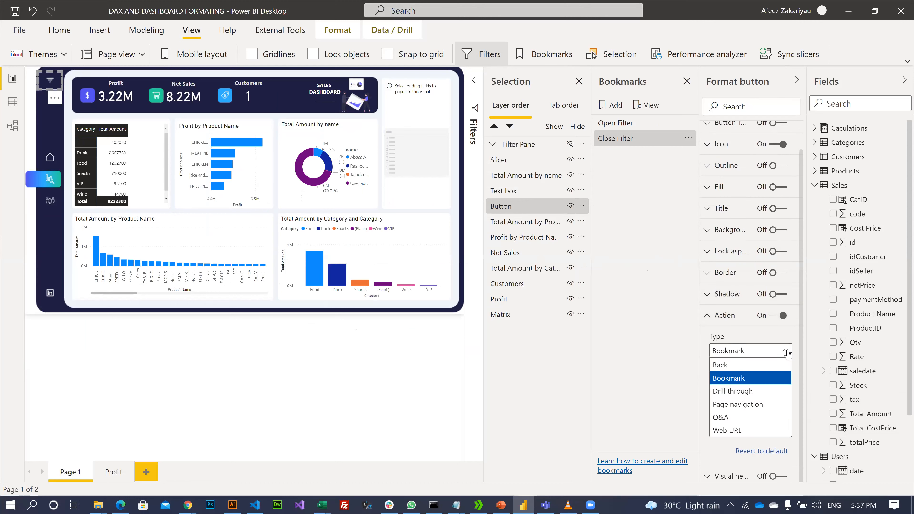
left_click(749, 378)
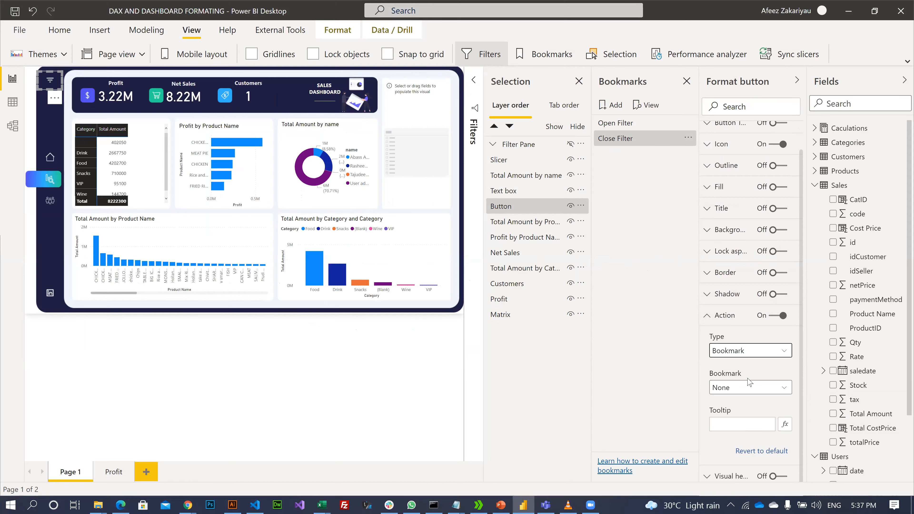
left_click(767, 390)
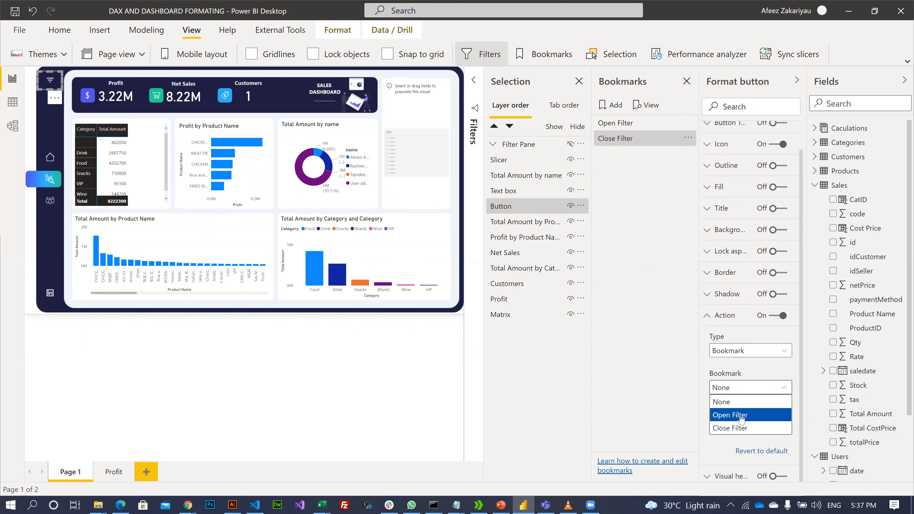
left_click(740, 418)
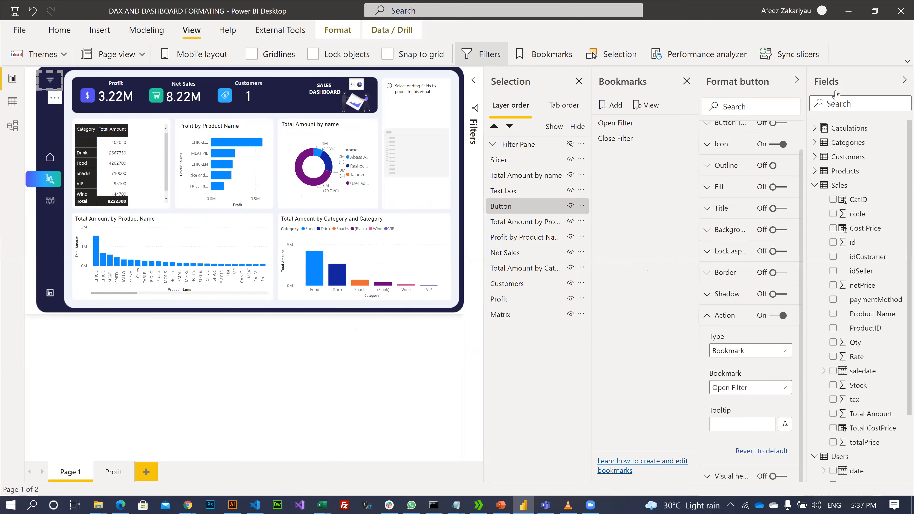
left_click(797, 81)
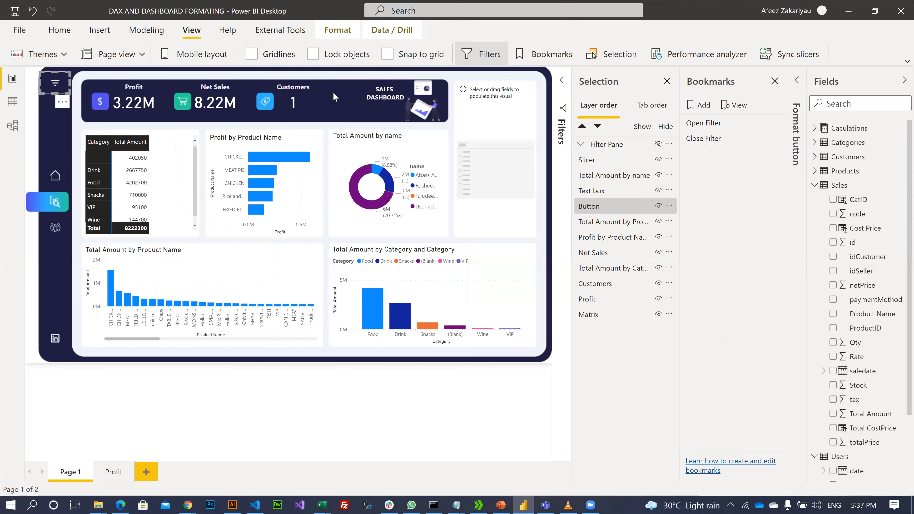
left_click(54, 84, "ctrl")
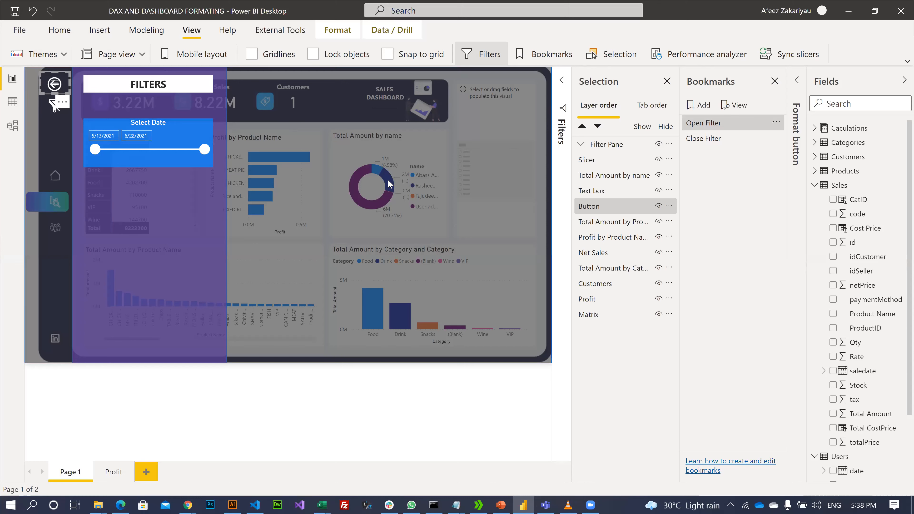
Step: Review the action type and linked bookmark of the button with the filter icon
left_click(800, 79)
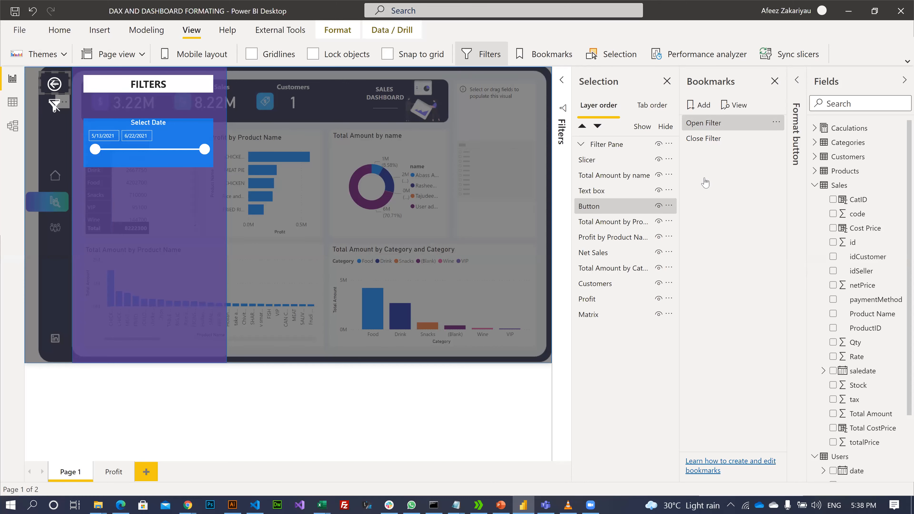
left_click(707, 346)
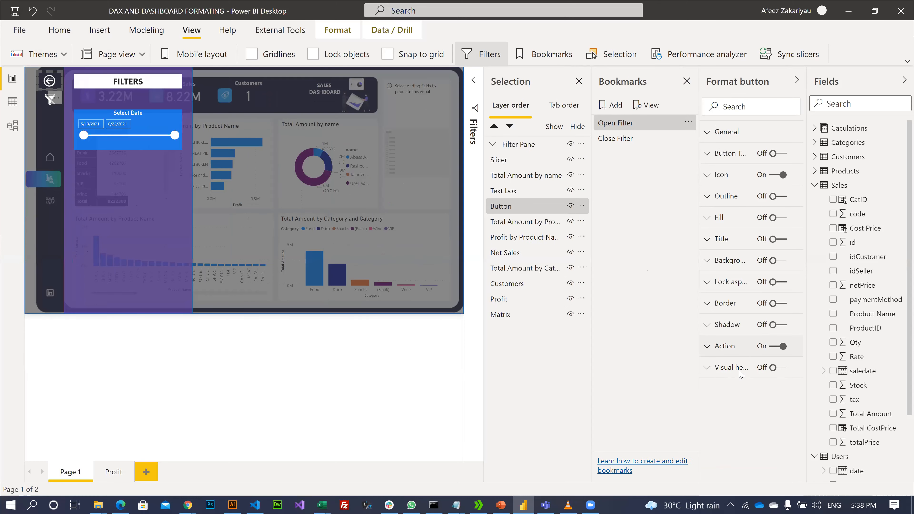
left_click(730, 381)
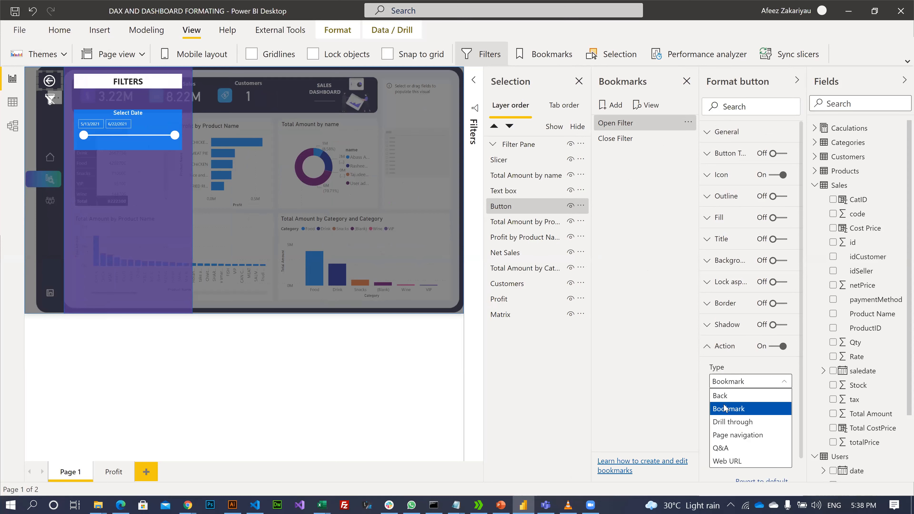
left_click(723, 408)
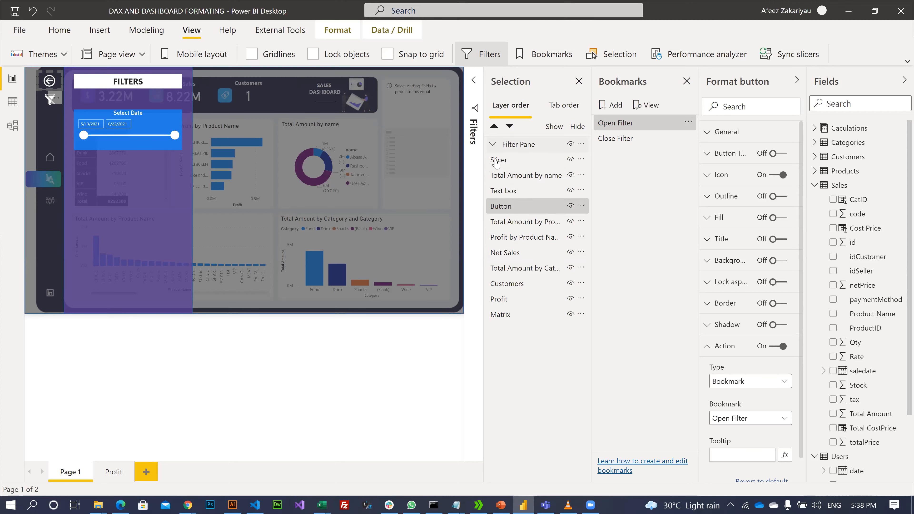
Step: Assign the Close Filter bookmark as the action of the back-arrow button in the Filter Pane group, and test the button
left_click(492, 144)
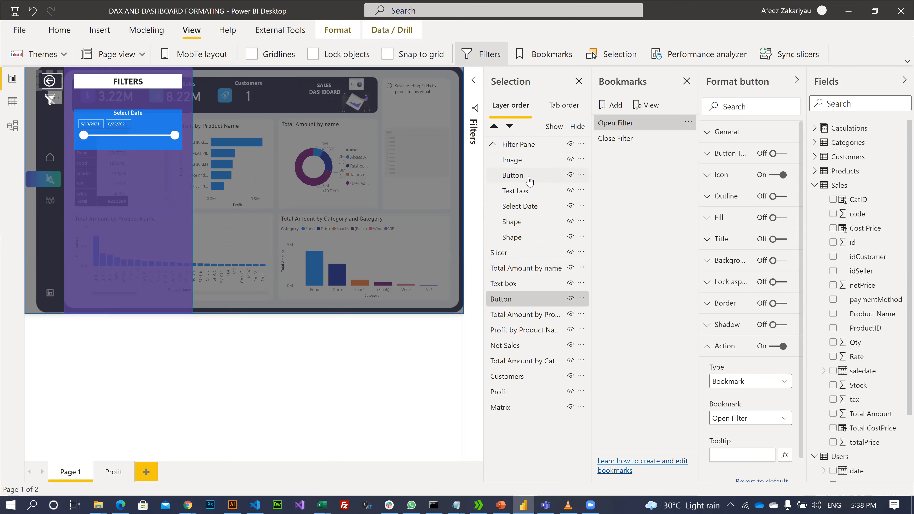
left_click(528, 180)
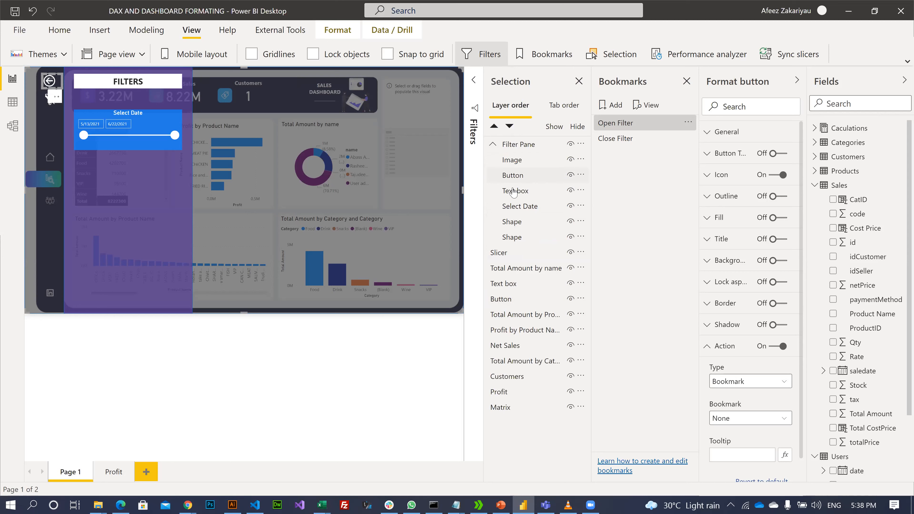
left_click(507, 175)
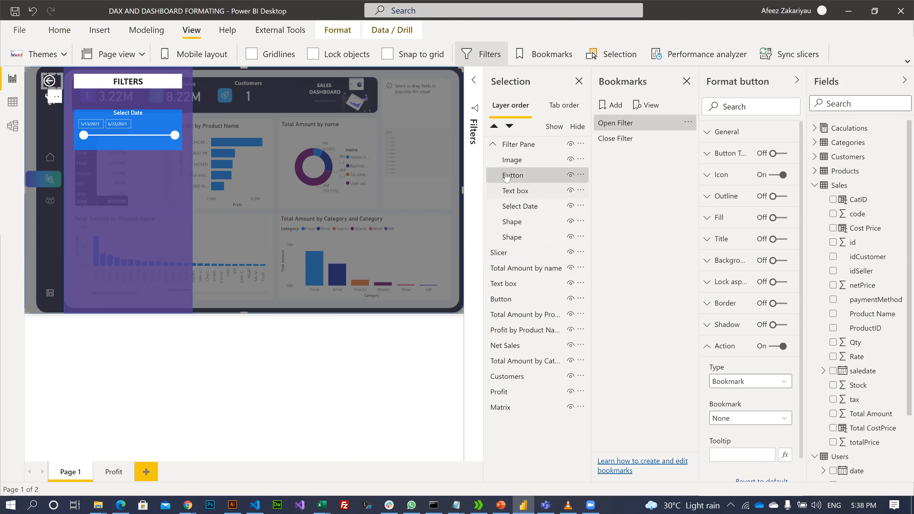
left_click(28, 105)
left_click(496, 160)
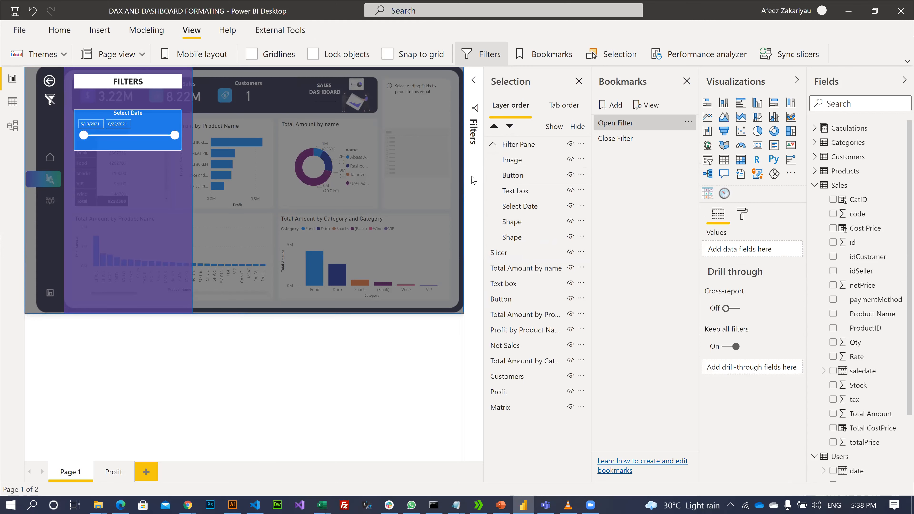
left_click(510, 176)
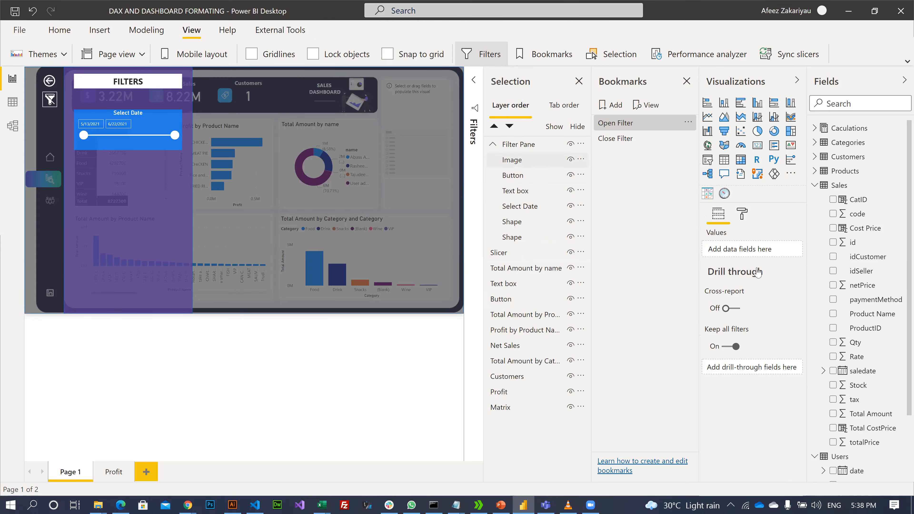
left_click(711, 347)
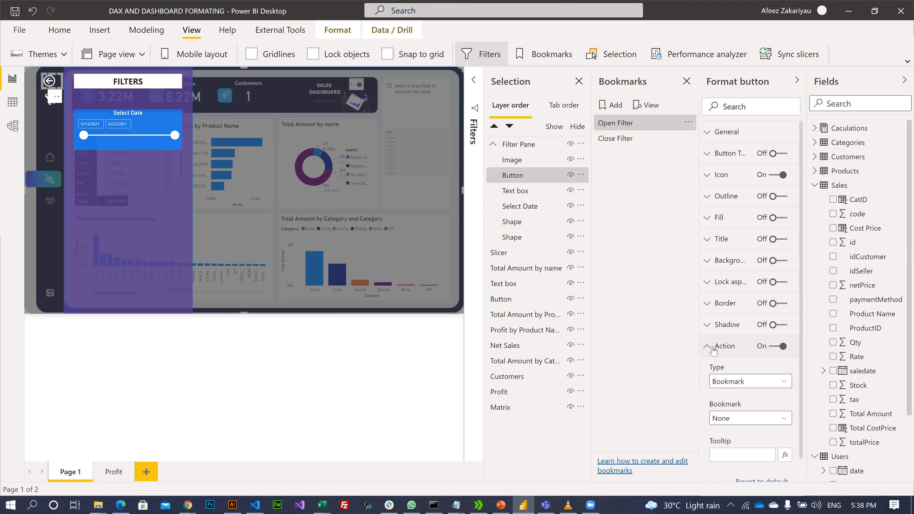
left_click(750, 390)
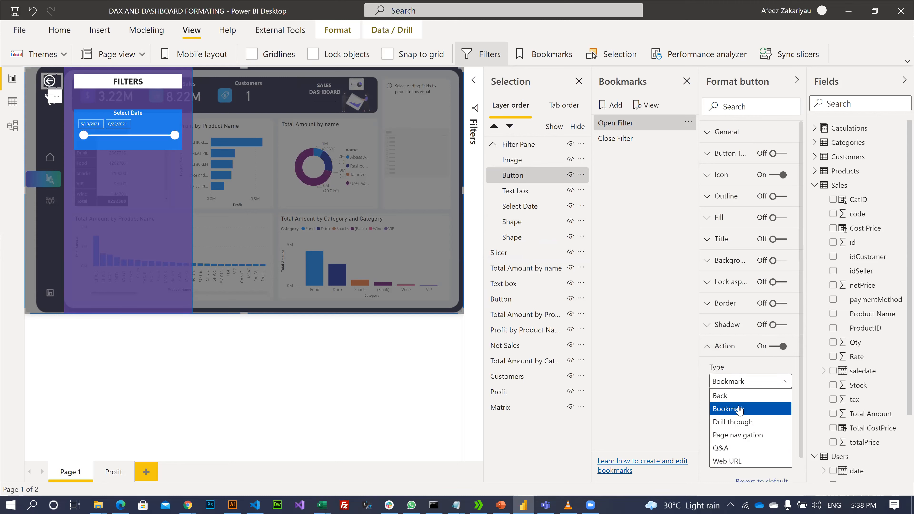
left_click(741, 406)
left_click(744, 418)
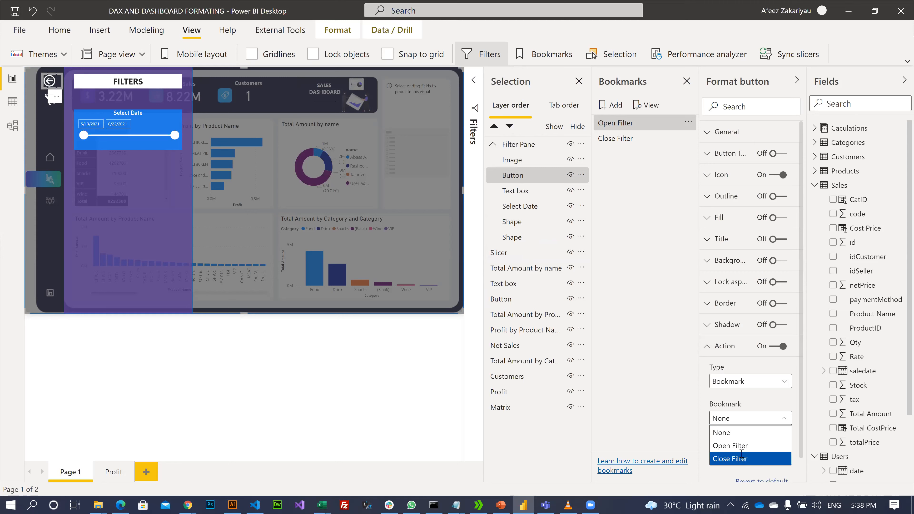
left_click(740, 458)
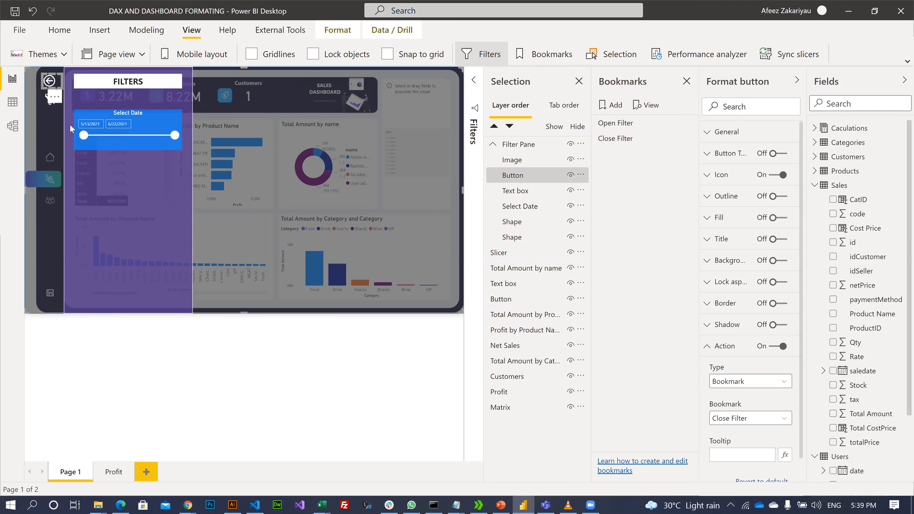
left_click(50, 81, "ctrl")
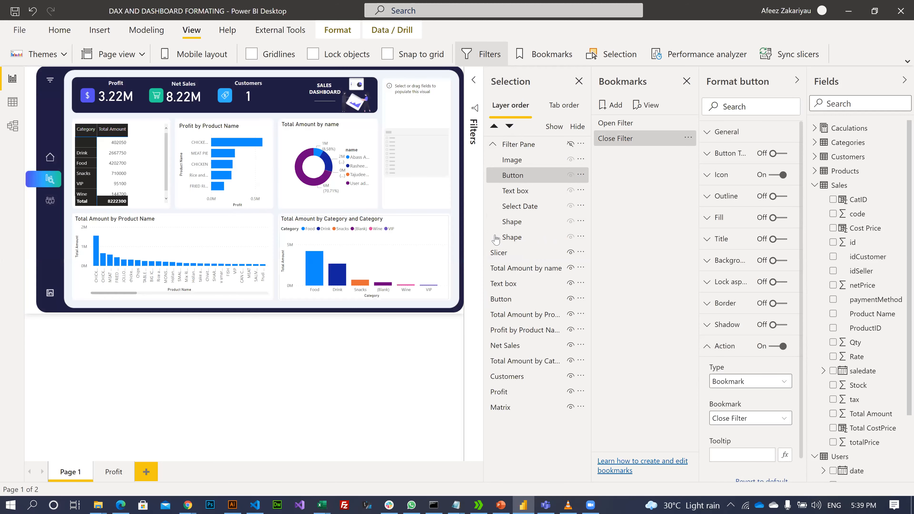
Step: Close the Selection pane and examine the saledate field options of the Select Date slicer
left_click(795, 80)
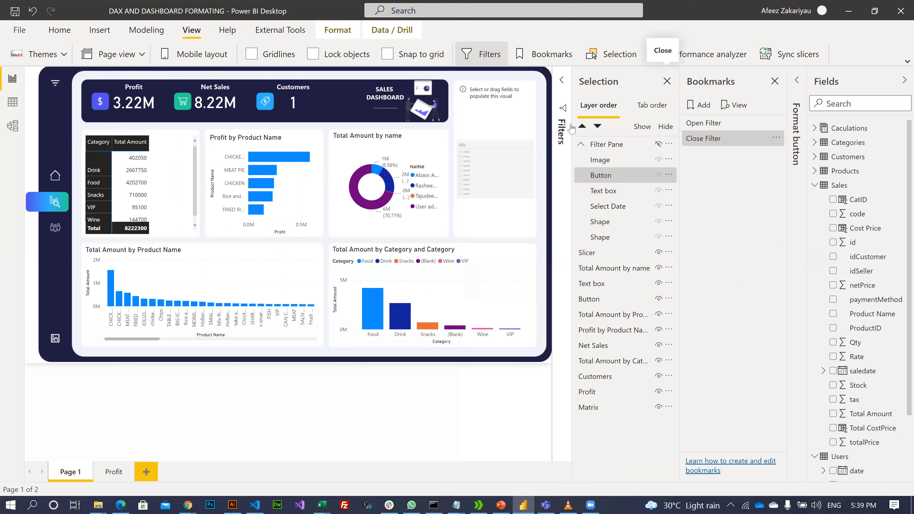
left_click(666, 81)
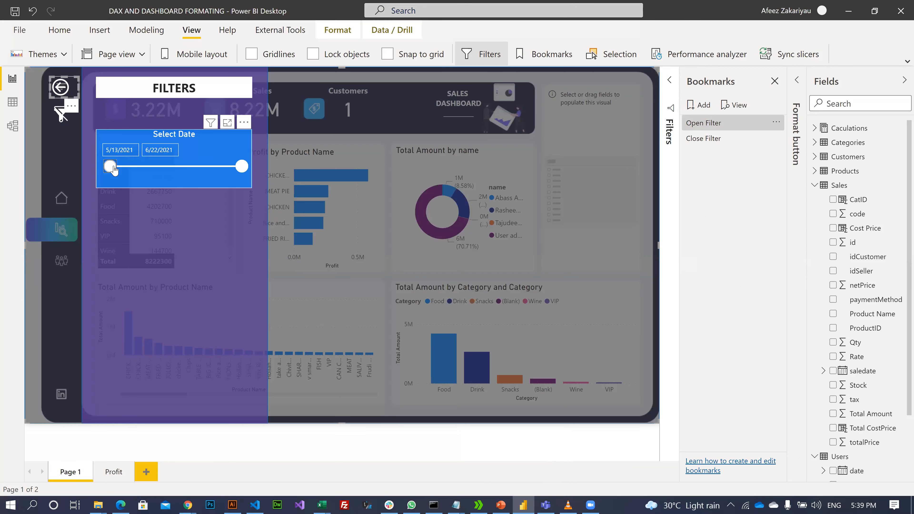
left_click(114, 169)
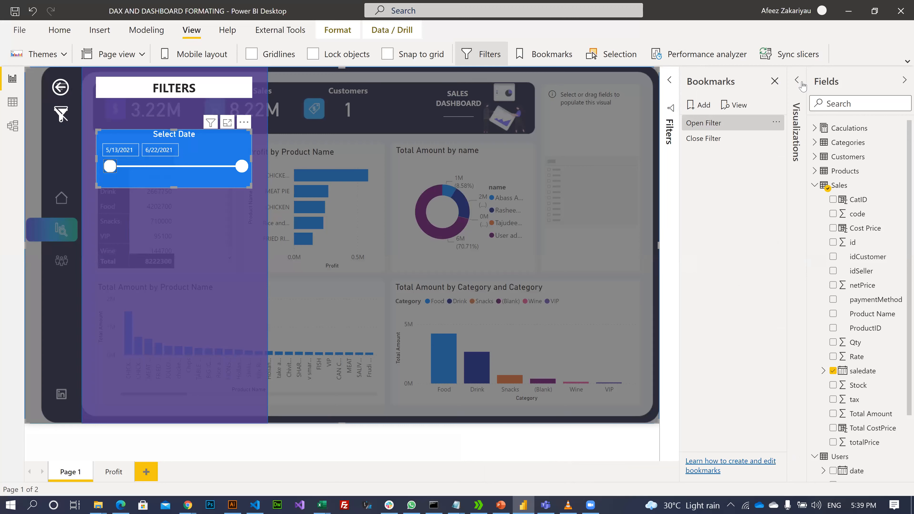
left_click(795, 284)
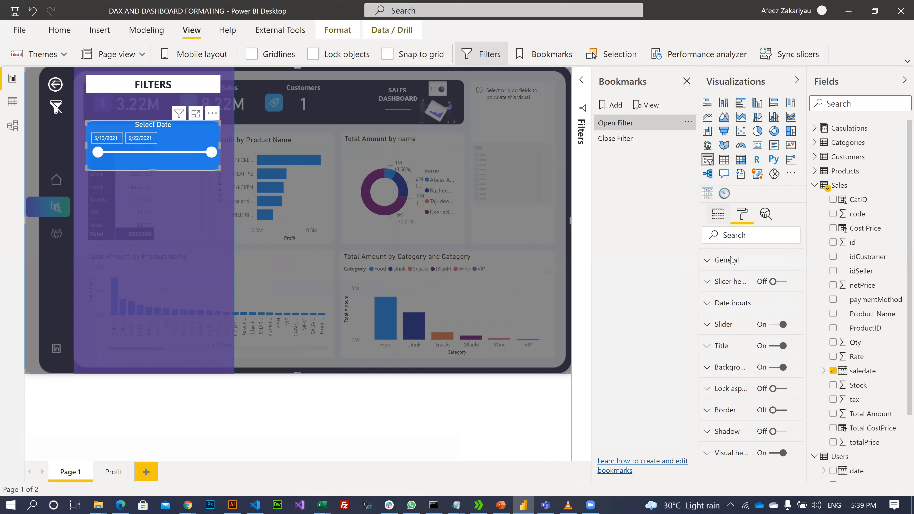
left_click(785, 251)
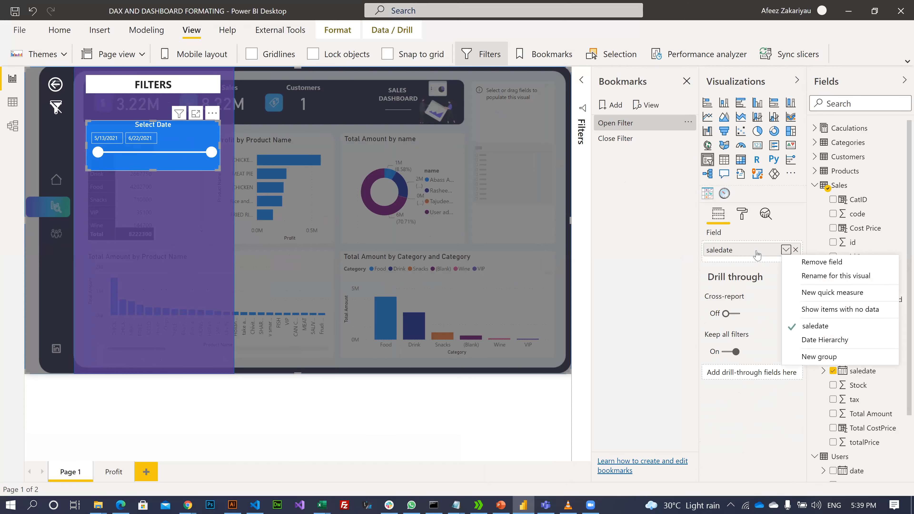
left_click(754, 257)
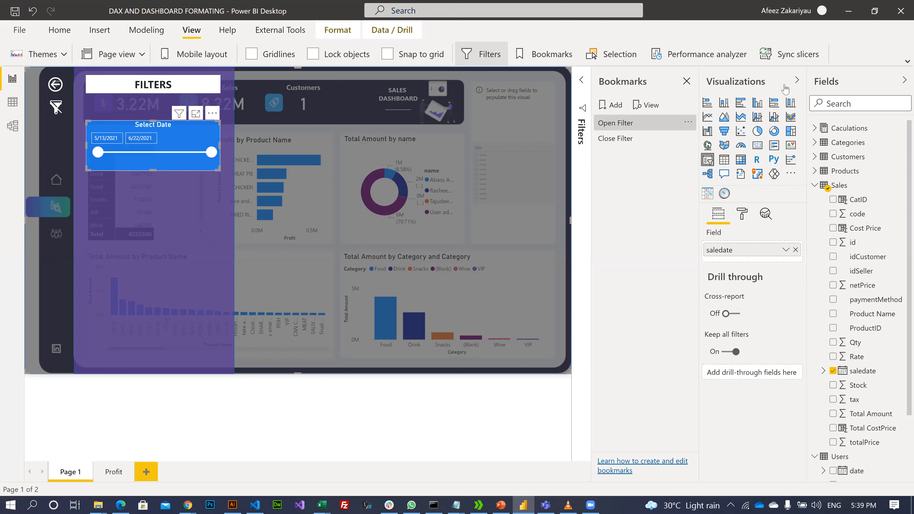
left_click(796, 80)
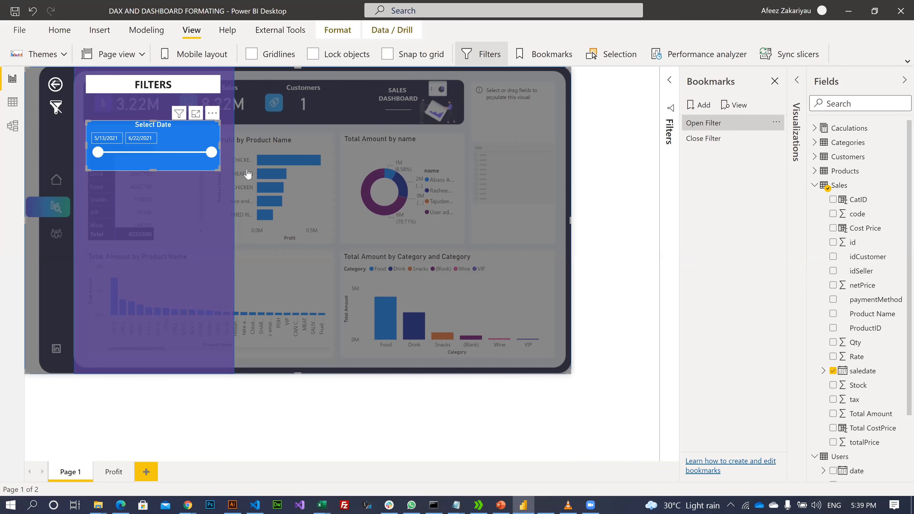
Step: Test the Select Date slicer with the end date at 6/10/2021 by closing the filter pane and applying the Open Filter and Close Filter bookmarks
left_click_drag(241, 166, 204, 175)
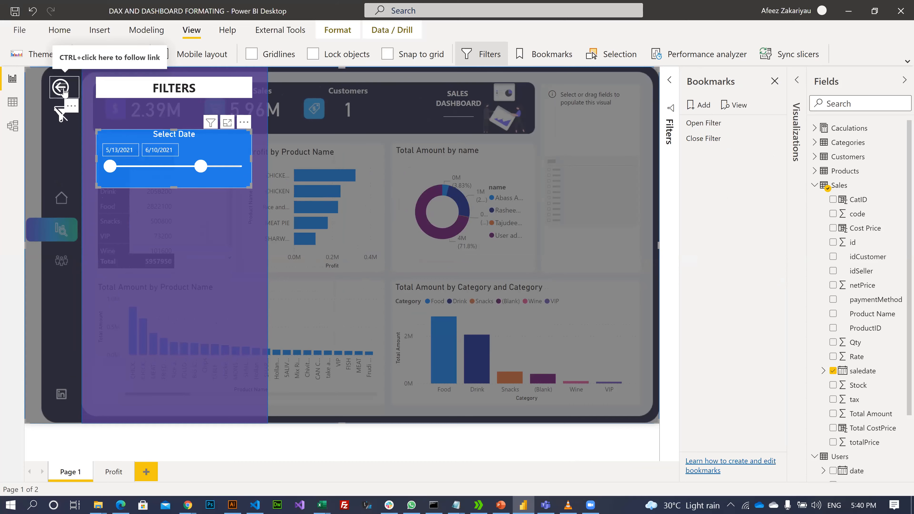
left_click(427, 242, "ctrl")
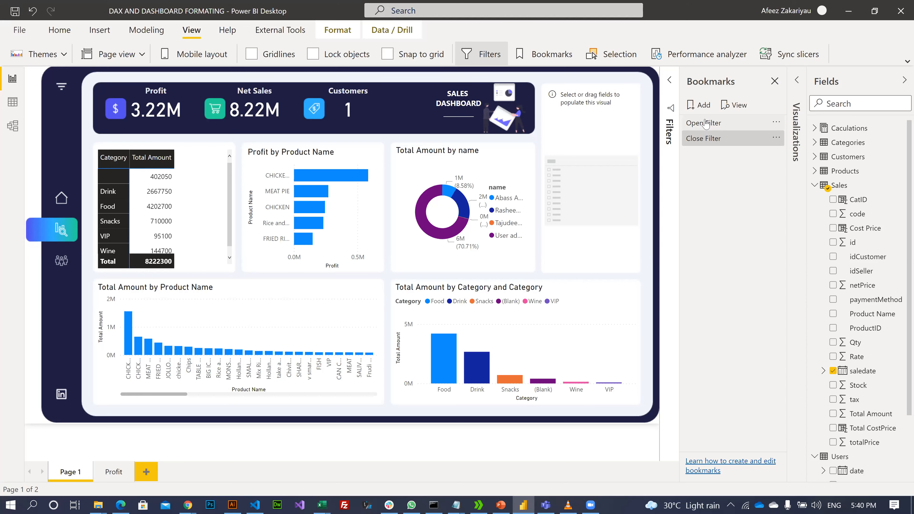
left_click(708, 126)
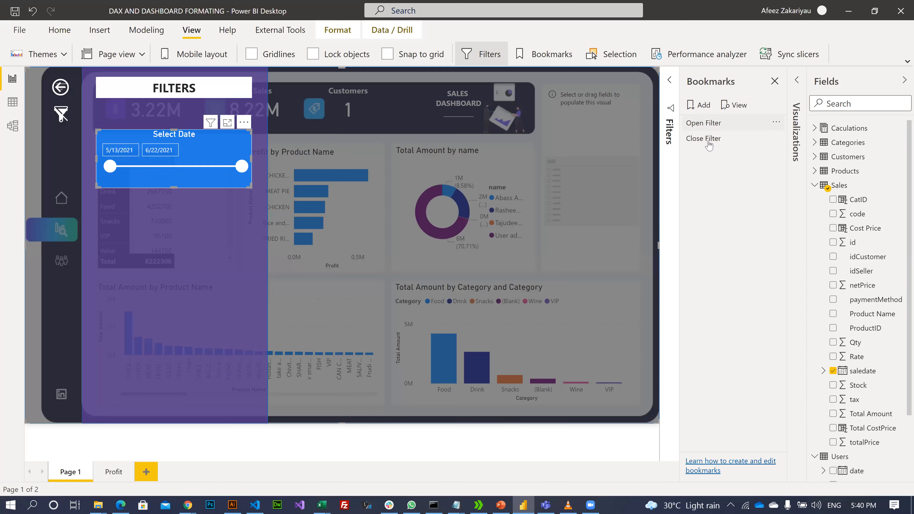
left_click(707, 140)
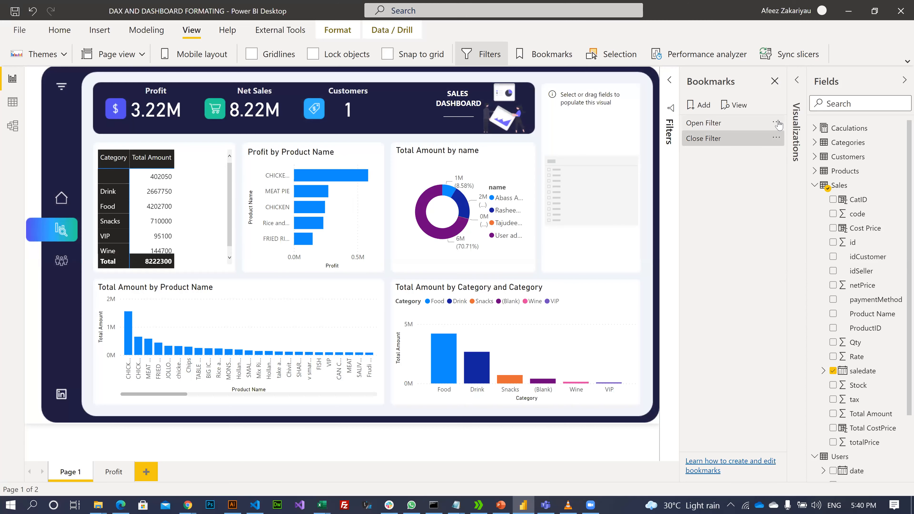
Step: Review the Data, Display and Current page options of the Close Filter and Open Filter bookmarks
left_click(774, 138)
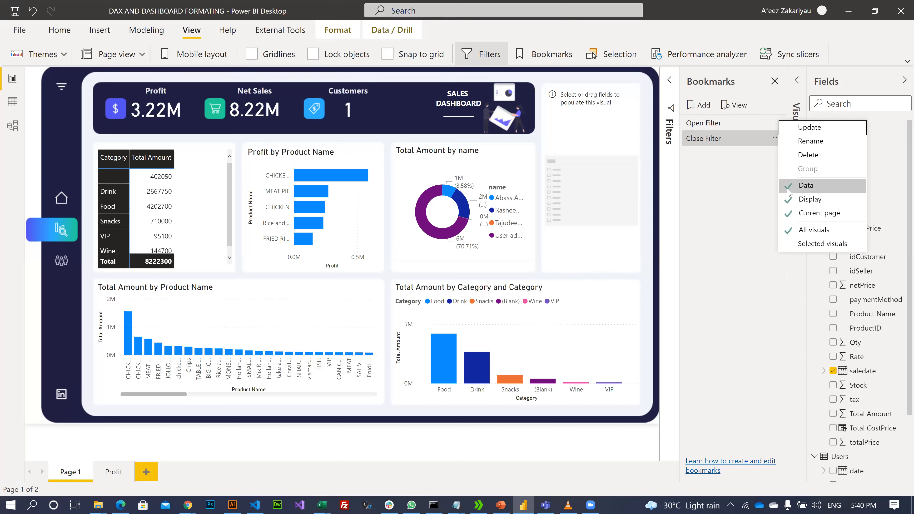
left_click(774, 129)
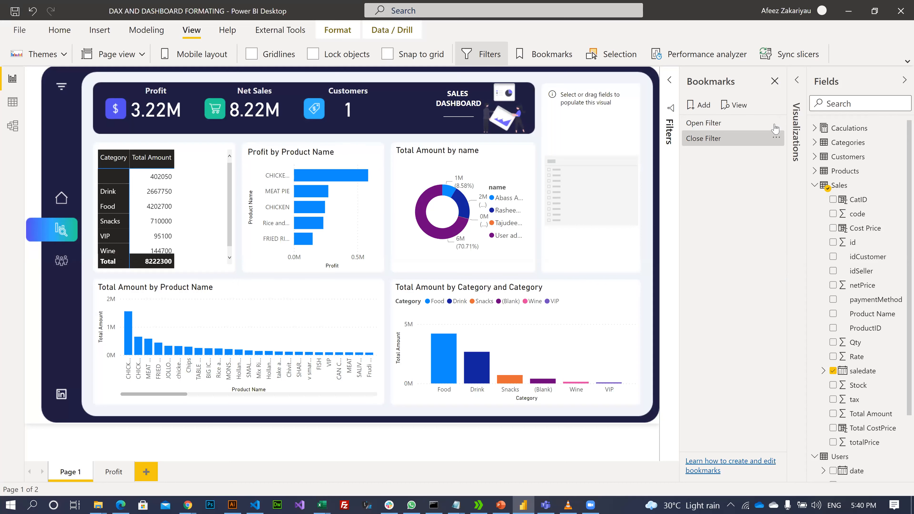
left_click(775, 138)
left_click(776, 137)
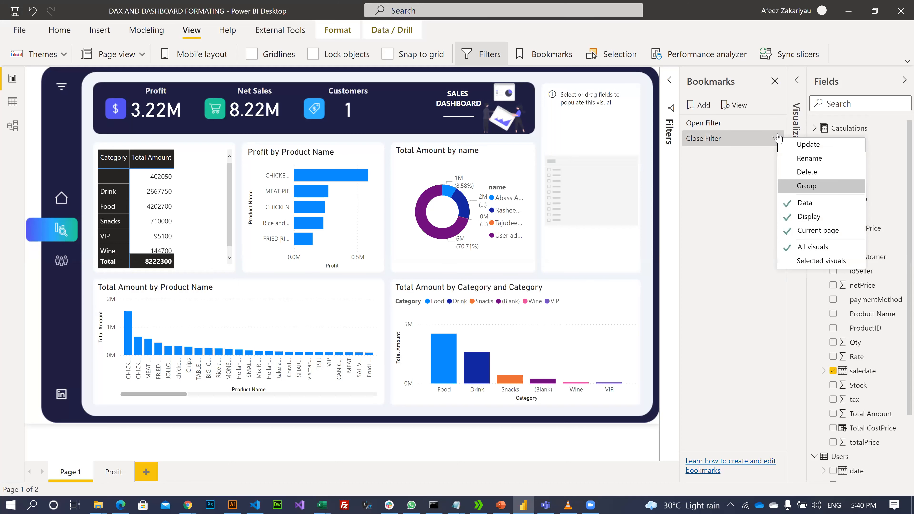
left_click(740, 123)
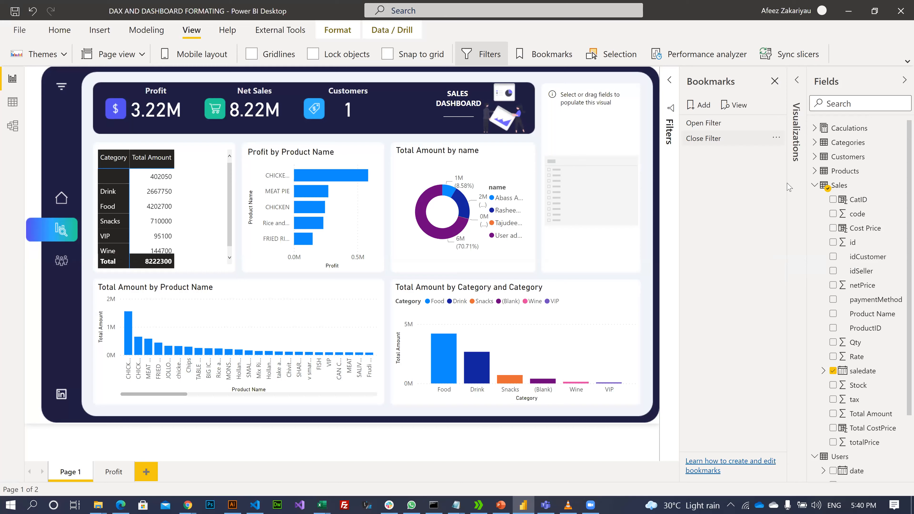
left_click(776, 123)
left_click(710, 168)
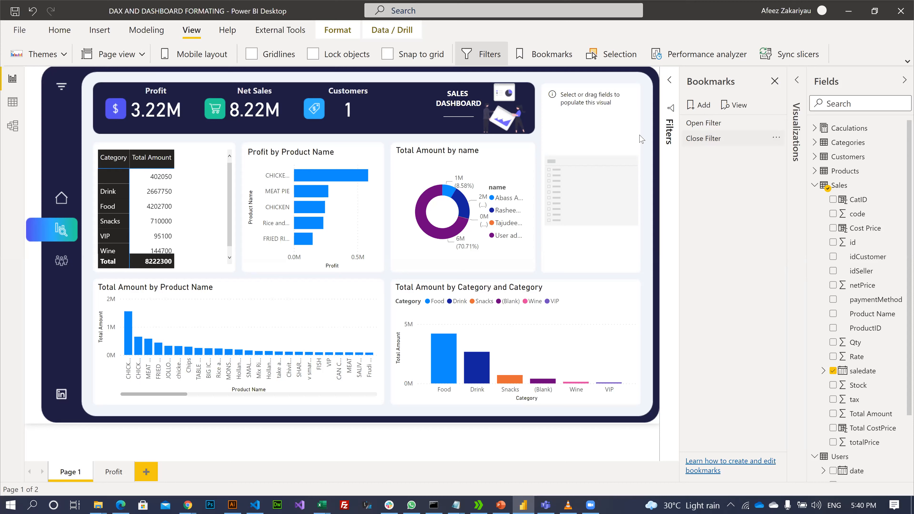
Step: Save the current unfiltered view with the filter pane hidden as a bookmark named Clear Filter
left_click(698, 106)
left_click(700, 106)
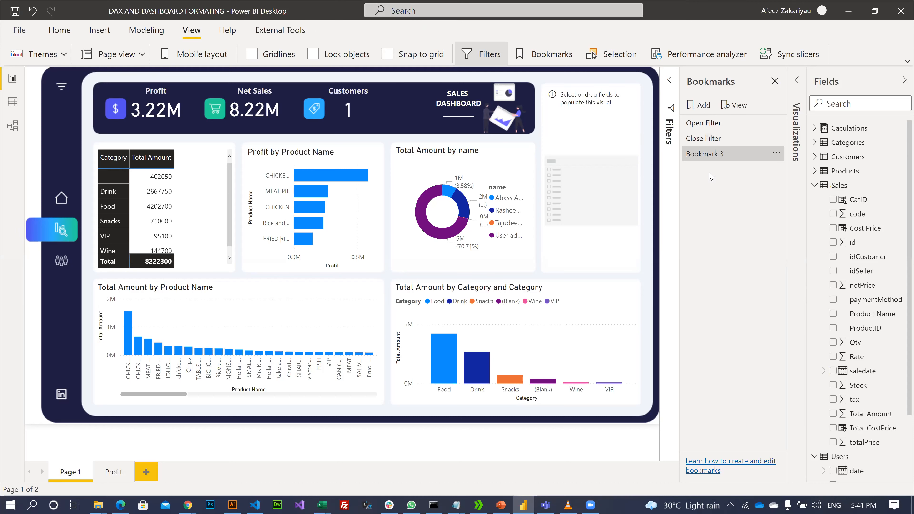
double_click(717, 155)
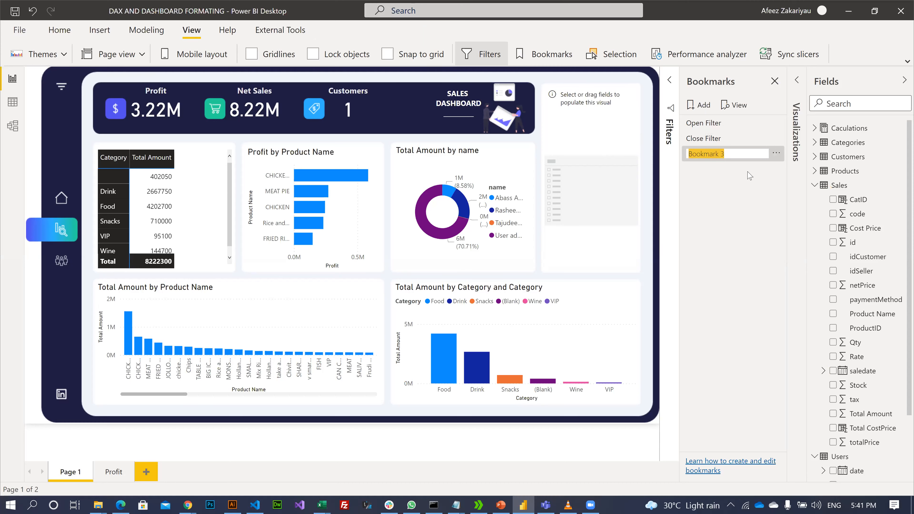
type("Clear")
key("Return")
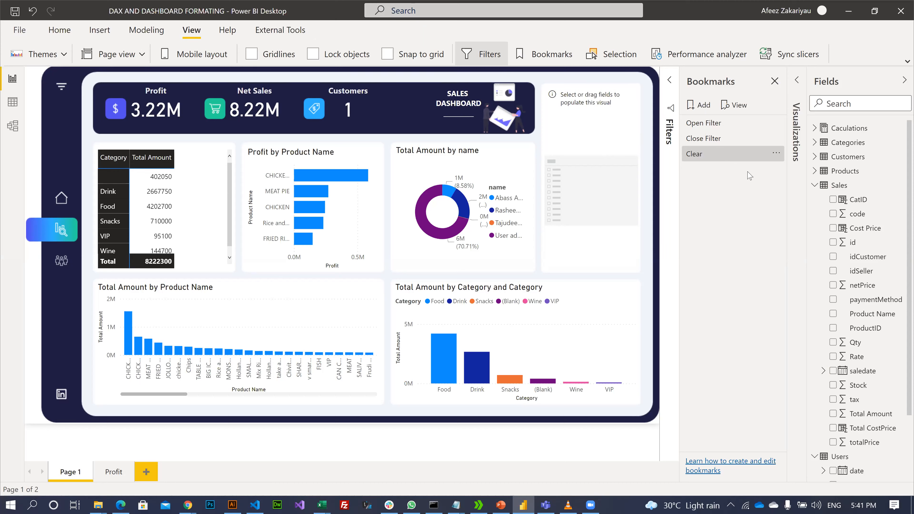
left_click(717, 150)
double_click(716, 150)
left_click(716, 150)
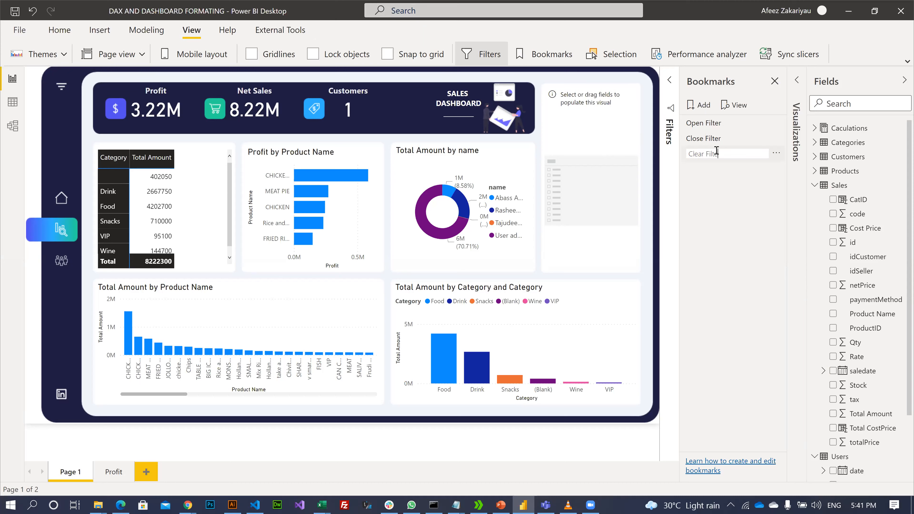
type("Filter")
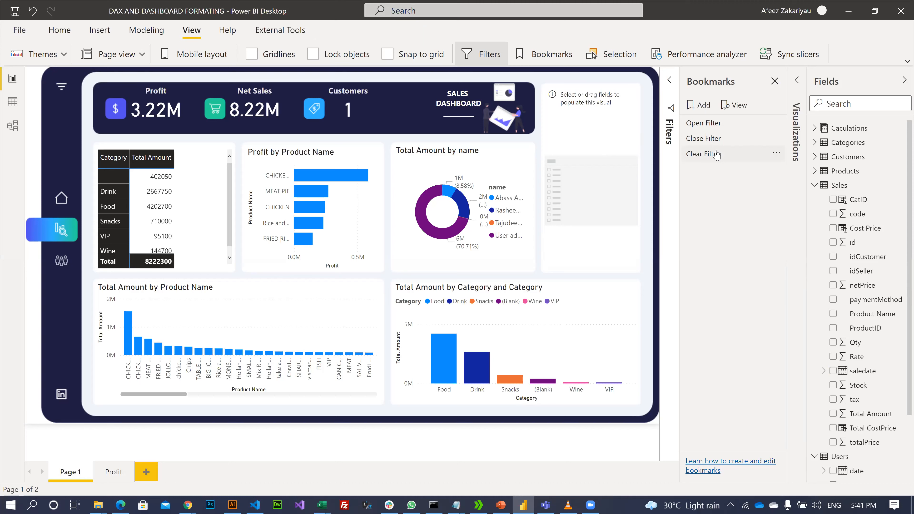
Step: Commit the Clear Filter bookmark name and review that bookmark's Data, Display and Current page options
key("Return")
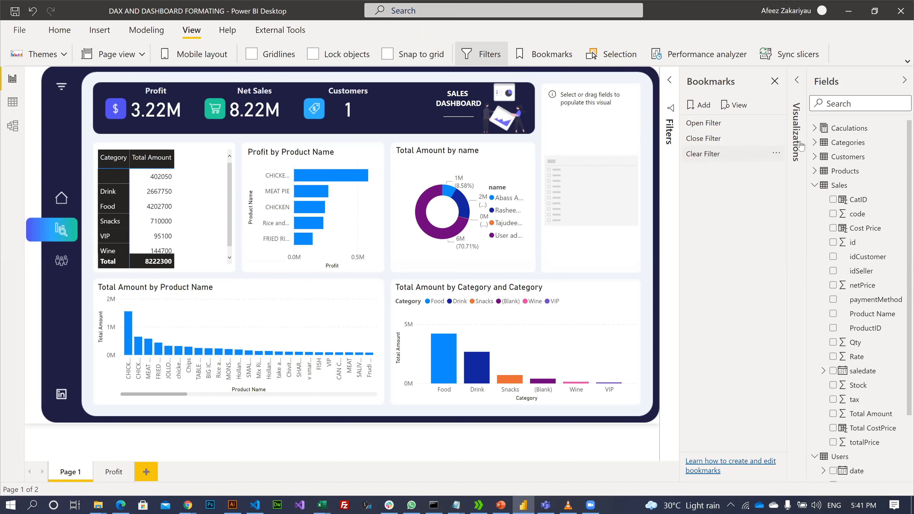
left_click(776, 153)
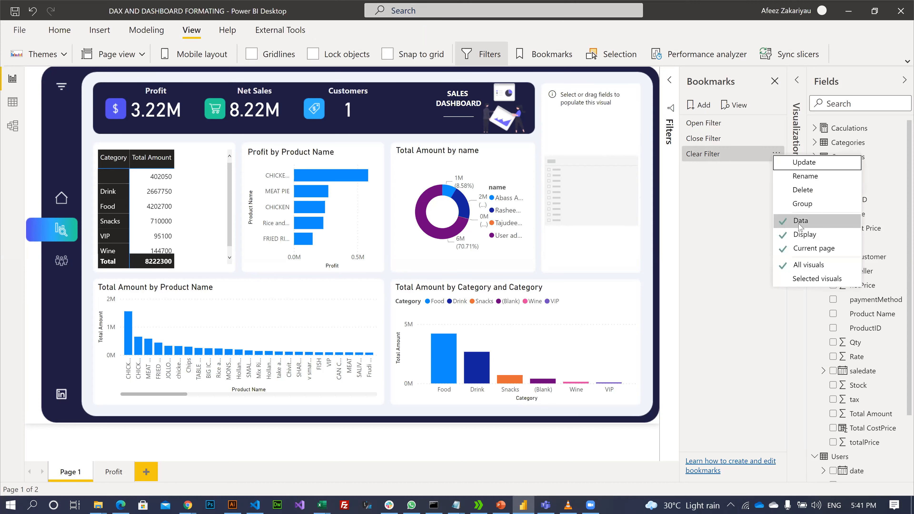
left_click(707, 206)
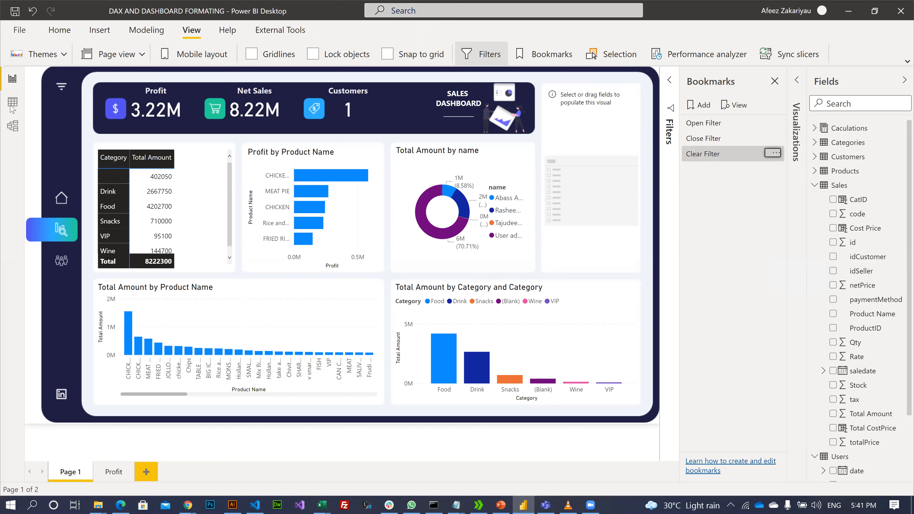
Step: Set the bookmark action of the clear-filter image in the Filter Pane group to Clear Filter
left_click(62, 97, "ctrl")
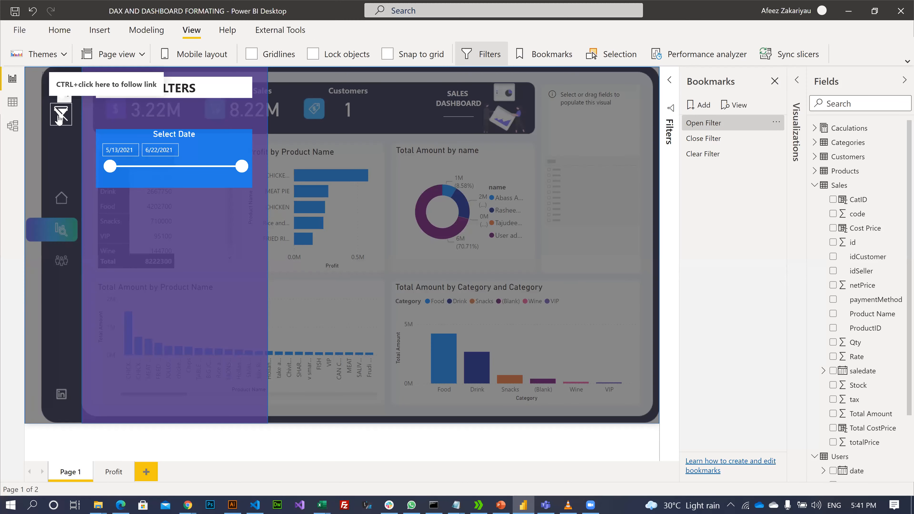
left_click(61, 116)
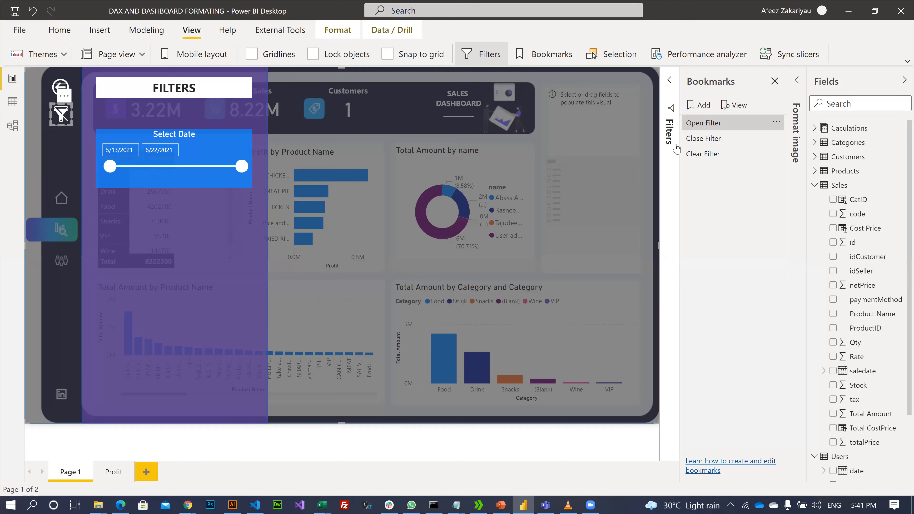
left_click(615, 60)
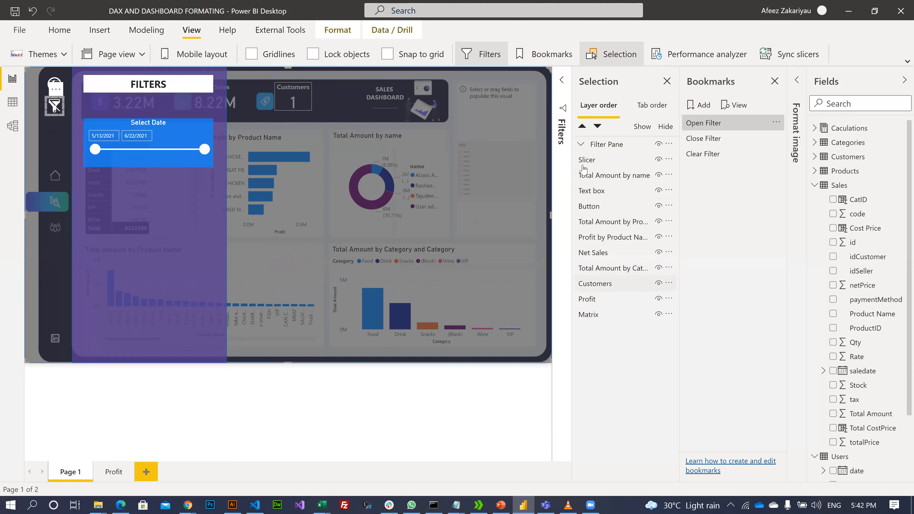
left_click(581, 144)
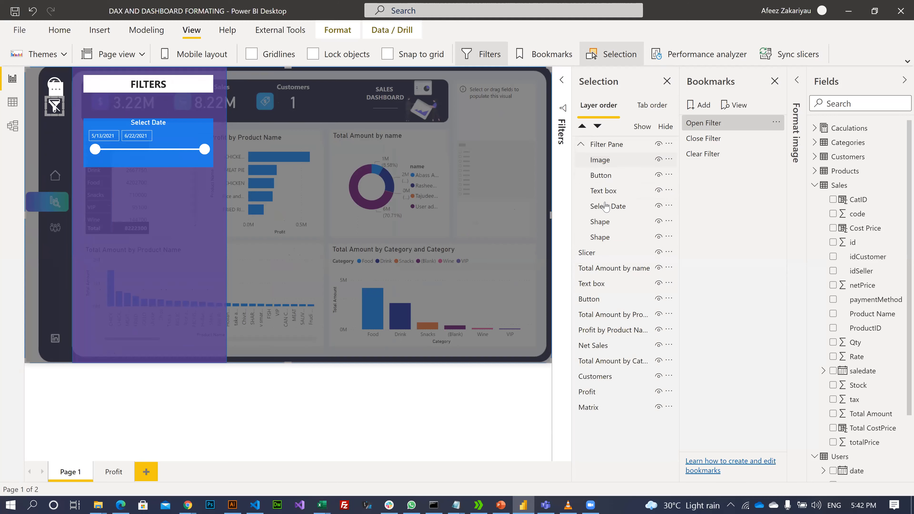
left_click(605, 165)
left_click(797, 82)
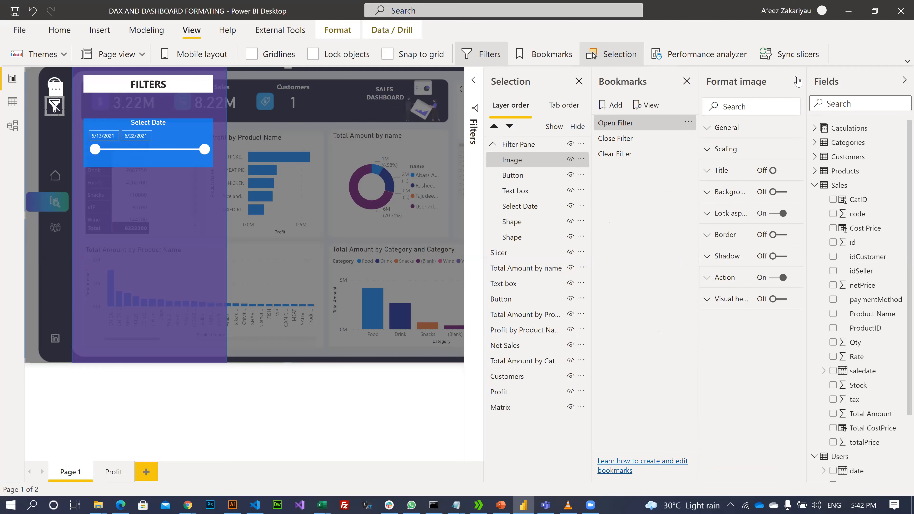
left_click(707, 282)
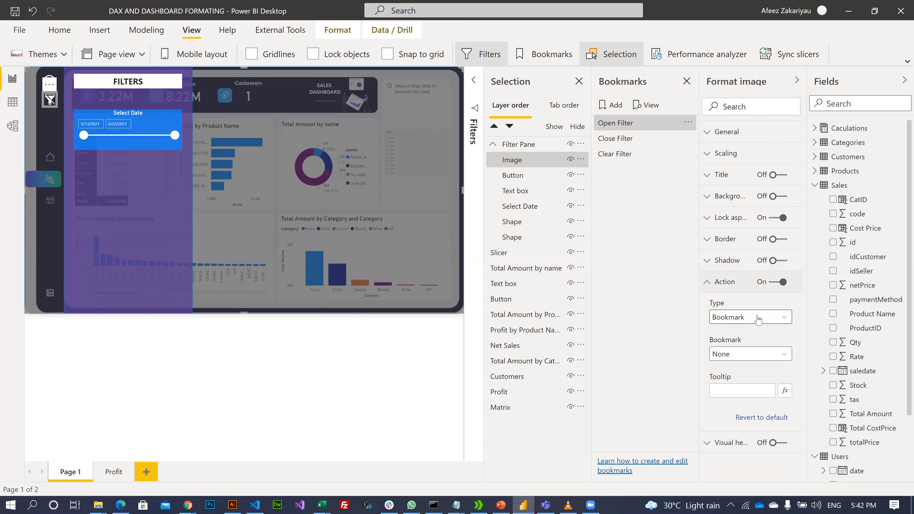
left_click(774, 354)
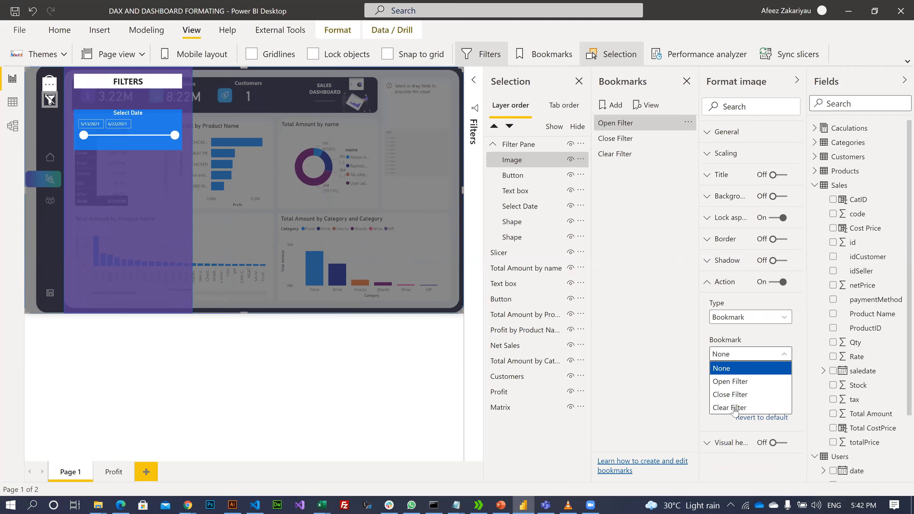
key("Return")
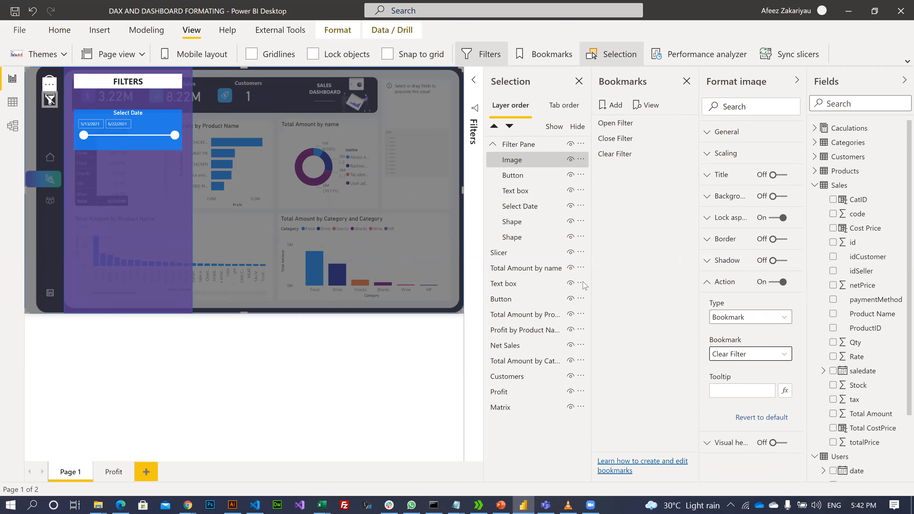
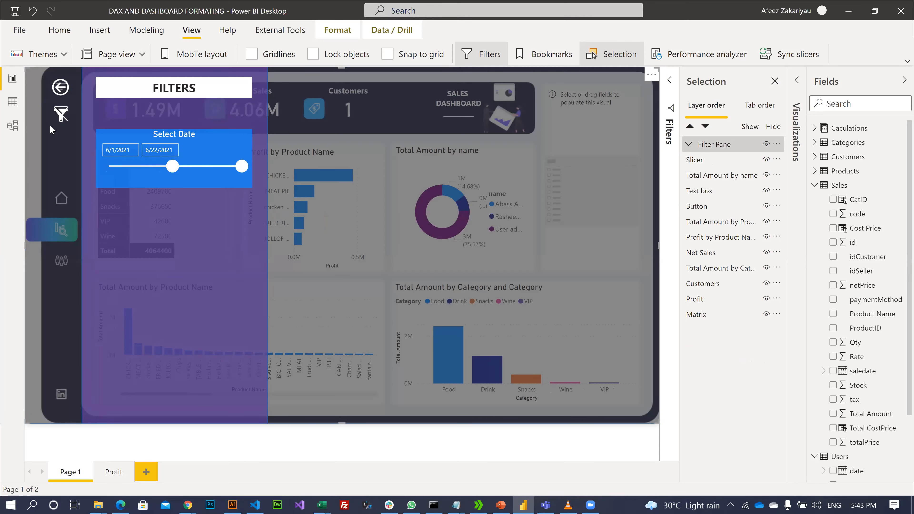
Step: Test the linked buttons with the start date at 6/1/2021 by closing the filter pane, reopening it and clearing the filter
left_click(57, 89, "ctrl")
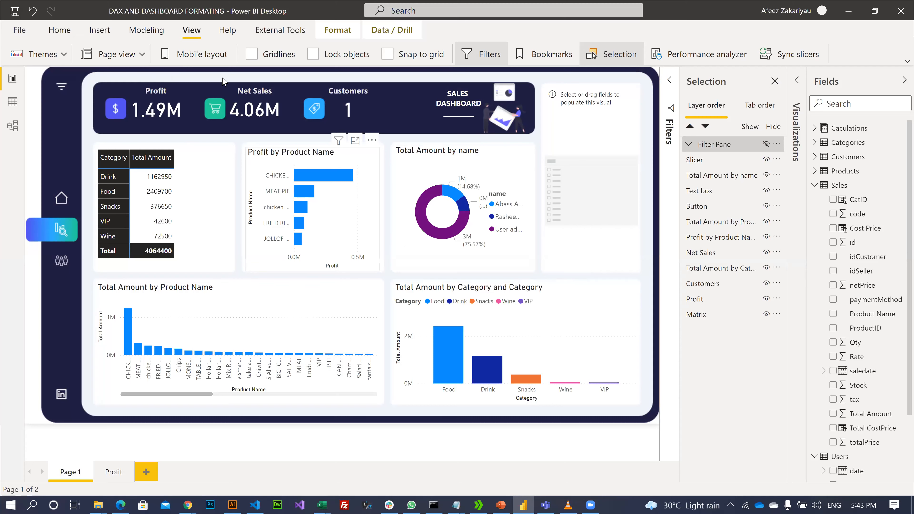
left_click(68, 89, "ctrl")
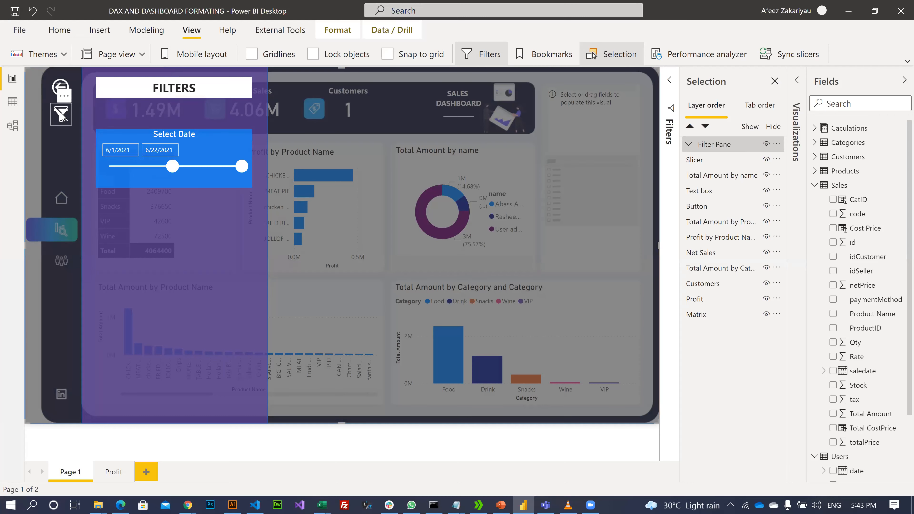
left_click(63, 90, "ctrl")
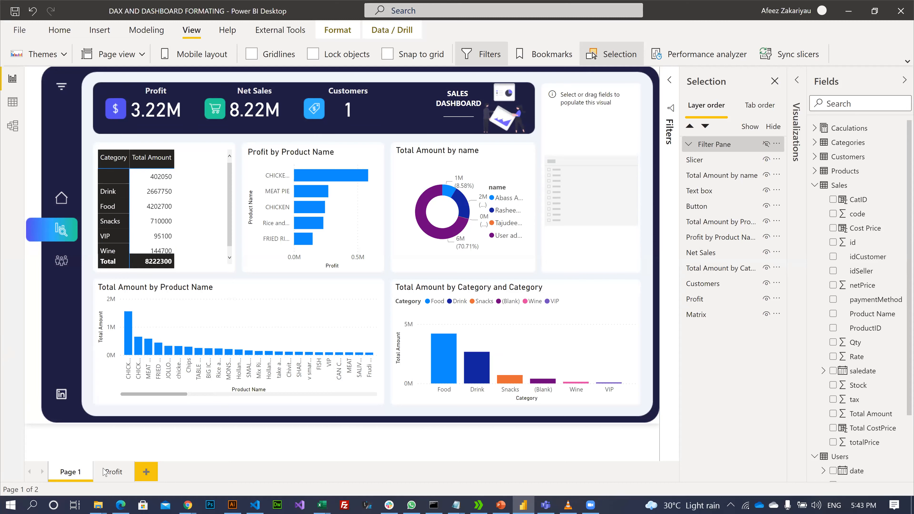
Step: Add a report page named Home and move it ahead of Page 1
left_click(114, 472)
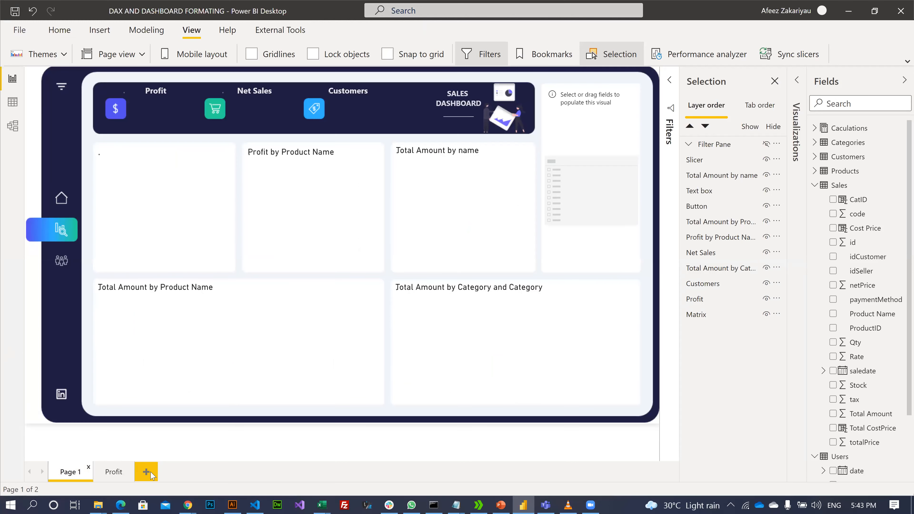
left_click(151, 473)
double_click(158, 474)
type("s")
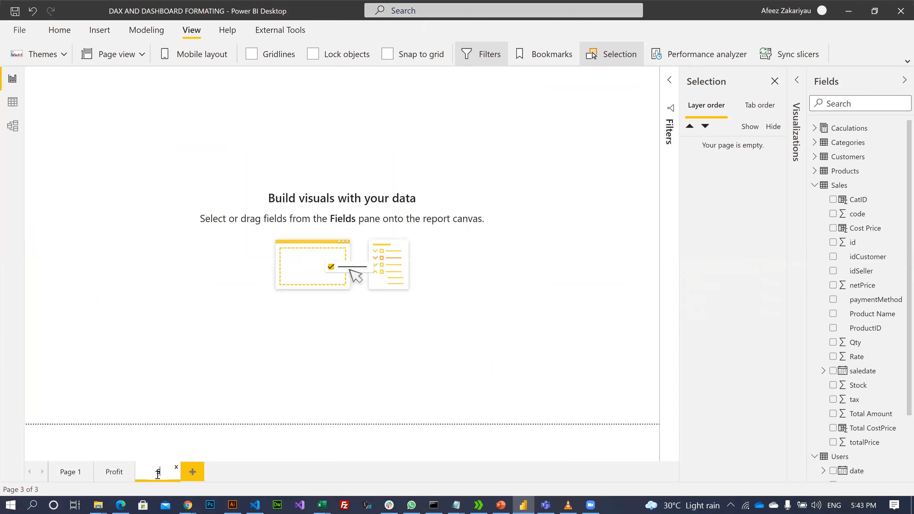
key("BackSpace")
type("Home")
key("Return")
left_click_drag(157, 471, 66, 472)
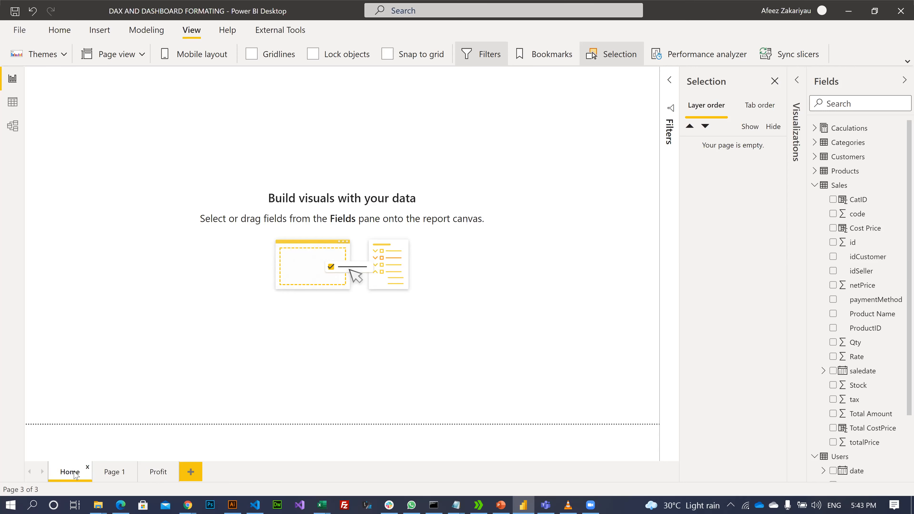
Step: Rename Page 1 as Sales and return to the Home page
double_click(116, 475)
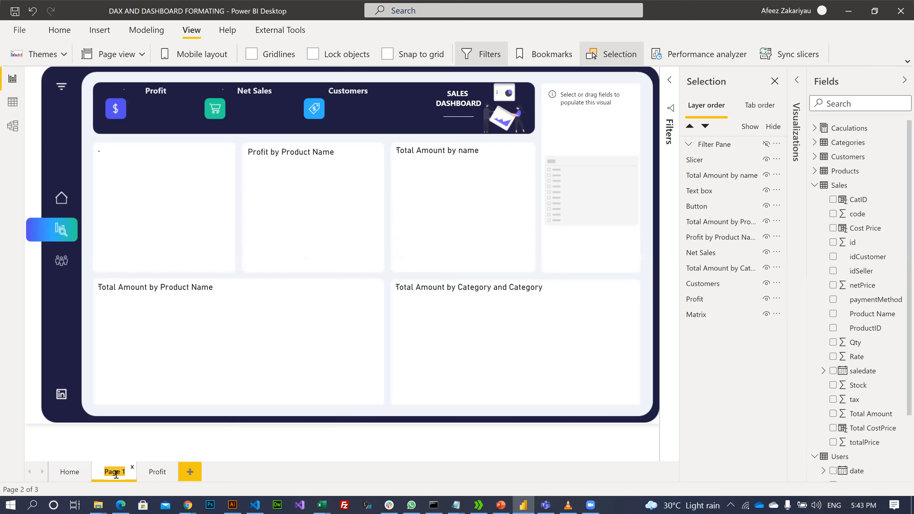
type("Sales")
left_click(69, 472)
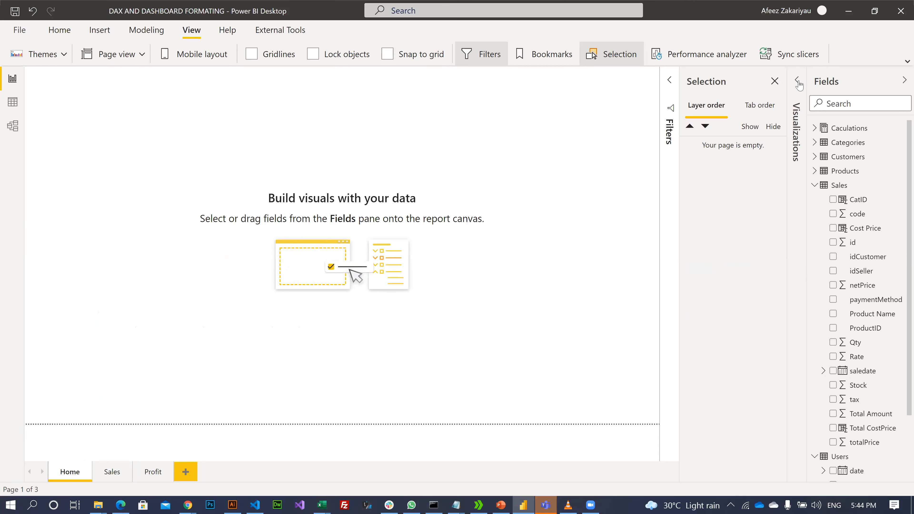
Step: Add an empty slicer to the Home page and open the image picker for the page background
left_click(794, 108)
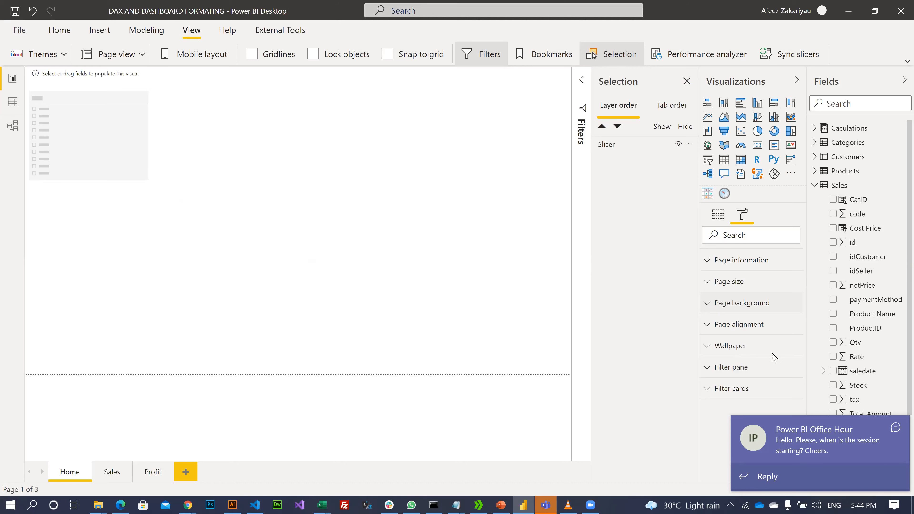
scroll(755, 361, "down", 2)
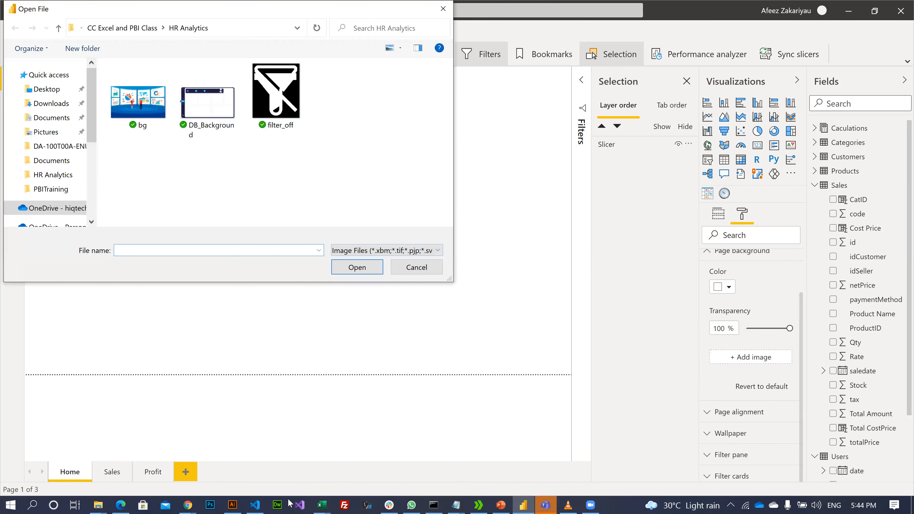
Step: Switch to PowerPoint, save the Summary slide as PNG Home_Background, and apply it as the Home page background at 0% transparency
left_click(501, 504)
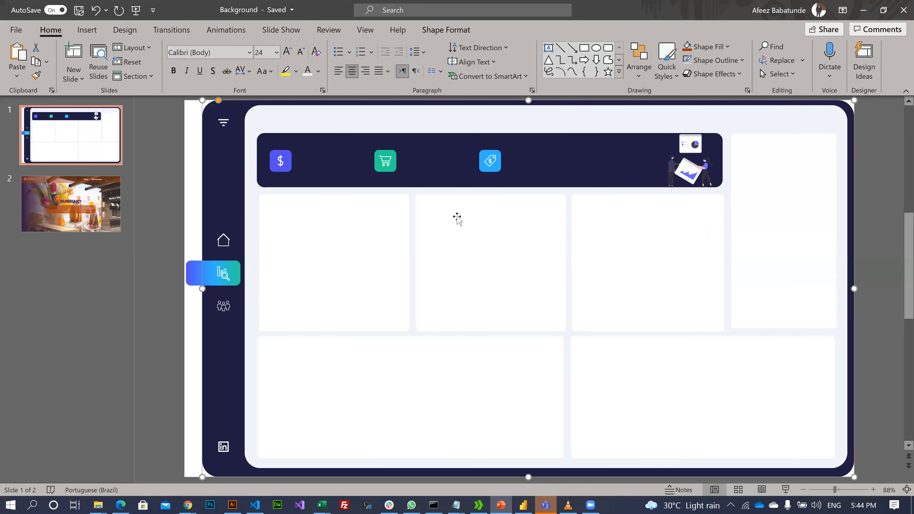
scroll(457, 217, "down", 1)
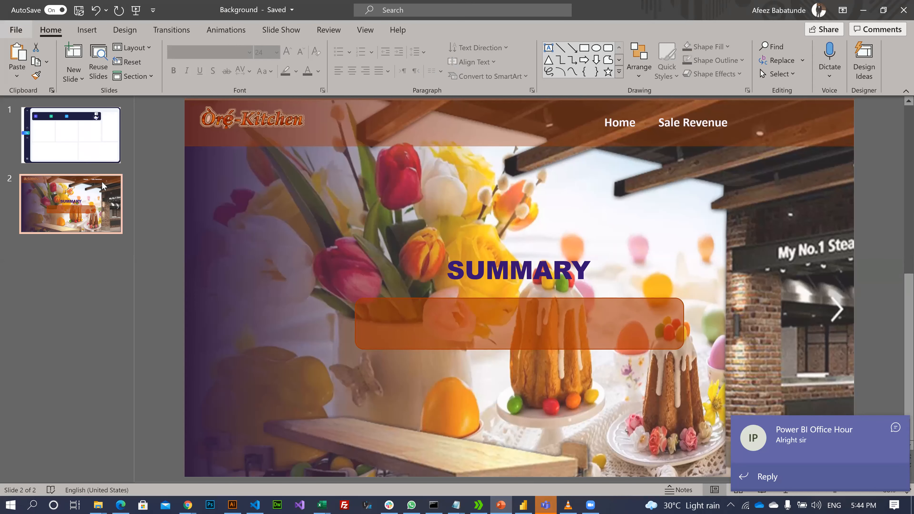
left_click(15, 32)
left_click(38, 167)
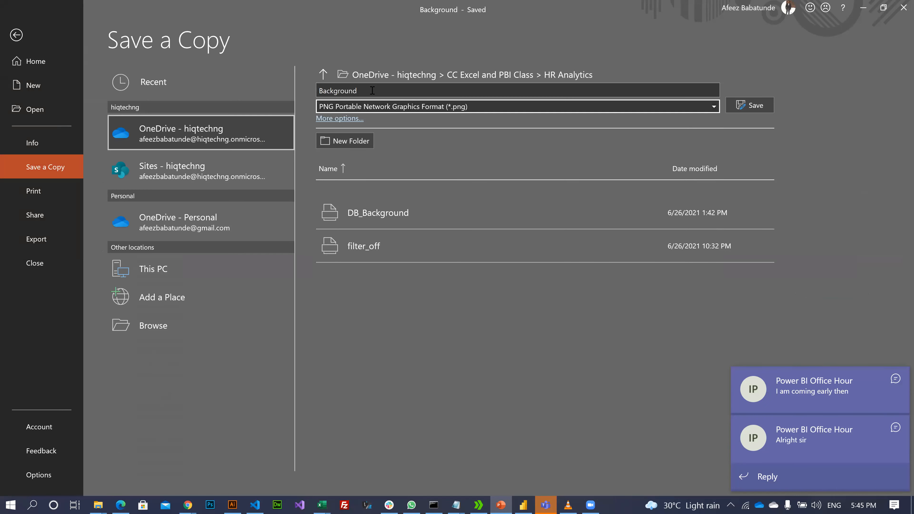
left_click(316, 91)
double_click(317, 91)
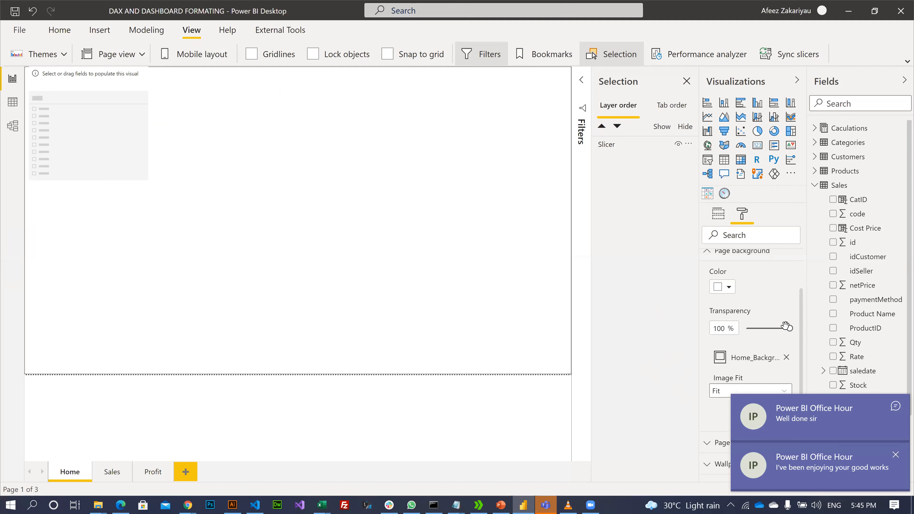
left_click_drag(790, 327, 746, 327)
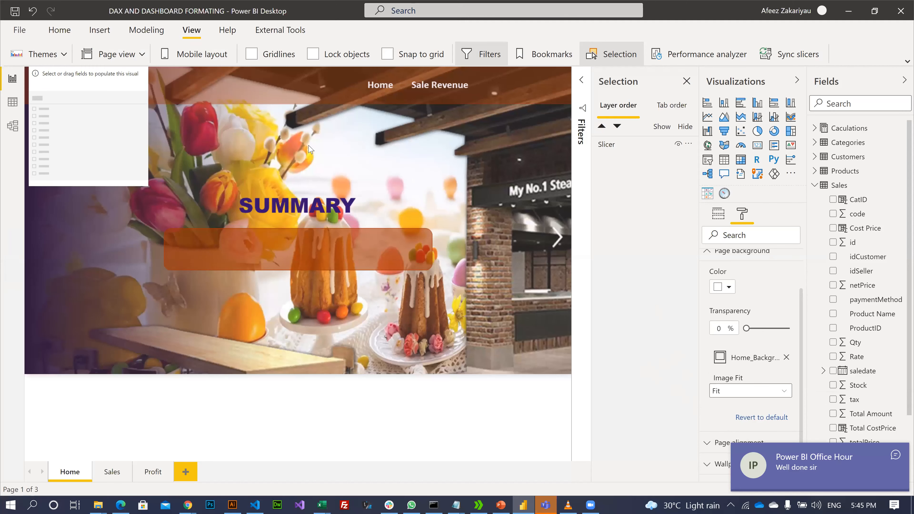
Step: Move the empty slicer below the orange banner and reduce its height from the upper edge
left_click_drag(68, 89, 278, 277)
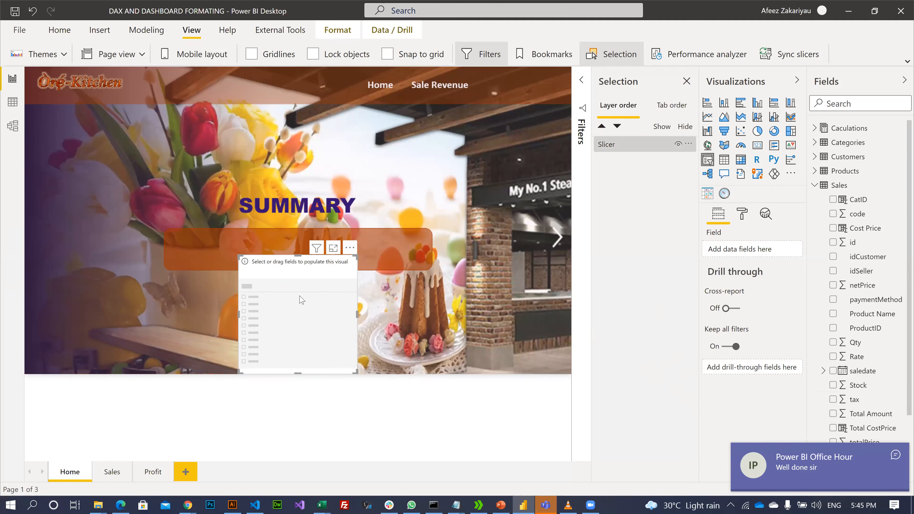
left_click_drag(299, 256, 299, 291)
Step: Assign the Month level of the saledate date hierarchy to the Home page slicer
scroll(864, 324, "down", 5)
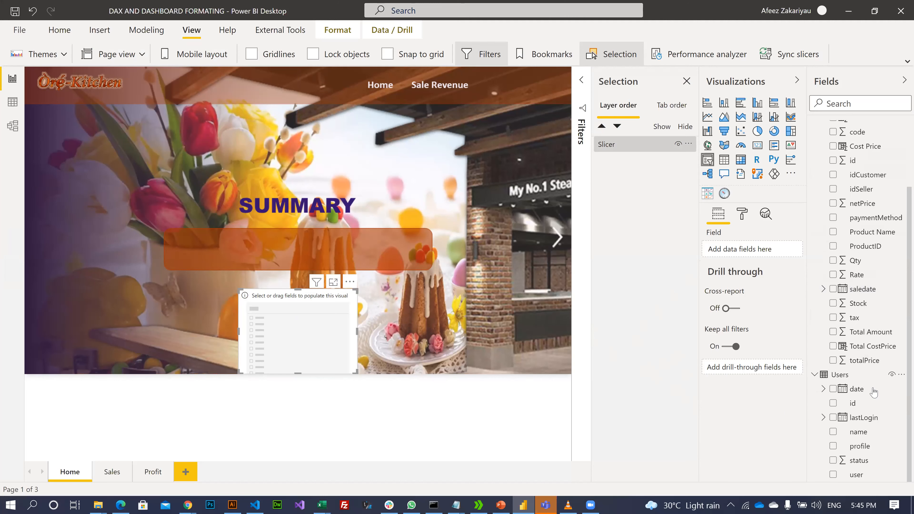
left_click(895, 429)
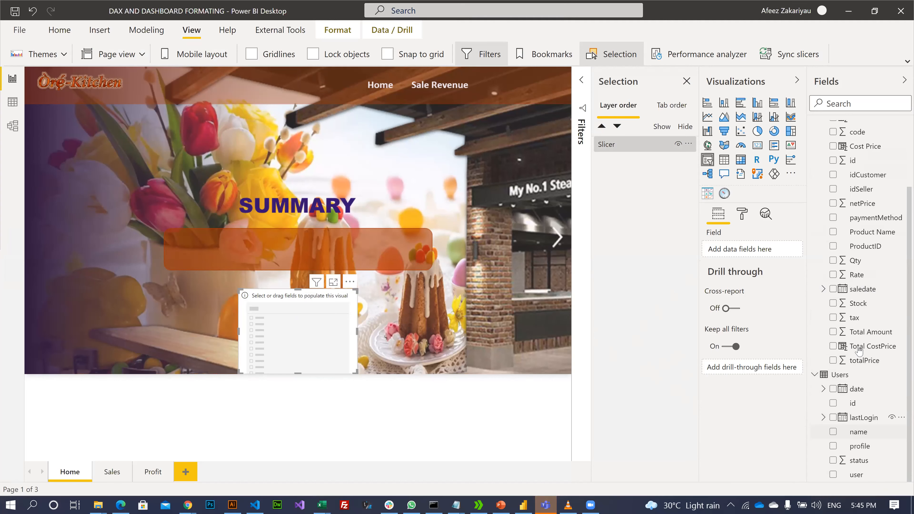
left_click(823, 289)
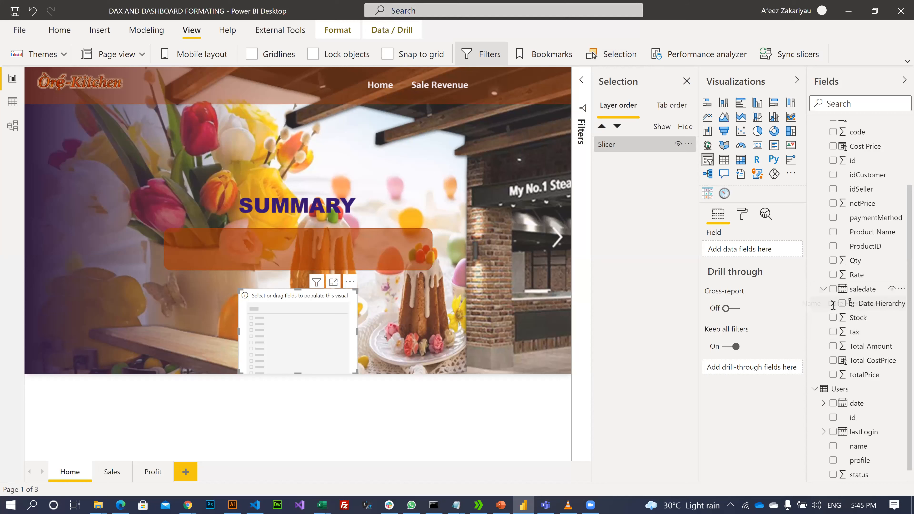
left_click(833, 317)
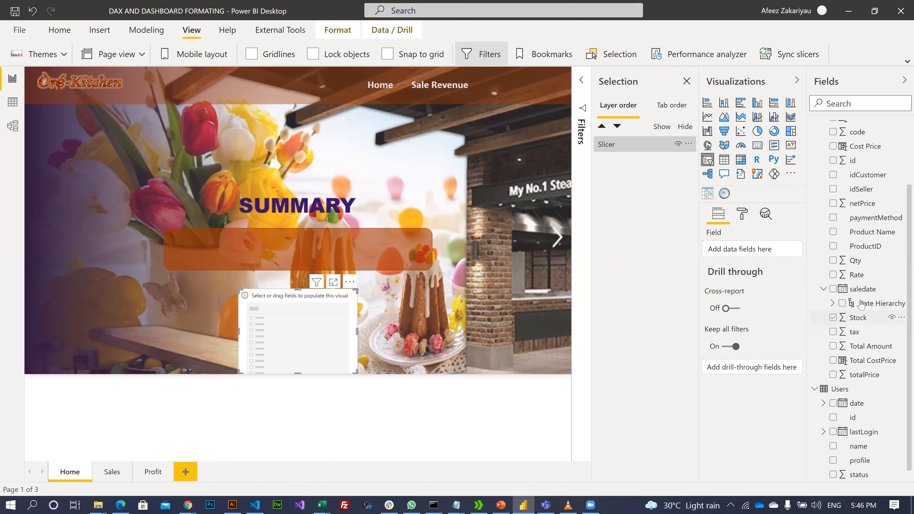
left_click(832, 303)
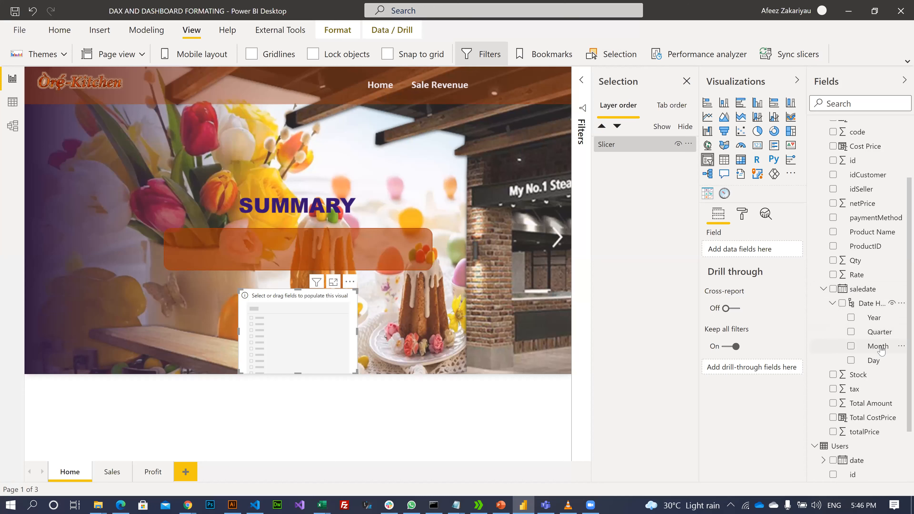
left_click_drag(880, 350, 743, 253)
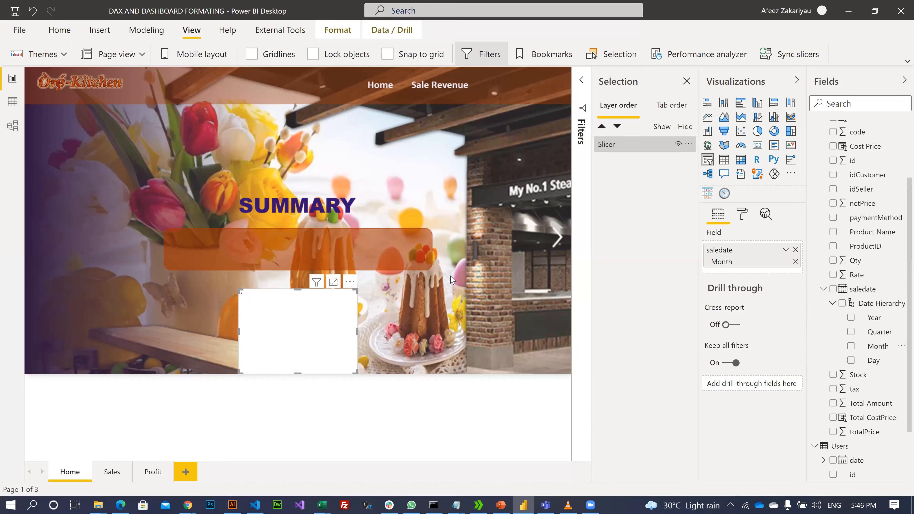
Step: Convert the Month slicer to a dropdown and shorten it from its lower edge
scroll(284, 355, "down", 2)
left_click(350, 294)
left_click(368, 286)
left_click_drag(295, 372, 306, 347)
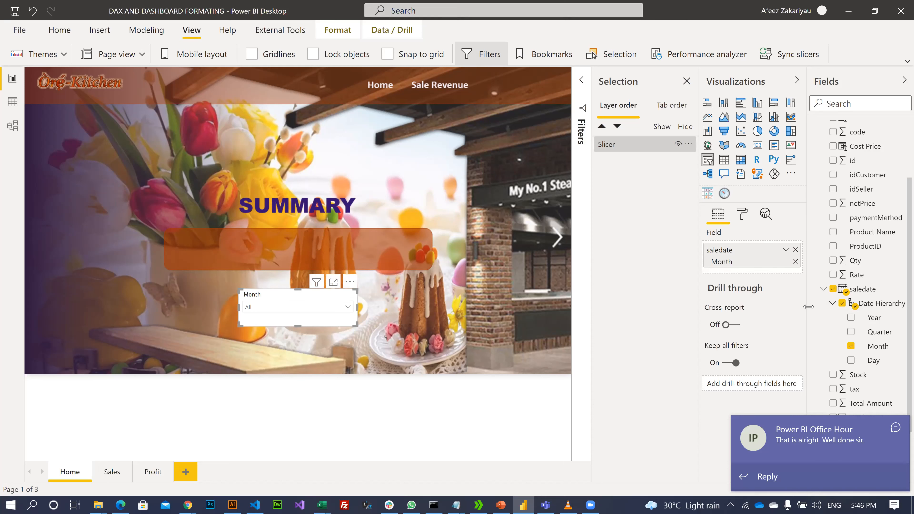
Step: Replace the Month slicer's hierarchy level with the plain saledate field and change the slicer to a date range with a slider
left_click(852, 294)
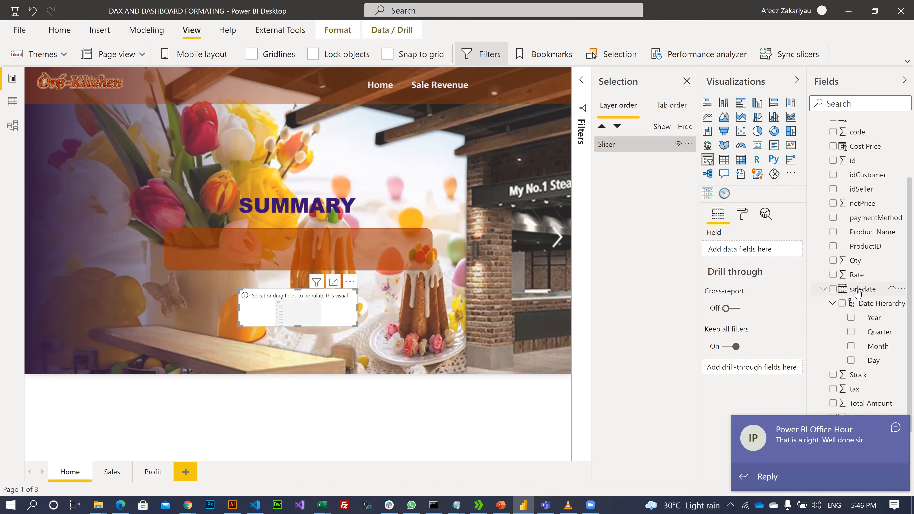
left_click_drag(862, 290, 738, 250)
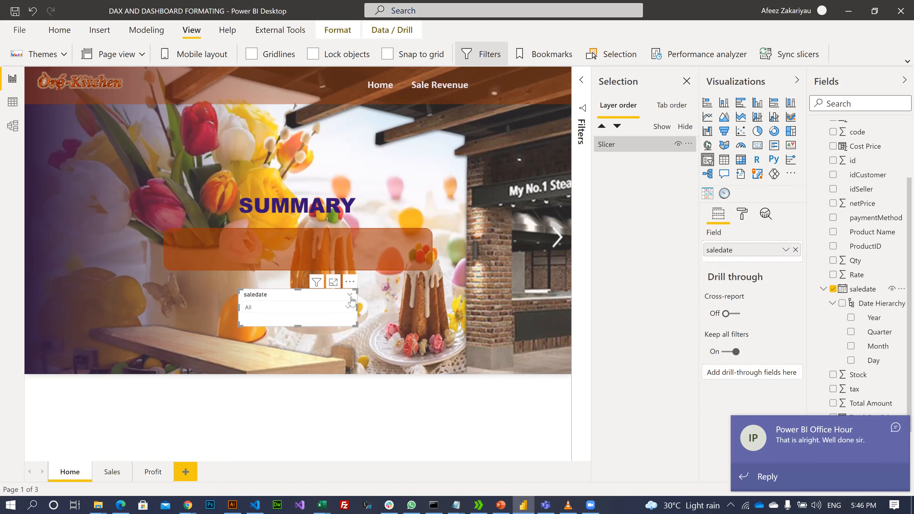
left_click(351, 297)
left_click(364, 200)
Step: Stretch the slicer to about 616 wide directly beneath the orange banner and turn off its background
left_click_drag(297, 293, 225, 280)
left_click_drag(284, 307, 428, 307)
left_click(742, 214)
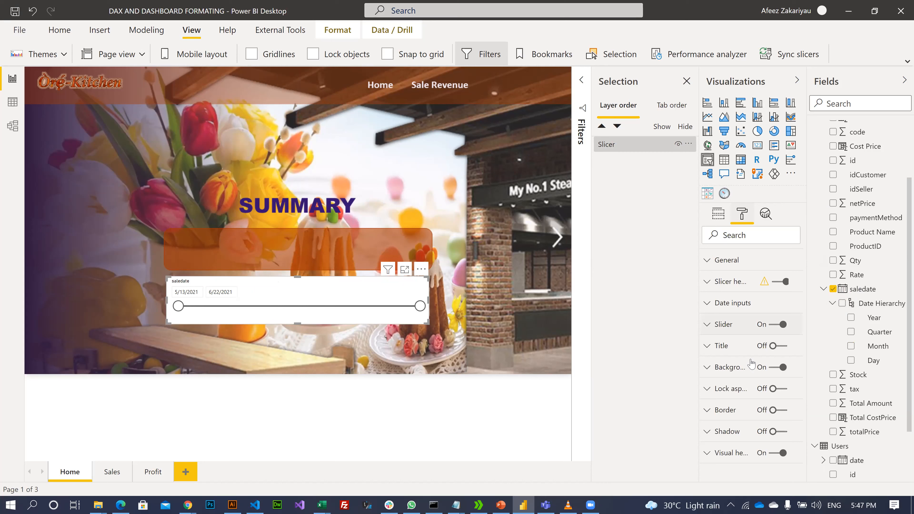
left_click(773, 366)
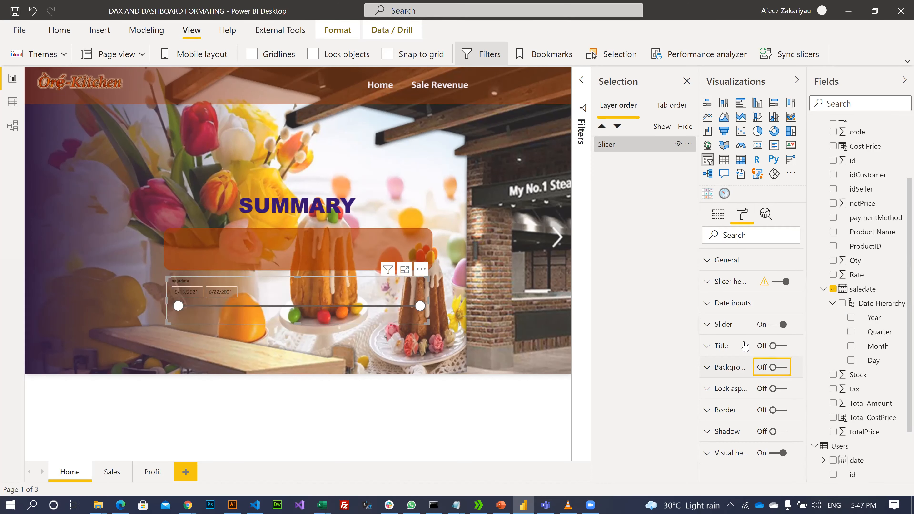
left_click(708, 263)
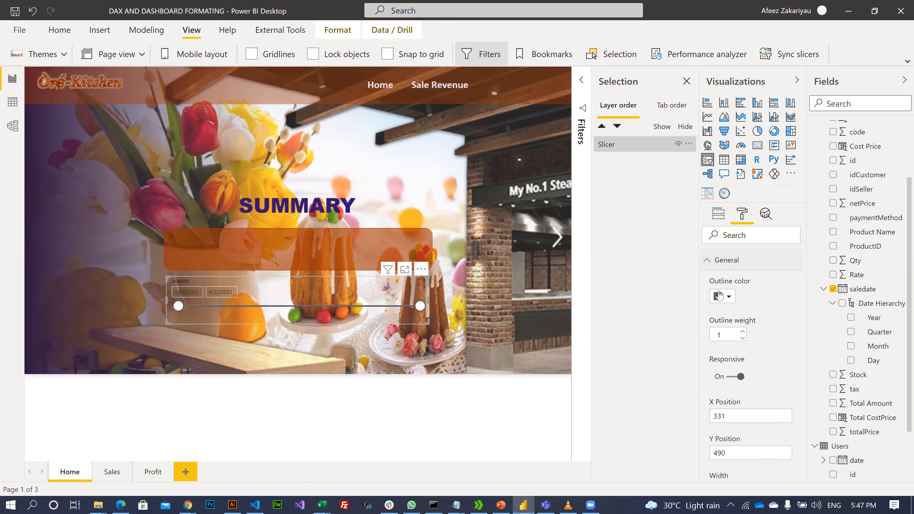
left_click(707, 262)
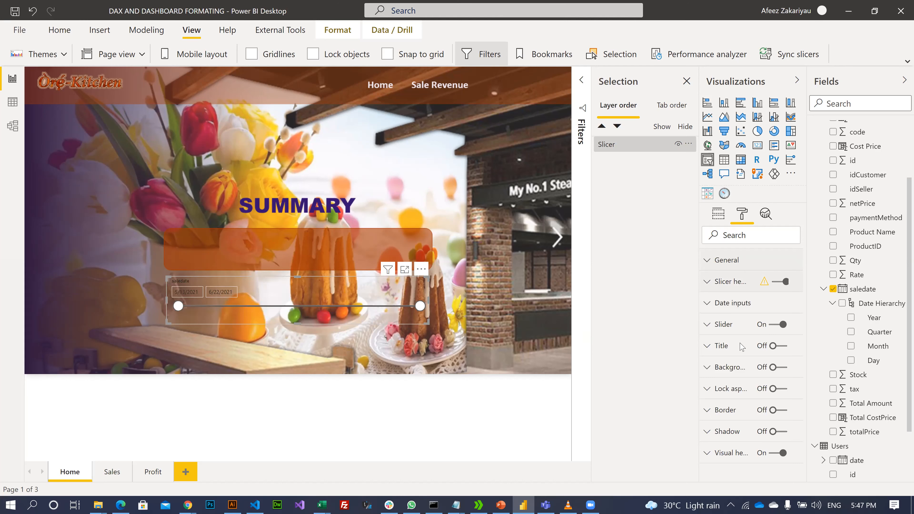
Step: Set the date slicer's header font color to white
left_click(722, 284)
scroll(720, 301, "down", 2)
scroll(719, 301, "up", 1)
left_click(727, 300)
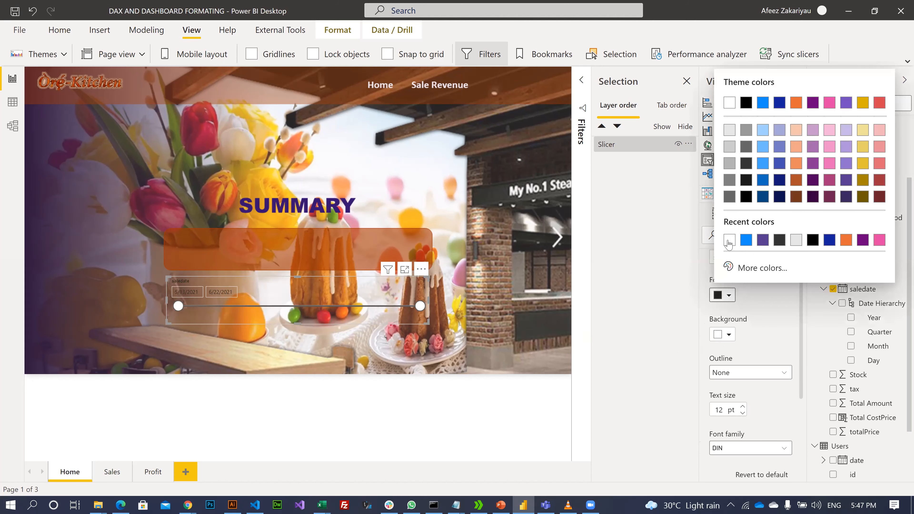
left_click(729, 240)
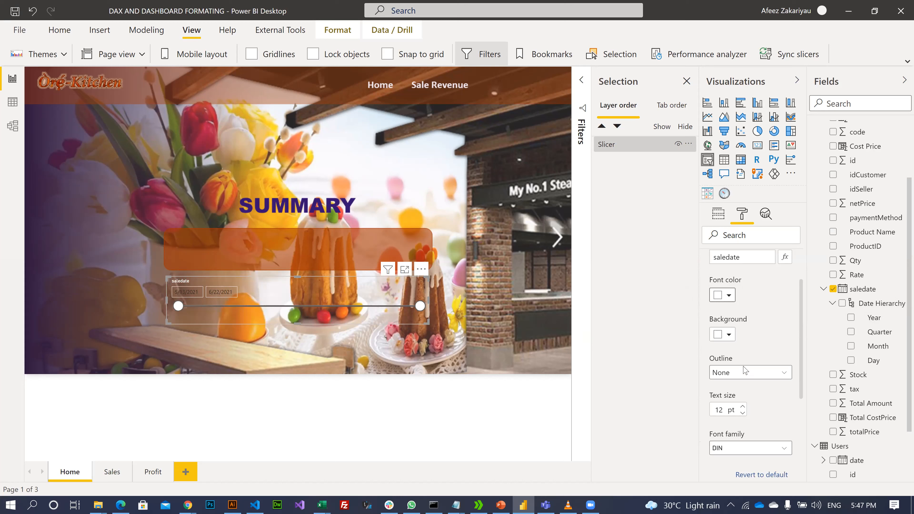
Step: Set the slicer header's text size to 16 pt
scroll(736, 354, "down", 2)
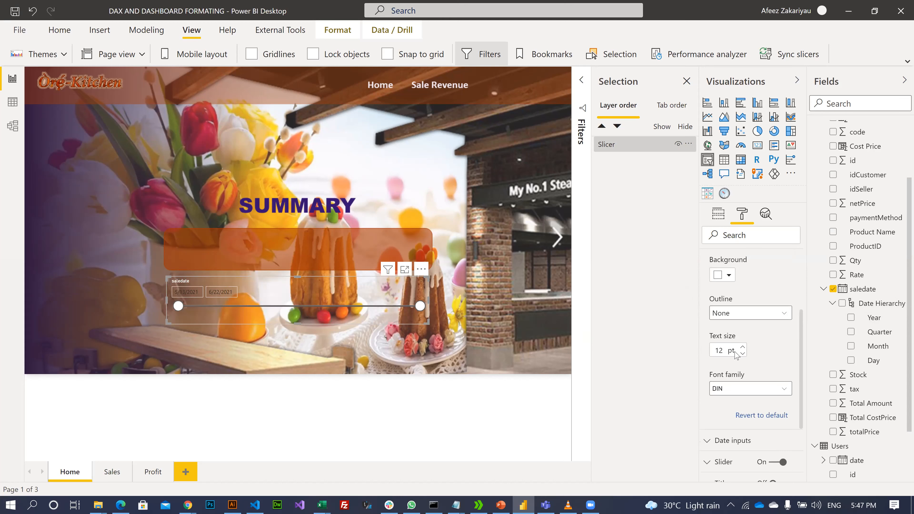
left_click(743, 347)
left_click(743, 348)
left_click(743, 348)
left_click(743, 347)
Step: Change the slicer header's title text to "Sale Date"
scroll(737, 302, "up", 3)
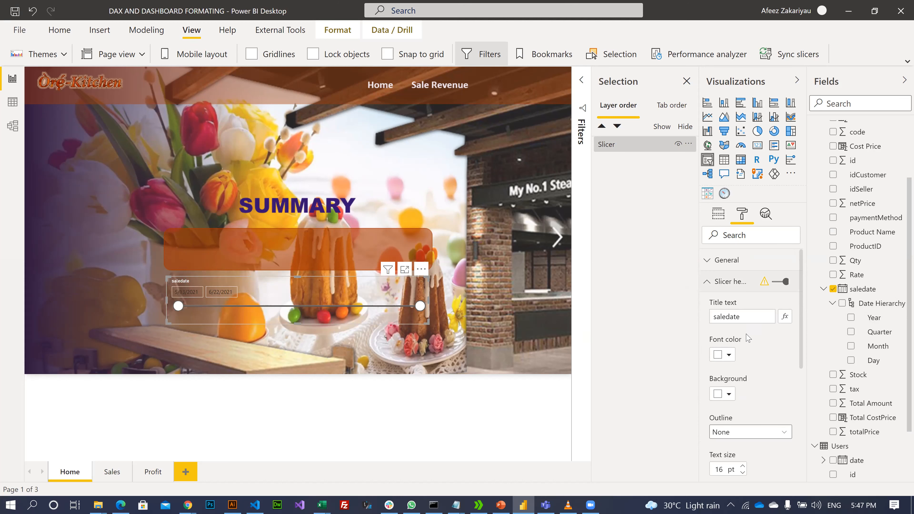
left_click(742, 322)
key("BackSpace")
type("S")
key("Delete")
type("D")
Step: Set the Sale Date header's text size to 24 pt
scroll(746, 337, "down", 2)
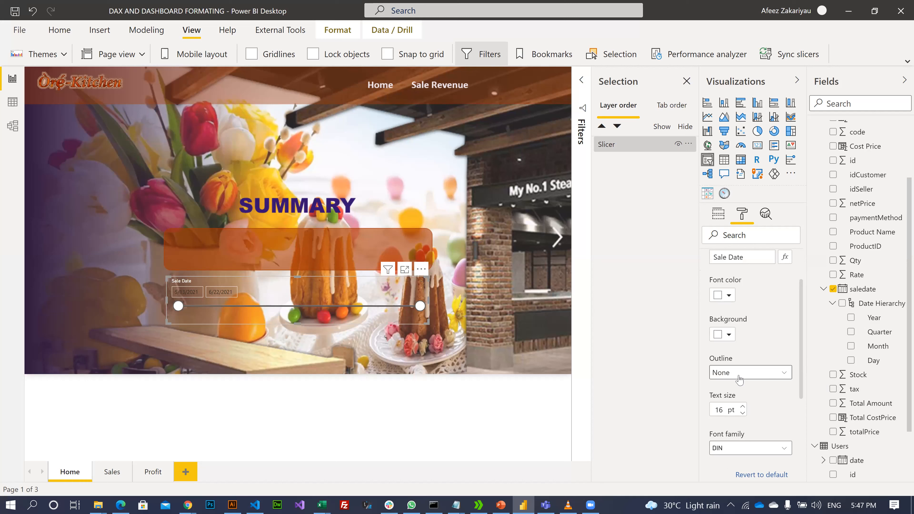
scroll(732, 358, "down", 2)
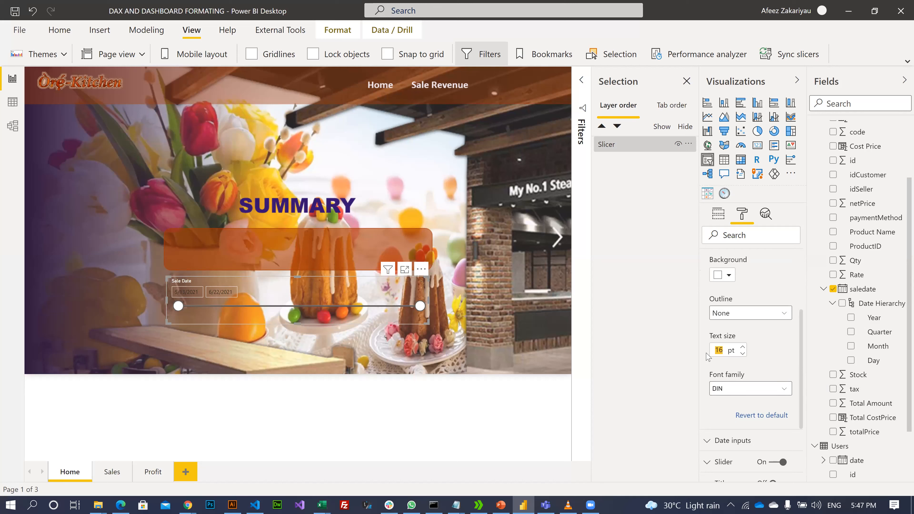
type("24")
scroll(747, 331, "up", 3)
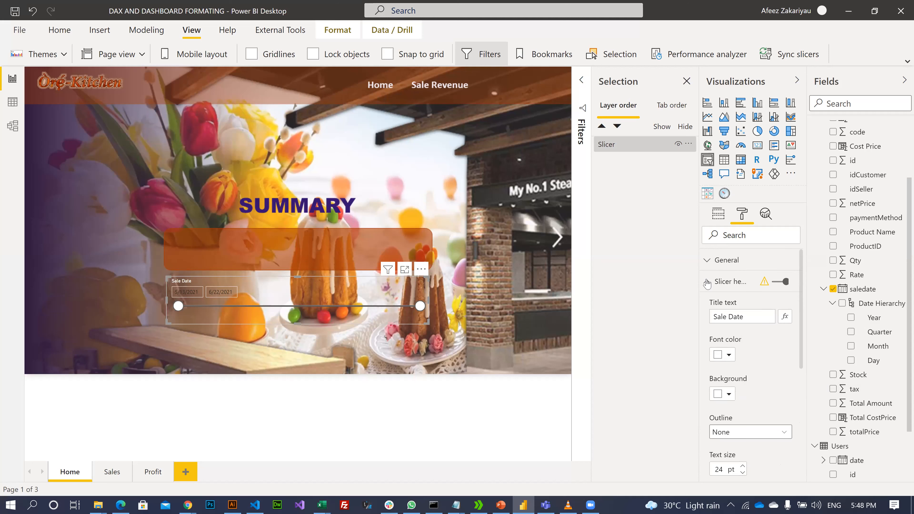
left_click(709, 265)
scroll(725, 353, "down", 6)
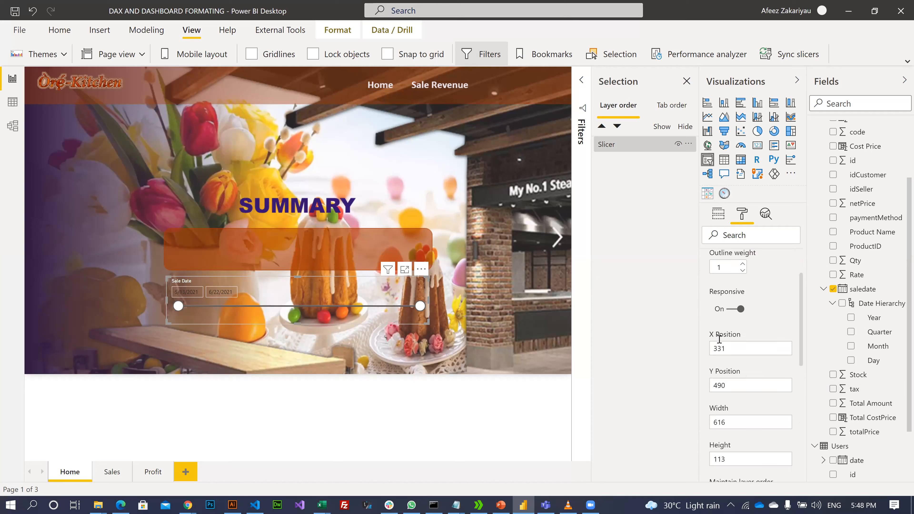
scroll(725, 335, "down", 3)
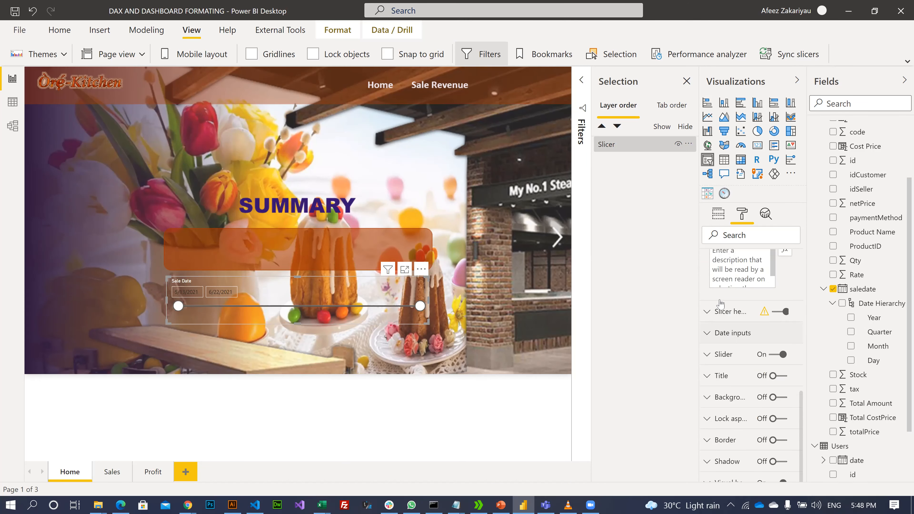
scroll(716, 374, "up", 1)
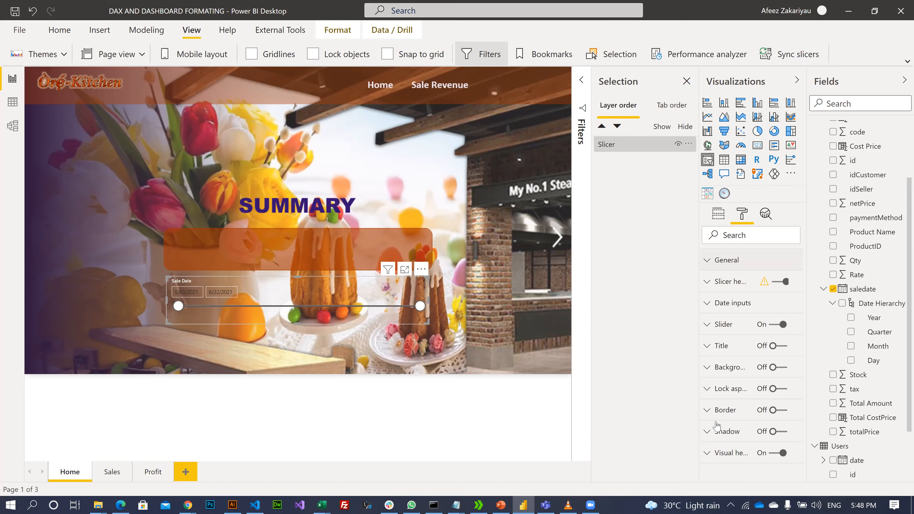
Step: Give the date slicer a white border with a 6 px corner radius
left_click(707, 410)
left_click(729, 358)
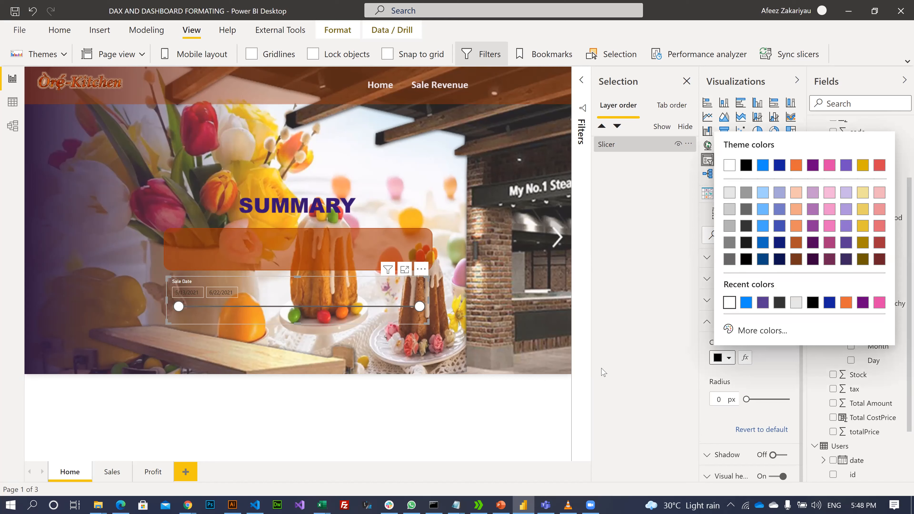
left_click(729, 303)
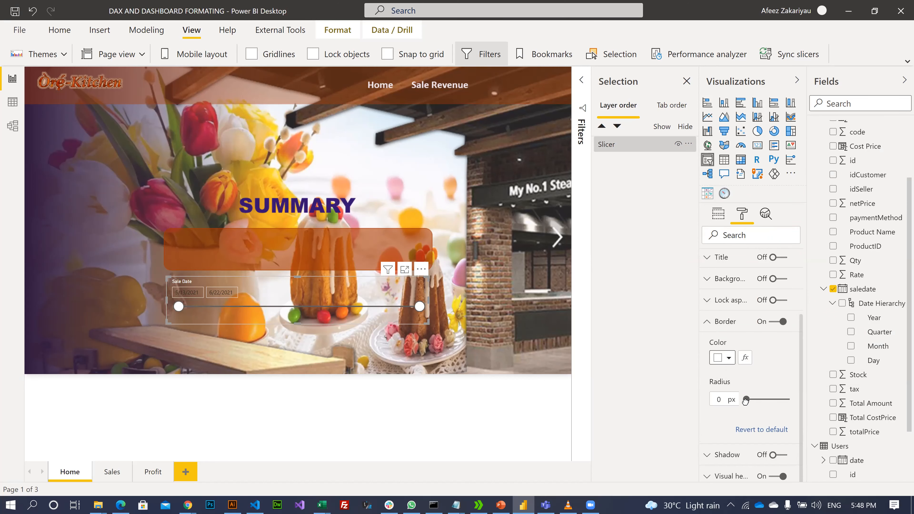
left_click(752, 401)
left_click_drag(723, 399, 681, 394)
type("6")
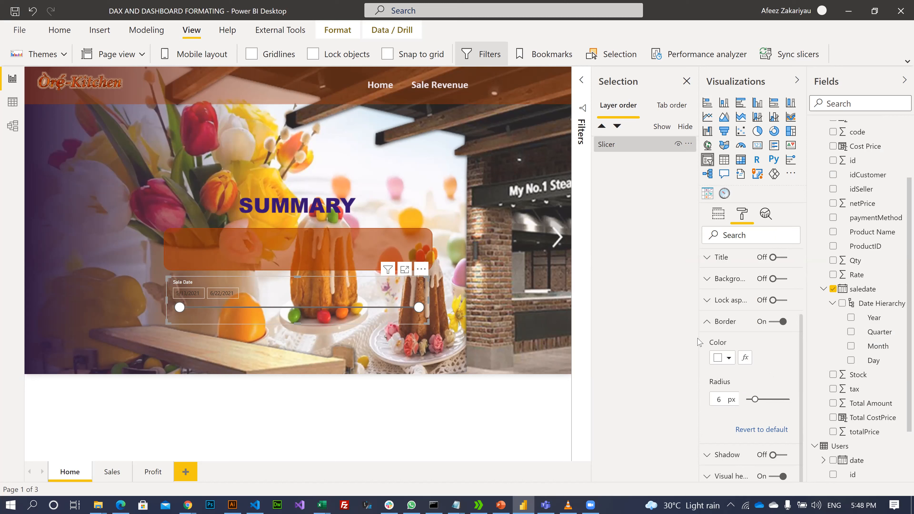
Step: Set the date slicer's slider color to white
left_click(708, 325)
left_click(712, 325)
scroll(734, 317, "down", 1)
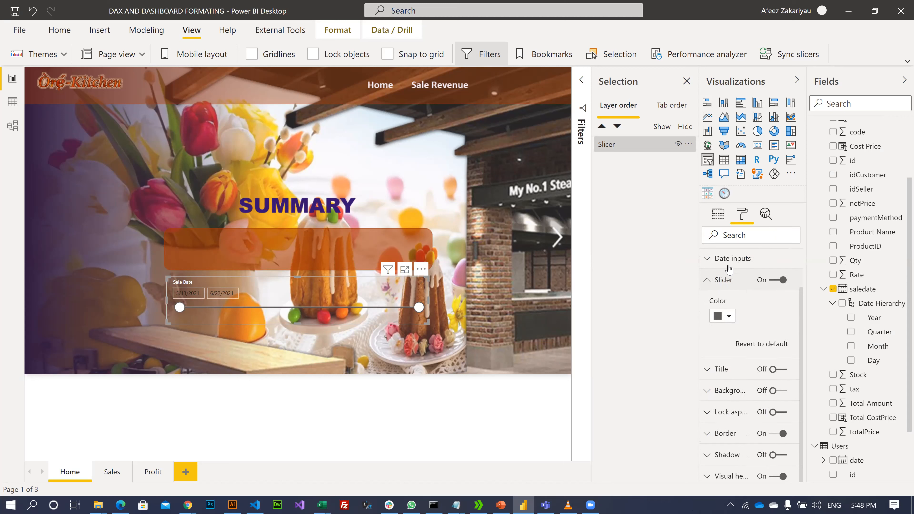
left_click(736, 343)
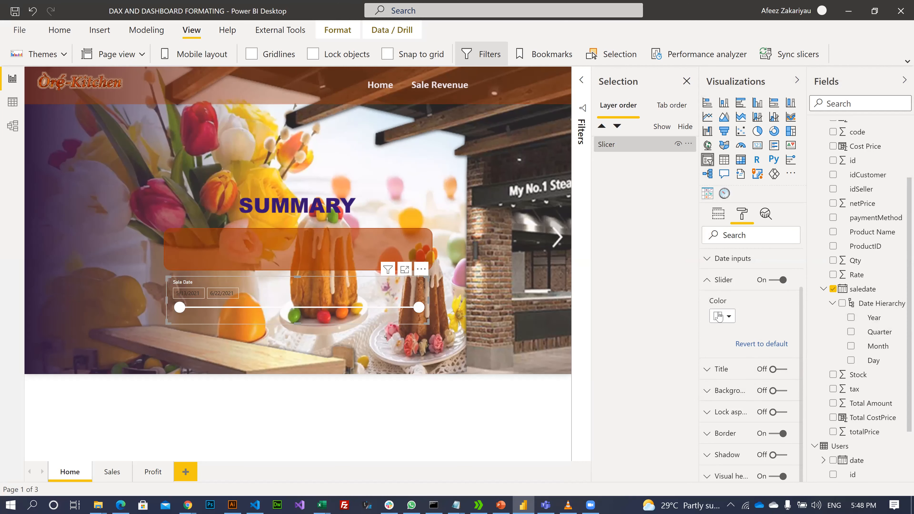
Step: Set the slicer's date inputs to a white font and enlarge their text size
scroll(716, 345, "up", 2)
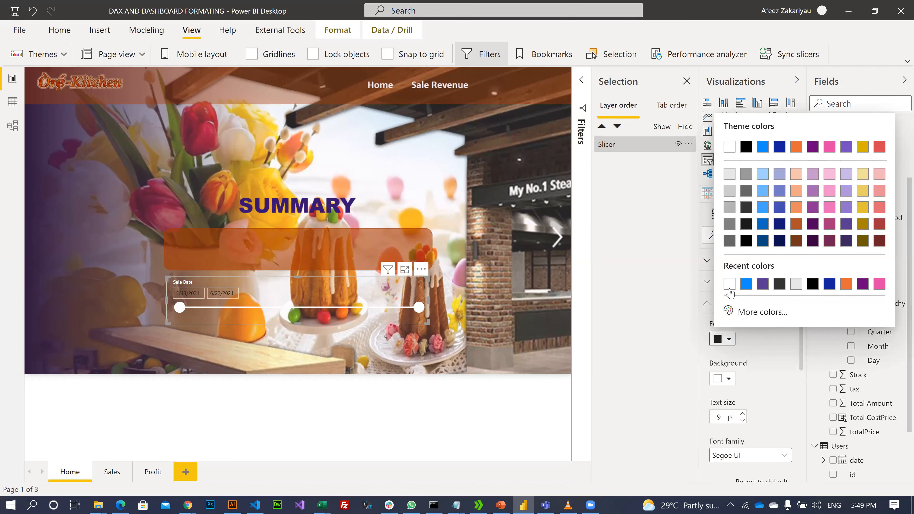
left_click(729, 288)
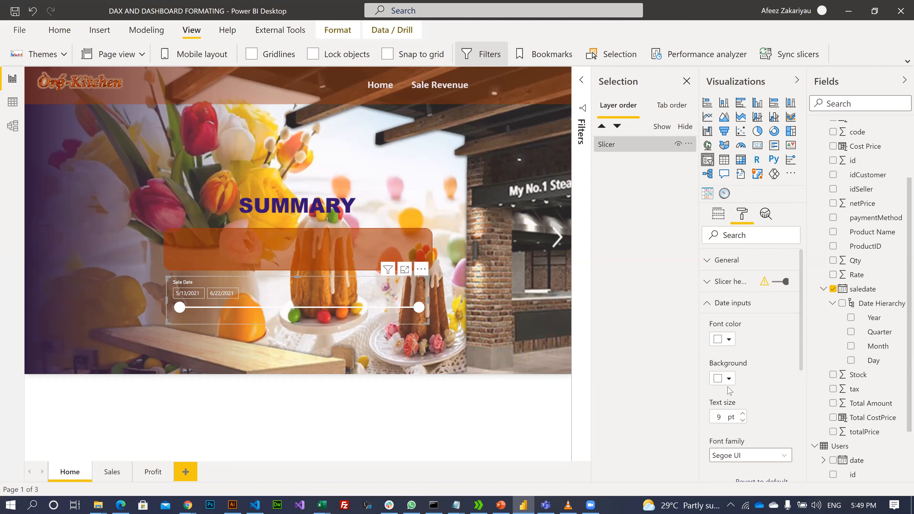
scroll(744, 359, "down", 2)
left_click(743, 355)
left_click(742, 356)
left_click(742, 355)
left_click(352, 265)
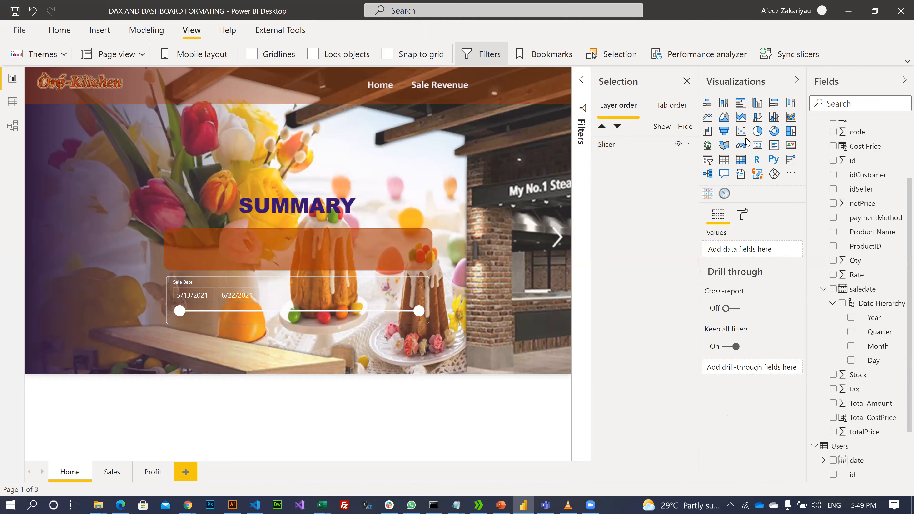
Step: Add a card visual to the Home page showing the NetSales measure from the Caculations table
left_click(757, 146)
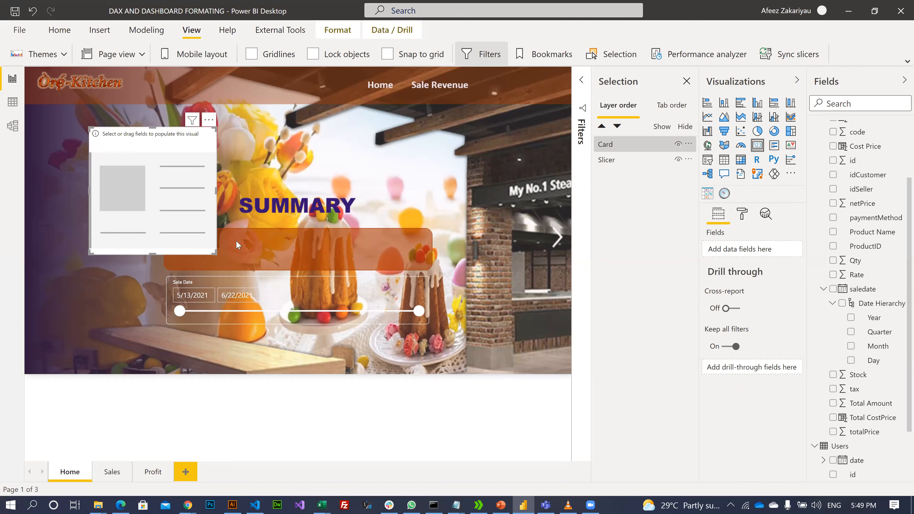
scroll(822, 185, "up", 2)
left_click(824, 185)
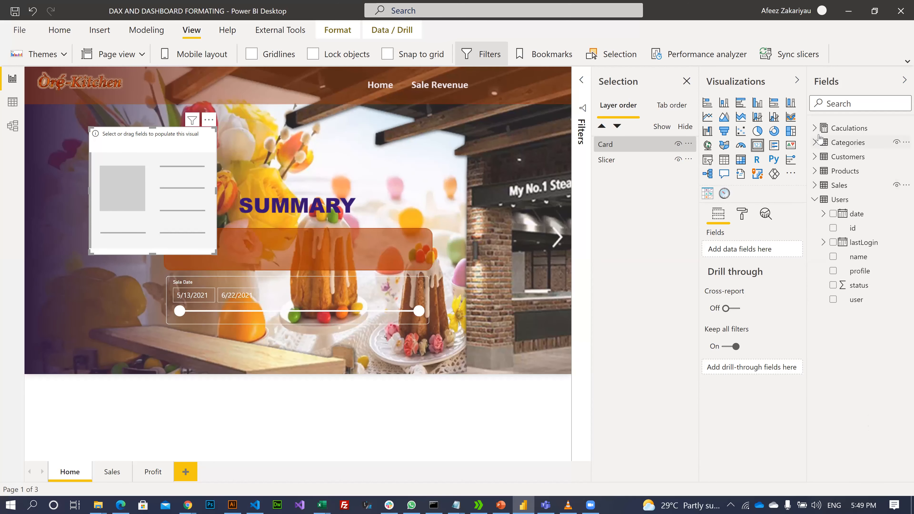
left_click(815, 200)
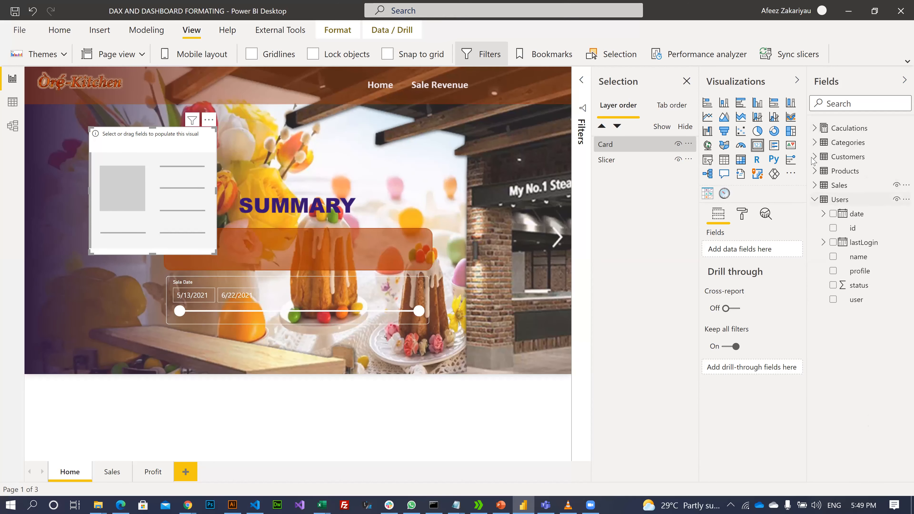
left_click(816, 129)
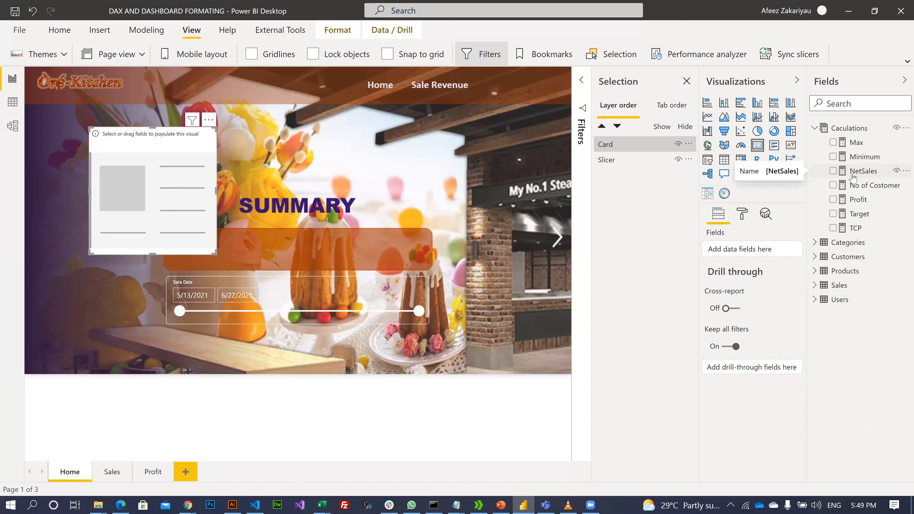
left_click(833, 173)
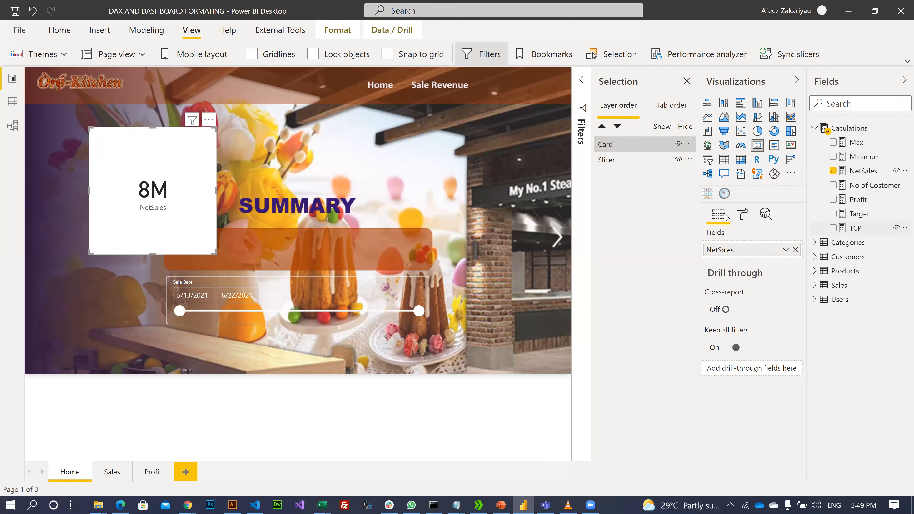
Step: Examine the NetSales card's general properties and data label formatting options
left_click(742, 213)
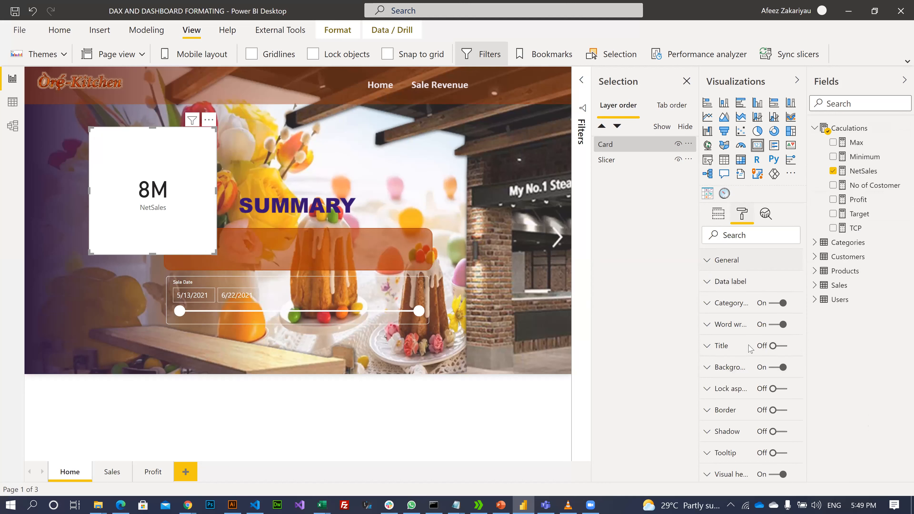
left_click(717, 259)
scroll(744, 345, "down", 3)
scroll(711, 262, "up", 3)
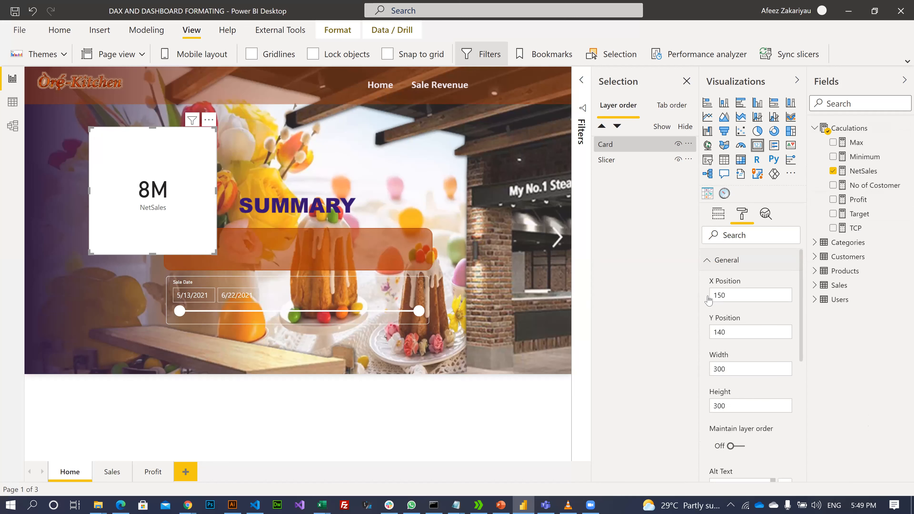
left_click(707, 260)
scroll(752, 339, "down", 3)
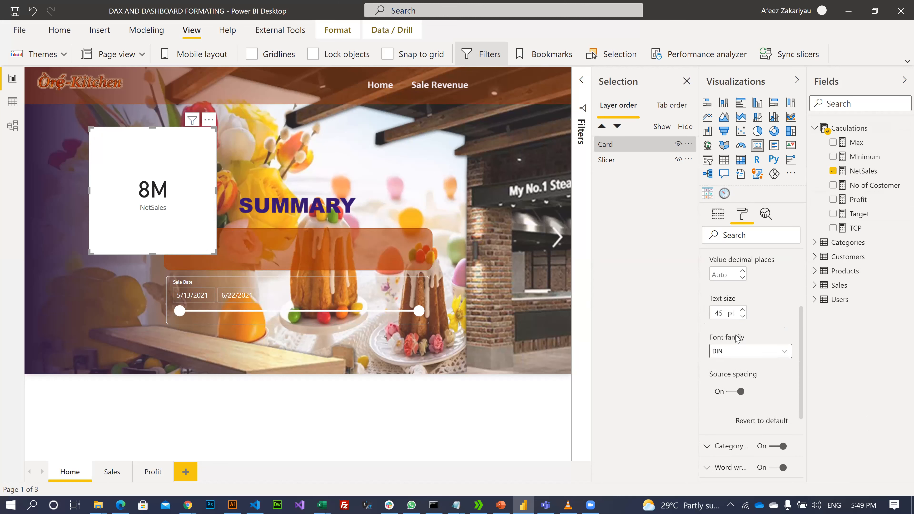
scroll(741, 332, "up", 1)
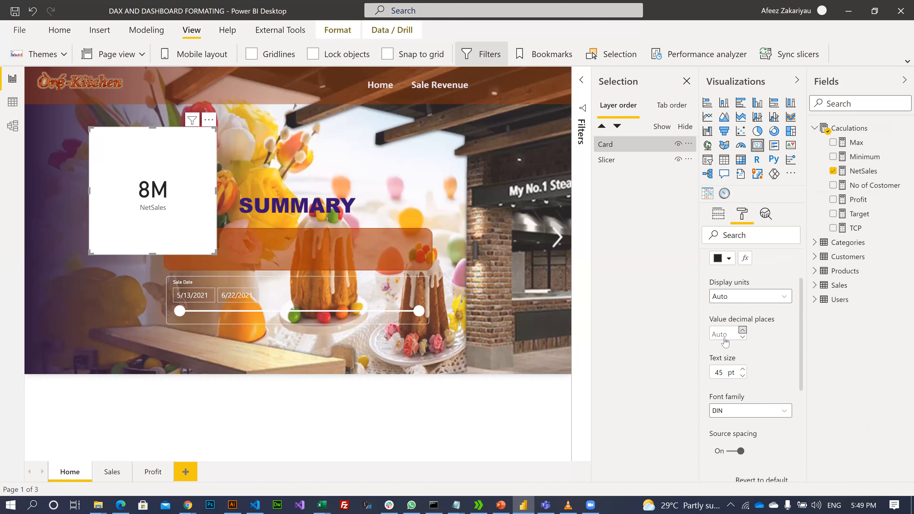
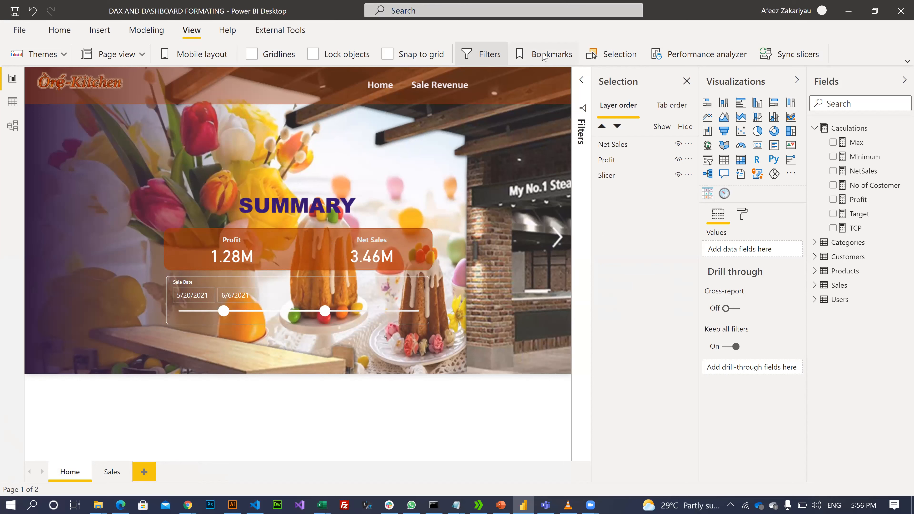
Step: Insert a blank button, fit it over the Sale Revenue label in the Home page header, and turn off its background
left_click(96, 33)
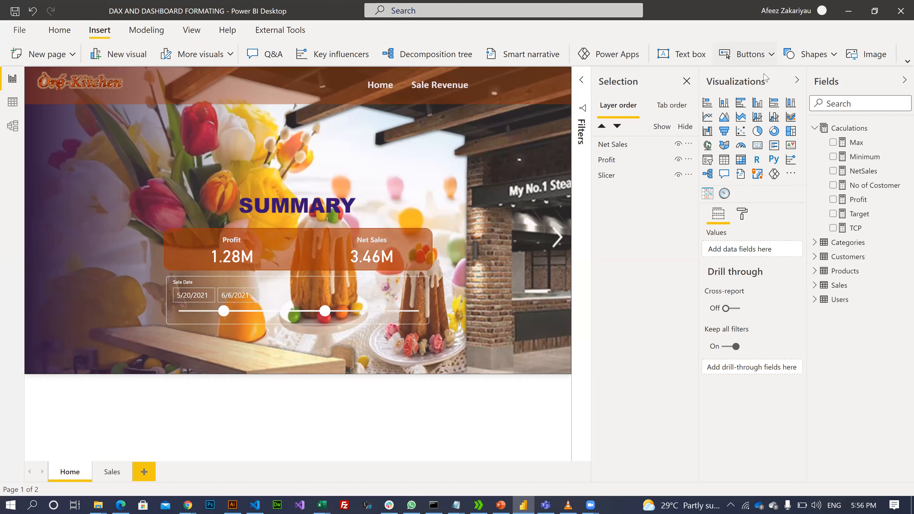
left_click(771, 54)
left_click(744, 231)
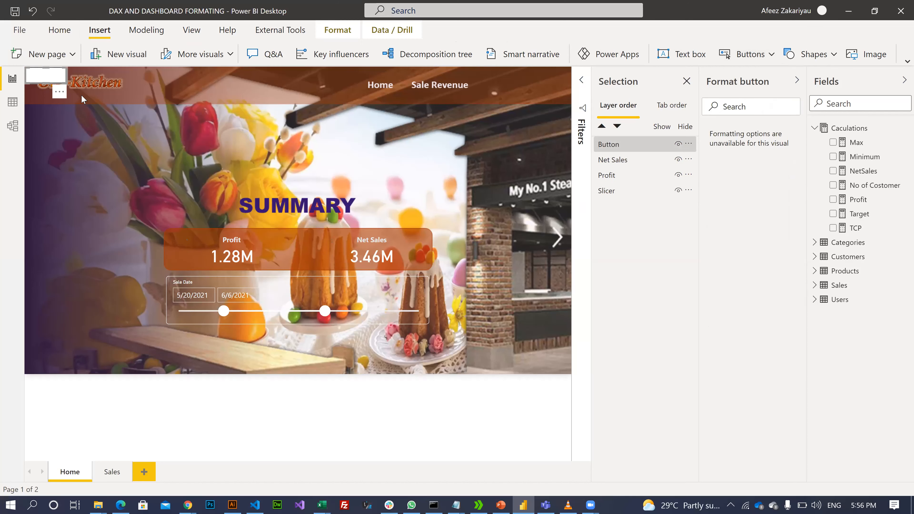
left_click_drag(472, 88, 435, 80)
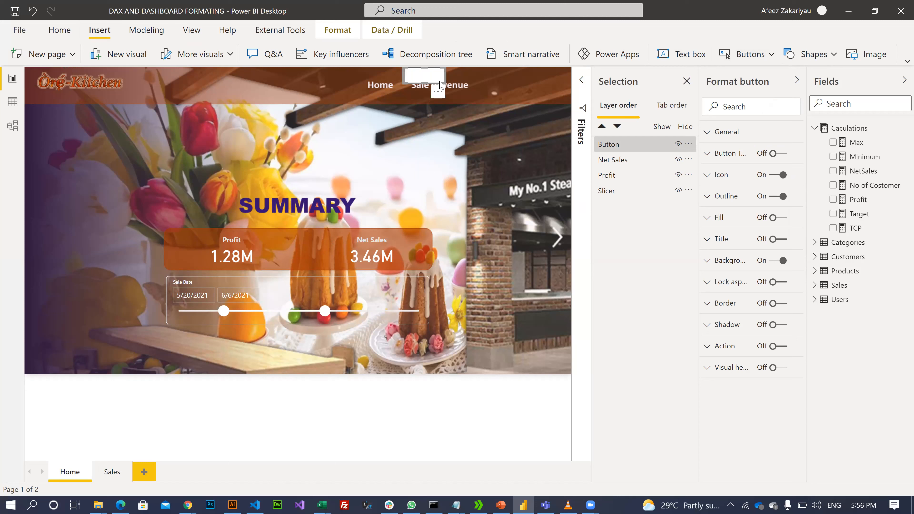
left_click_drag(466, 98, 480, 104)
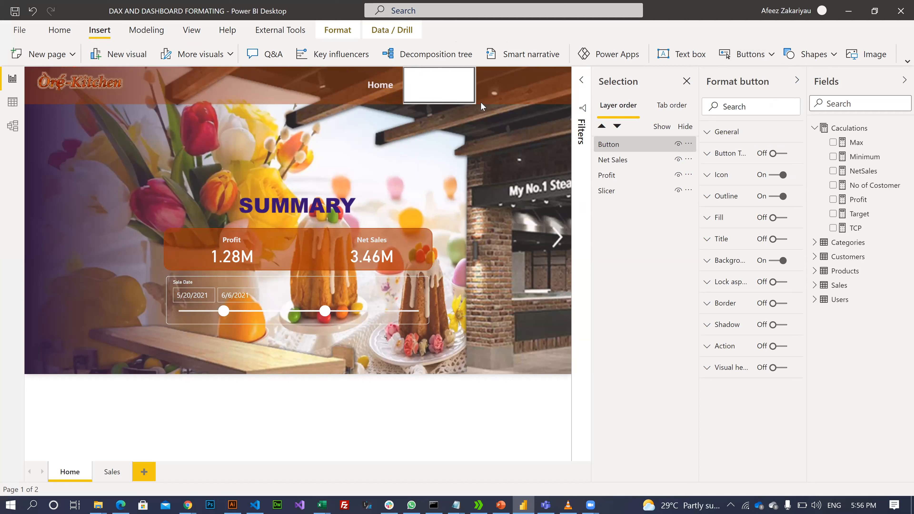
left_click_drag(482, 103, 476, 105)
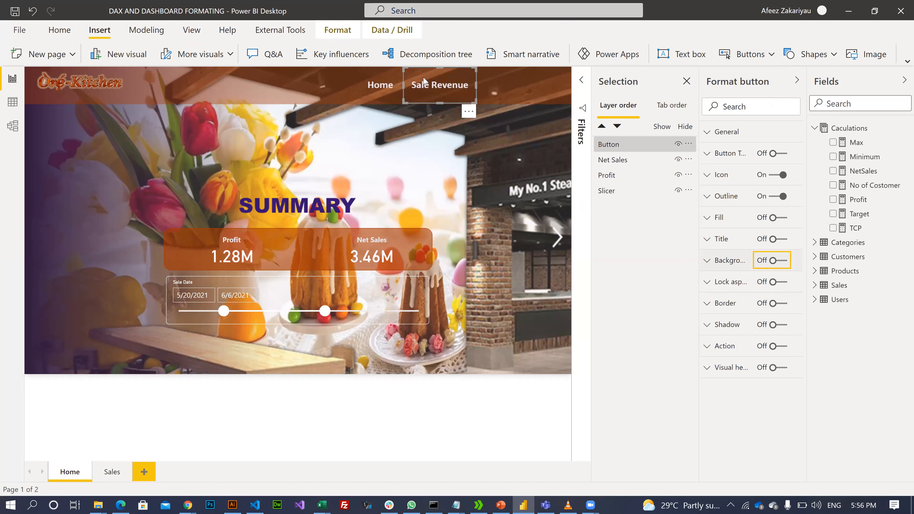
Step: Enable the Sale Revenue button's action as Page navigation with Sales as the destination
left_click(722, 352)
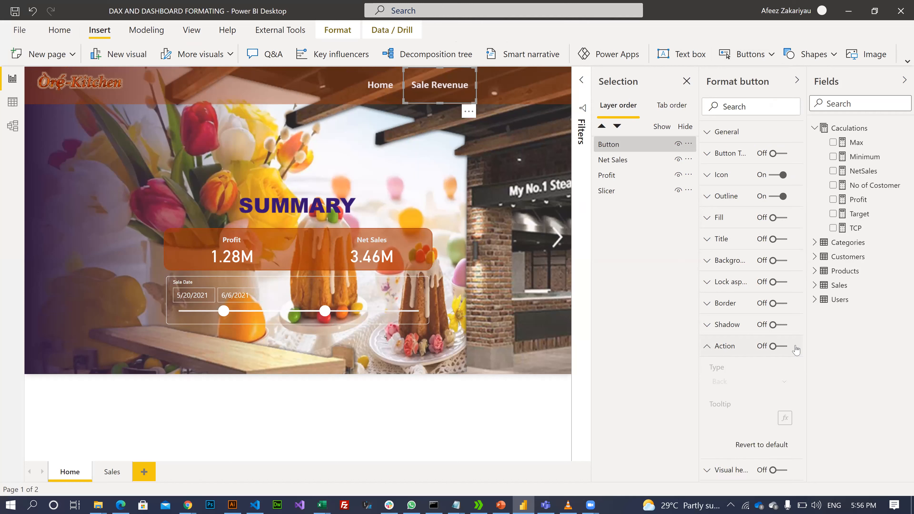
left_click(785, 347)
left_click(760, 382)
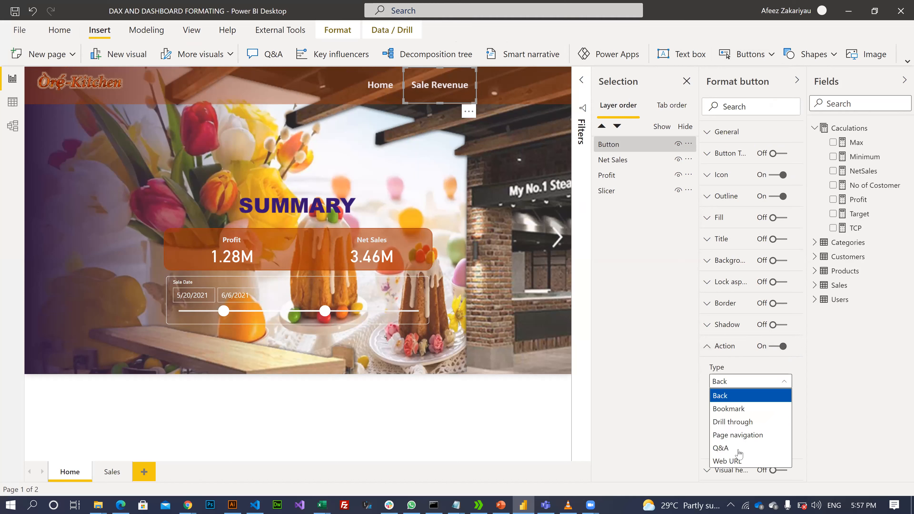
left_click(746, 439)
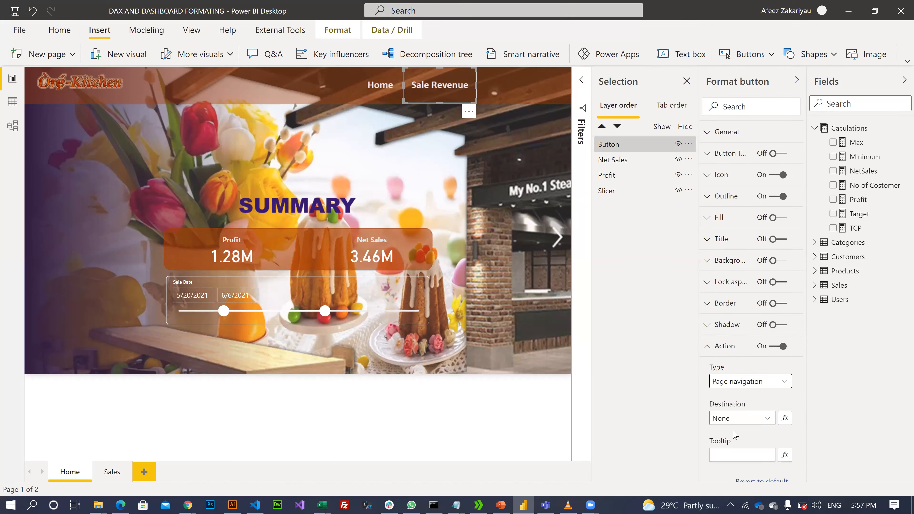
left_click(762, 419)
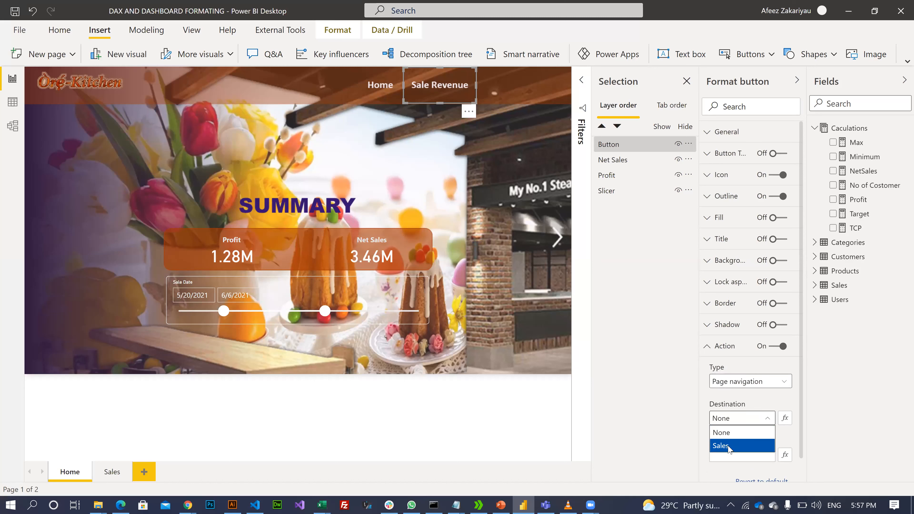
left_click(728, 447)
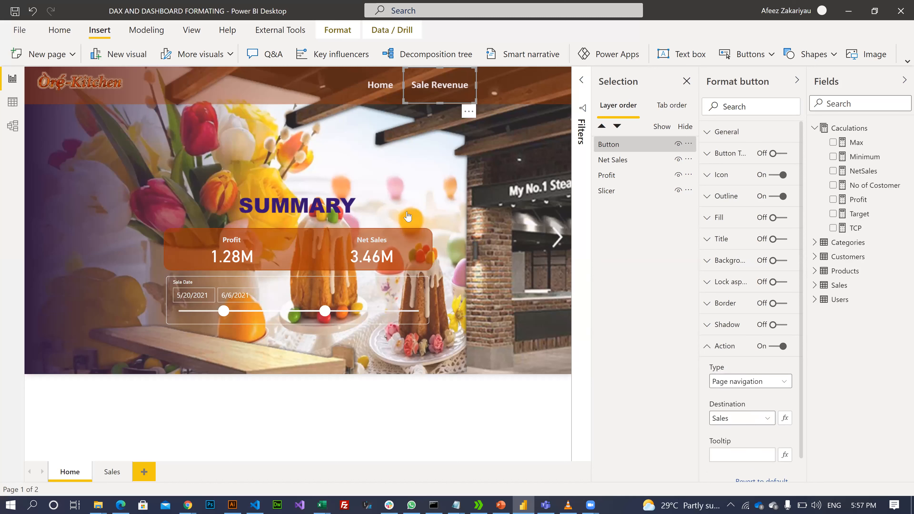
Step: Turn off the outline of the button over the Sale Revenue label
left_click(400, 162)
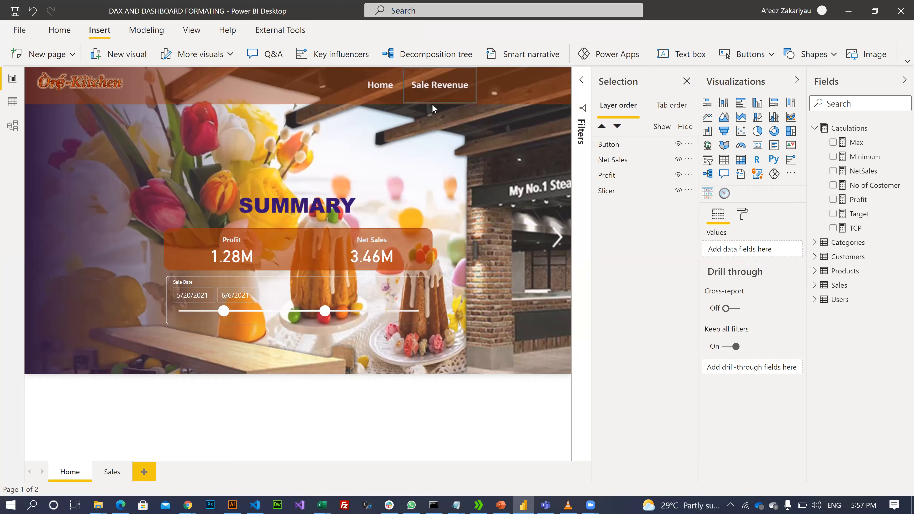
left_click(415, 101)
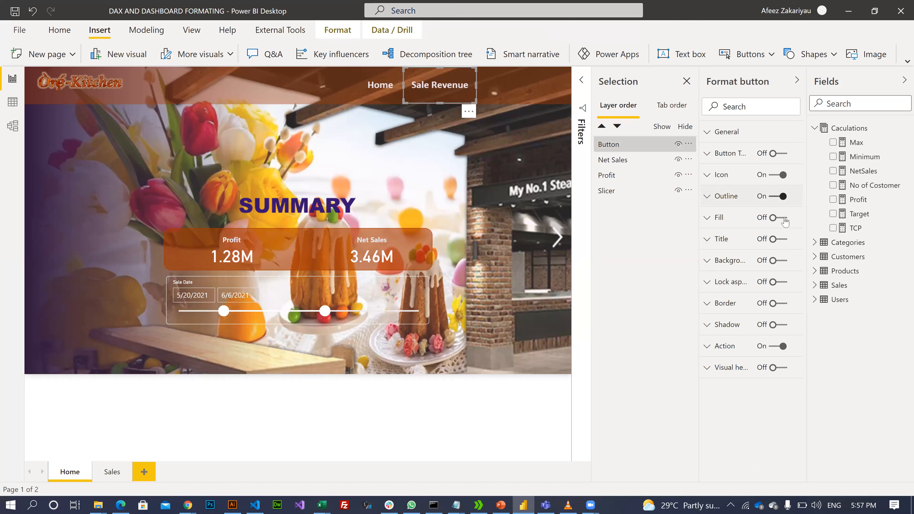
left_click(778, 196)
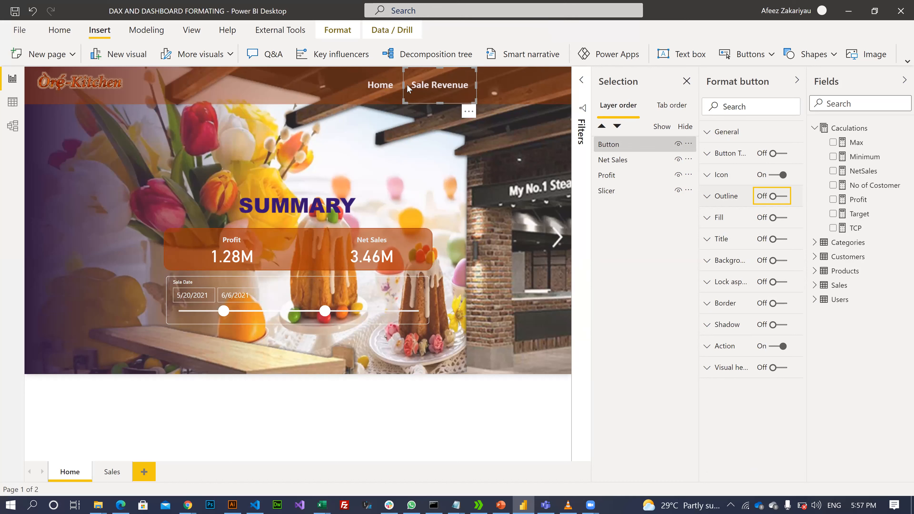
Step: Duplicate the Sale Revenue button and fit the copy over the Home label in the header
left_click_drag(404, 88, 410, 88)
key("ctrl+c")
key("ctrl+v")
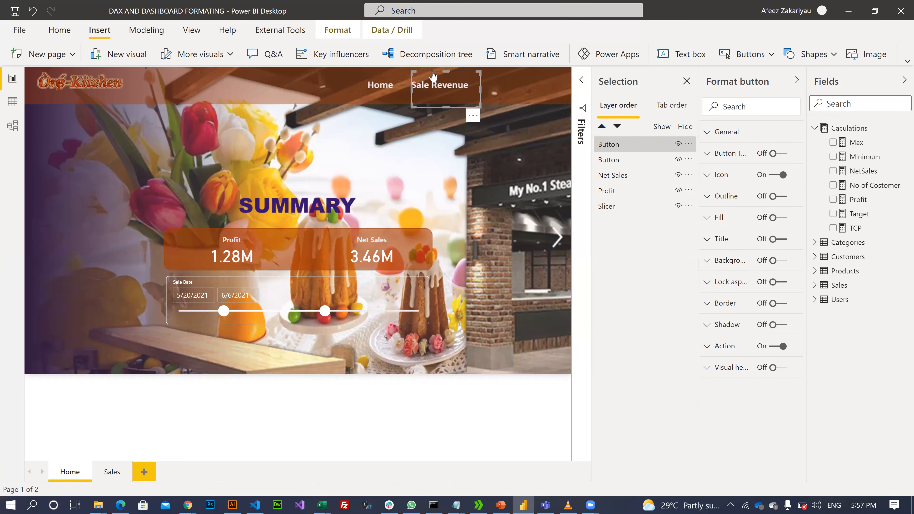
left_click(360, 90)
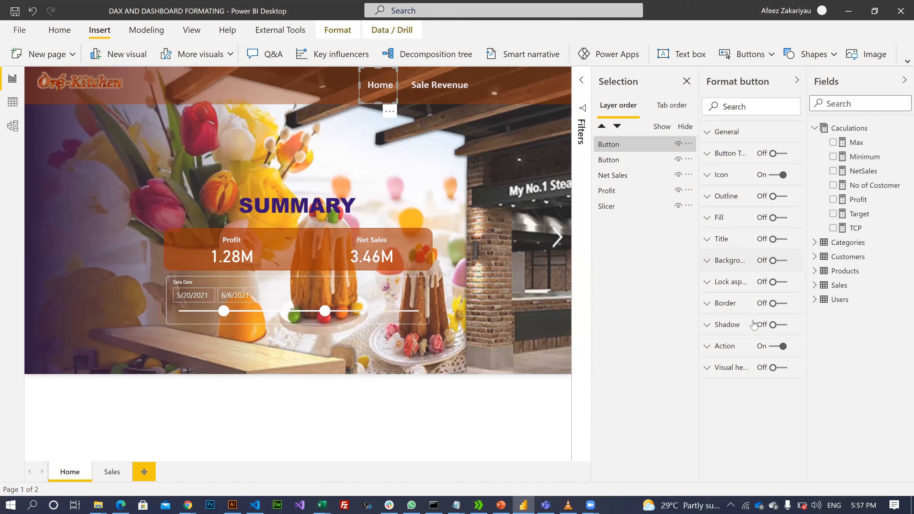
Step: Set the page navigation destination of the button over the Home label to None, and open the Sales page
left_click(729, 349)
left_click(733, 418)
left_click(730, 432)
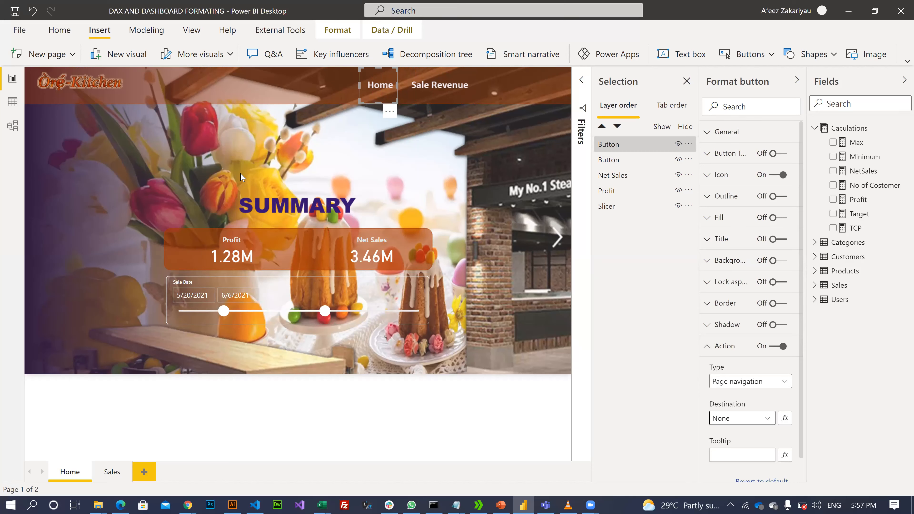
left_click(427, 136)
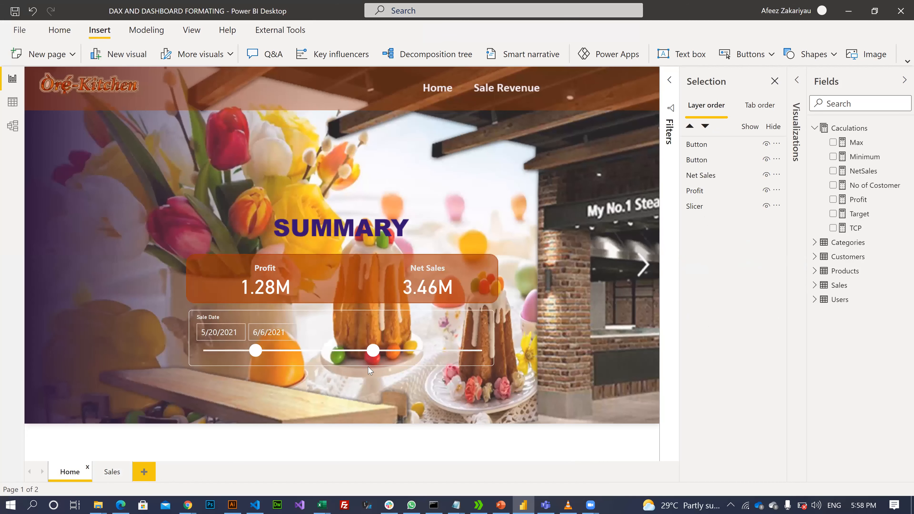
left_click(120, 475)
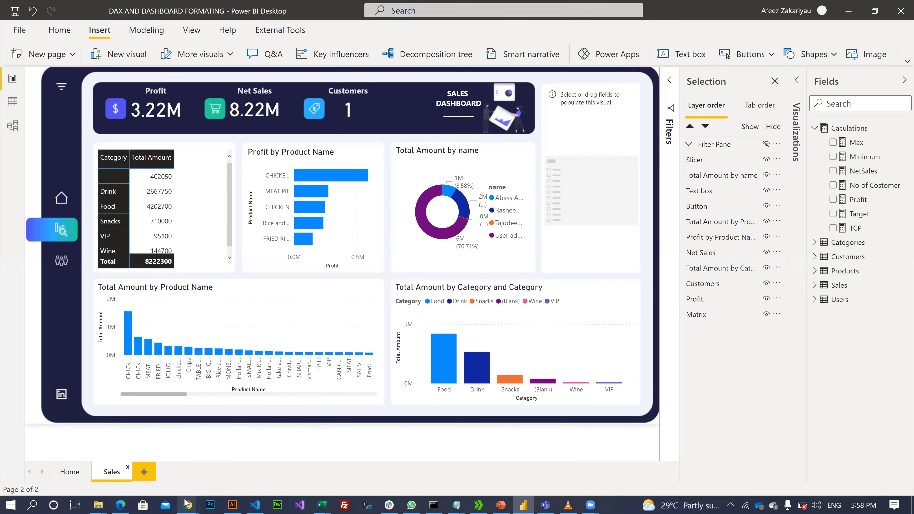
Step: Switch to Chrome, open office.com in a new incognito window, and return to Power BI Desktop
mouse_move(188, 505)
left_click(248, 449)
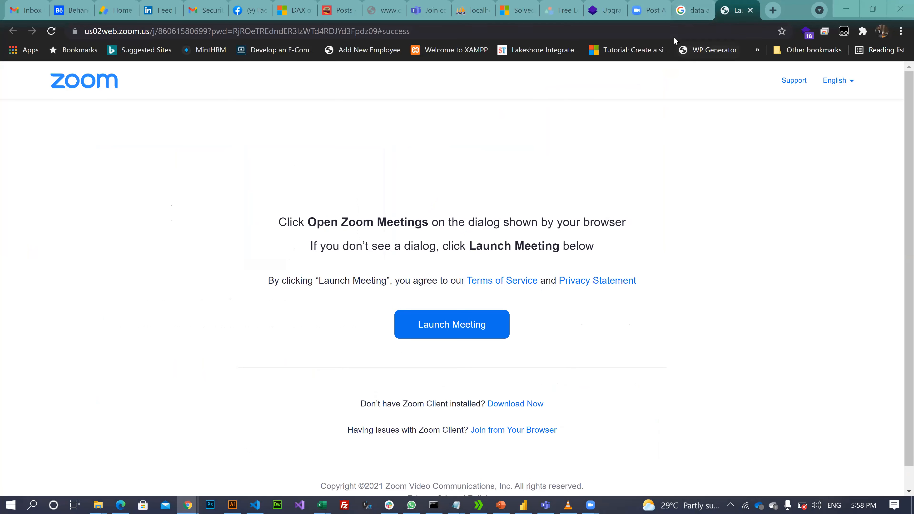
left_click(688, 8)
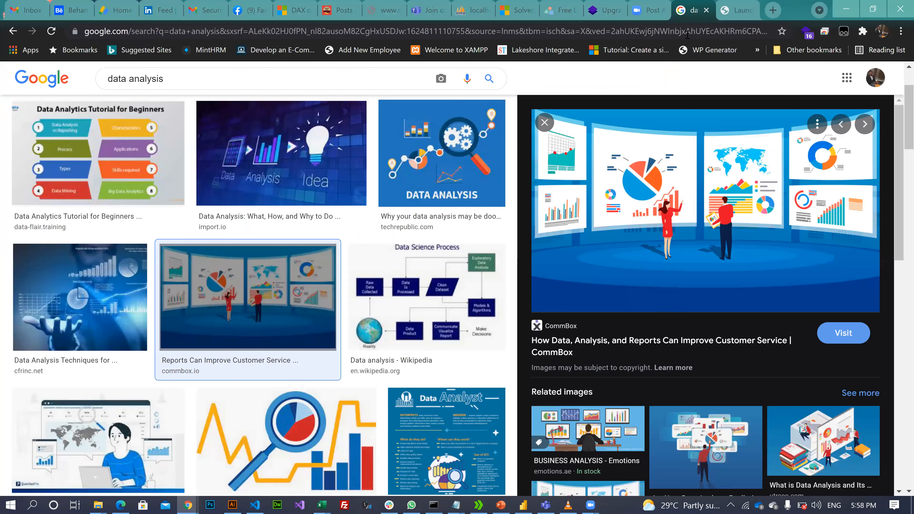
left_click(686, 33)
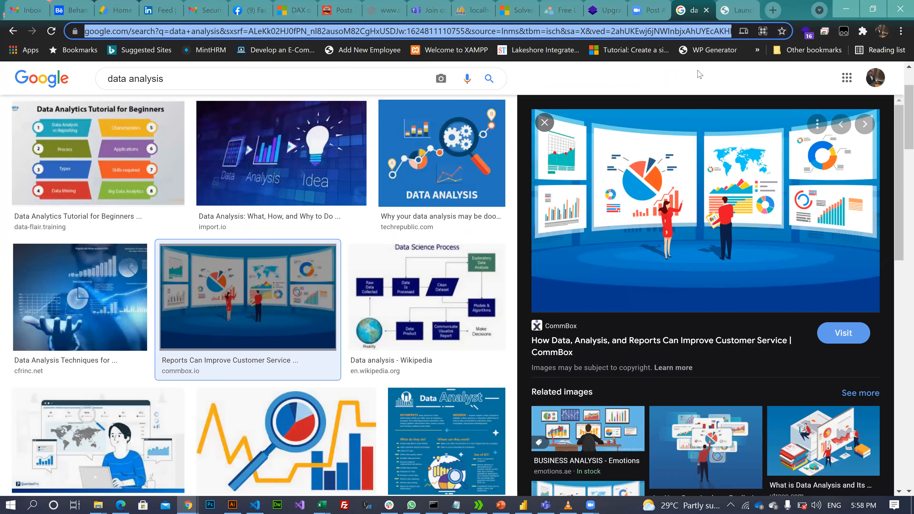
key("ctrl+shift+n")
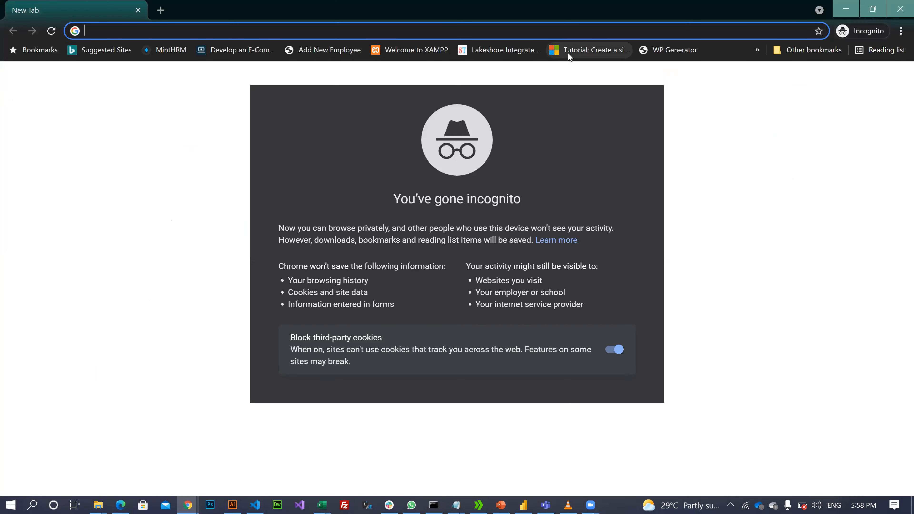
type("office.com")
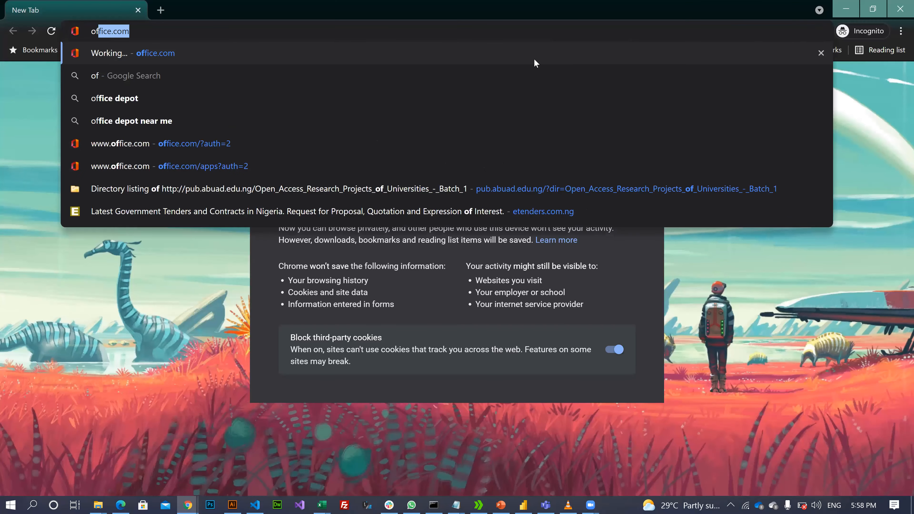
key("Return")
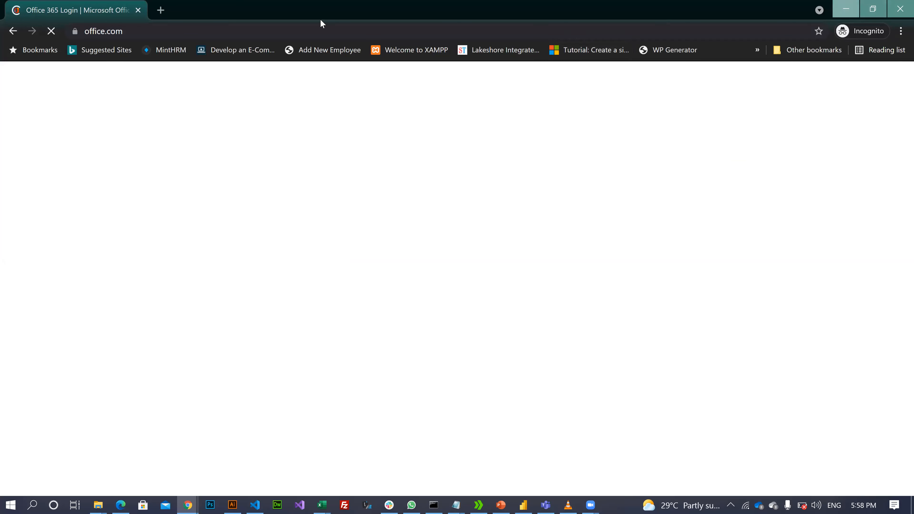
key("alt+Tab")
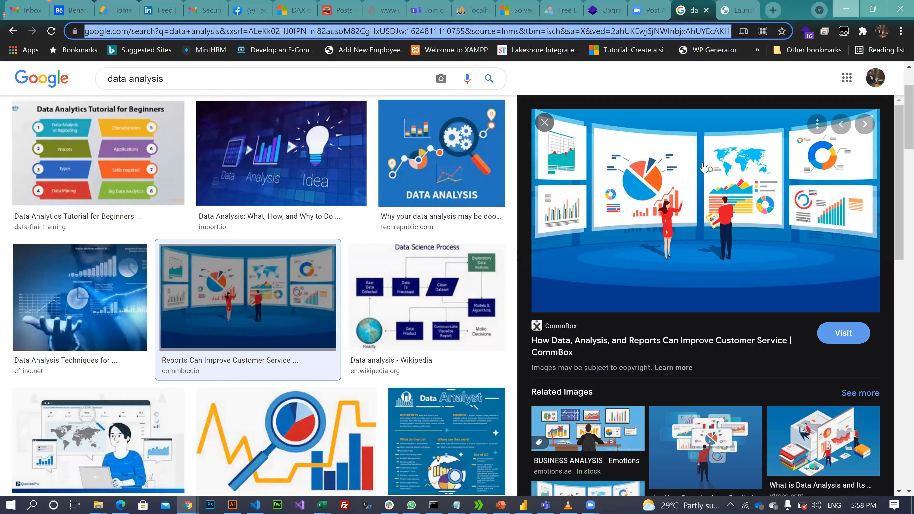
key("alt+Tab")
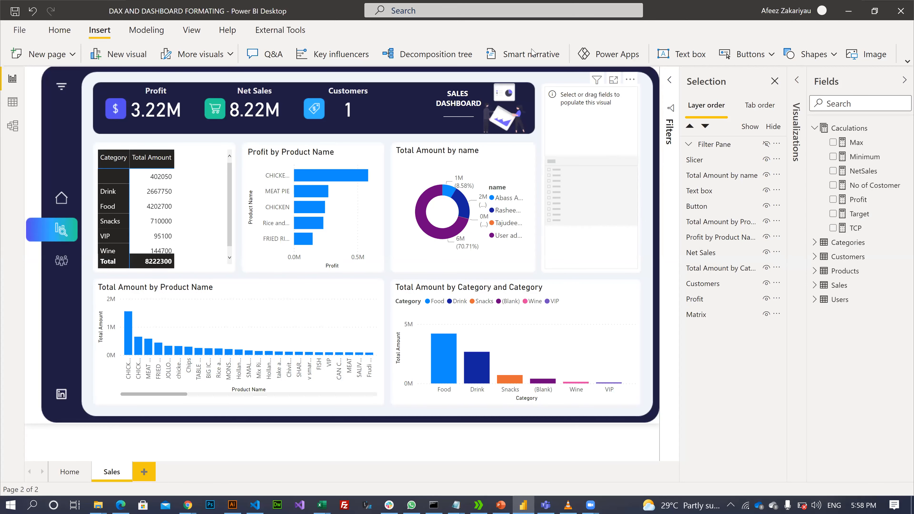
Step: Delete the empty slicer from the blank panel beside the Total Amount by name chart
left_click(551, 233)
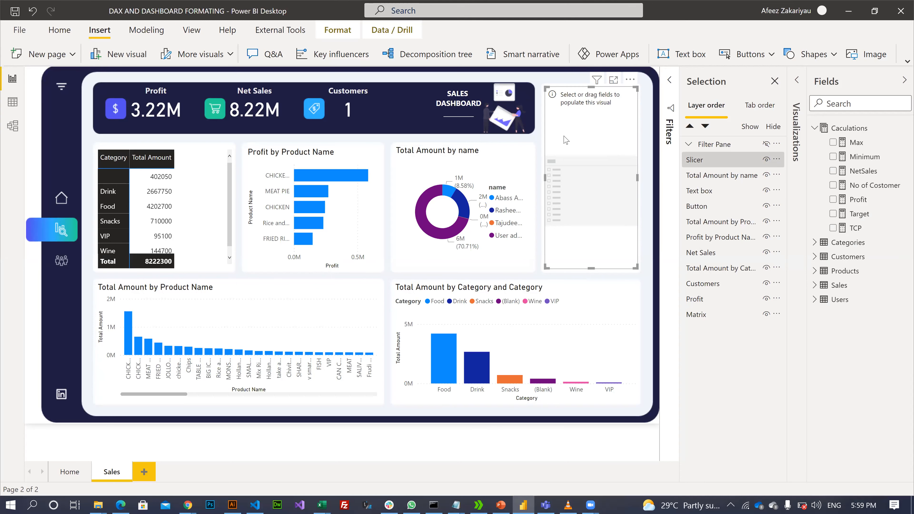
key("Delete")
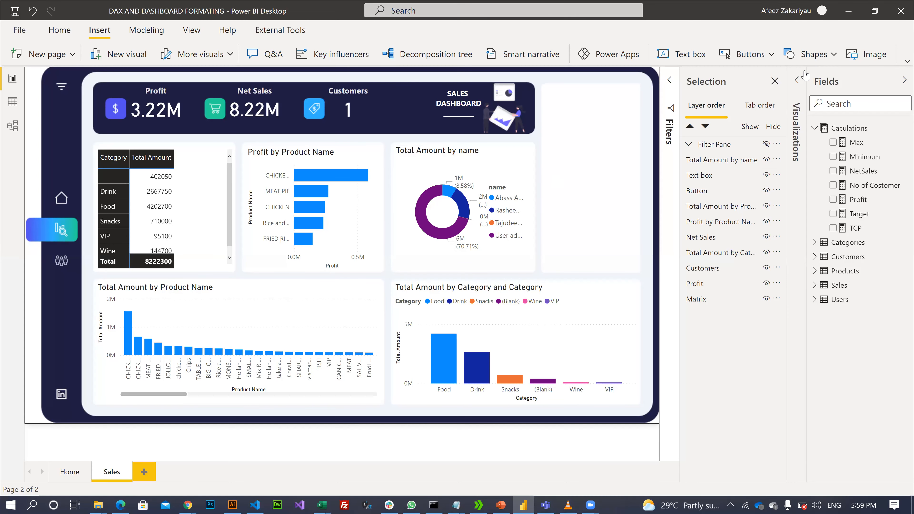
left_click(643, 176)
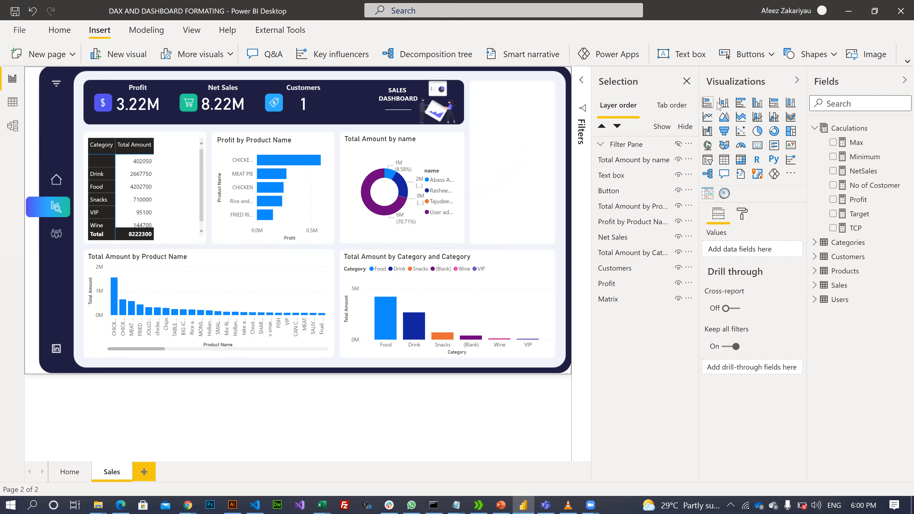
Step: Insert a stacked column chart and fit it into the blank panel beside the Total Amount by name chart
left_click(728, 104)
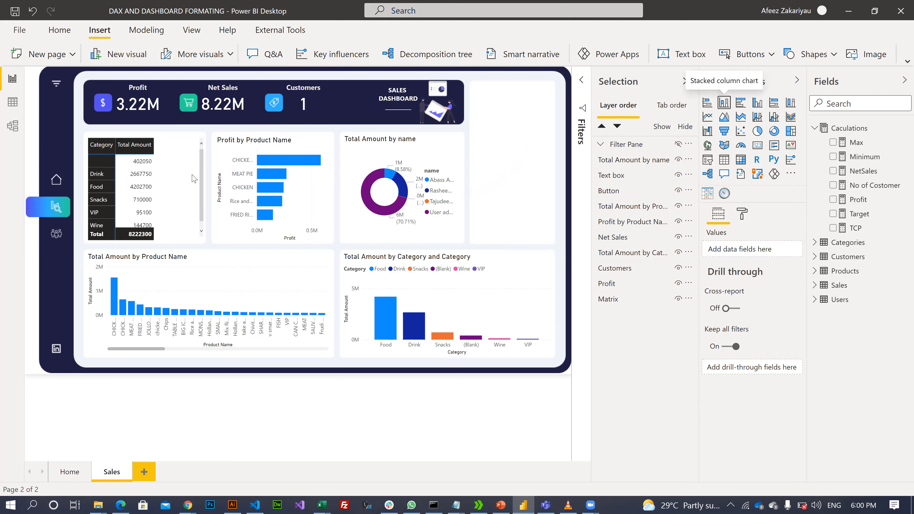
left_click_drag(194, 178, 551, 158)
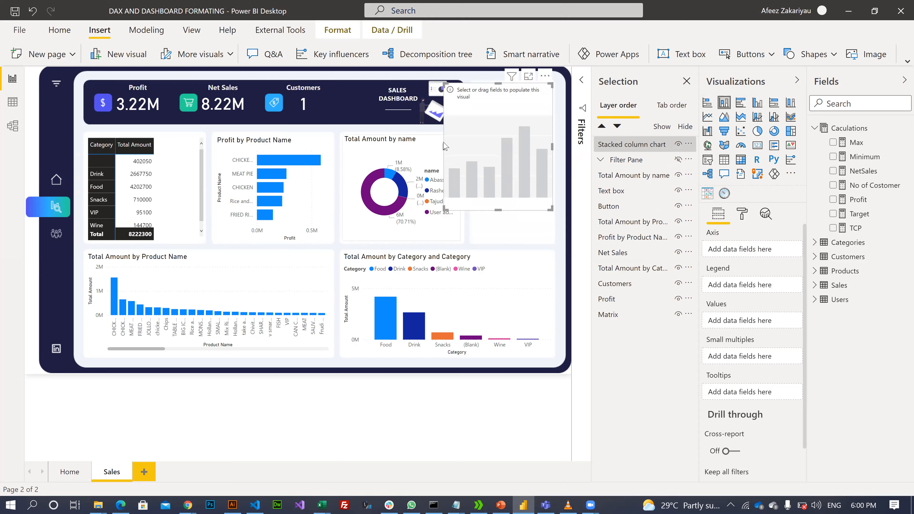
left_click_drag(459, 155, 507, 189)
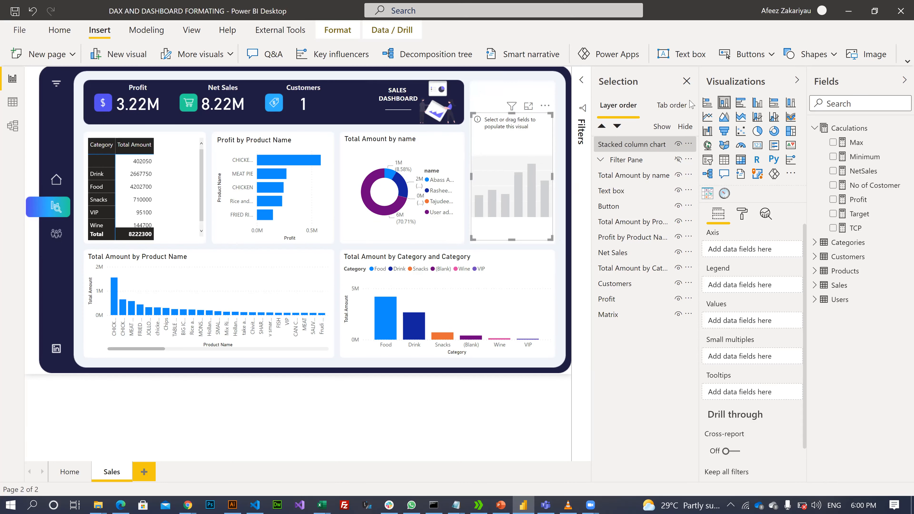
left_click(706, 104)
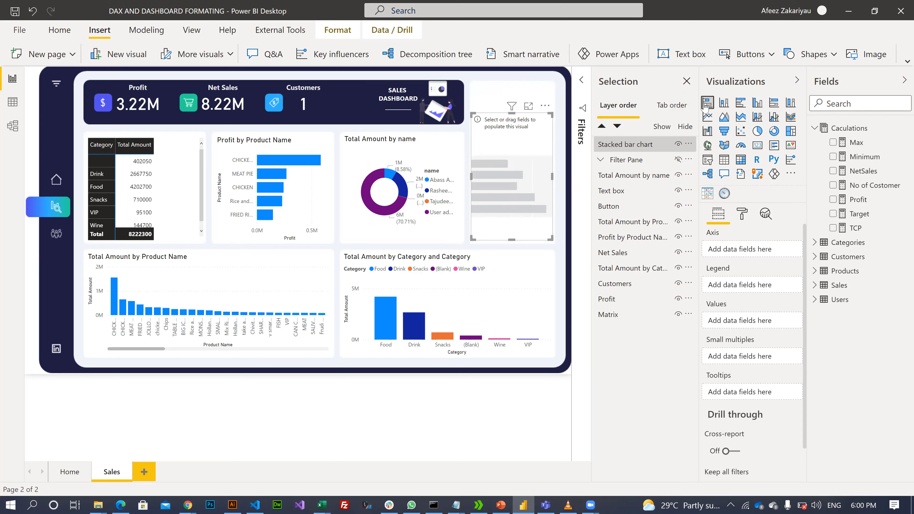
left_click(723, 104)
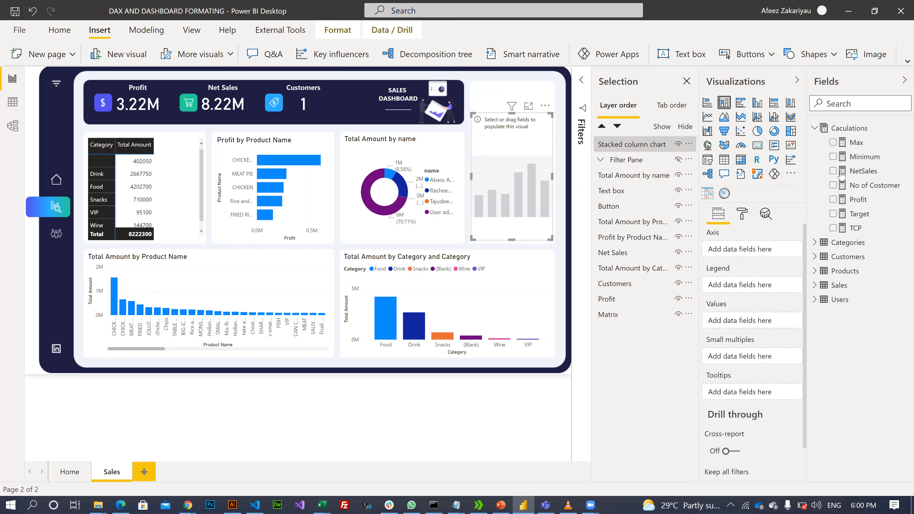
Step: Set the Customers table's name field as the axis of the new column chart
left_click(815, 128)
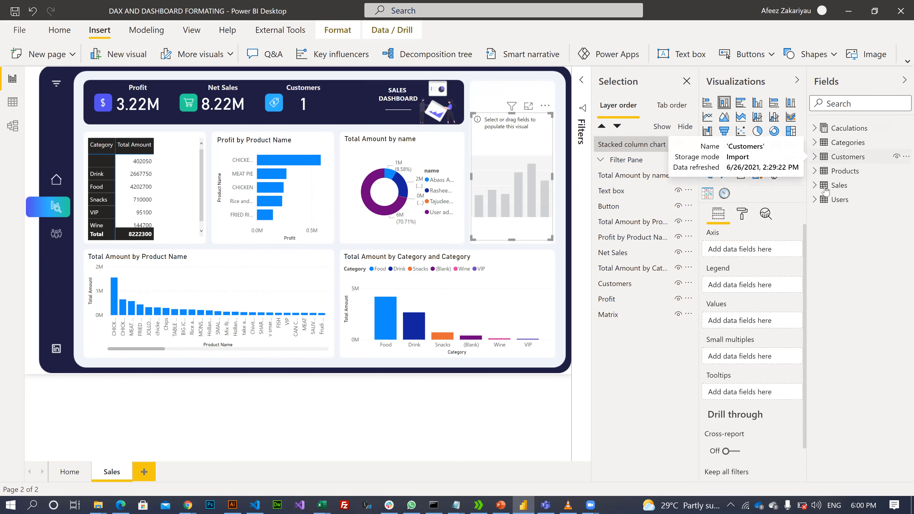
left_click(815, 157)
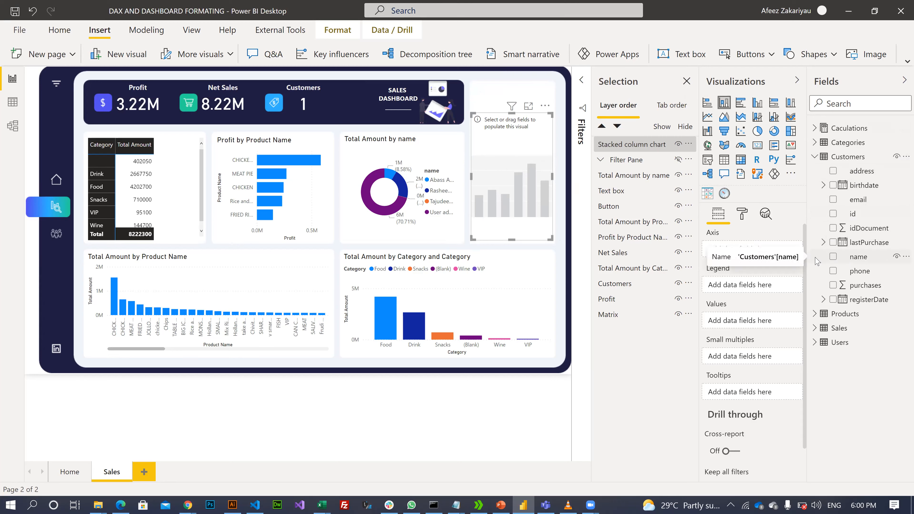
left_click(833, 257)
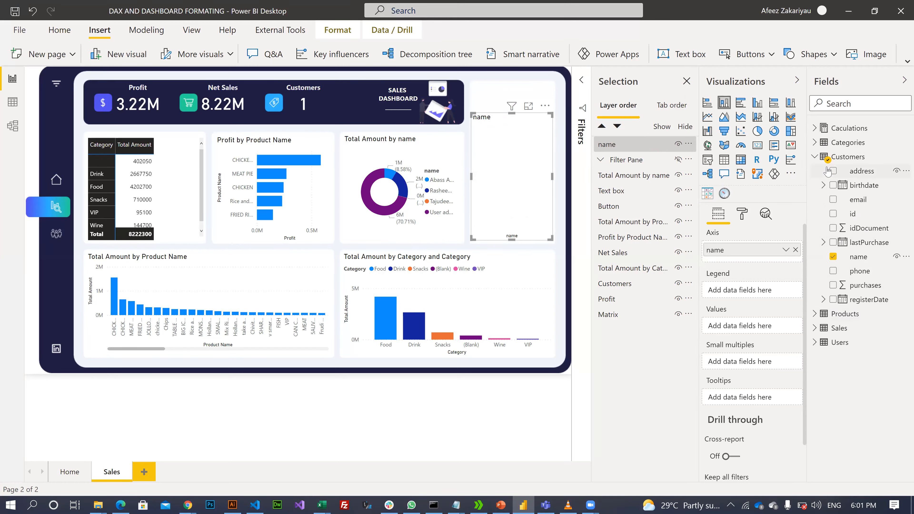
left_click(833, 285)
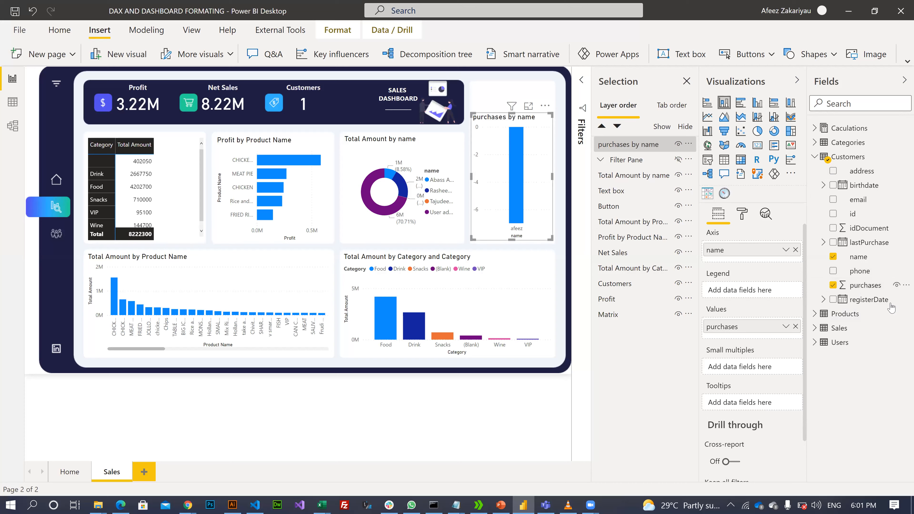
left_click(833, 284)
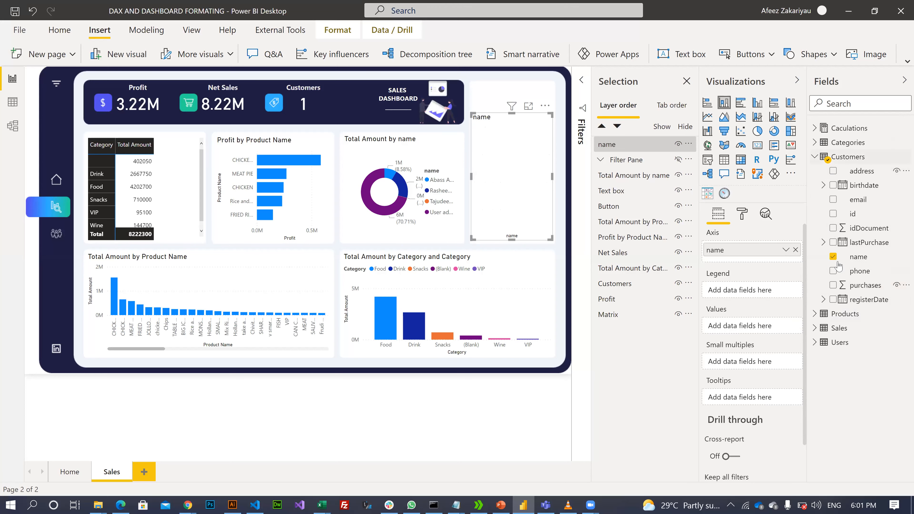
left_click(814, 328)
scroll(874, 391, "down", 3)
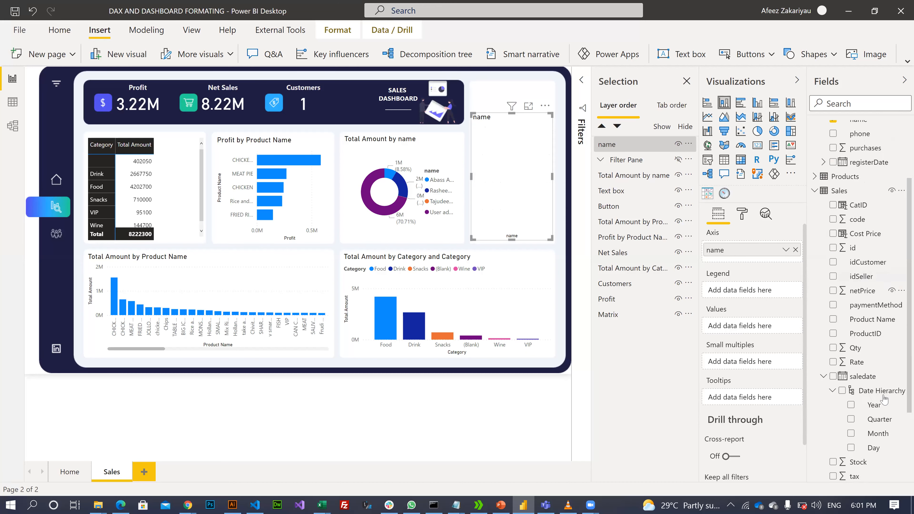
left_click(833, 335)
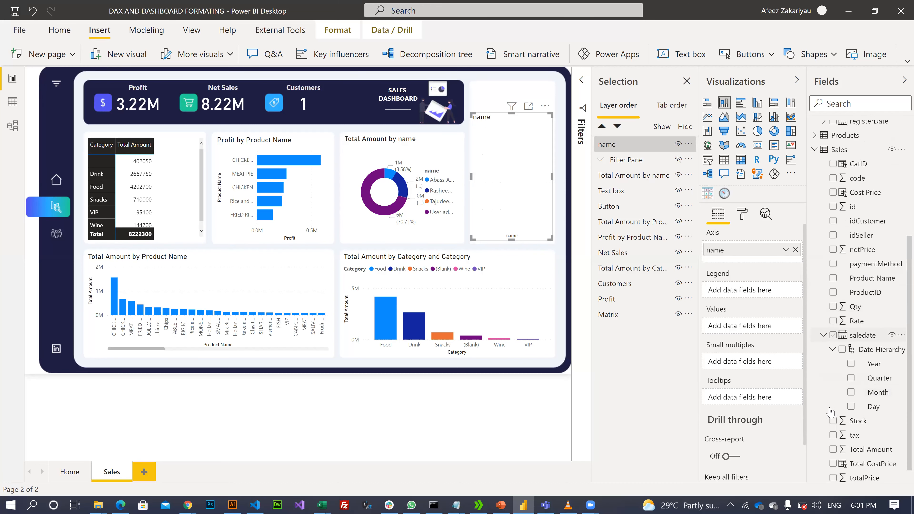
left_click(833, 335)
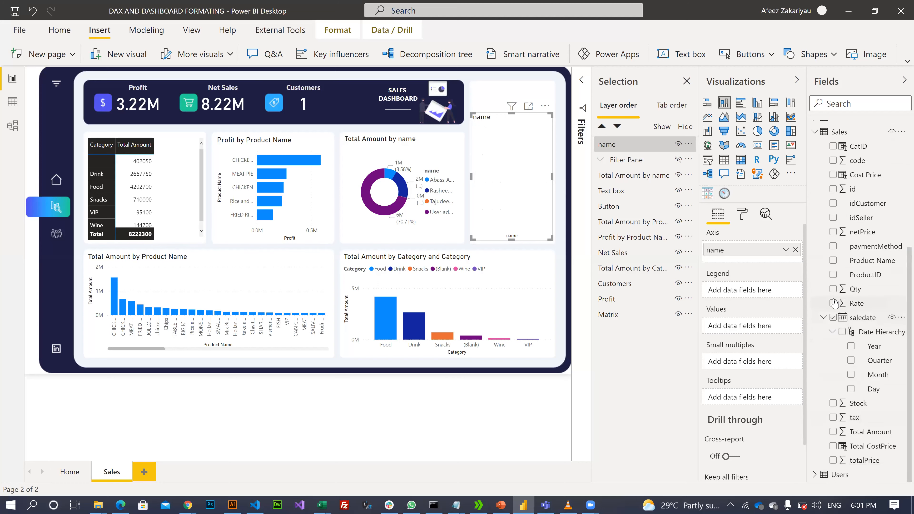
left_click(833, 218)
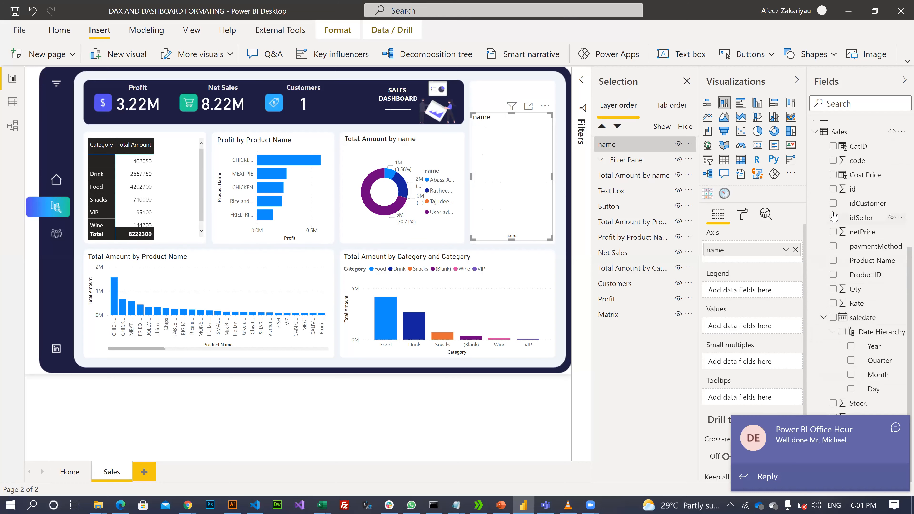
scroll(834, 212, "up", 5)
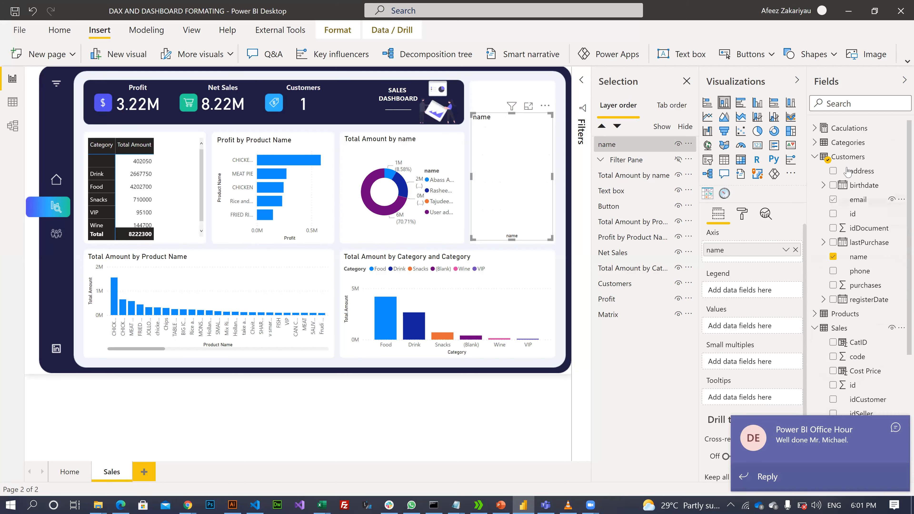
Step: Add the NetSales measure from the Caculations table as the column chart's values, and close the Selection pane
left_click(816, 128)
left_click_drag(834, 172, 698, 276)
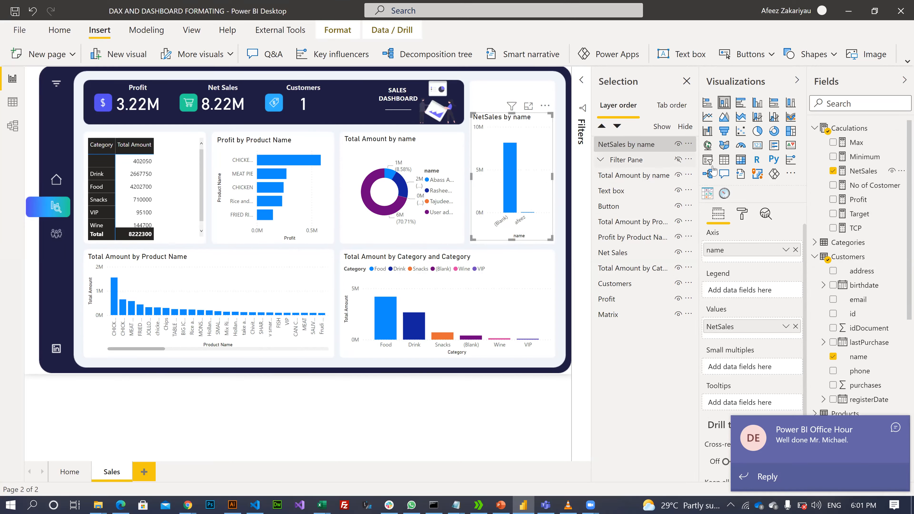
left_click(787, 251)
left_click(779, 231)
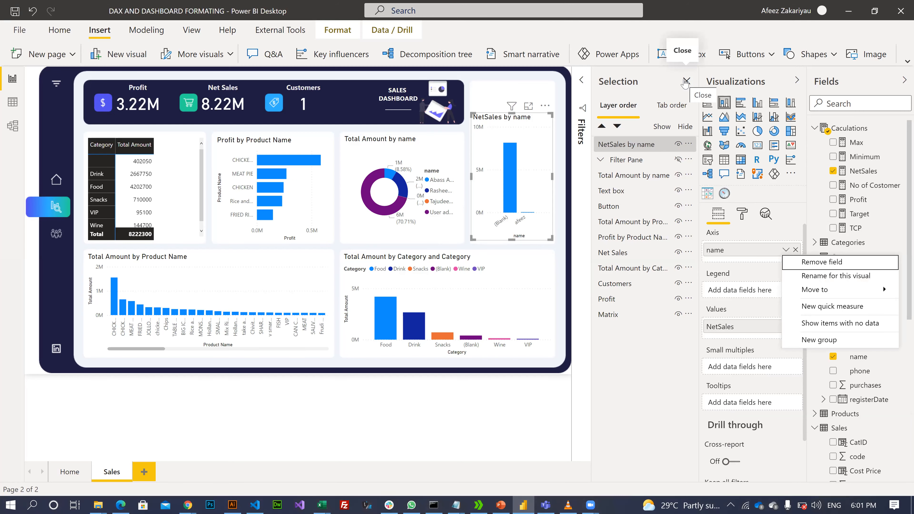
left_click(685, 82)
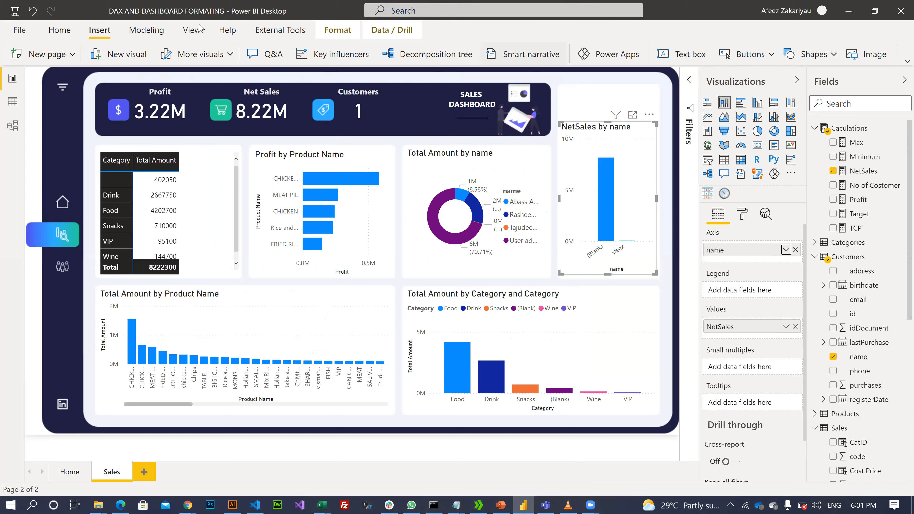
left_click(192, 29)
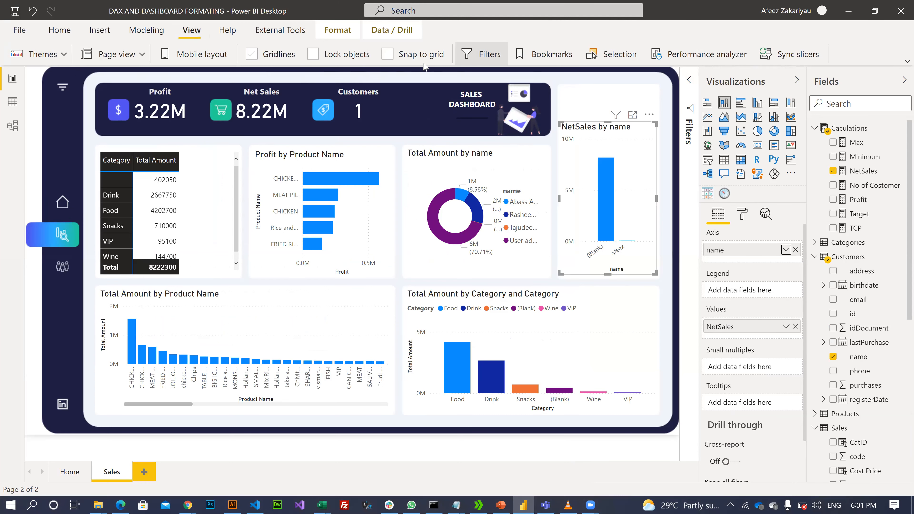
left_click(480, 52)
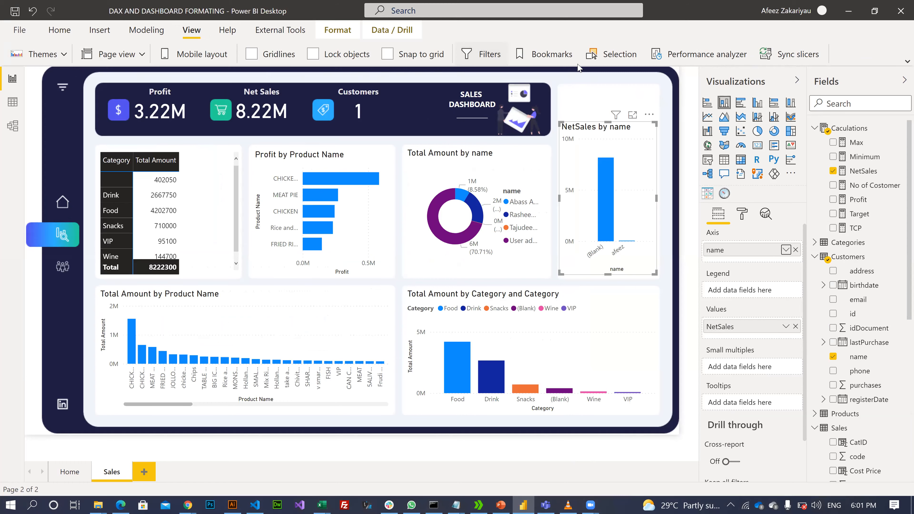
left_click(481, 54)
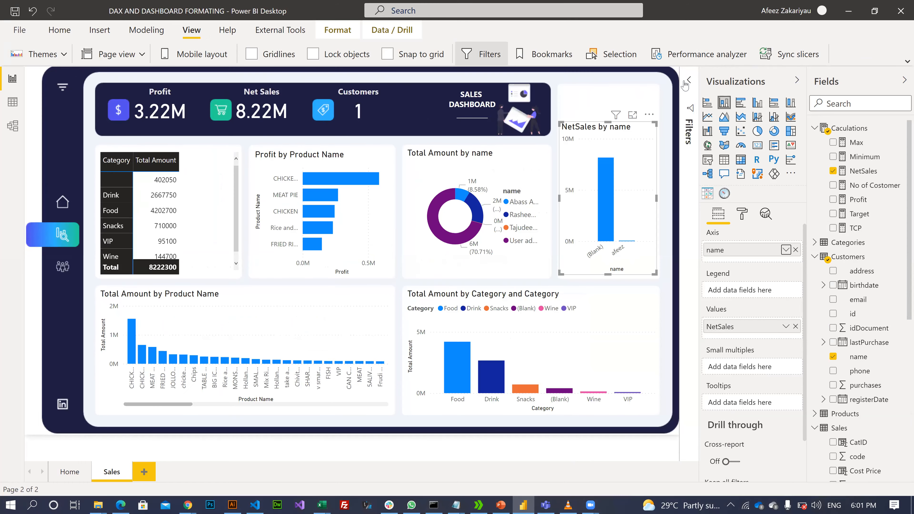
Step: Filter the NetSales by name chart on the name field to exclude (Blank), and collapse the Filters pane
left_click(689, 130)
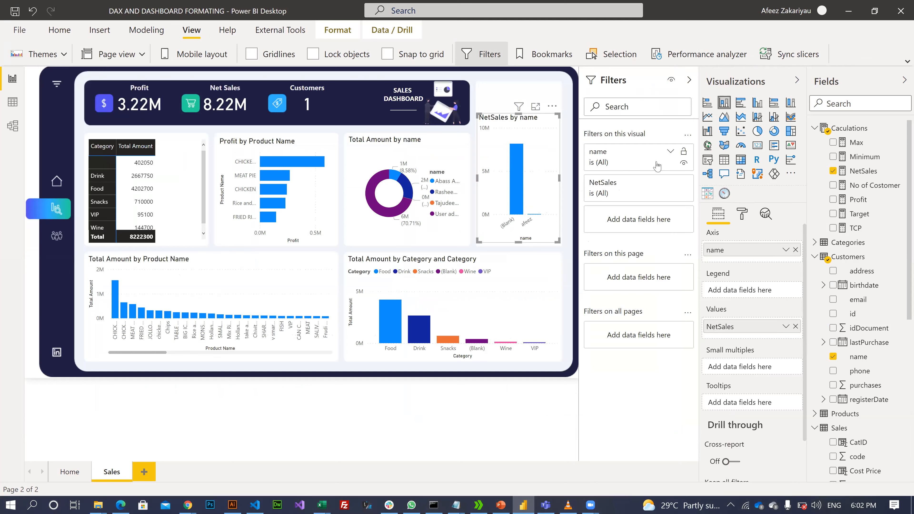
left_click(597, 238)
left_click(597, 251)
left_click(598, 239)
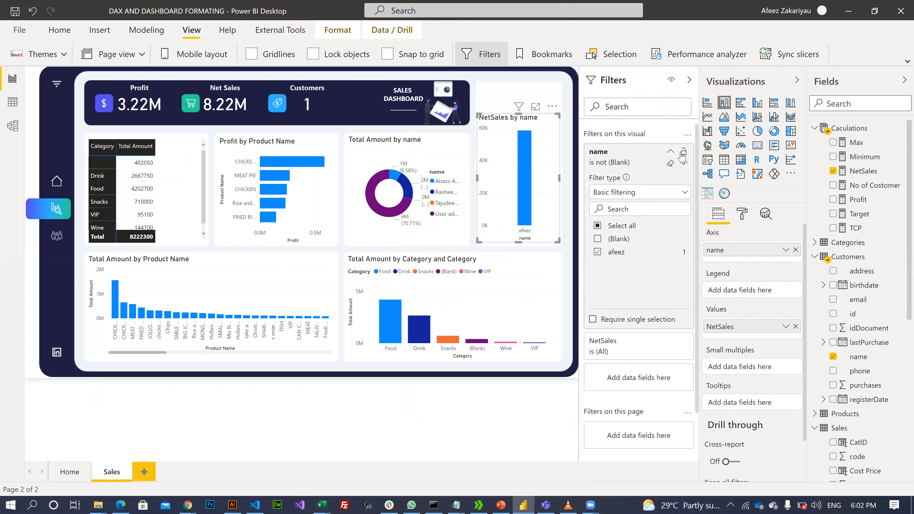
left_click(670, 151)
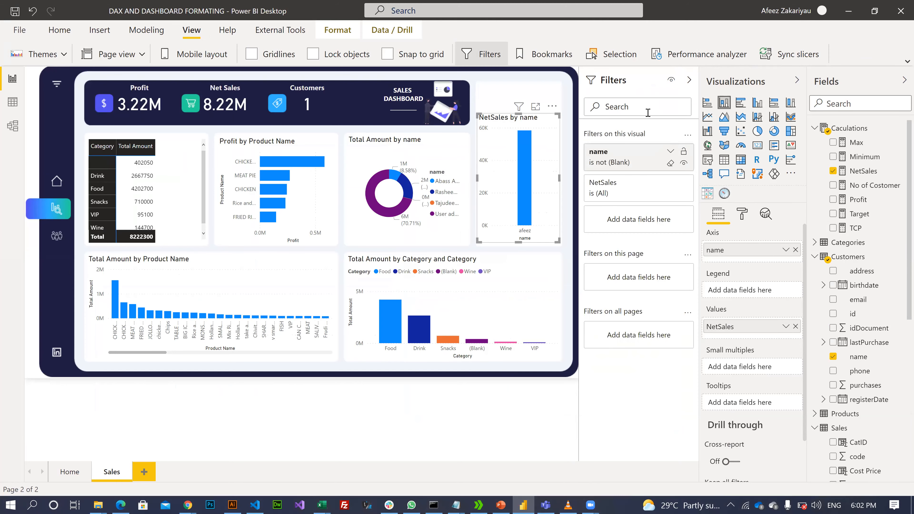
left_click(689, 79)
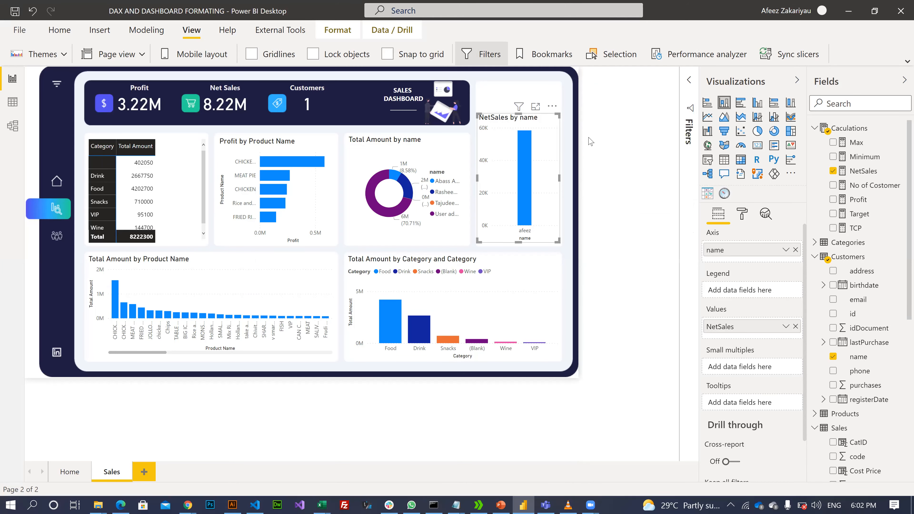
Step: Return to the report's Home page, switch to Chrome, and open the sign-in form from office.com
left_click(613, 116)
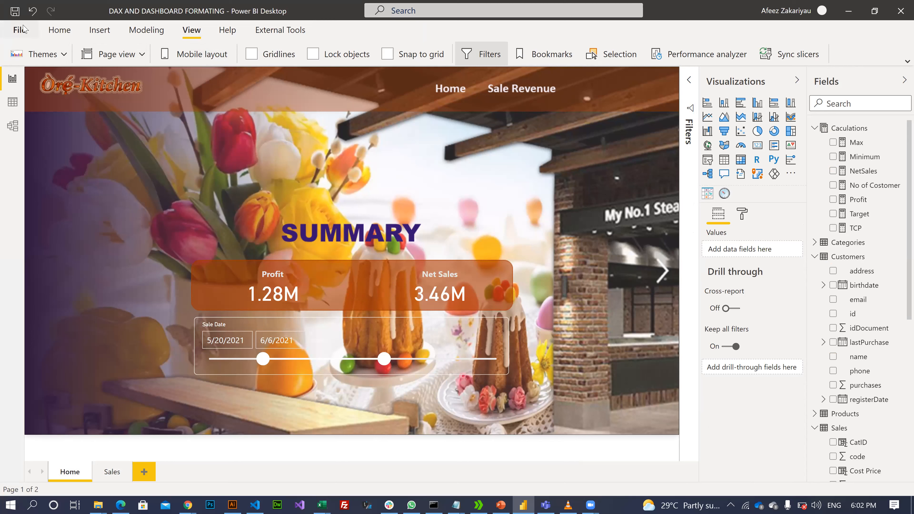
left_click(63, 34)
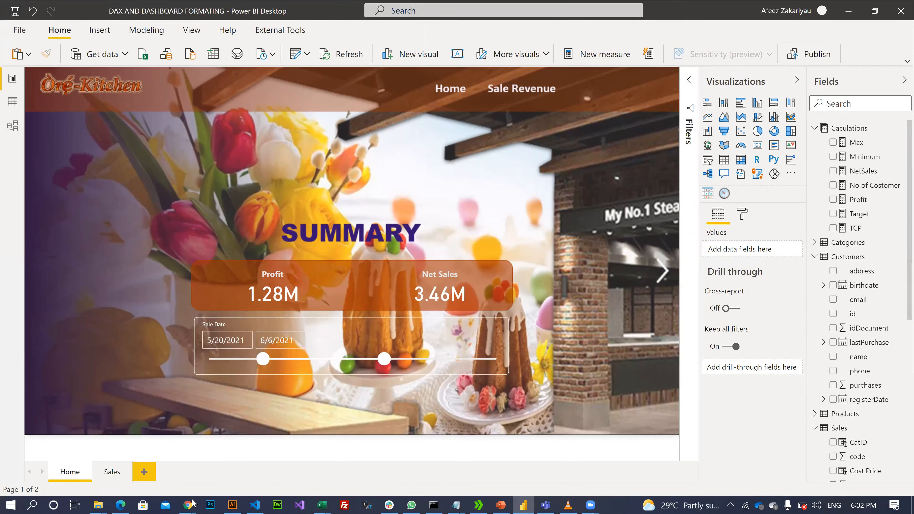
left_click(192, 501)
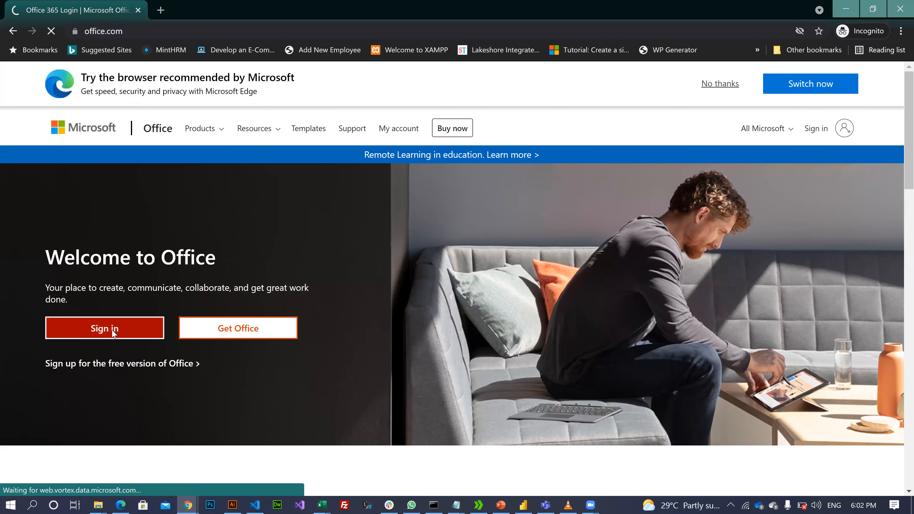
left_click(114, 332)
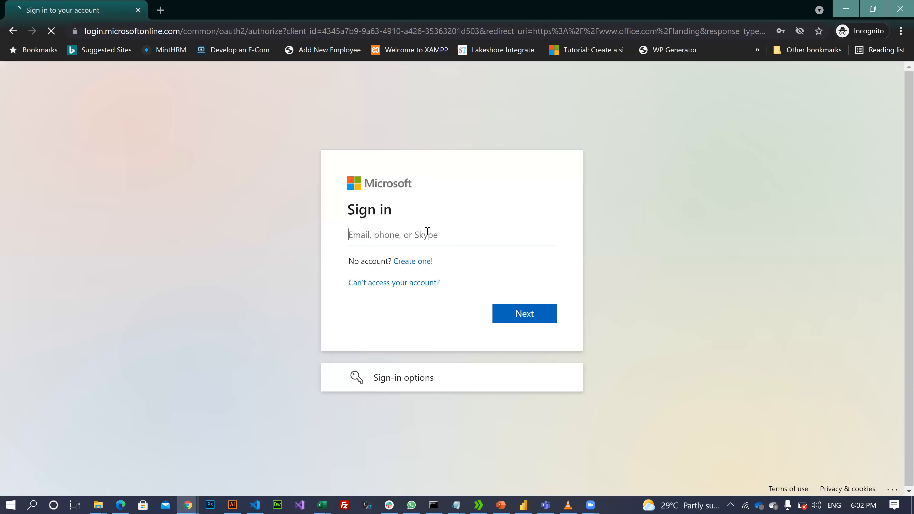
Step: Choose the saved admin account's e-mail on the Microsoft sign-in page and submit it
left_click(418, 237)
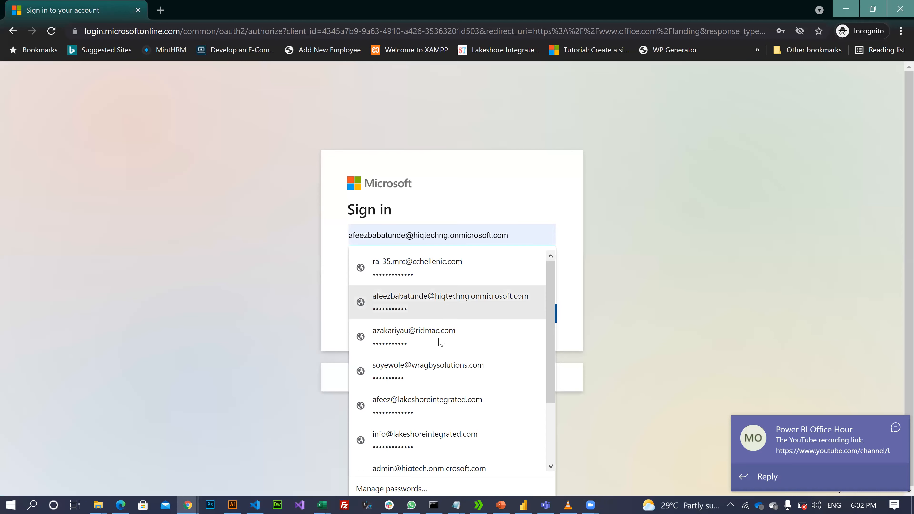
scroll(443, 406, "down", 2)
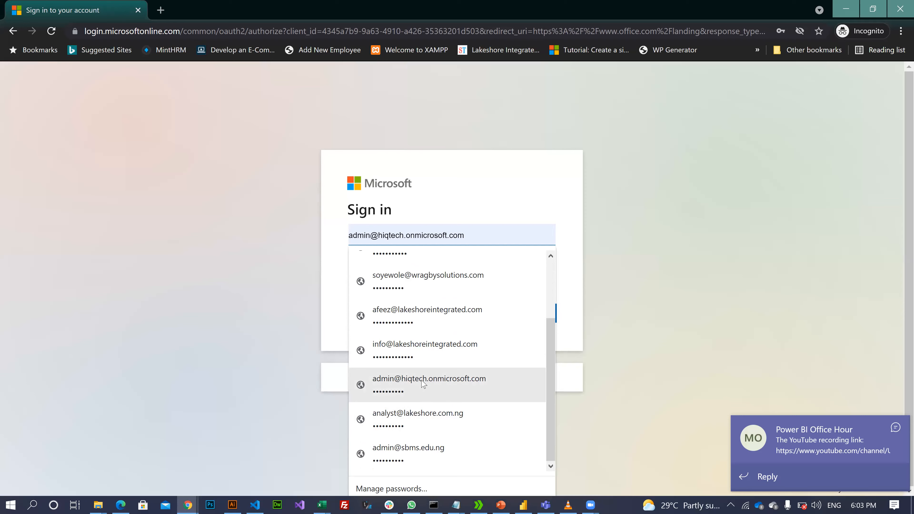
scroll(414, 415, "up", 2)
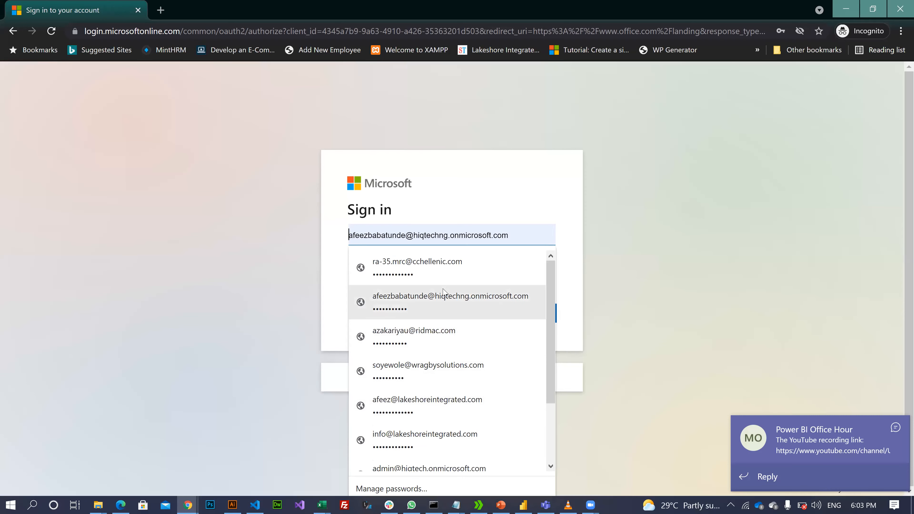
scroll(438, 336, "down", 3)
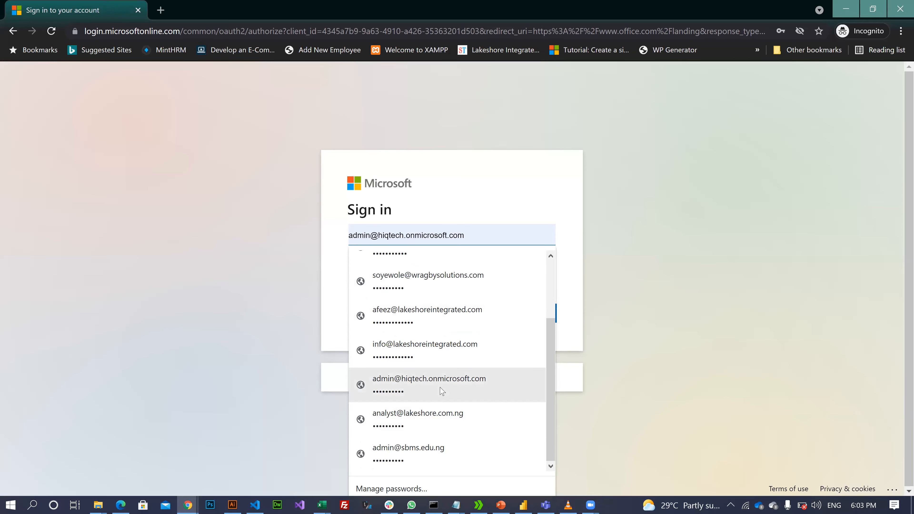
left_click(445, 381)
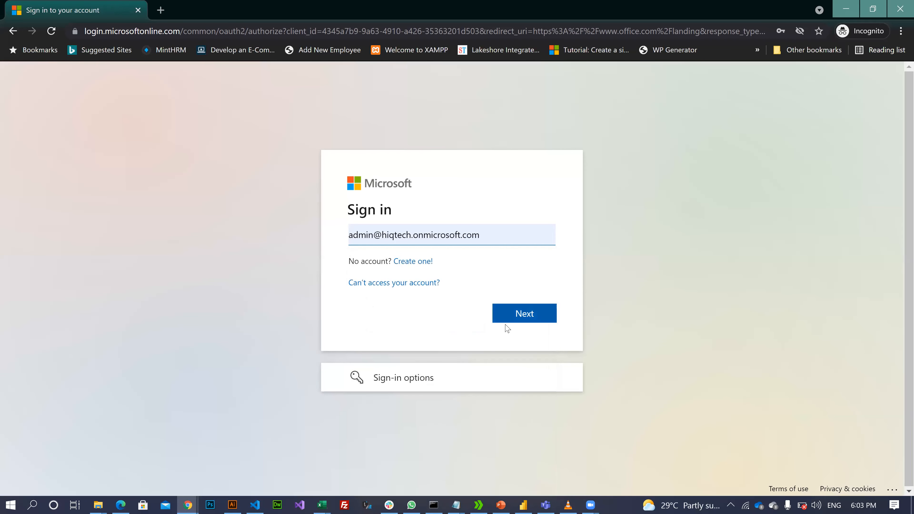
left_click(514, 320)
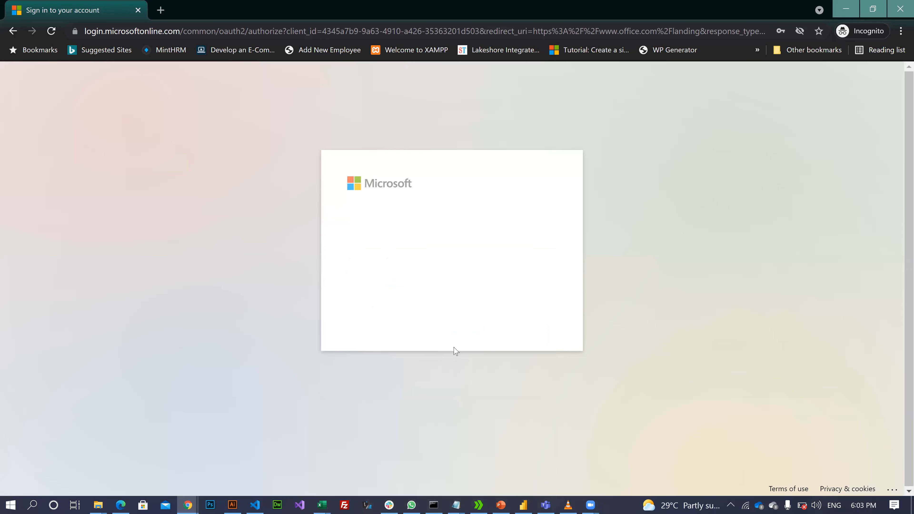
Step: Complete the Microsoft sign-in, decline to stay signed in, and go through the Office 365 home page tour
left_click(514, 342)
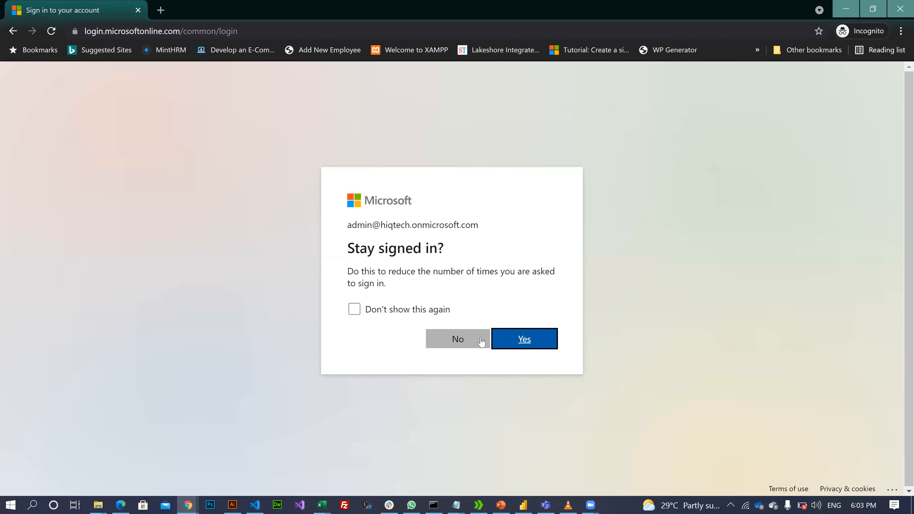
left_click(468, 344)
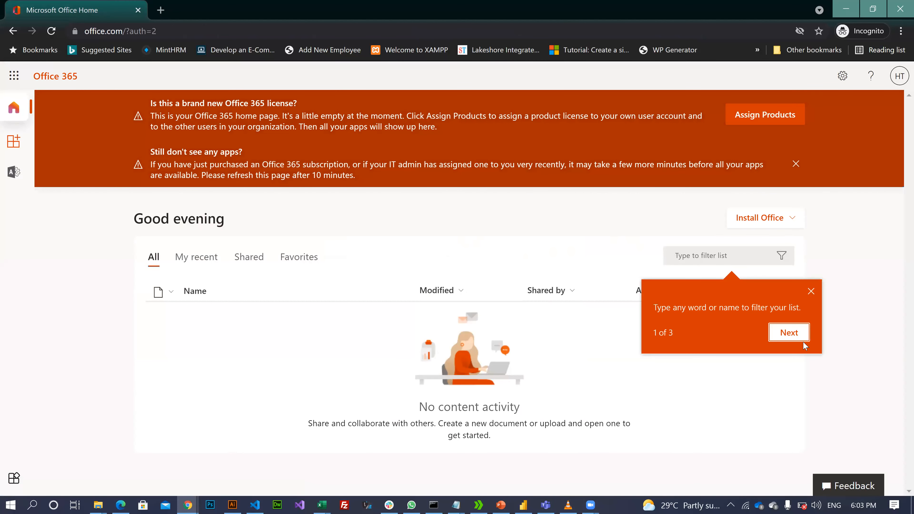
left_click(789, 332)
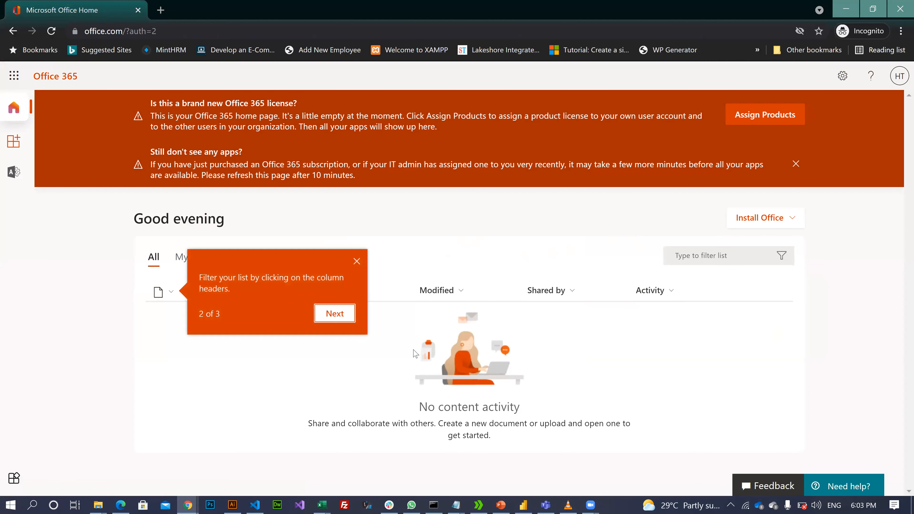
left_click(330, 317)
left_click(323, 279)
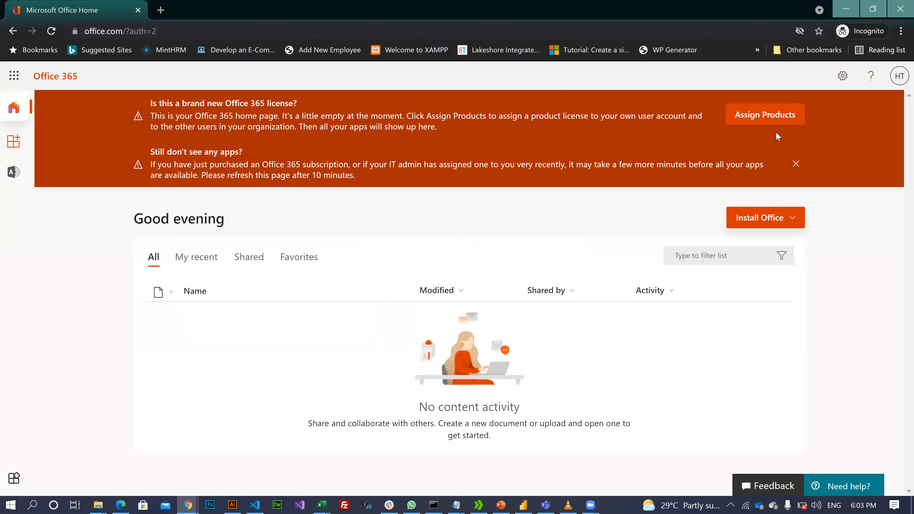
Step: Open the product assignment page from the Office 365 home page and show the admin center's Active users list
left_click(787, 124)
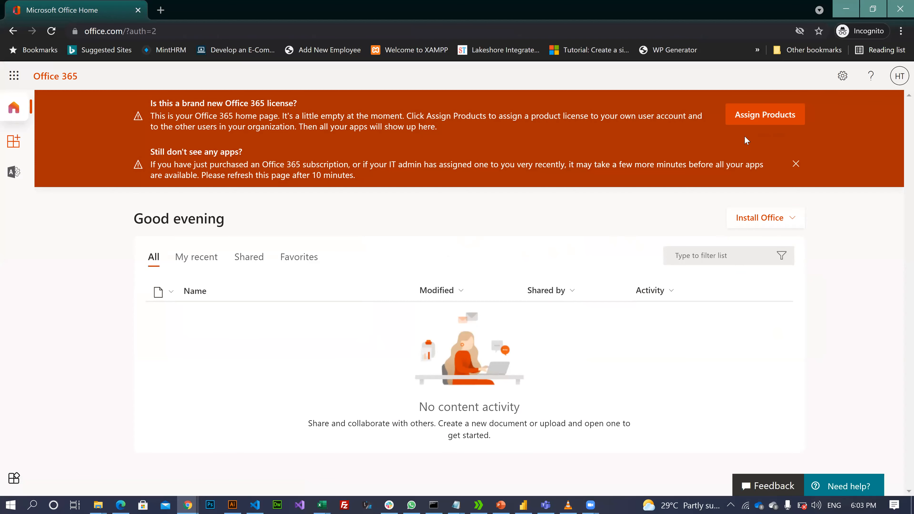
left_click(766, 123)
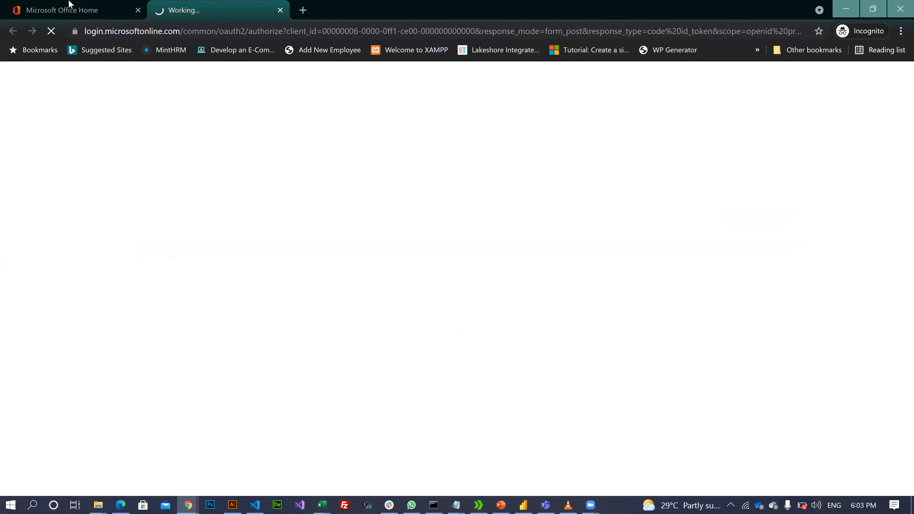
left_click(69, 6)
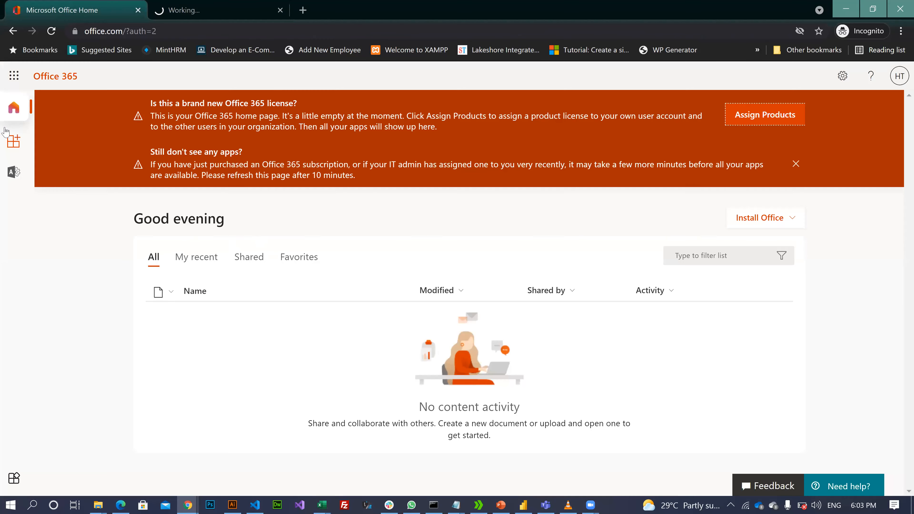
left_click(14, 173)
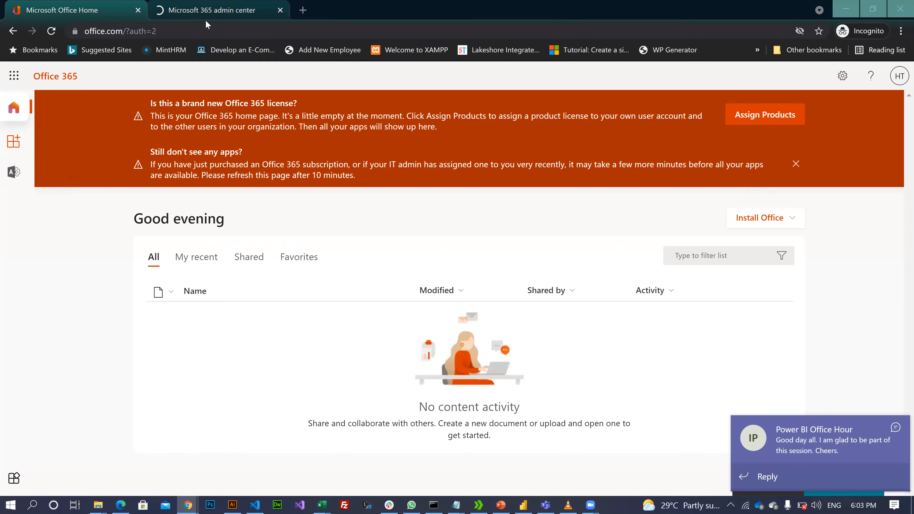
left_click(194, 11)
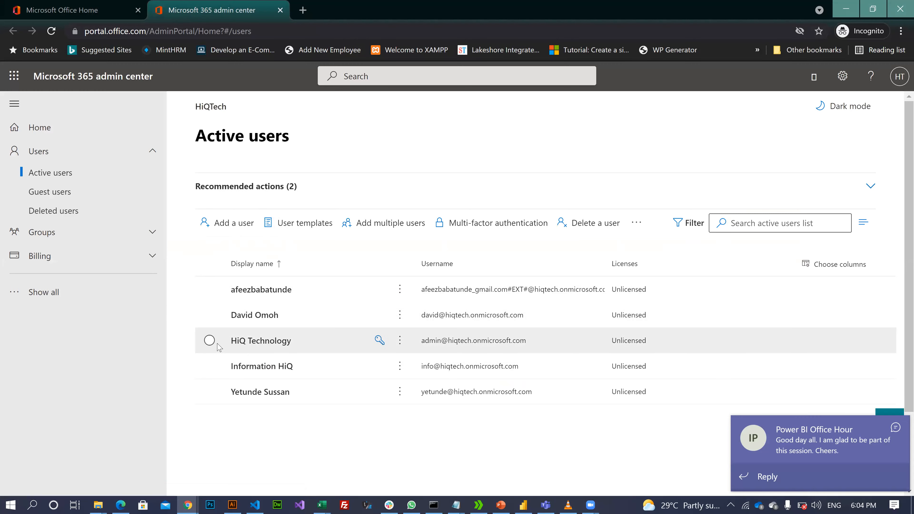
Step: View the product licenses and apps of the HiQ Technology user, and dismiss the chat notification
left_click(320, 351)
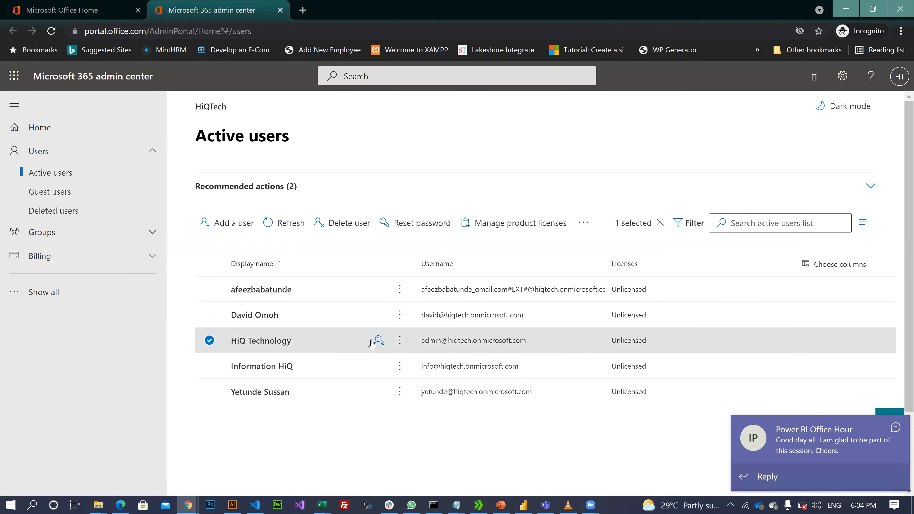
left_click(399, 340)
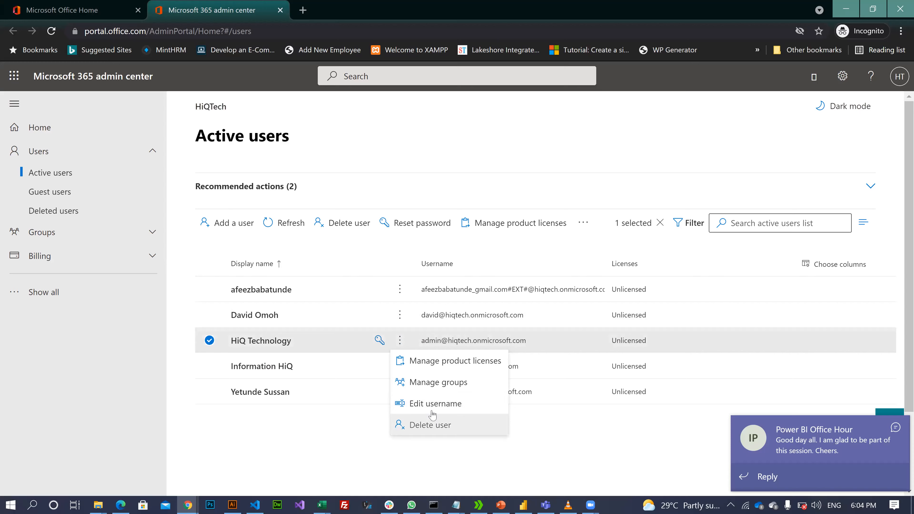
left_click(436, 369)
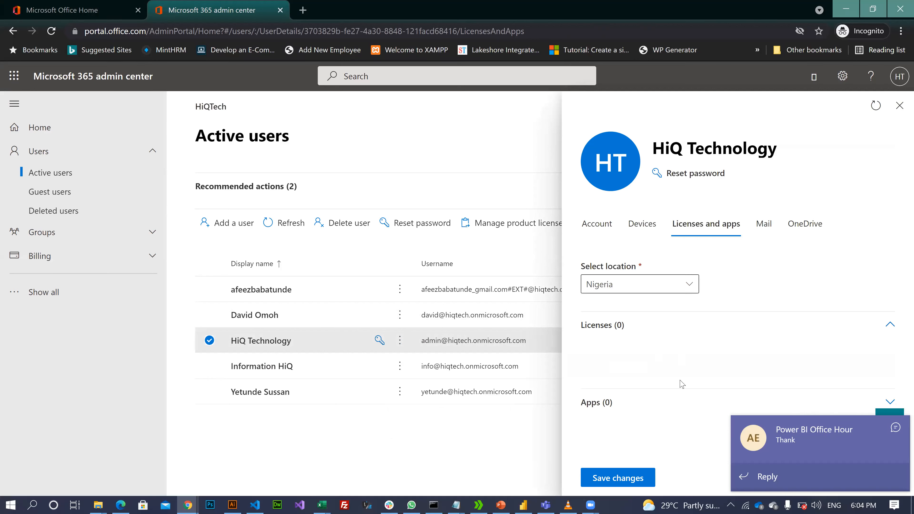
left_click(896, 427)
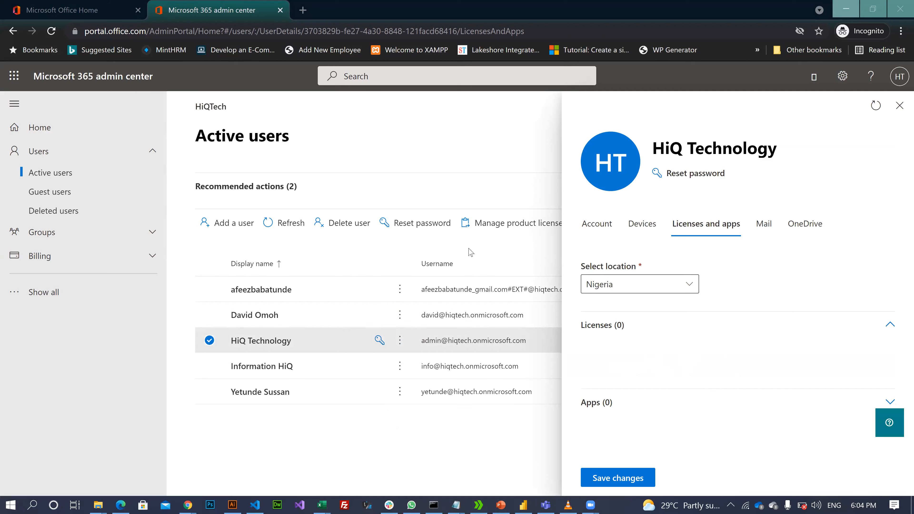
Step: Switch to Power BI Desktop, publish the report to My workspace, and close the publishing dialog
key("alt+Tab")
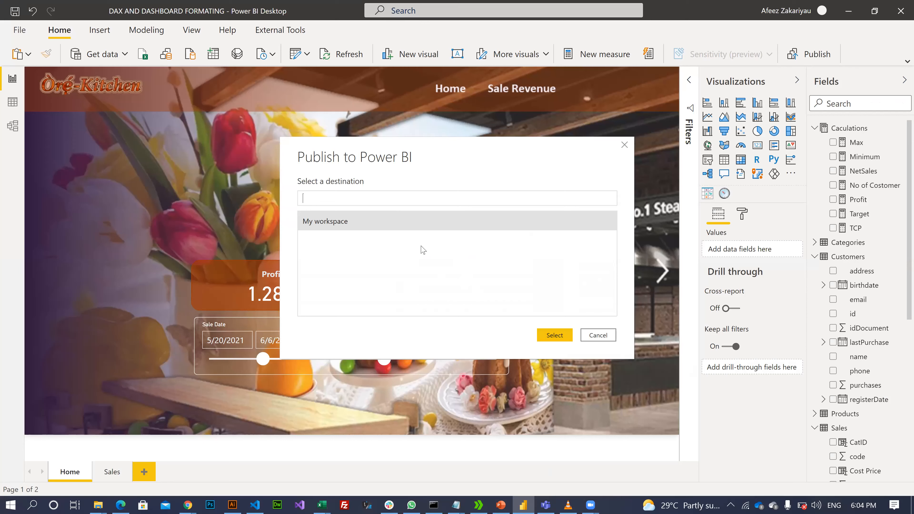
left_click(551, 338)
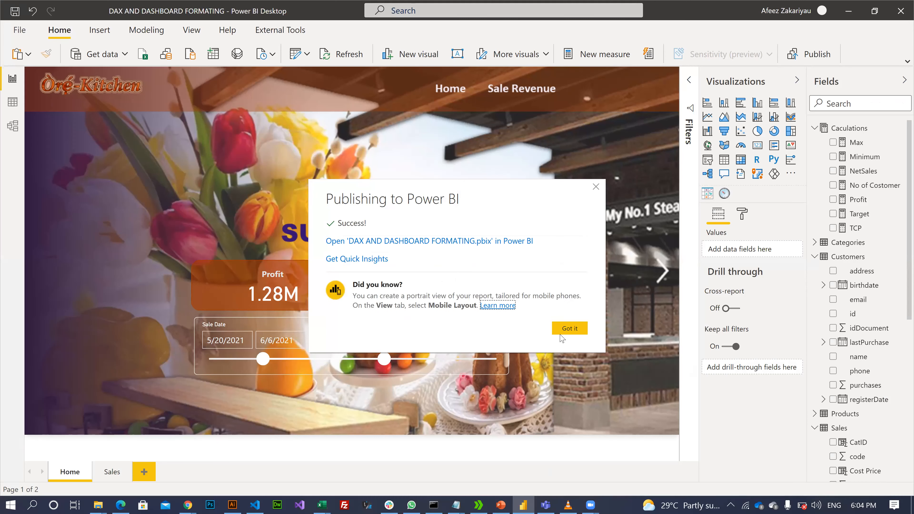
left_click(558, 332)
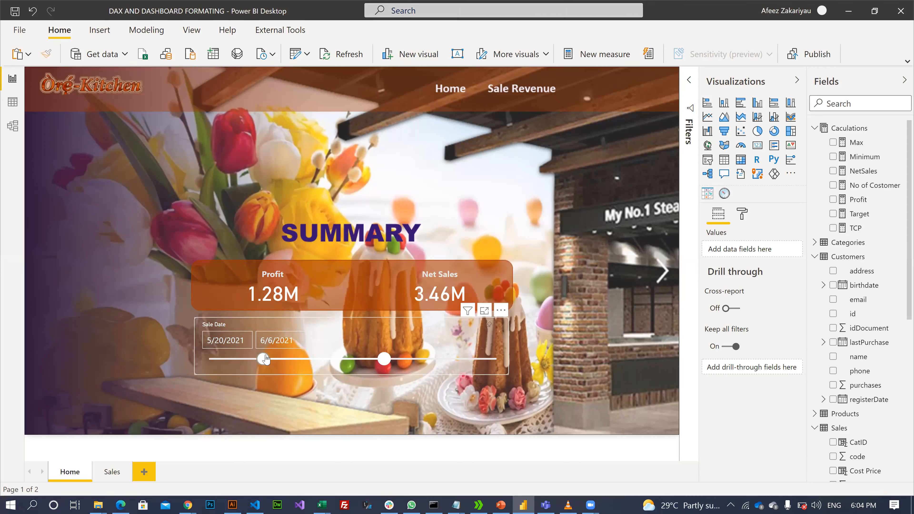
Step: On the Sales page, open the filter overlay, set Select Date to 5/21/2021 through 6/7/2021, and close the overlay
left_click(111, 472)
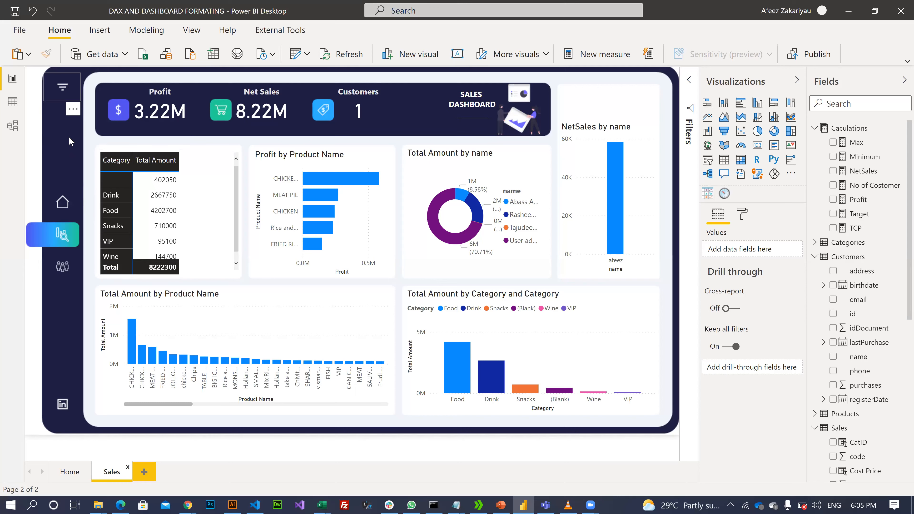
left_click(65, 89, "ctrl")
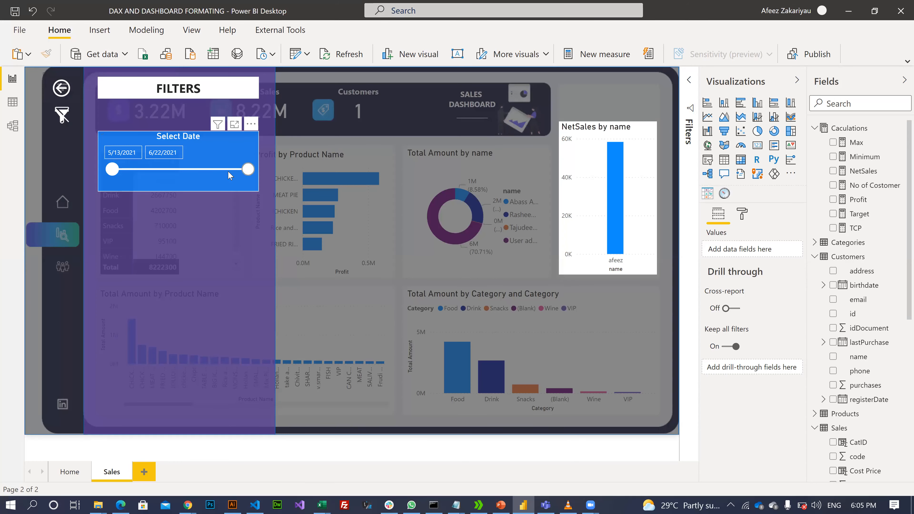
left_click_drag(104, 166, 156, 176)
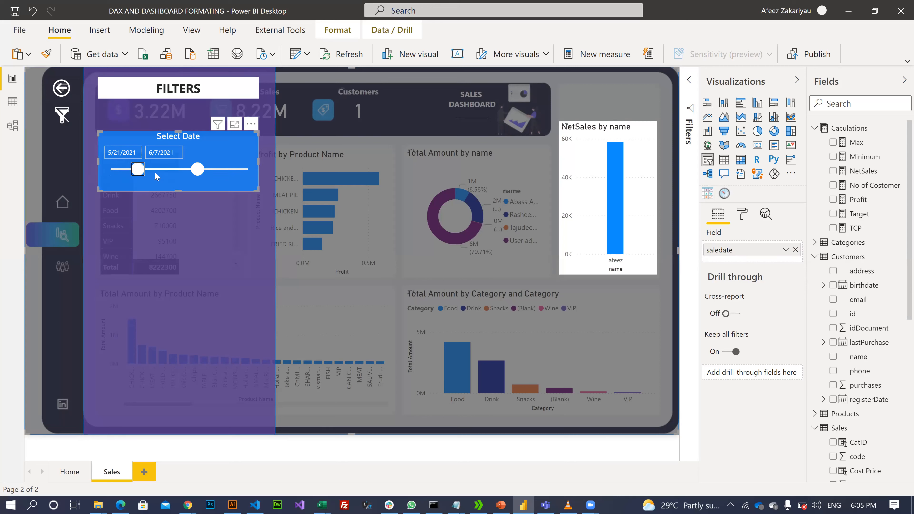
left_click(61, 95, "ctrl")
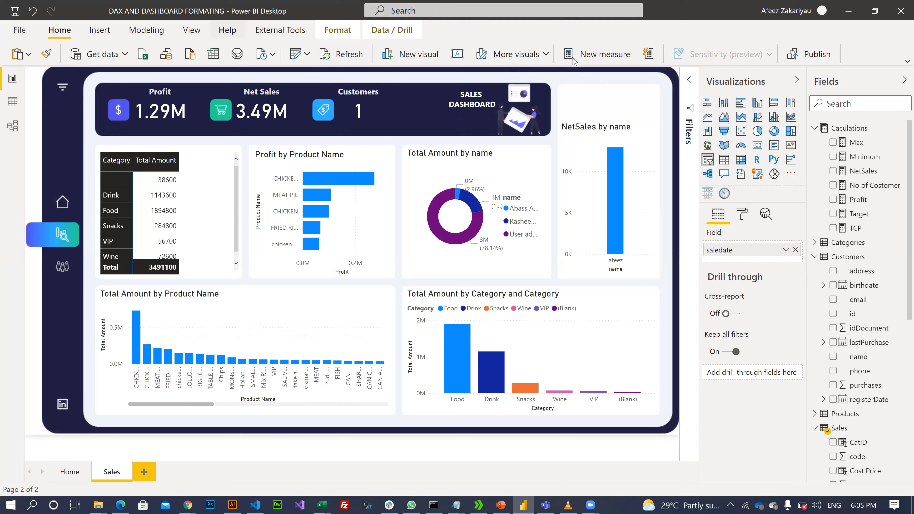
Step: Open the Selection pane and move the NetSales by name chart below Filter Pane in the layer order
key("alt+w")
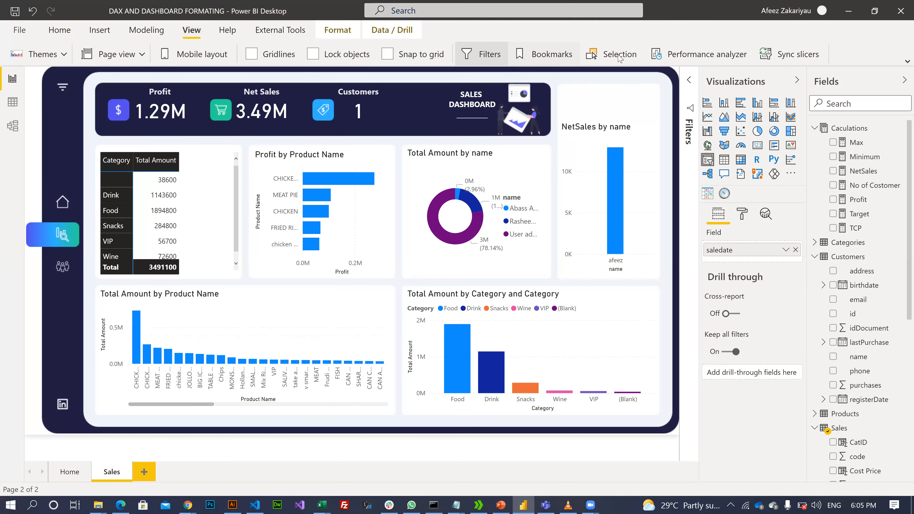
key("alt+F10")
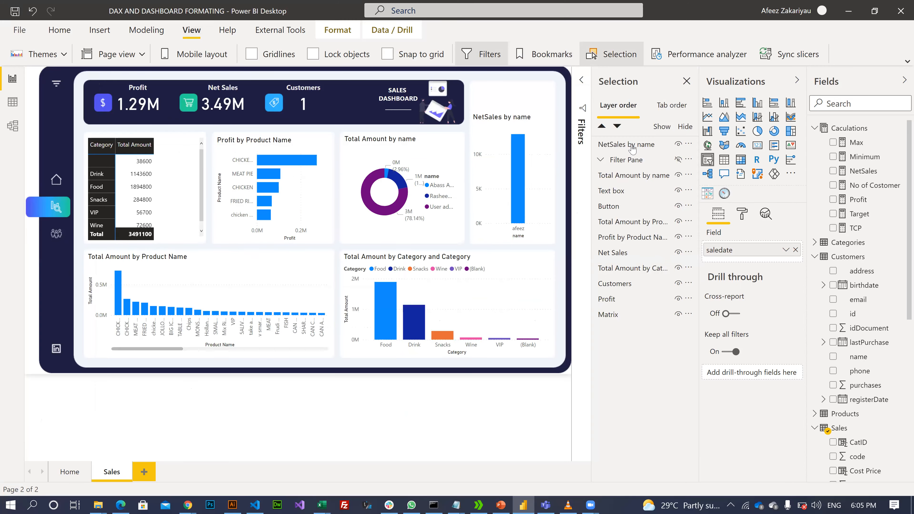
left_click_drag(632, 148, 602, 161)
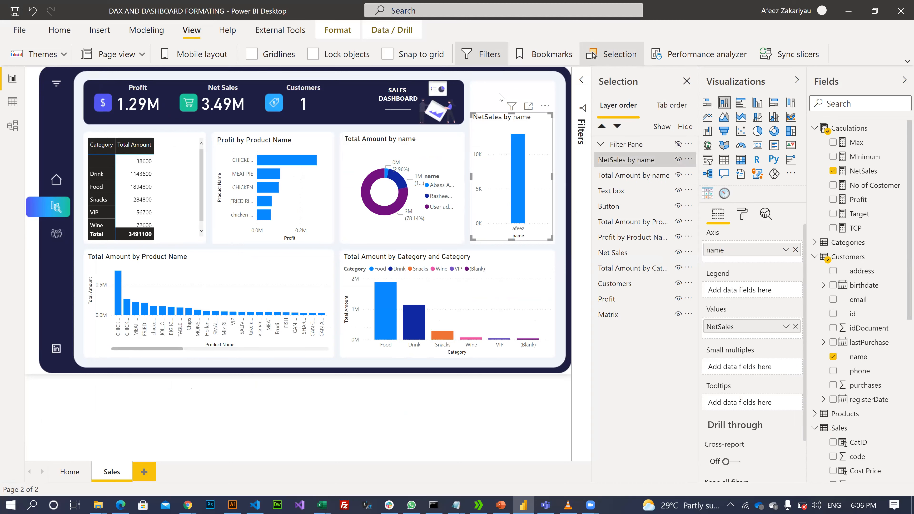
key("Escape")
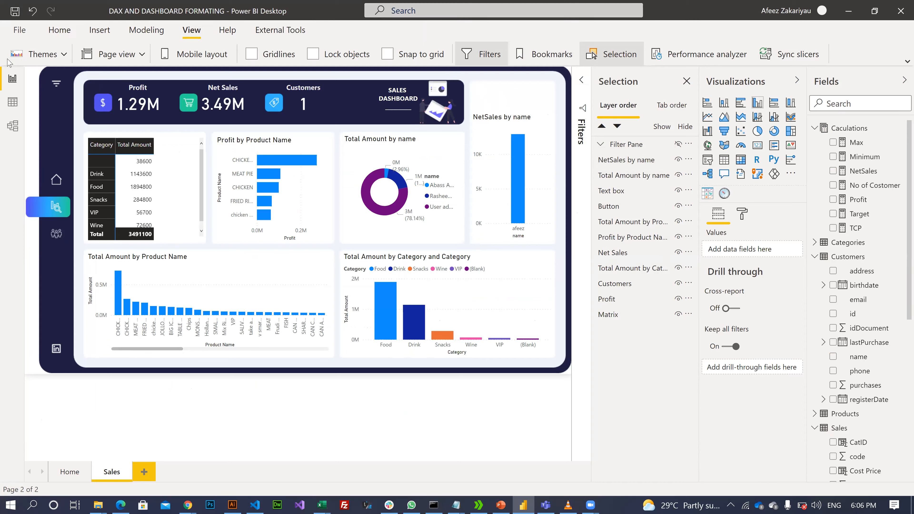
Step: Save the changes and republish the report to My workspace, replacing the existing dataset
left_click(805, 55)
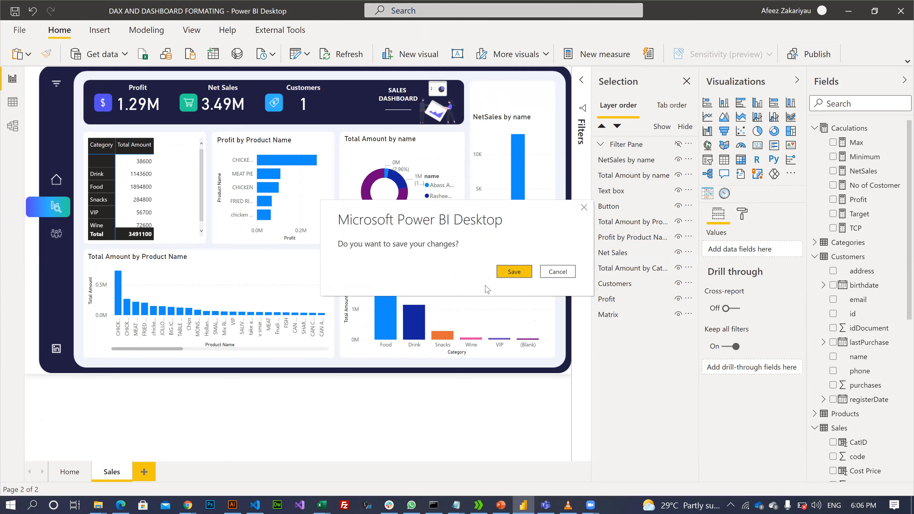
left_click(507, 272)
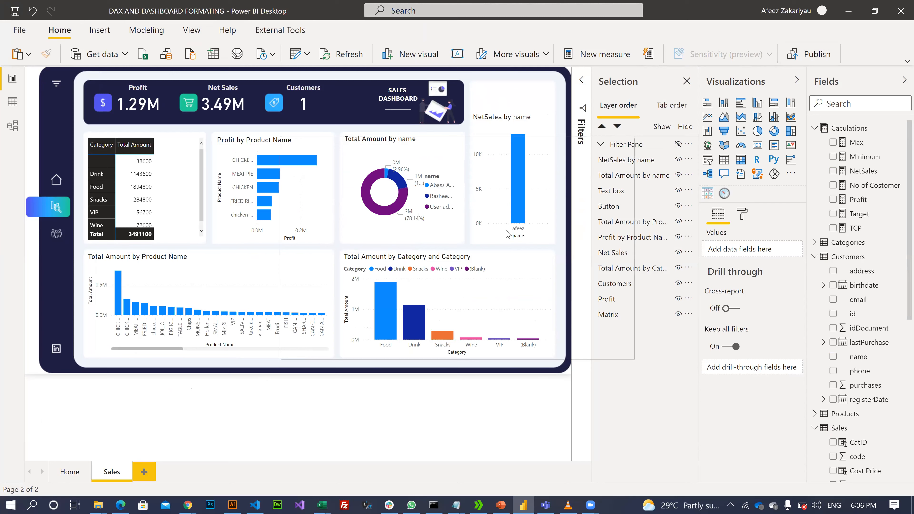
left_click(545, 341)
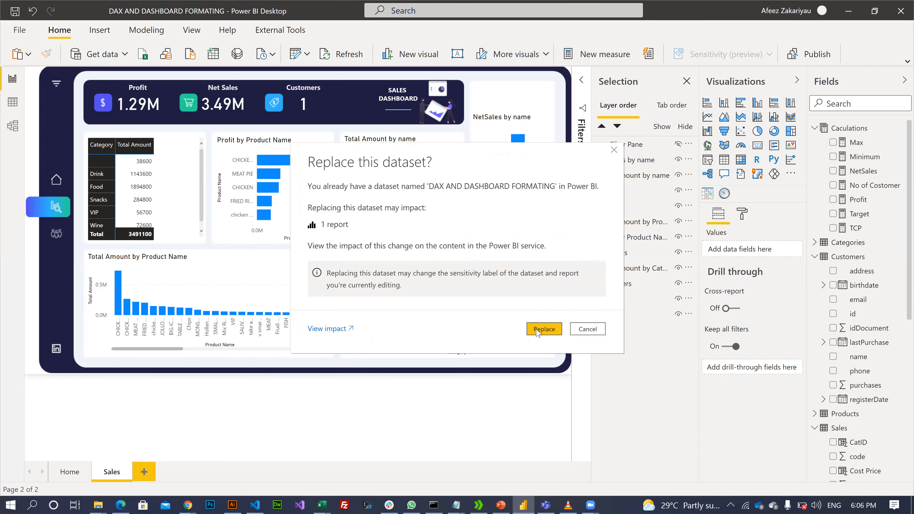
key("Return")
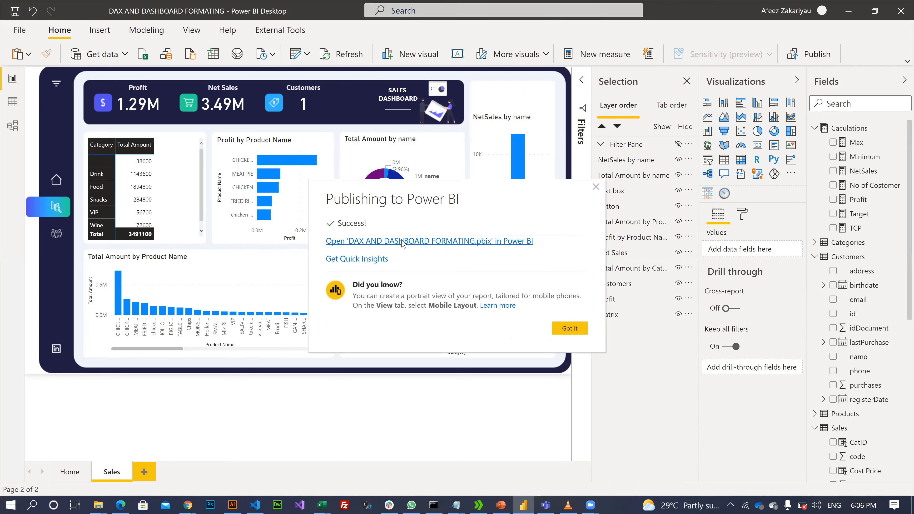
Step: Open the published DAX AND DASHBOARD FORMATING report in the Power BI service and clear the Sales page's date filter
left_click(402, 243)
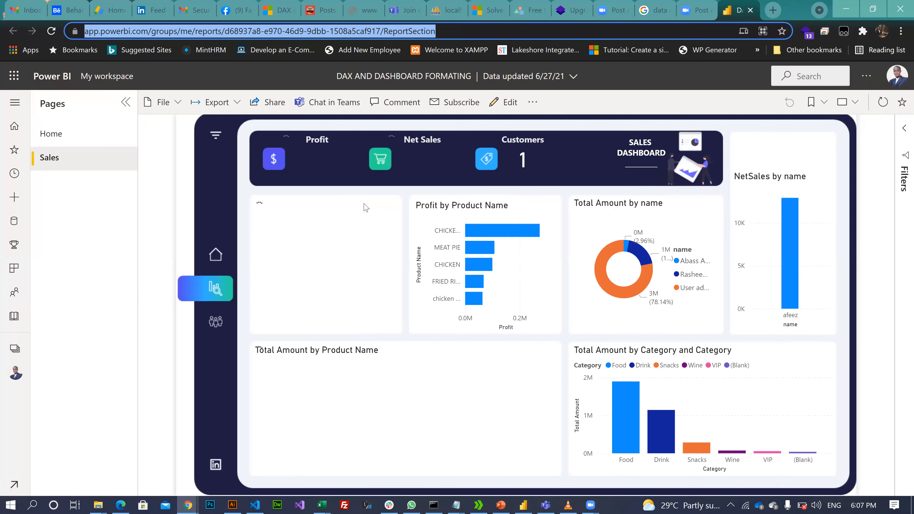
left_click(215, 139)
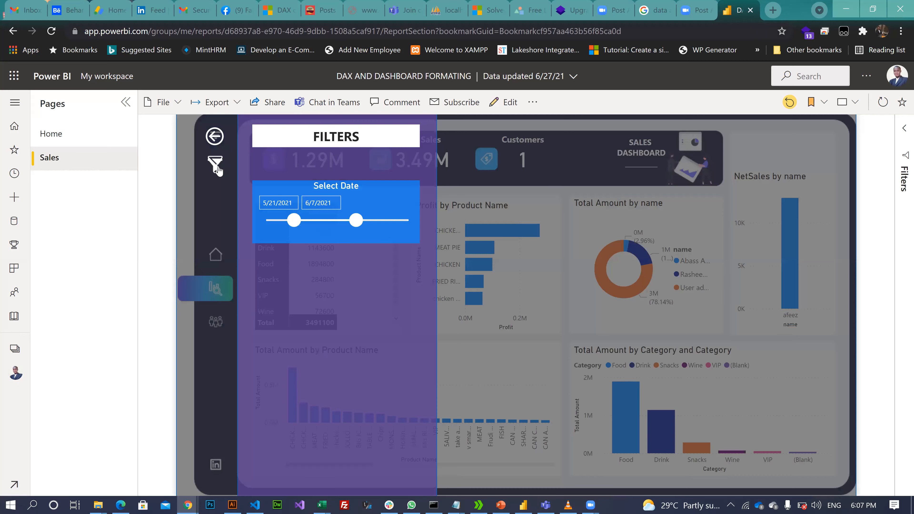
left_click(526, 251)
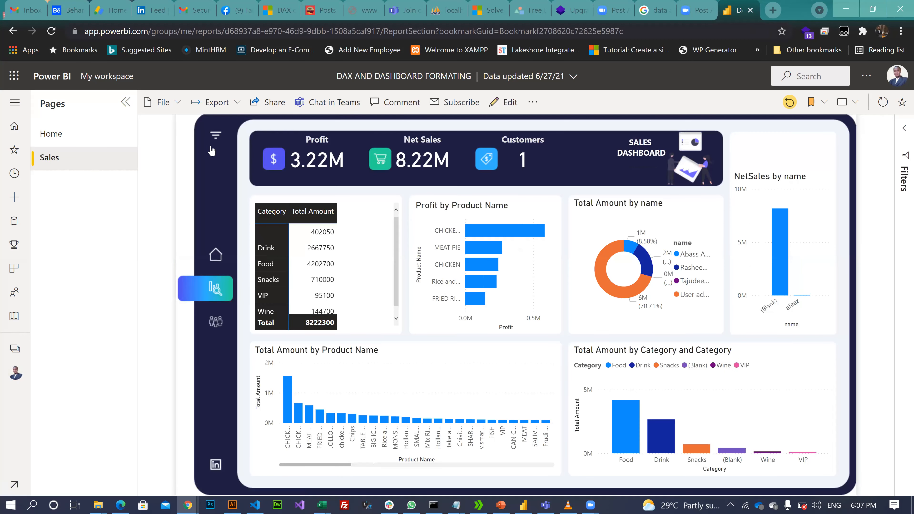
Step: Filter the published Sales page to dates 5/27/2021 through 6/10/2021 in the filter overlay, and close the overlay
left_click(204, 135)
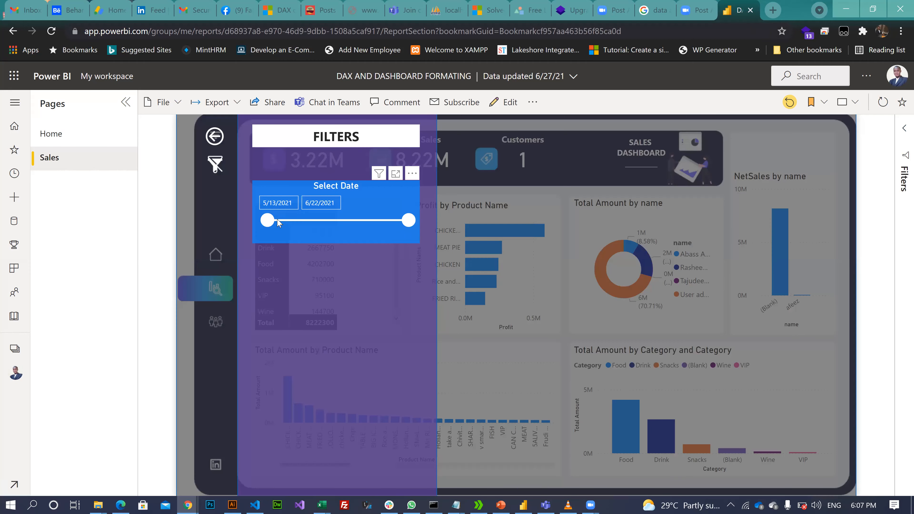
left_click_drag(409, 220, 367, 220)
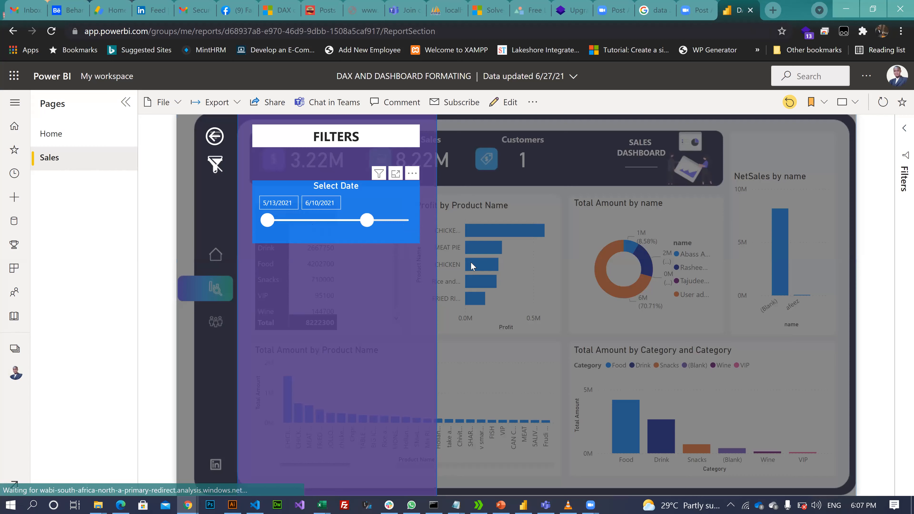
left_click_drag(267, 220, 317, 220)
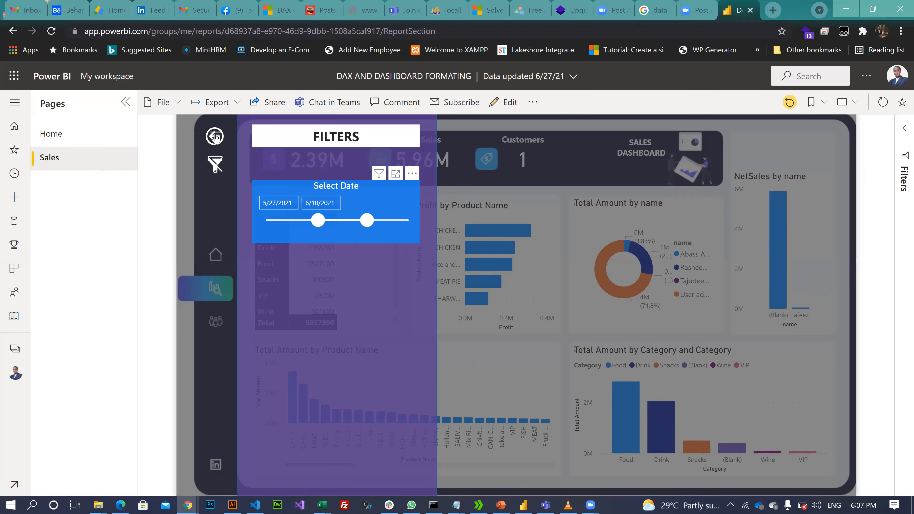
left_click(687, 136)
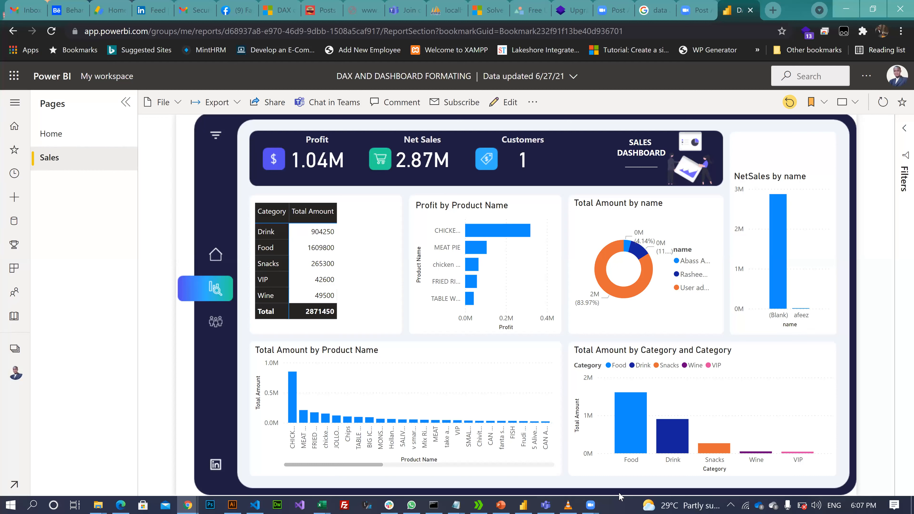
Step: Switch to Power BI Desktop and place a copy of the Sales page's filter button over the sidebar's home icon
left_click(522, 505)
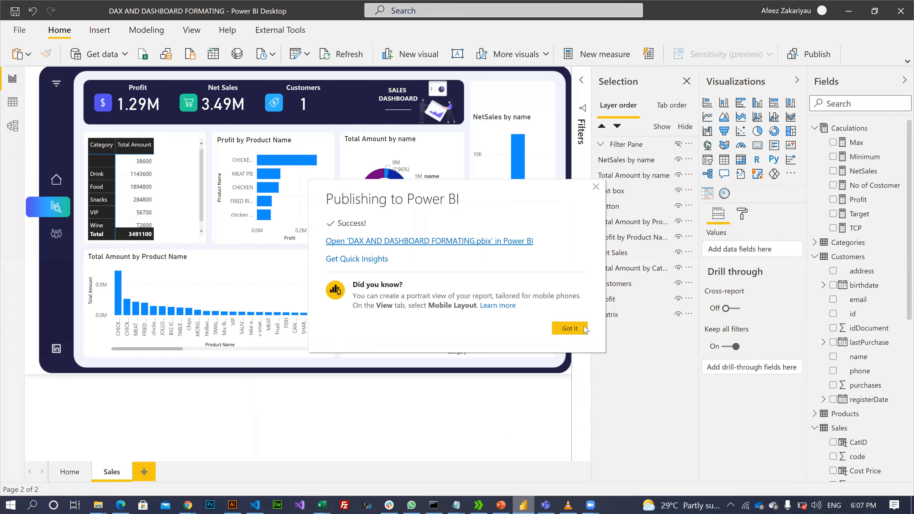
left_click(63, 85)
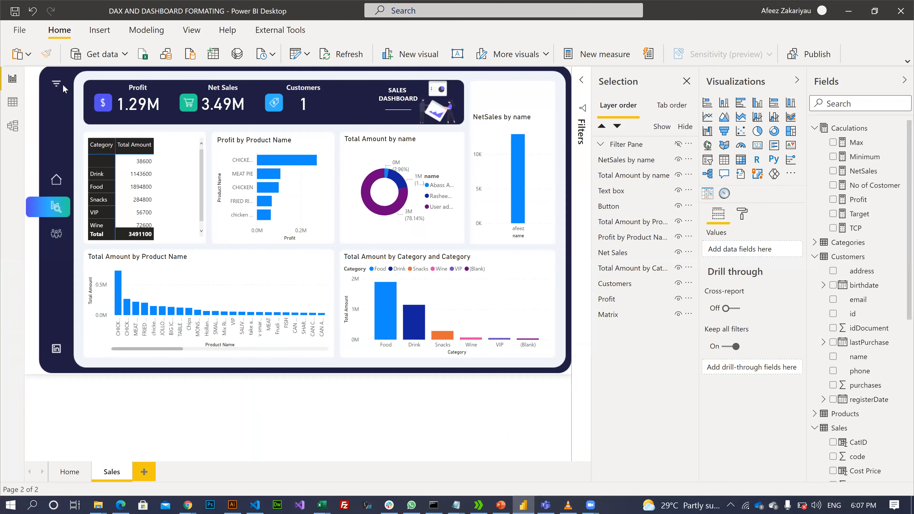
left_click(59, 86)
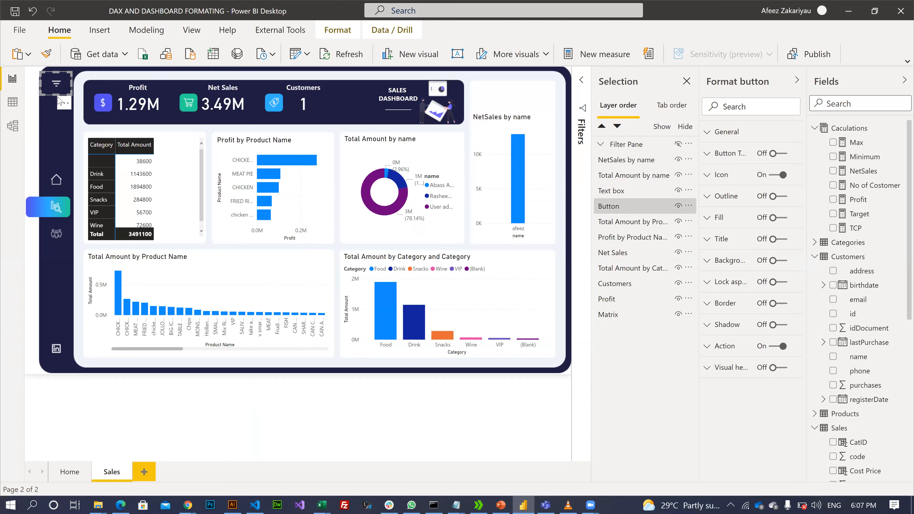
left_click_drag(65, 78, 69, 82)
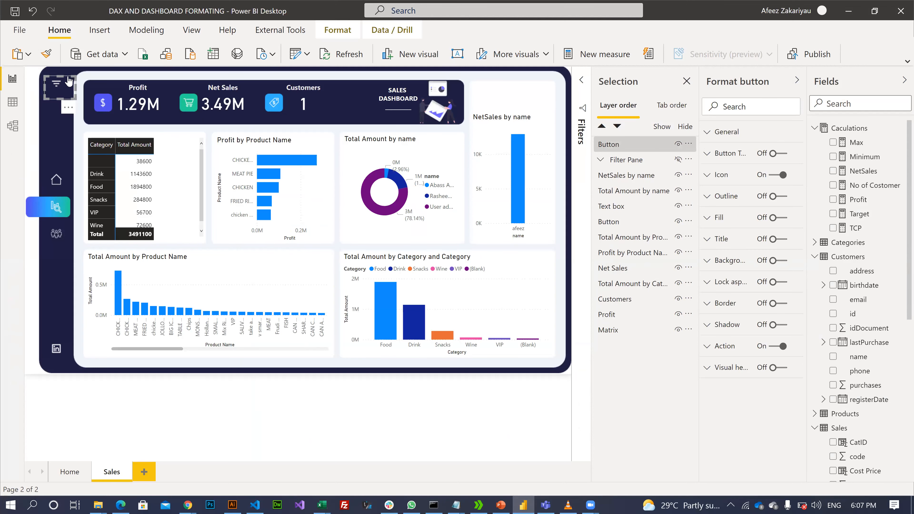
mouse_move(68, 163)
left_mouse_down()
mouse_move(63, 175)
mouse_move(57, 166)
left_mouse_up()
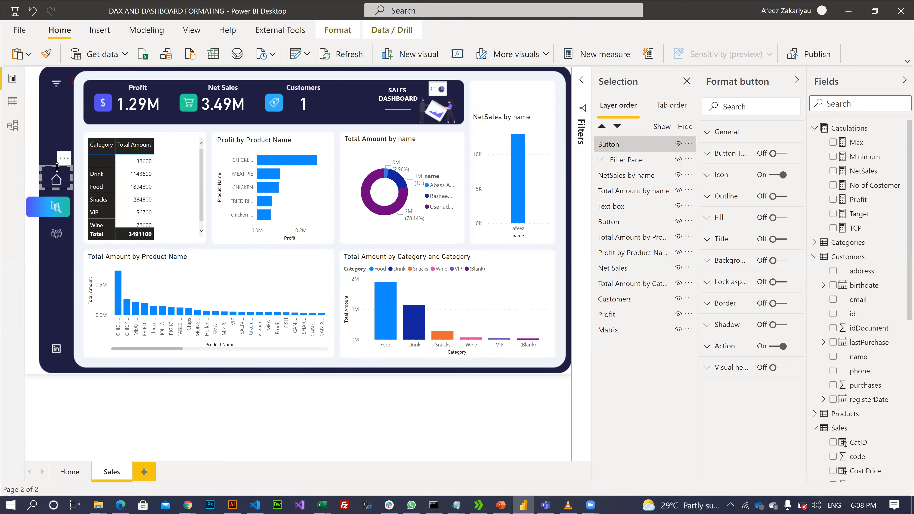
Step: Set the action of the button over the home icon to Page navigation with Home as the destination
left_click(57, 87)
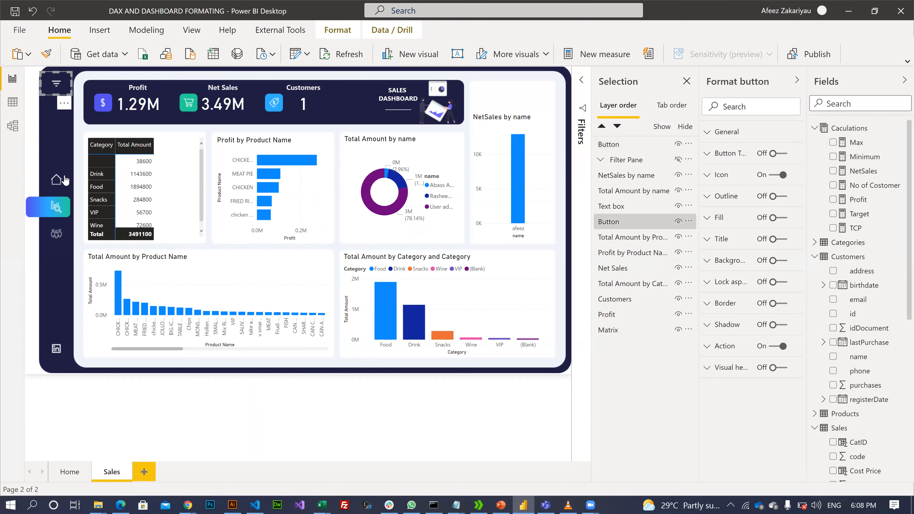
left_click(54, 187)
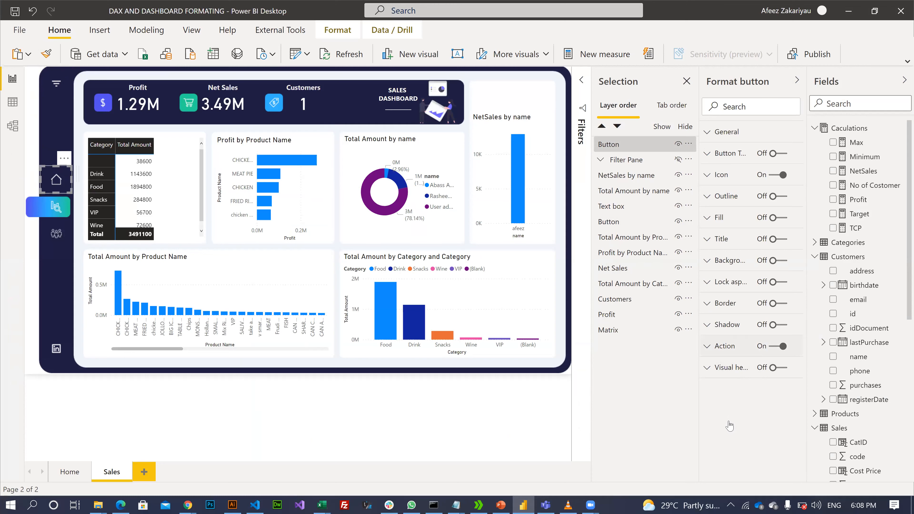
left_click(738, 418)
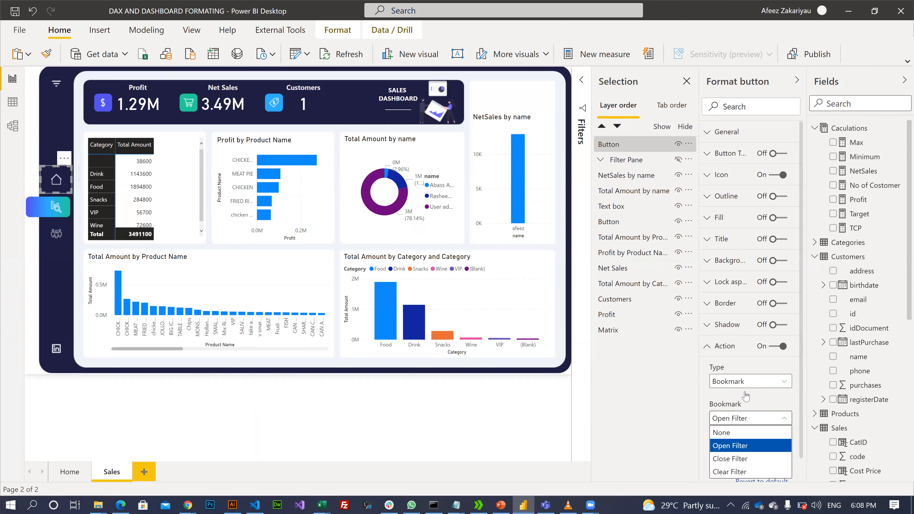
left_click(741, 382)
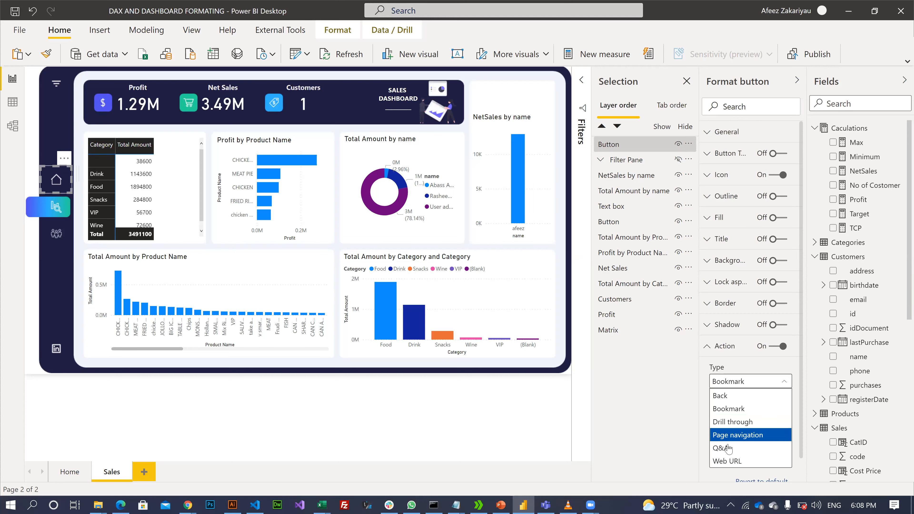
left_click(728, 435)
left_click(741, 418)
left_click(719, 437)
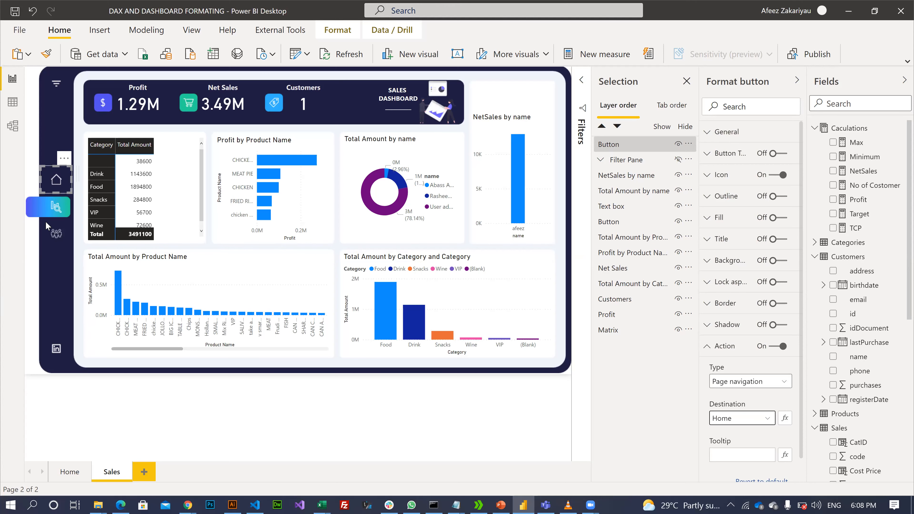
left_click(49, 128)
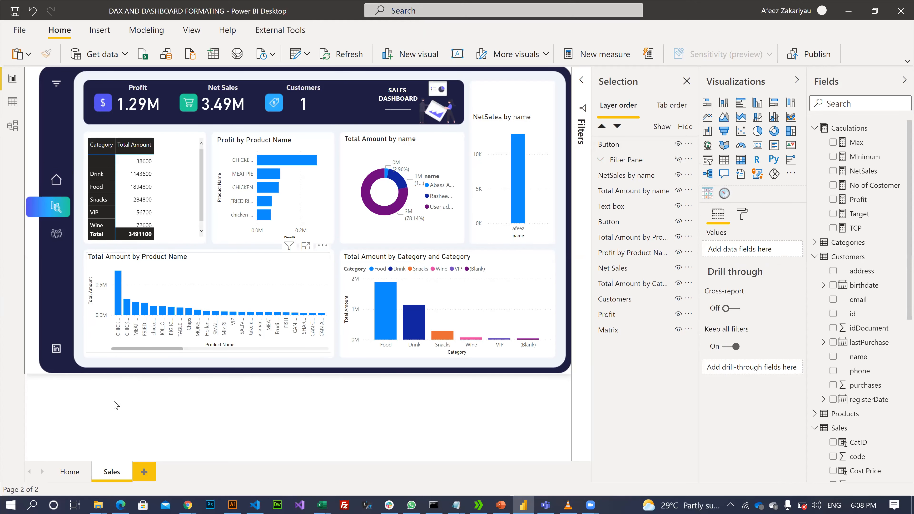
Step: Duplicate the home icon's button and place the copy over the LinkedIn icon in the Sales page sidebar
left_click(58, 185)
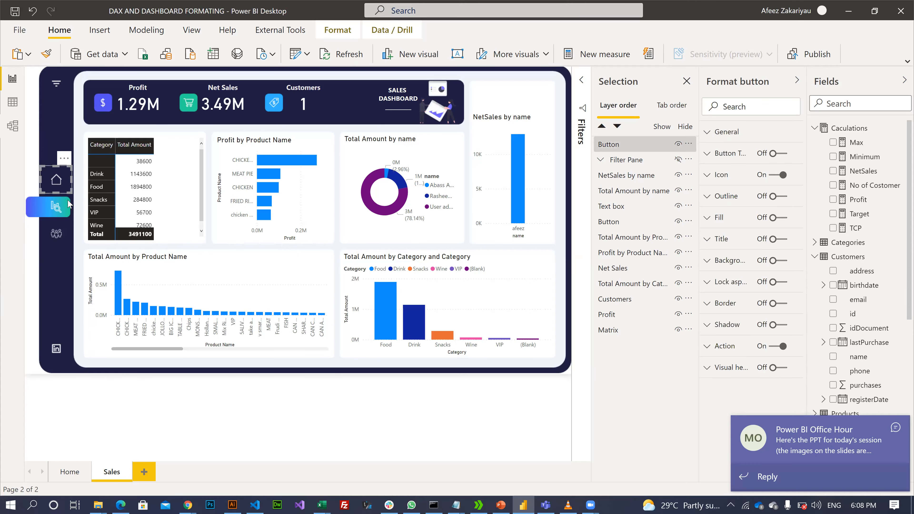
left_click(50, 334)
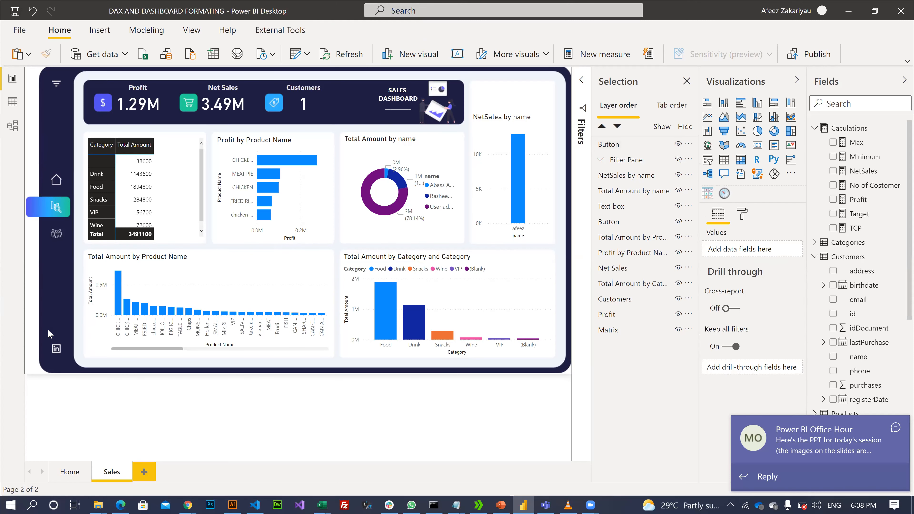
left_click(56, 182)
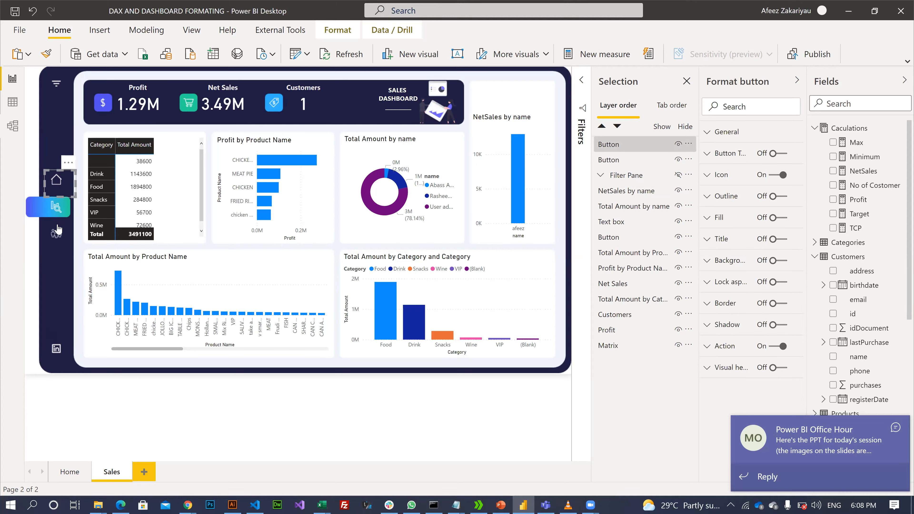
left_click_drag(69, 258, 63, 362)
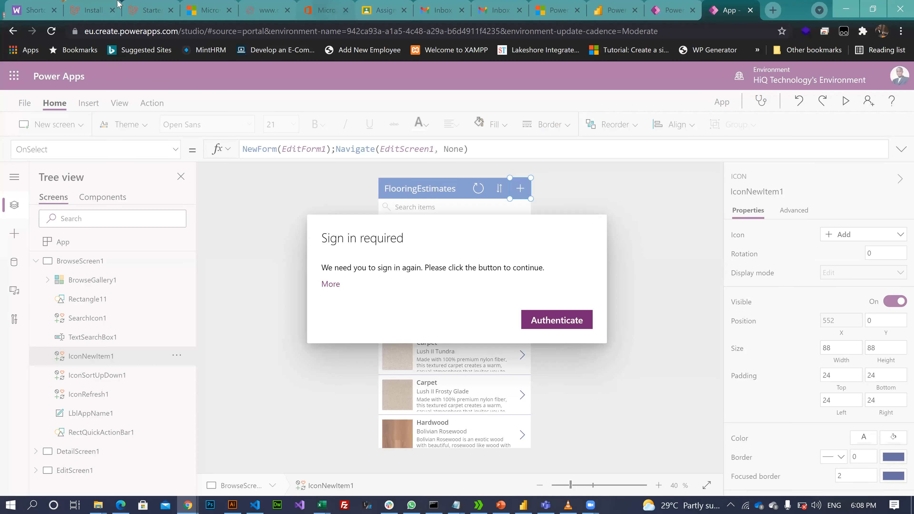
Step: Switch to the browser, open the LinkedIn profile page in a new tab, and copy its address
key("ctrl+t")
type("li")
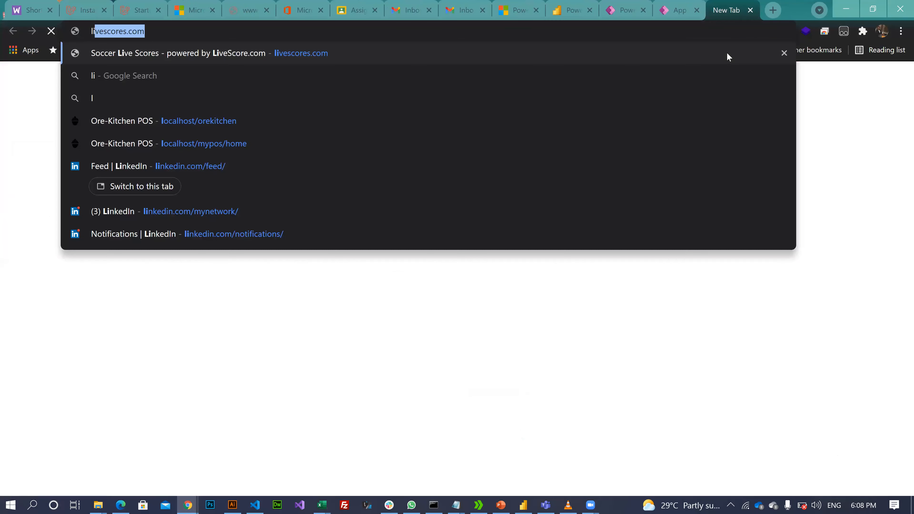
type("nkedin")
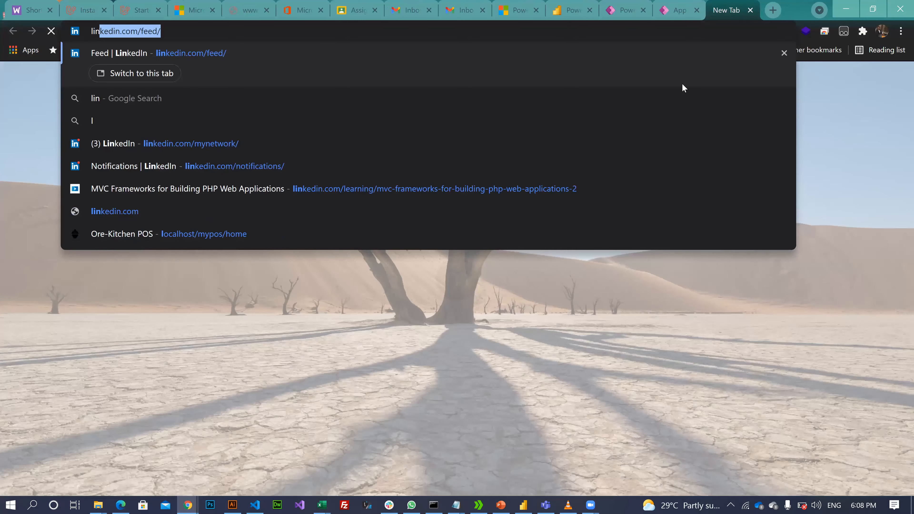
key("Return")
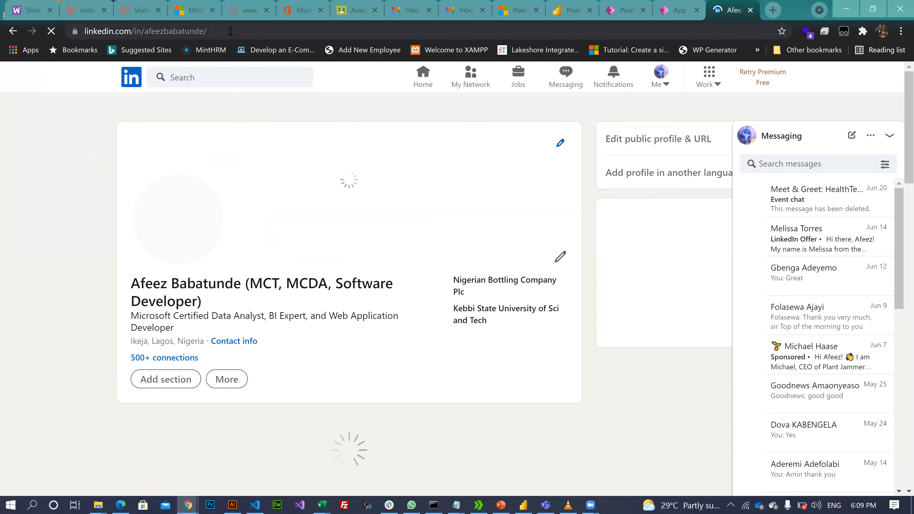
left_click(231, 30)
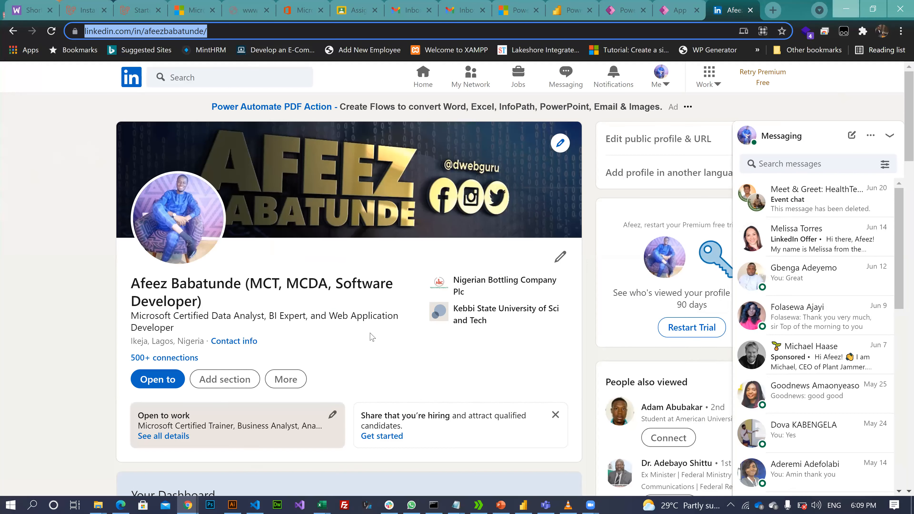
Step: Return to Power BI Desktop and set the LinkedIn icon button's action to Web URL with the copied profile address
key("alt+Tab")
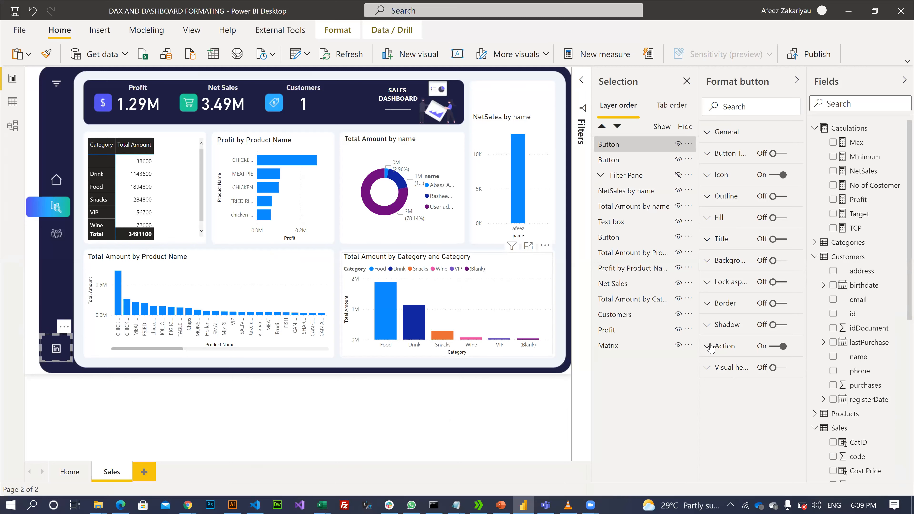
left_click(734, 347)
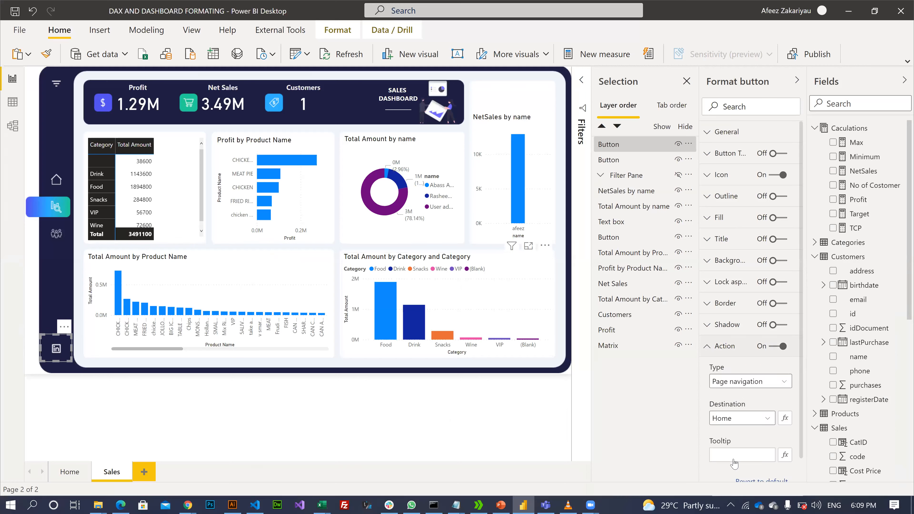
left_click(734, 381)
left_click(734, 459)
left_click(721, 419)
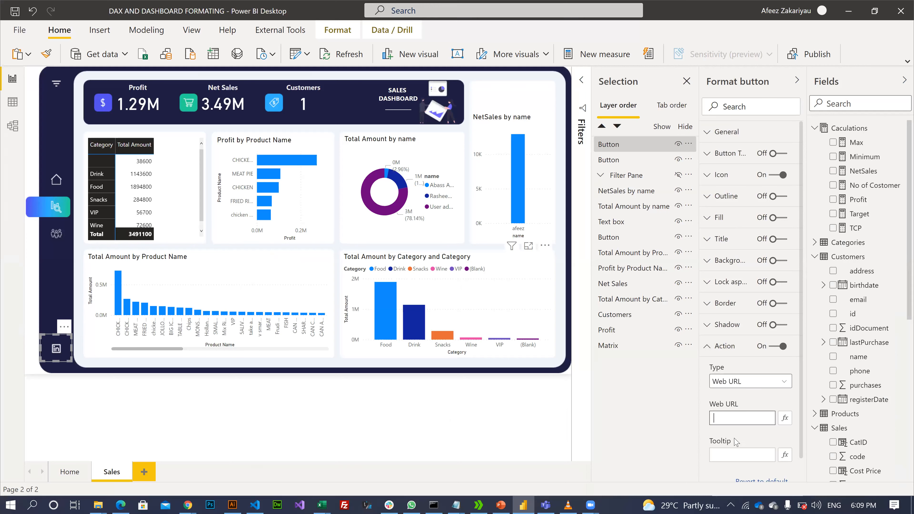
key("ctrl+v")
left_click(124, 380)
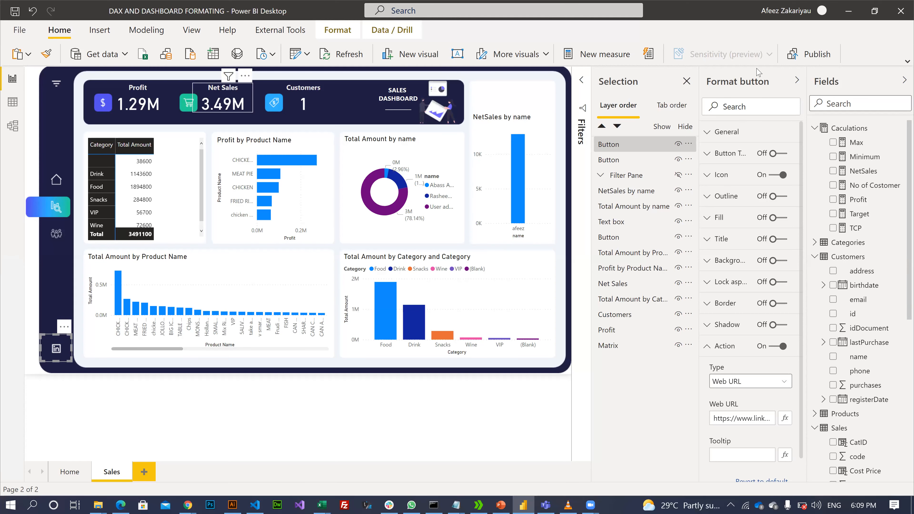
left_click(50, 268)
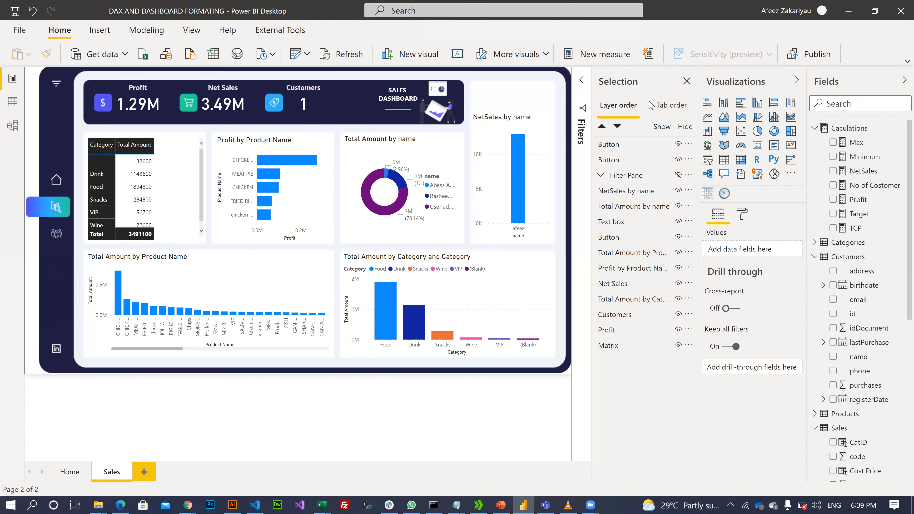
Step: Save the button changes and republish the report to My workspace, replacing the existing dataset
left_click(802, 55)
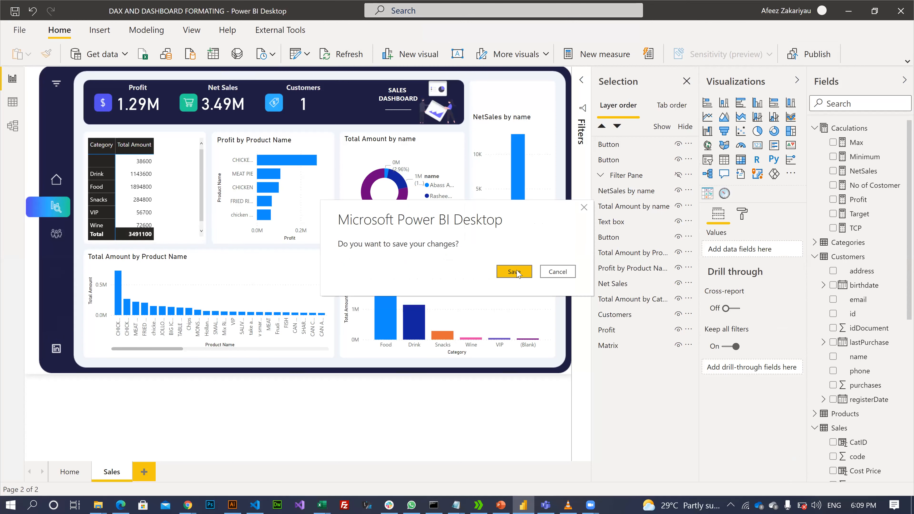
left_click(515, 272)
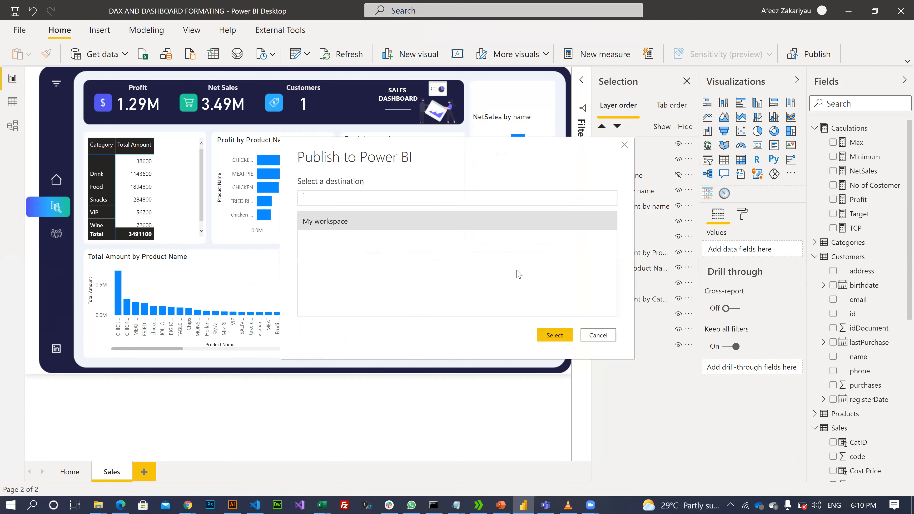
left_click(547, 338)
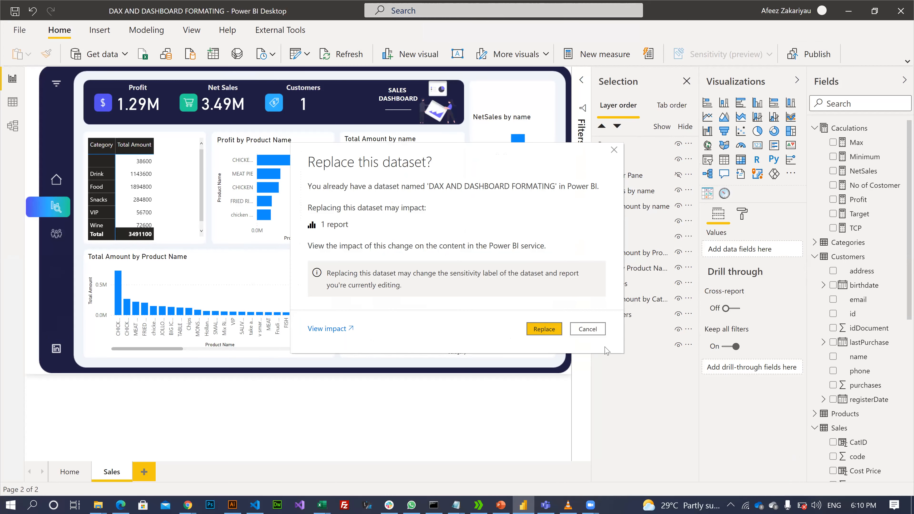
left_click(544, 329)
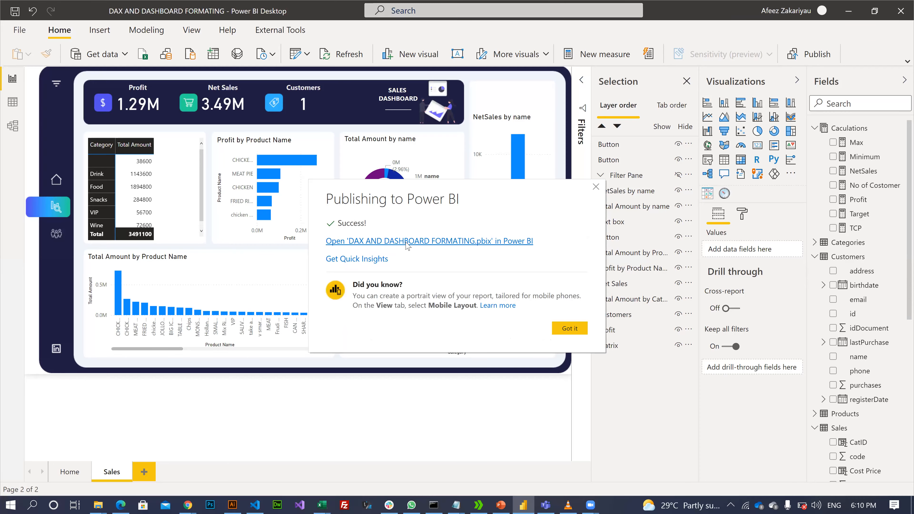
Step: Open the republished report in the Power BI service and clear the date filter from the Sales page's filter overlay
left_click(407, 241)
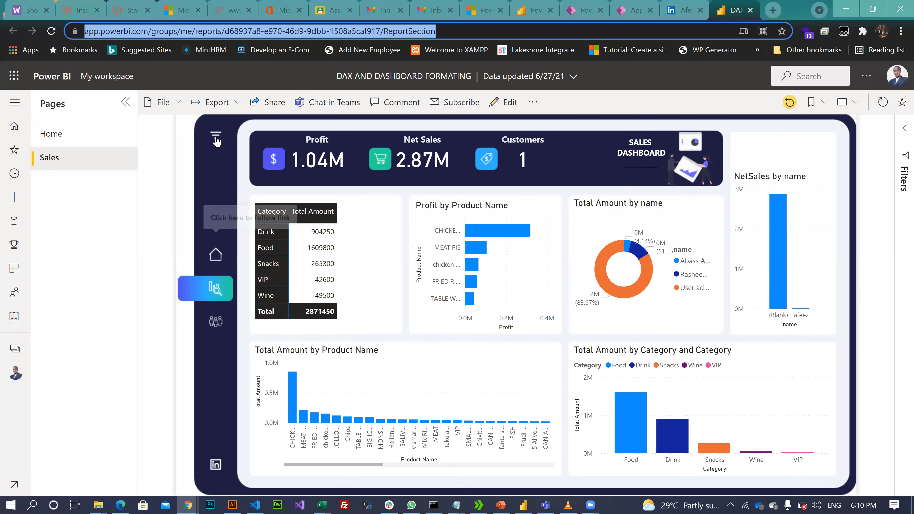
left_click(216, 138)
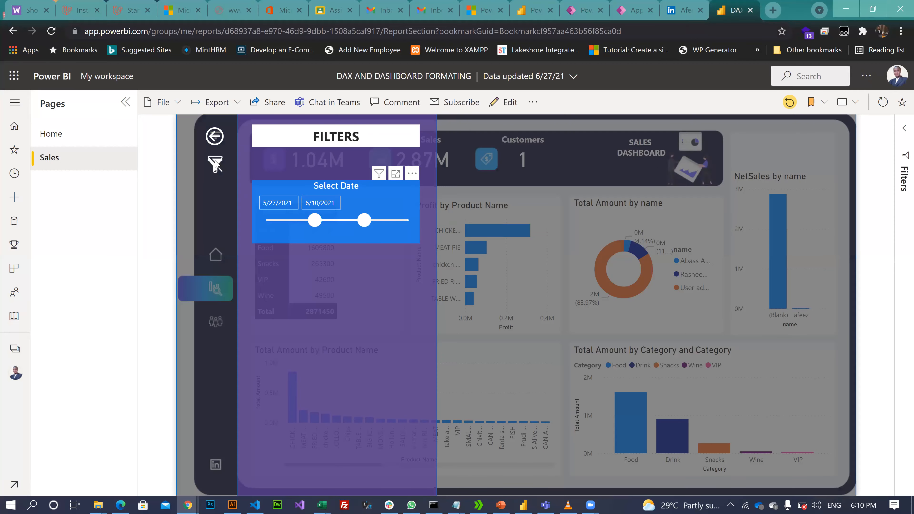
left_click(215, 165)
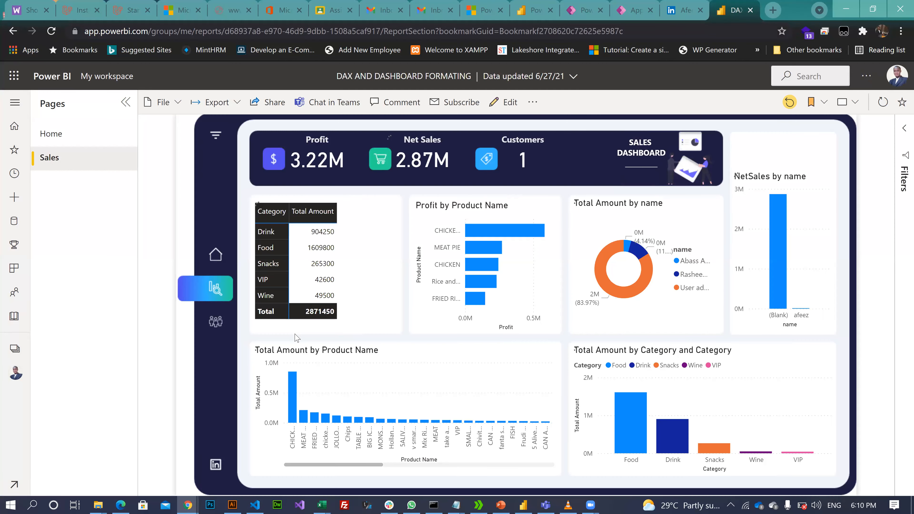
Step: Go to the Home page with the sidebar's home button and extend the Sale Date range's end to 6/22/2021
left_click(217, 256)
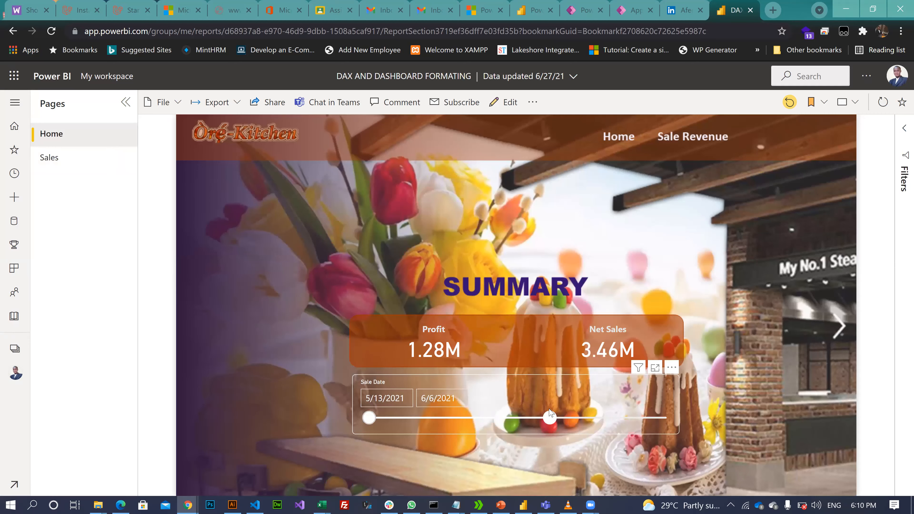
left_click(553, 422)
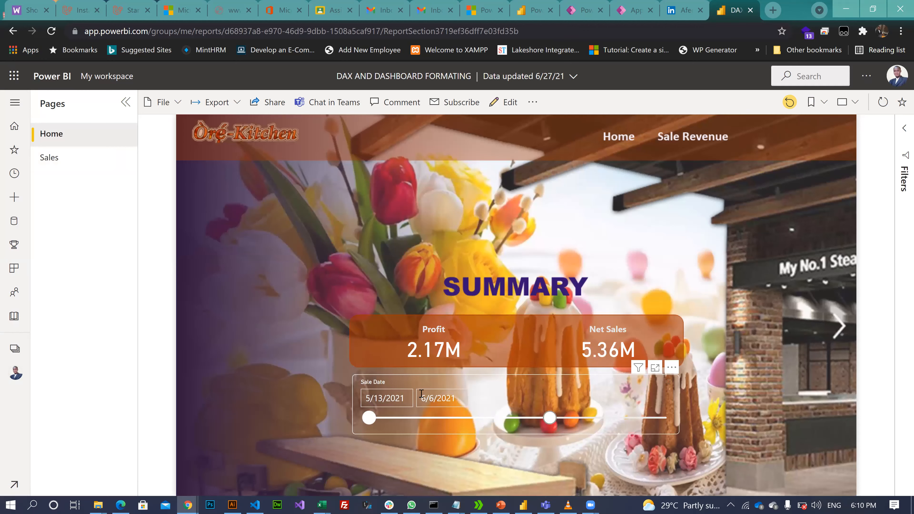
left_click(687, 137)
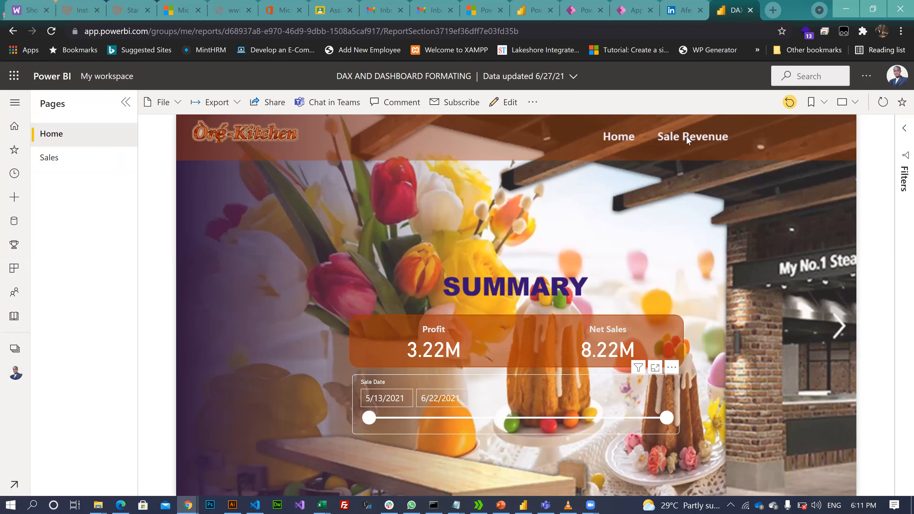
Step: Return to the Sales page through the Sale Revenue link and test its LinkedIn button
left_click(686, 137)
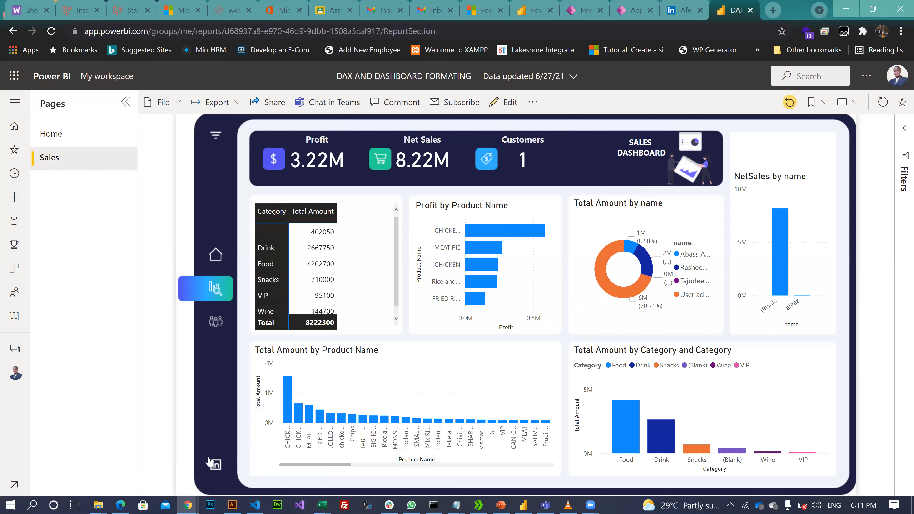
left_click(215, 465)
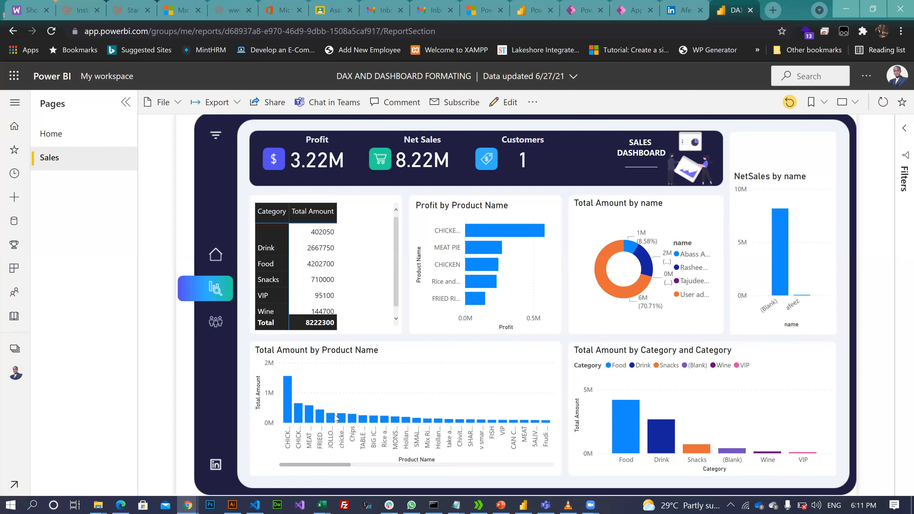
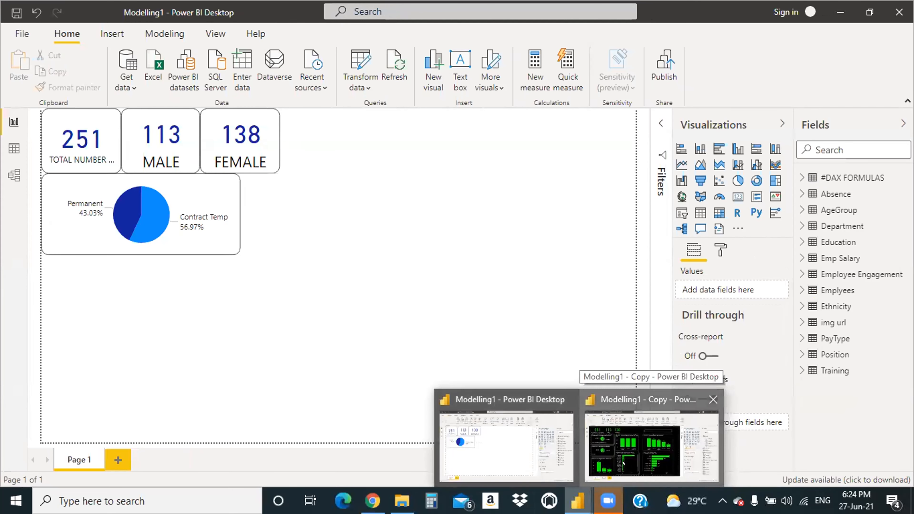
Step: Examine the finished dark dashboard in the Modelling1 - Copy report as a reference and return to the Modelling1 report
left_click(614, 463)
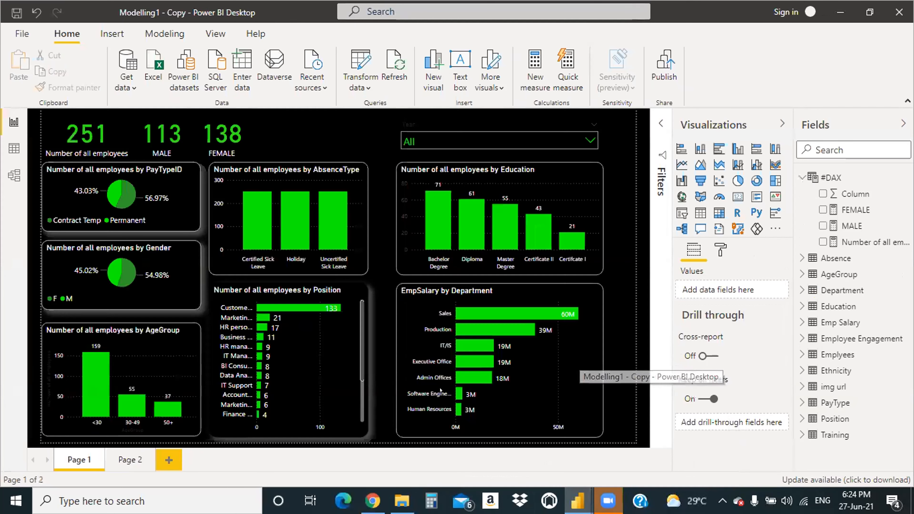
left_click(130, 459)
left_click(67, 462)
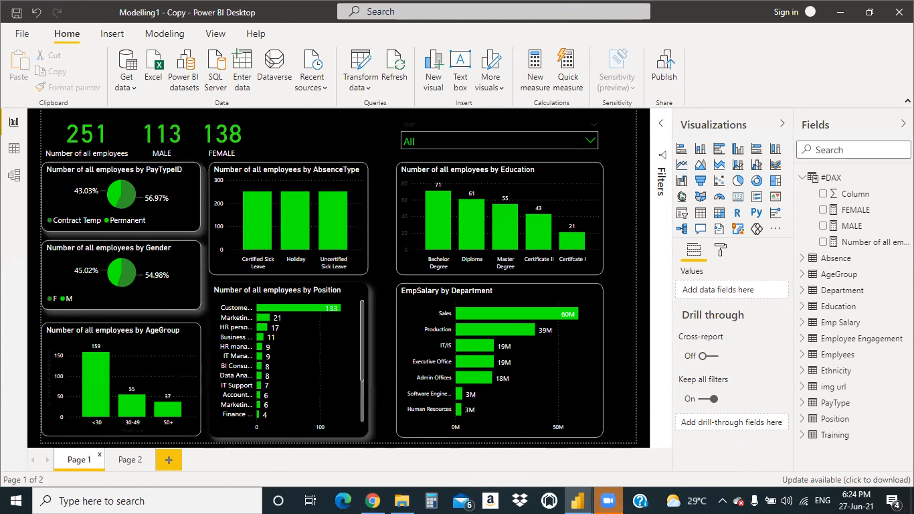
mouse_move(577, 501)
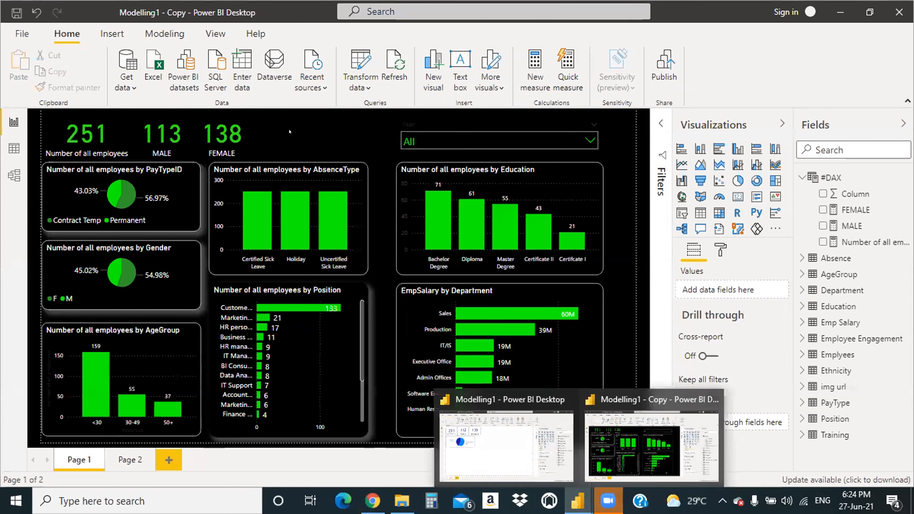
left_click(592, 452)
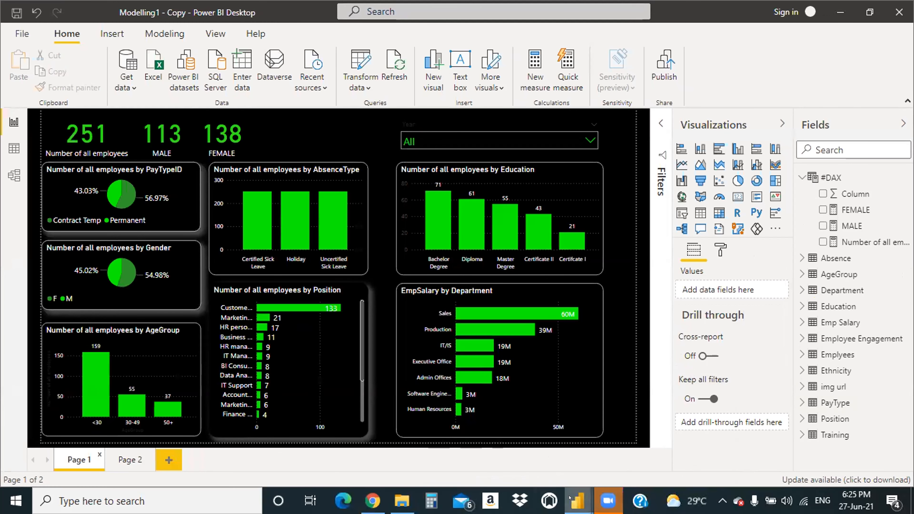
left_click(515, 411)
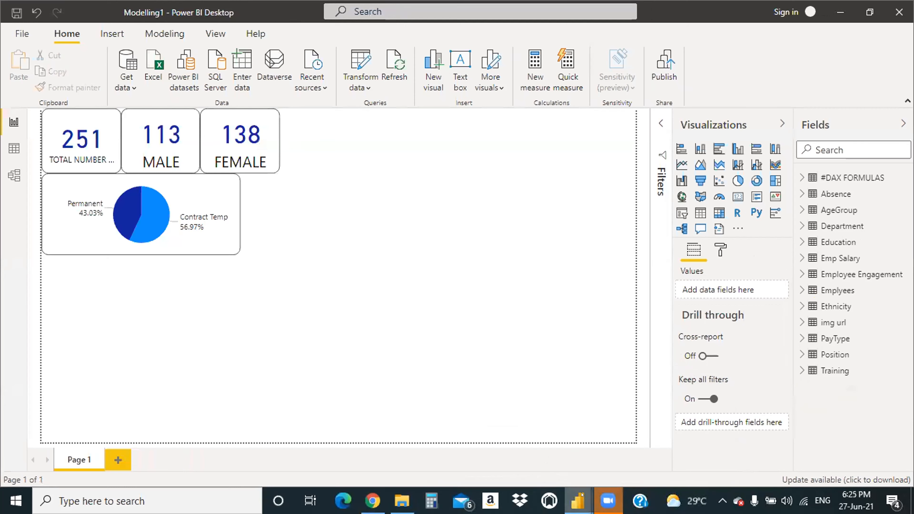
mouse_move(577, 501)
left_click(614, 434)
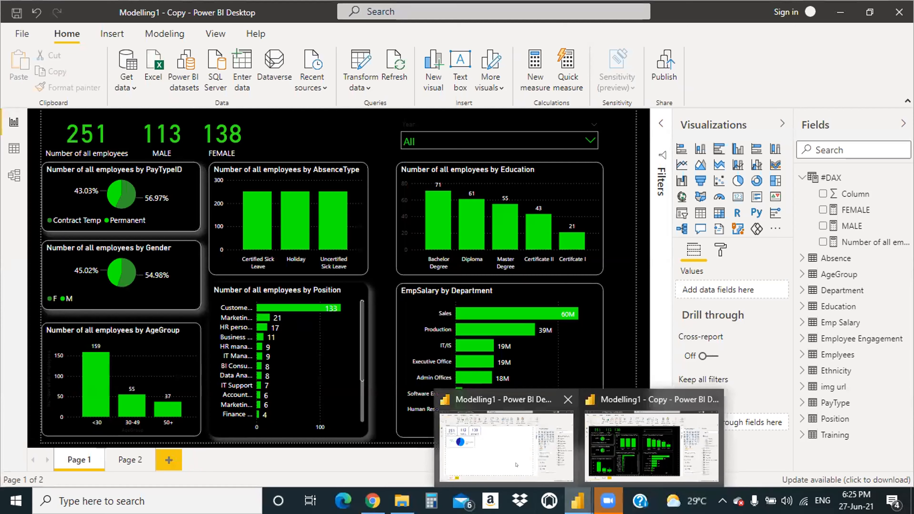
left_click(516, 464)
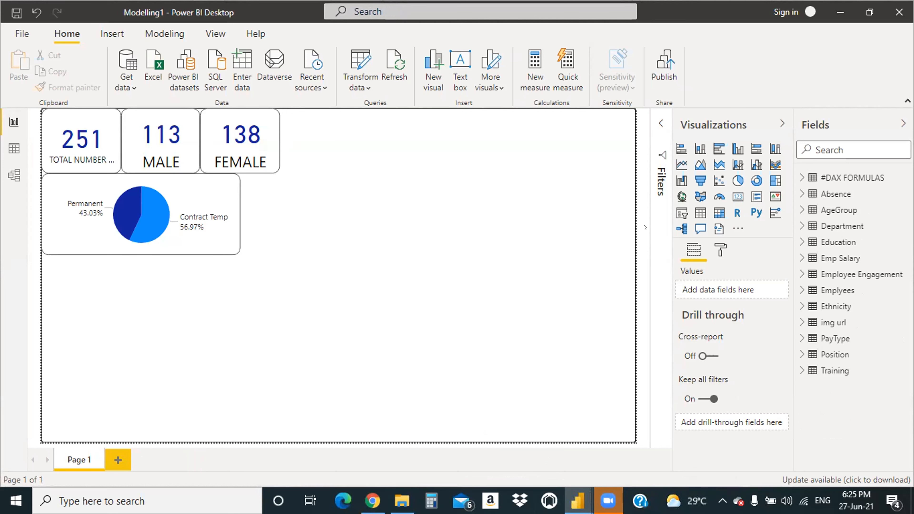
Step: Set the report page's wallpaper color to black
left_click(720, 247)
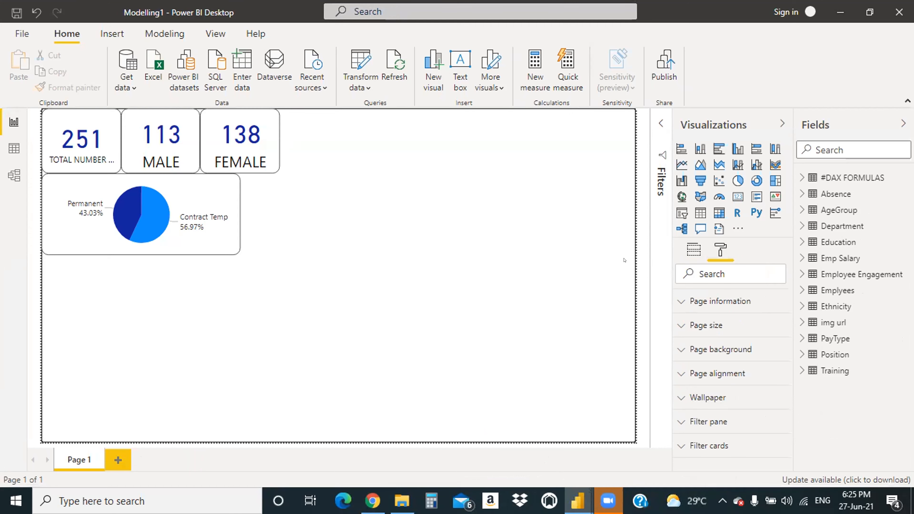
left_click(680, 398)
scroll(697, 324, "down", 4)
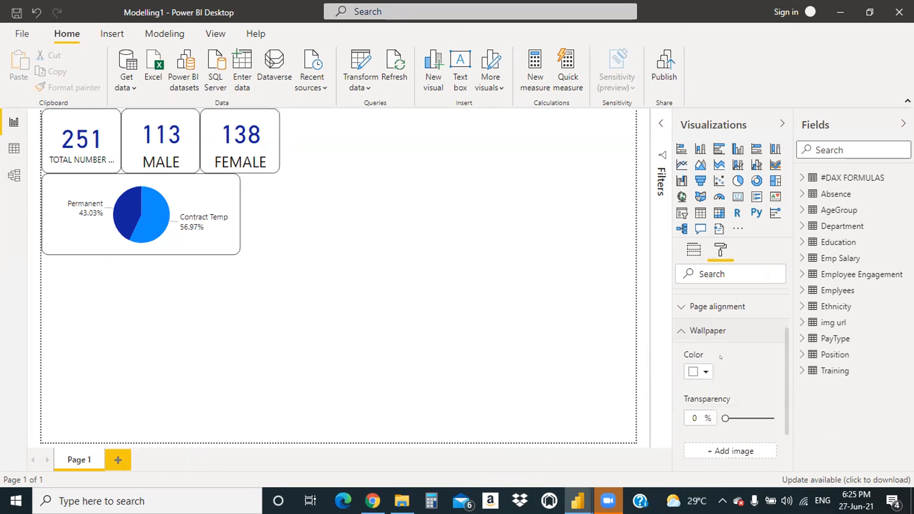
left_click(702, 309)
left_click(724, 242)
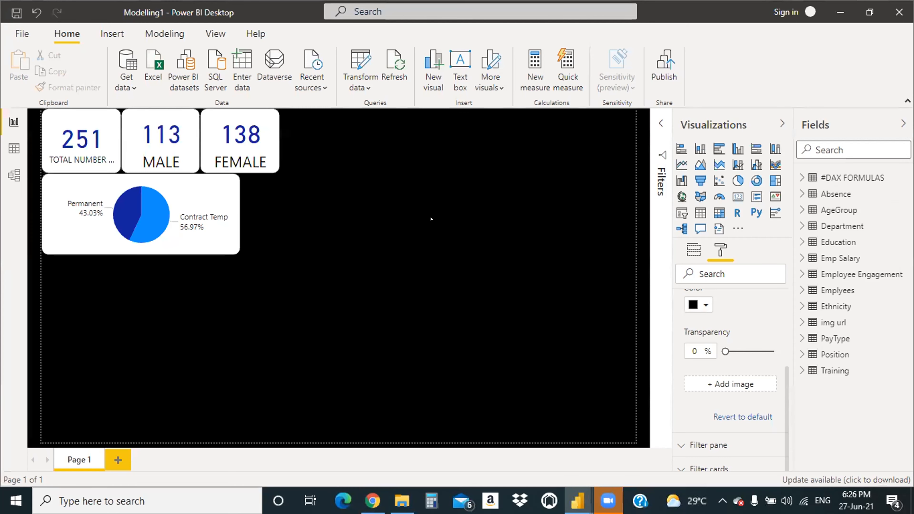
Step: Set the background color of the total number of employees card to black
left_click(78, 121)
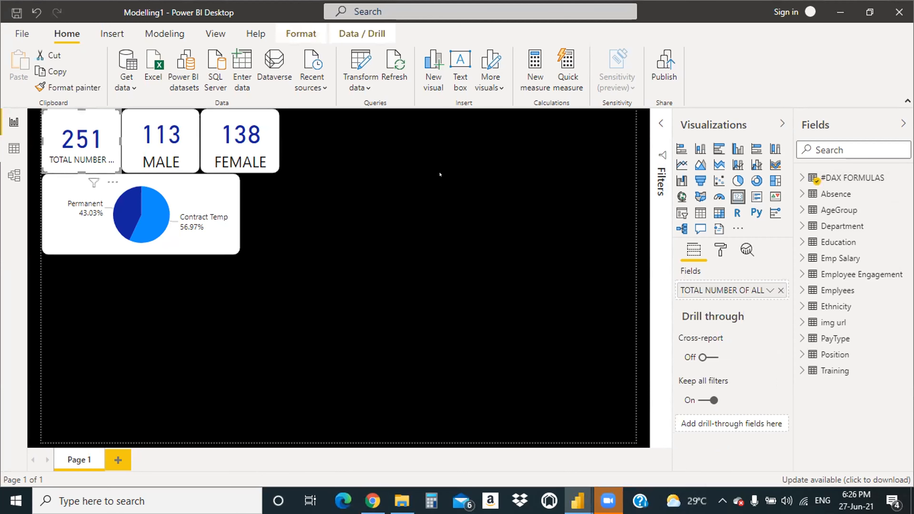
left_click(720, 249)
scroll(740, 346, "down", 3)
scroll(741, 346, "down", 1)
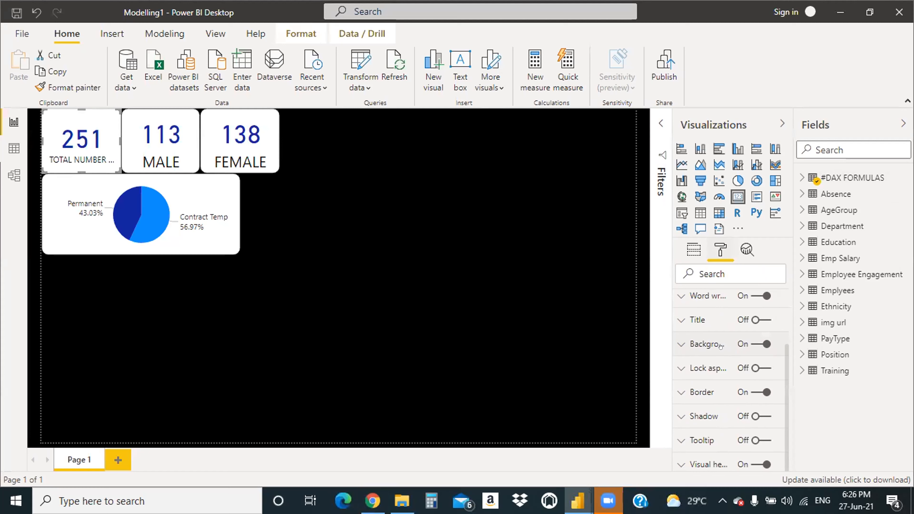
left_click(678, 346)
left_click(705, 382)
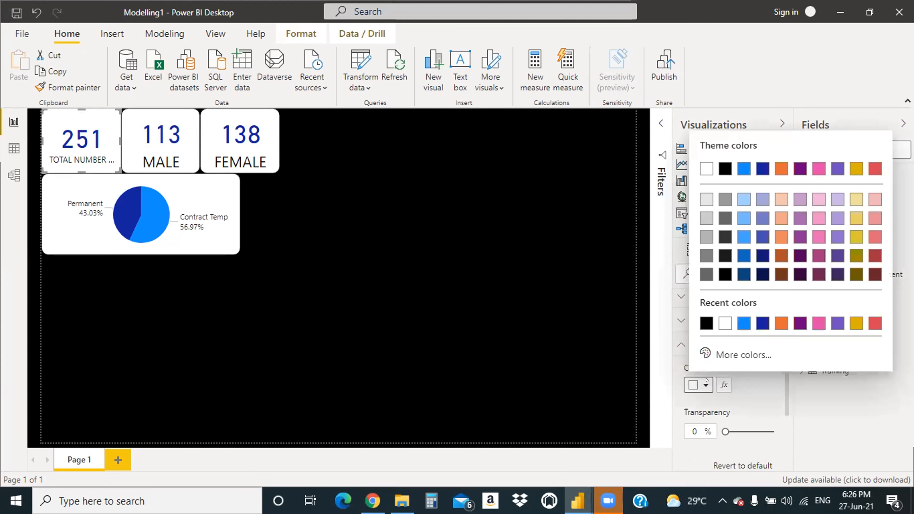
left_click(705, 323)
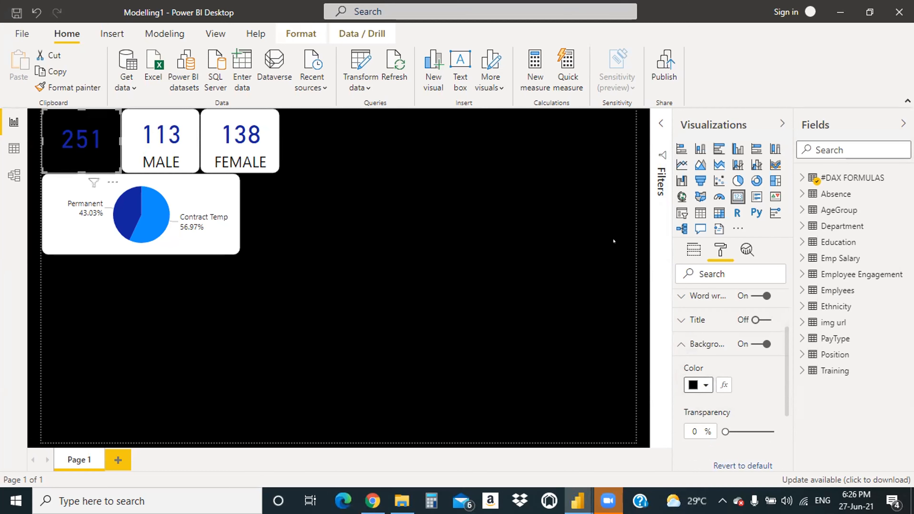
left_click(678, 345)
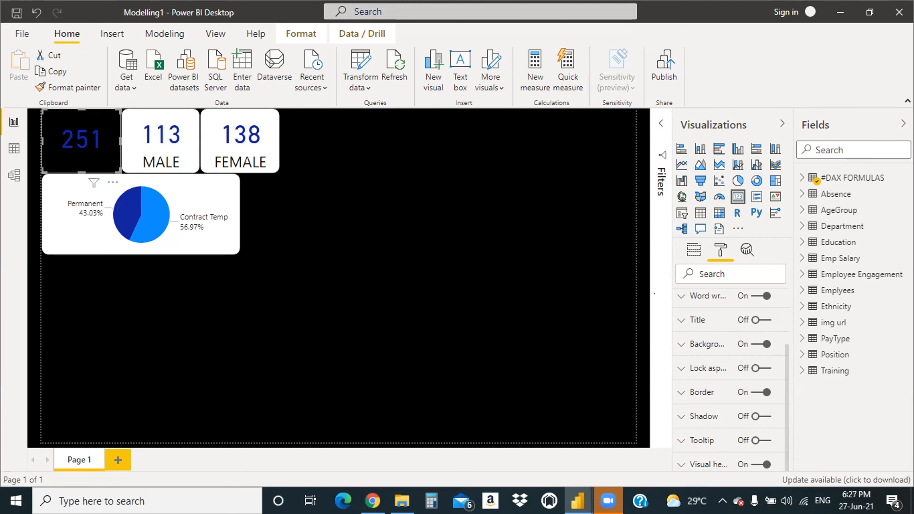
Step: Color the total employees card's category label with a custom bright green, #53E70E
scroll(701, 377, "up", 1)
scroll(700, 377, "up", 1)
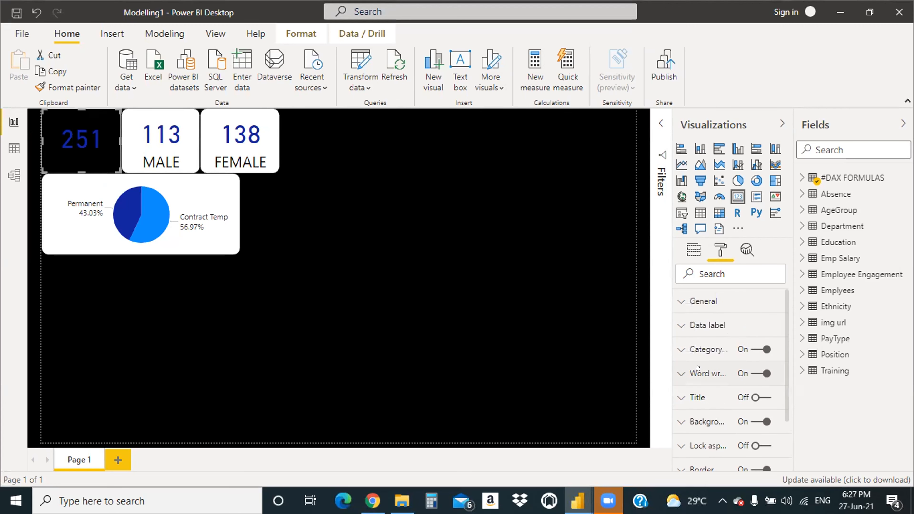
left_click(680, 349)
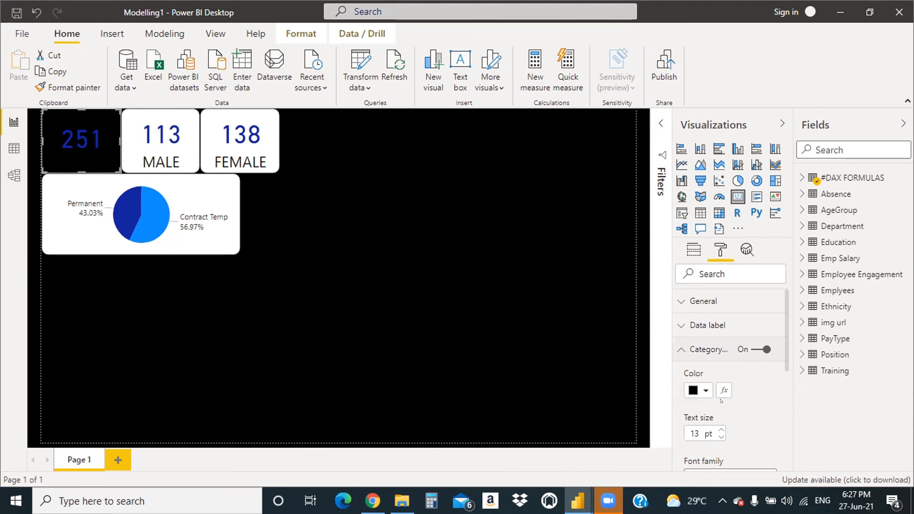
left_click(705, 390)
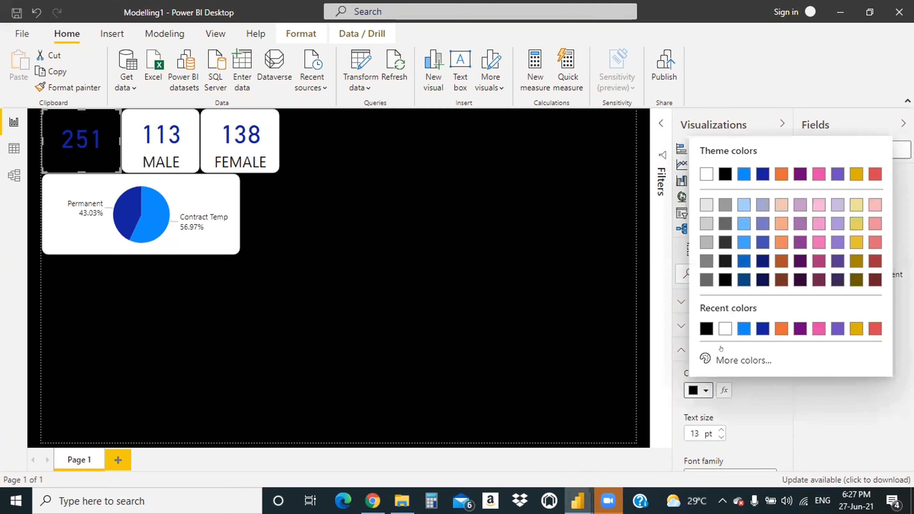
left_click(729, 358)
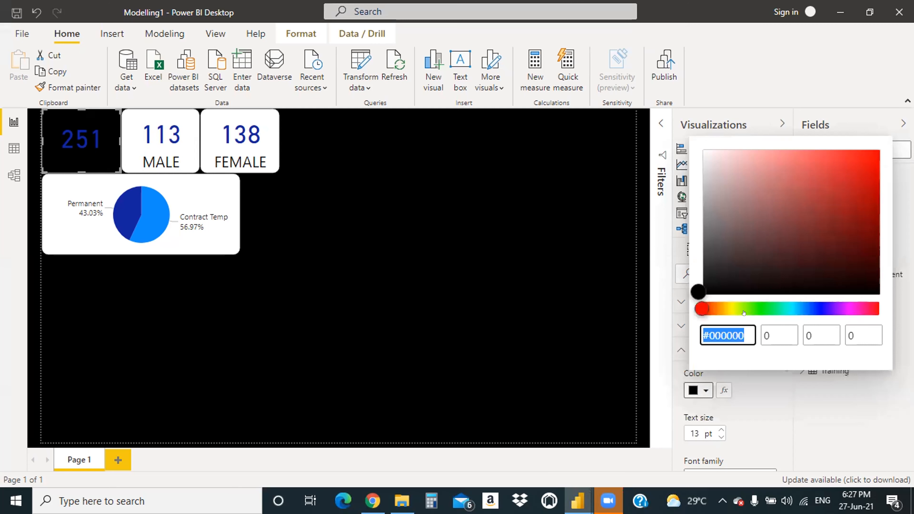
left_click(750, 309)
left_click(860, 163)
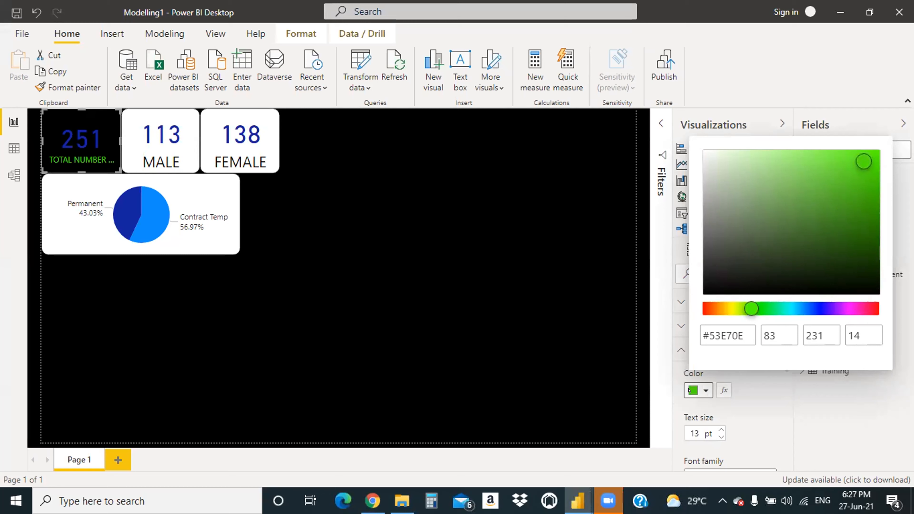
left_click(741, 410)
Step: Change the total employees card's category label color to white
left_click(700, 389)
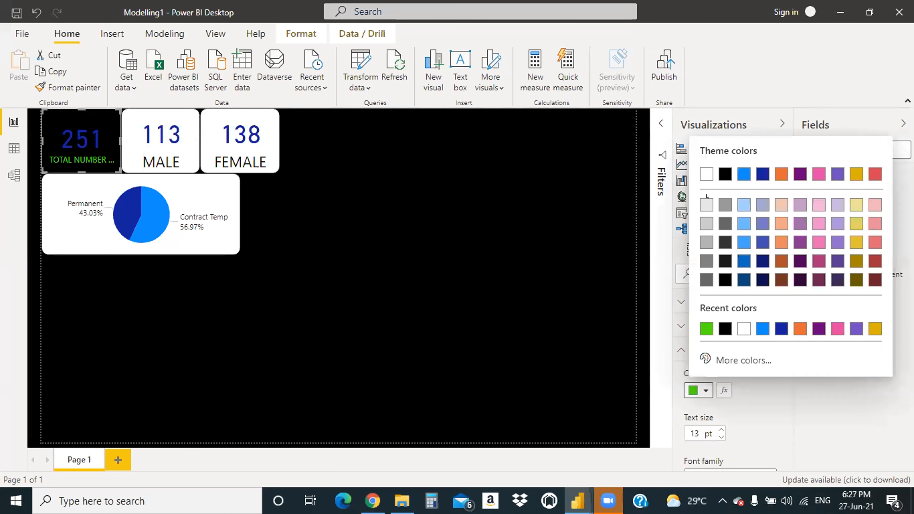
left_click(704, 174)
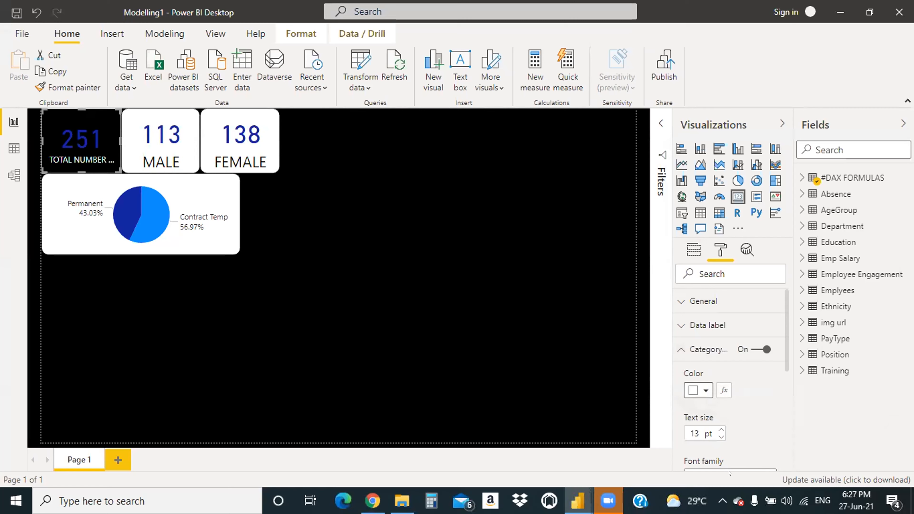
left_click(680, 349)
Step: Set the total employees card's data label color to the recently used green
left_click(681, 325)
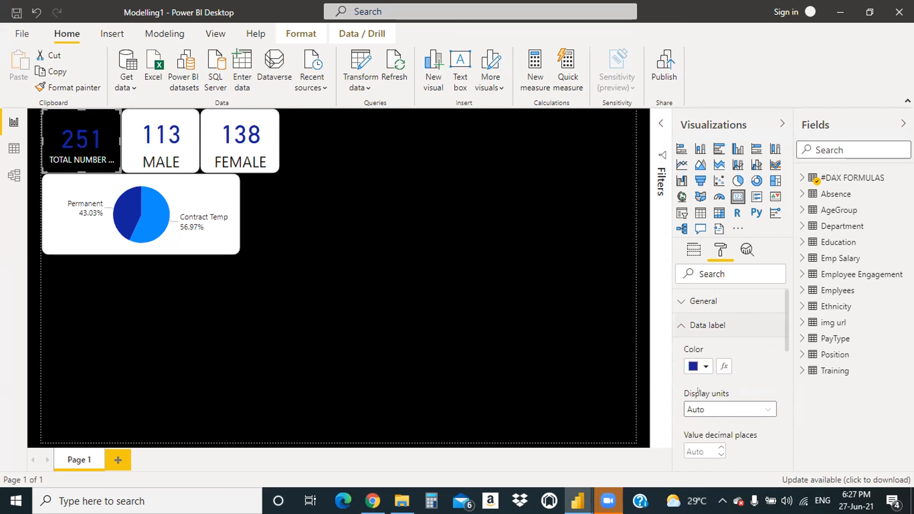
left_click(697, 367)
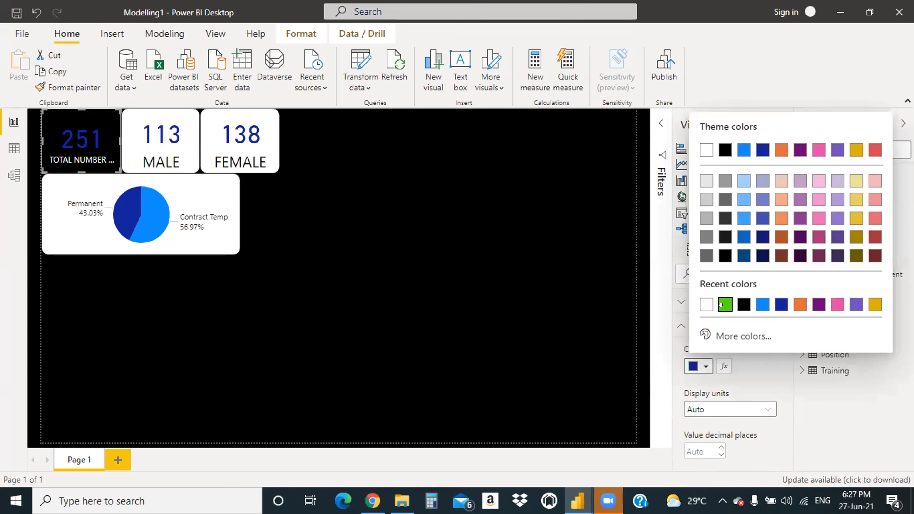
left_click(722, 305)
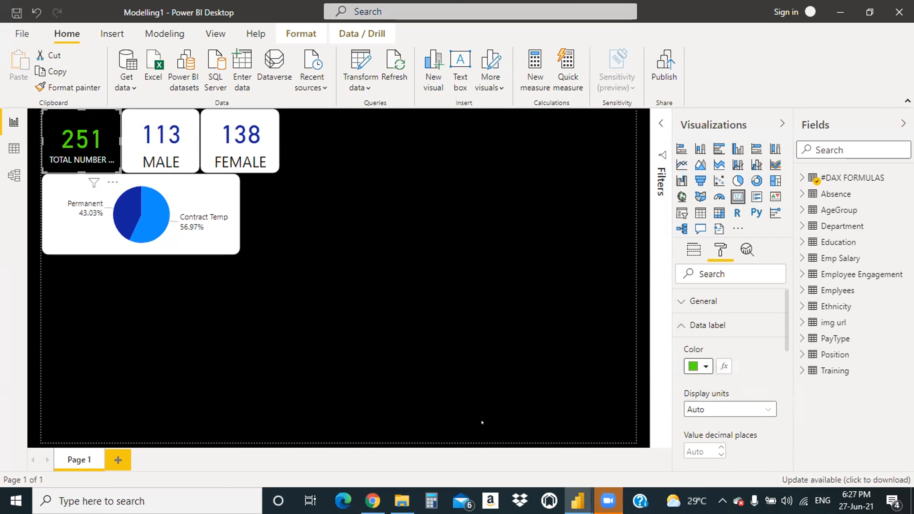
left_click(589, 240)
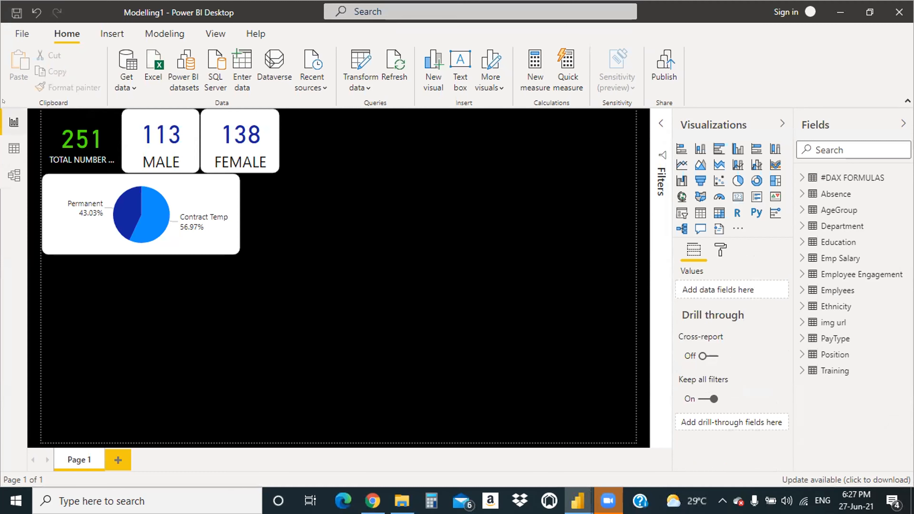
Step: Copy the total employees card's formatting to the MALE and FEMALE cards with Format painter
left_click(44, 122)
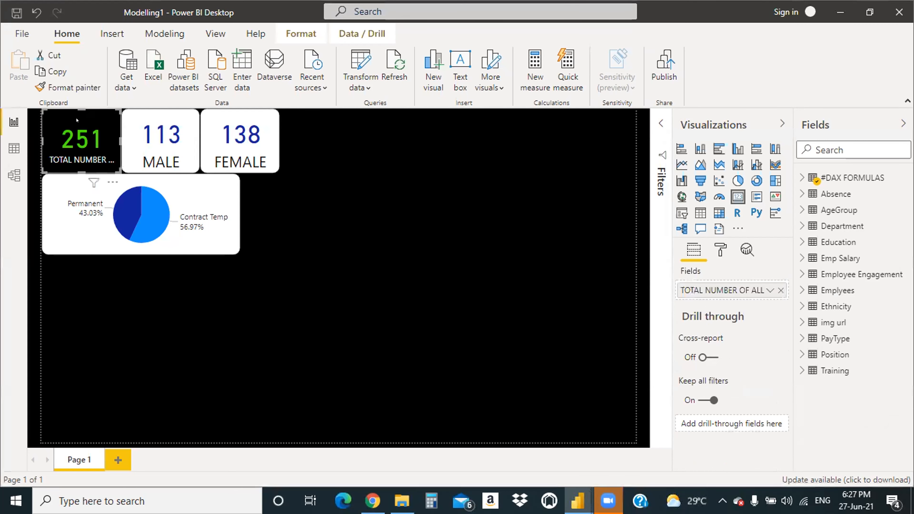
left_click(67, 87)
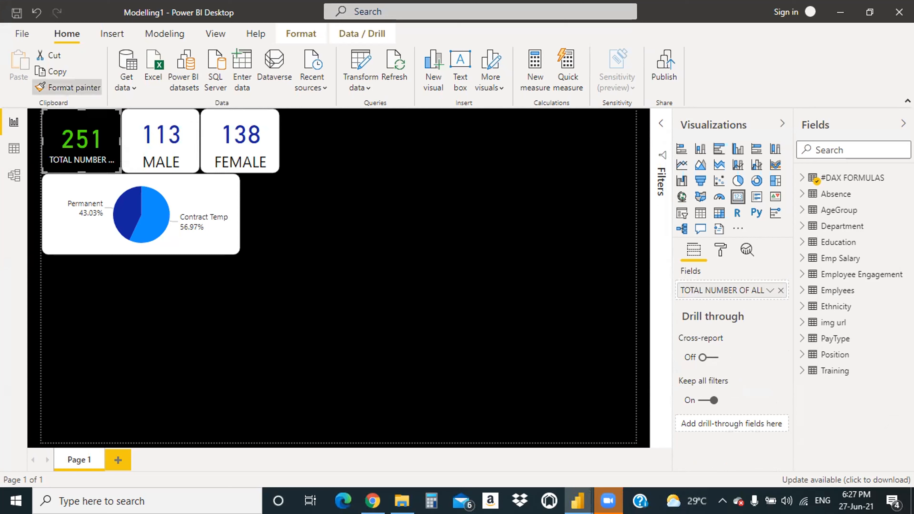
left_click(165, 121)
left_click(166, 121)
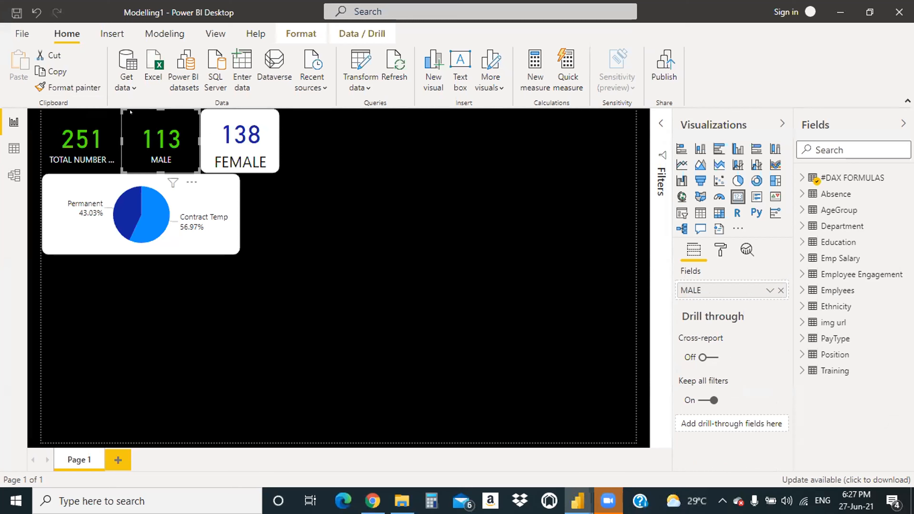
left_click(68, 87)
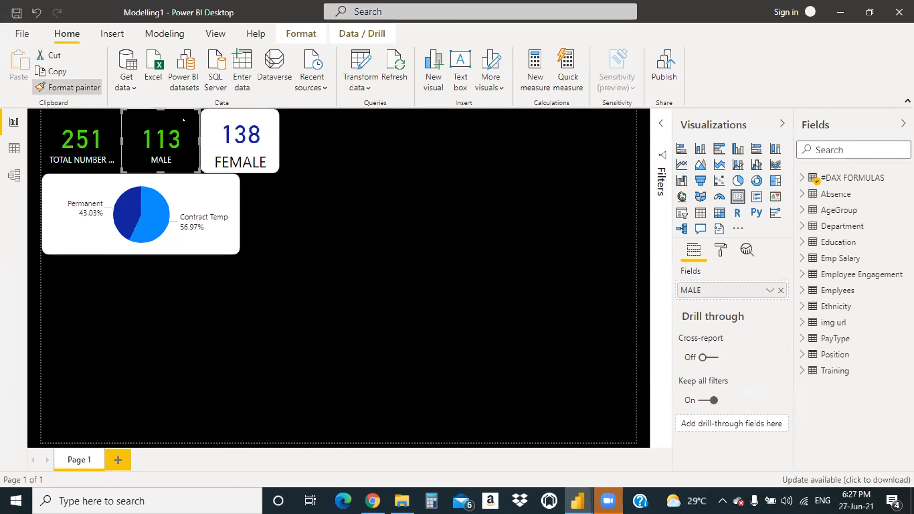
left_click(251, 119)
left_click(250, 120)
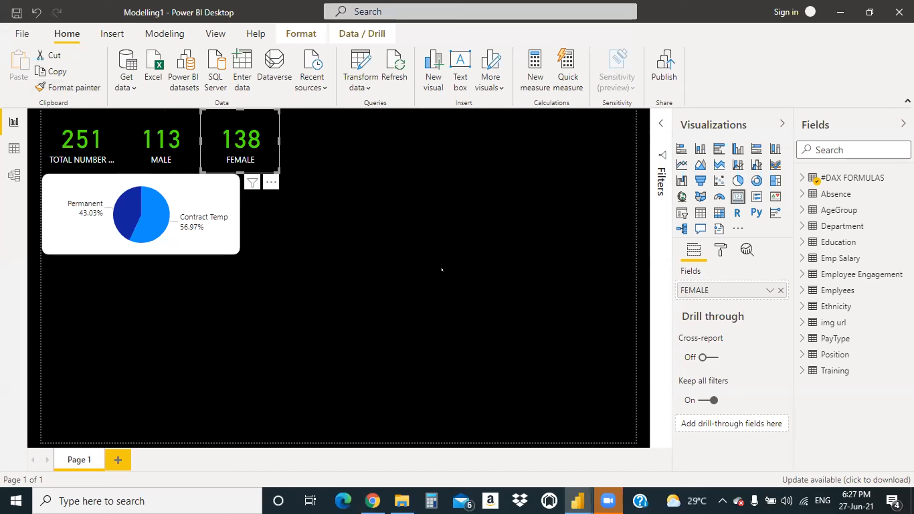
left_click(302, 226)
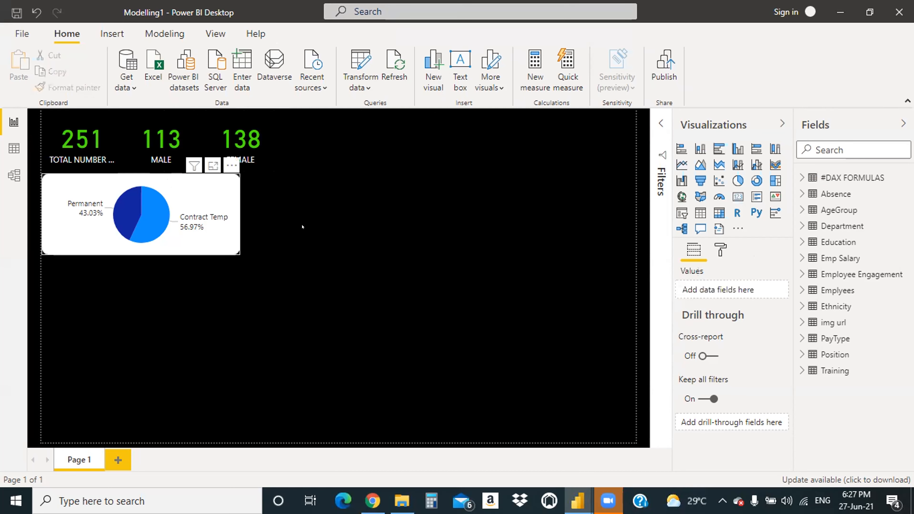
Step: Set the pay type pie chart's background color to black
left_click(195, 197)
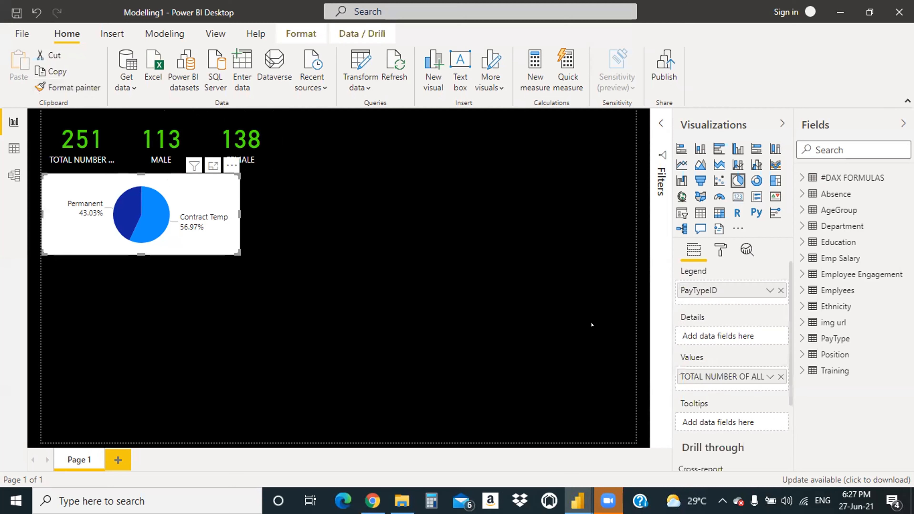
left_click(720, 249)
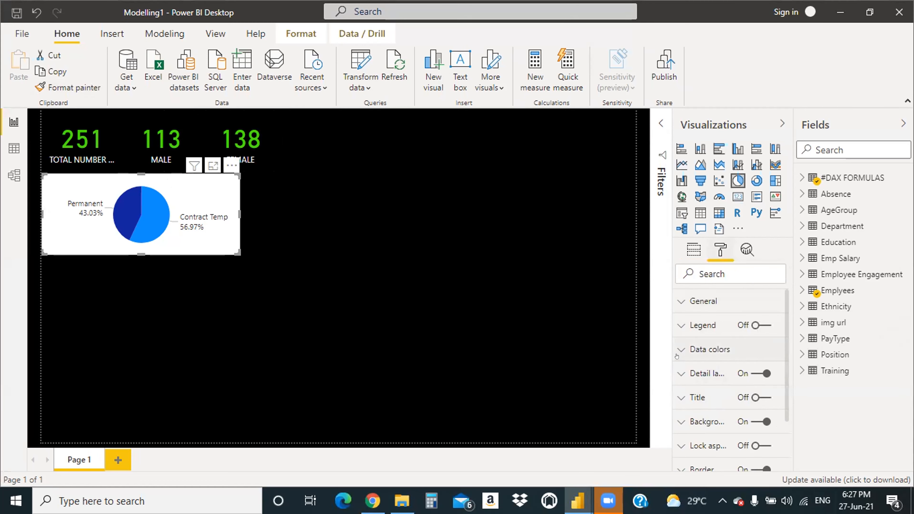
scroll(676, 360, "down", 3)
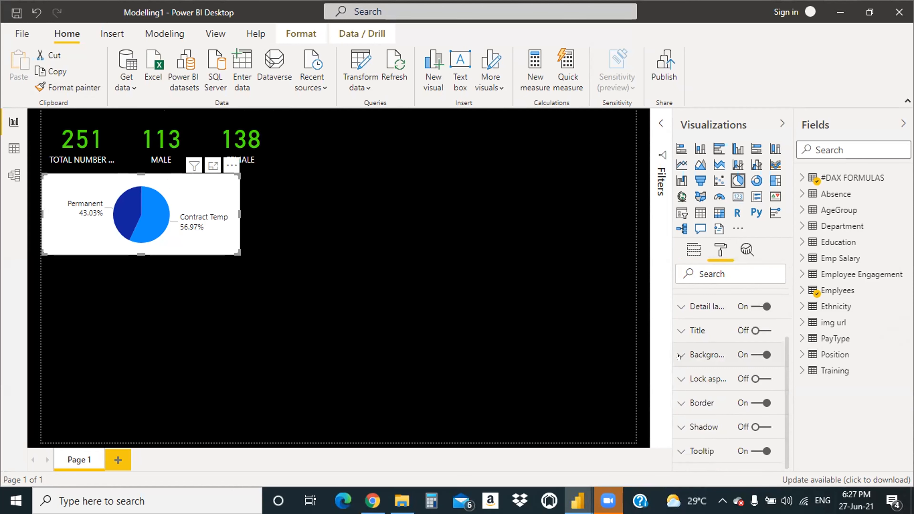
left_click(679, 356)
left_click(698, 390)
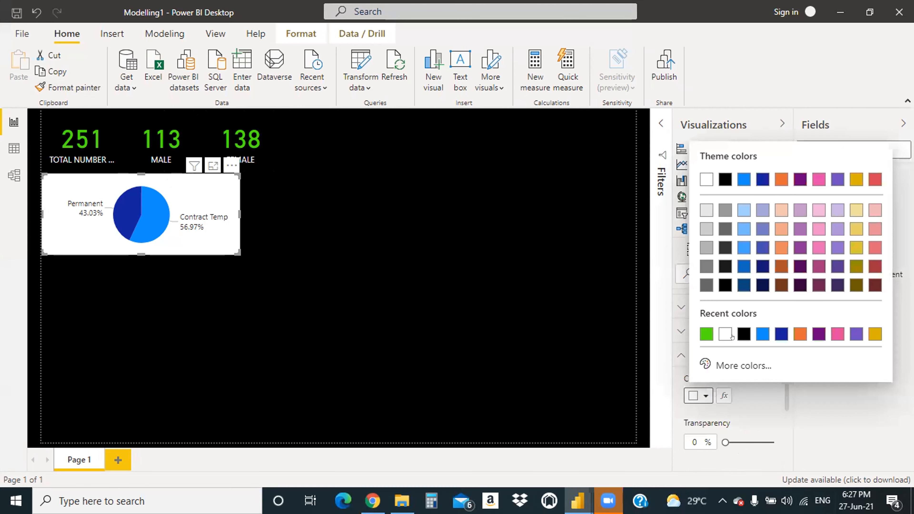
left_click(741, 334)
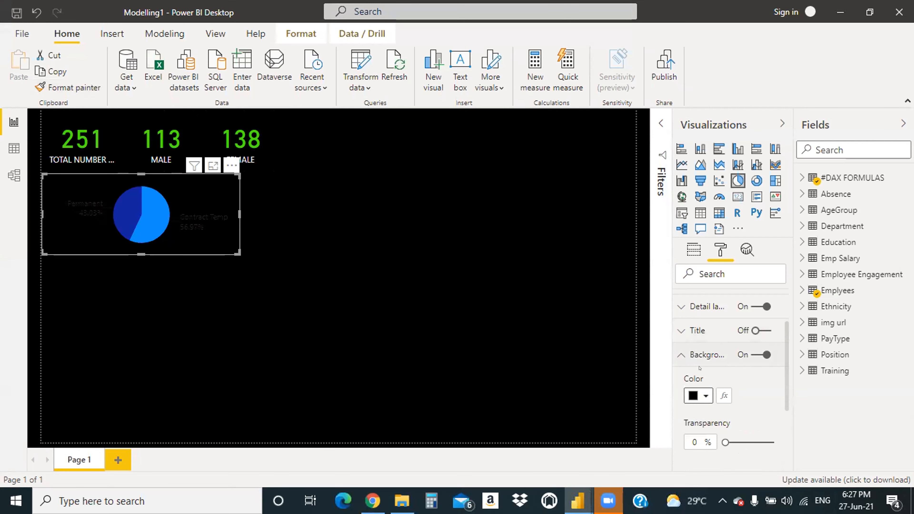
left_click(678, 357)
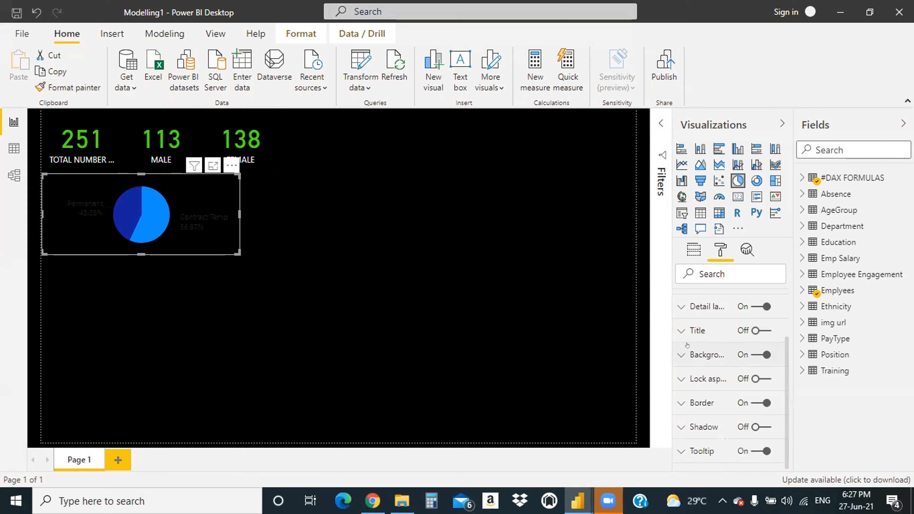
Step: Color the pie chart's detail labels with the recently used green
left_click(678, 306)
left_click(703, 389)
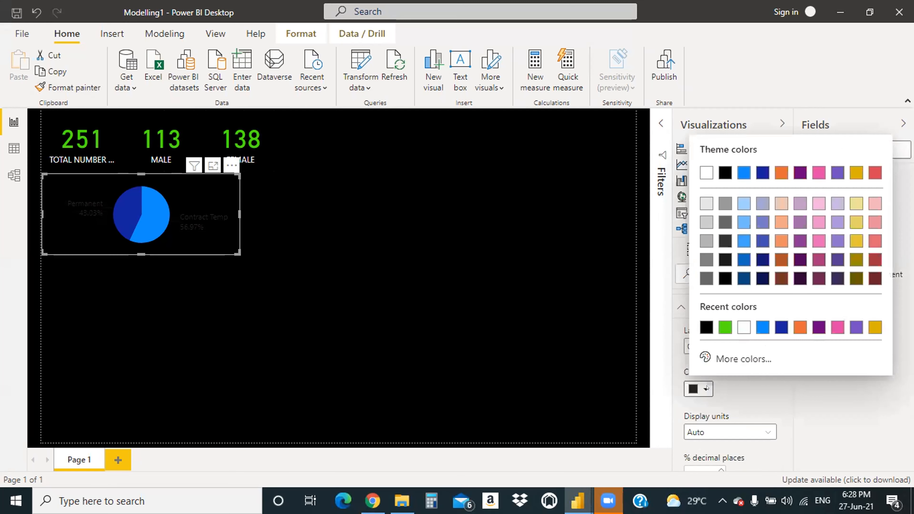
left_click(725, 327)
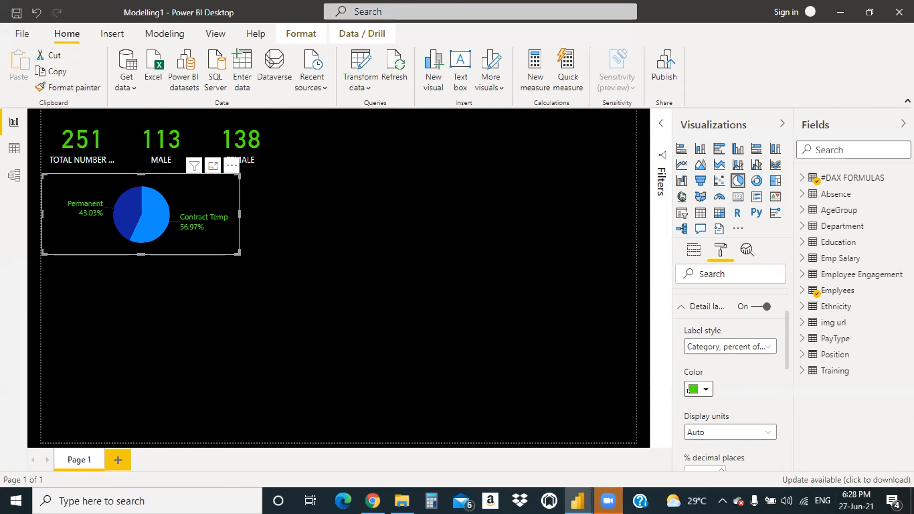
Step: Change the pie chart's detail label color to white
left_click(697, 388)
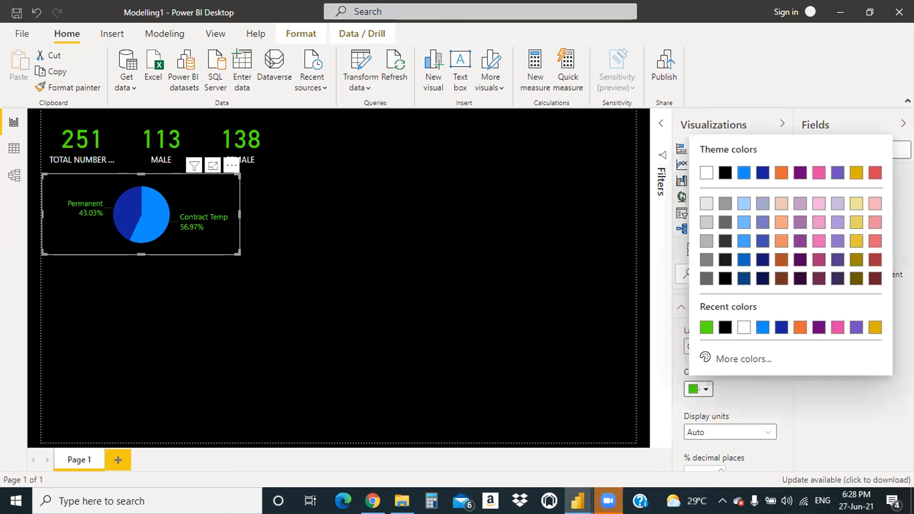
left_click(743, 326)
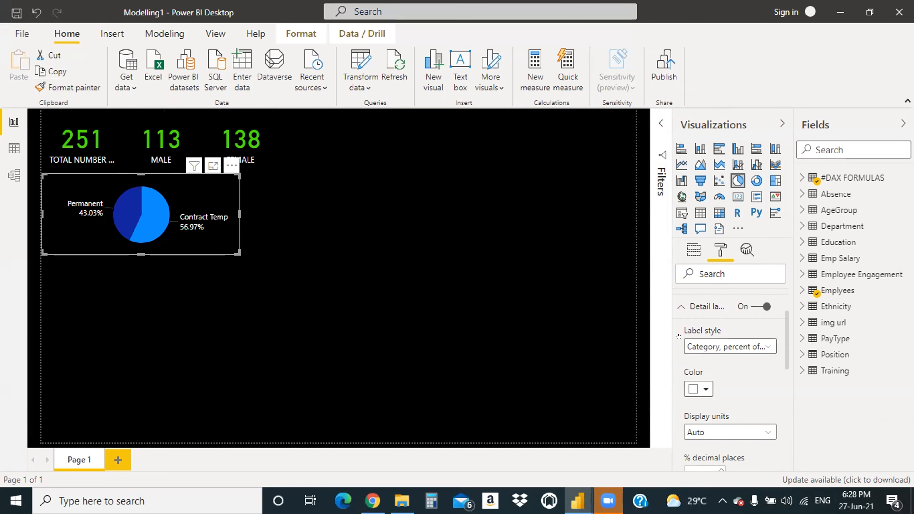
left_click(681, 307)
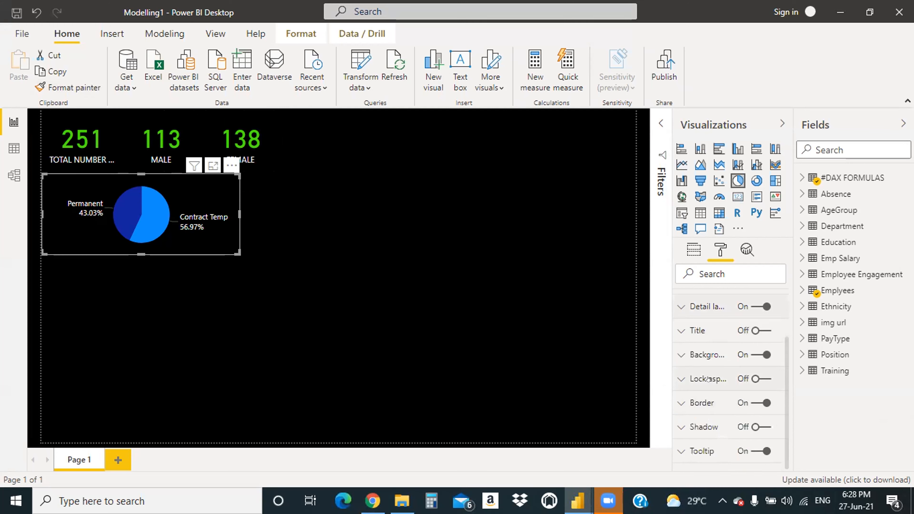
Step: Give the pie chart's Contract Temp slice a custom bright green data color, #0DF201
scroll(707, 379, "down", 1)
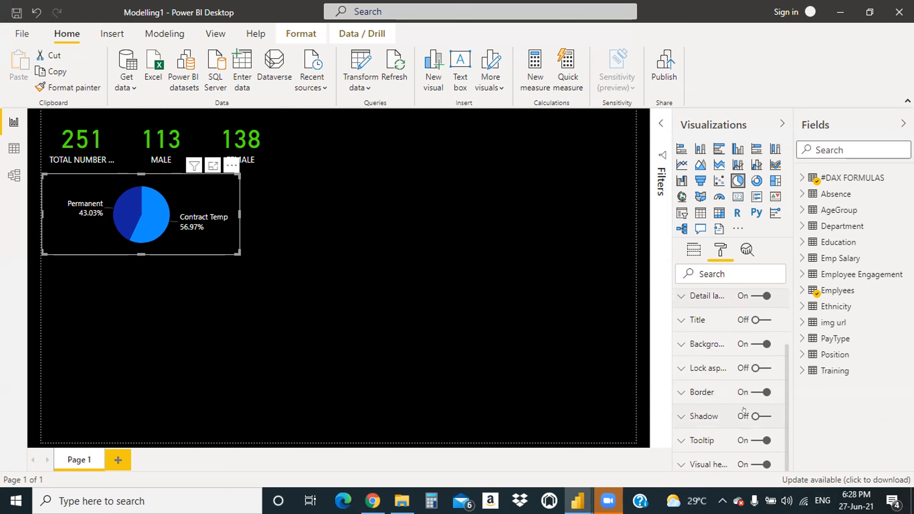
scroll(720, 400, "up", 3)
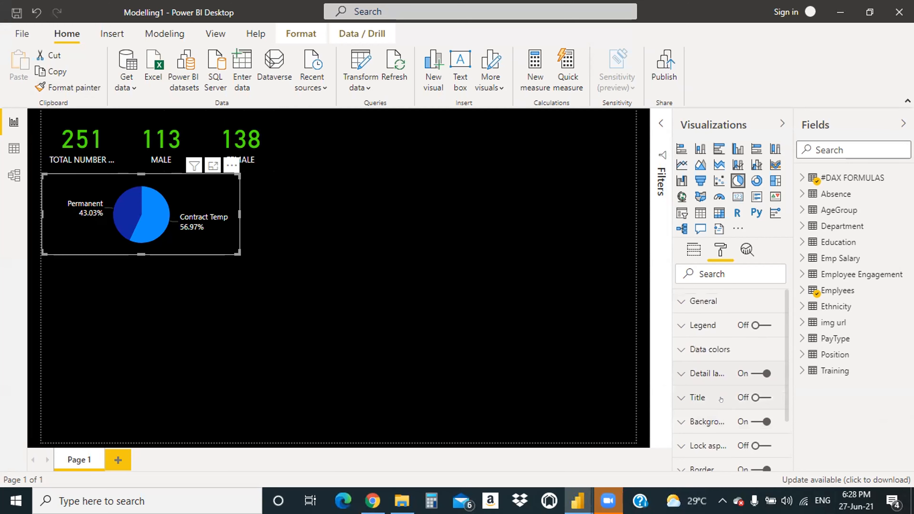
left_click(678, 355)
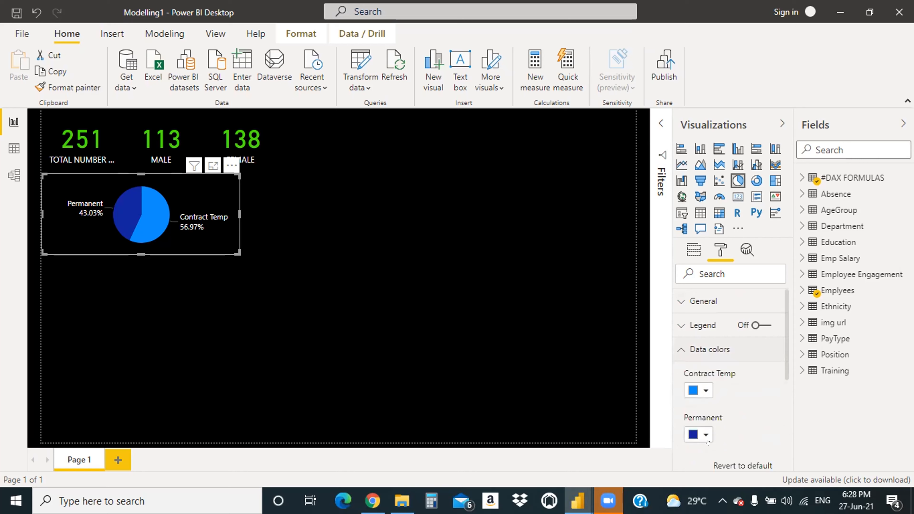
left_click(698, 390)
left_click(719, 361)
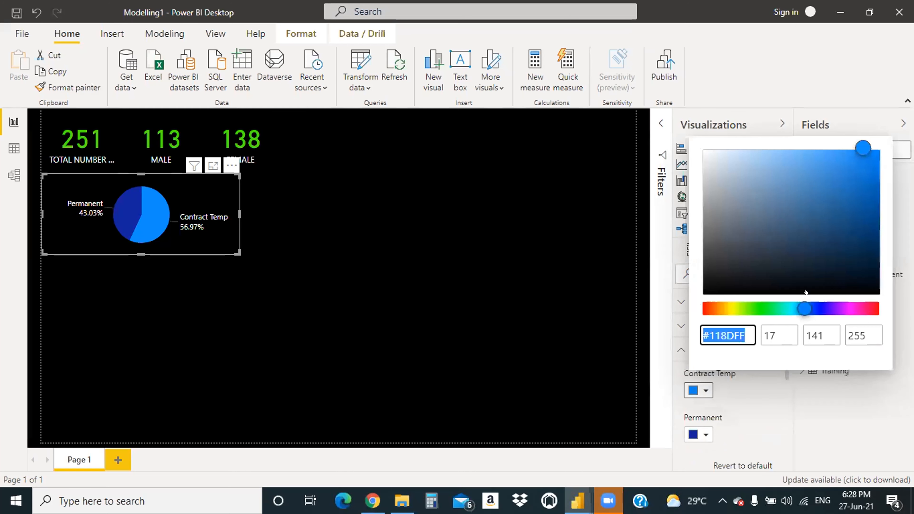
left_click(753, 304)
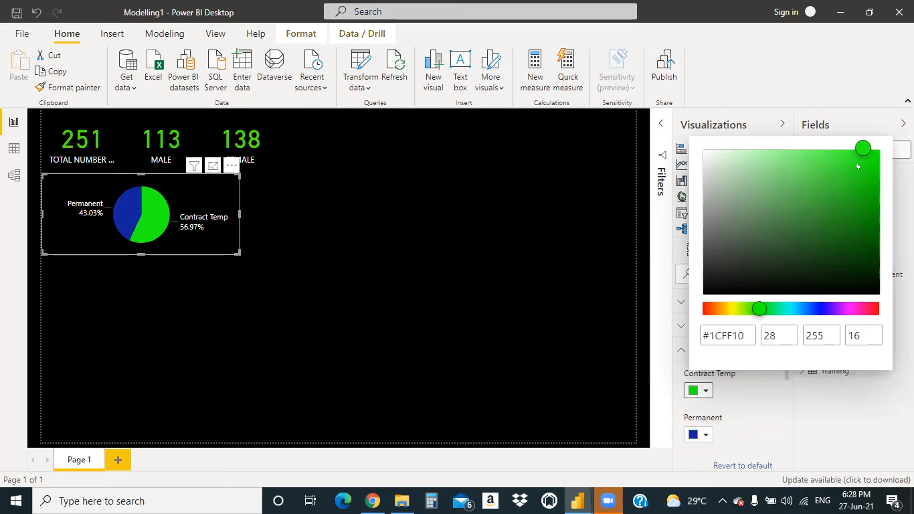
mouse_move(861, 153)
left_mouse_down()
mouse_move(862, 163)
mouse_move(871, 156)
left_mouse_up()
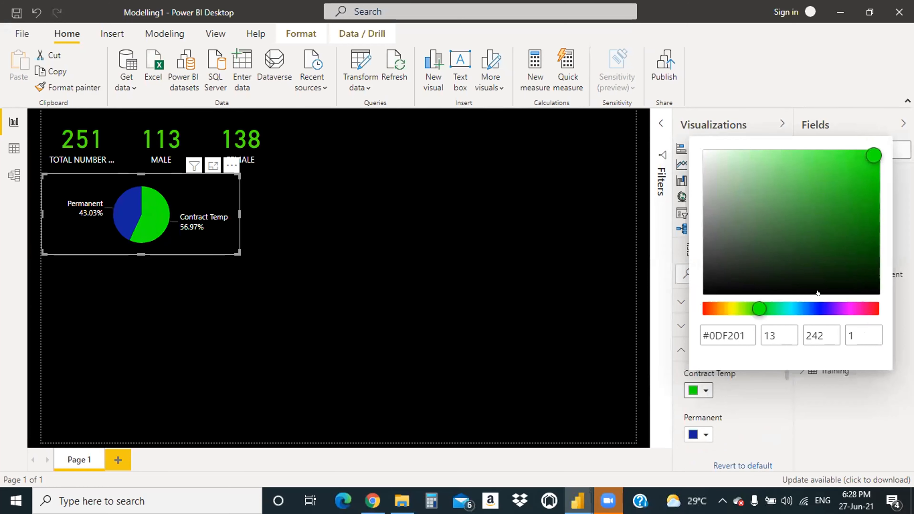
left_click(826, 410)
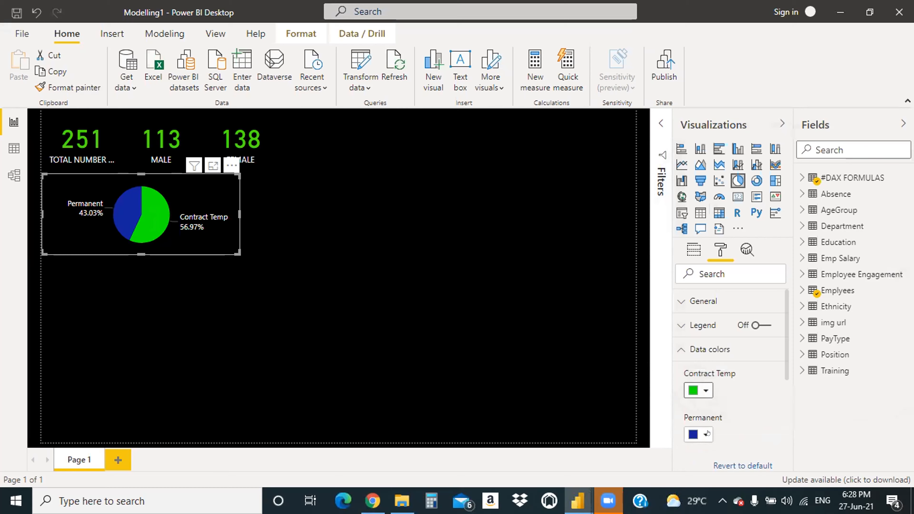
Step: Try several green shades on the pie chart's Permanent slice and settle on dark green #2F6B2C
left_click(700, 434)
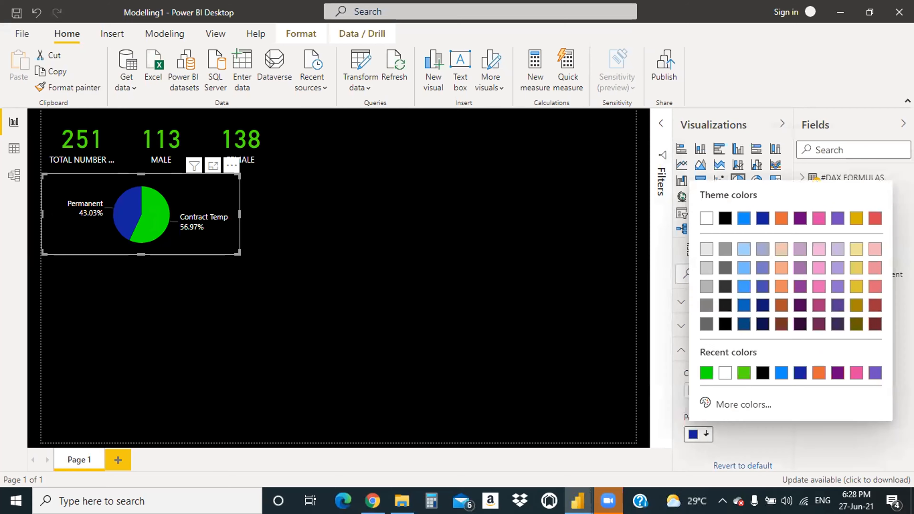
left_click(732, 401)
left_click(756, 352)
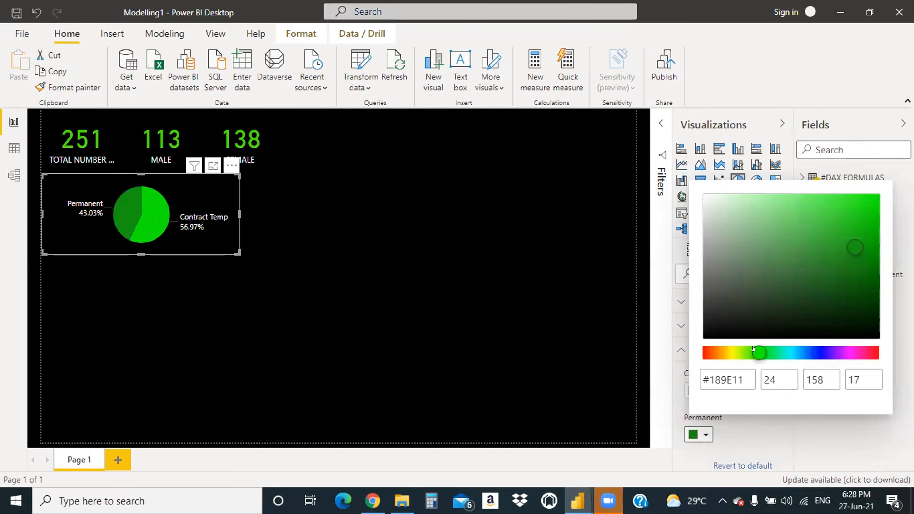
left_click(807, 274)
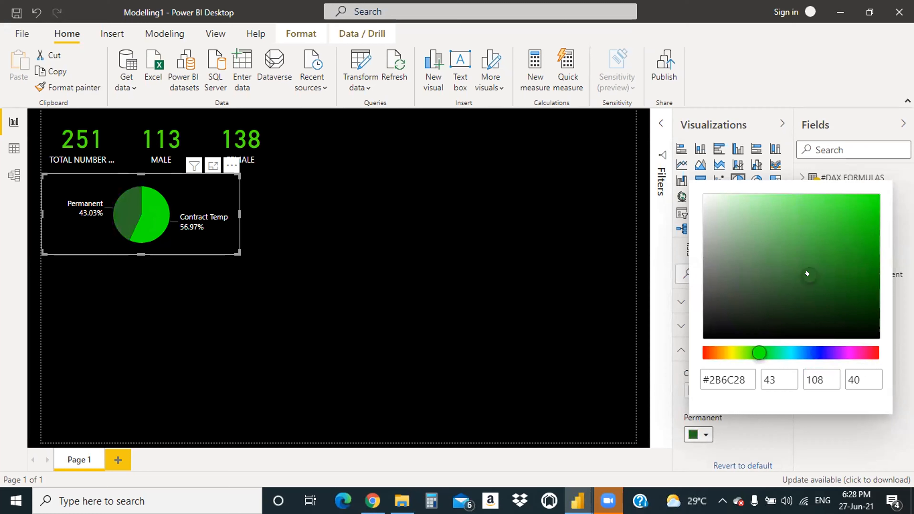
left_click(807, 292)
left_click(793, 251)
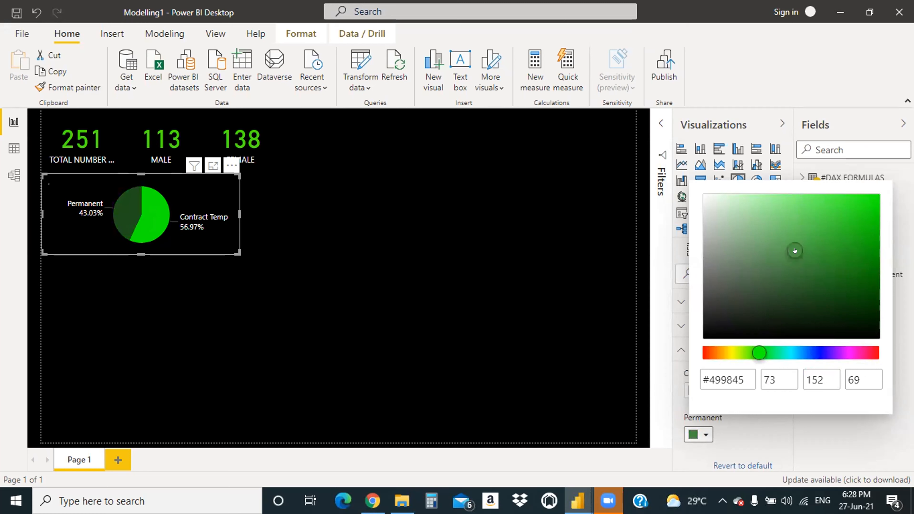
left_click(814, 201)
left_click(801, 231)
left_click(798, 255)
left_click(799, 255)
left_click(801, 278)
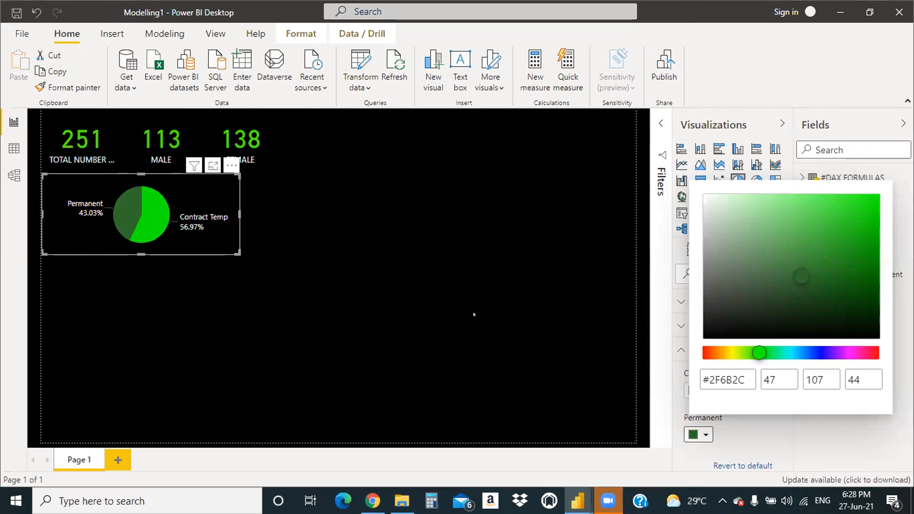
left_click(516, 303)
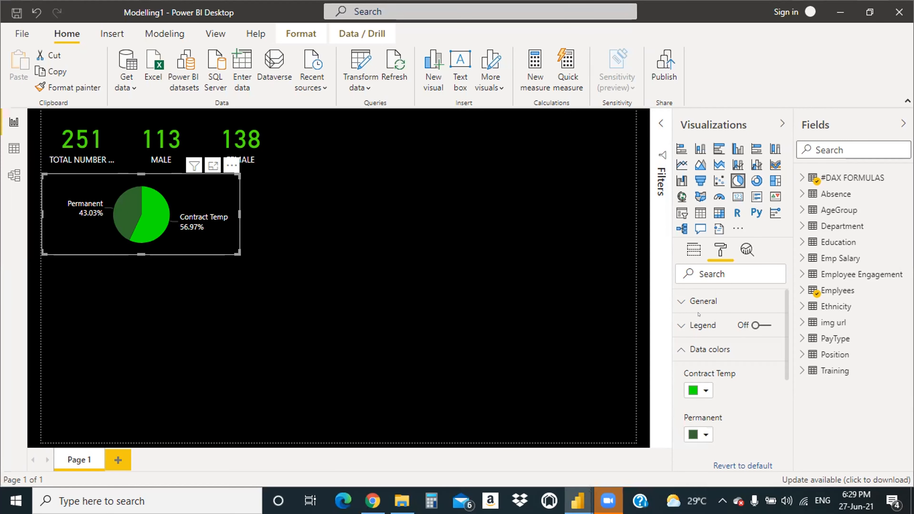
Step: Review the pie chart's field assignments and its detail label formatting options
left_click(693, 250)
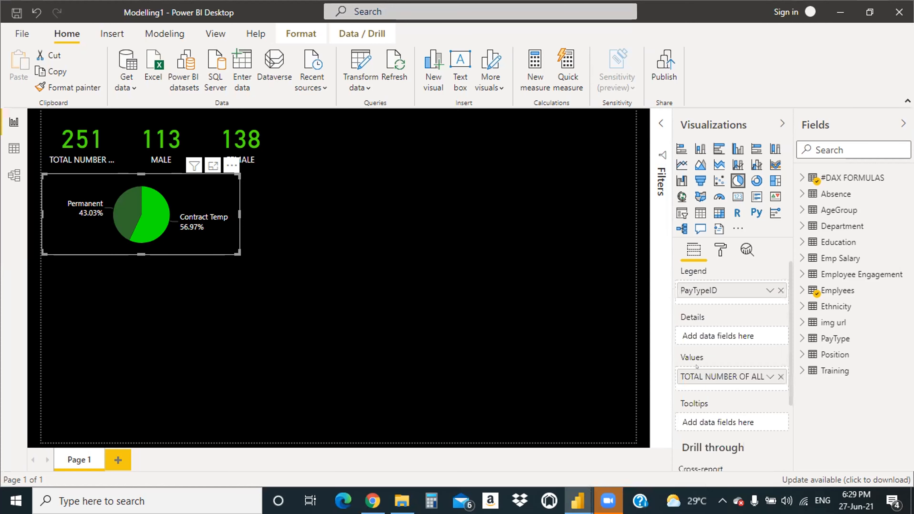
left_click(720, 250)
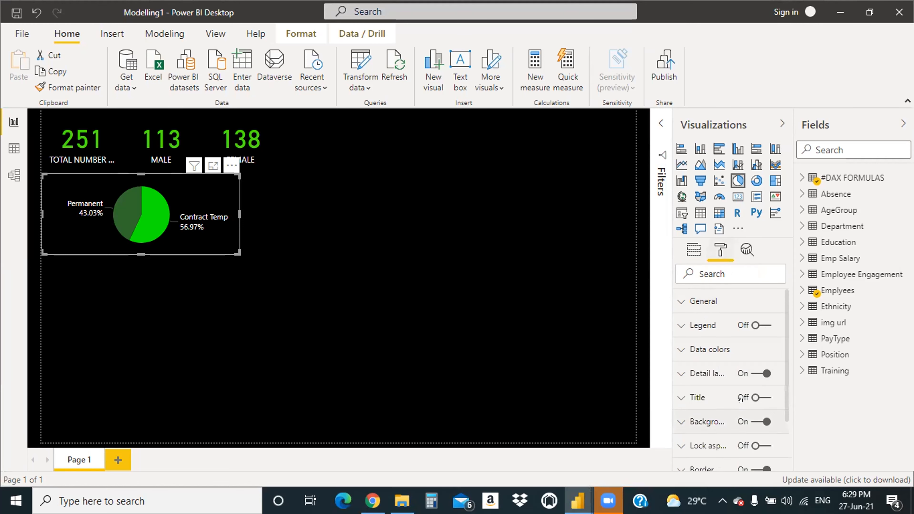
scroll(732, 380, "down", 1)
scroll(720, 374, "up", 1)
left_click(676, 370)
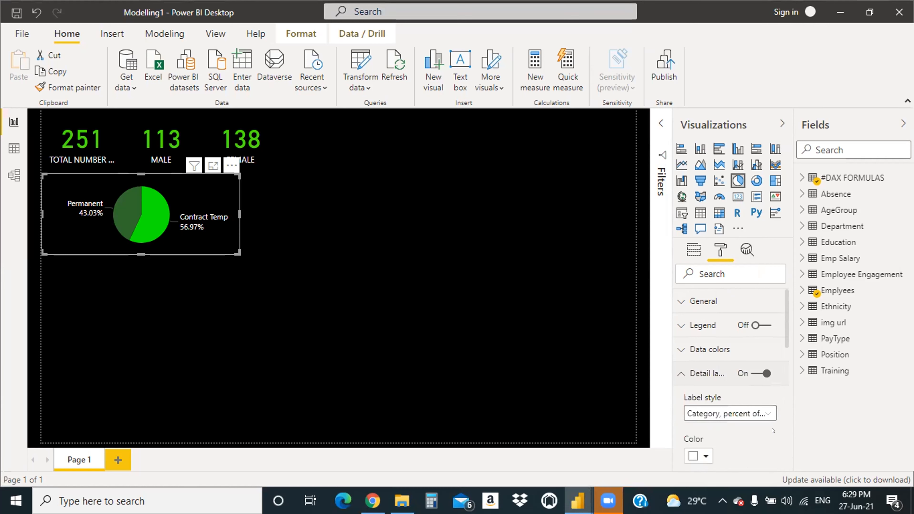
scroll(697, 377, "down", 2)
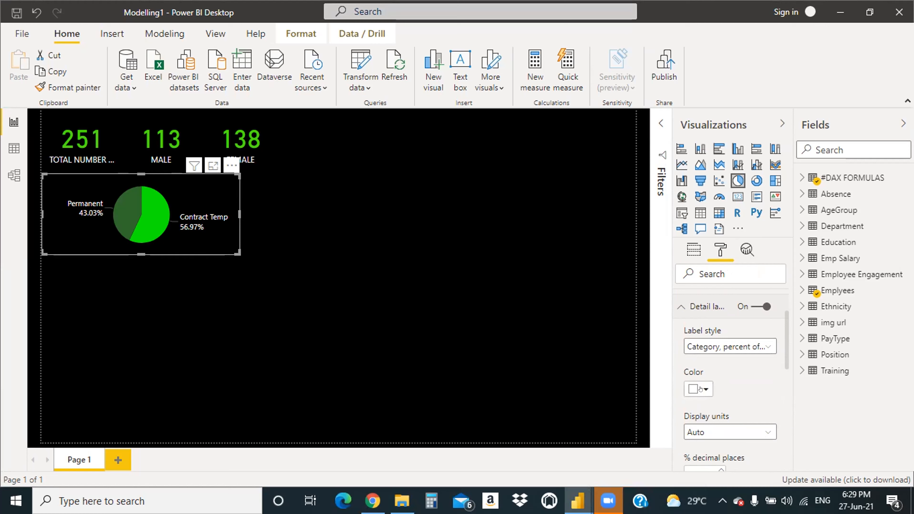
scroll(698, 378, "up", 2)
left_click(679, 371)
scroll(719, 411, "down", 2)
scroll(718, 401, "up", 2)
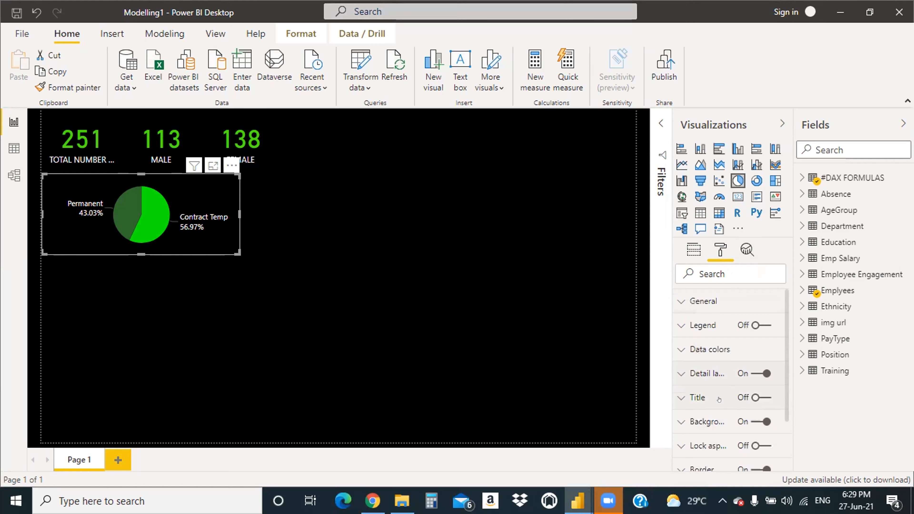
Step: Check the custom color codes of the pie chart's Contract Temp and Permanent slices
left_click(681, 349)
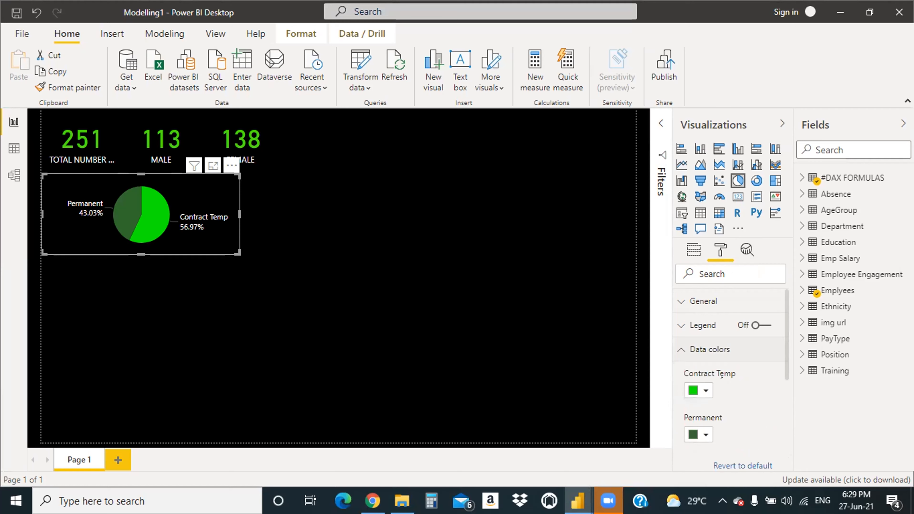
left_click(699, 389)
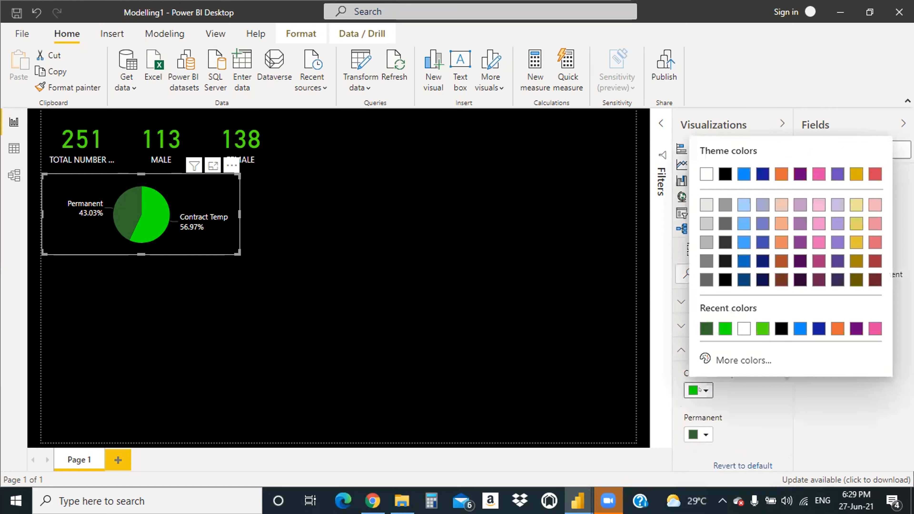
left_click(742, 360)
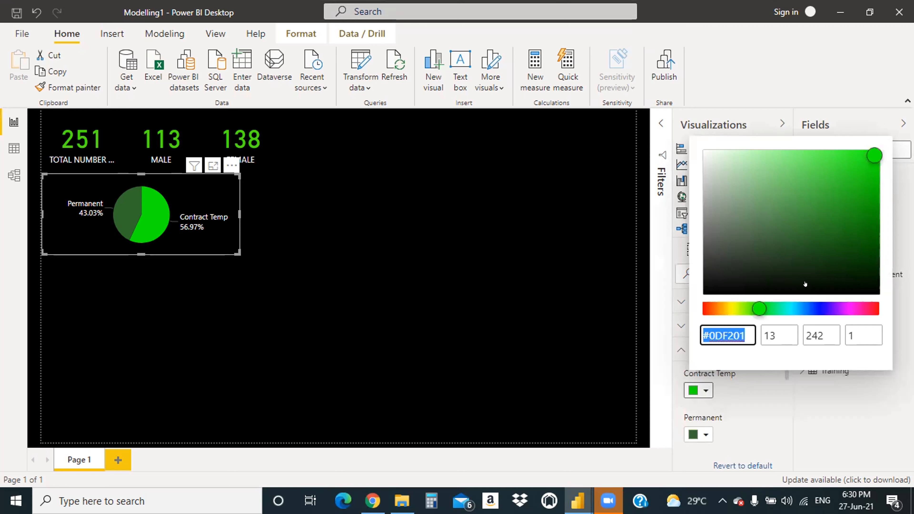
left_click(826, 421)
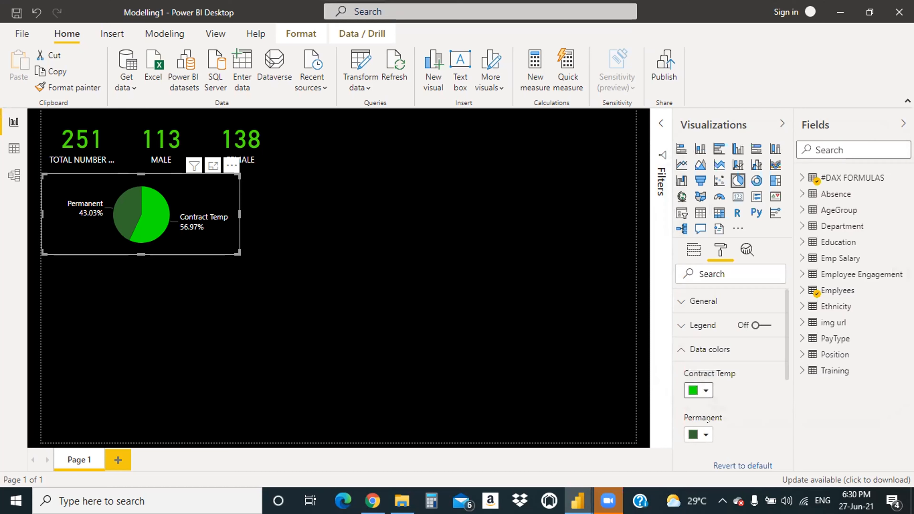
left_click(699, 432)
left_click(741, 400)
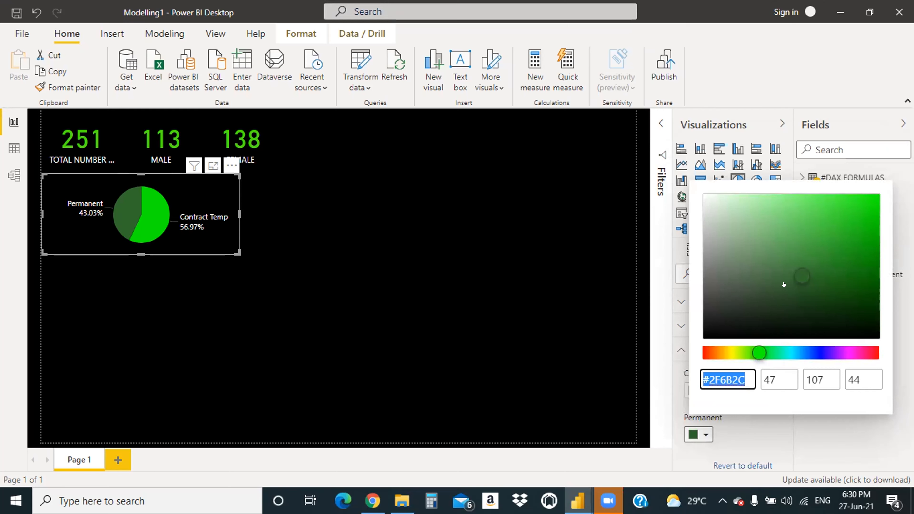
left_click(784, 430)
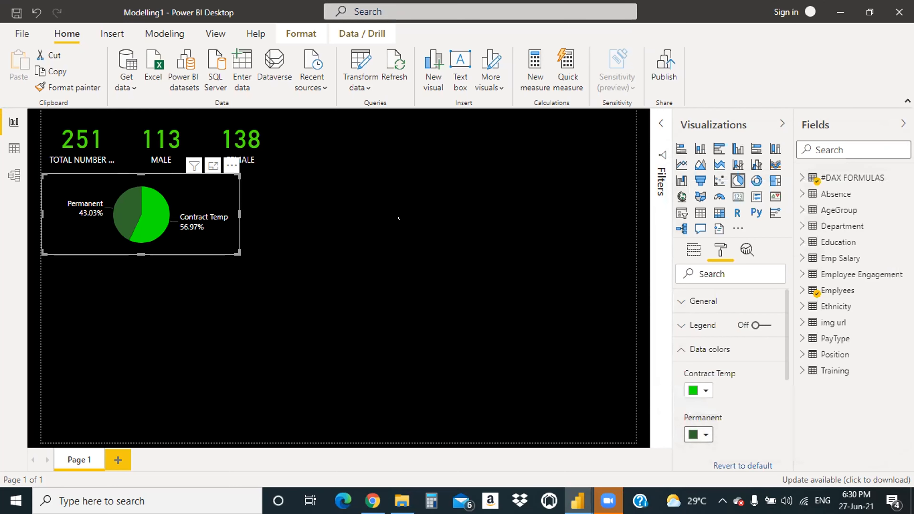
Step: Compare the styled pie chart with the finished dashboard in Modelling1 - Copy, and return to the Modelling1 report
left_click(542, 322)
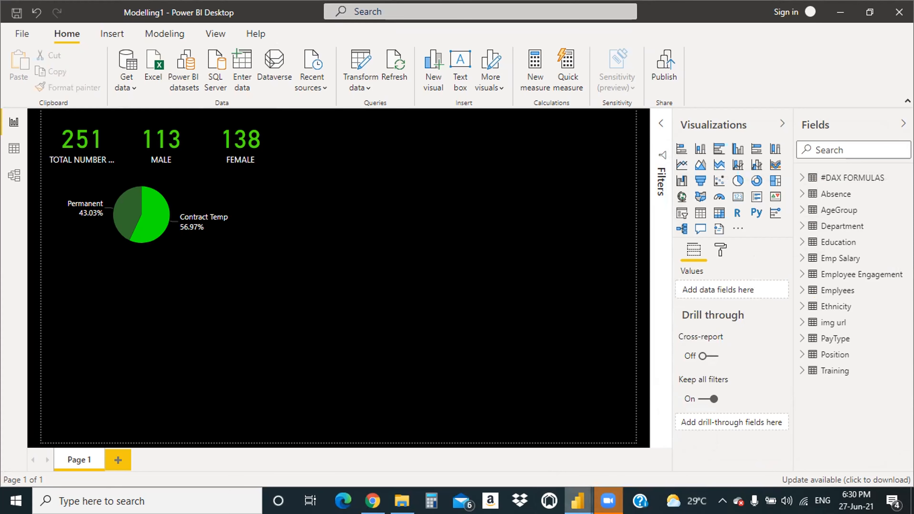
mouse_move(586, 504)
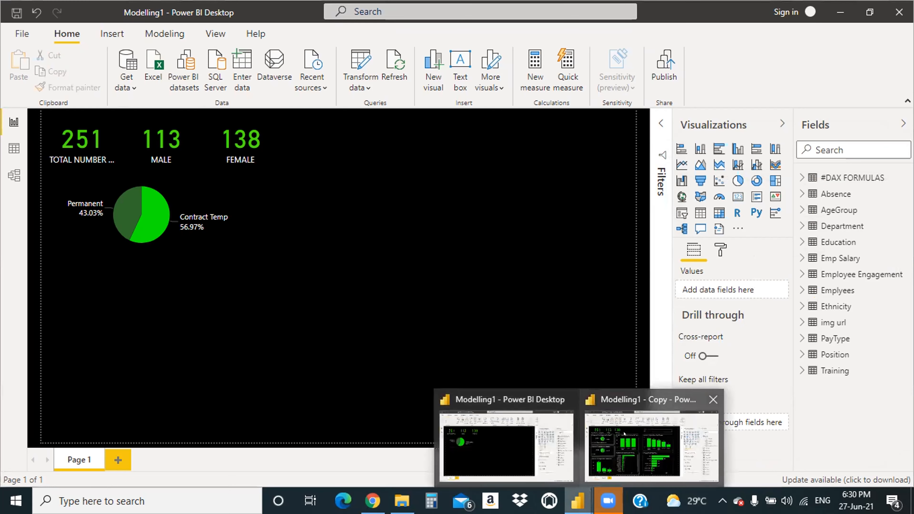
left_click(624, 434)
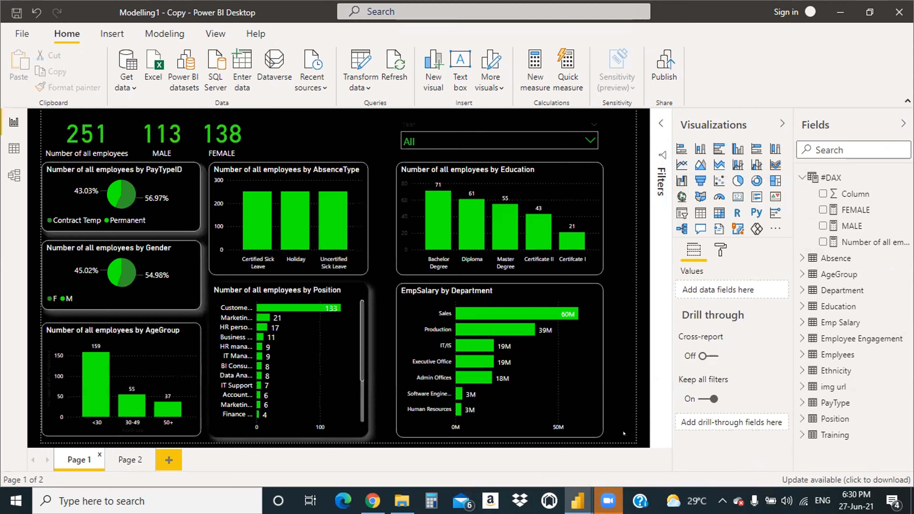
mouse_move(577, 499)
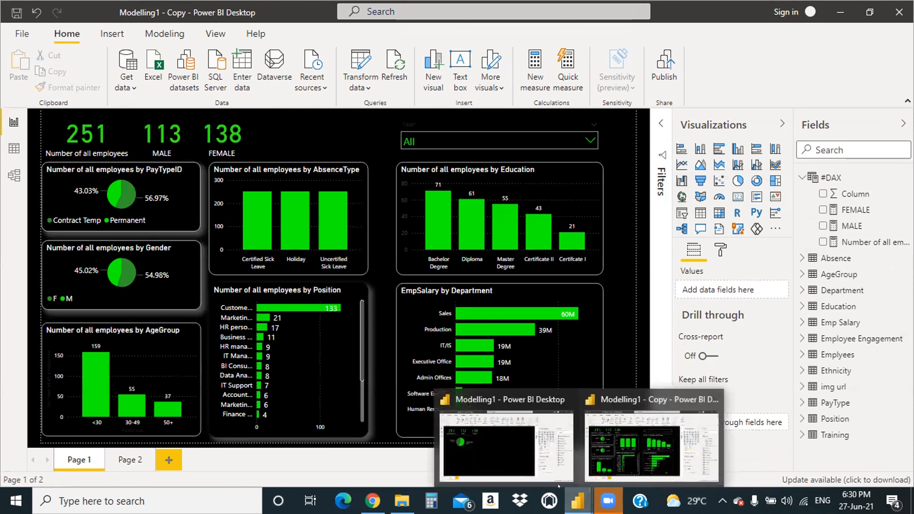
left_click(505, 465)
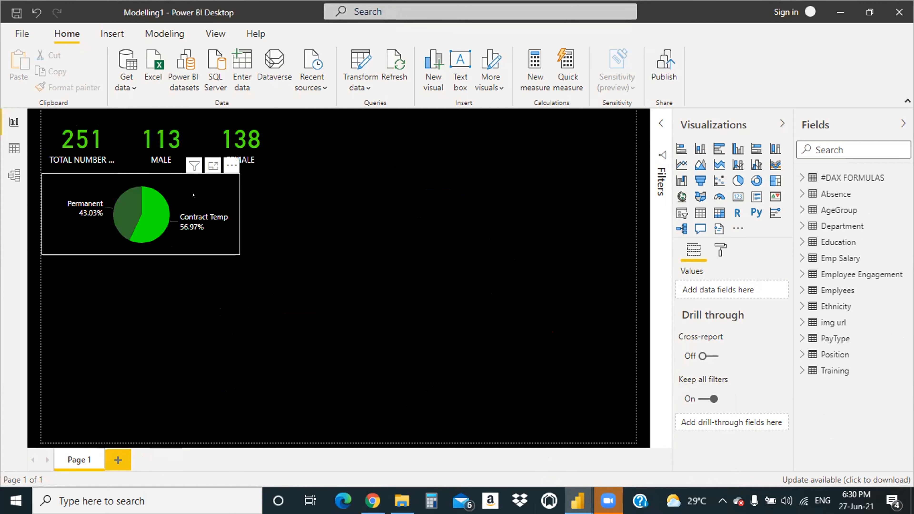
Step: Change the border color of the PayTypeID pie chart to white
left_click(206, 197)
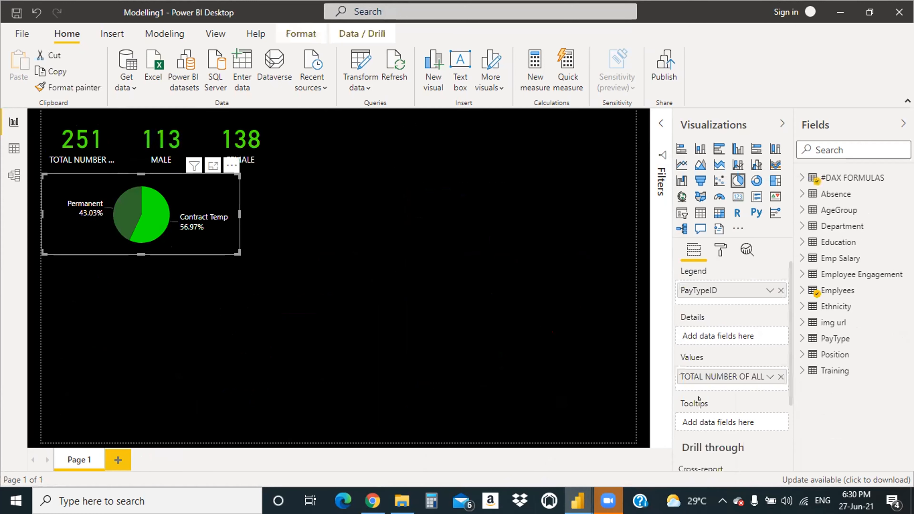
left_click(719, 249)
scroll(721, 360, "down", 3)
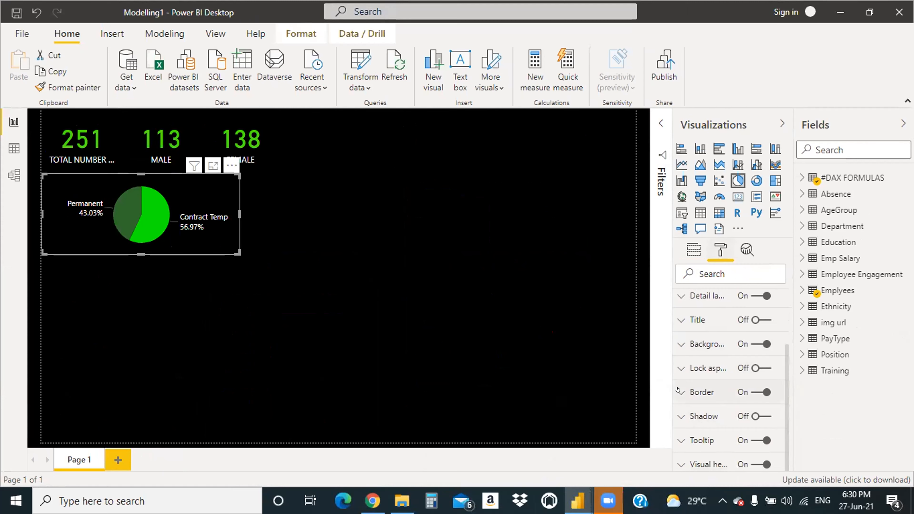
left_click(685, 391)
scroll(742, 412, "down", 1)
scroll(742, 412, "up", 2)
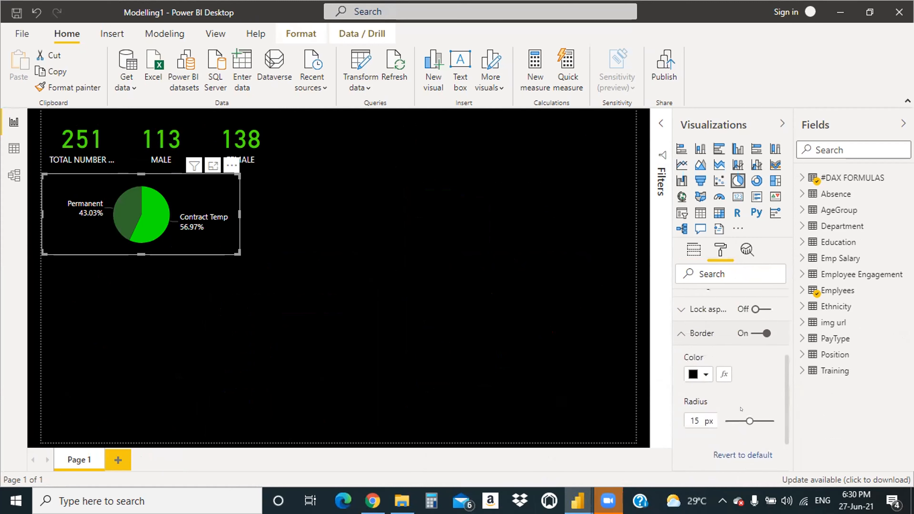
left_click(700, 375)
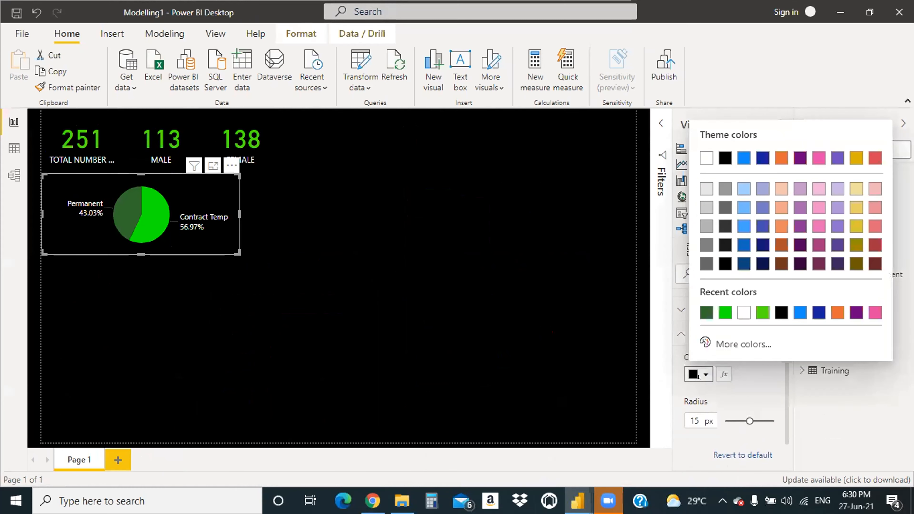
left_click(731, 313)
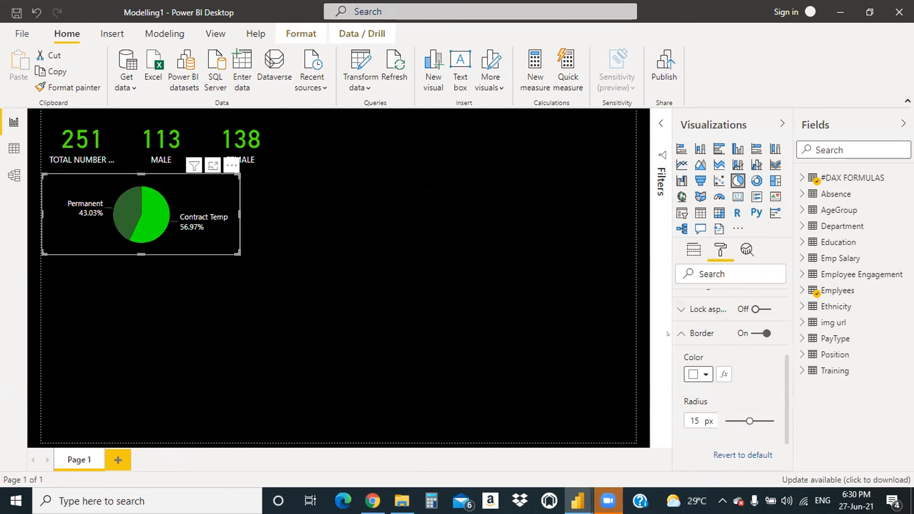
left_click(677, 334)
Step: Turn on the PayTypeID pie chart's shadow and set the shadow color to white
left_click(760, 416)
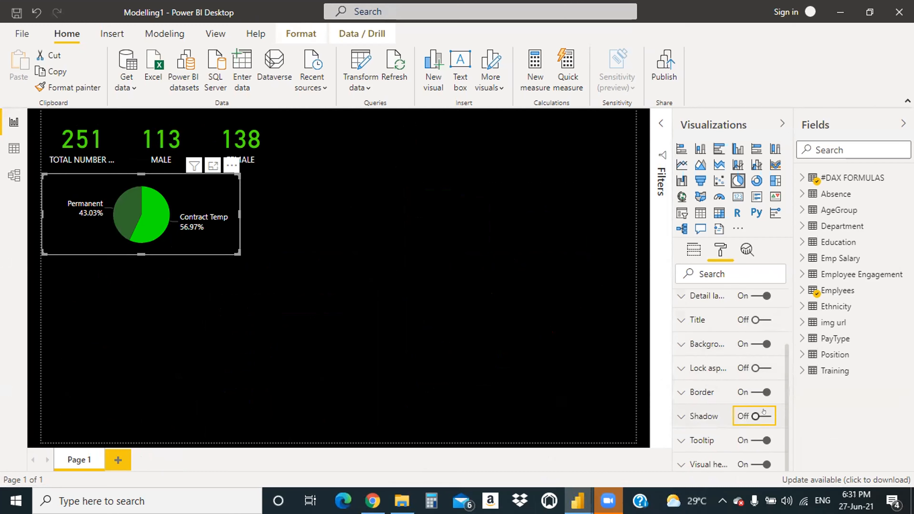
left_click(680, 417)
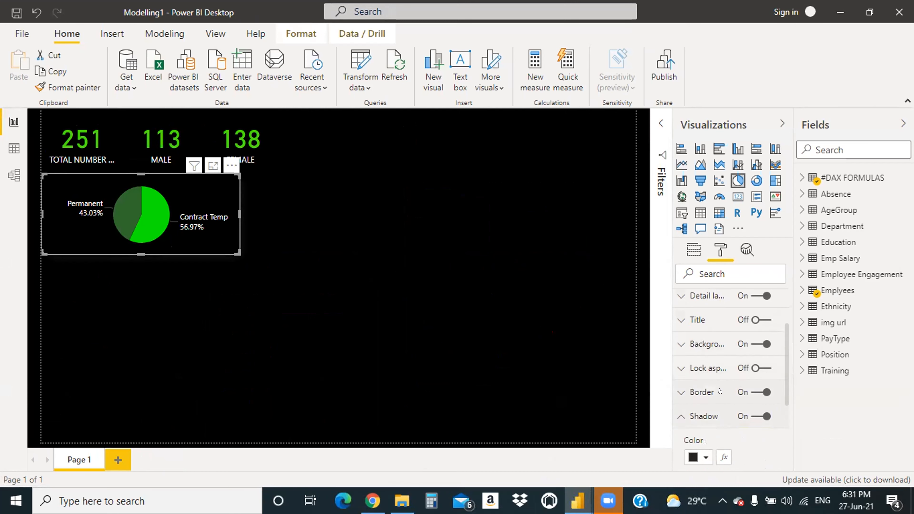
scroll(720, 391, "down", 3)
scroll(720, 390, "up", 3)
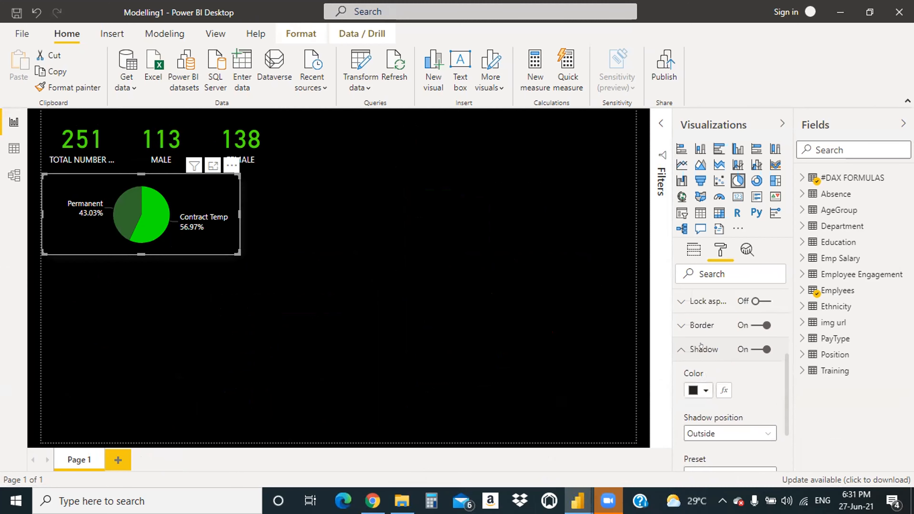
left_click(700, 388)
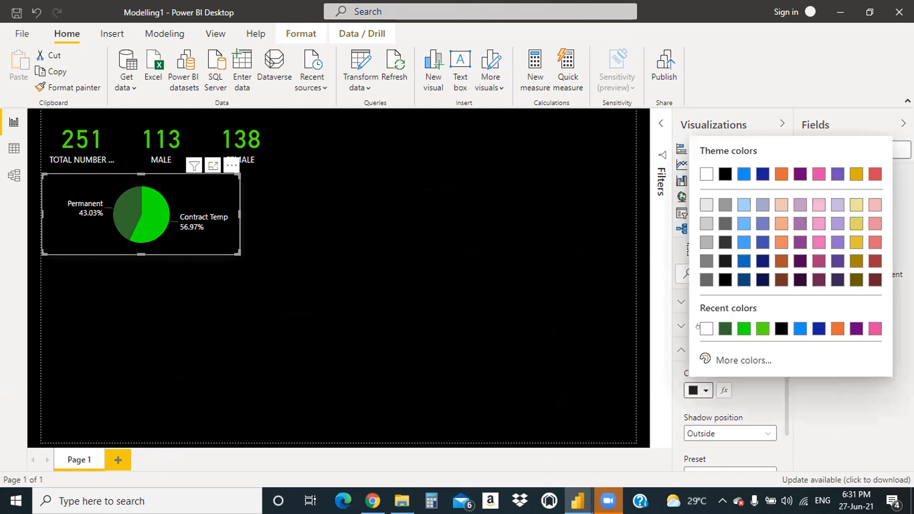
left_click(699, 326)
scroll(740, 388, "down", 2)
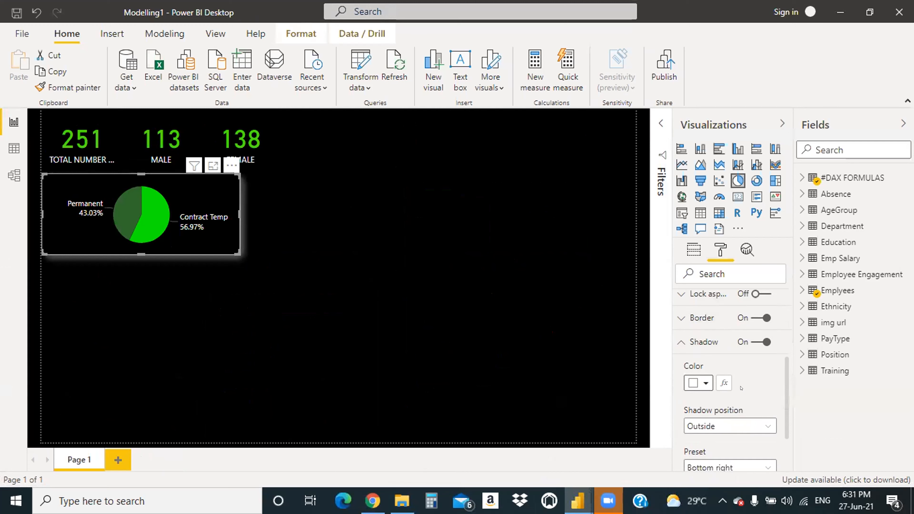
scroll(719, 379, "down", 1)
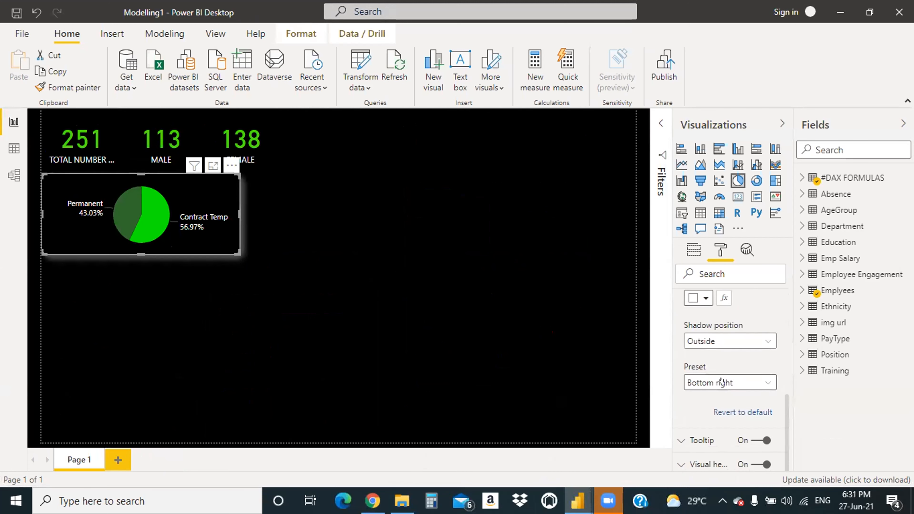
scroll(721, 380, "up", 5)
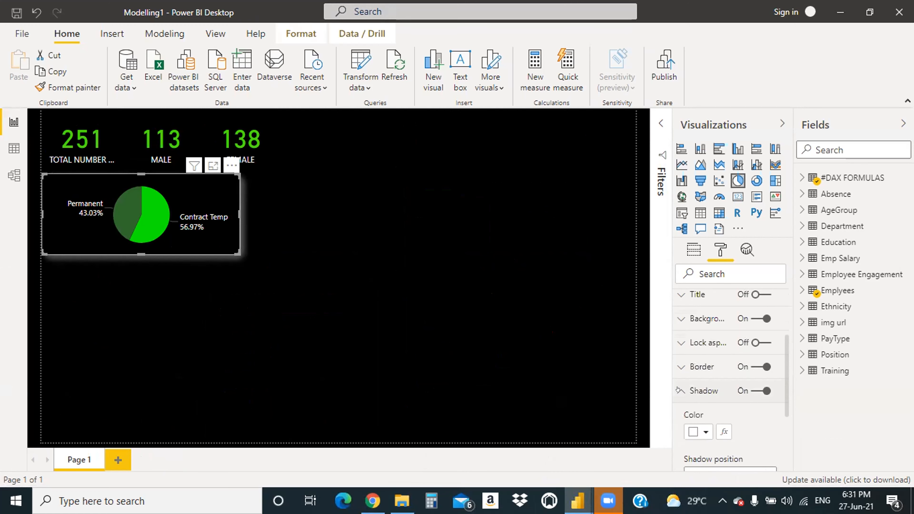
left_click(678, 390)
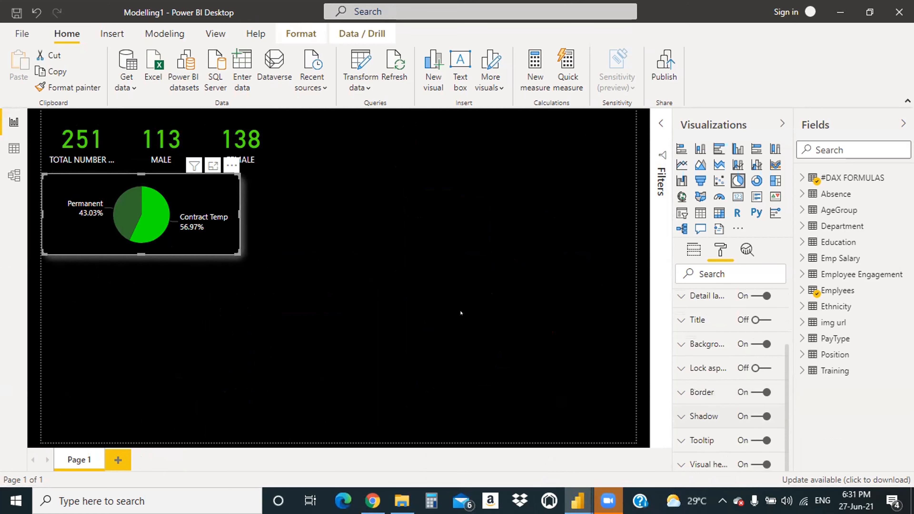
left_click(880, 357)
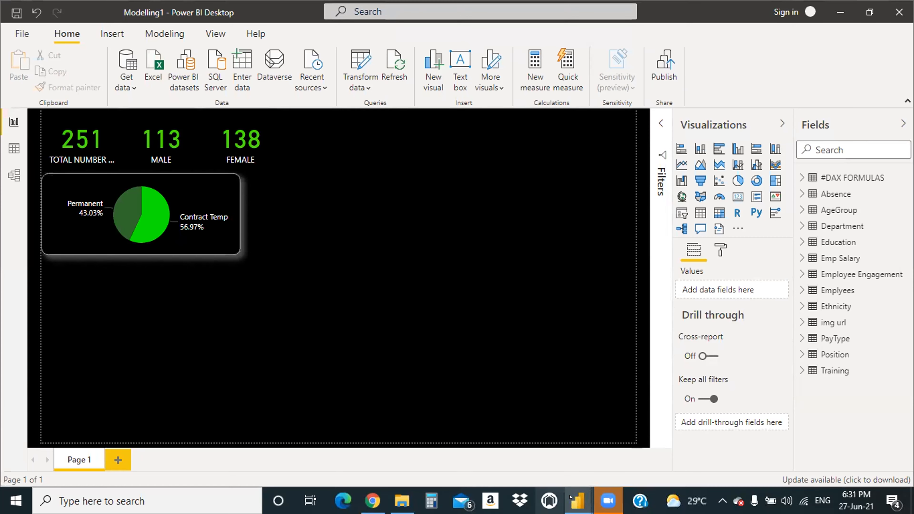
Step: Examine the field assignments of the Gender pie chart in Modelling1 - Copy, and switch back to the Modelling1 report
mouse_move(577, 501)
left_click(644, 443)
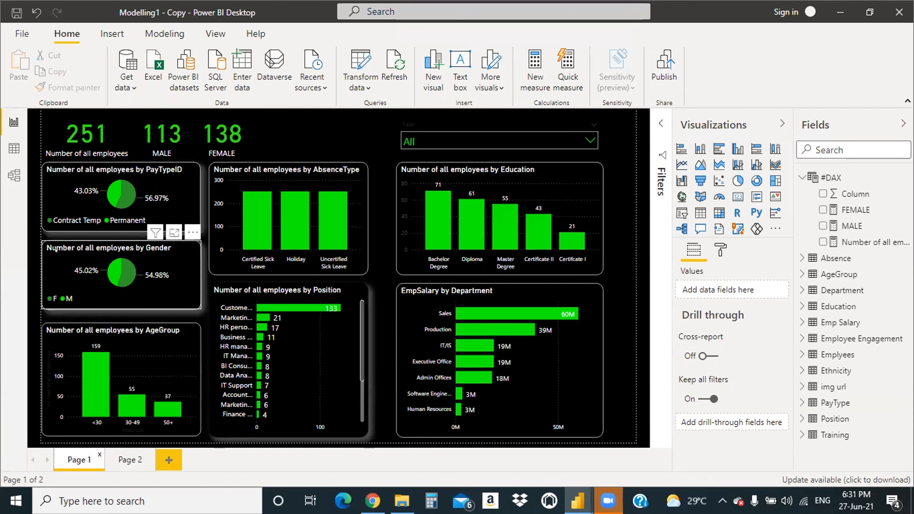
left_click(46, 259)
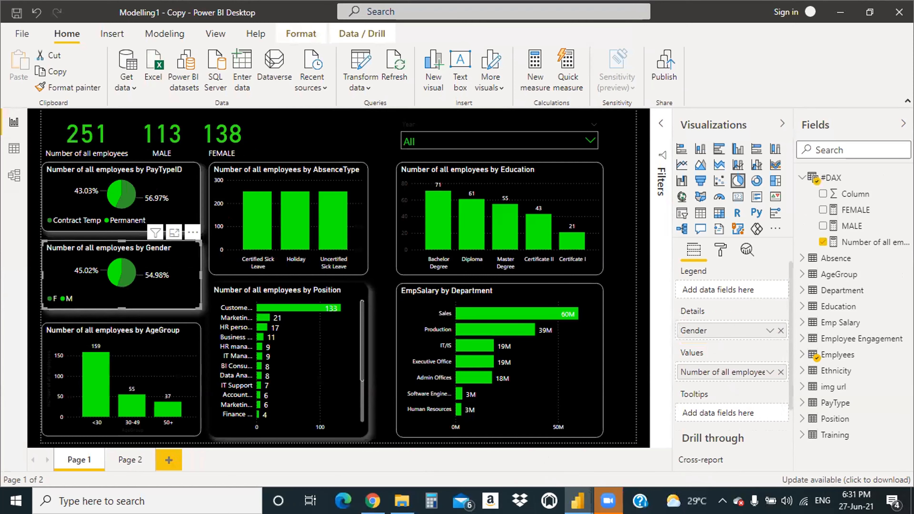
mouse_move(570, 497)
left_click(467, 443)
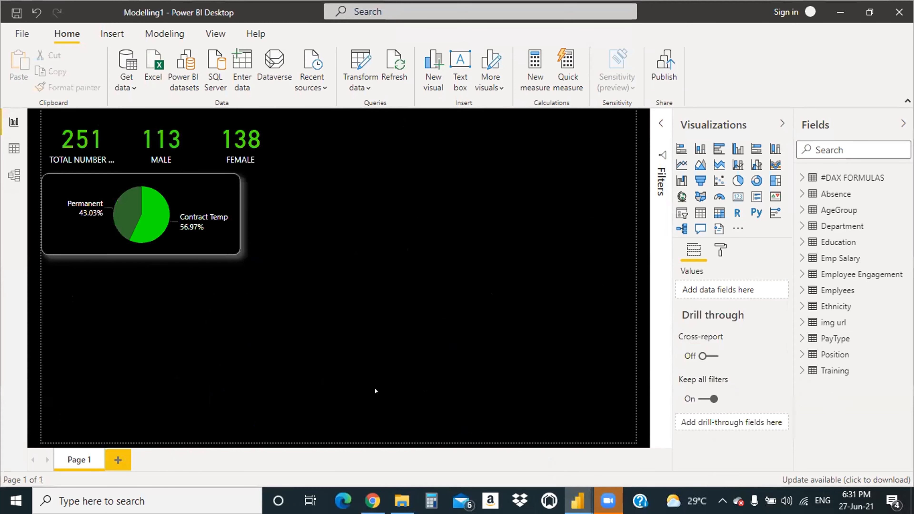
mouse_move(571, 497)
left_click(623, 454)
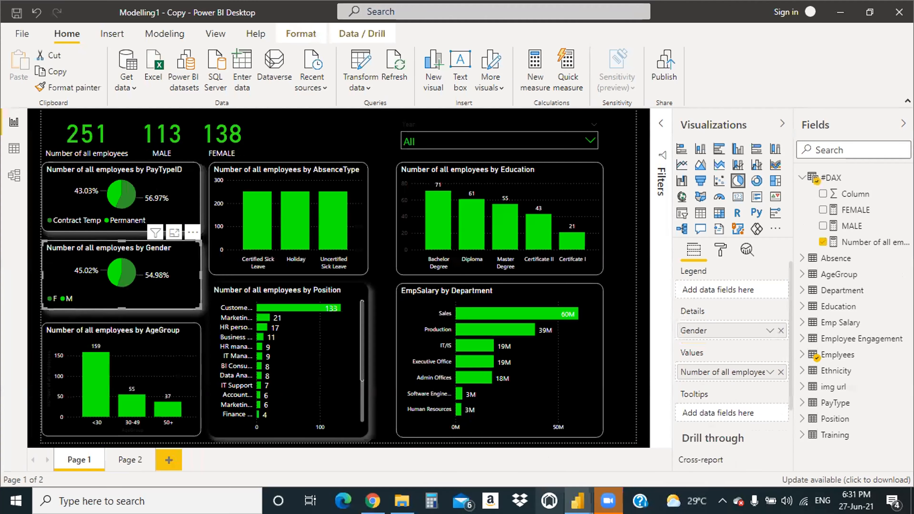
mouse_move(577, 499)
left_click(504, 453)
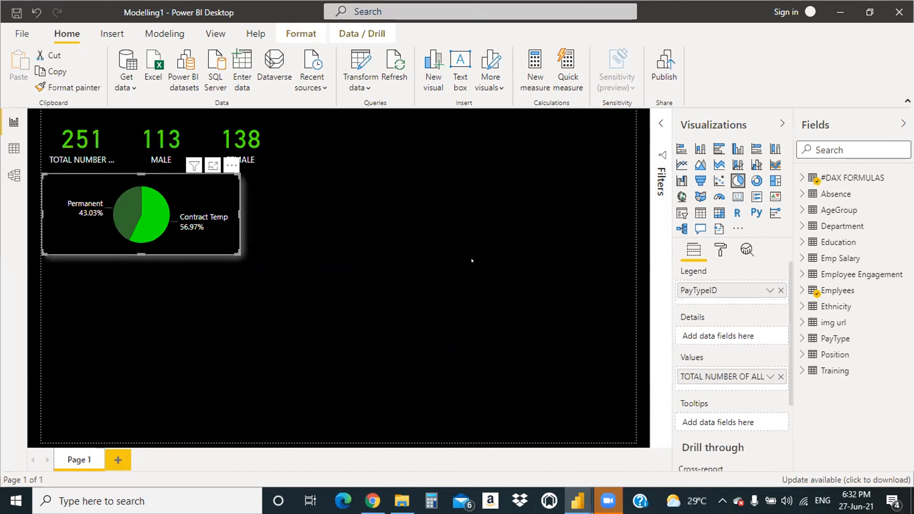
Step: Duplicate the PayTypeID pie chart and place the copy directly beneath the original, aligned with its edges
key("ctrl+c")
key("ctrl+v")
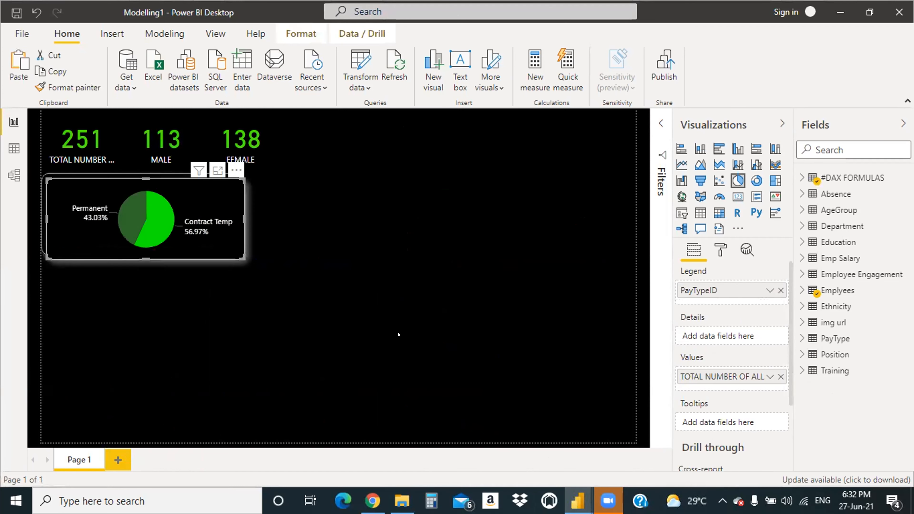
left_click_drag(193, 195, 189, 276)
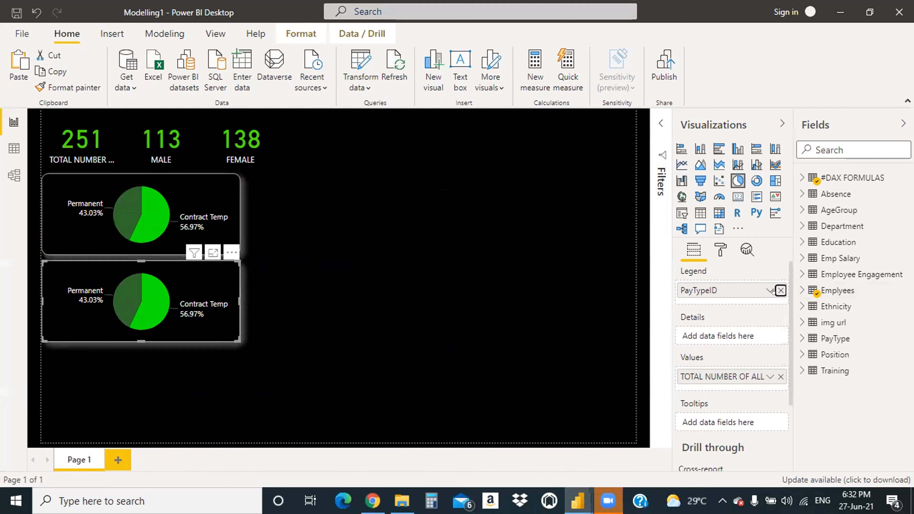
Step: Clear the duplicated pie chart's fields and assign the TOTAL NUMBER OF ALL measure from #DAX FORMULAS as its values
left_click(780, 290)
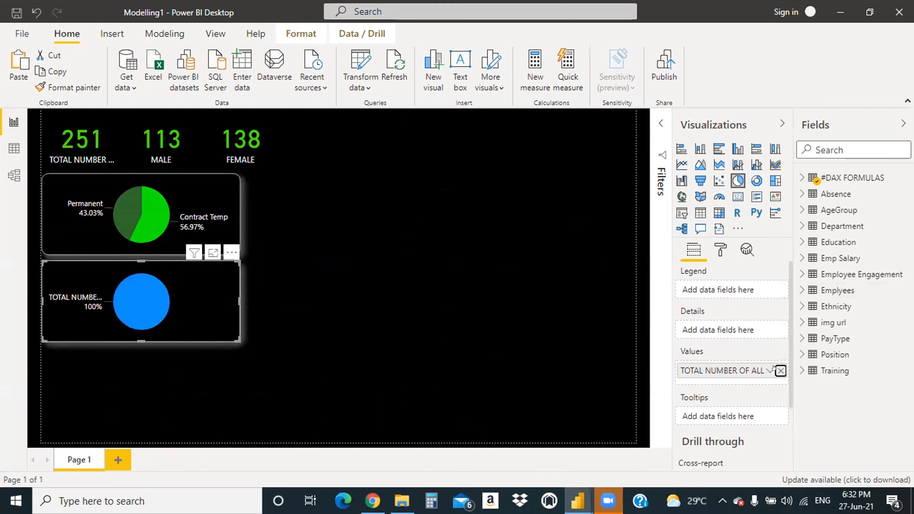
left_click(780, 370)
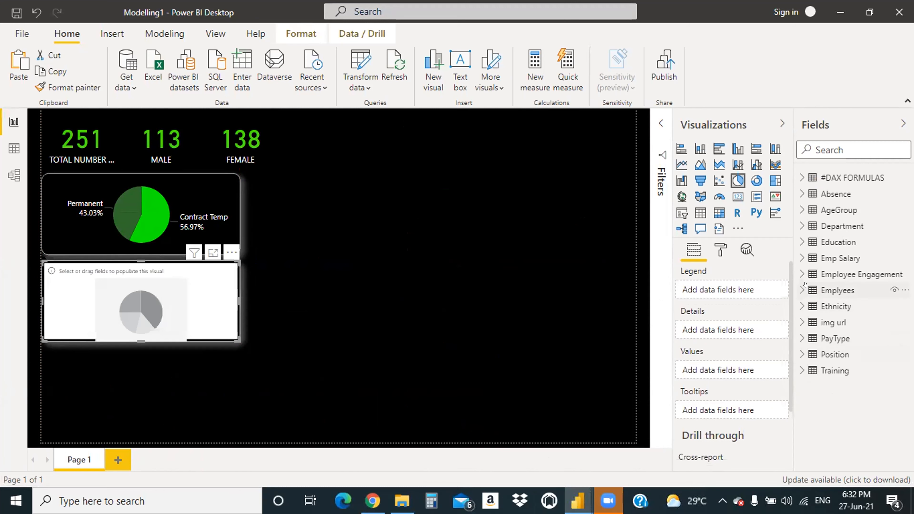
left_click(801, 178)
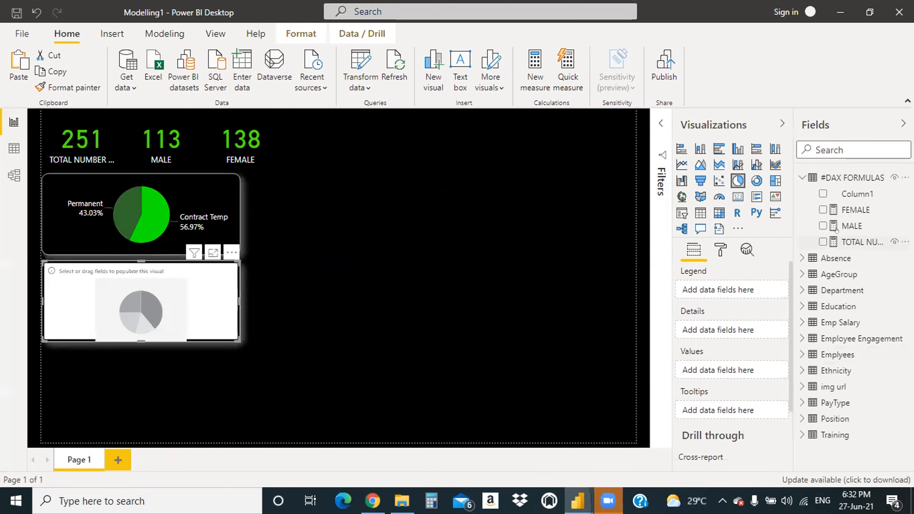
left_click_drag(850, 240, 730, 369)
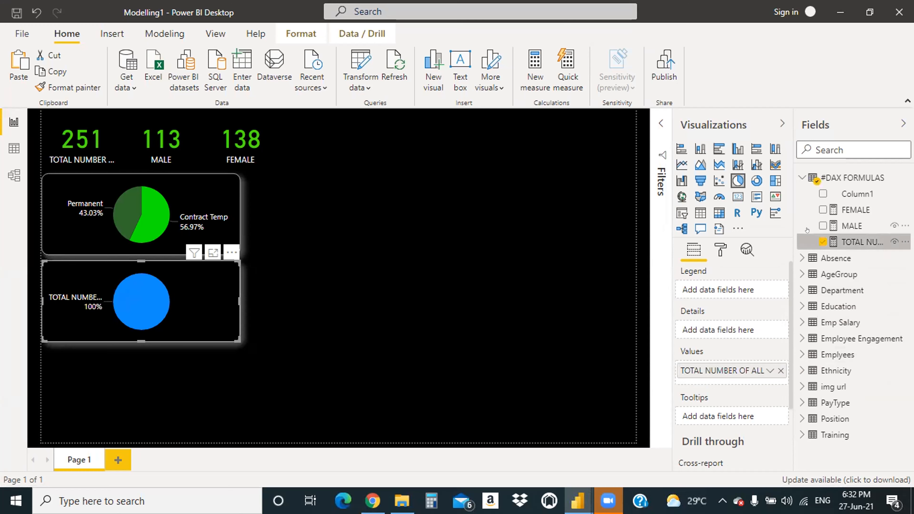
left_click(796, 177)
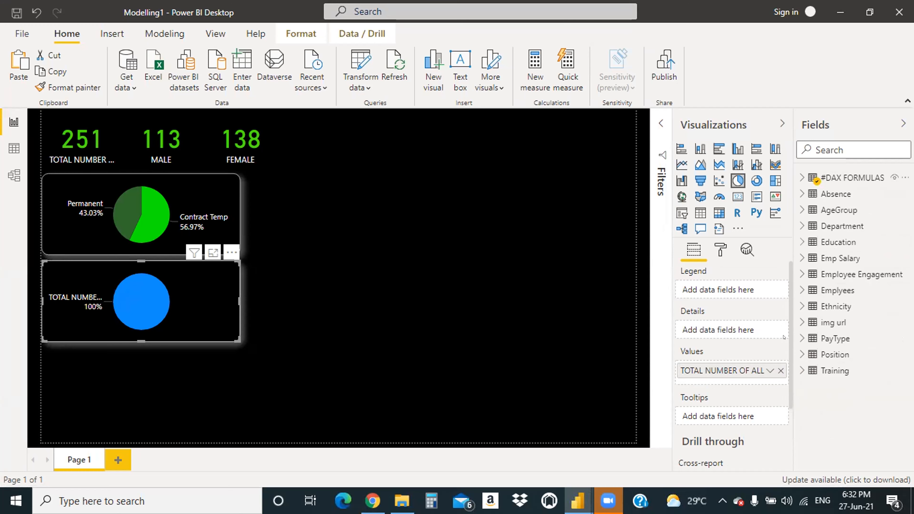
Step: Add the Gender field from the Emplyees table to the duplicated pie chart's details
left_click(795, 291)
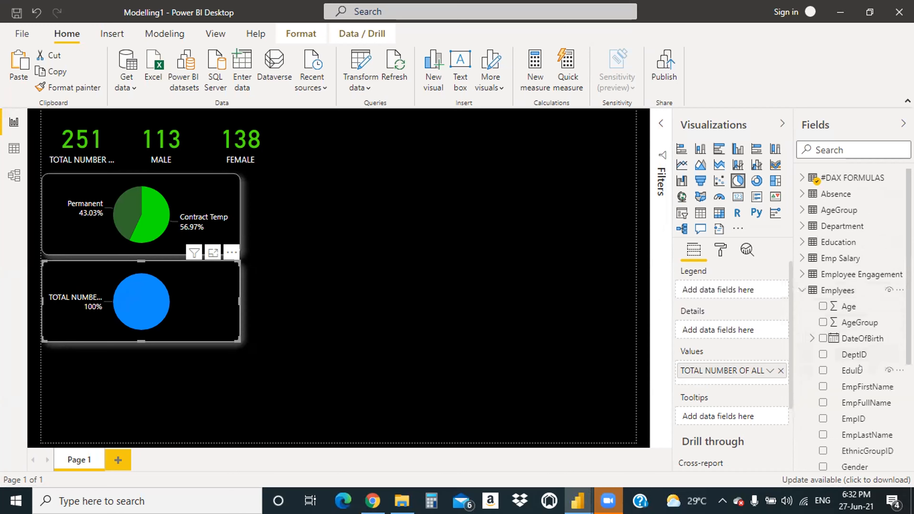
scroll(863, 375, "down", 2)
left_click_drag(868, 401, 737, 332)
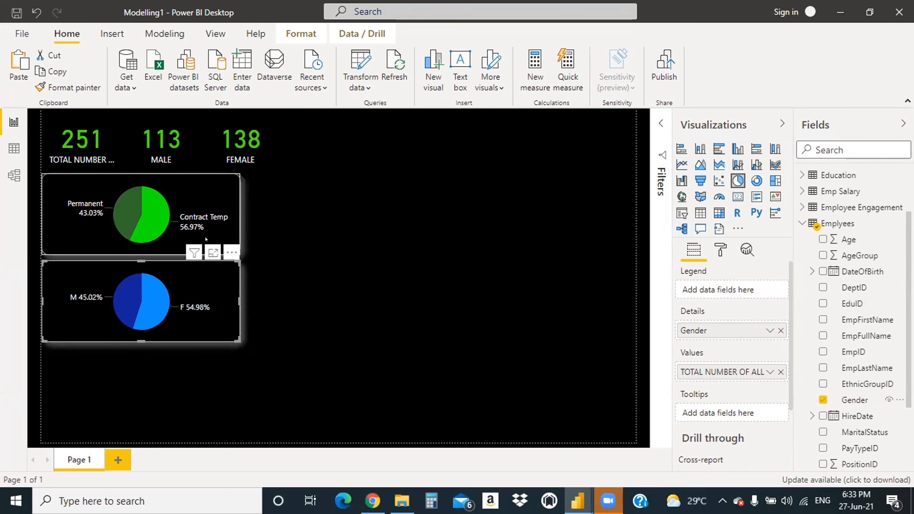
Step: Try to copy the PayTypeID pie chart's formatting onto the Gender pie chart with Format Painter
left_click(174, 195)
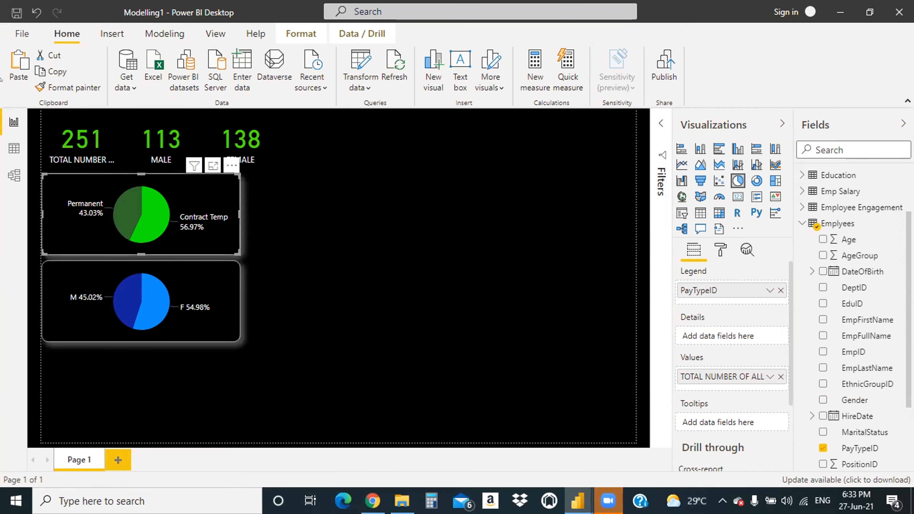
left_click(55, 88)
left_click(187, 283)
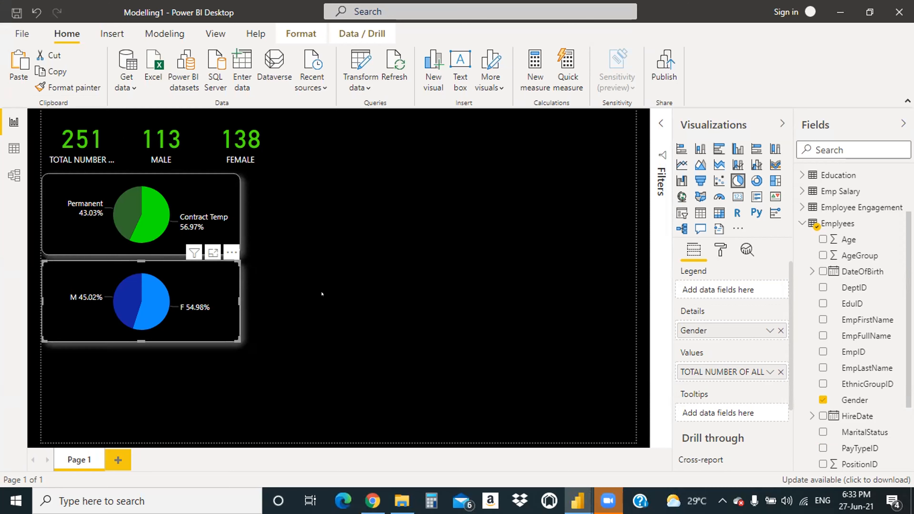
Step: Retry copying the PayTypeID pie chart's formatting onto the Gender pie chart with Format Painter, and undo the attempt
left_click(356, 262)
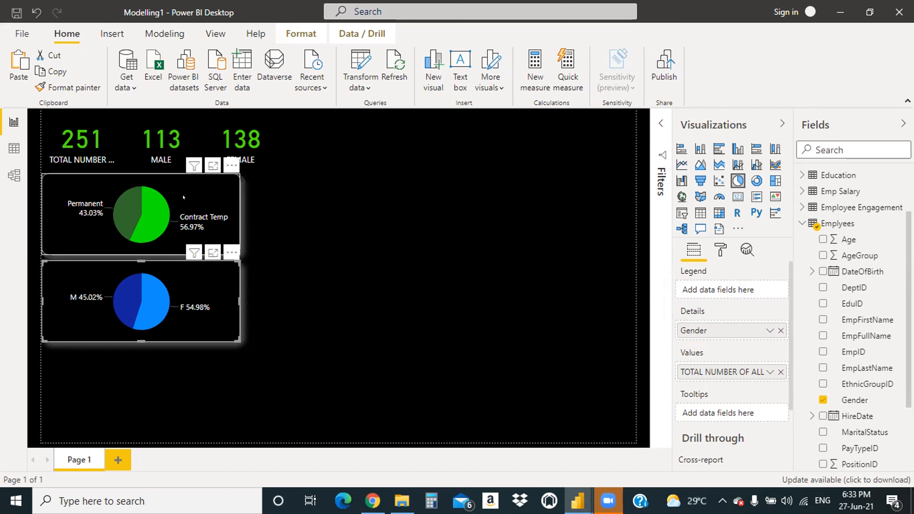
left_click(175, 195)
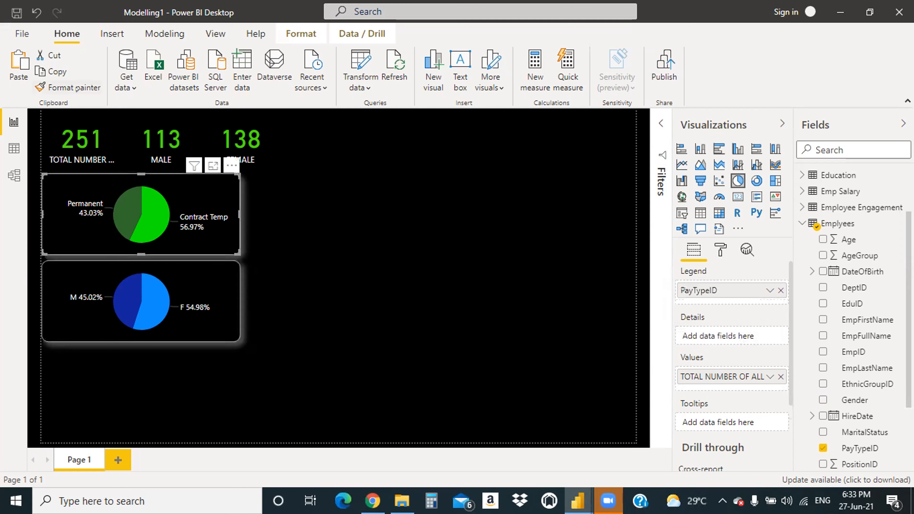
left_click(101, 270)
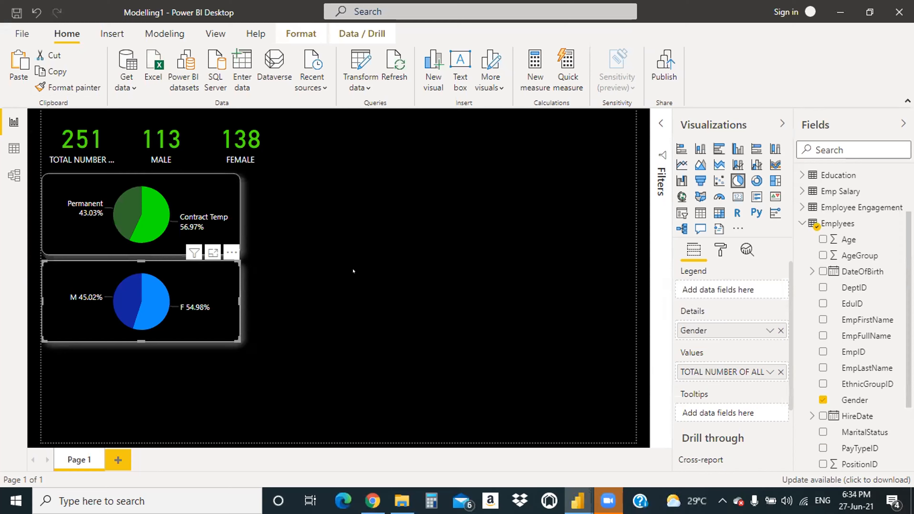
left_click(87, 177)
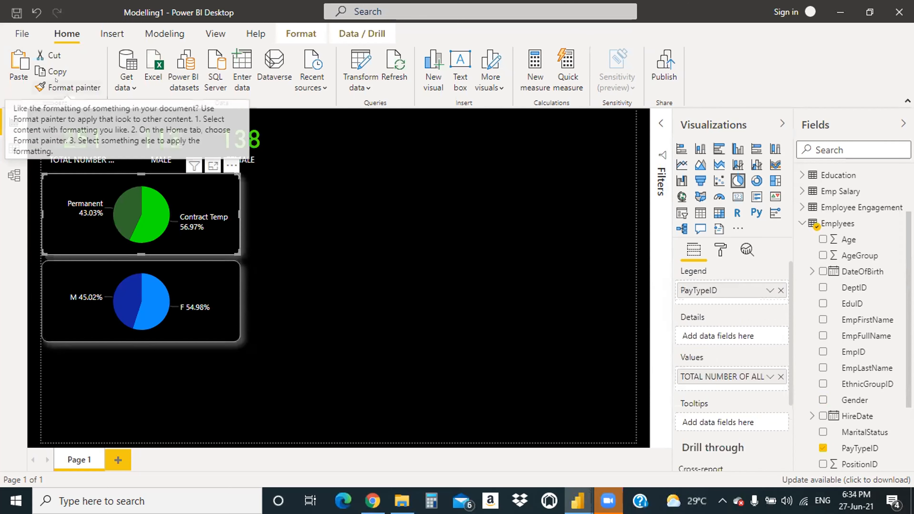
left_click(57, 88)
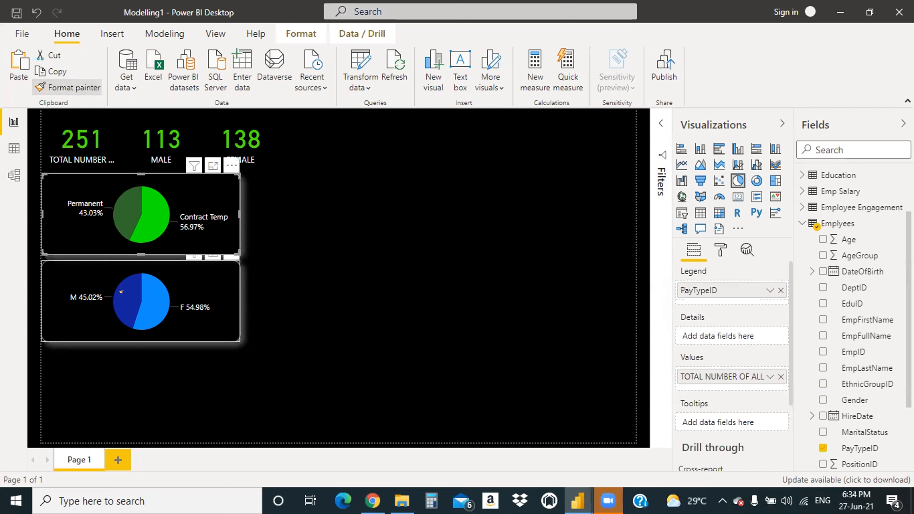
left_click(132, 294)
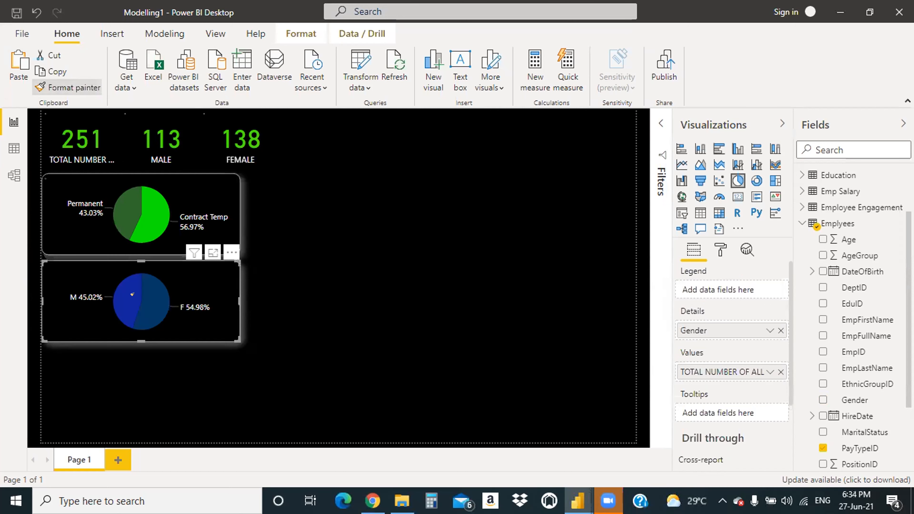
left_click(144, 303)
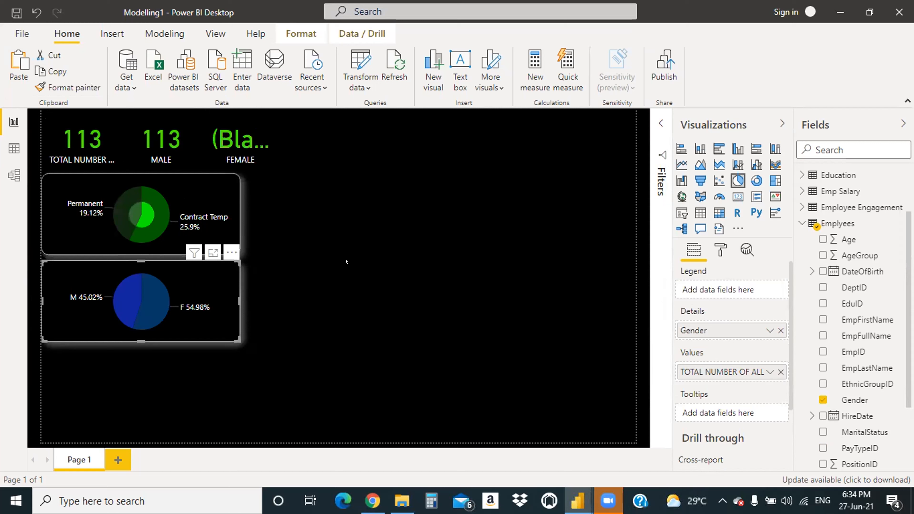
left_click(344, 262)
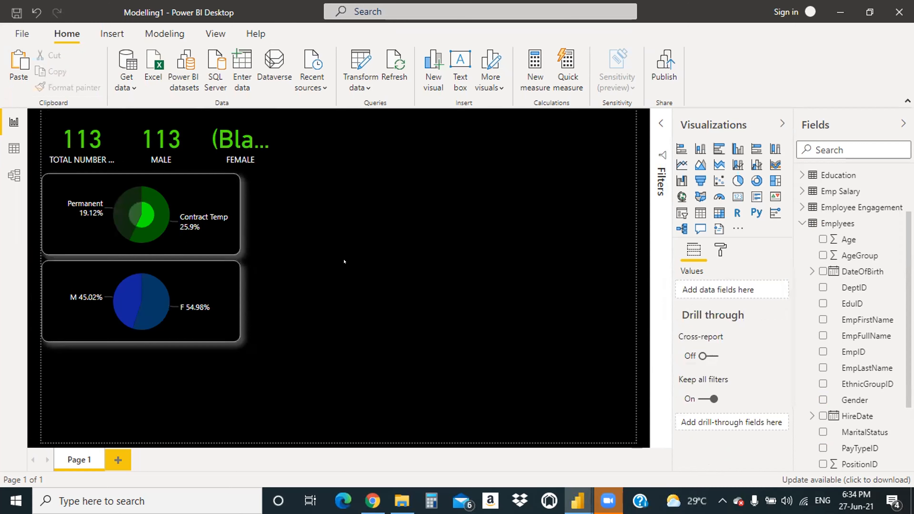
key("ctrl+z")
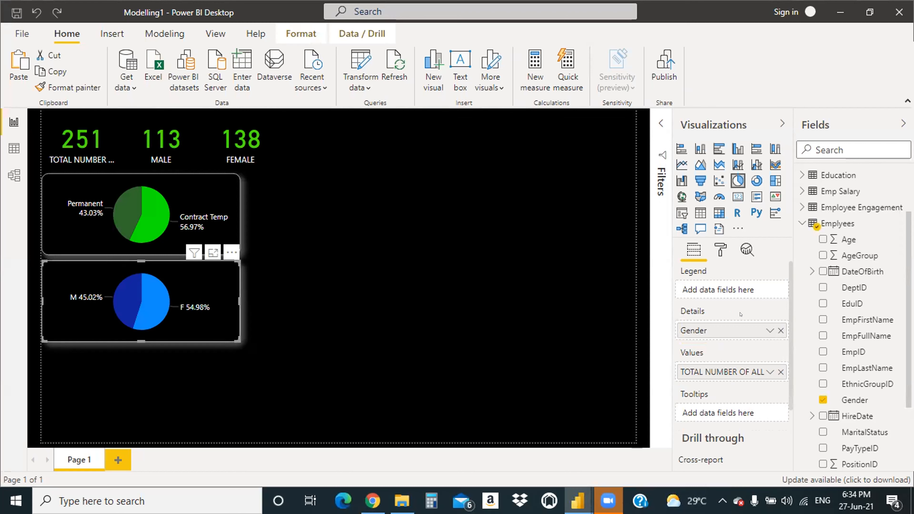
Step: Set the Gender pie chart's data colors to bright green #0DF201 for F and the recently used dark green for M
left_click(719, 249)
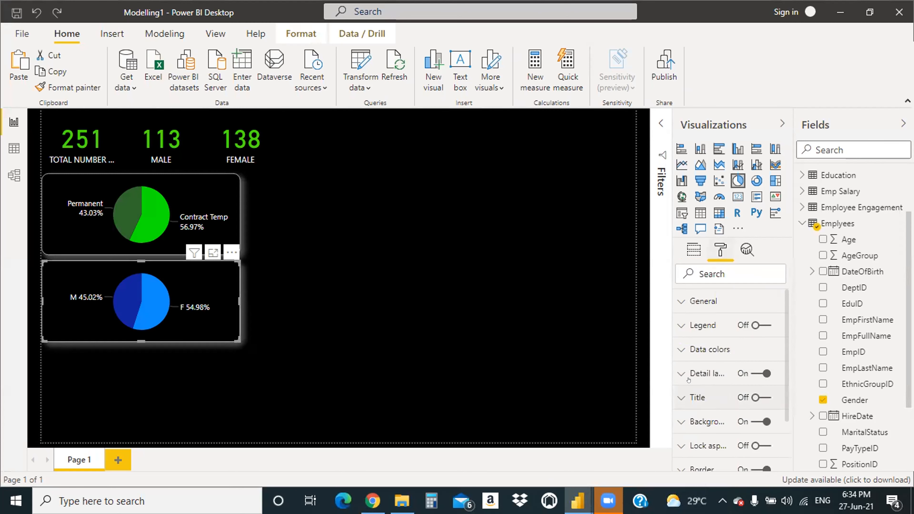
left_click(678, 353)
left_click(702, 391)
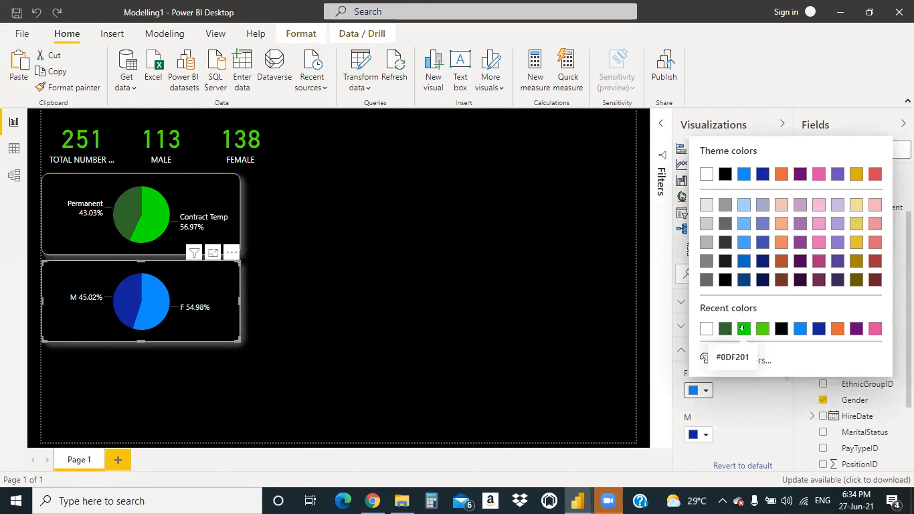
left_click(743, 327)
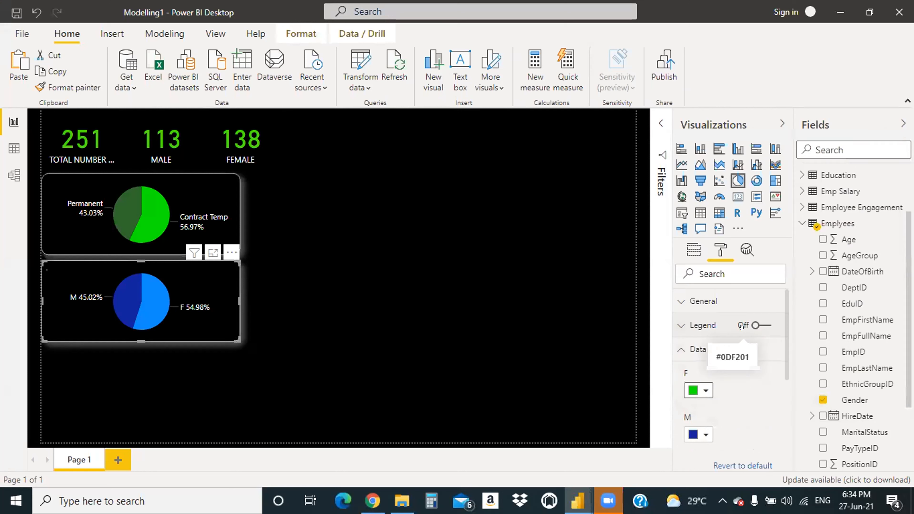
left_click(706, 435)
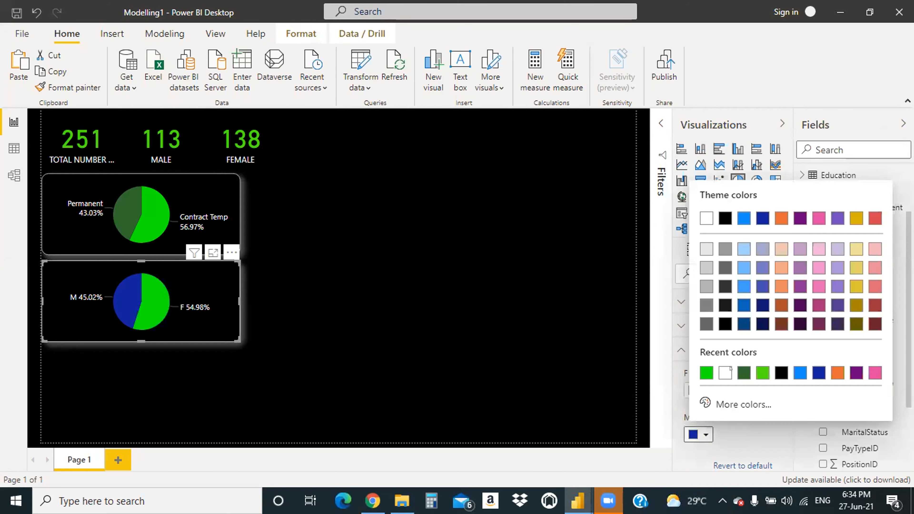
left_click(744, 373)
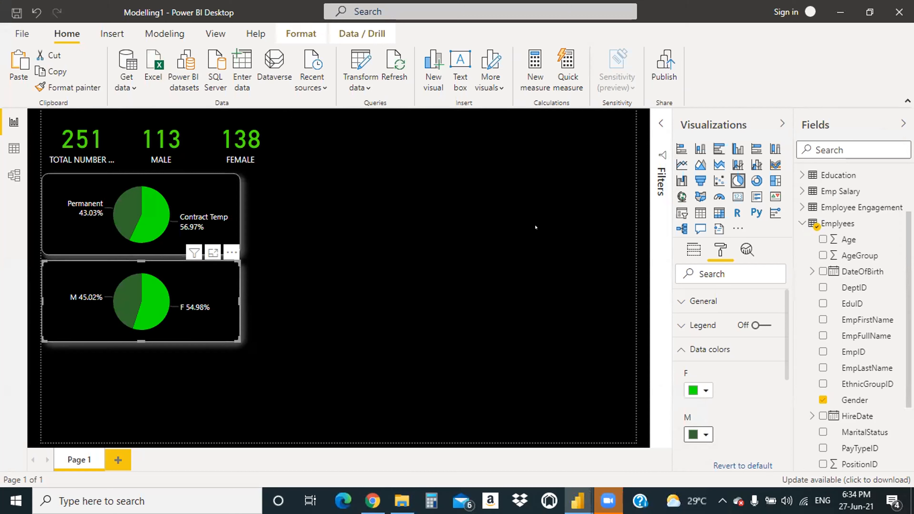
Step: Check the AgeGroup chart in the Modelling1 - Copy report and insert a clustered column chart beneath the Gender pie chart in Modelling1
mouse_move(577, 500)
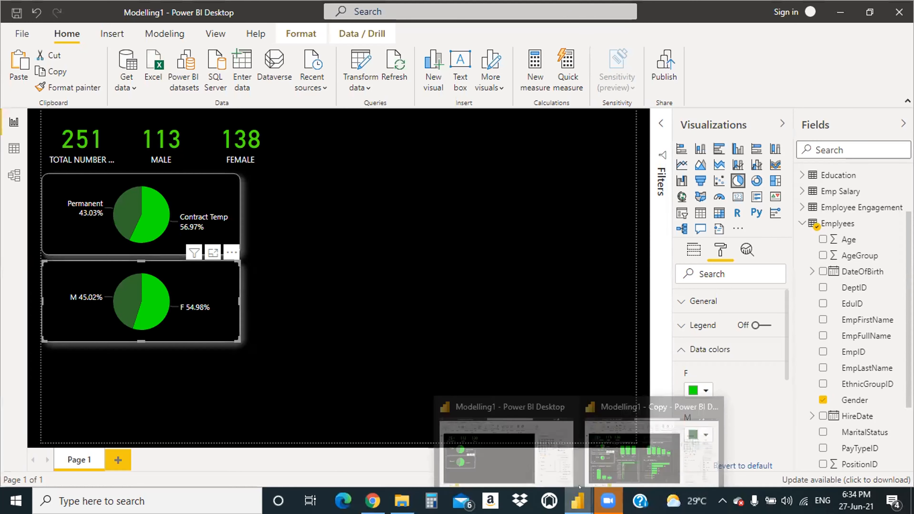
left_click(622, 453)
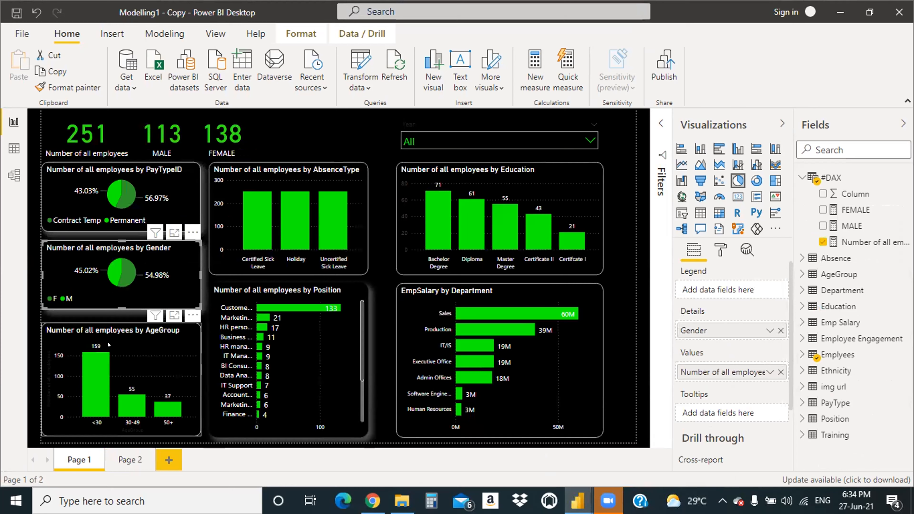
left_click(161, 346)
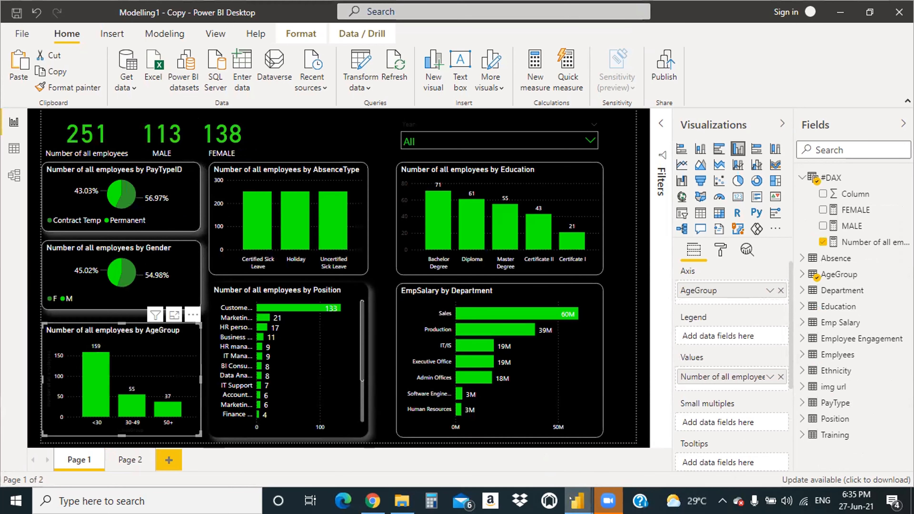
mouse_move(572, 499)
left_click(493, 454)
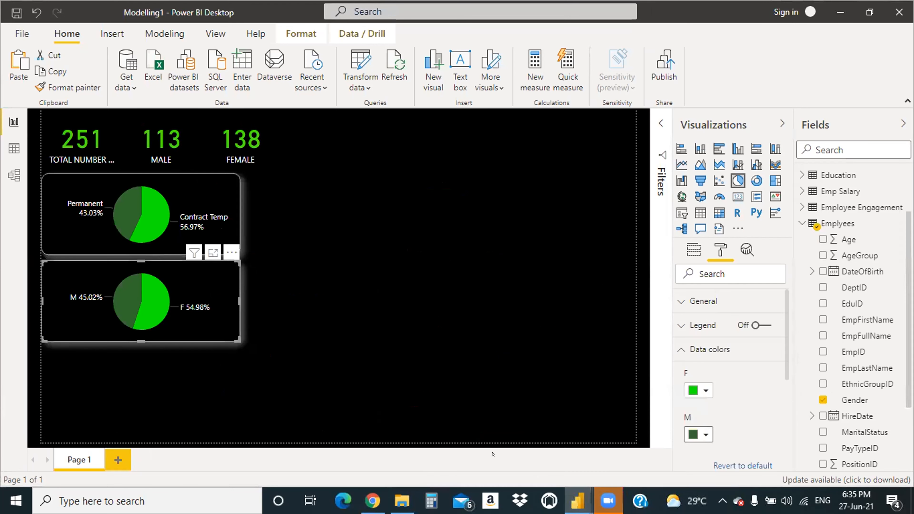
left_click(731, 152)
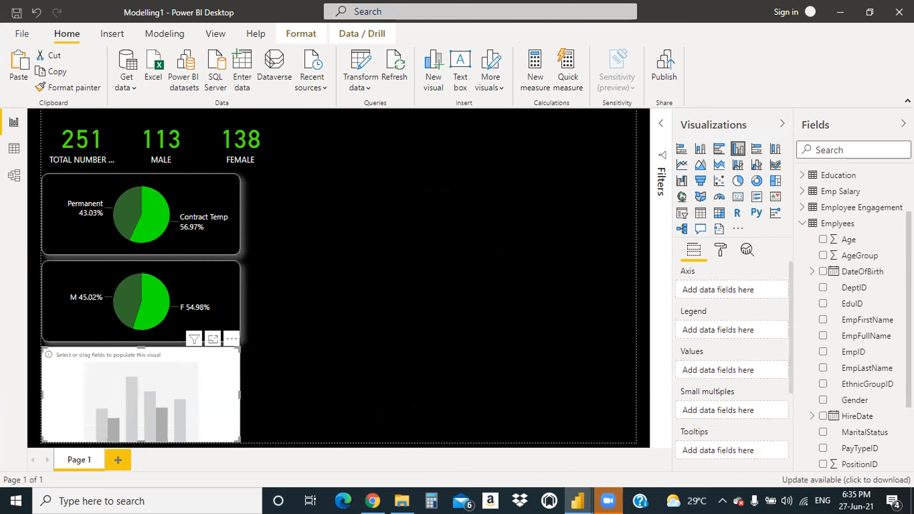
Step: Assign the TOTAL NUMBER OF ALL EMPLOYEES measure as the column chart's values and AgeGroup from the AgeGroup table as its axis
left_click(802, 223)
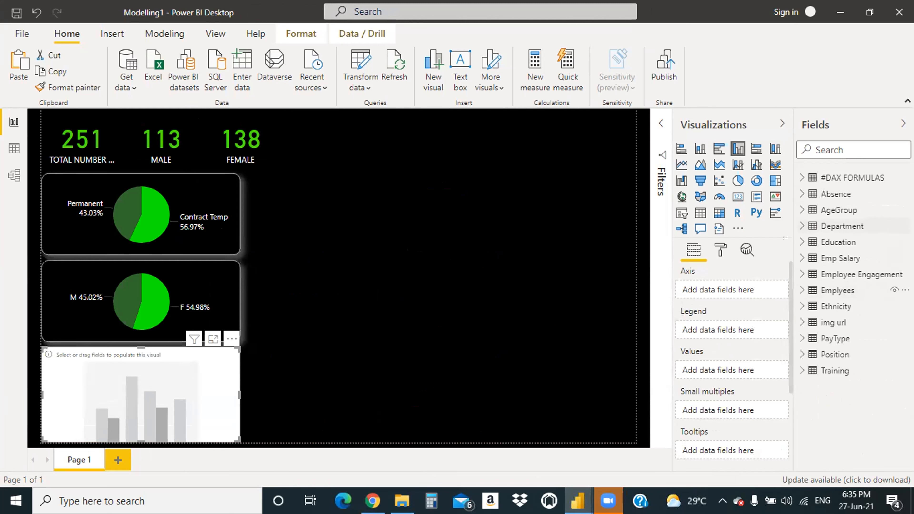
left_click(838, 178)
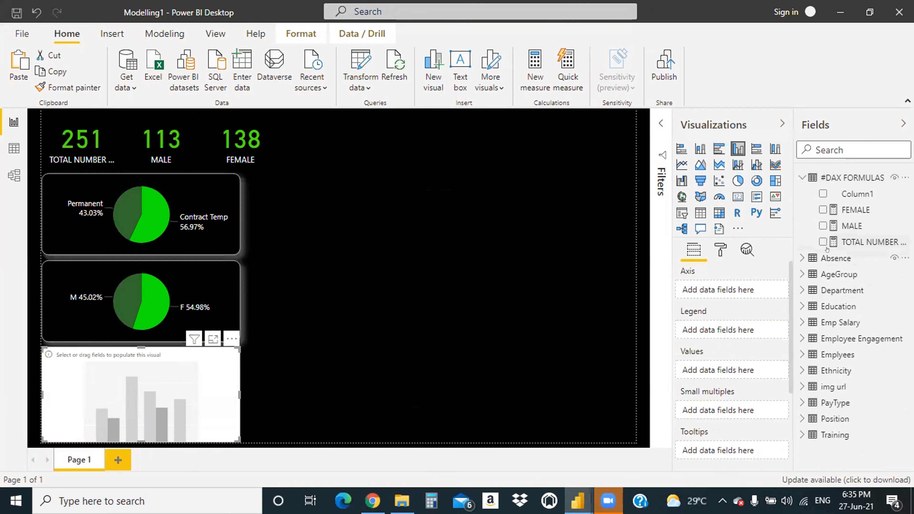
left_click_drag(849, 241, 733, 367)
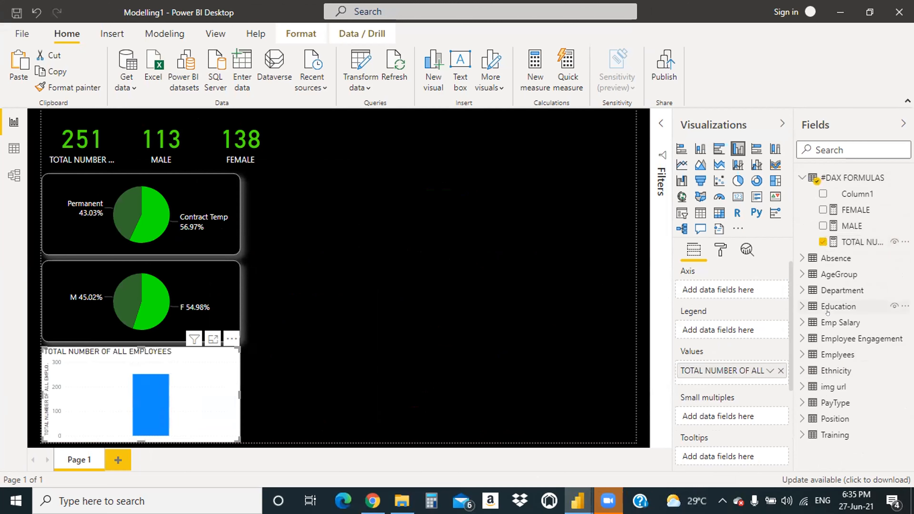
left_click(801, 177)
left_click(801, 210)
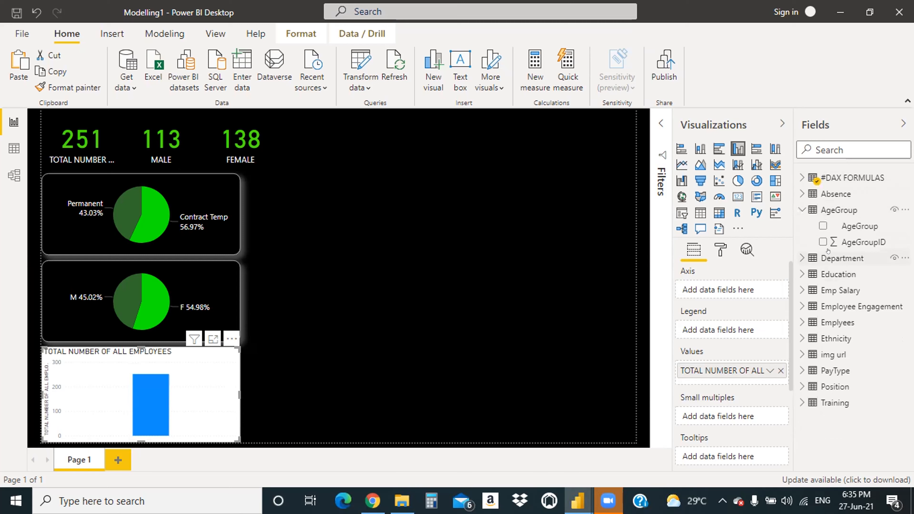
left_click_drag(857, 220, 581, 346)
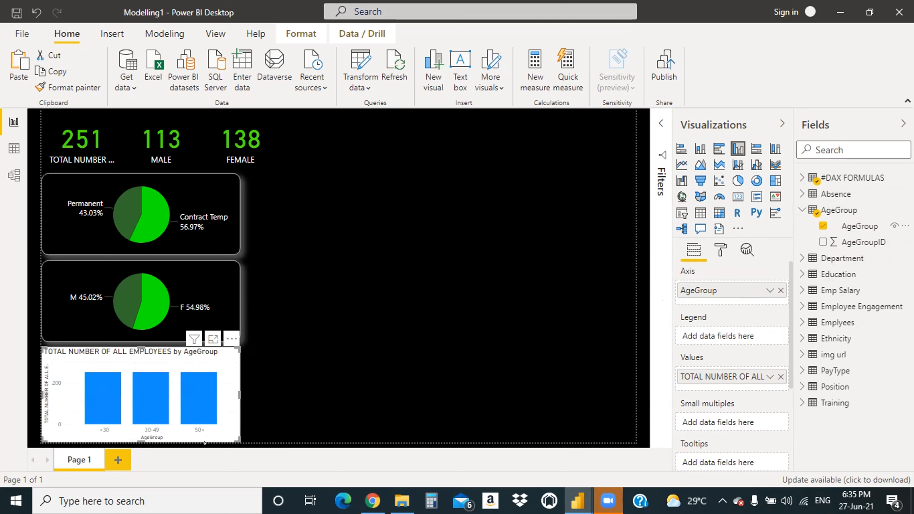
Step: Copy the Gender pie chart's formatting onto the AgeGroup column chart with Format Painter
left_click(174, 281)
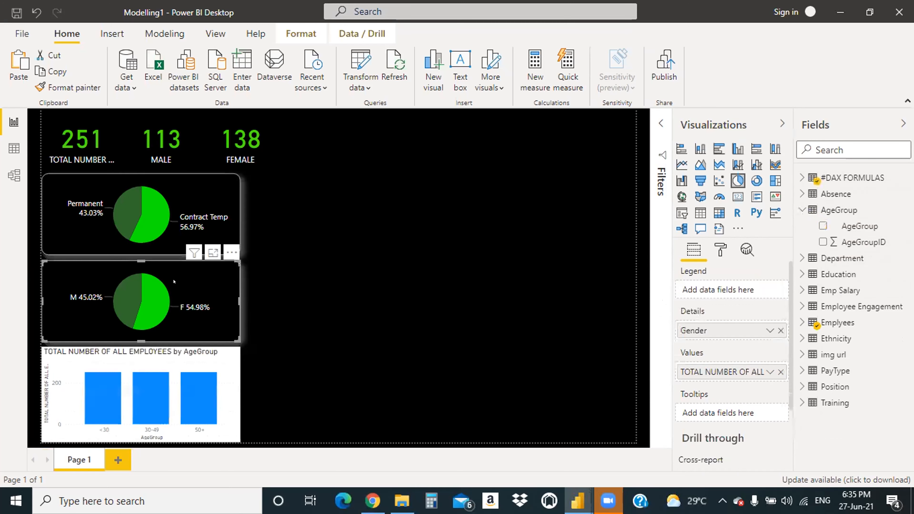
left_click(68, 87)
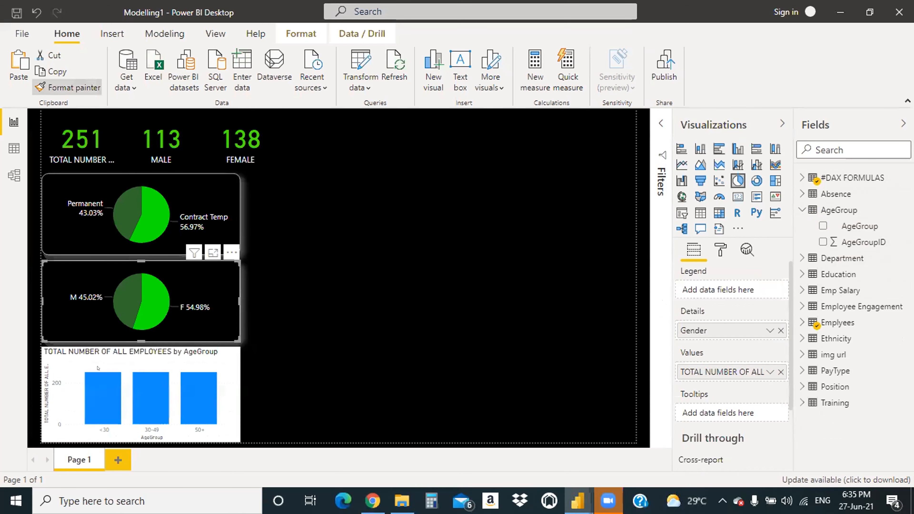
left_click(150, 396)
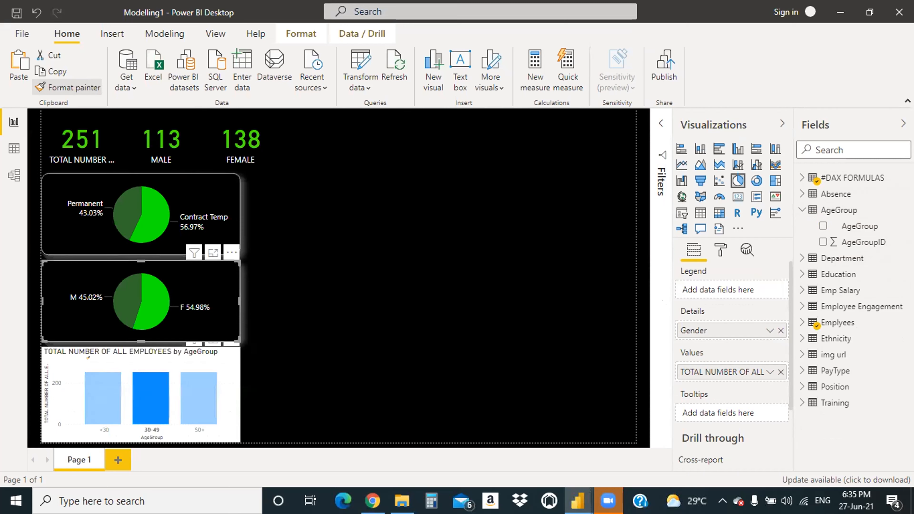
left_click(232, 397)
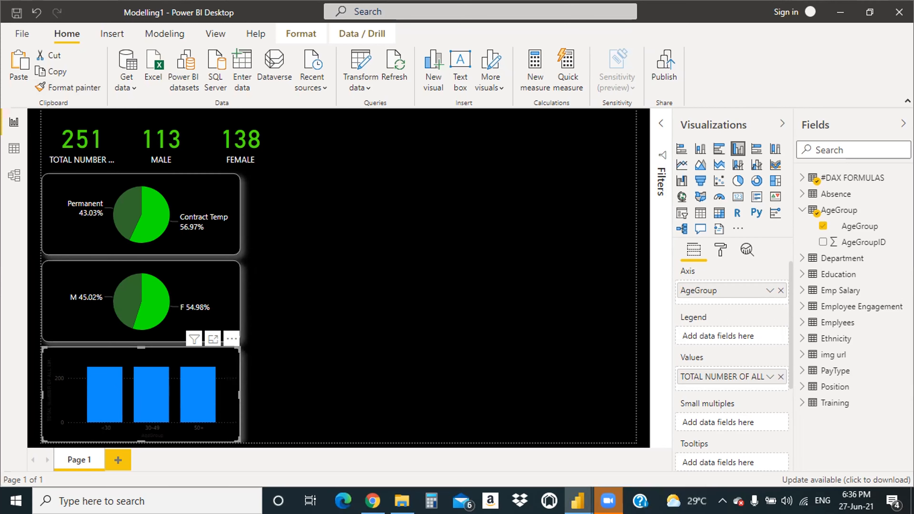
Step: Compare with the Modelling1 - Copy report and set the AgeGroup column chart's default data color to the pie charts' bright green
mouse_move(577, 501)
left_click(633, 444)
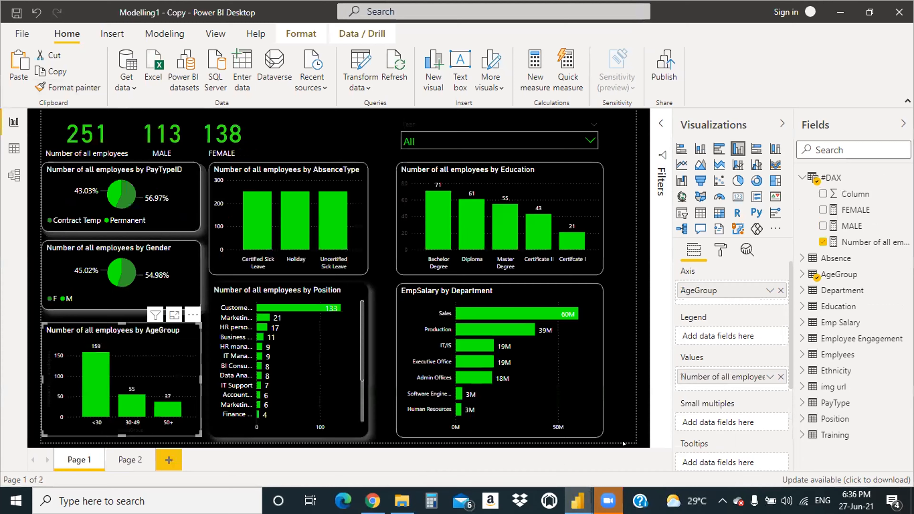
left_click(493, 465)
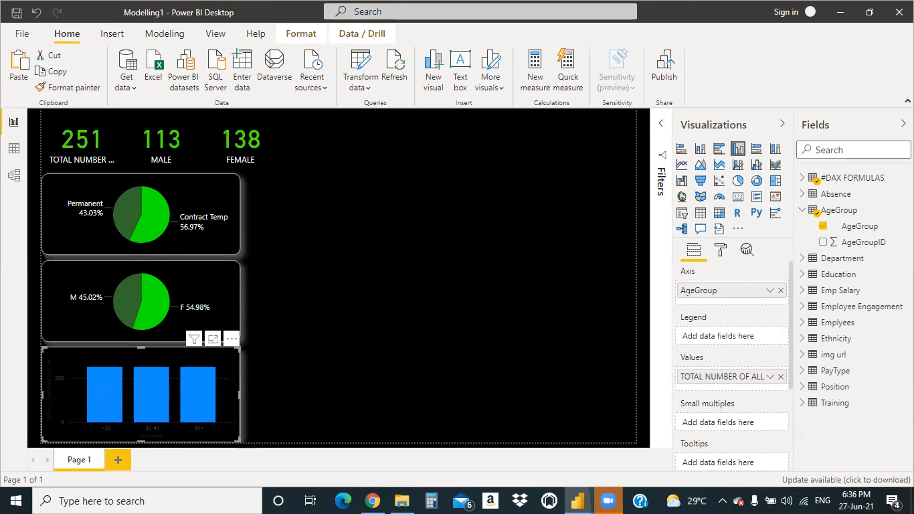
left_click(719, 249)
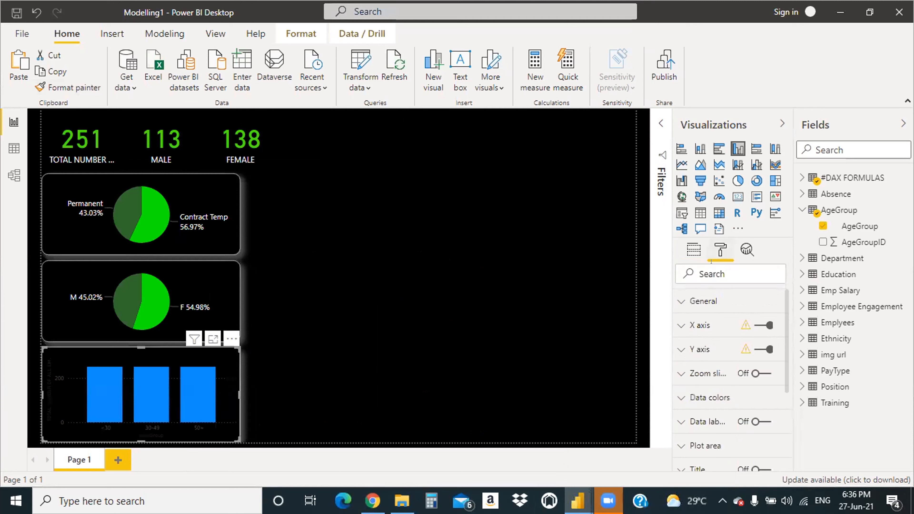
left_click(679, 401)
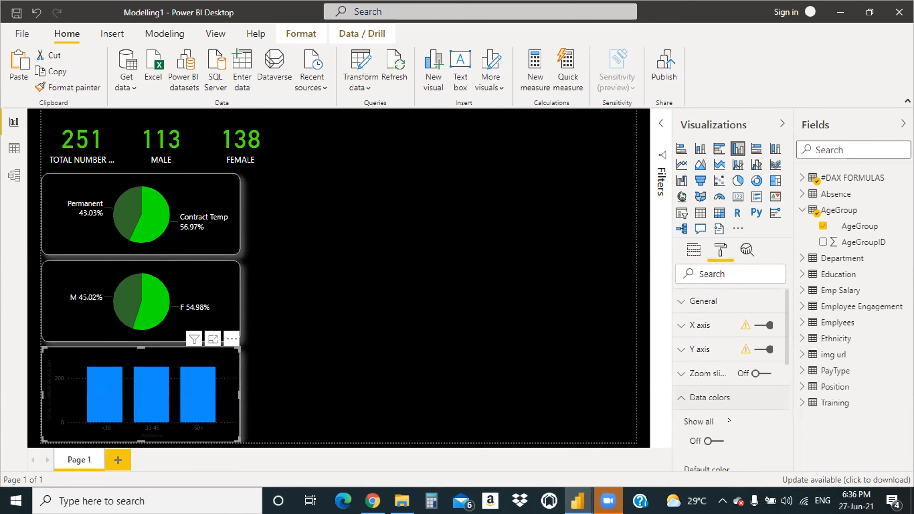
scroll(728, 420, "down", 4)
left_click(706, 353)
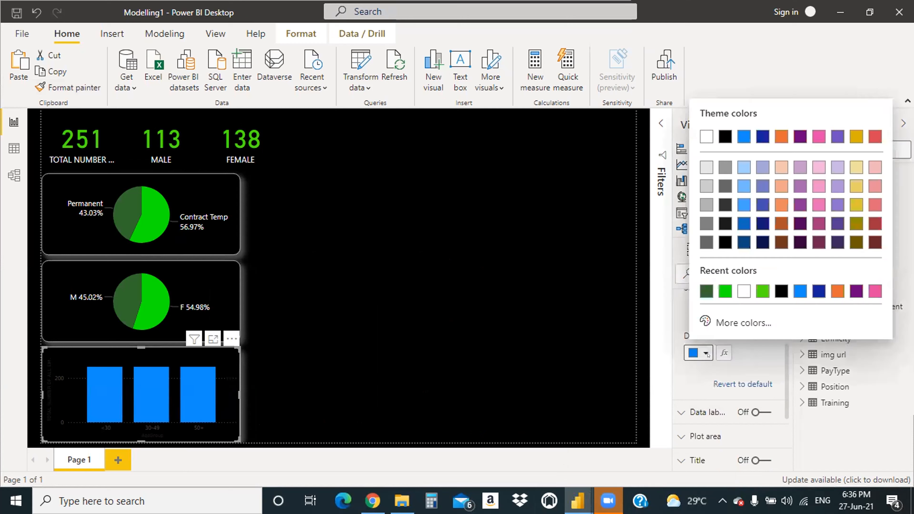
left_click(719, 292)
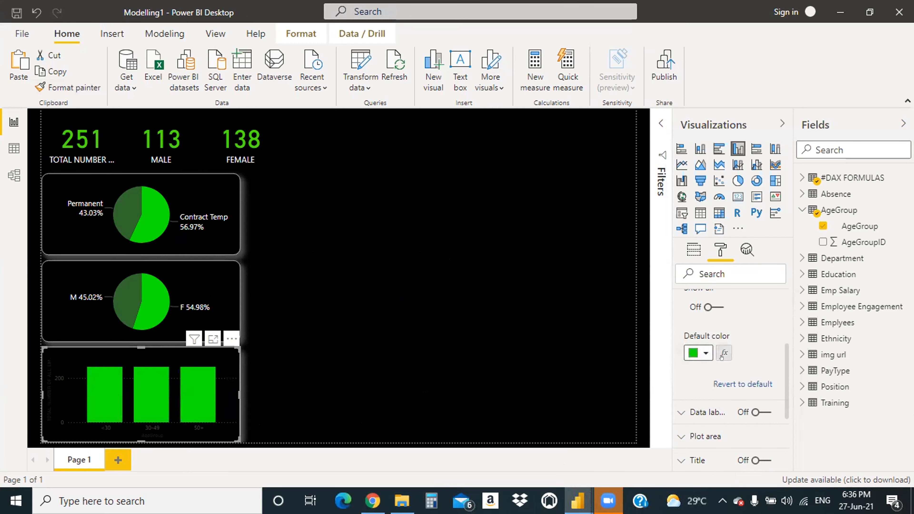
scroll(685, 360, "up", 4)
left_click(678, 398)
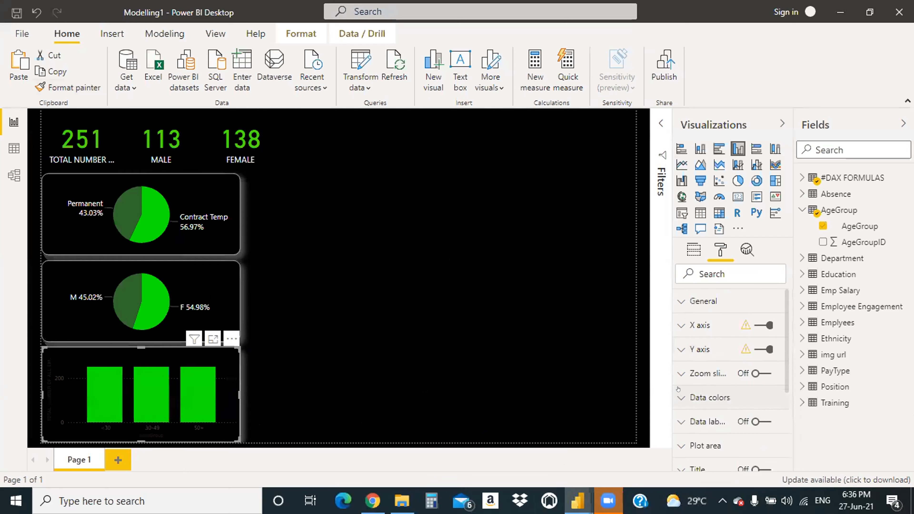
Step: Set the AgeGroup column chart's X axis label color to white and turn off its Y axis
left_click(680, 325)
scroll(728, 346, "down", 2)
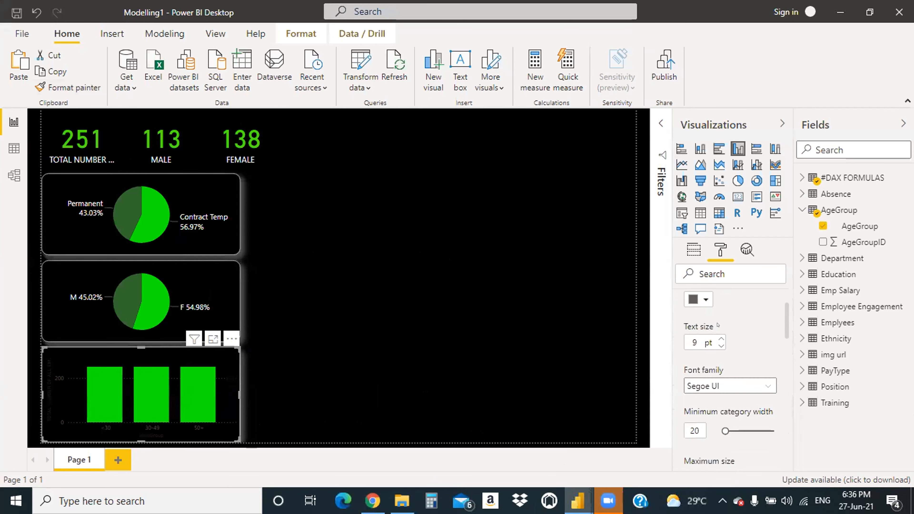
left_click(699, 301)
left_click(743, 238)
scroll(696, 355, "up", 2)
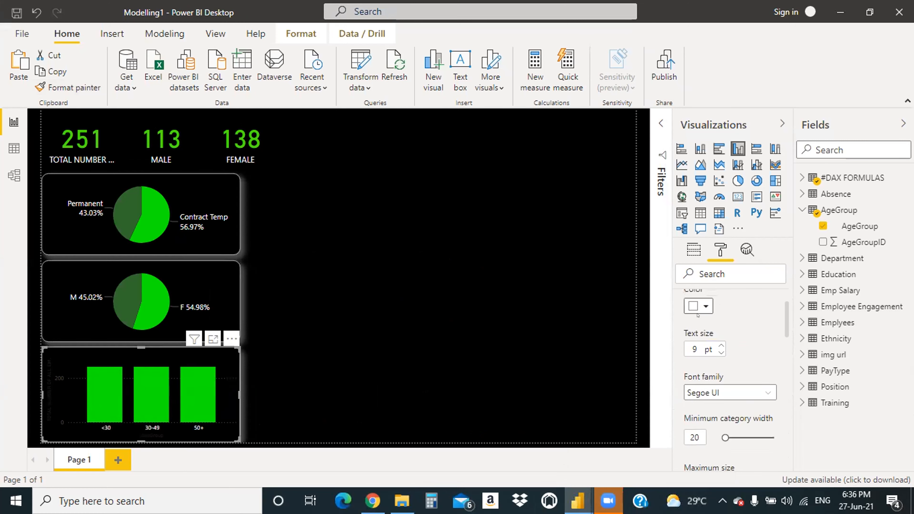
left_click(679, 325)
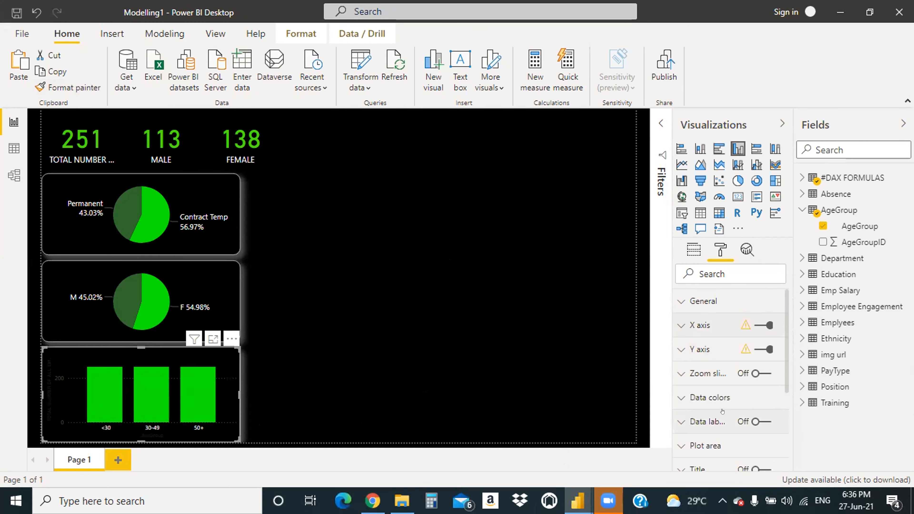
left_click(764, 350)
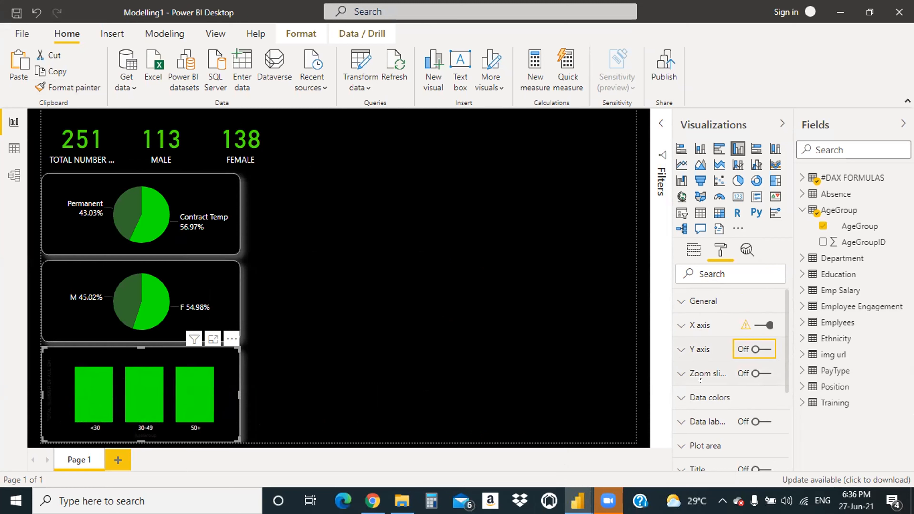
Step: Turn on the AgeGroup chart's title with a white font color and turn on its data labels
scroll(698, 381, "down", 2)
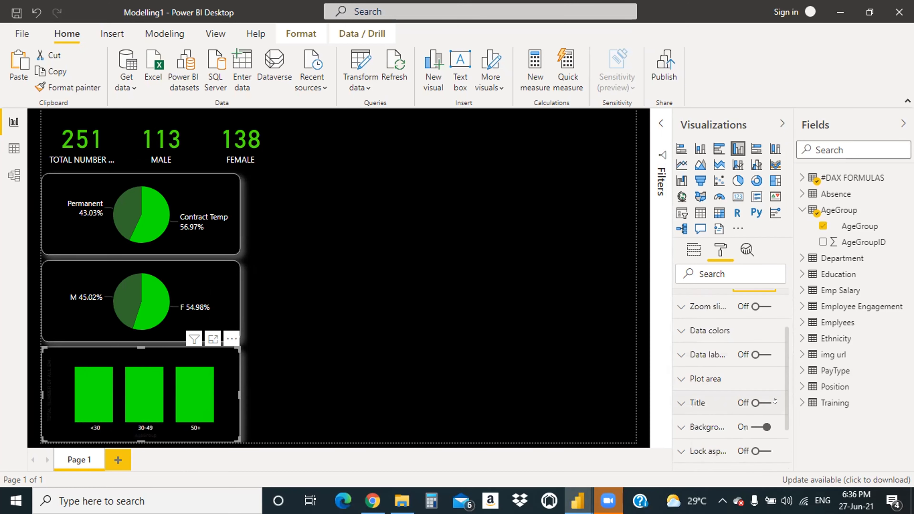
left_click(741, 402)
left_click(698, 402)
scroll(699, 390, "down", 4)
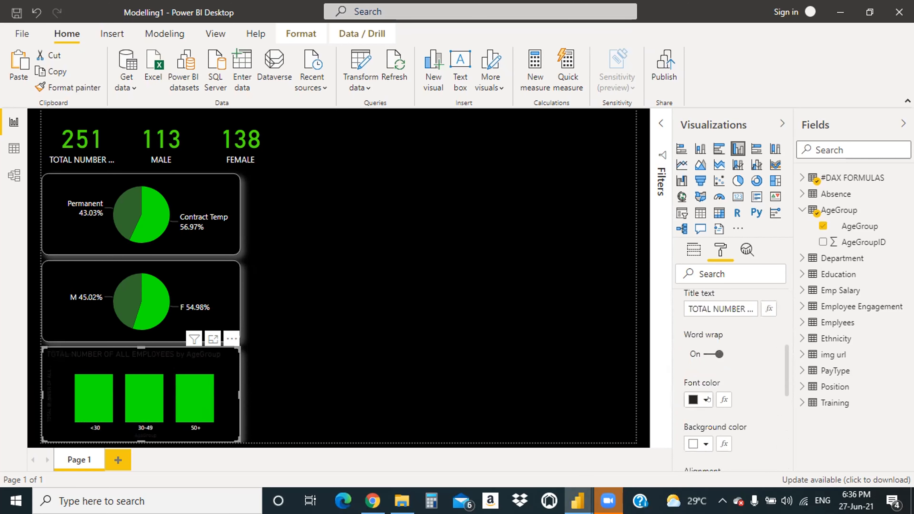
left_click(699, 399)
left_click(706, 338)
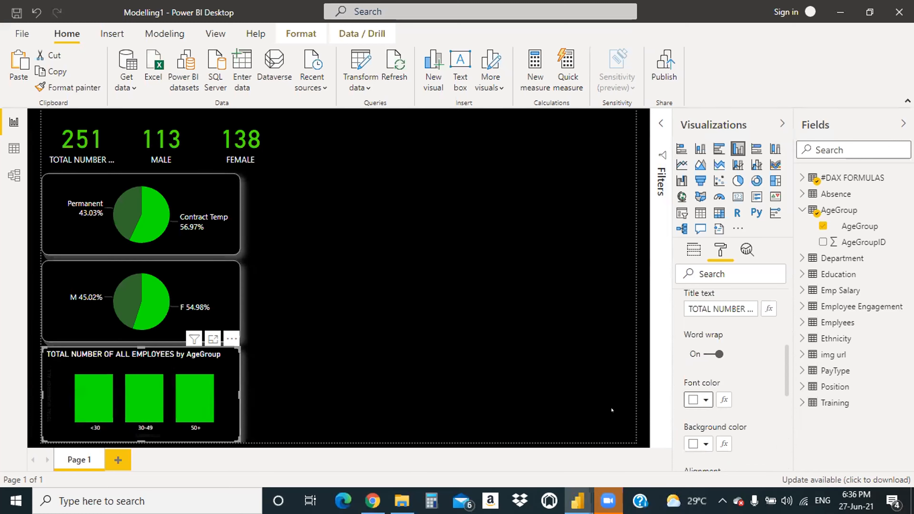
scroll(676, 388, "up", 4)
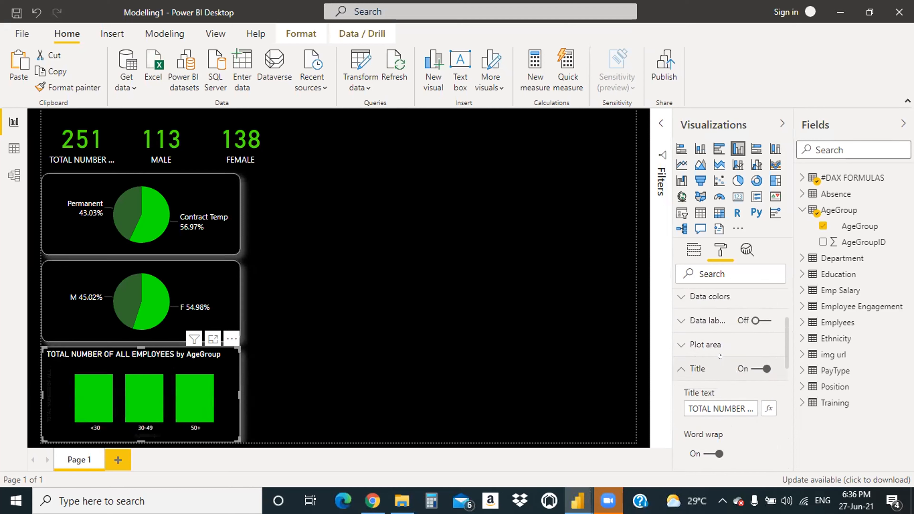
left_click(677, 408)
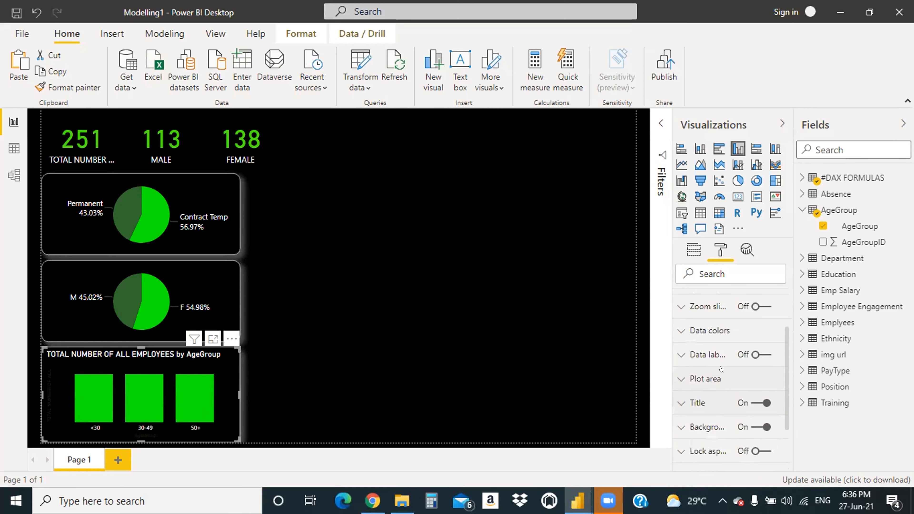
left_click(762, 355)
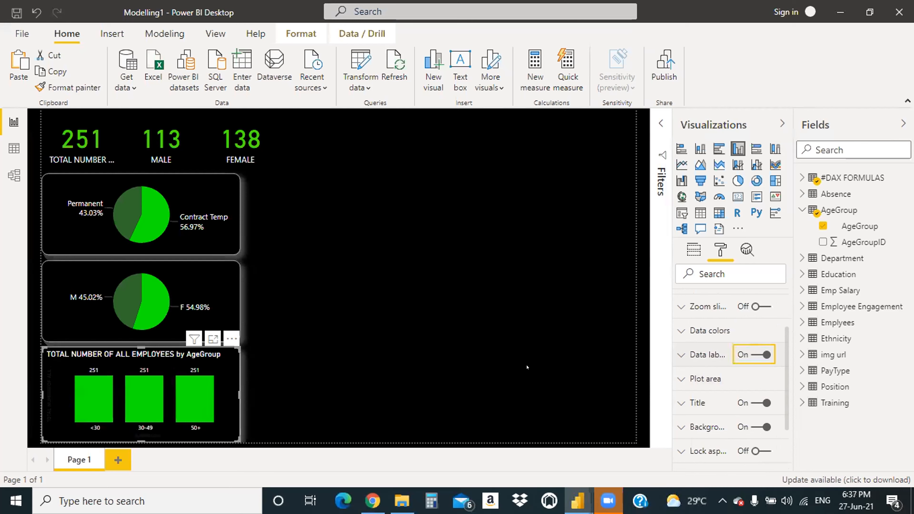
Step: Compare the AgeGroup chart's axis and values fields with those of the matching chart in the Modelling1 - Copy report
left_click(688, 250)
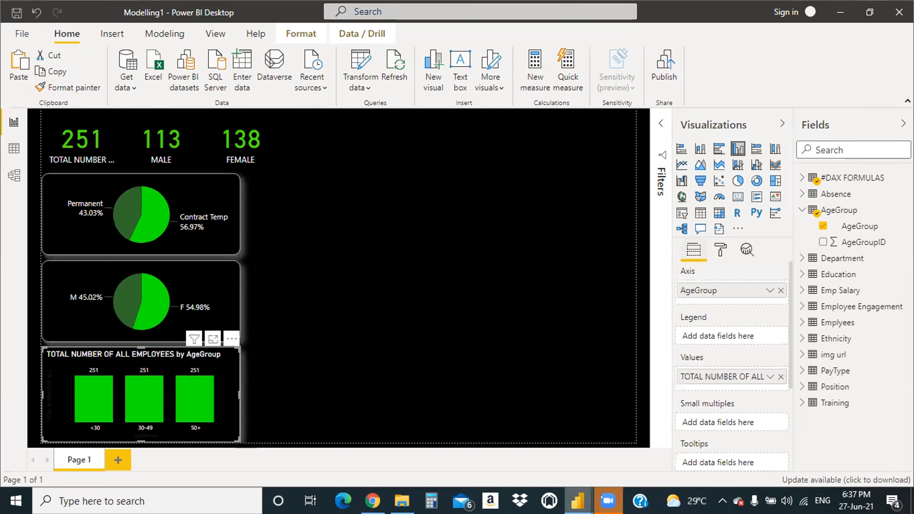
mouse_move(577, 501)
left_click(644, 453)
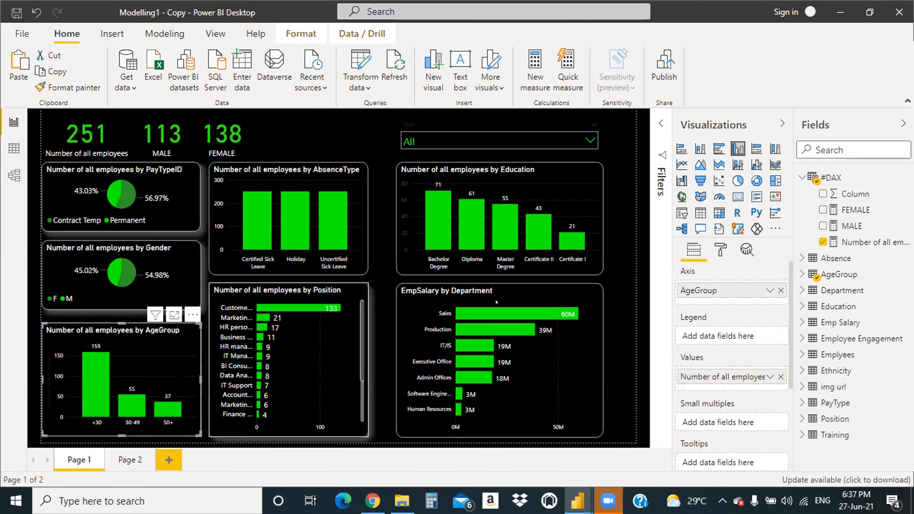
left_click(796, 273)
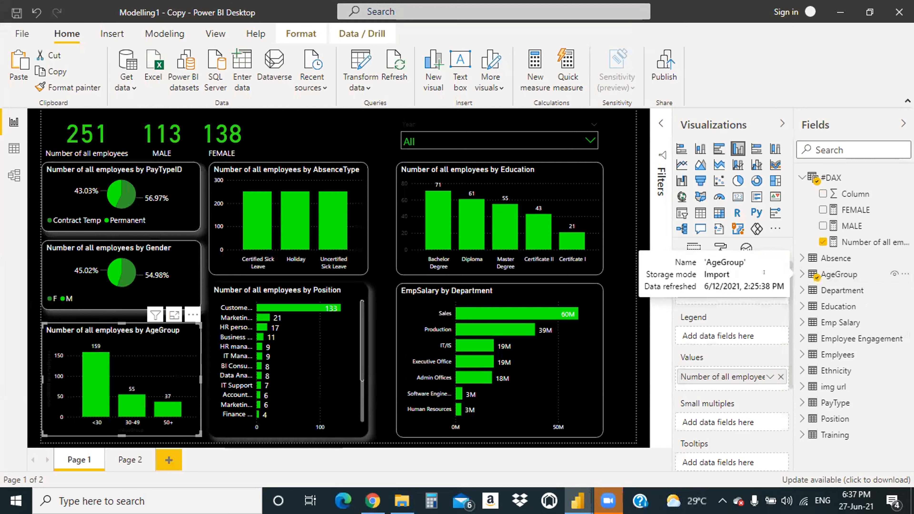
left_click(797, 273)
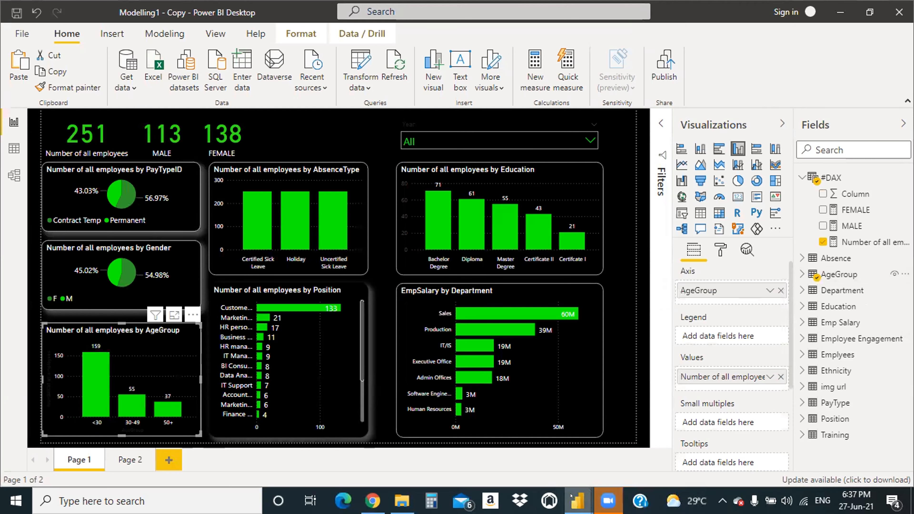
mouse_move(581, 496)
left_click(483, 444)
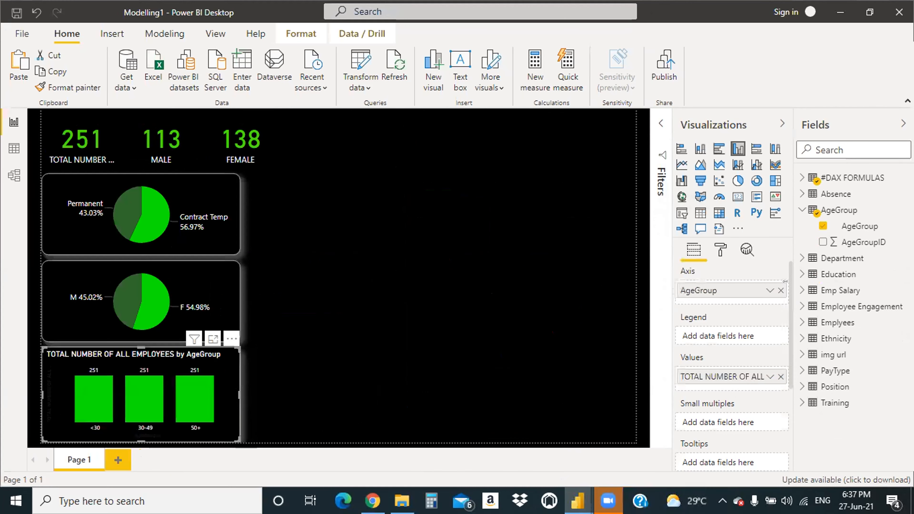
left_click(796, 177)
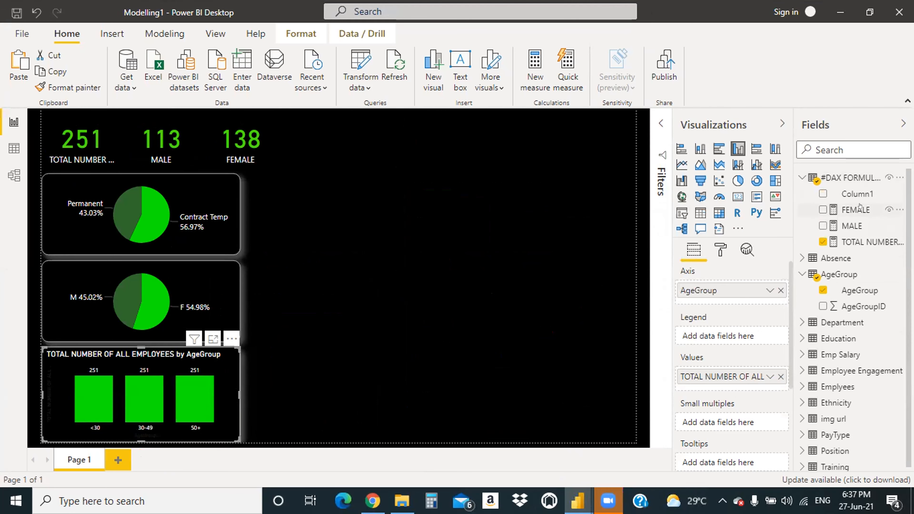
left_click(801, 177)
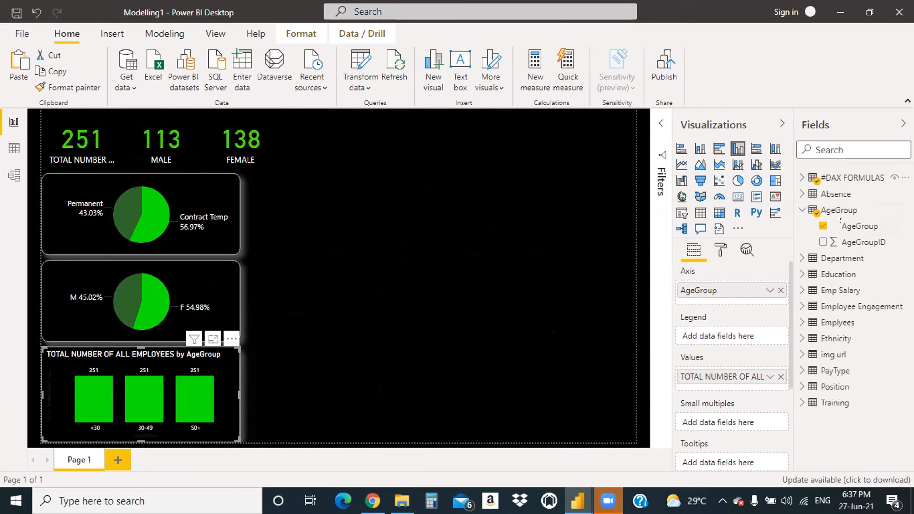
Step: Try replacing the column chart's axis field with AgeGroup from the Emplyees table
left_click_drag(840, 227, 837, 220)
left_click_drag(709, 288, 709, 337)
left_click_drag(709, 332, 718, 291)
mouse_move(794, 209)
left_click(823, 226)
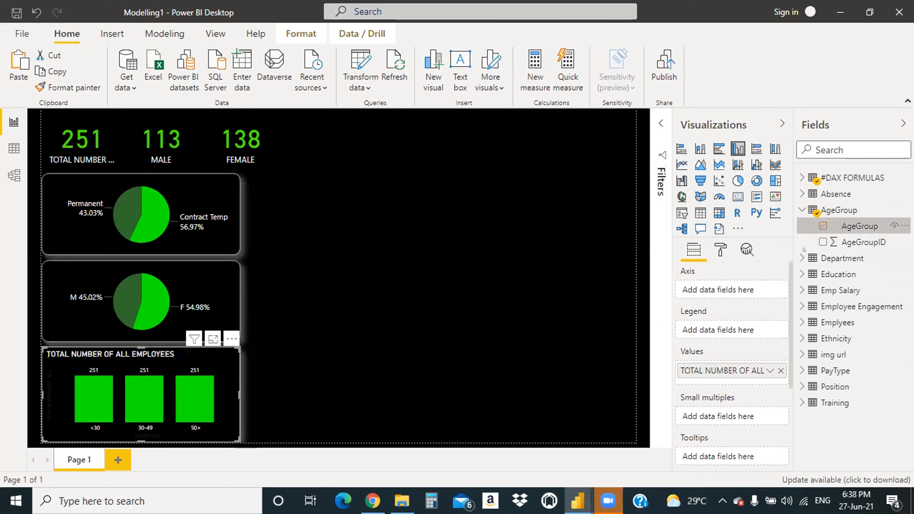
left_click(795, 209)
left_click(796, 292)
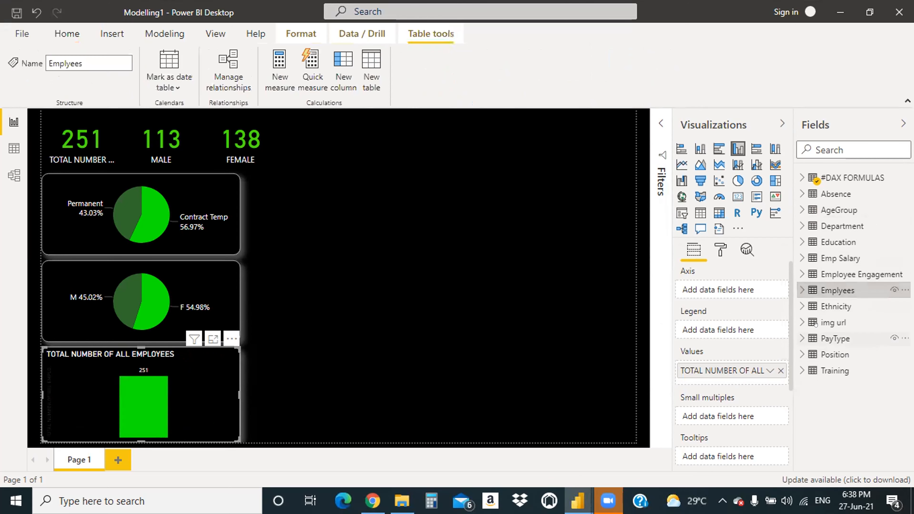
left_click(796, 291)
scroll(859, 356, "down", 2)
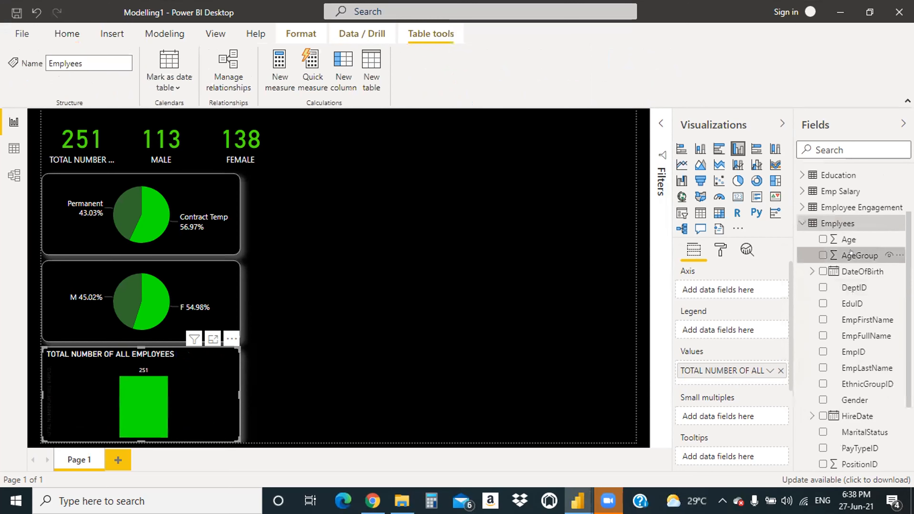
left_click_drag(850, 252, 722, 289)
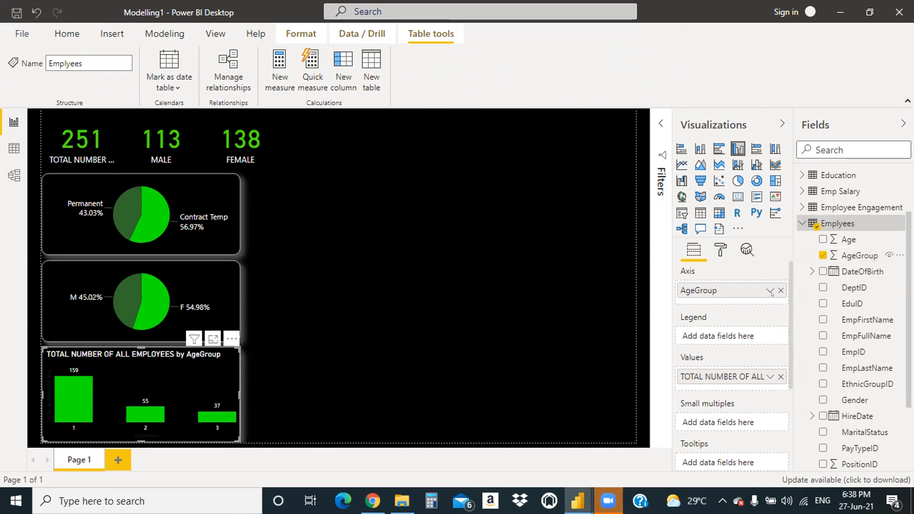
left_click(780, 290)
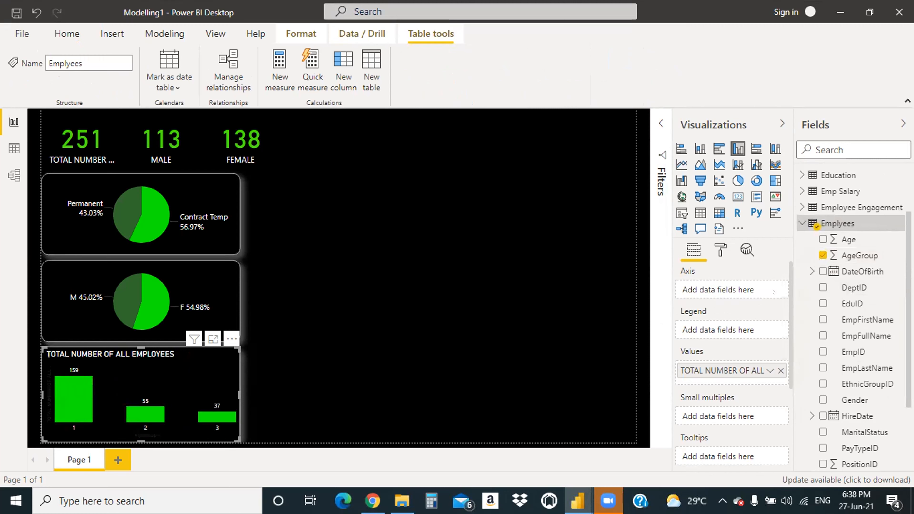
Step: Try Age from the Emplyees table as the column chart's axis
scroll(848, 272, "down", 3)
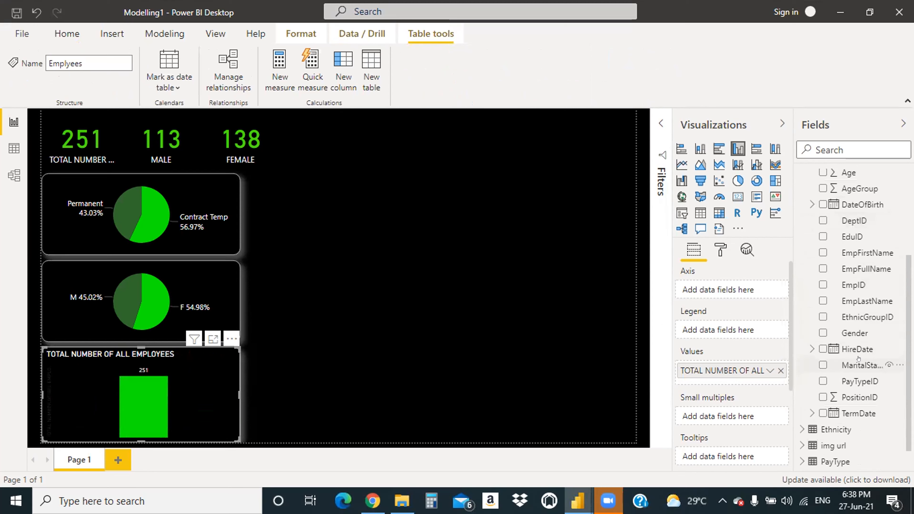
scroll(859, 358, "up", 3)
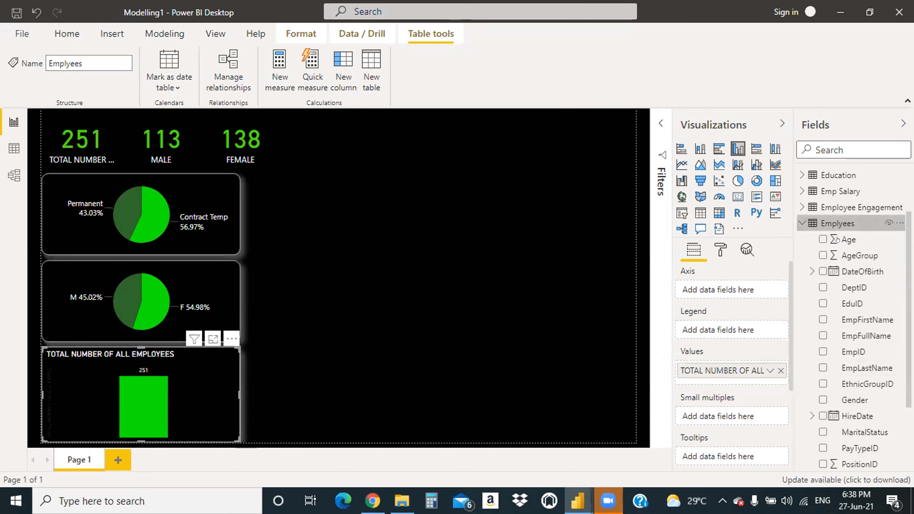
left_click_drag(849, 239, 741, 288)
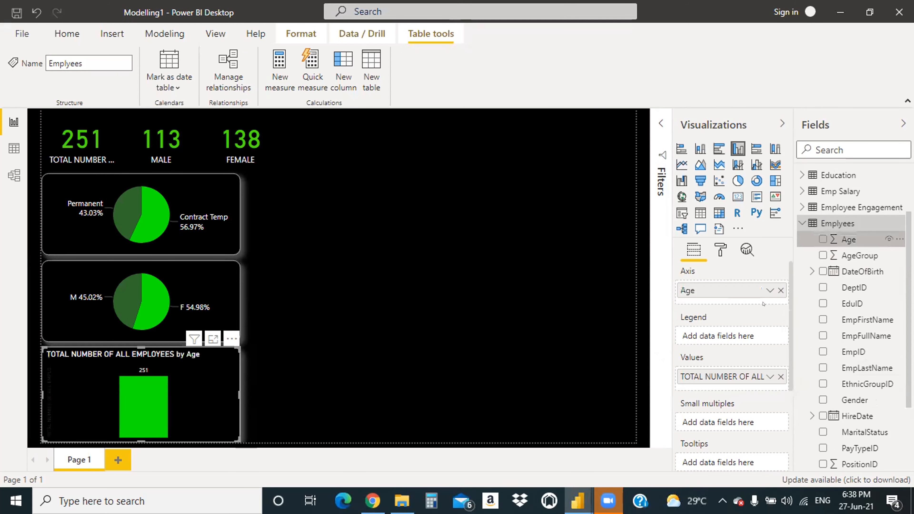
left_click(780, 290)
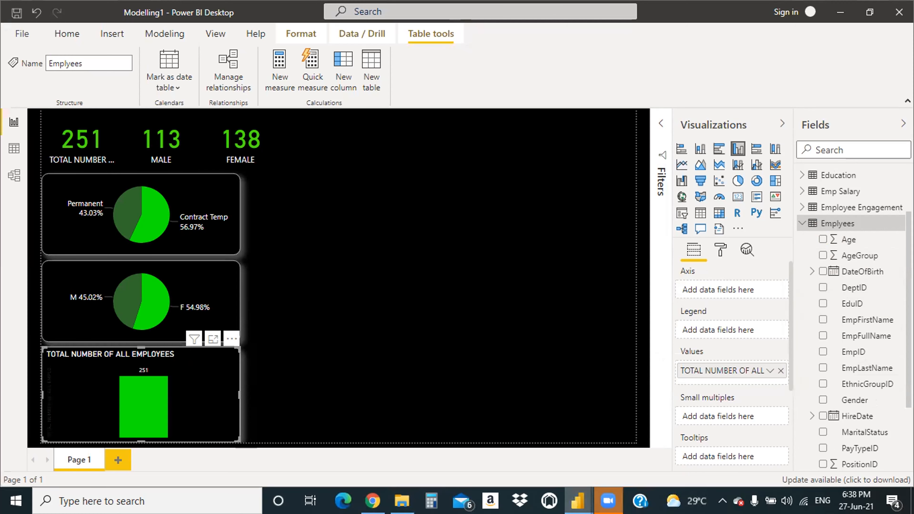
Step: Check in the Modelling1 - Copy report which table supplies the AgeGroup chart's axis field, and return to Modelling1
mouse_move(578, 501)
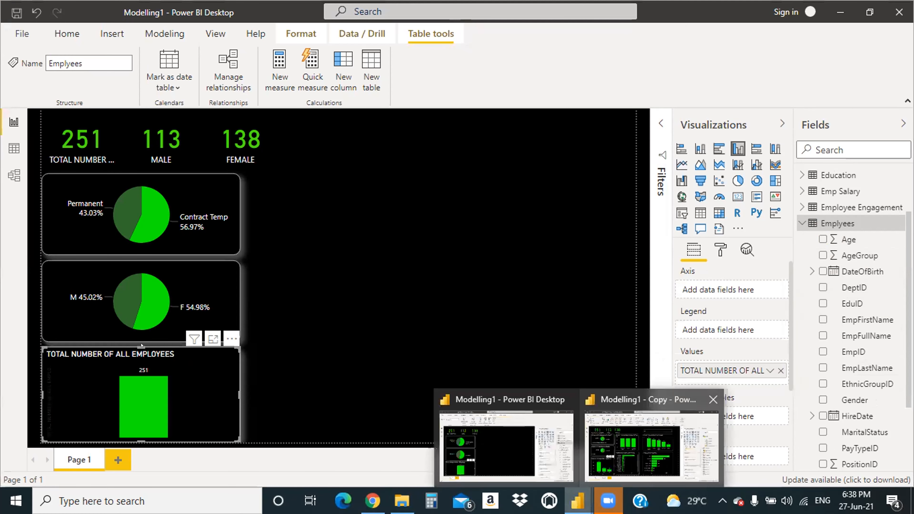
left_click(651, 446)
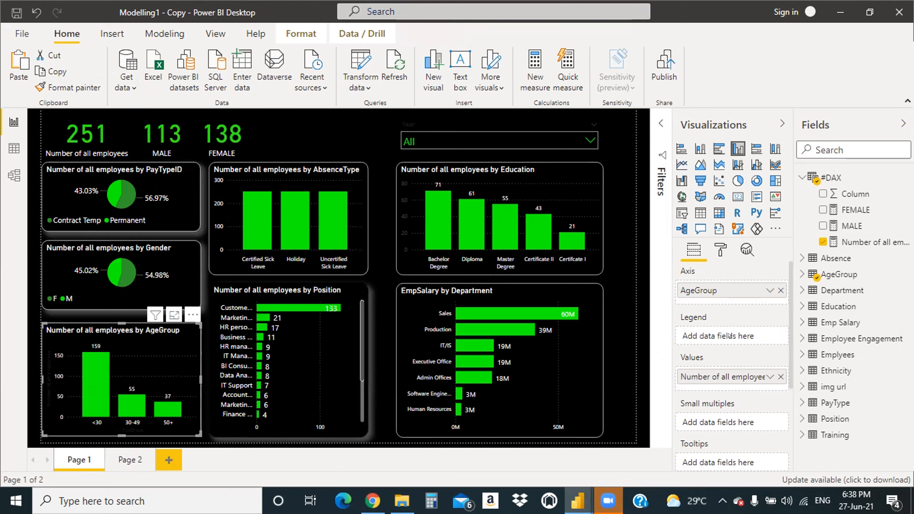
left_click(798, 274)
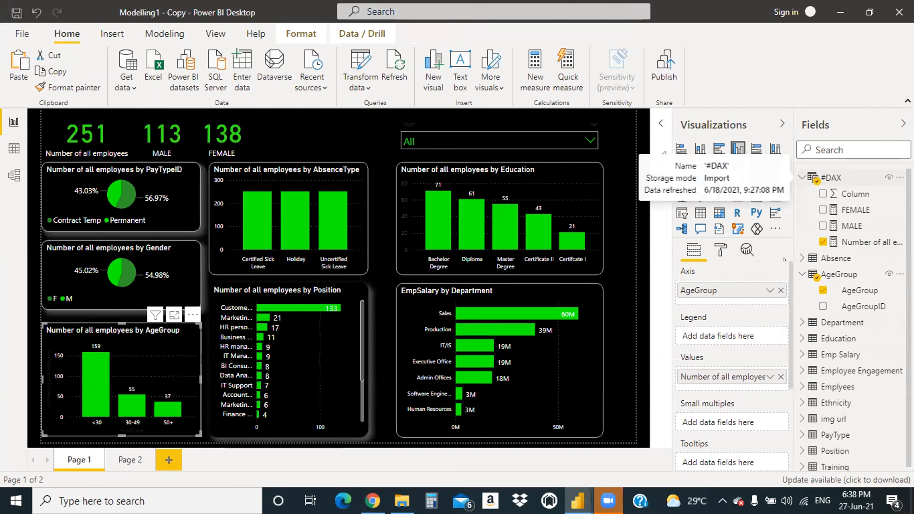
left_click(802, 177)
left_click(801, 210)
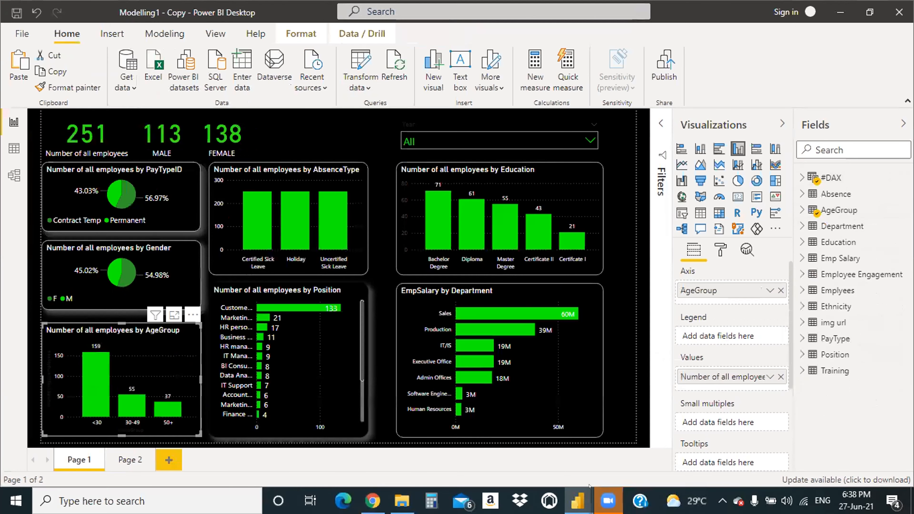
mouse_move(577, 500)
left_click(506, 452)
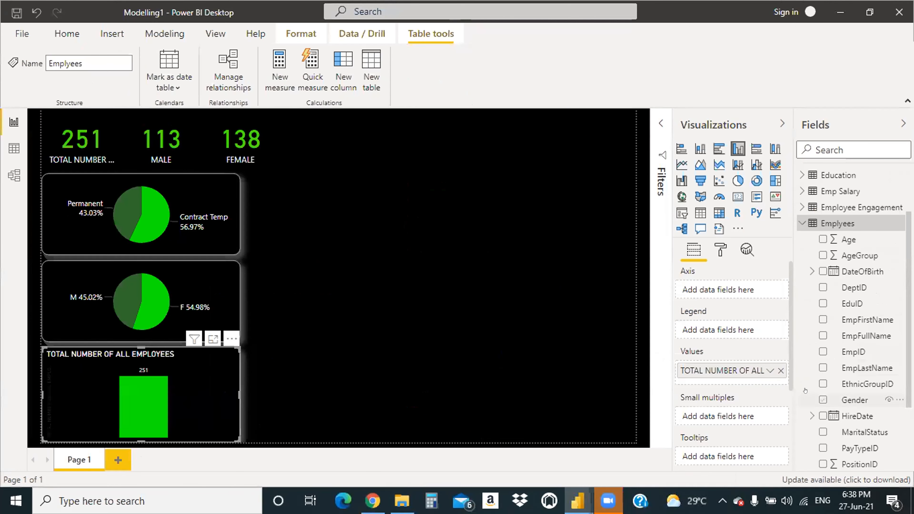
Step: Clear the column chart's values and assign AgeGroup from the AgeGroup table as axis and TOTAL NUMBER OF ALL EMPLOYEES as values
left_click(780, 370)
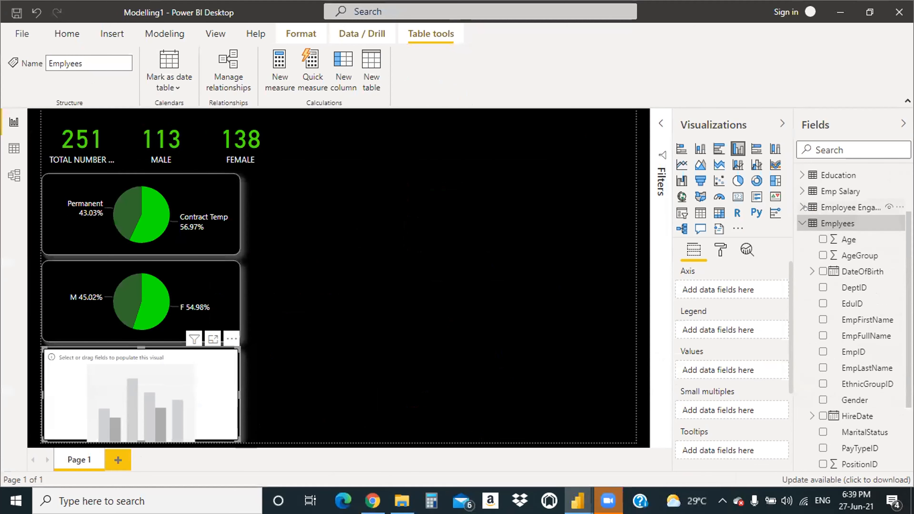
left_click(802, 223)
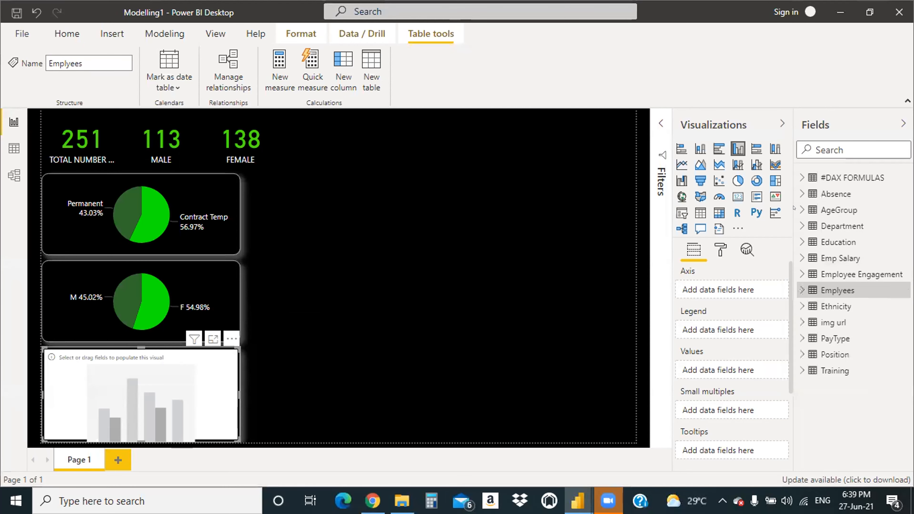
left_click(802, 210)
left_click_drag(858, 226, 719, 281)
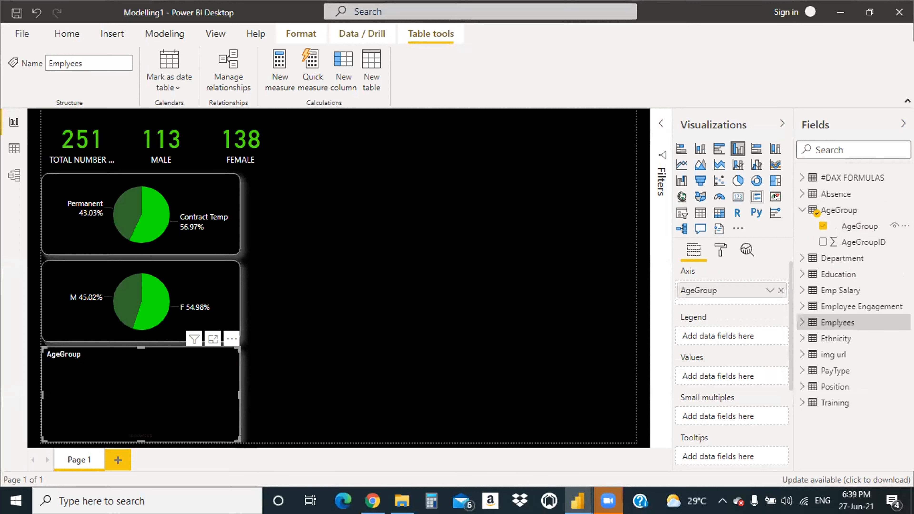
left_click(801, 210)
left_click(796, 176)
left_click_drag(840, 242, 730, 374)
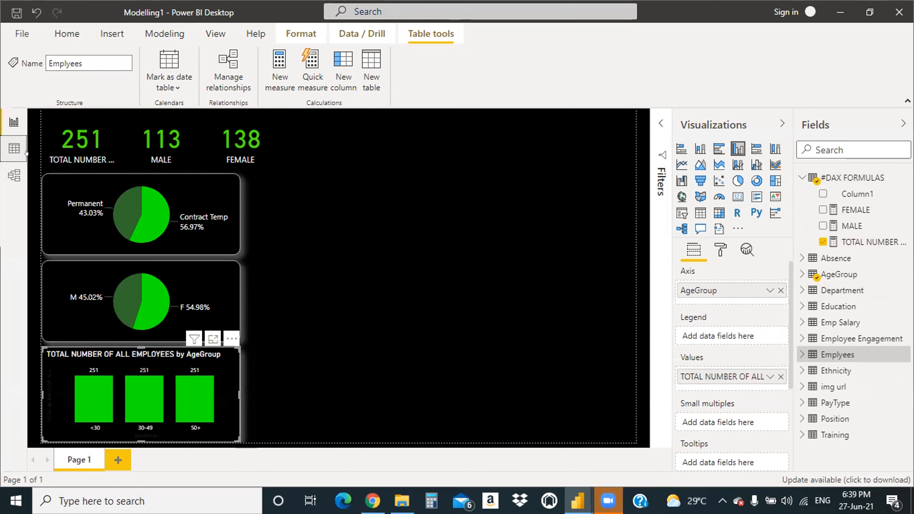
Step: Examine the AgeGroup table's data and check in the model diagram how the AgeGroup and Emplyees tables are related
left_click(14, 148)
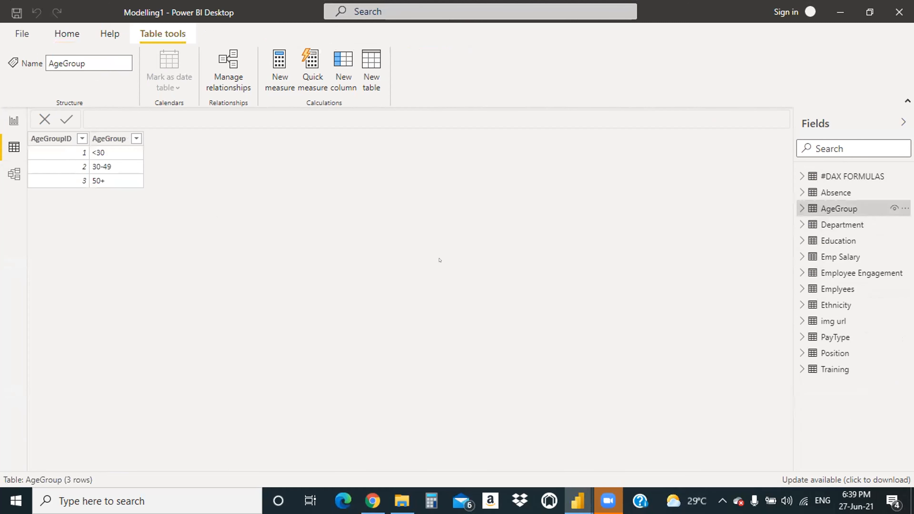
left_click(14, 122)
left_click(4, 176)
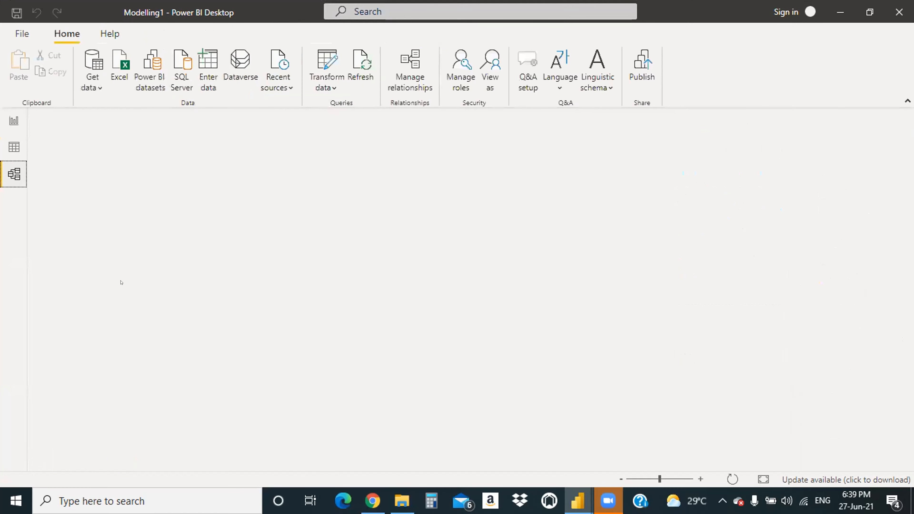
scroll(324, 344, "down", 4)
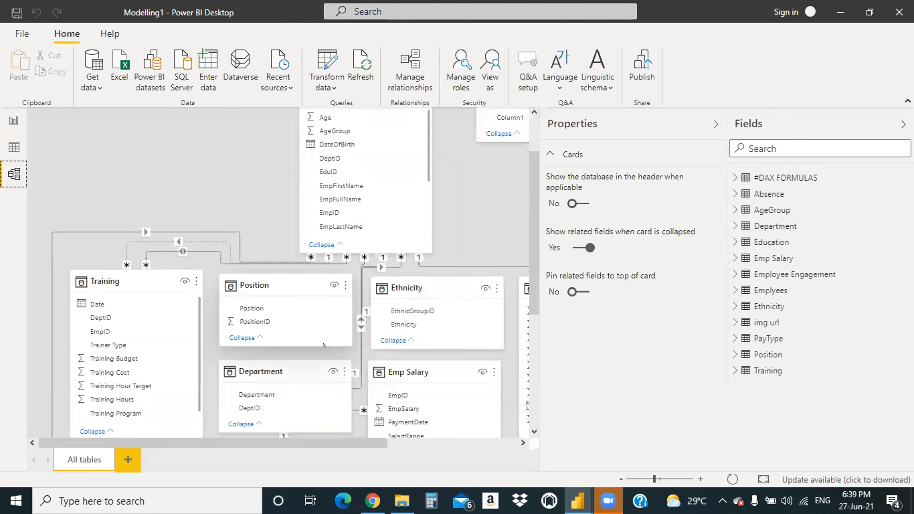
left_click(716, 124)
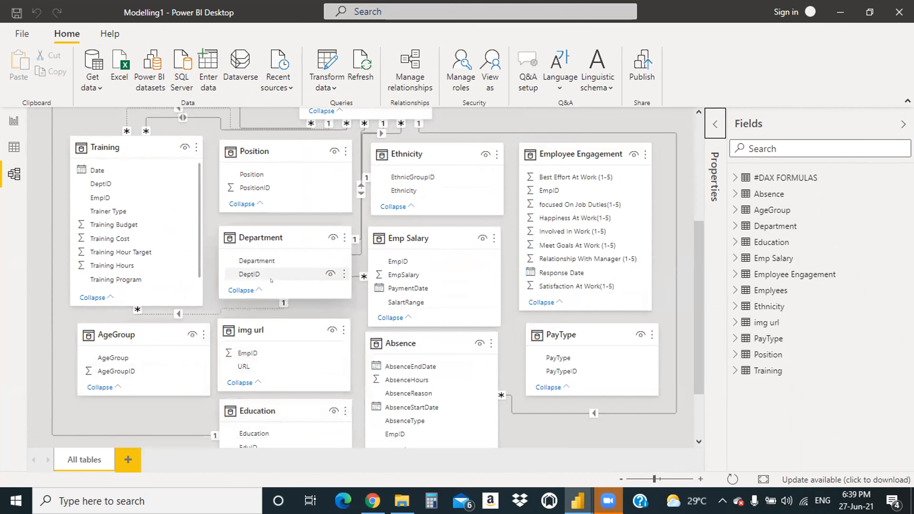
scroll(284, 274, "up", 5)
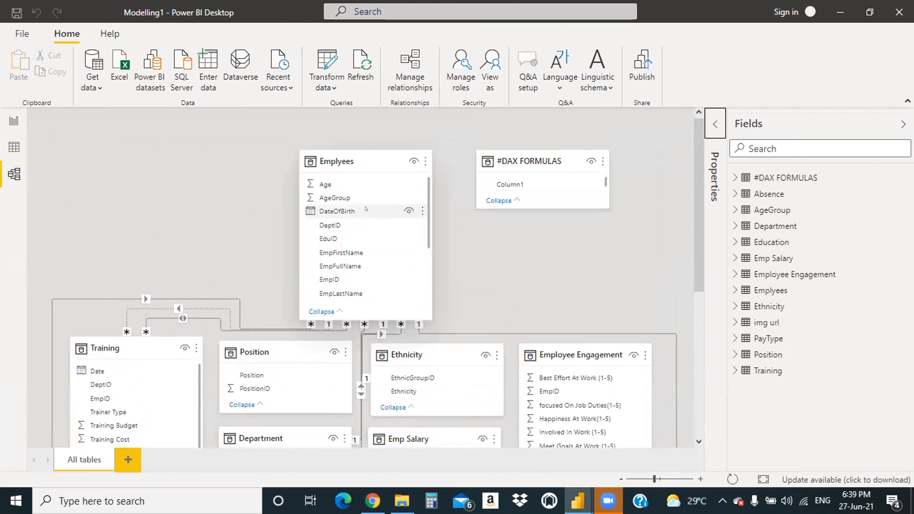
scroll(301, 259, "down", 1)
scroll(301, 258, "down", 7)
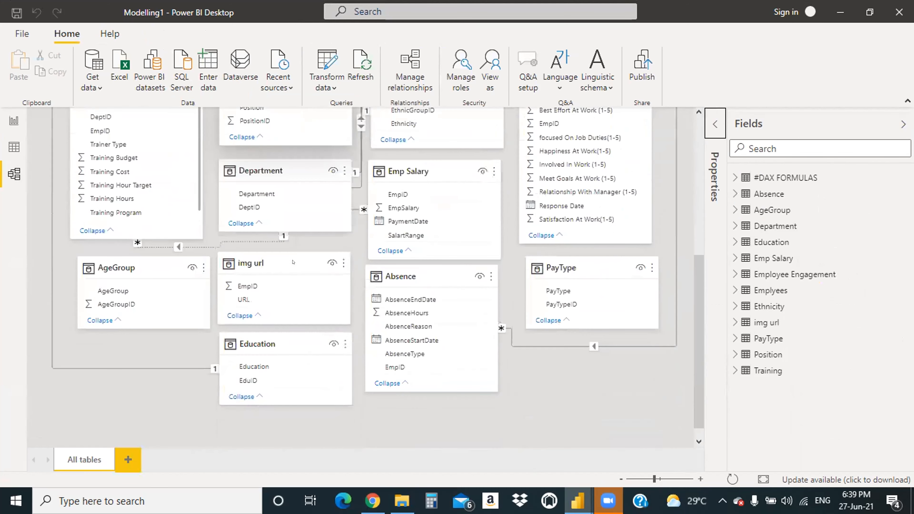
scroll(292, 260, "up", 3)
scroll(292, 259, "up", 4)
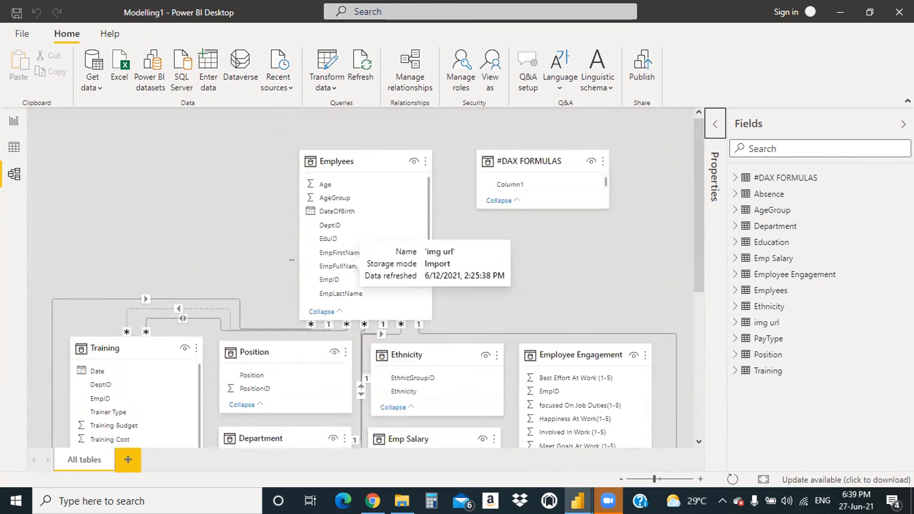
scroll(228, 325, "down", 5)
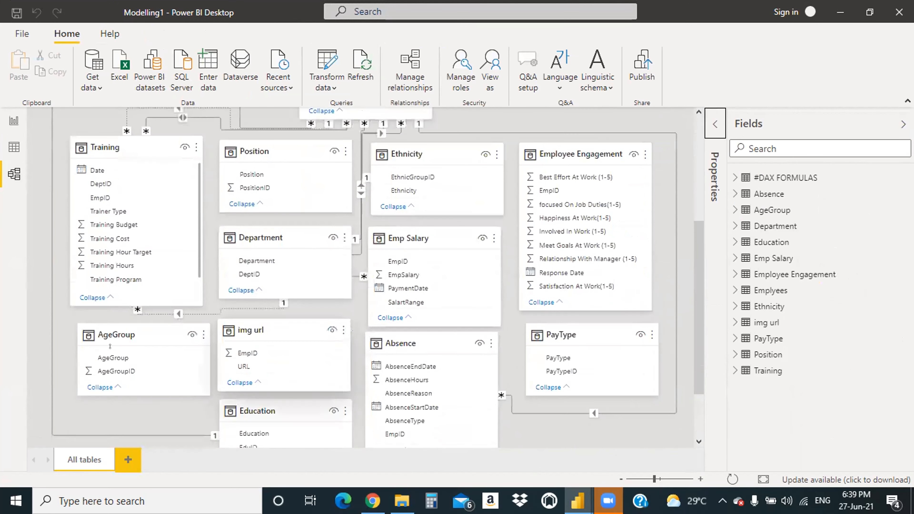
Step: Try to relate the AgeGroup column of the AgeGroup table to the Emplyees table, cancelling the mistaken link to Training
left_click_drag(110, 357, 228, 111)
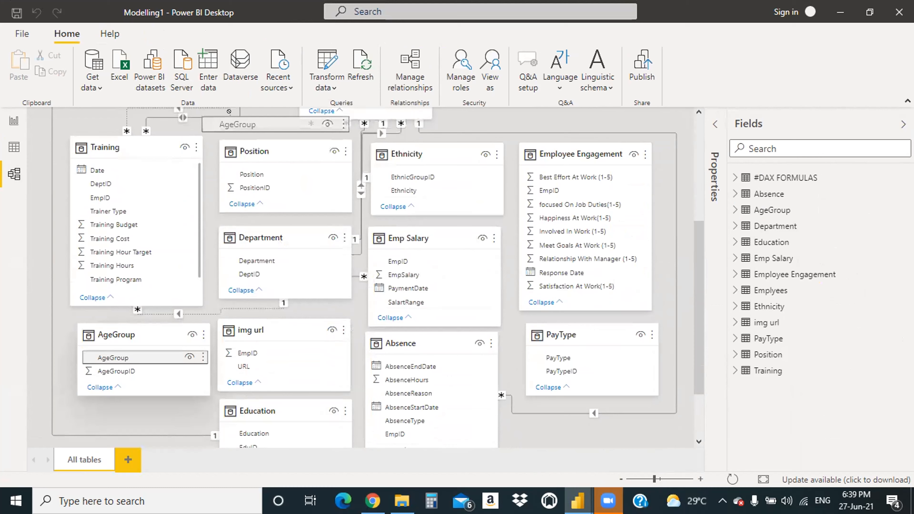
left_click_drag(229, 111, 316, 92)
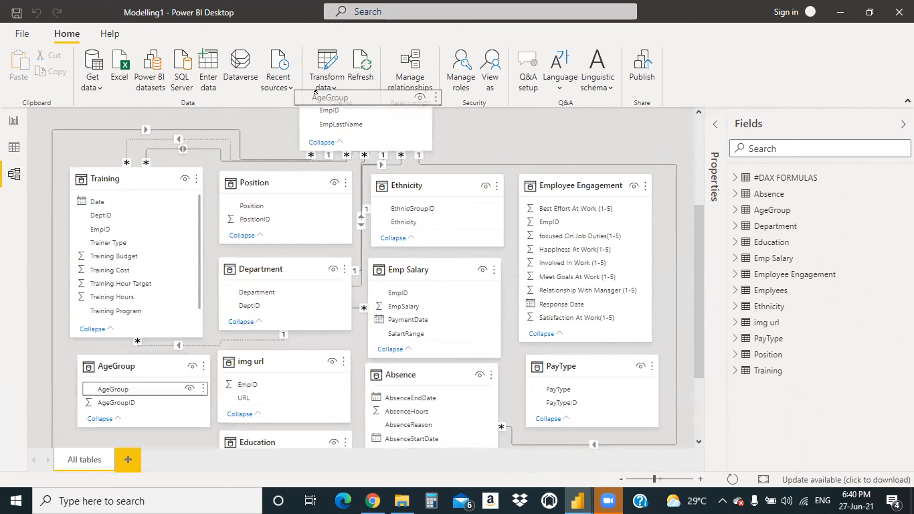
left_click_drag(519, 133, 507, 167)
scroll(499, 166, "up", 1)
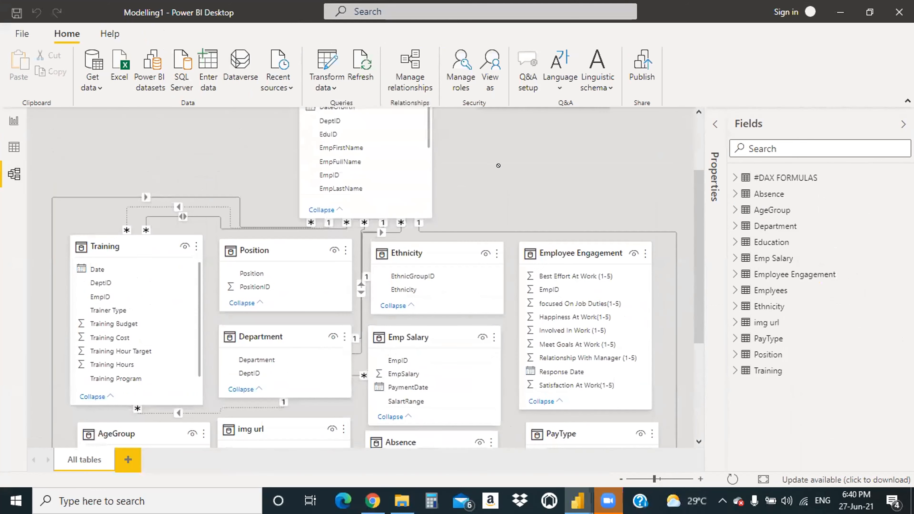
left_click_drag(700, 242, 698, 184)
left_click_drag(307, 194, 100, 384)
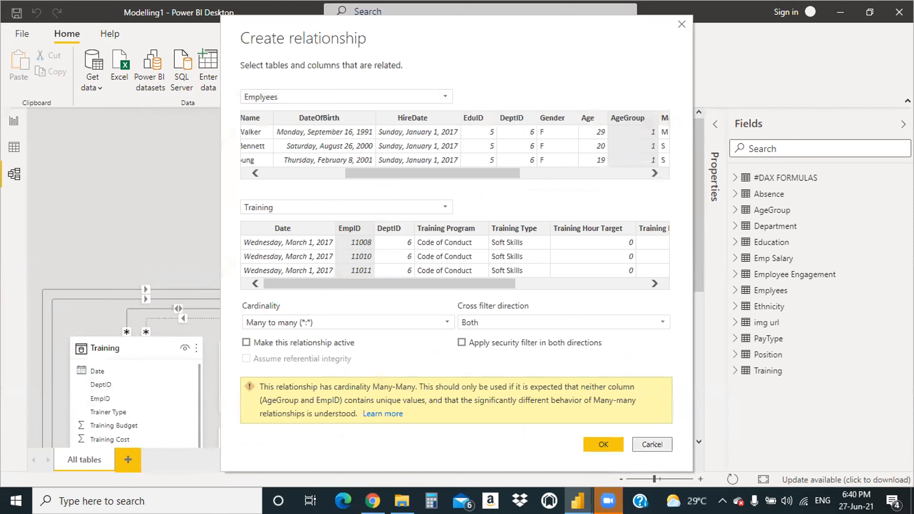
left_click(651, 444)
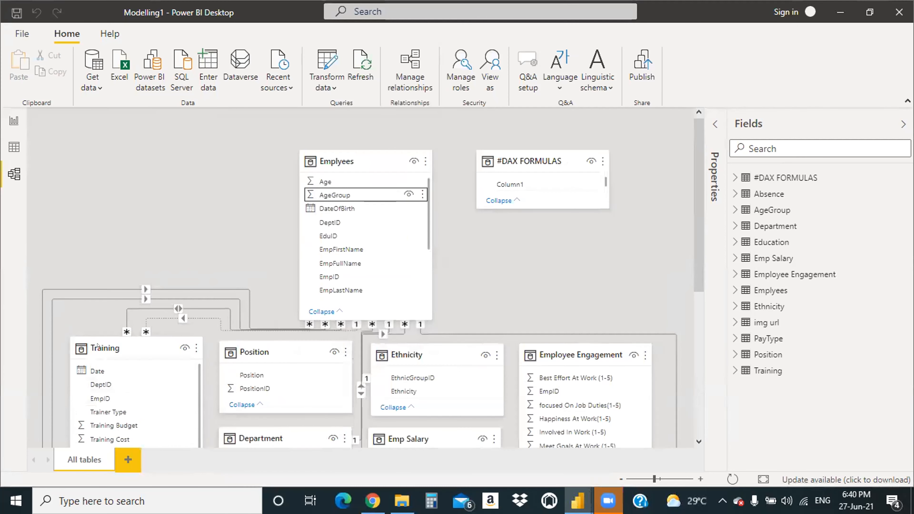
Step: Place the AgeGroup table beside Emplyees in the model diagram and relate the AgeGroup columns of both tables
scroll(66, 326, "down", 2)
left_click_drag(187, 260, 182, 156)
scroll(345, 198, "up", 2)
left_click_drag(354, 196, 143, 268)
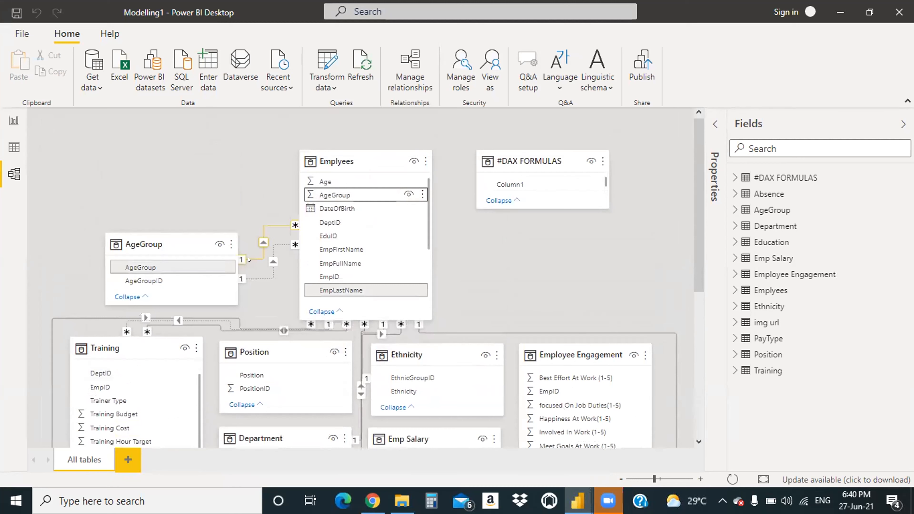
left_click_drag(185, 240, 163, 238)
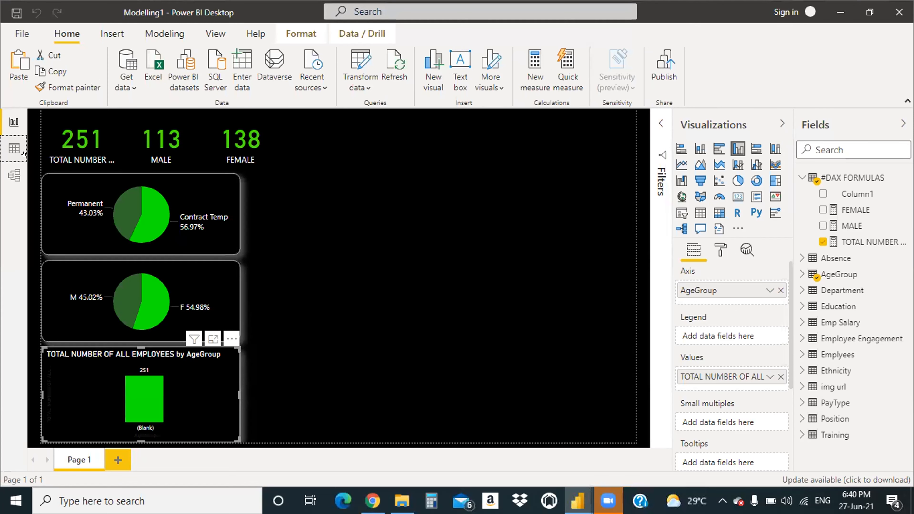
Step: Set the summarization of the Emplyees table's AgeGroup column to Don't summarize and return to the report page
left_click(14, 148)
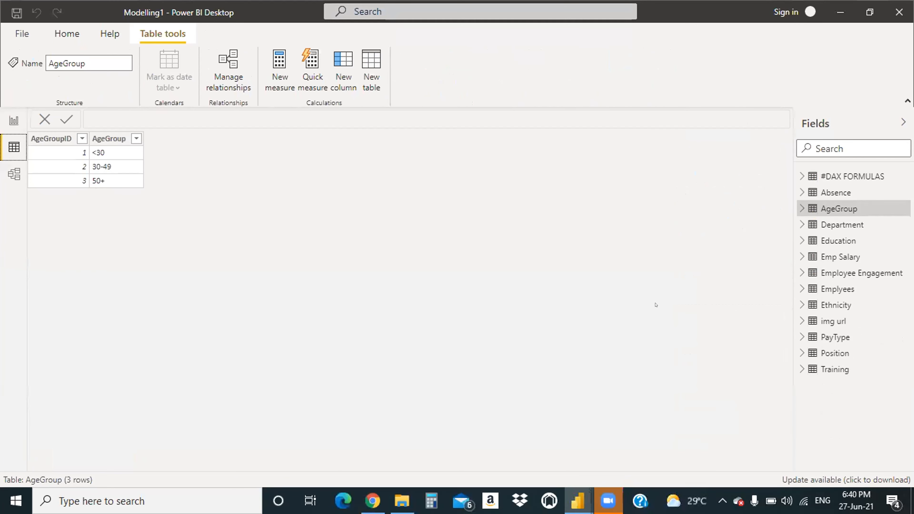
left_click(797, 208)
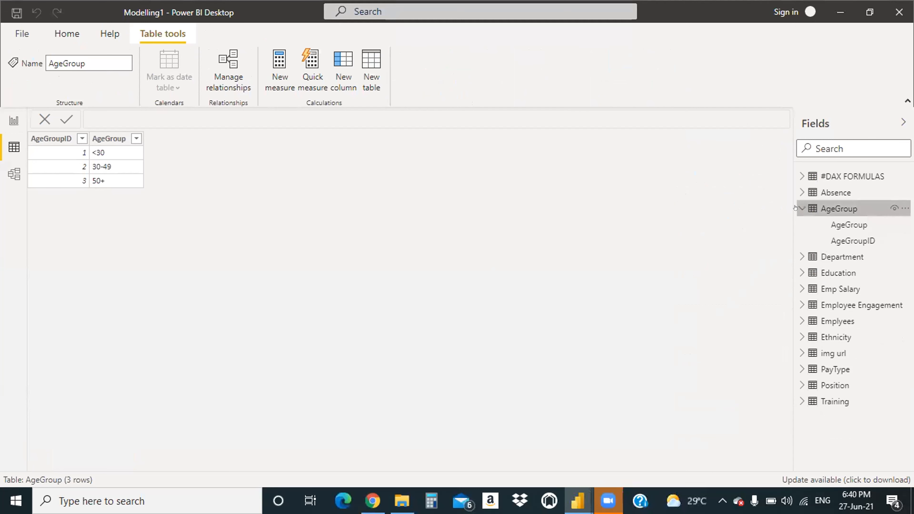
left_click(796, 208)
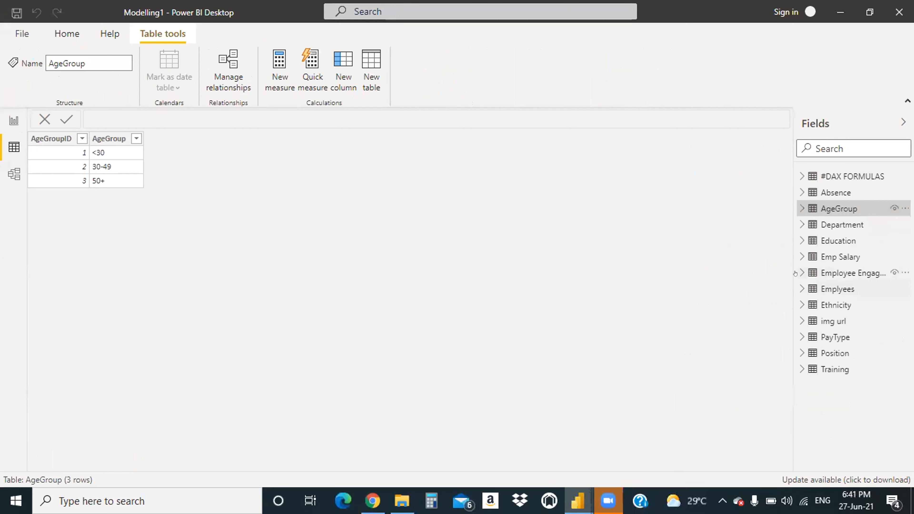
left_click(796, 289)
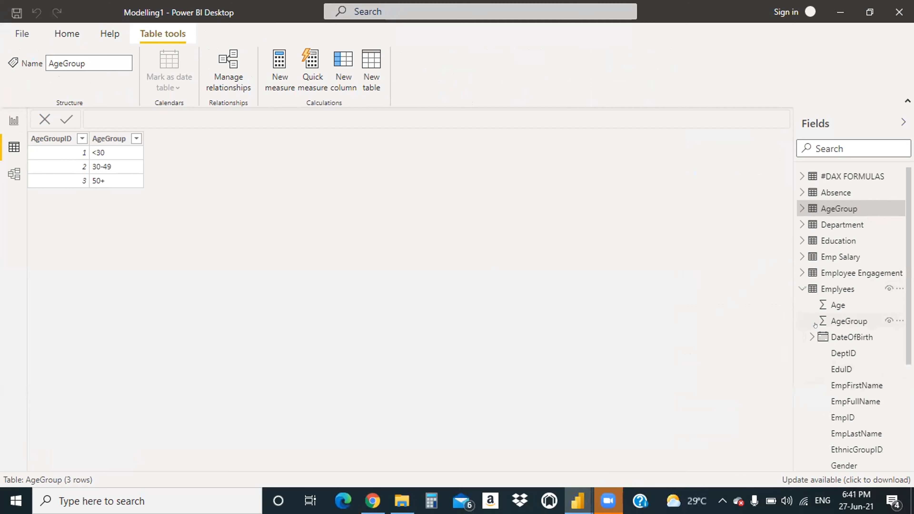
left_click(828, 324)
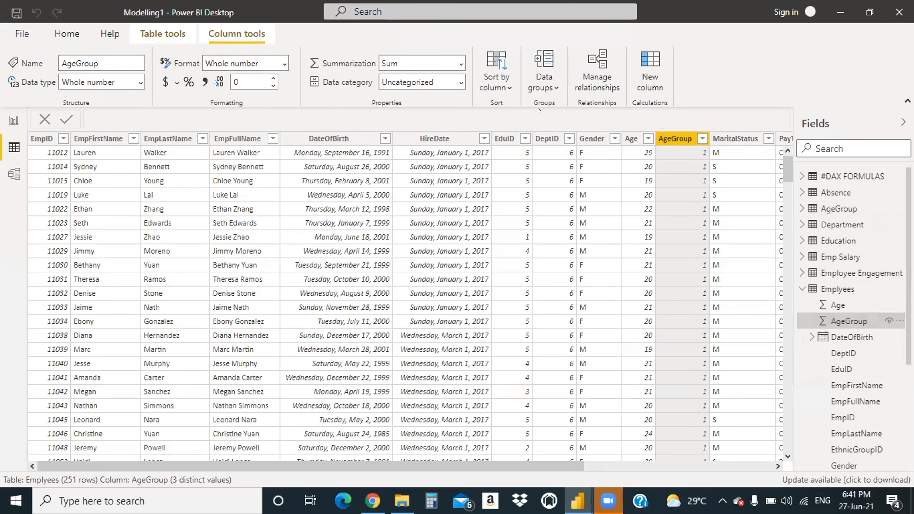
left_click(460, 61)
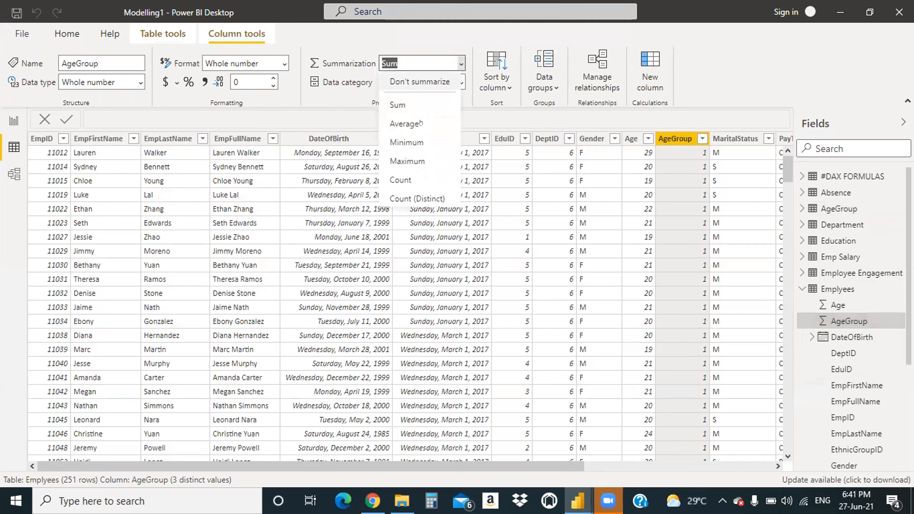
left_click(422, 79)
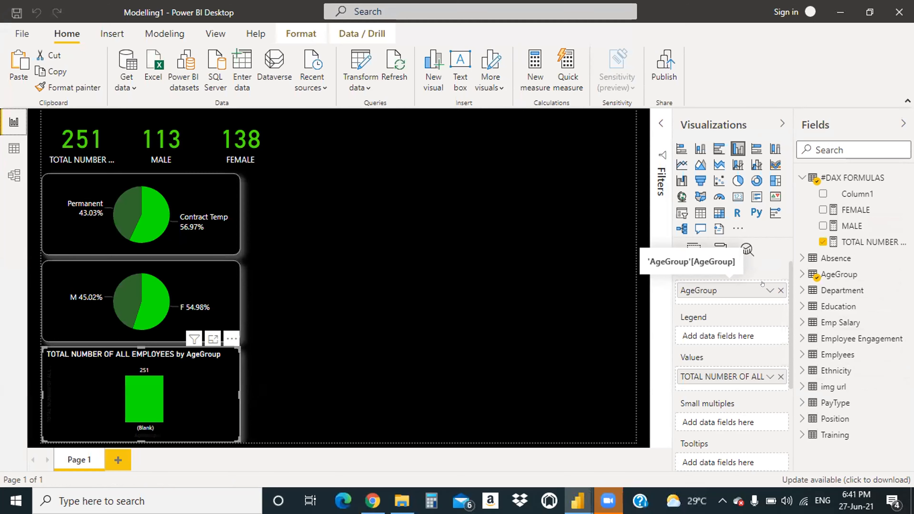
Step: Delete the active relationship between AgeGroup and Emplyees, and relate AgeGroupID to the AgeGroup column of Emplyees instead
left_click(14, 146)
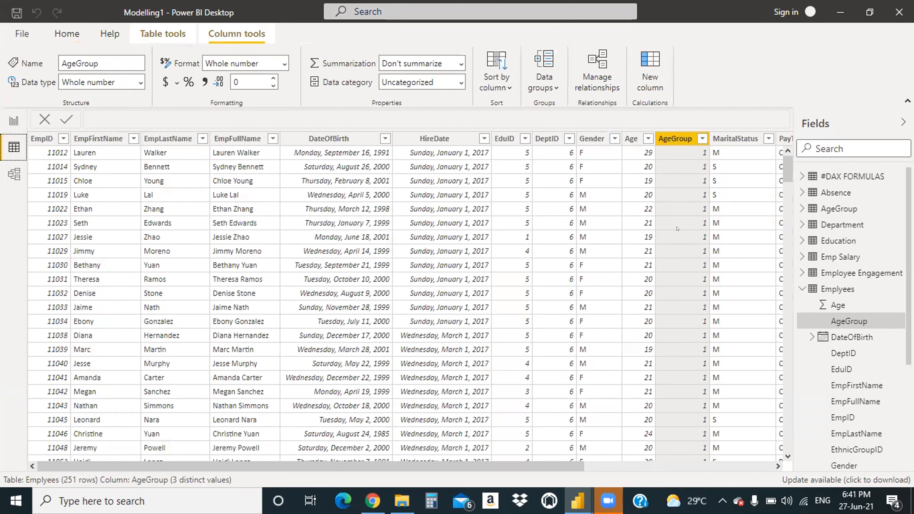
scroll(676, 229, "down", 10)
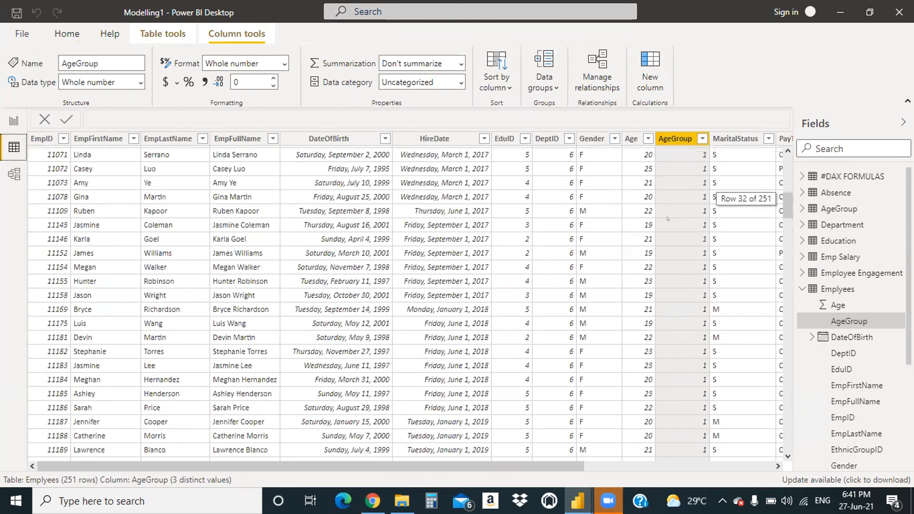
scroll(668, 218, "down", 13)
scroll(673, 208, "up", 20)
left_click(13, 174)
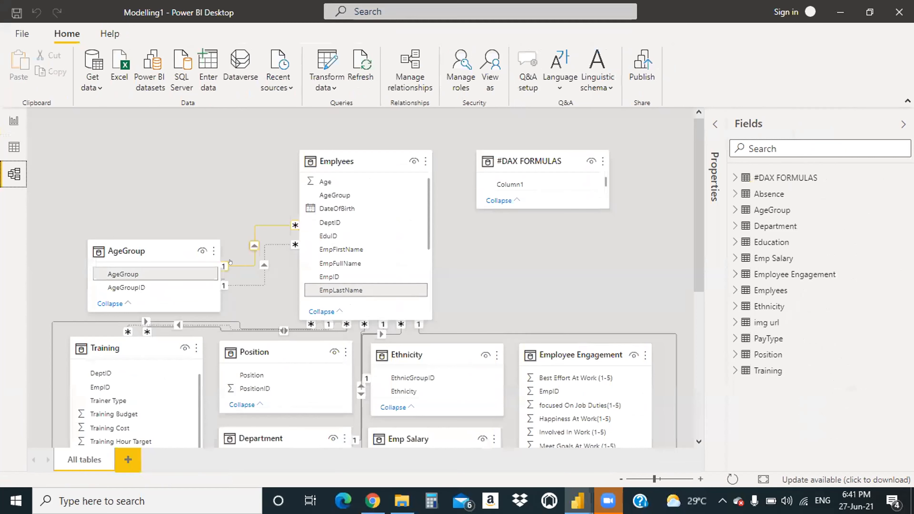
right_click(237, 262)
left_click(248, 270)
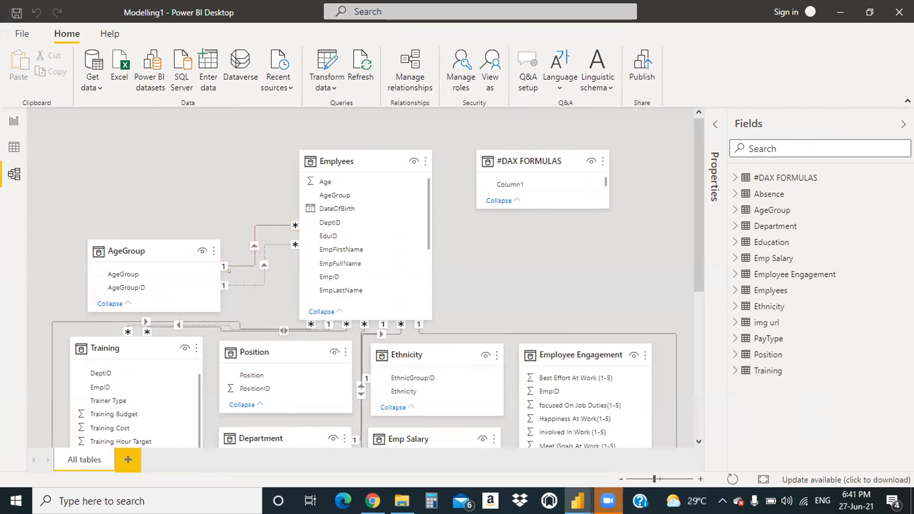
left_click(515, 271)
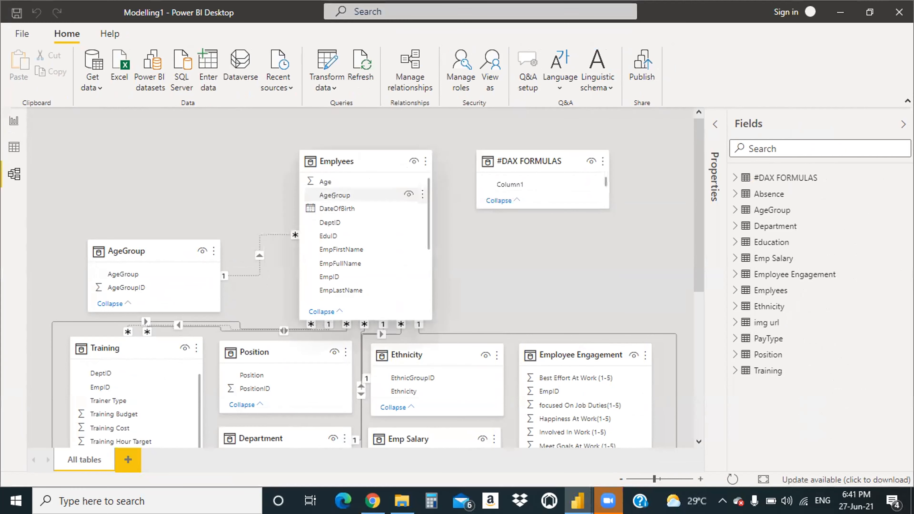
left_click_drag(151, 287, 356, 196)
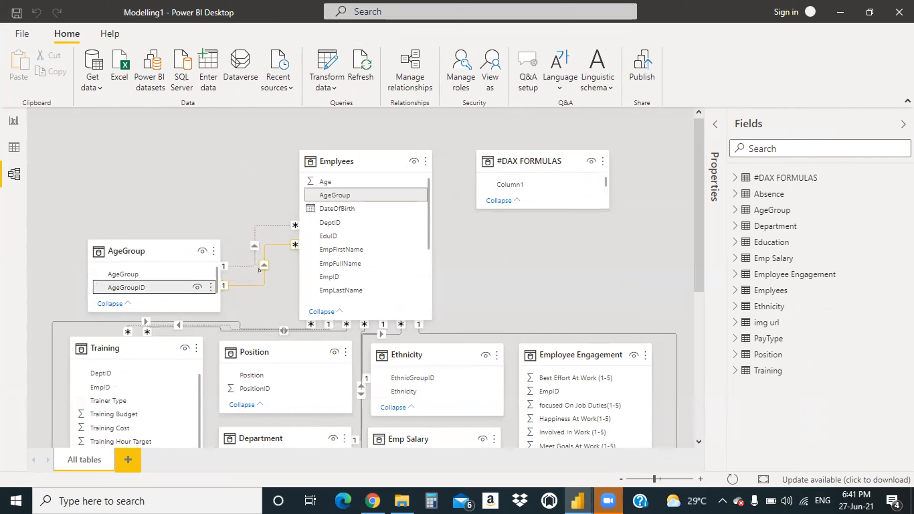
left_click(8, 121)
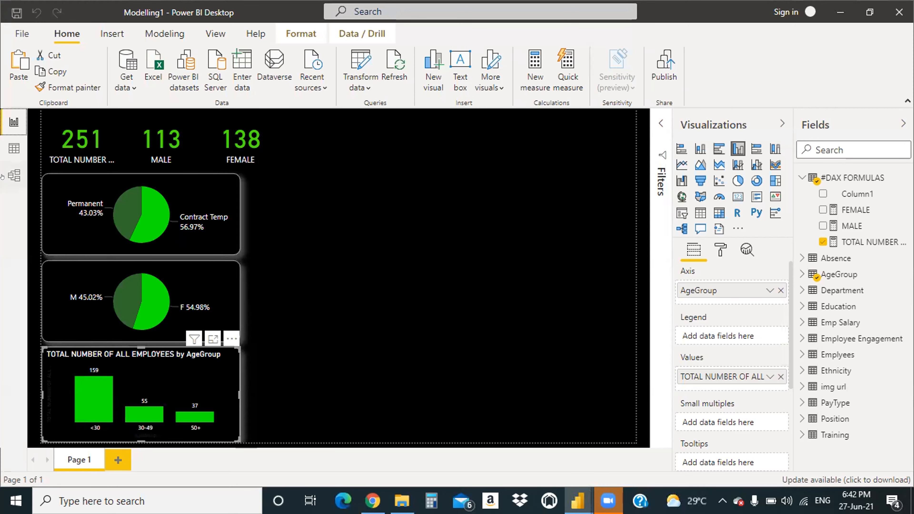
Step: Review the AgeGroup relationship in the model and the distinct AgeGroup values in the Emplyees table, and return to the report
left_click(13, 175)
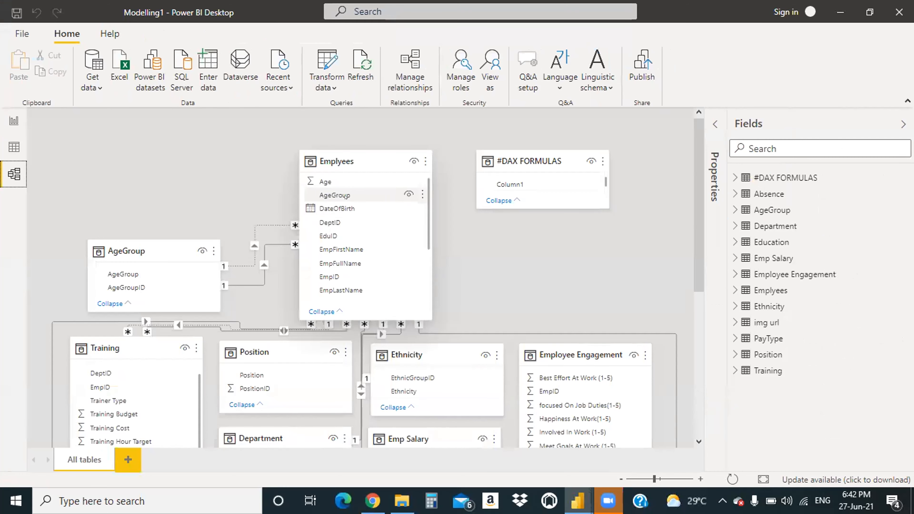
left_click(5, 141)
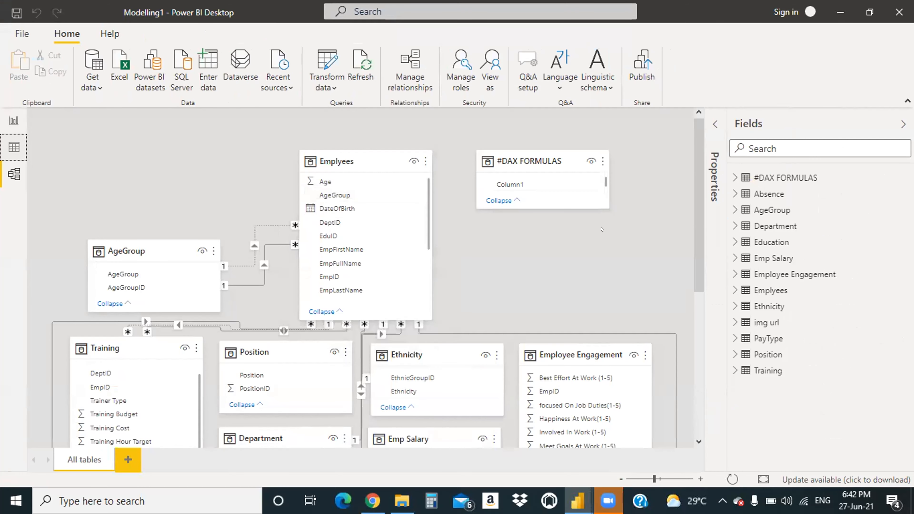
left_click(703, 139)
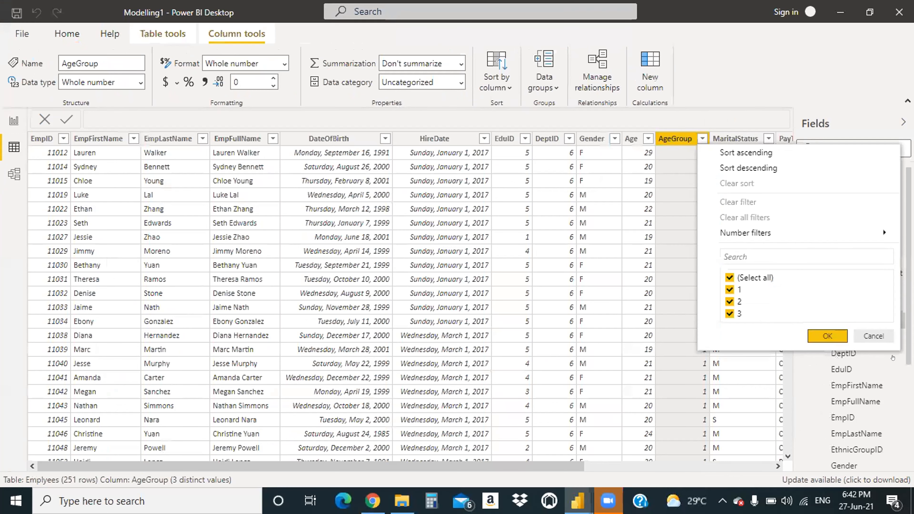
left_click(676, 152)
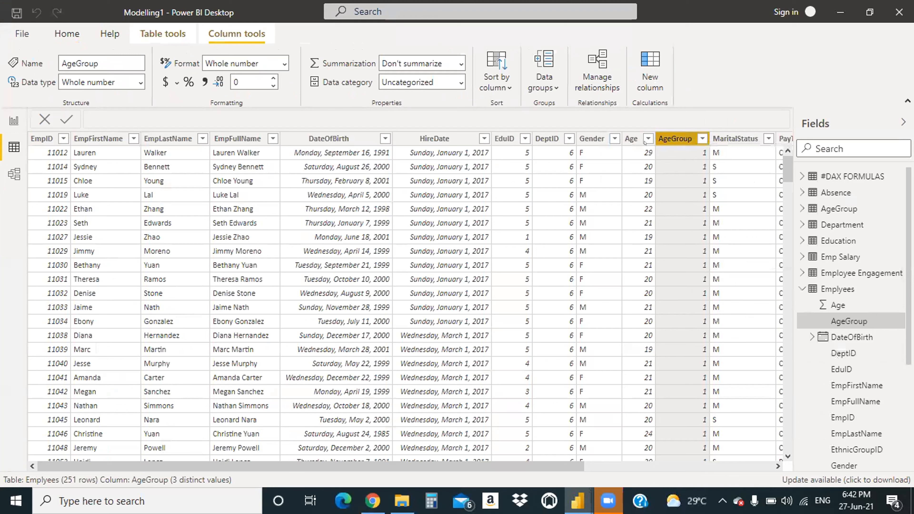
left_click(657, 221)
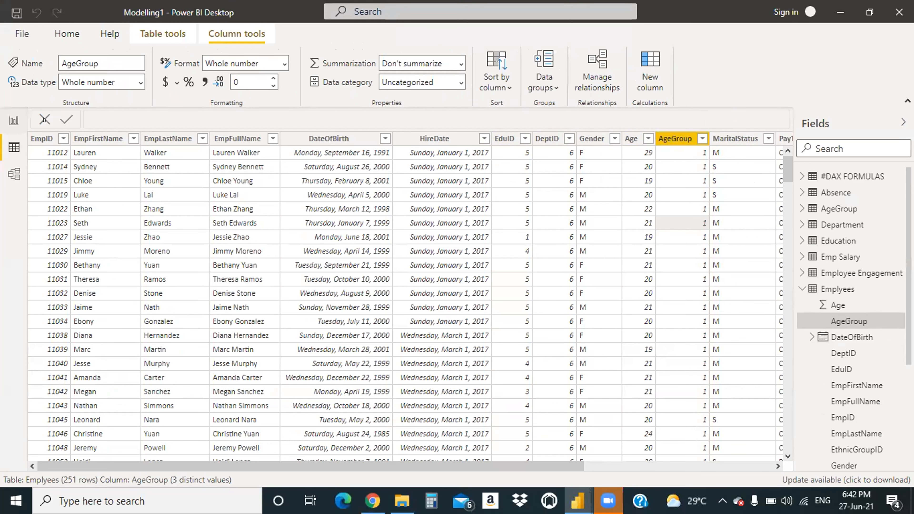
left_click(14, 121)
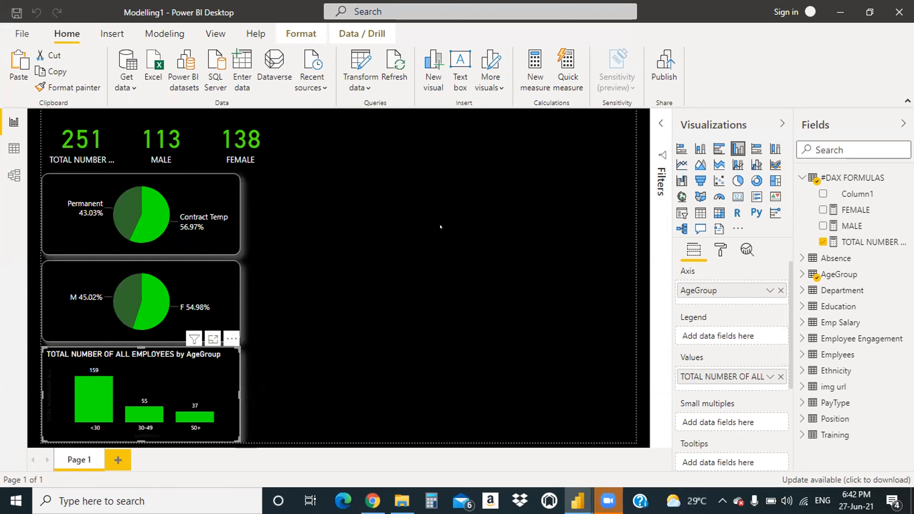
Step: Switch to the Modelling1 - Copy report and examine how its AbsenceType column chart is set up
left_click(420, 249)
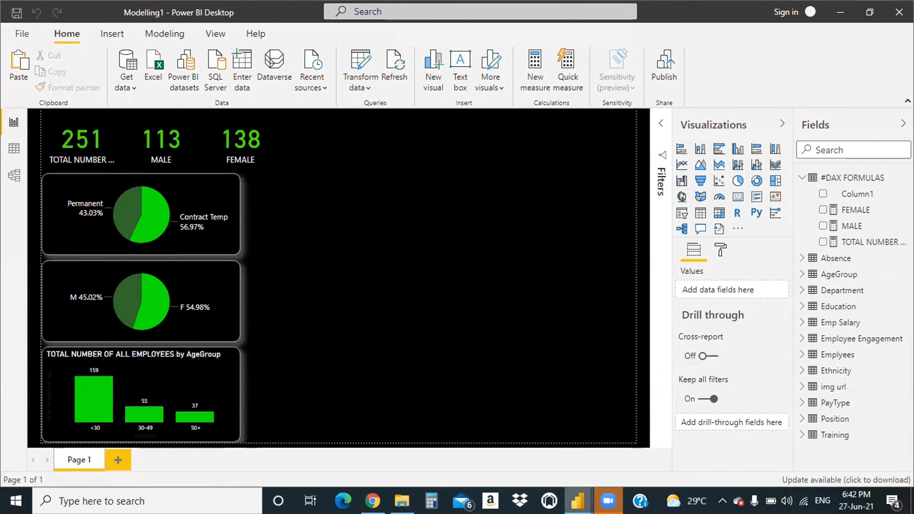
mouse_move(577, 500)
left_click(623, 453)
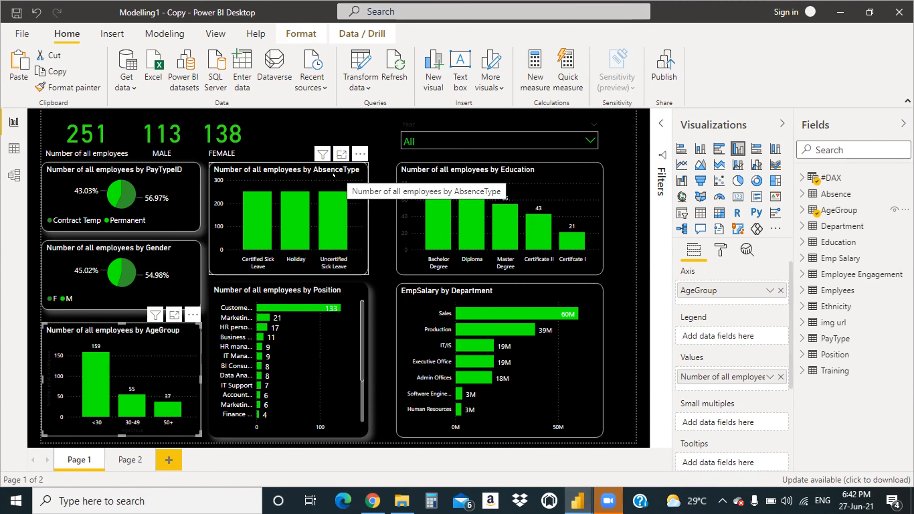
mouse_move(578, 501)
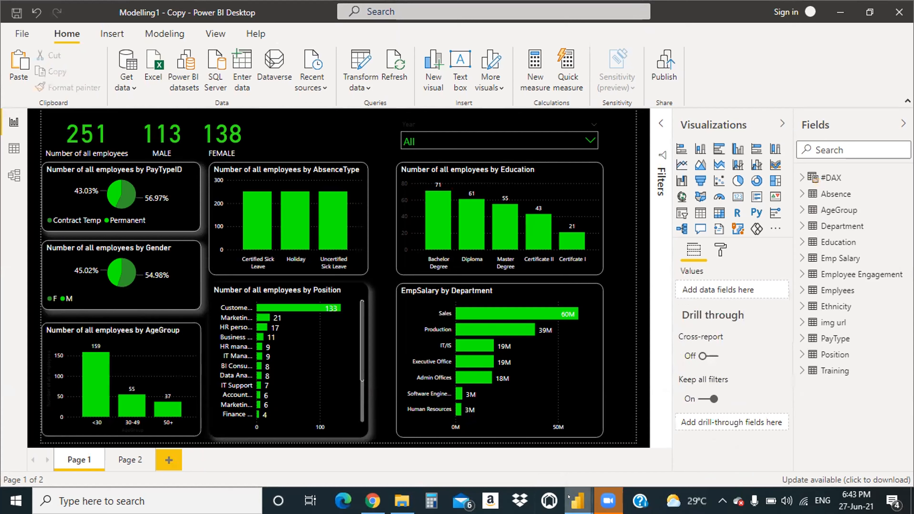
left_click(344, 187)
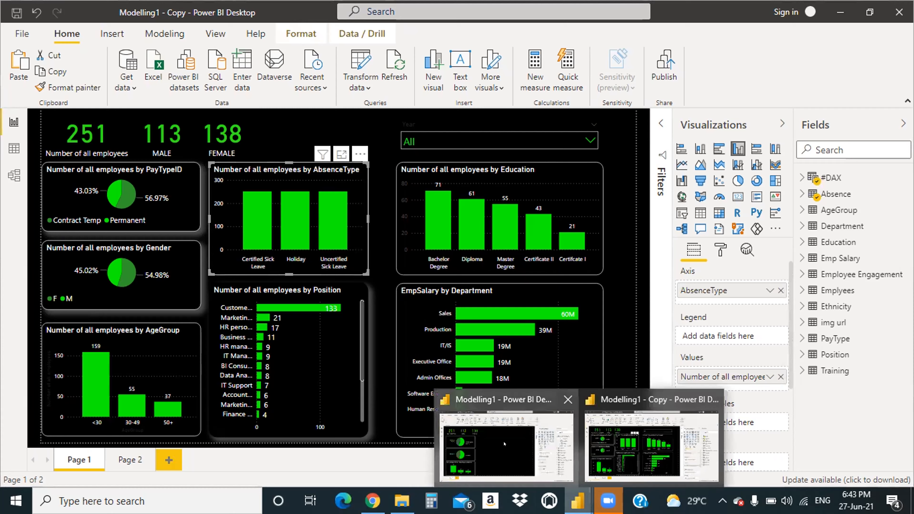
left_click(504, 438)
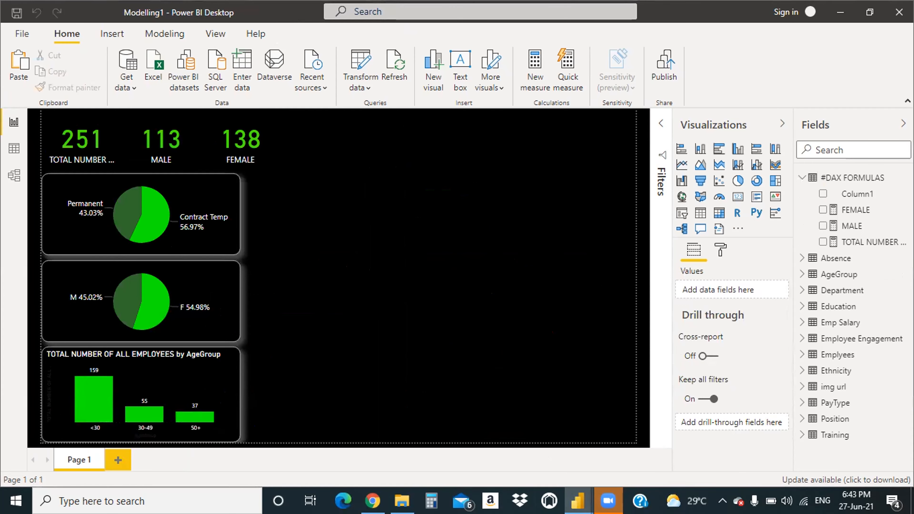
left_click(635, 434)
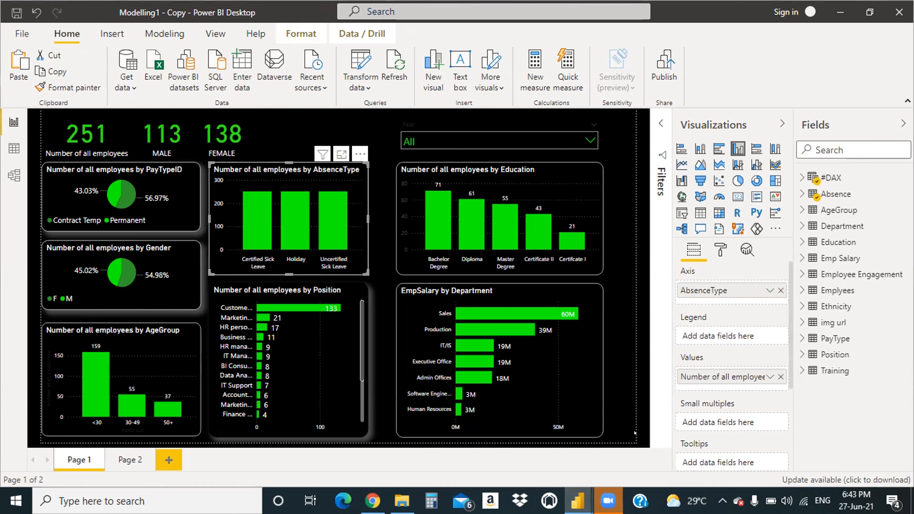
Step: In the Modelling1 report, add a clustered column chart of TOTAL NUMBER OF ALL EMPLOYEES by AbsenceType beside the Permanent/Contract pie, with data labels on
left_click(510, 433)
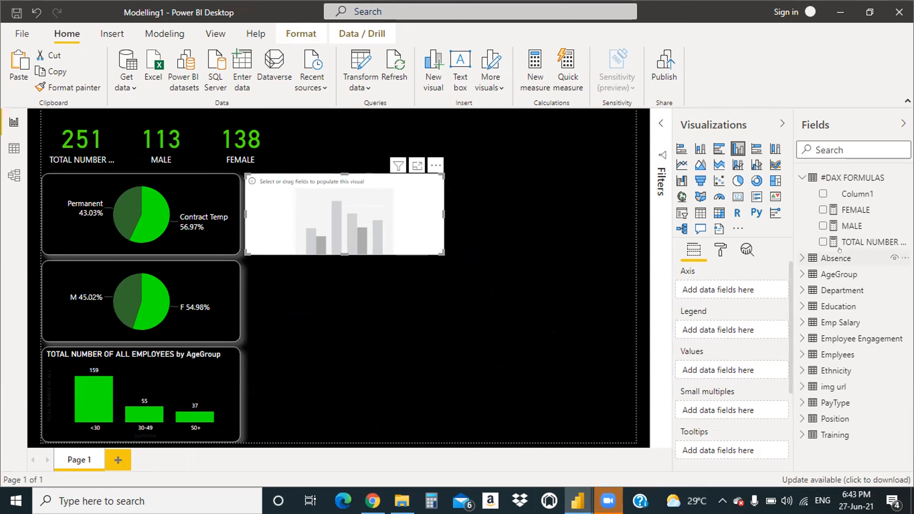
left_click_drag(850, 241, 730, 372)
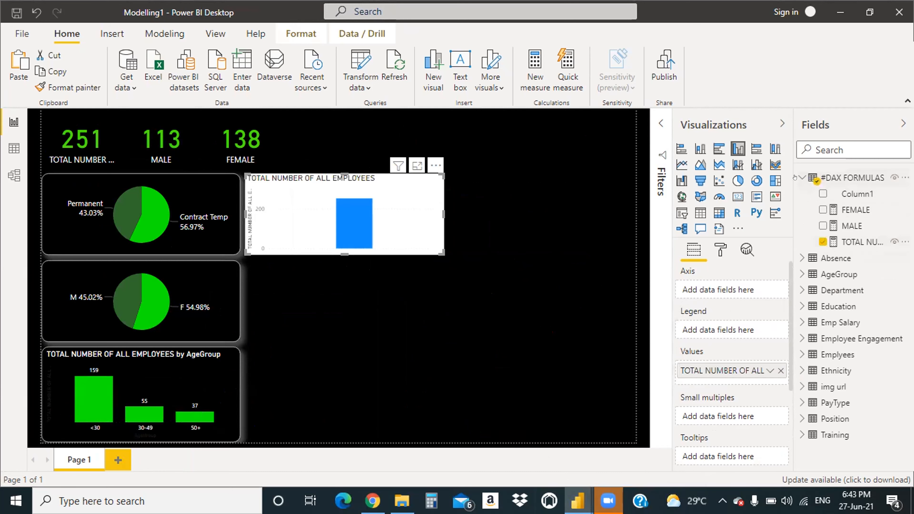
left_click(801, 178)
left_click(802, 194)
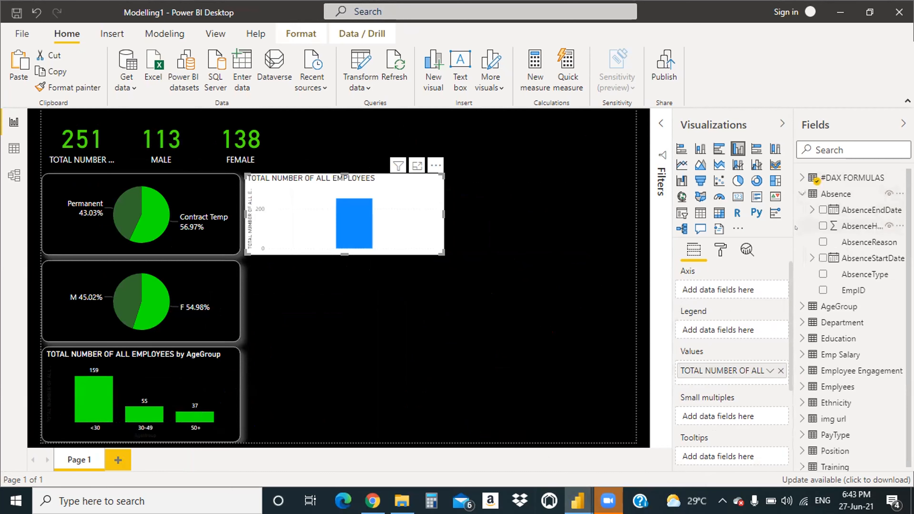
left_click_drag(863, 274, 730, 302)
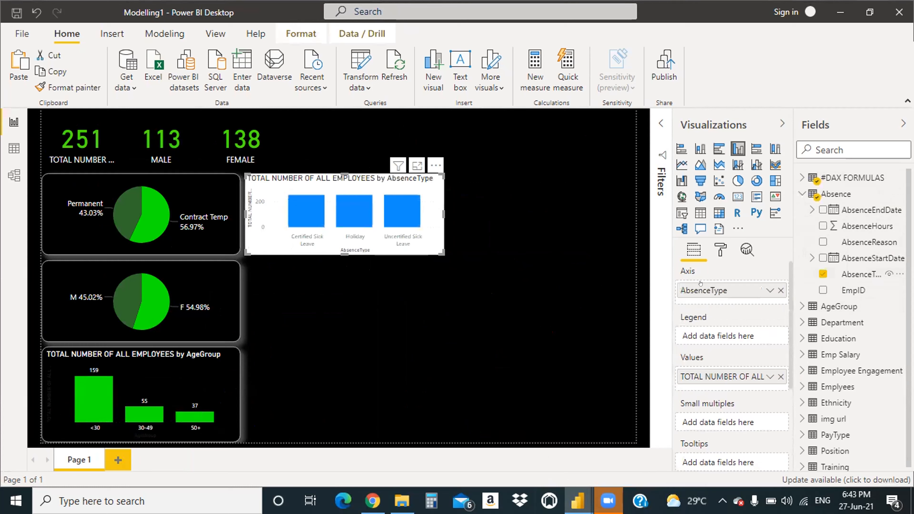
left_click(720, 249)
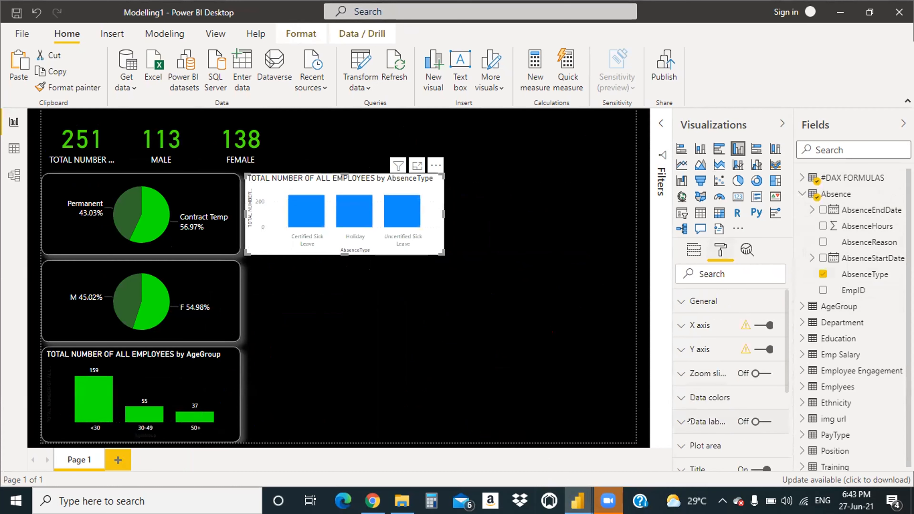
left_click(761, 422)
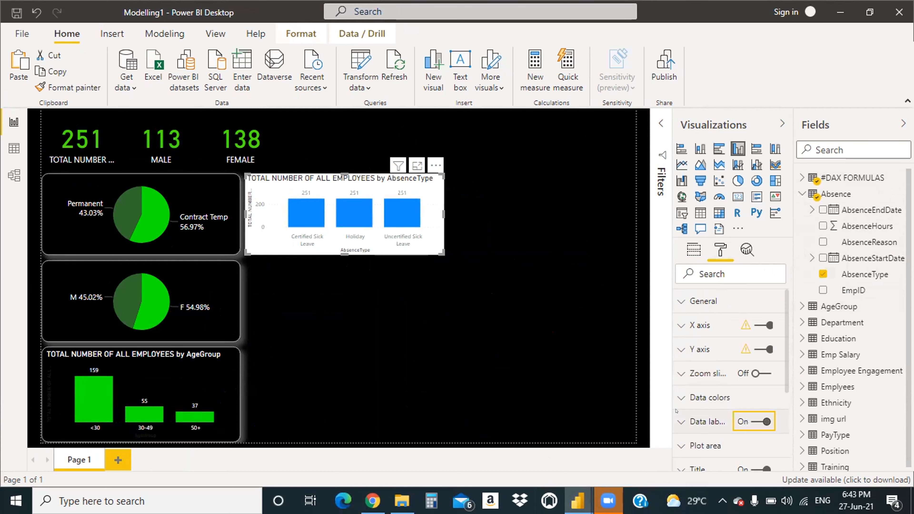
Step: Try to relate the EmpID columns of the Emplyees and Absence tables in the model diagram
left_click(2, 175)
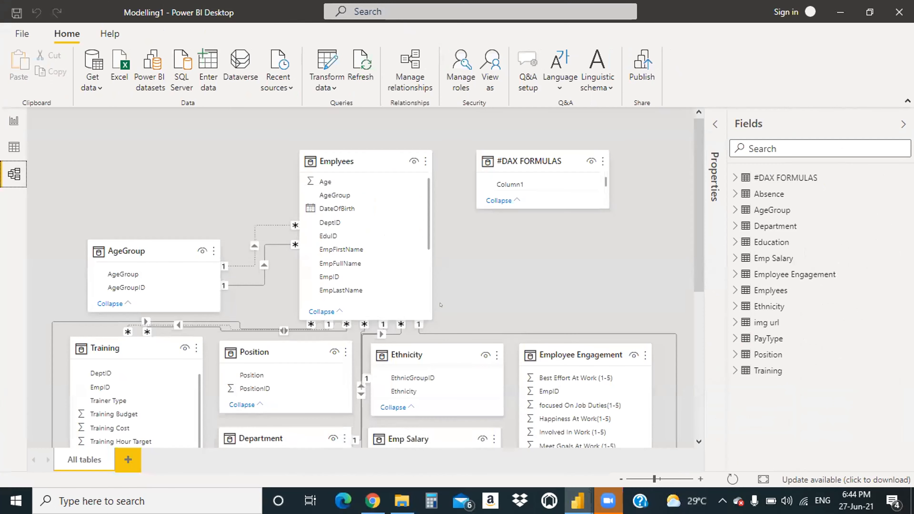
scroll(363, 252, "down", 3)
scroll(522, 288, "down", 3)
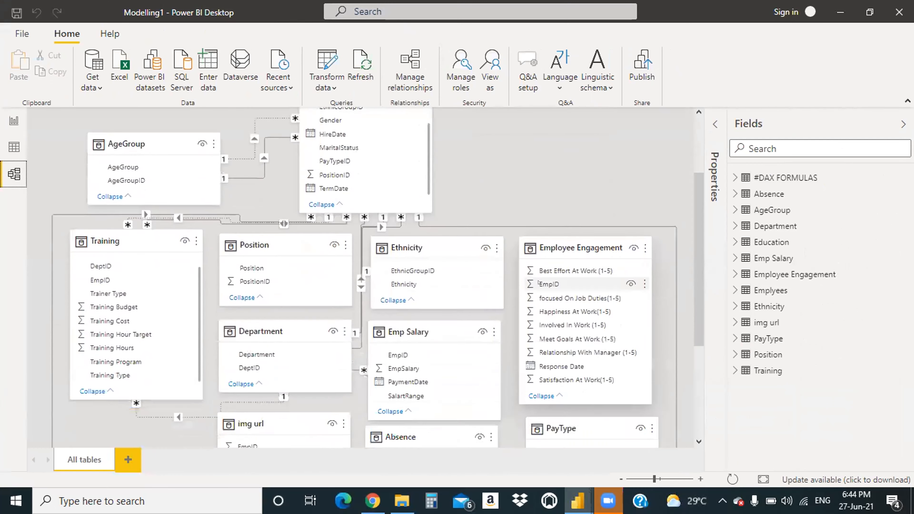
scroll(538, 282, "down", 4)
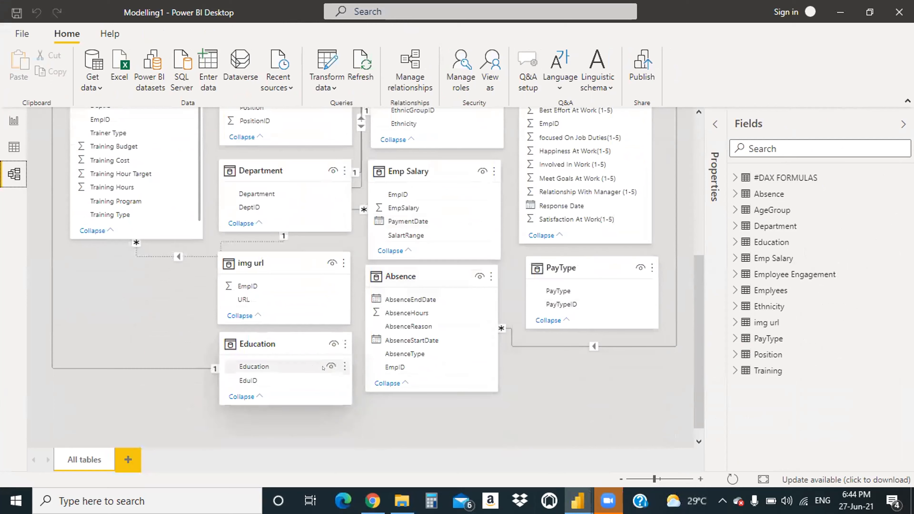
scroll(464, 344, "down", 1)
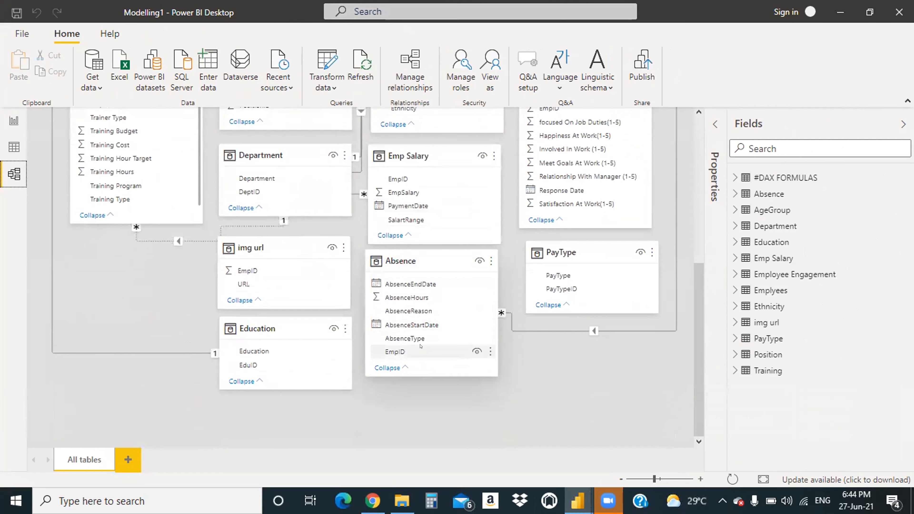
left_click_drag(421, 346, 268, 109)
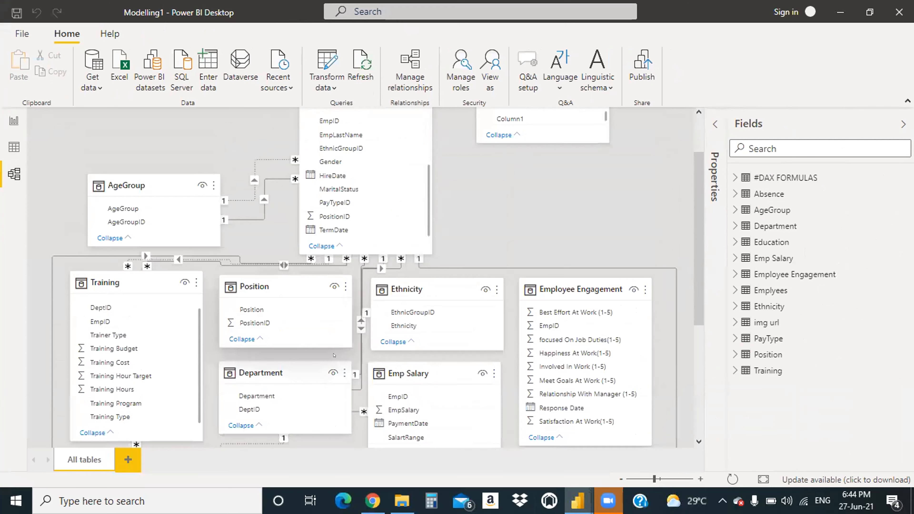
scroll(474, 368, "down", 2)
scroll(473, 346, "up", 2)
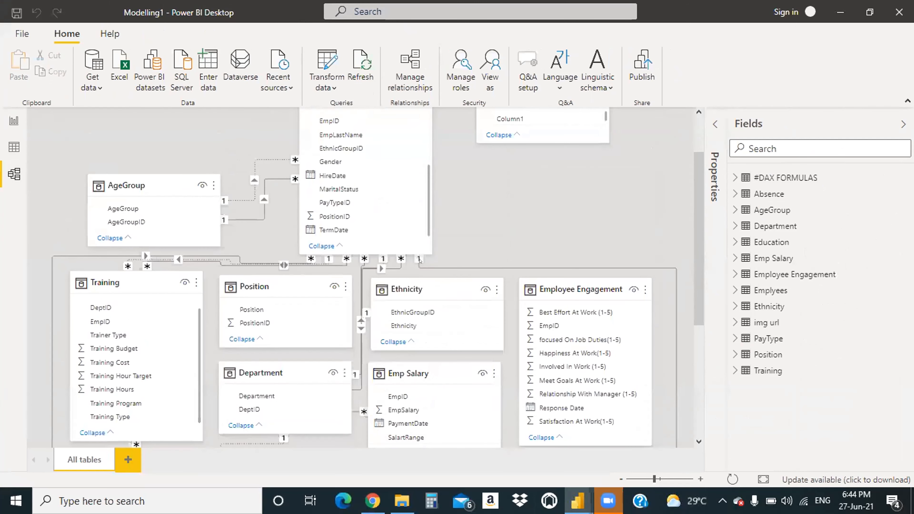
left_click_drag(329, 120, 397, 349)
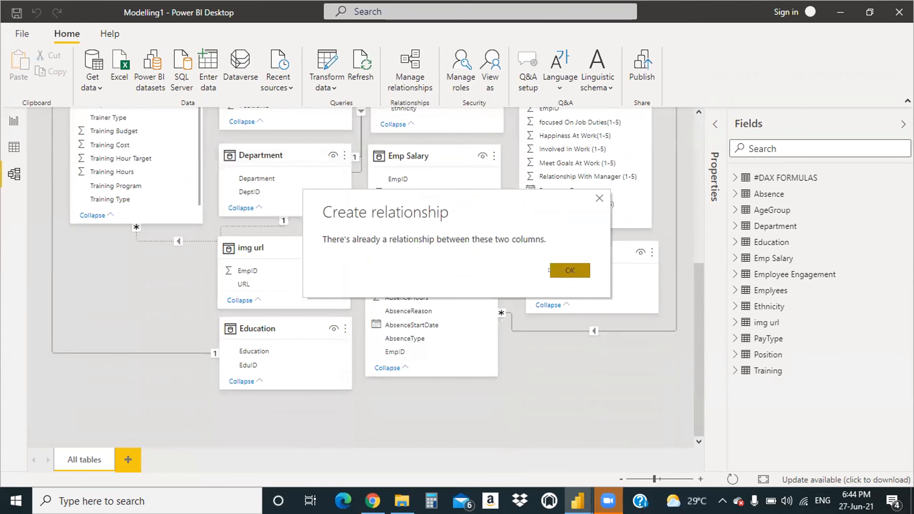
left_click(570, 270)
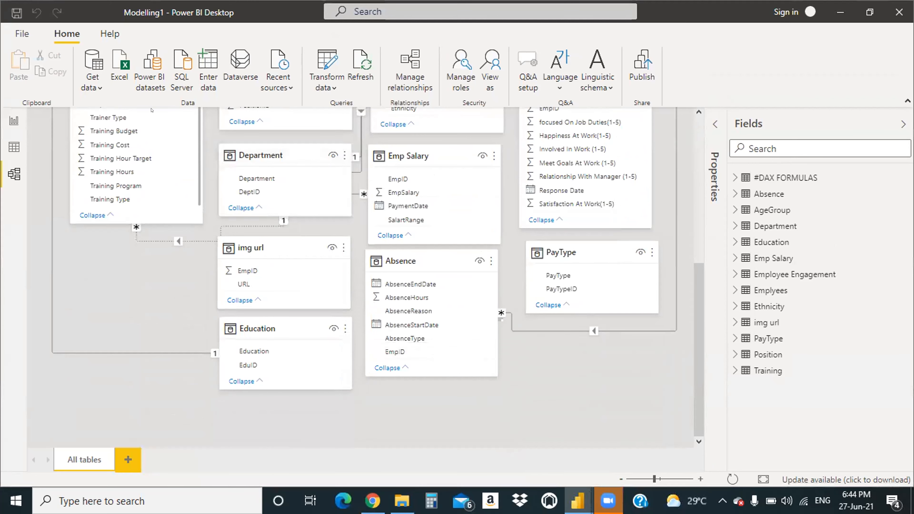
Step: Open the Absence table's data and examine its EmpID, absence date and AbsenceType rows
left_click(14, 147)
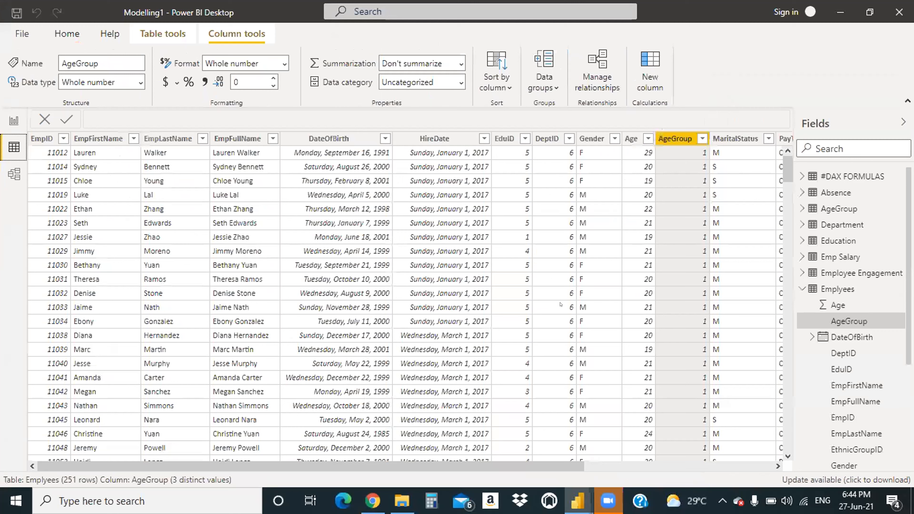
left_click(795, 290)
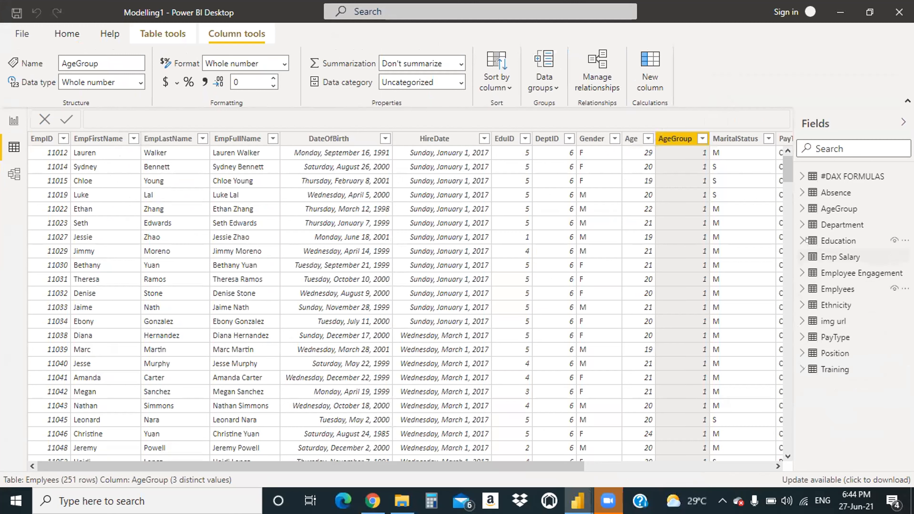
left_click(799, 193)
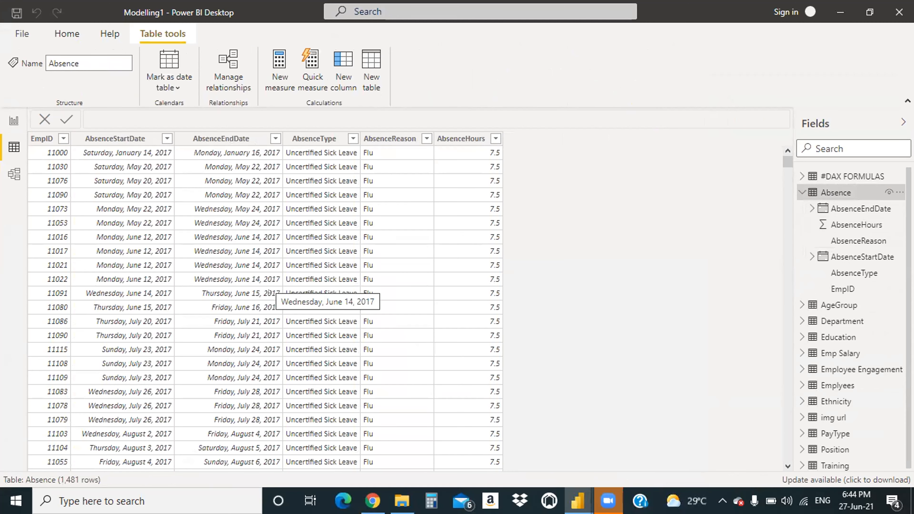
scroll(143, 292, "down", 10)
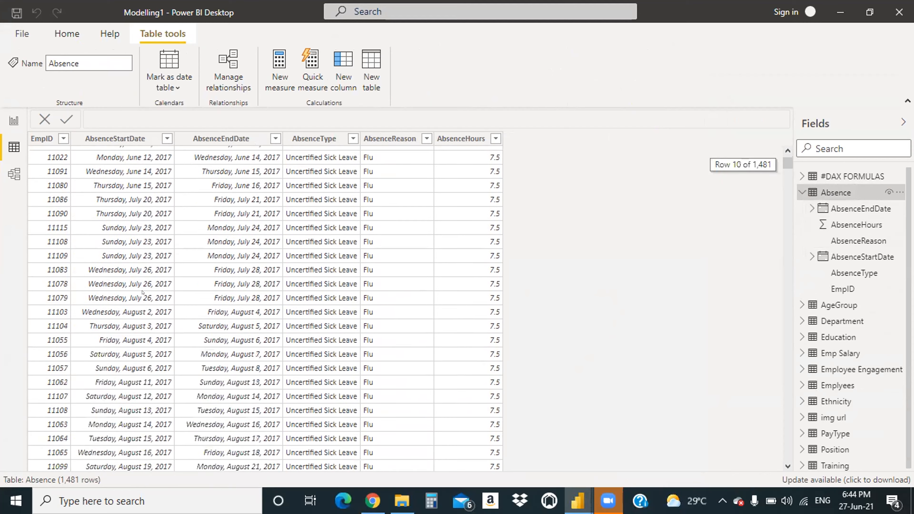
scroll(143, 281, "up", 7)
scroll(142, 281, "up", 3)
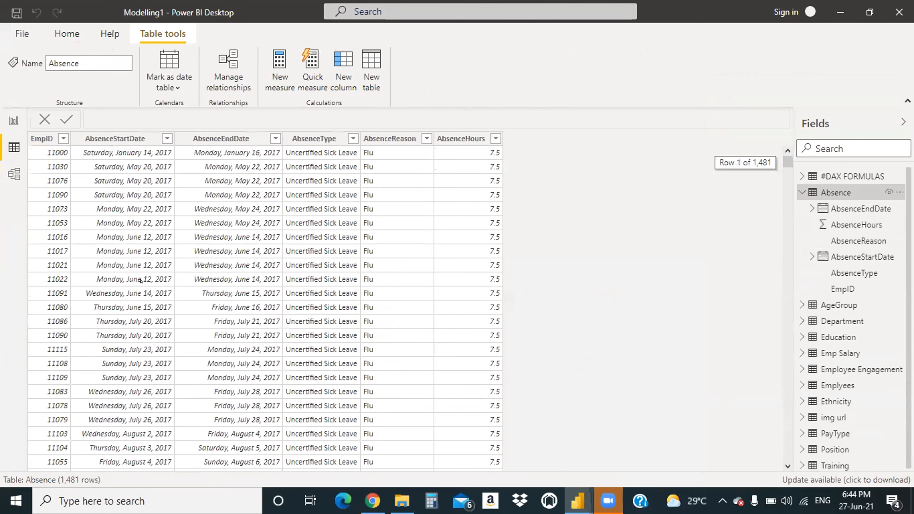
scroll(432, 298, "down", 2)
scroll(367, 280, "up", 2)
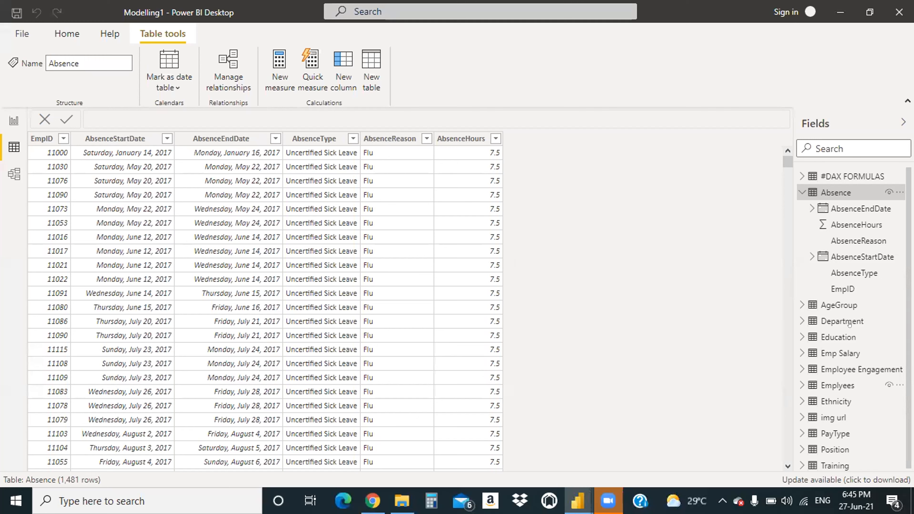
Step: Inspect the EmpID column in the Emplyees table's data and return to the report page
left_click(801, 192)
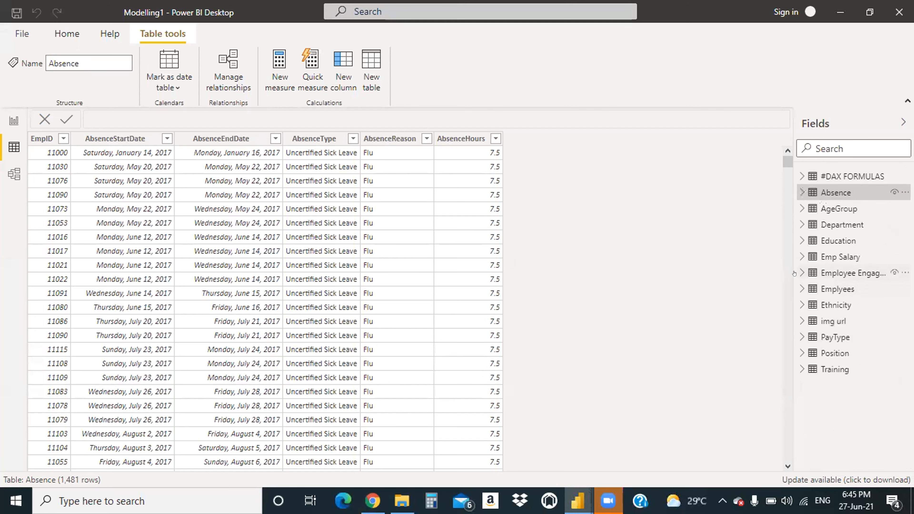
left_click(834, 289)
scroll(839, 354, "down", 2)
scroll(839, 356, "down", 1)
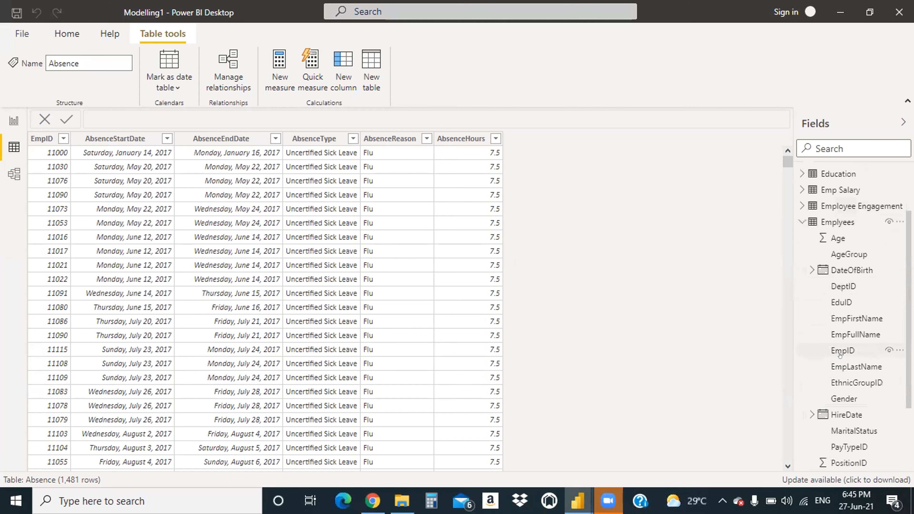
scroll(839, 356, "down", 3)
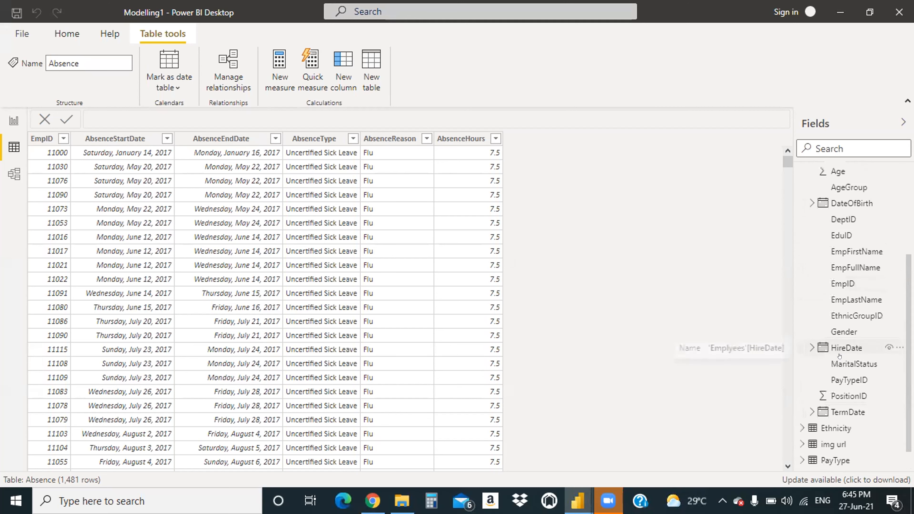
scroll(837, 347, "up", 3)
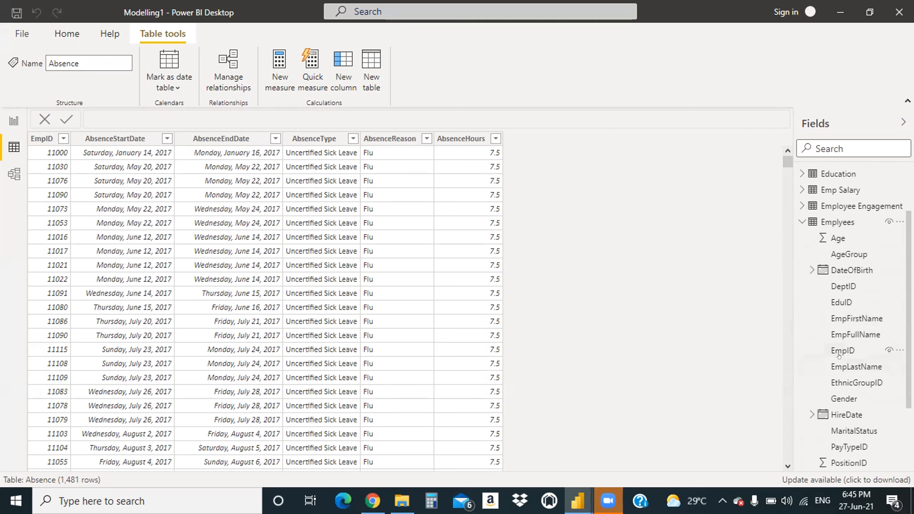
left_click(847, 354)
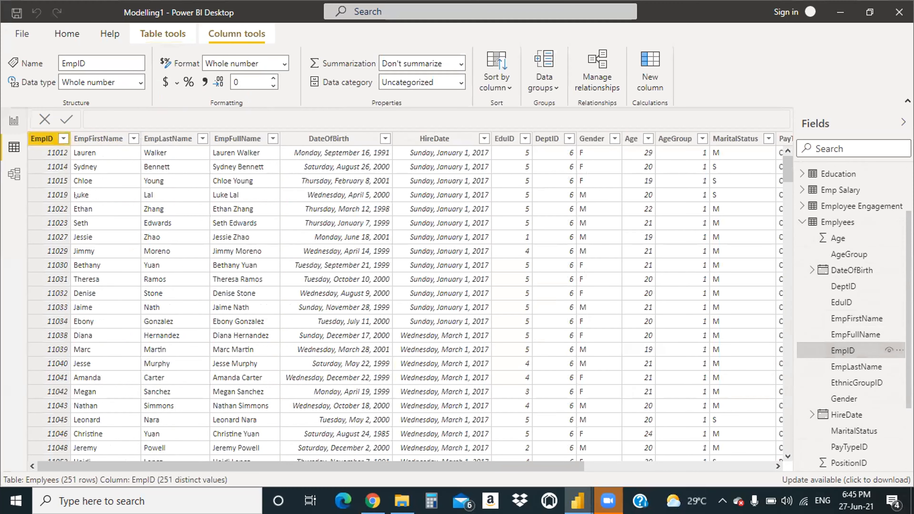
left_click(14, 120)
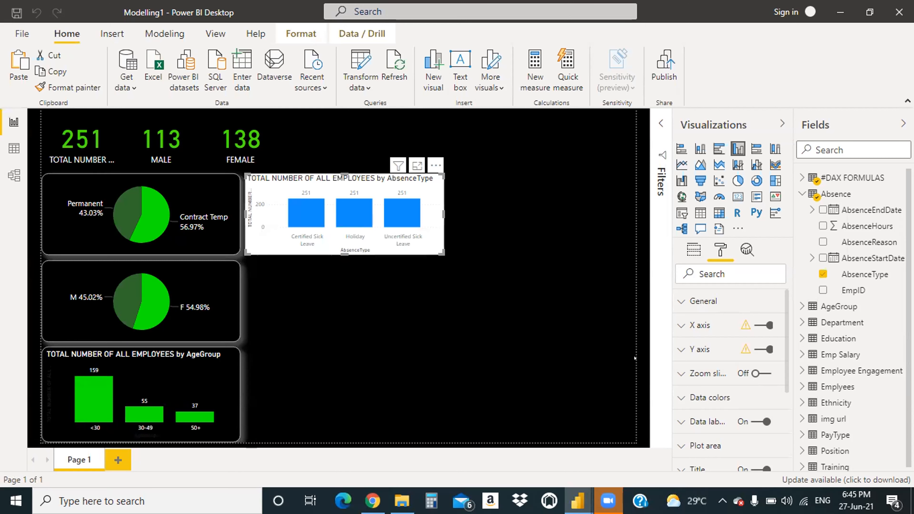
Step: Review the AbsenceType chart's fields and the Absence table's relationship in the model, and compare with the chart in the Modelling1 - Copy report
left_click(688, 252)
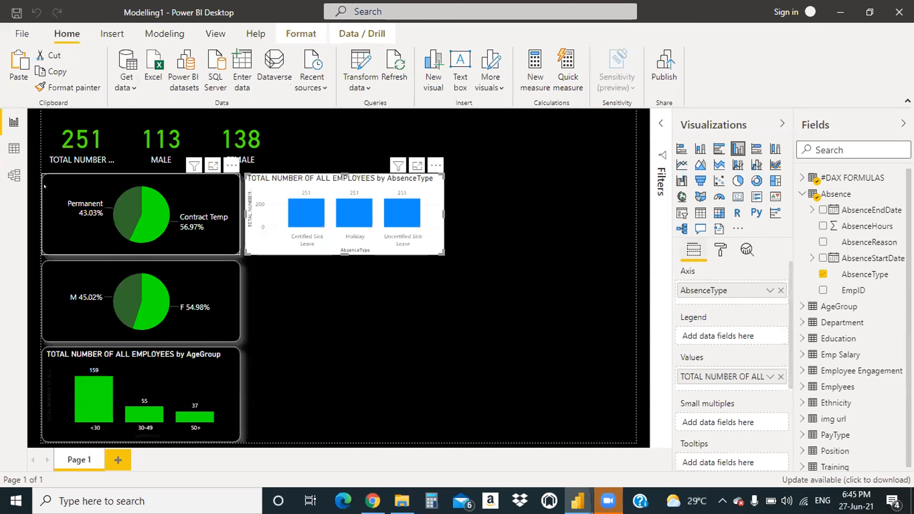
left_click(14, 175)
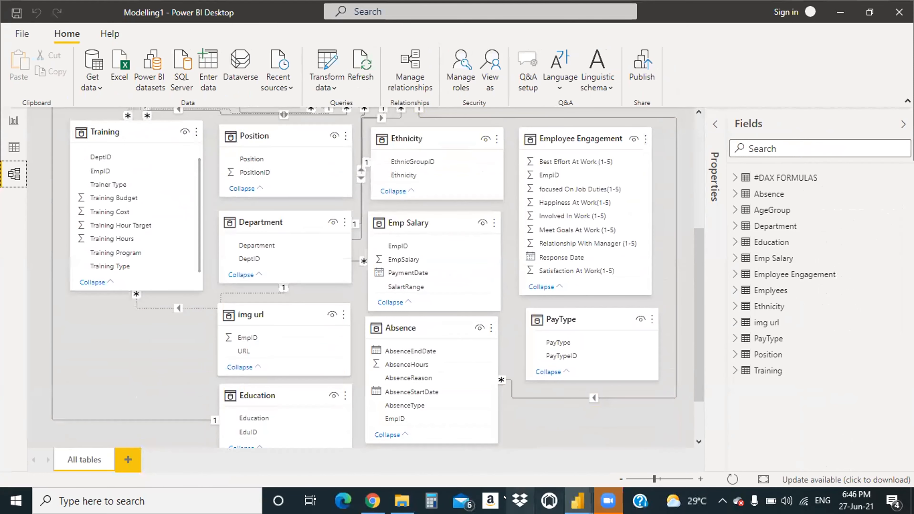
mouse_move(577, 500)
left_click(592, 430)
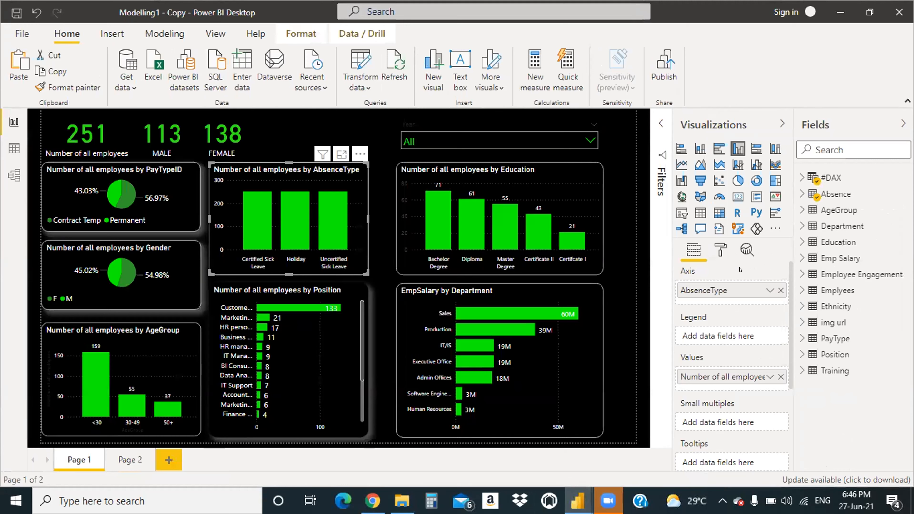
Step: Review the Absence table's fields behind the AbsenceType chart in the Modelling1 - Copy report
left_click(795, 196)
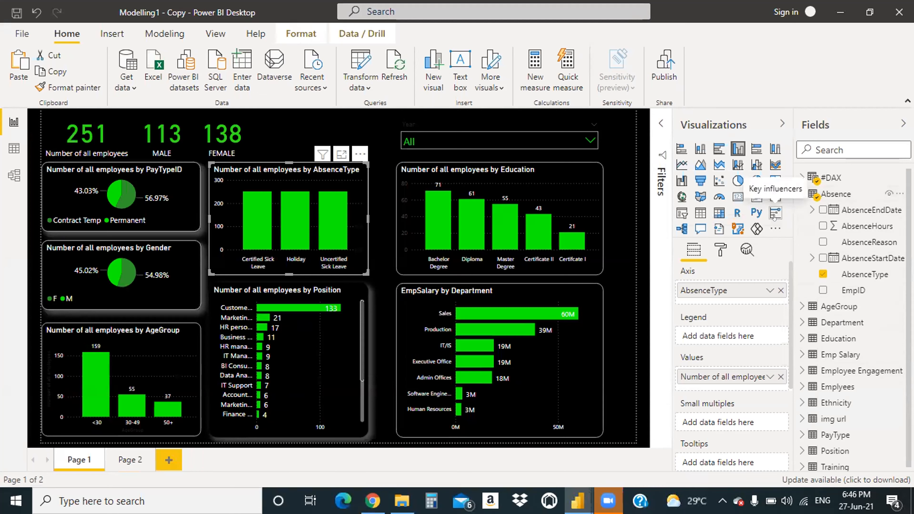
left_click(802, 194)
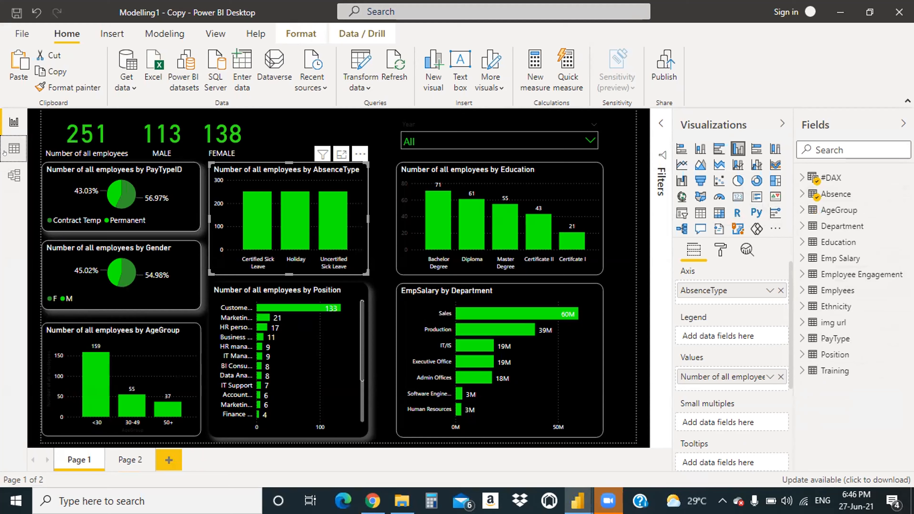
left_click(14, 148)
left_click(14, 121)
Step: Switch to the Modelling1 report and delete the AbsenceType column chart from its page
mouse_move(577, 501)
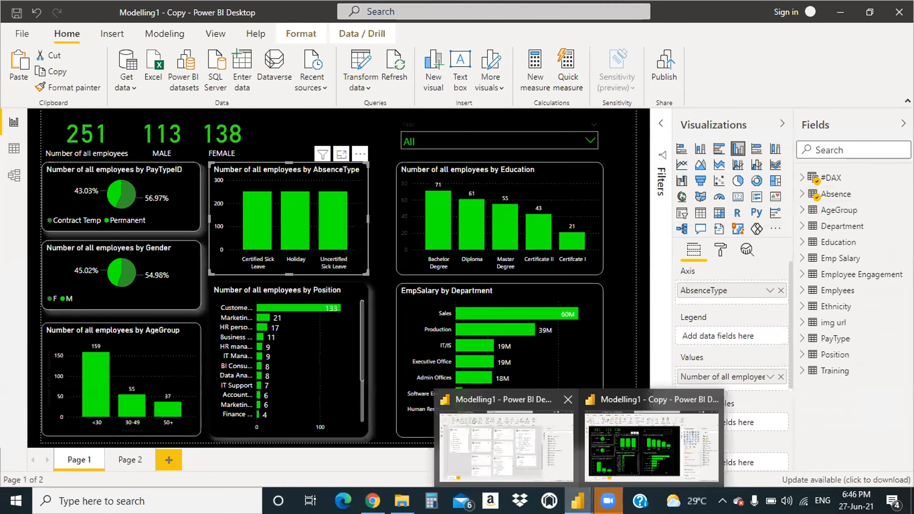
left_click(507, 432)
left_click(13, 147)
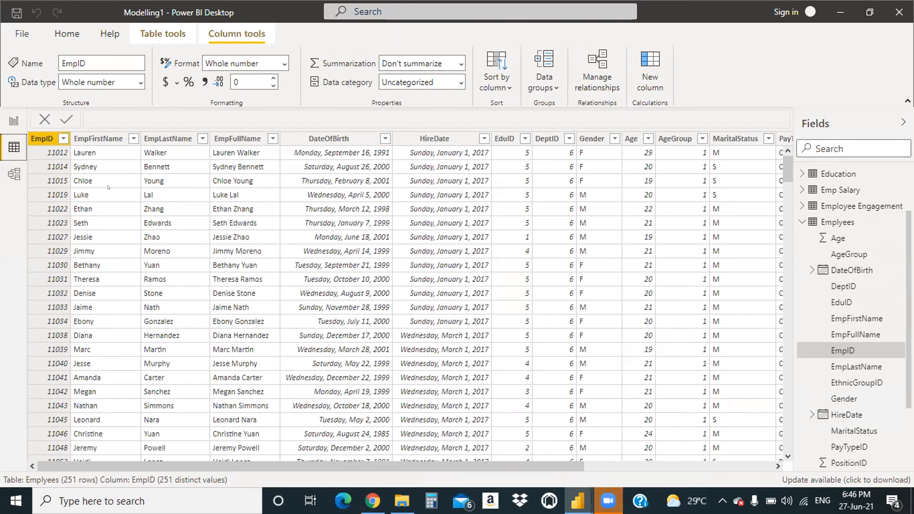
left_click(13, 120)
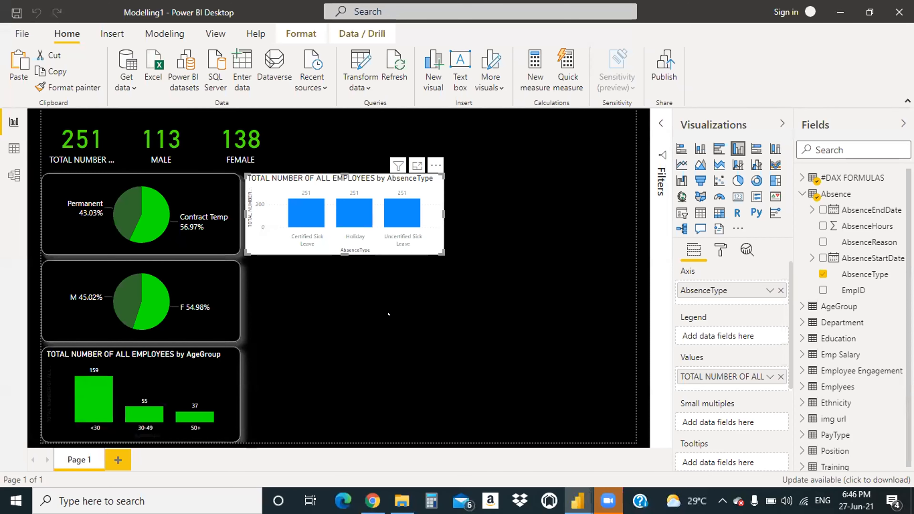
key("Delete")
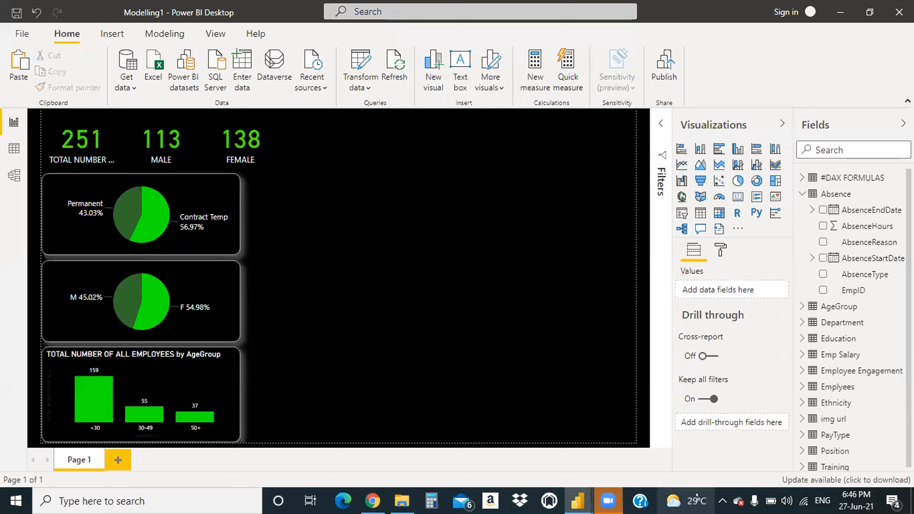
Step: Check the fields of the employees by Position chart in the Modelling1 - Copy report and return to Modelling1
mouse_move(569, 497)
left_click(653, 479)
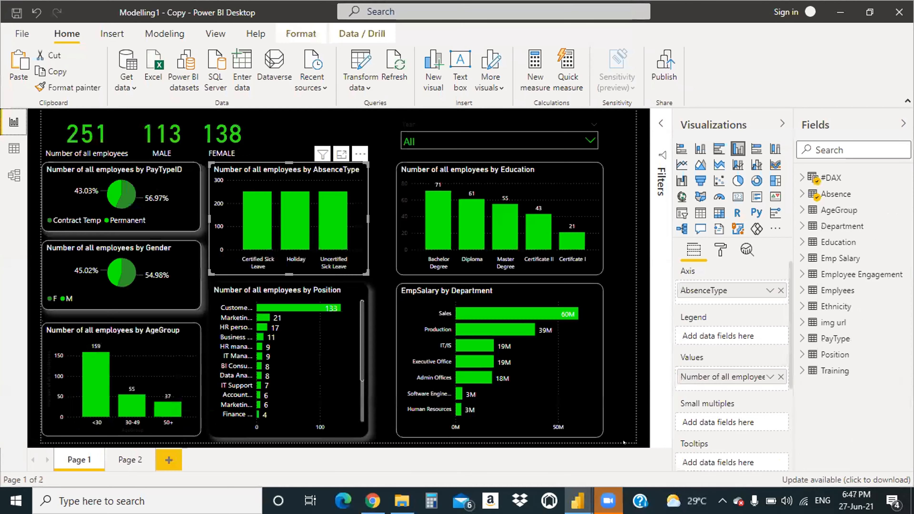
left_click(323, 345)
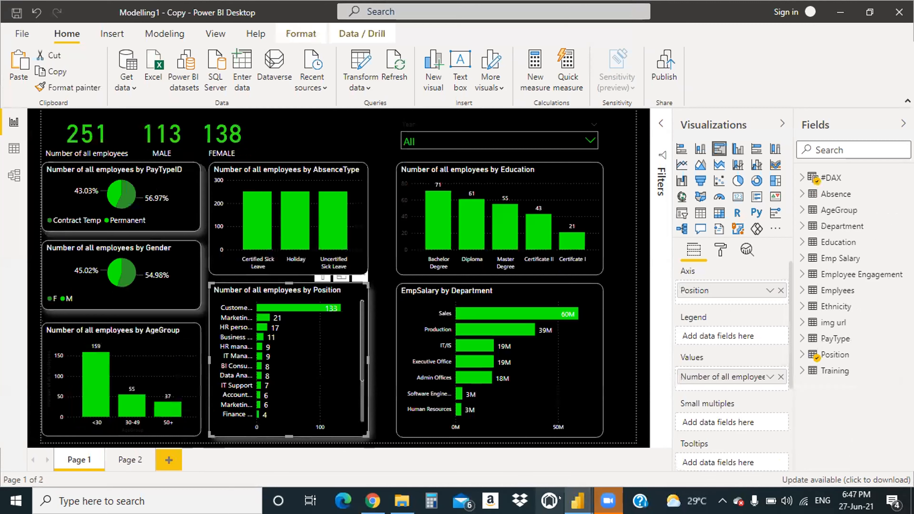
mouse_move(572, 499)
left_click(504, 441)
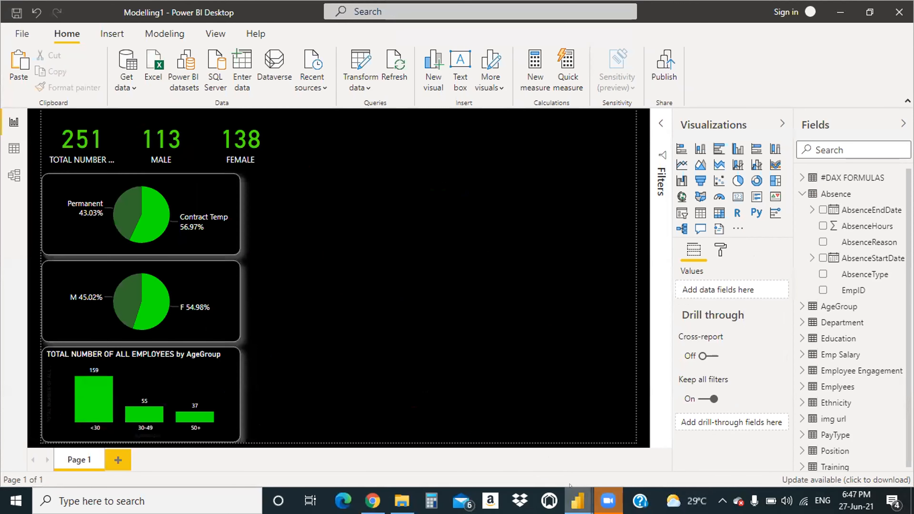
mouse_move(577, 500)
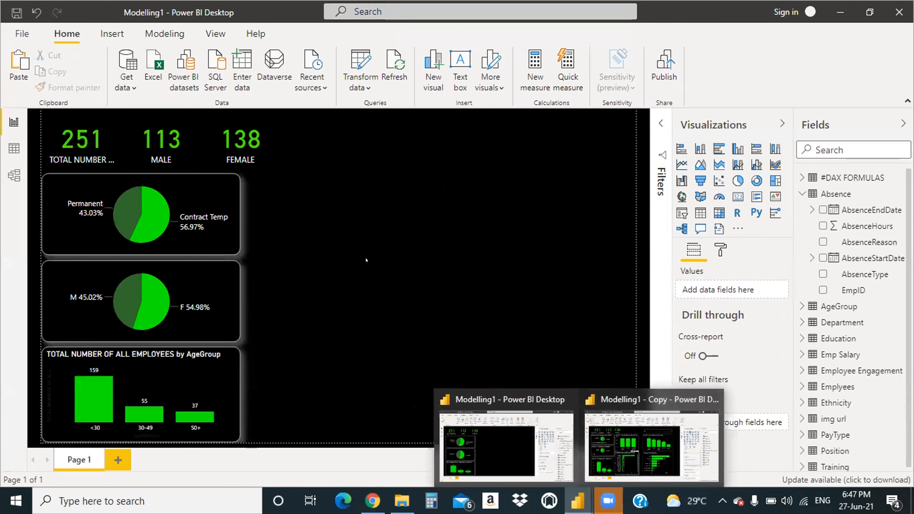
Step: Insert a clustered bar chart and resize it to fill the space beside the AgeGroup chart, down to the page's bottom edge
left_click(719, 150)
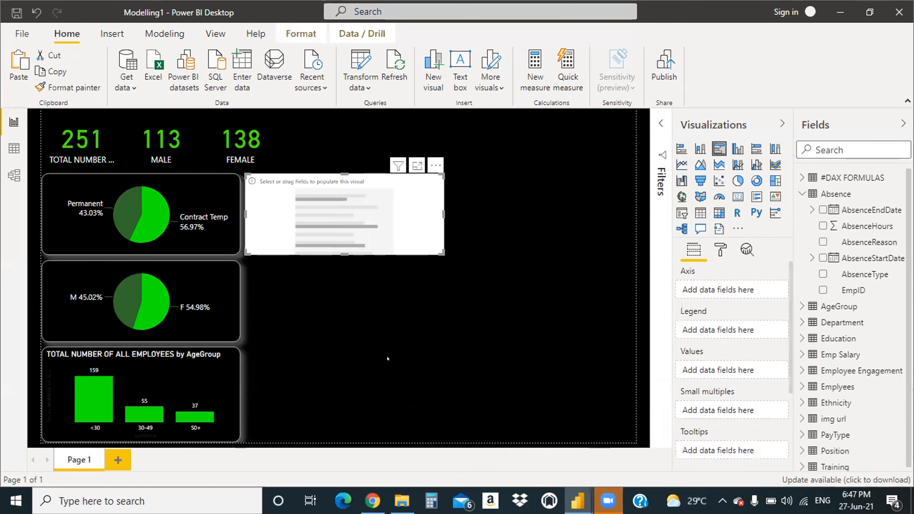
left_click_drag(343, 255, 335, 385)
left_click_drag(360, 272, 366, 323)
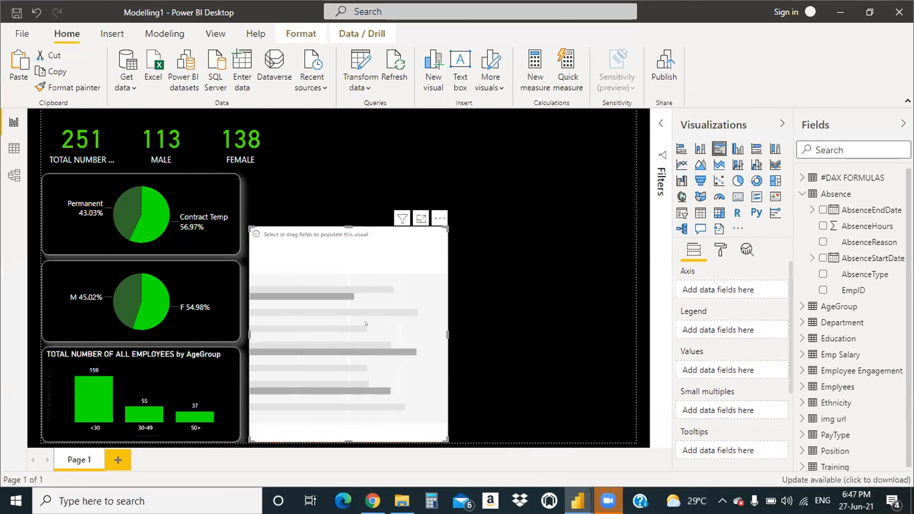
left_click(344, 226)
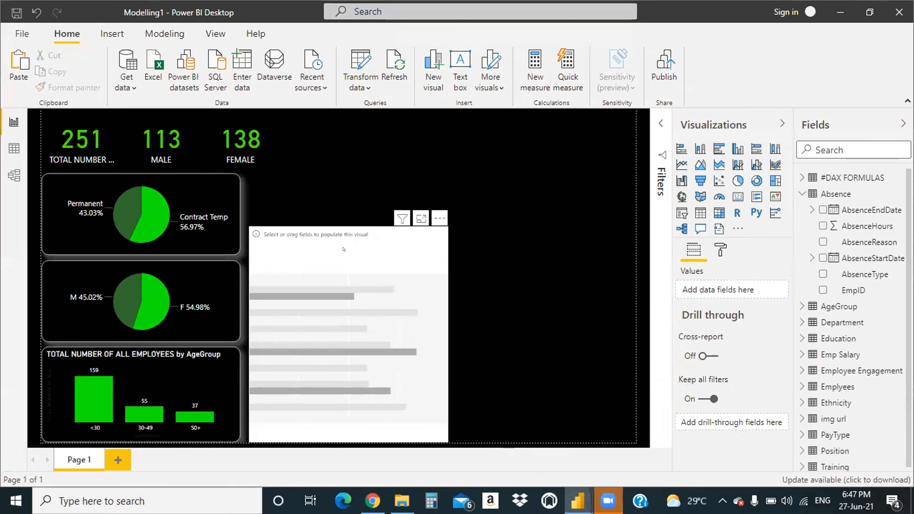
left_click(389, 273)
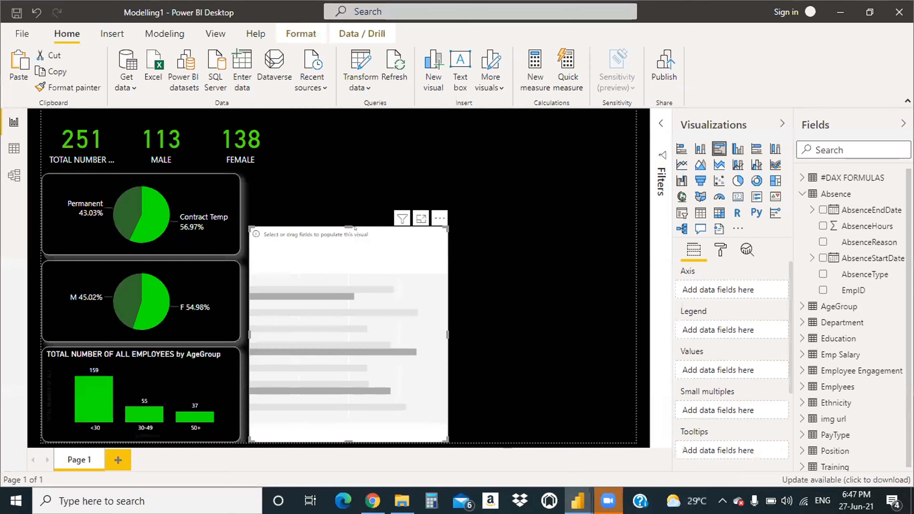
left_click_drag(345, 227, 345, 294)
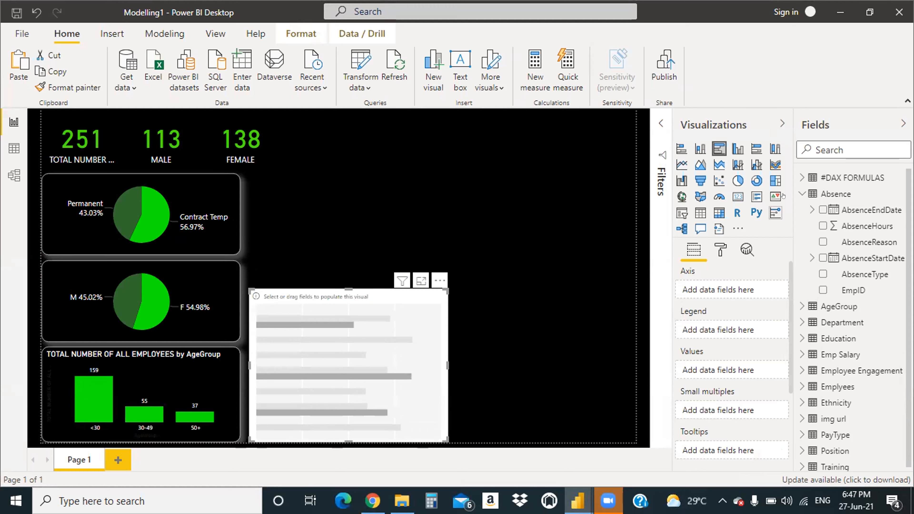
Step: Fill the new bar chart with TOTAL NUMBER OF ALL EMPLOYEES as values and Position as axis
left_click(856, 194)
left_click(856, 178)
left_click_drag(863, 242, 741, 370)
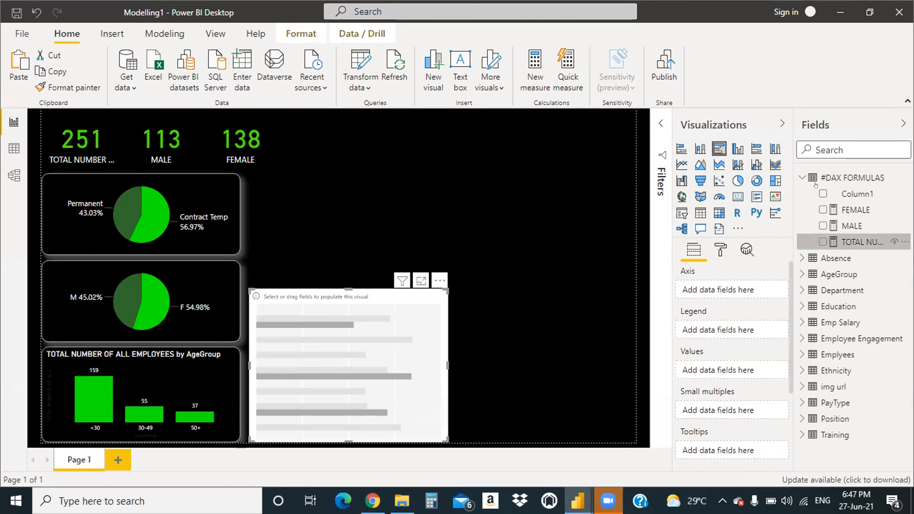
left_click(815, 179)
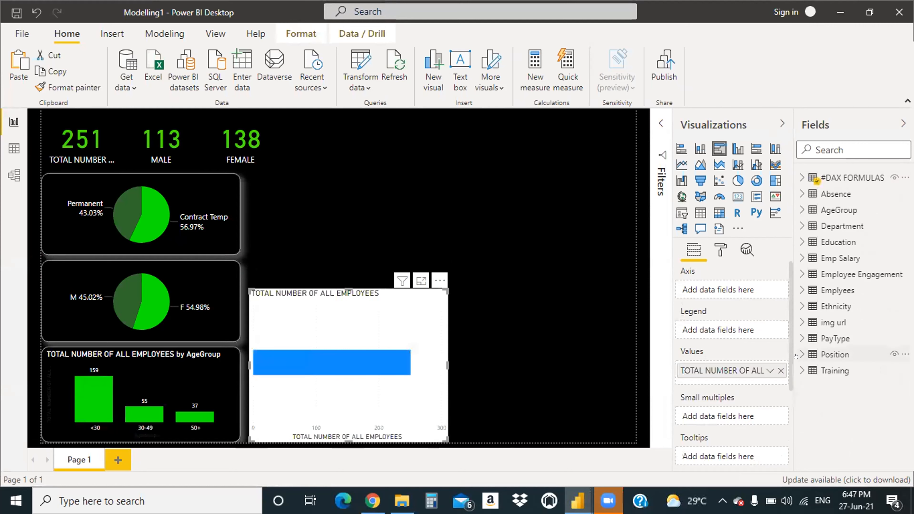
left_click(835, 354)
left_click_drag(855, 371, 734, 291)
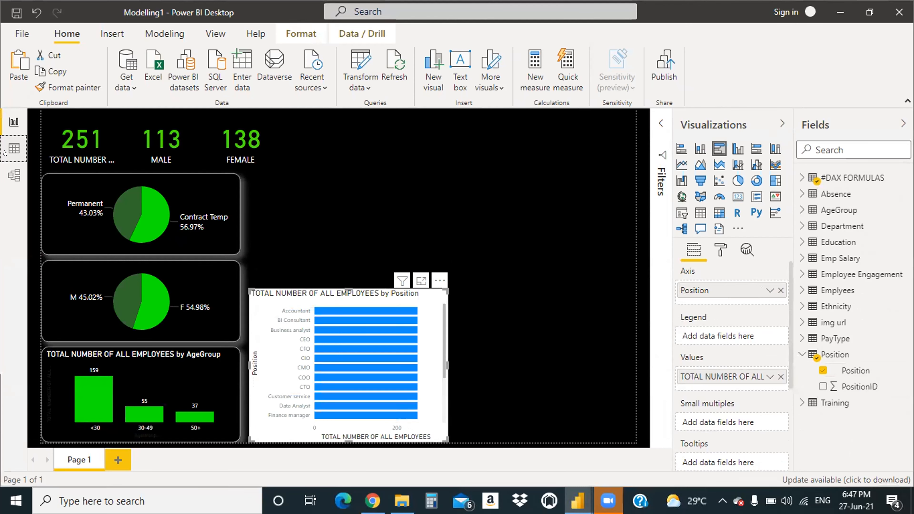
Step: Inspect the distinct values of the PositionID column in the Emplyees table's data
left_click(13, 148)
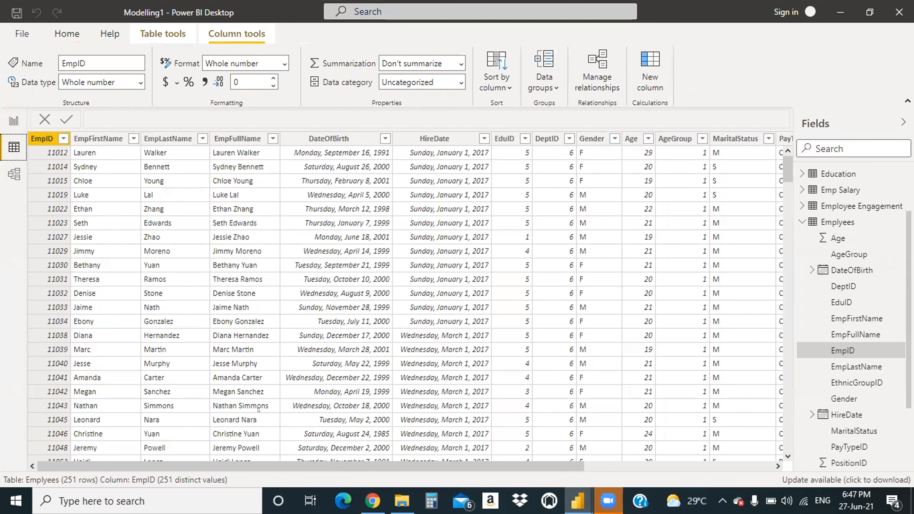
left_click_drag(280, 466, 516, 487)
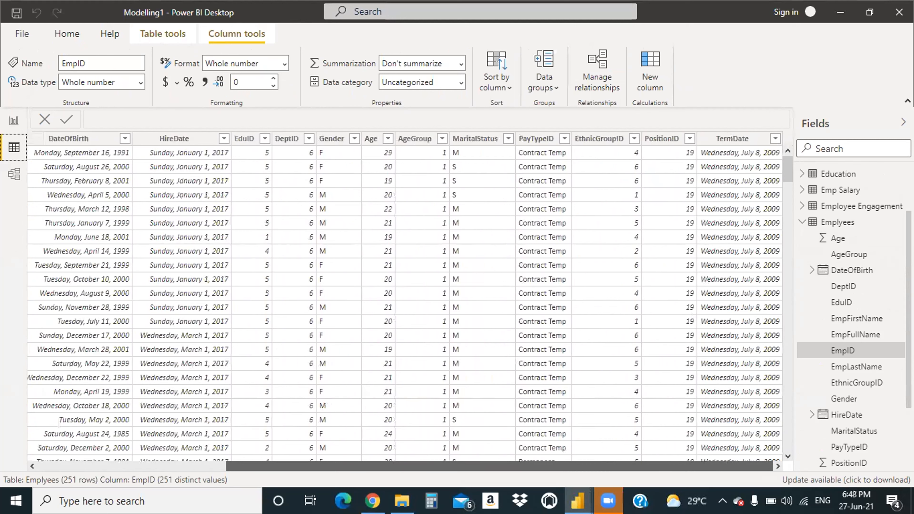
left_click(679, 141)
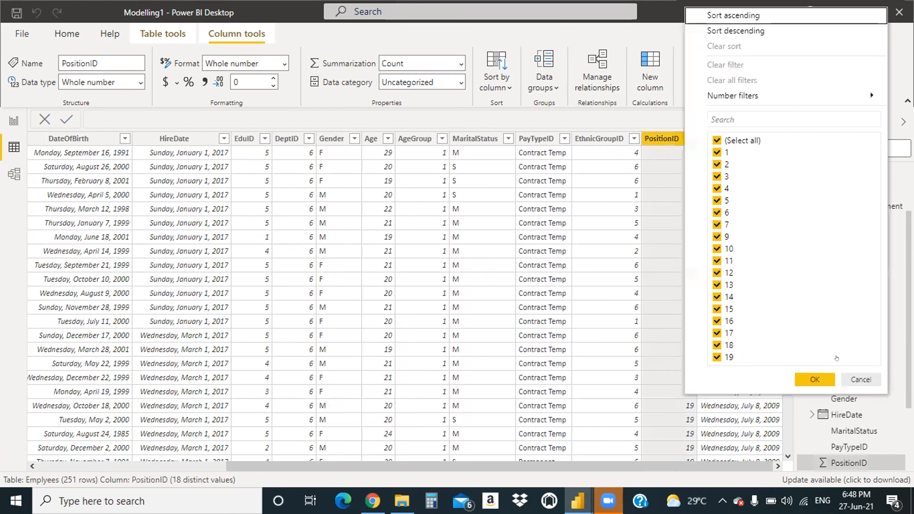
left_click(860, 379)
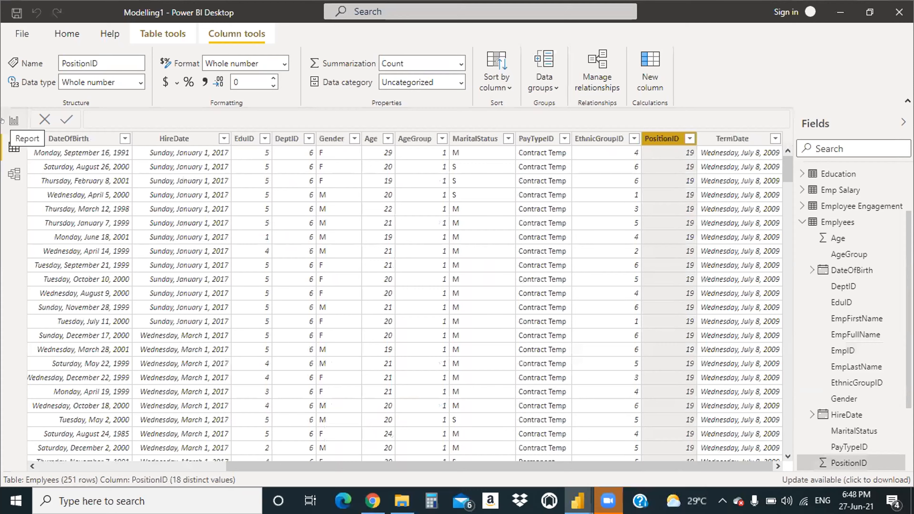
left_click(14, 120)
Step: Create a relationship between the PositionID columns of the Emplyees and Position tables in the model diagram
left_click(13, 174)
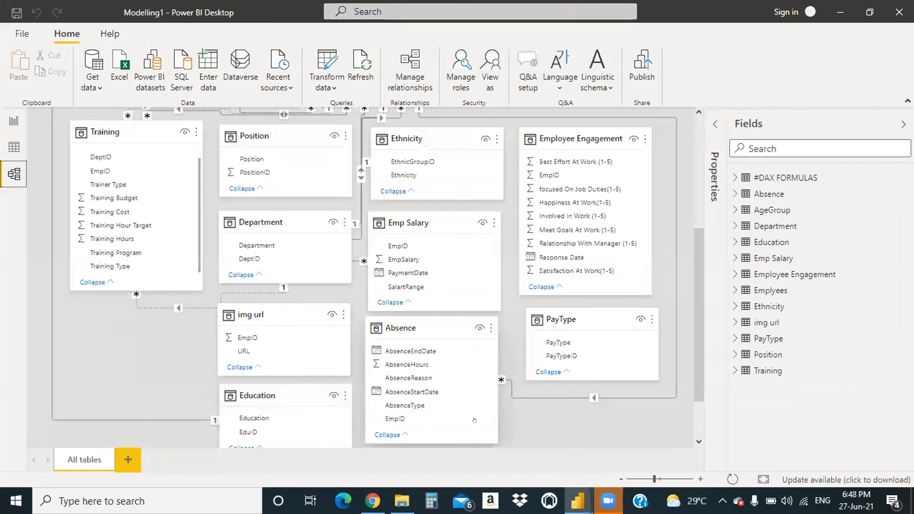
scroll(464, 358, "up", 1)
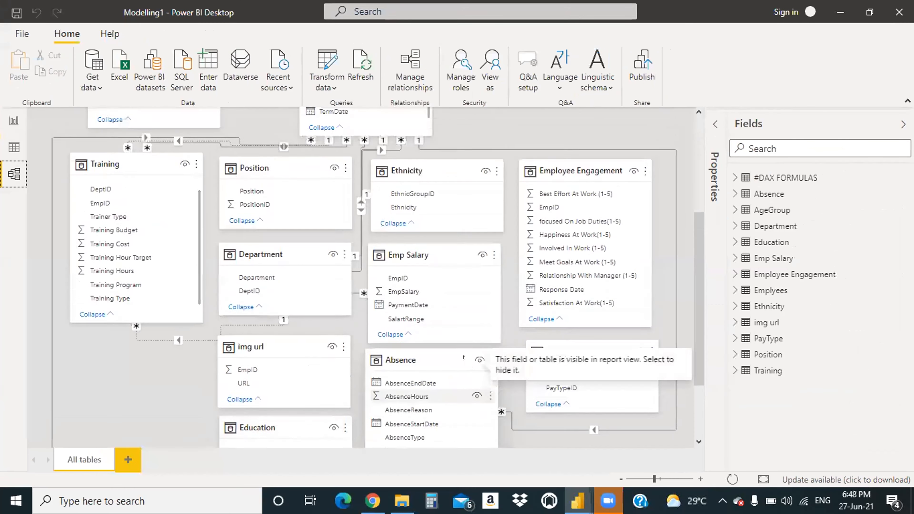
scroll(463, 357, "up", 5)
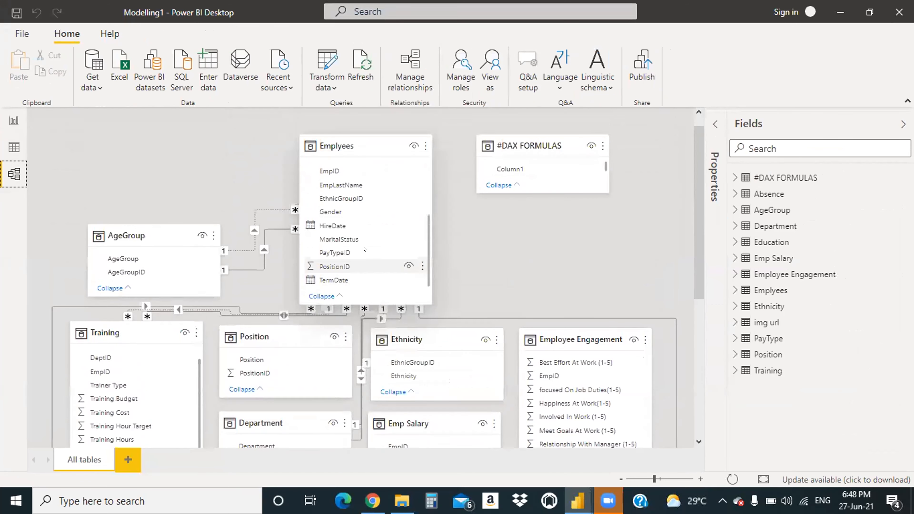
scroll(364, 248, "down", 6)
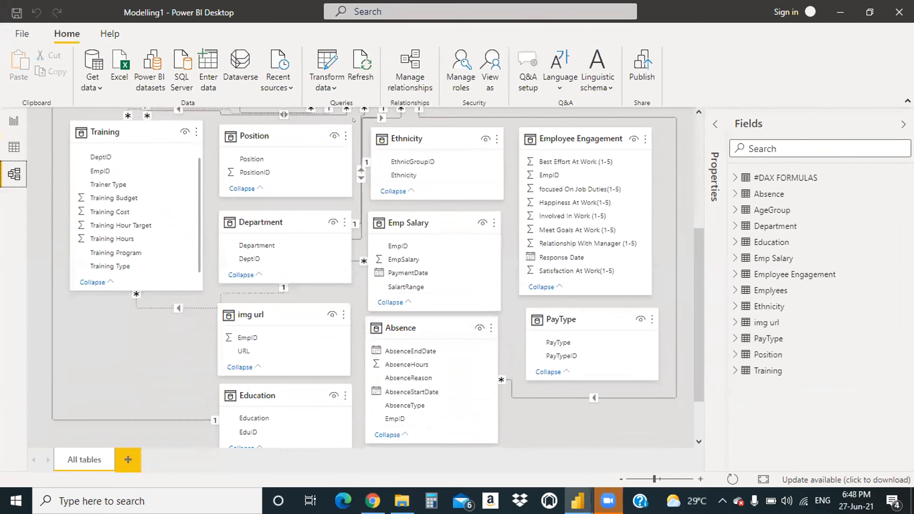
scroll(356, 248, "up", 5)
scroll(356, 248, "up", 1)
left_click(369, 163)
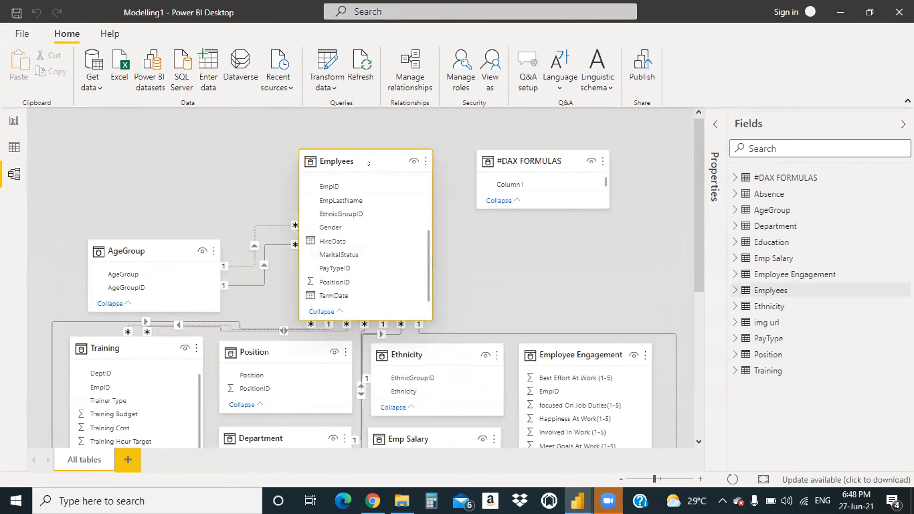
scroll(369, 163, "down", 4)
scroll(396, 216, "up", 4)
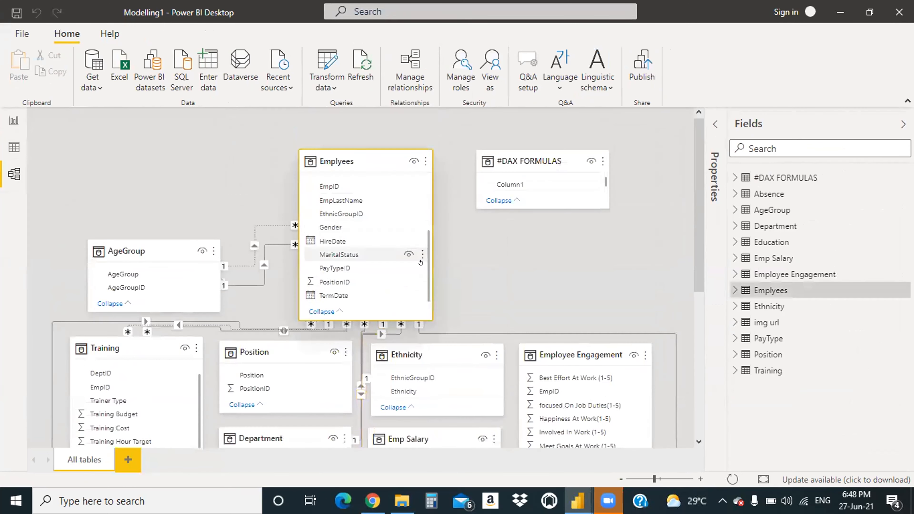
mouse_move(429, 268)
left_mouse_down()
mouse_move(431, 211)
mouse_move(441, 269)
left_mouse_up()
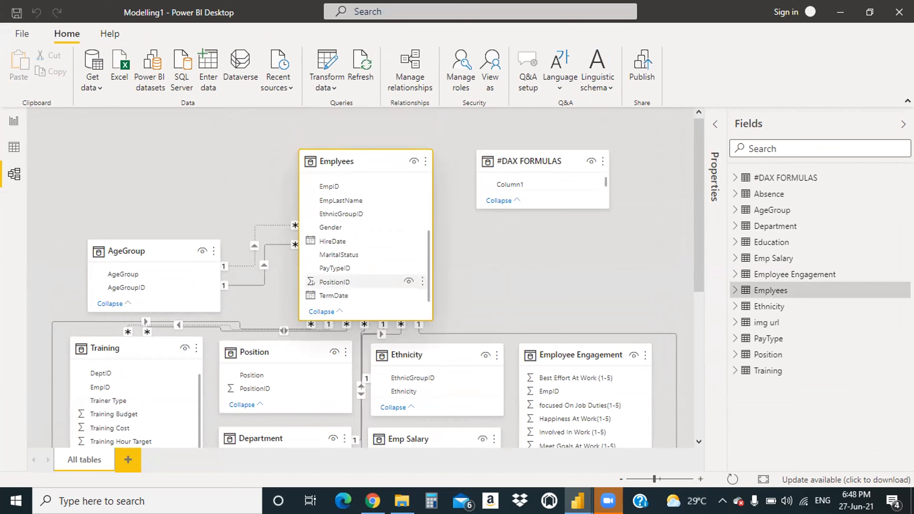
left_click(321, 282)
left_click_drag(321, 282, 251, 375)
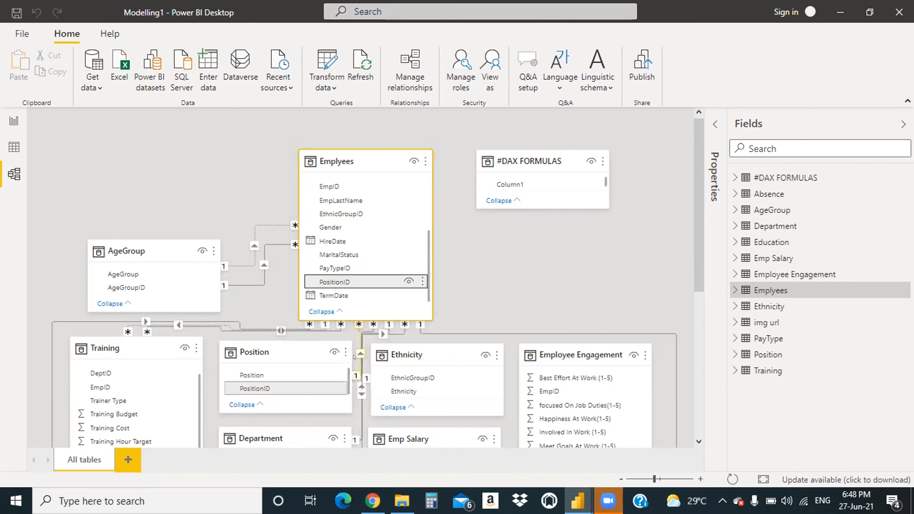
Step: Return to the report page and set the Position bar chart's background color to black
left_click(14, 121)
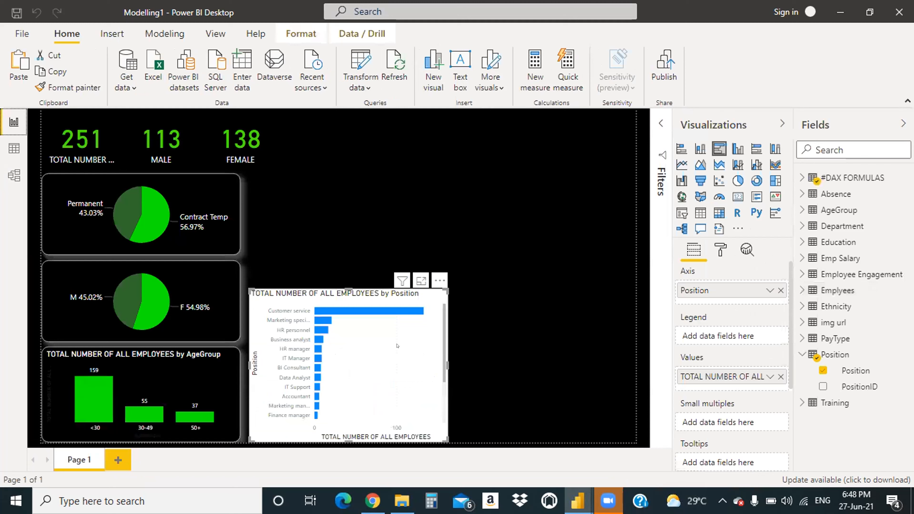
left_click(720, 249)
scroll(689, 393, "down", 3)
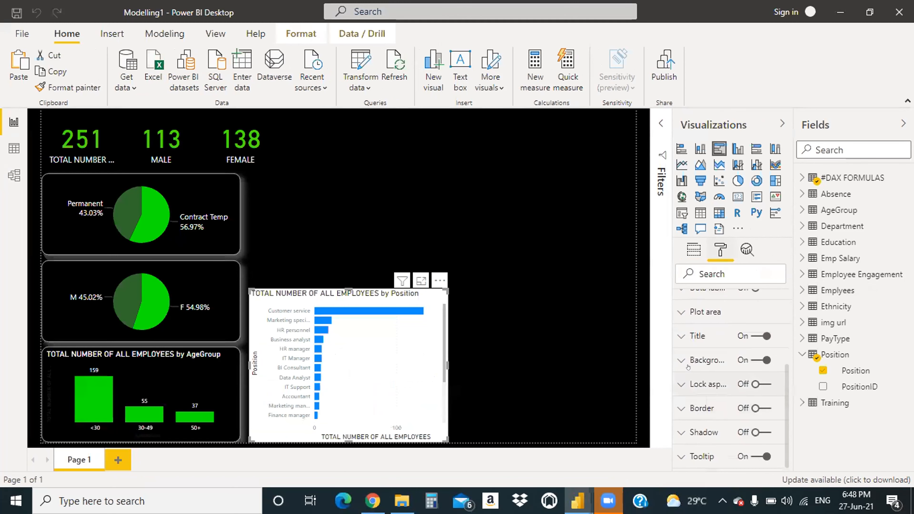
left_click(688, 364)
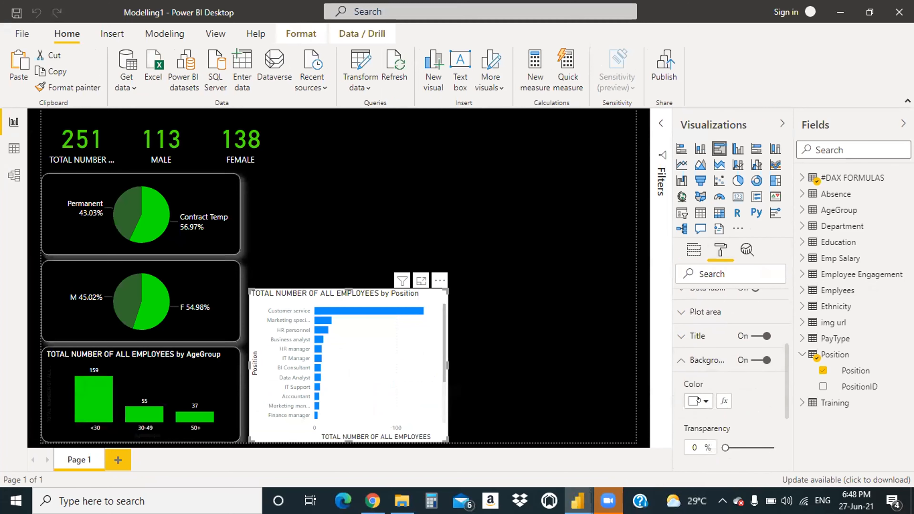
left_click(699, 401)
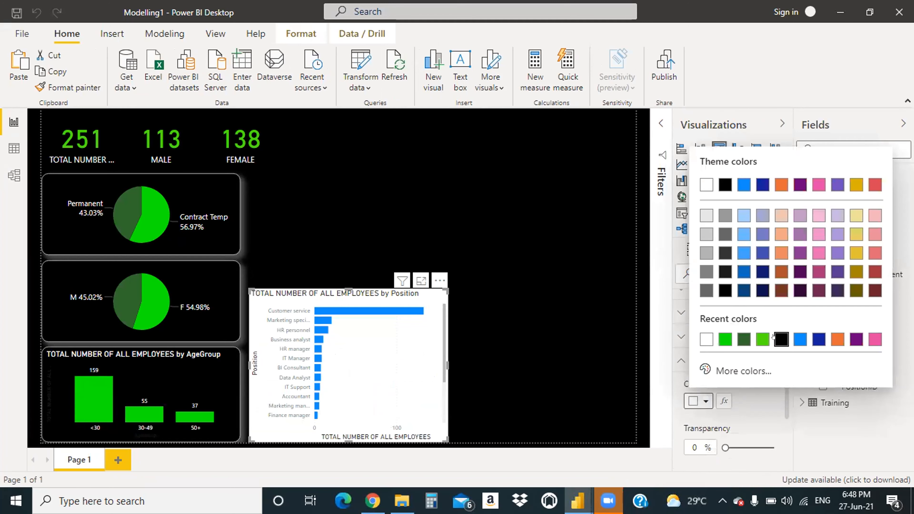
left_click(781, 339)
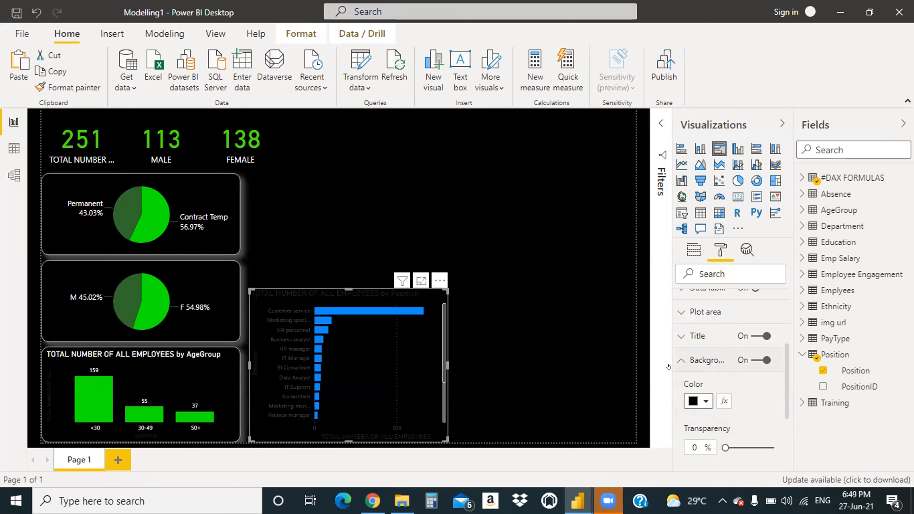
Step: Turn on data labels for the Position bar chart and set their color to white
left_click(680, 360)
scroll(679, 338, "down", 1)
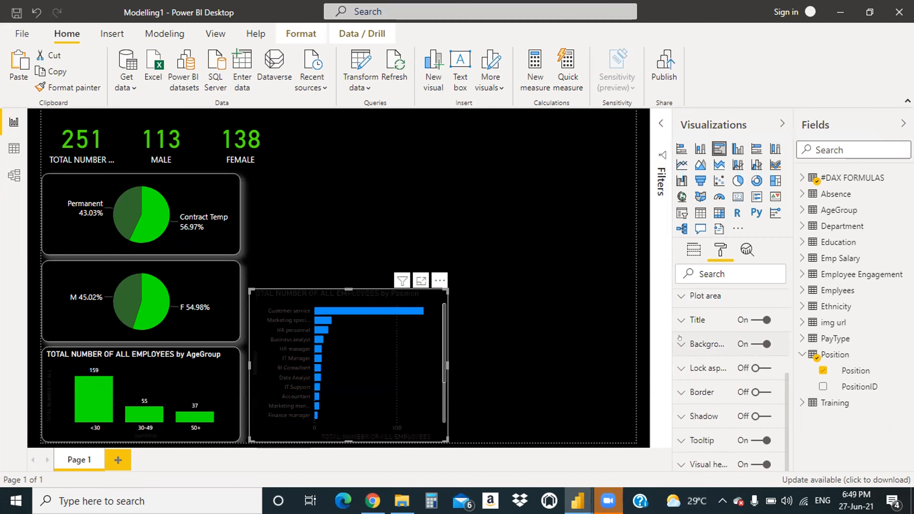
scroll(711, 388, "up", 5)
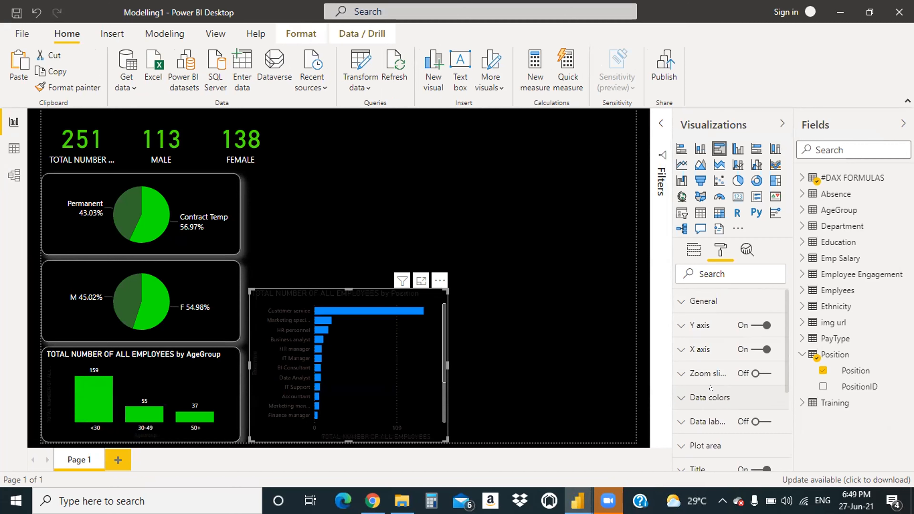
scroll(677, 335, "down", 5)
scroll(678, 327, "up", 2)
left_click(762, 355)
left_click(679, 356)
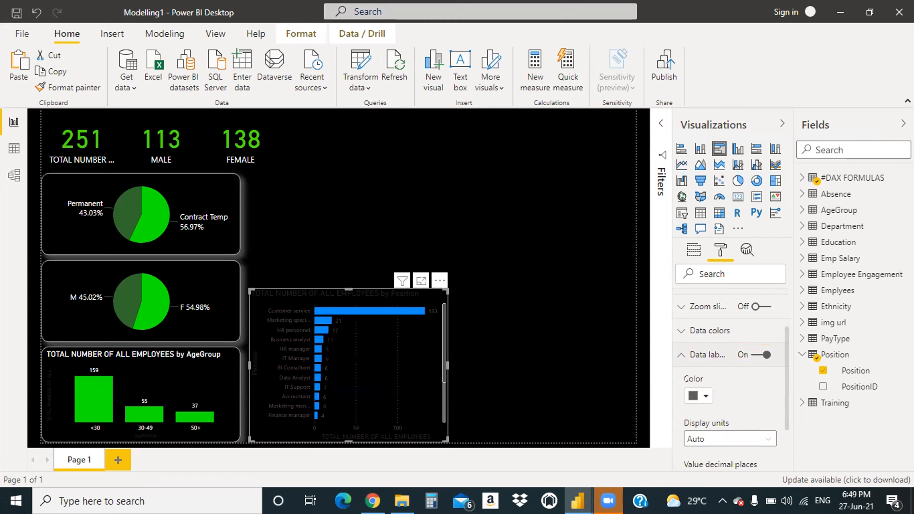
left_click(696, 396)
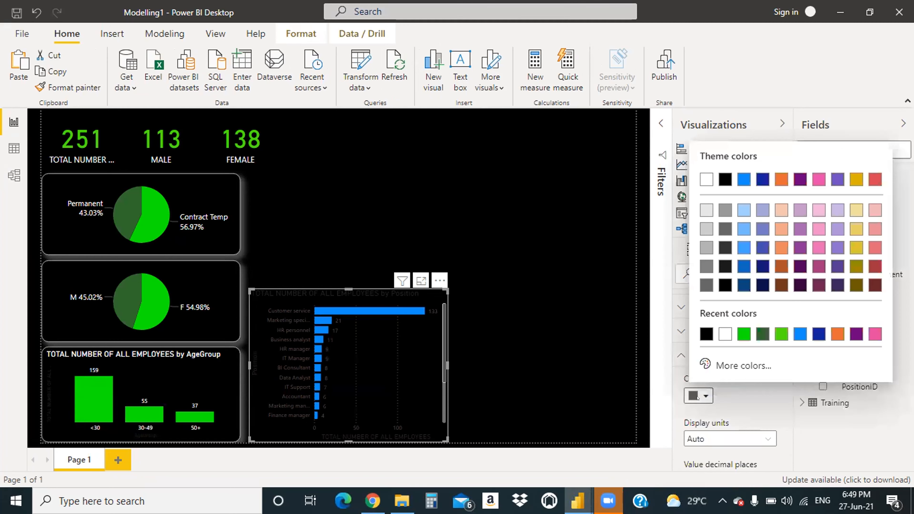
left_click(724, 335)
left_click(681, 355)
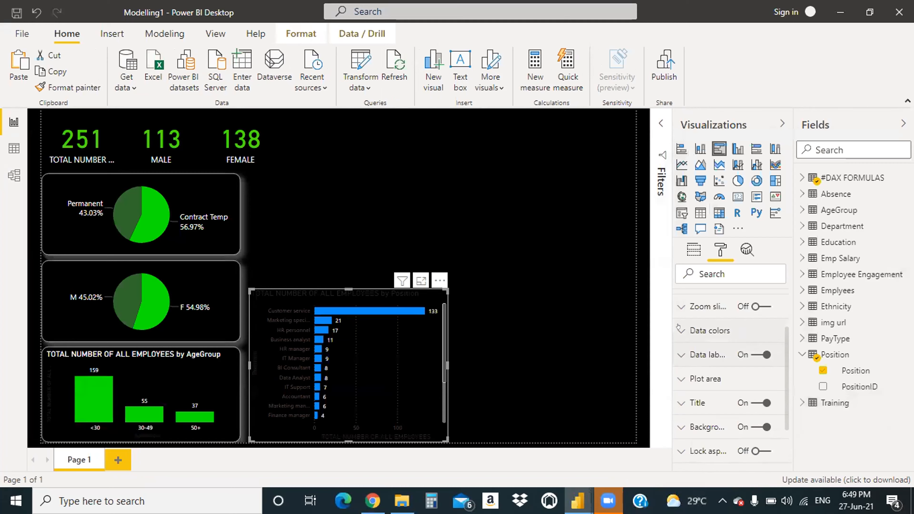
Step: Change the default data color of the Position bar chart's bars to the bright green used in the other visuals
left_click(681, 331)
left_click(700, 419)
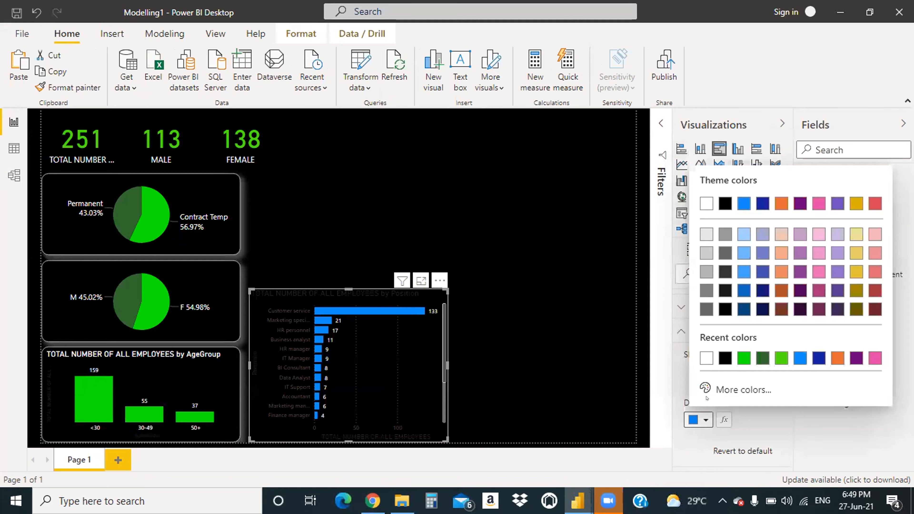
left_click(743, 358)
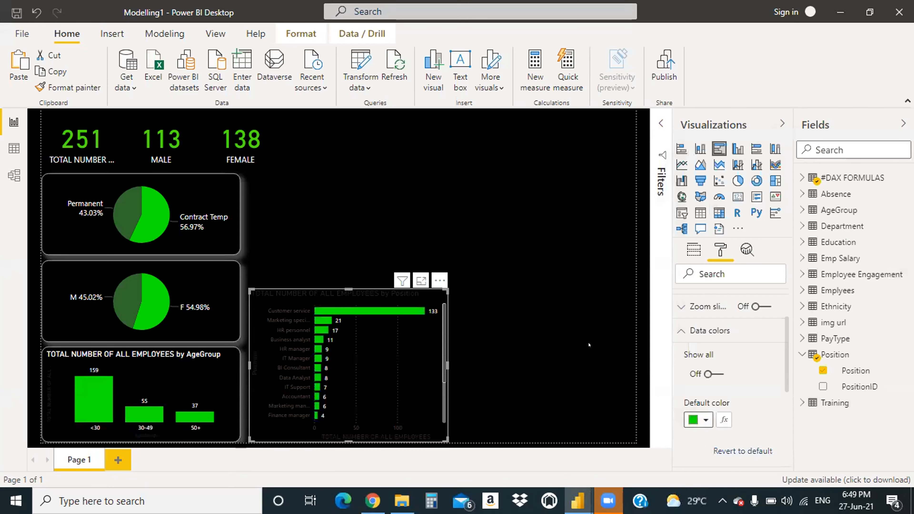
left_click(683, 331)
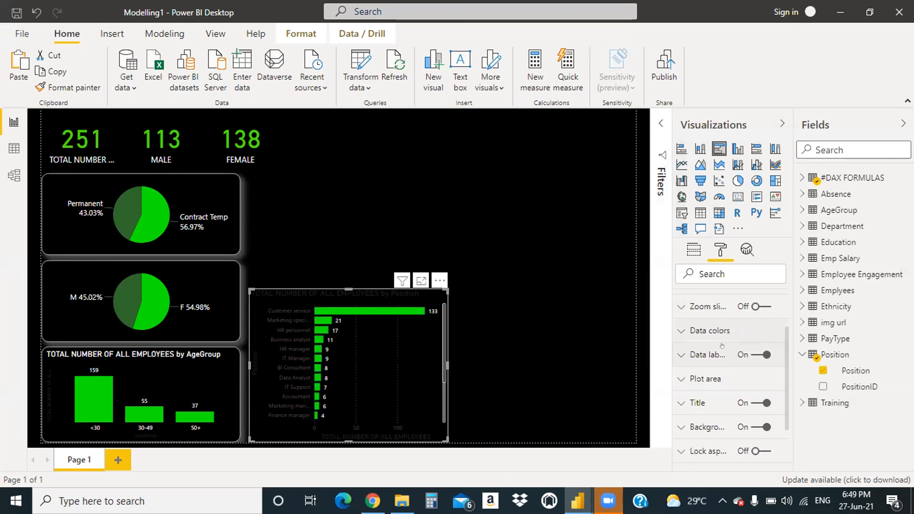
Step: Set the Position bar chart's Y axis label color to white and turn off its X axis
scroll(723, 346, "up", 2)
left_click(677, 326)
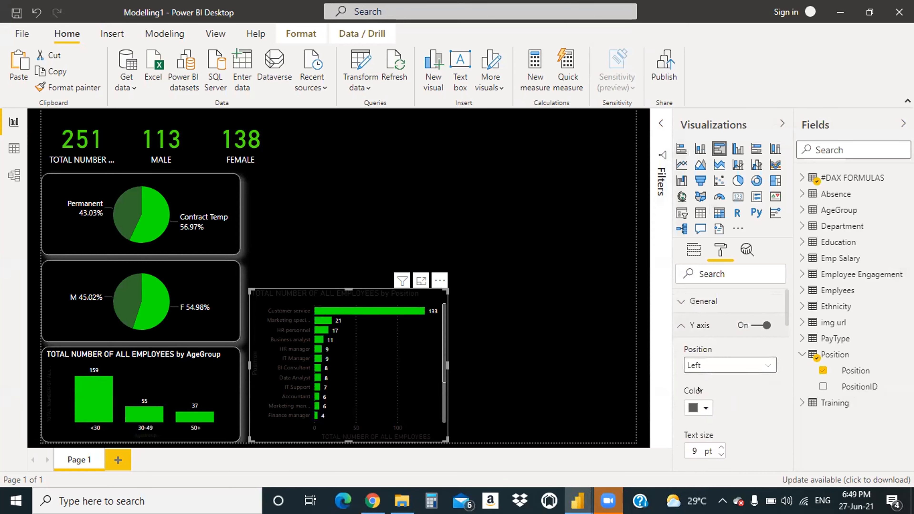
left_click(699, 408)
left_click(721, 347)
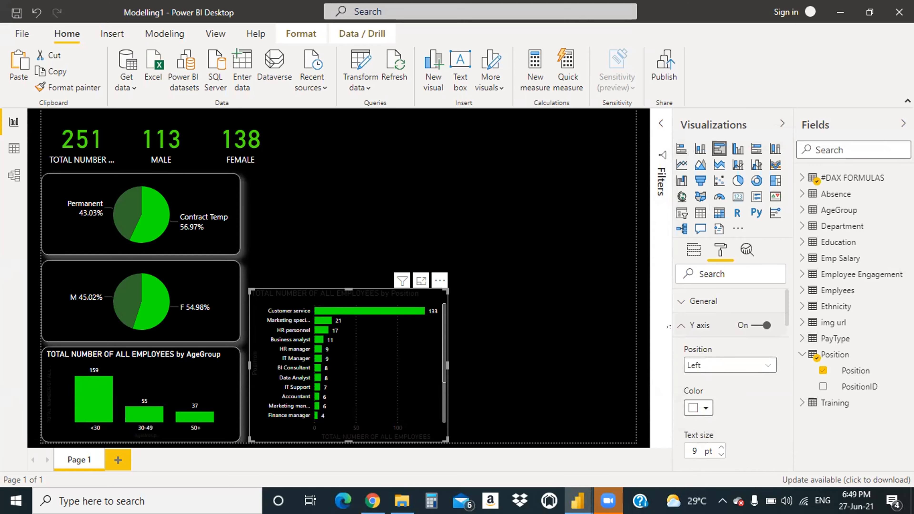
left_click(680, 325)
left_click(743, 349)
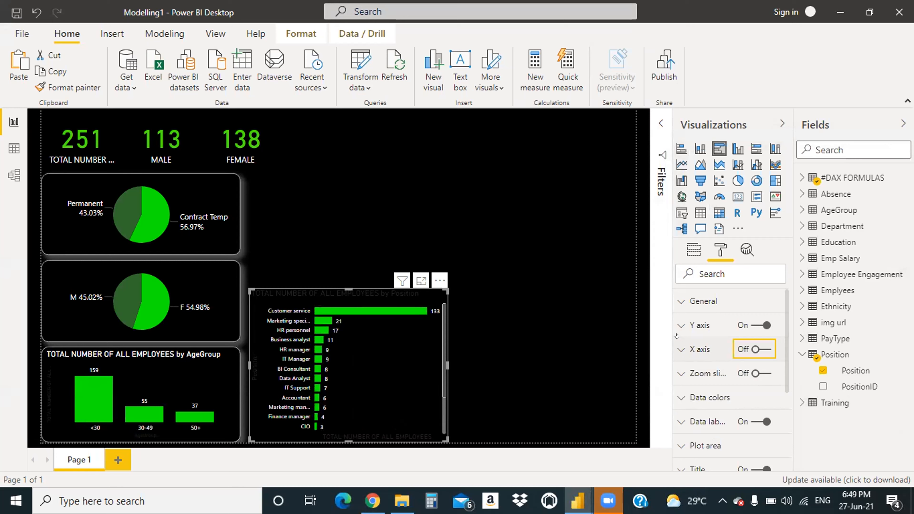
scroll(699, 388, "down", 2)
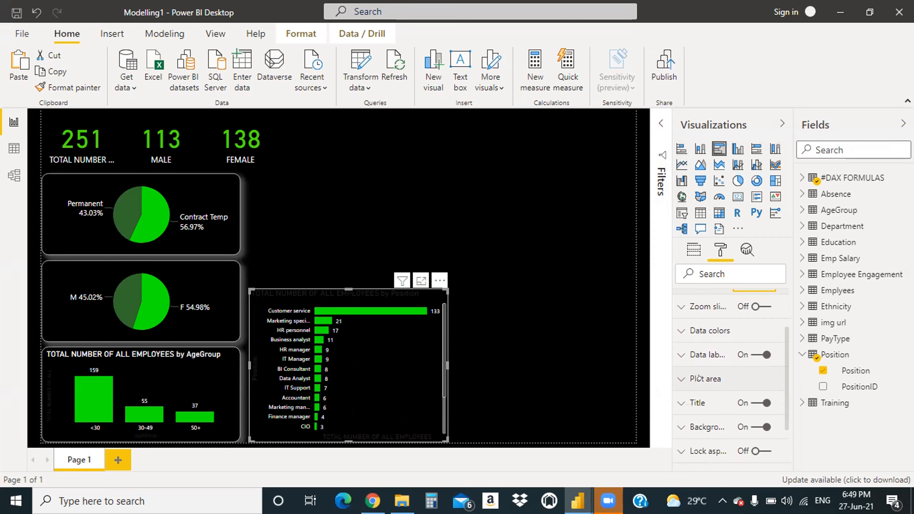
left_click(677, 330)
scroll(718, 390, "down", 3)
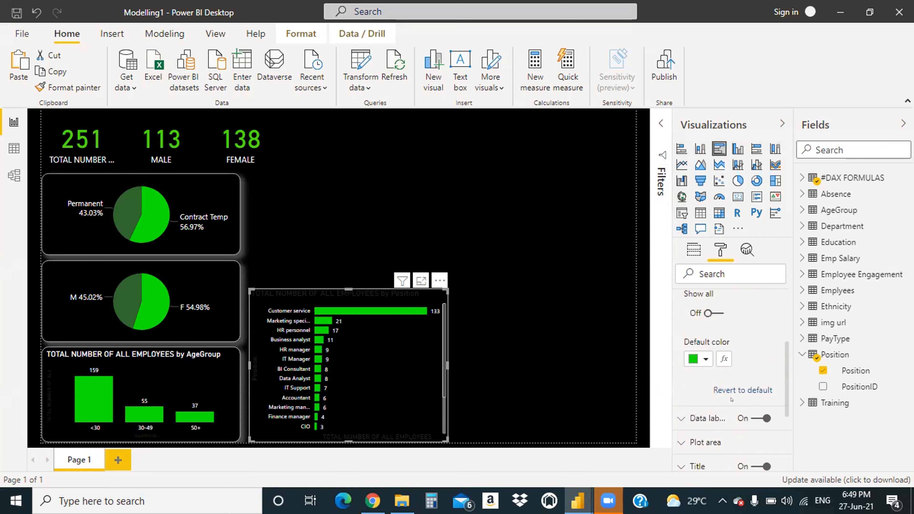
scroll(730, 382, "up", 3)
left_click(701, 331)
scroll(699, 348, "up", 2)
scroll(699, 347, "down", 5)
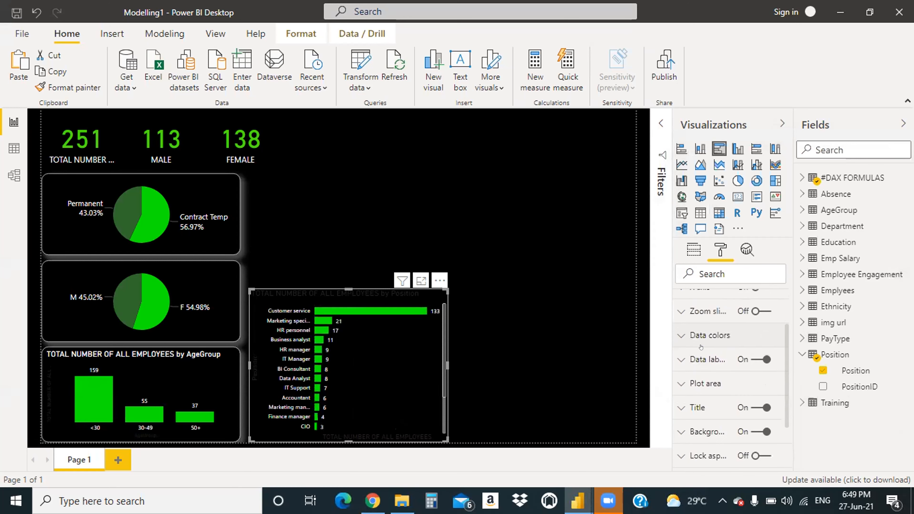
scroll(688, 346, "up", 2)
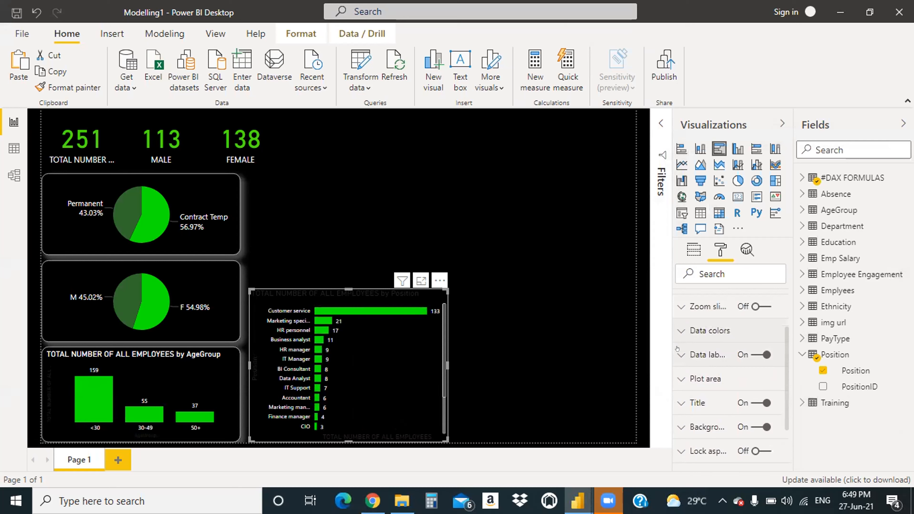
Step: Increase the text size of the Position bar chart's data labels by three points
left_click(680, 354)
scroll(742, 421, "down", 2)
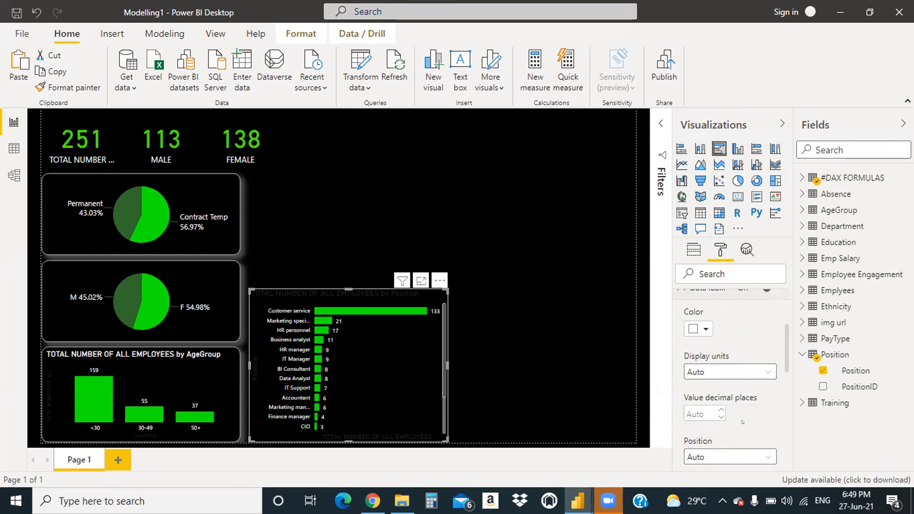
scroll(730, 401, "down", 2)
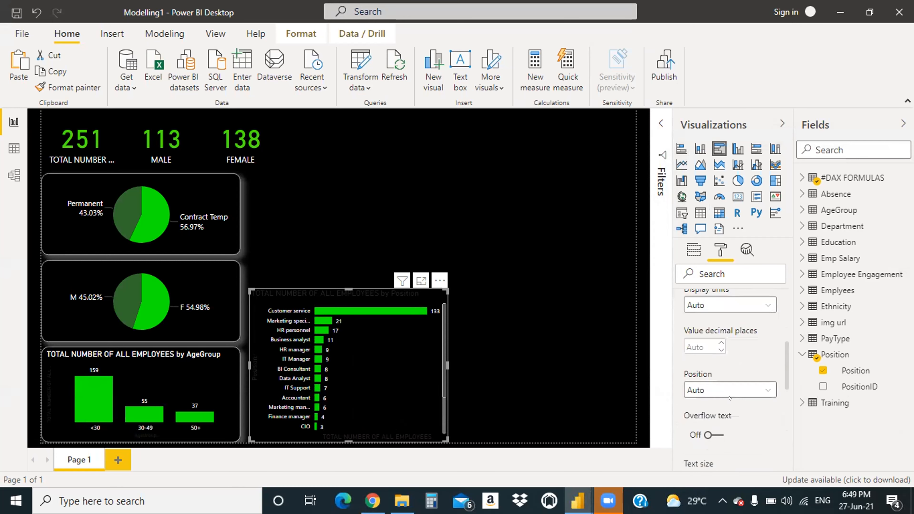
scroll(720, 380, "down", 4)
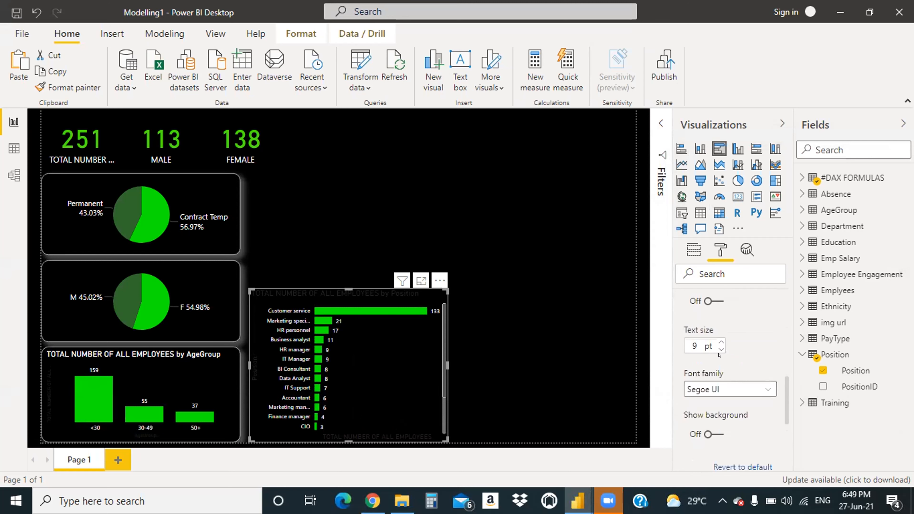
left_click(720, 343)
left_click(720, 343)
left_click(721, 343)
scroll(707, 327, "up", 10)
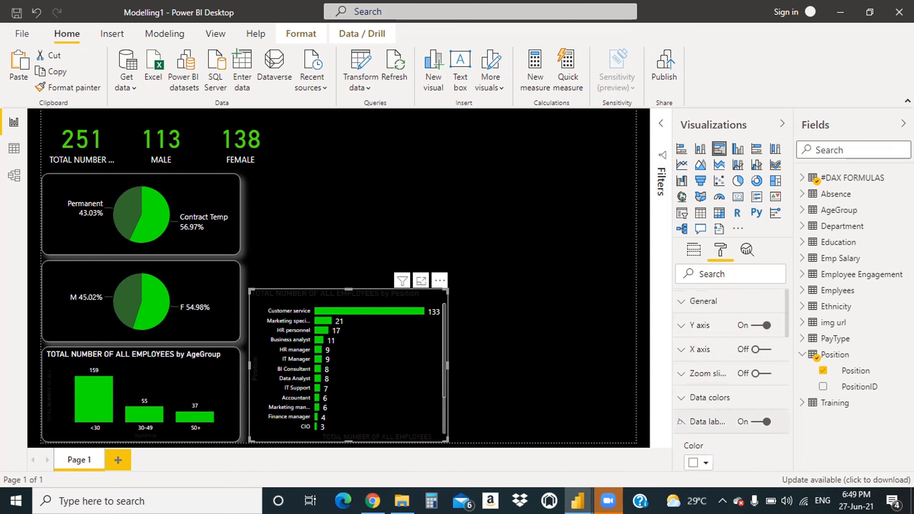
left_click(678, 421)
Step: Set the Position bar chart's title font color to white and center the title
scroll(679, 360, "down", 4)
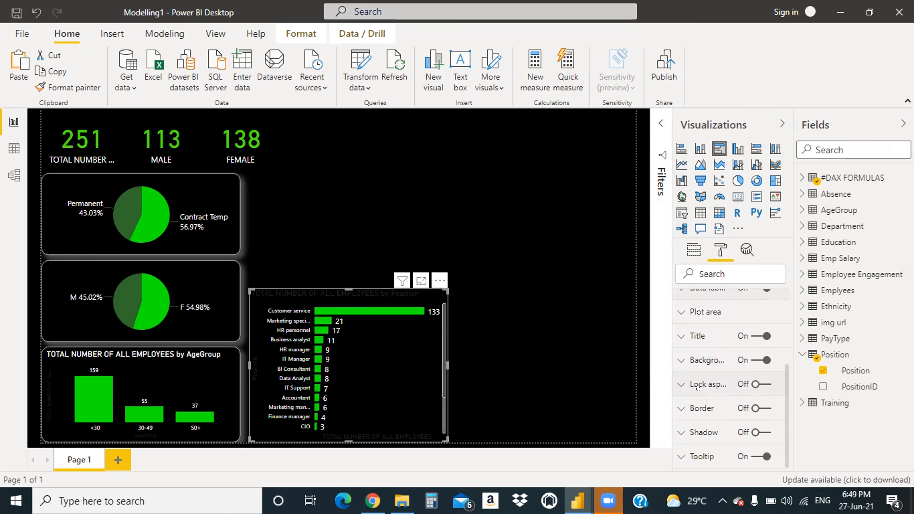
left_click(679, 337)
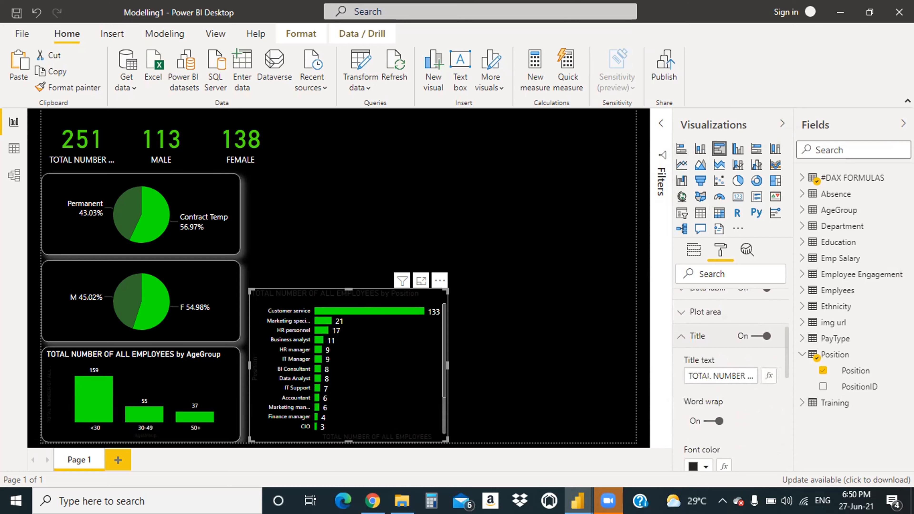
scroll(708, 379, "down", 2)
scroll(708, 384, "down", 2)
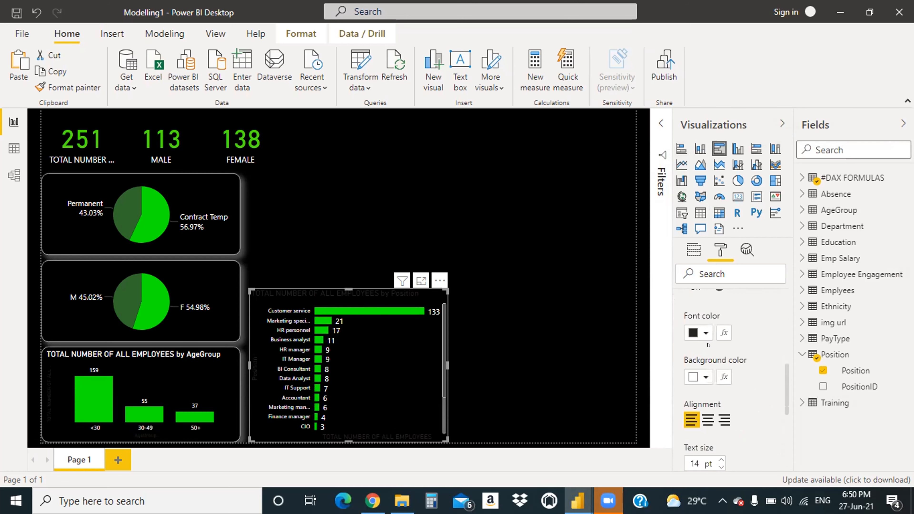
left_click(698, 334)
left_click(700, 272)
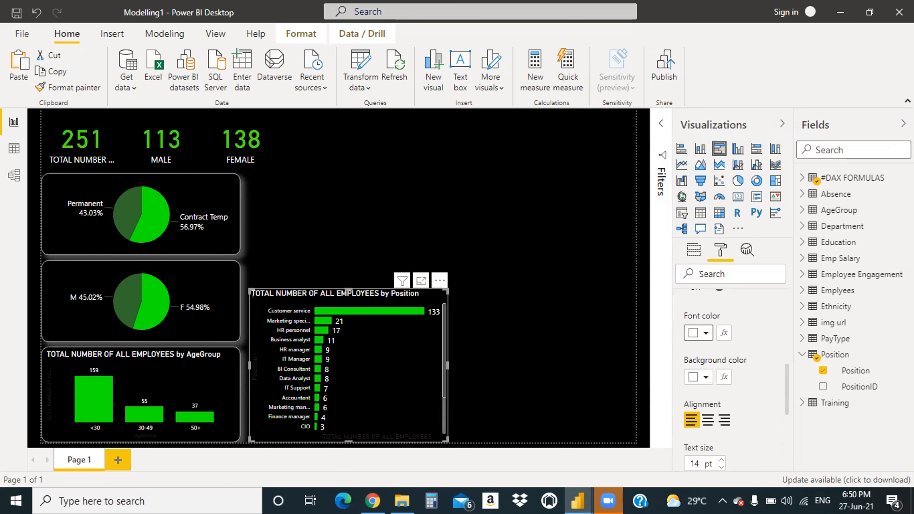
left_click(707, 418)
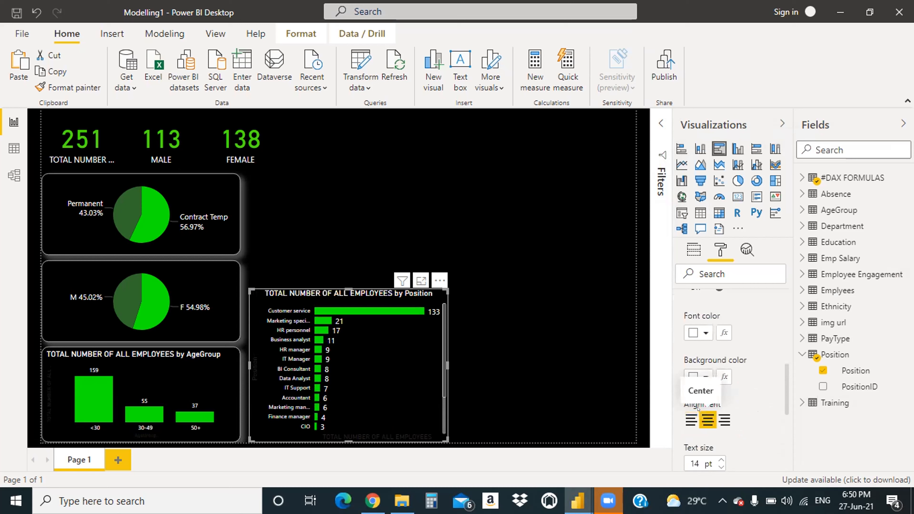
scroll(697, 408, "up", 5)
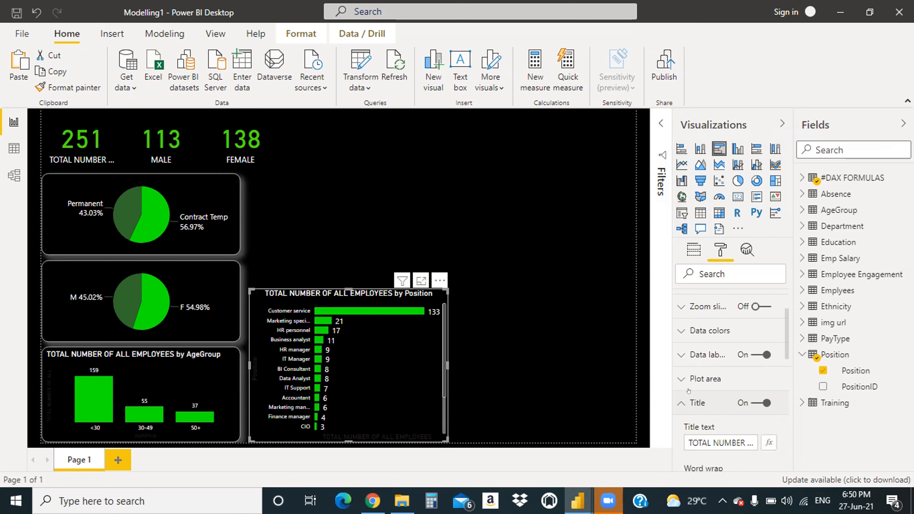
left_click(680, 402)
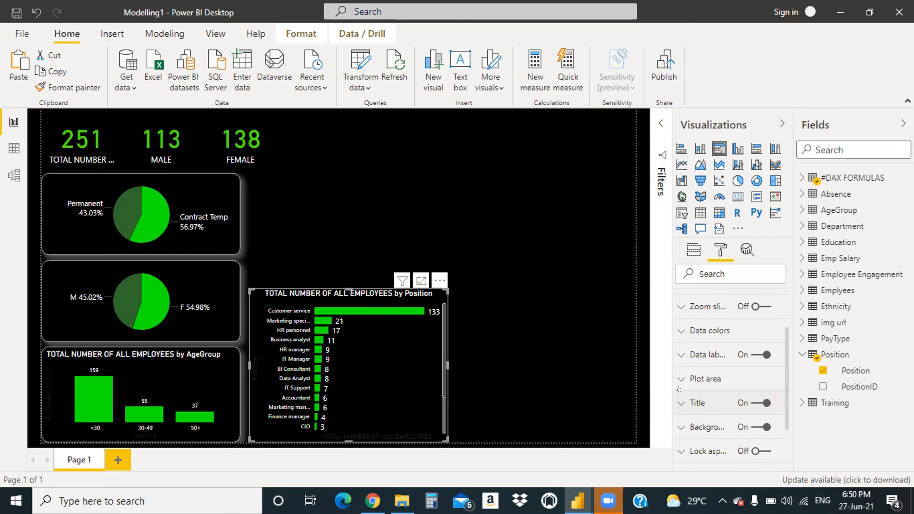
Step: Review the Y axis and X axis formatting options of the Position bar chart
scroll(710, 369, "down", 2)
scroll(719, 366, "up", 2)
scroll(719, 367, "up", 2)
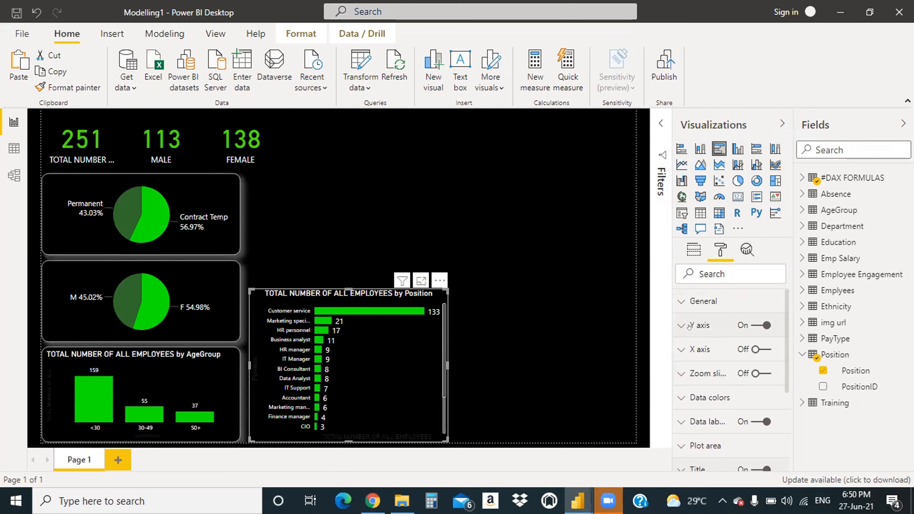
left_click(680, 326)
scroll(730, 337, "down", 3)
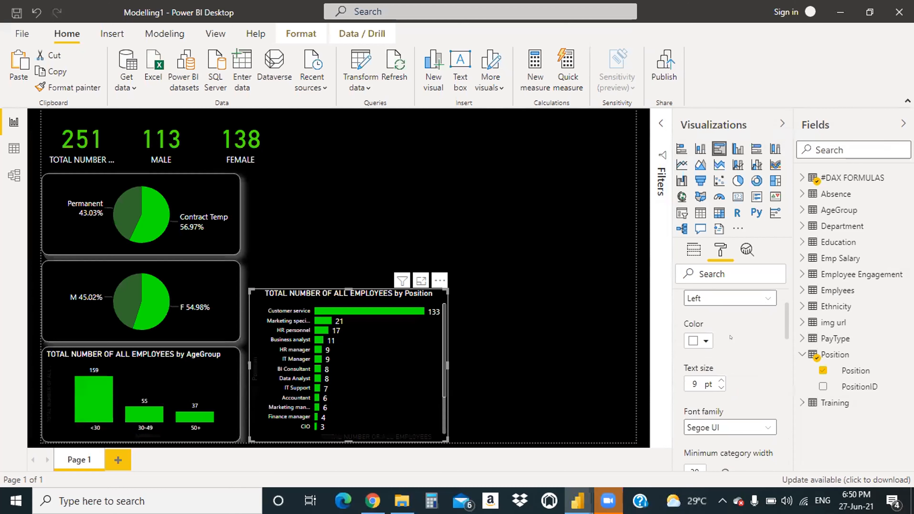
scroll(730, 337, "up", 2)
left_click(679, 325)
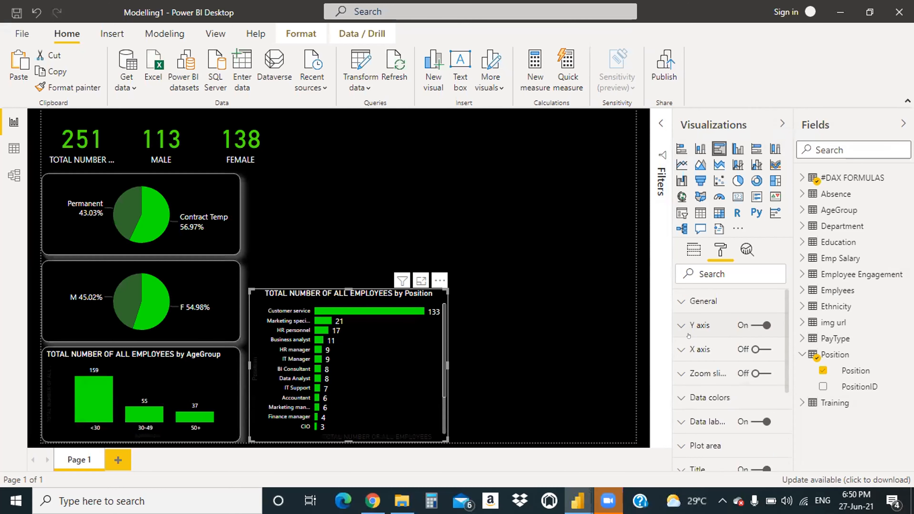
left_click(687, 355)
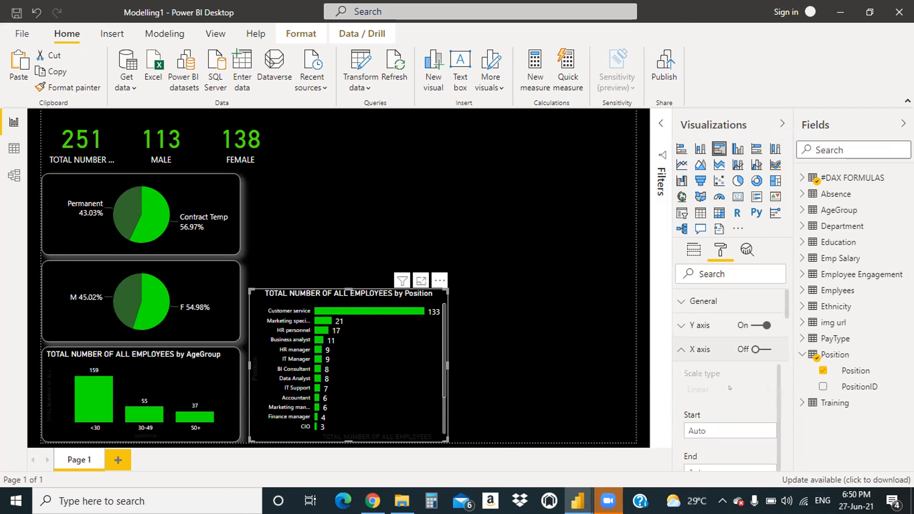
left_click(700, 347)
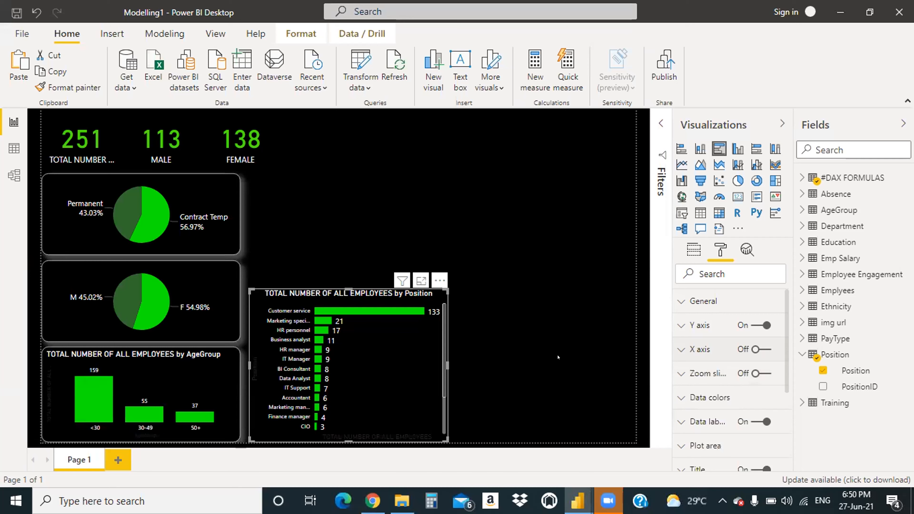
left_click(568, 410)
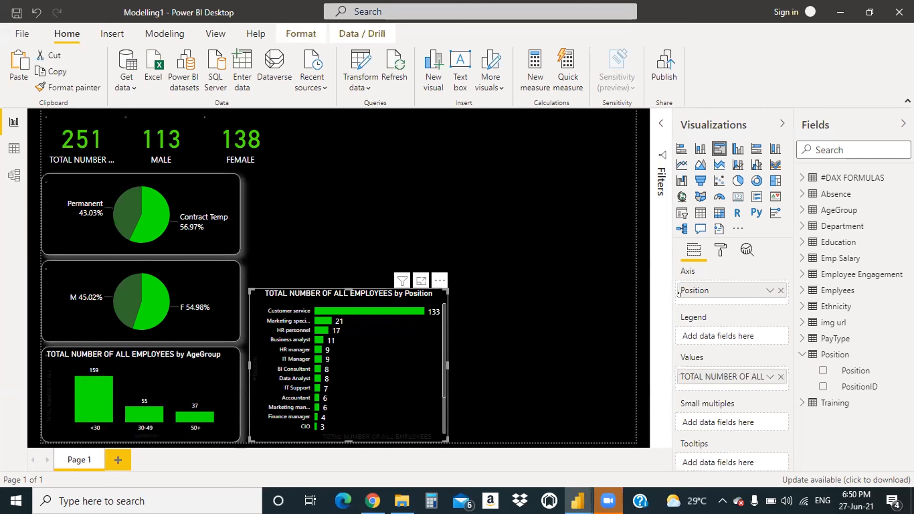
Step: Set the Y axis text size of the Position bar chart to 11 pt
left_click(710, 258)
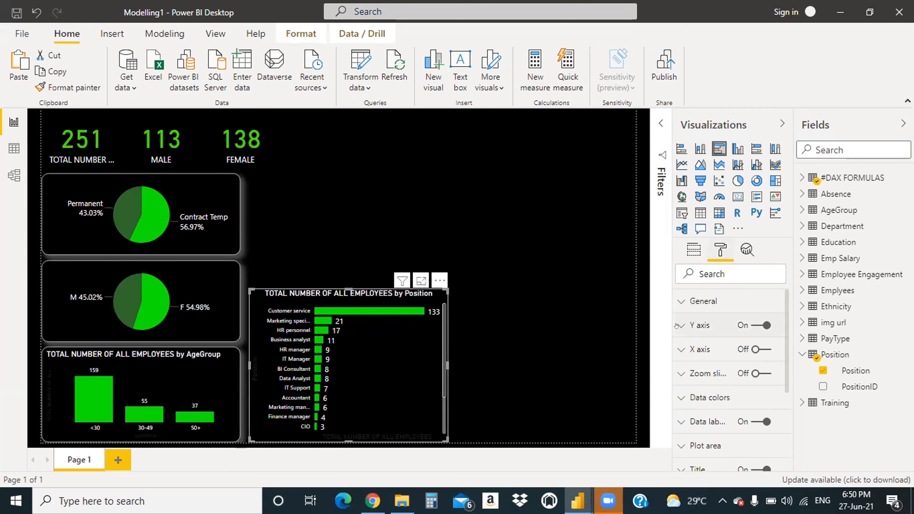
left_click(677, 325)
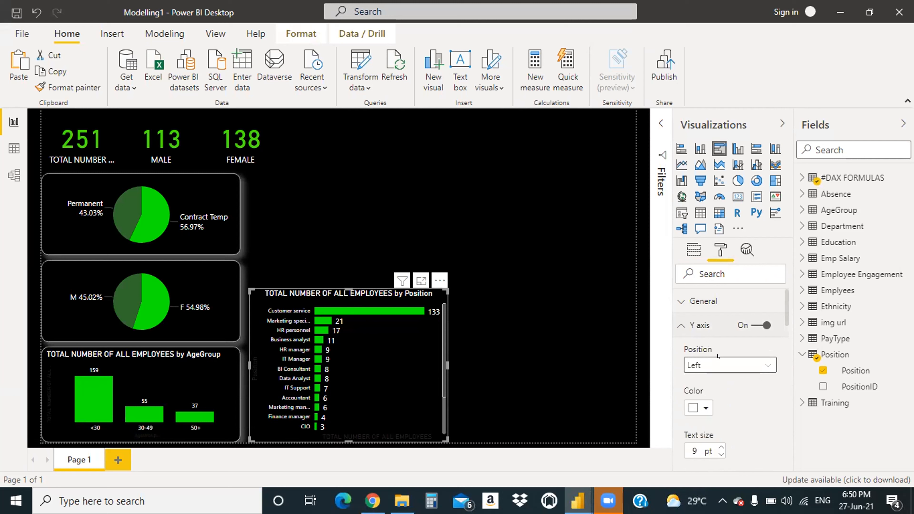
scroll(717, 356, "down", 2)
left_click(720, 380)
left_click(721, 380)
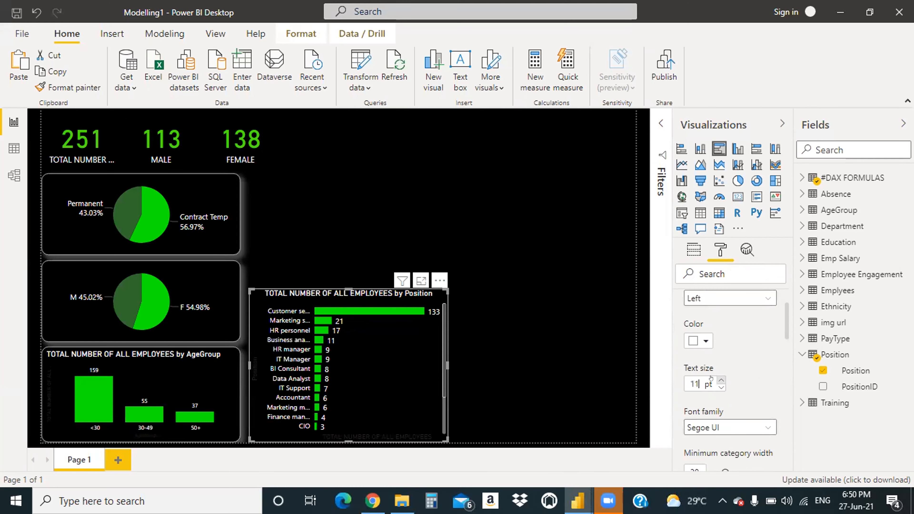
Step: Set the Y axis text size of the Position bar chart to 10 pt and check its category labels
left_click(720, 387)
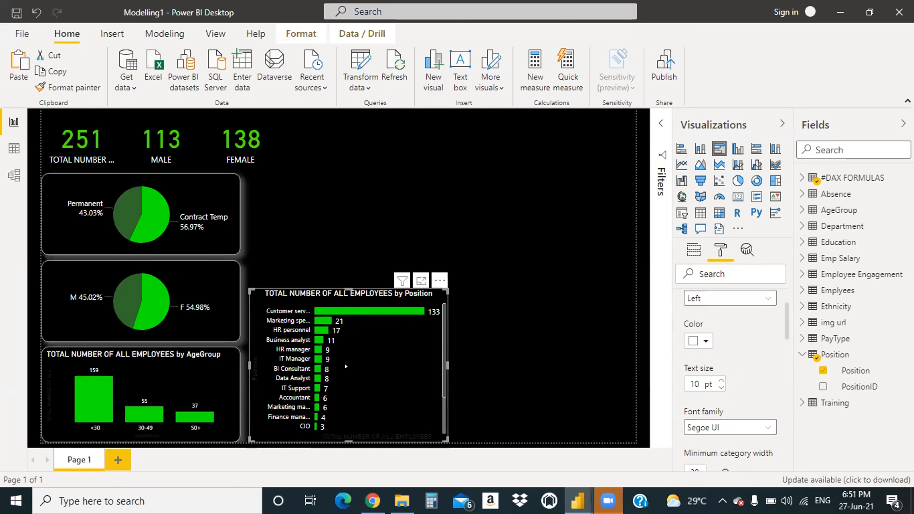
scroll(333, 376, "down", 2)
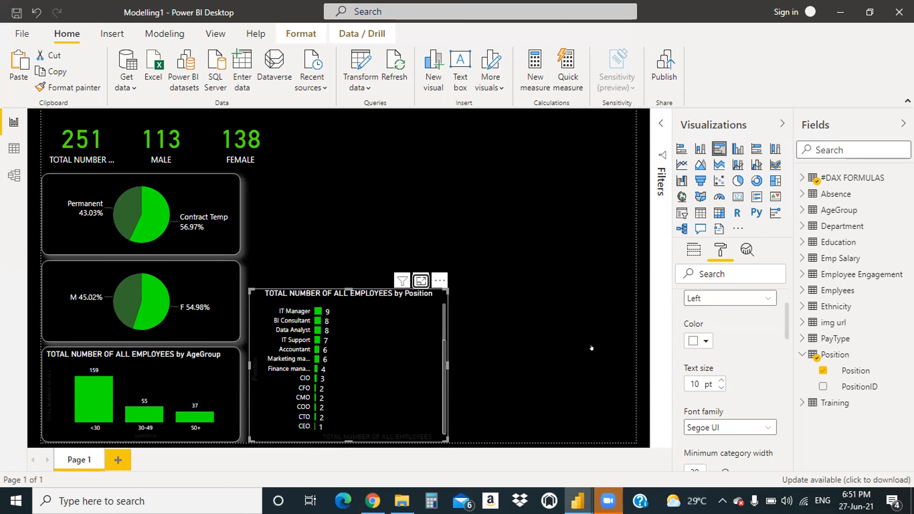
left_click(421, 281)
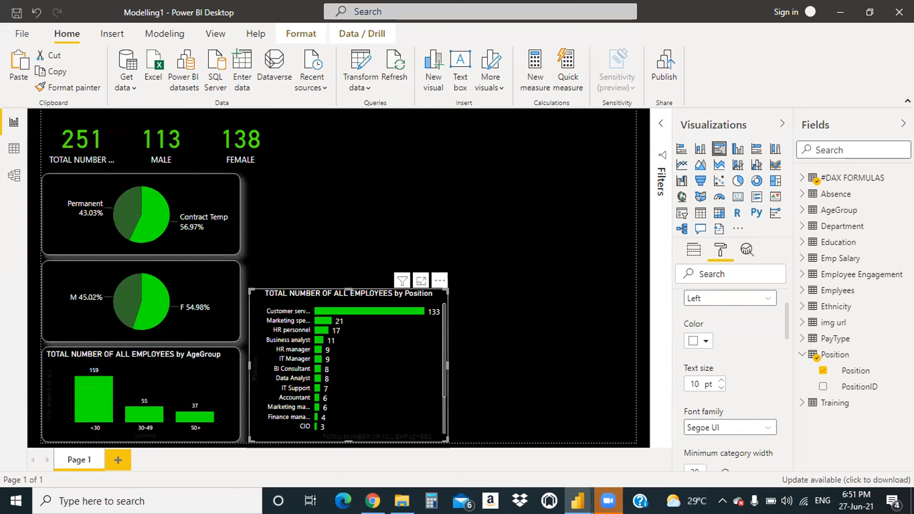
Step: Check the fields of the EmpSalary by Department chart in the Modelling1 - Copy report, and return to the Modelling1 report
mouse_move(577, 501)
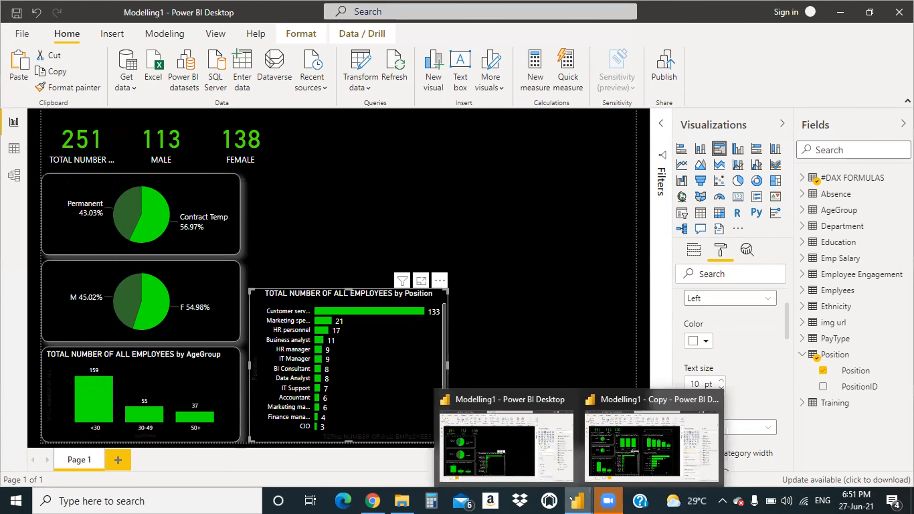
left_click(623, 452)
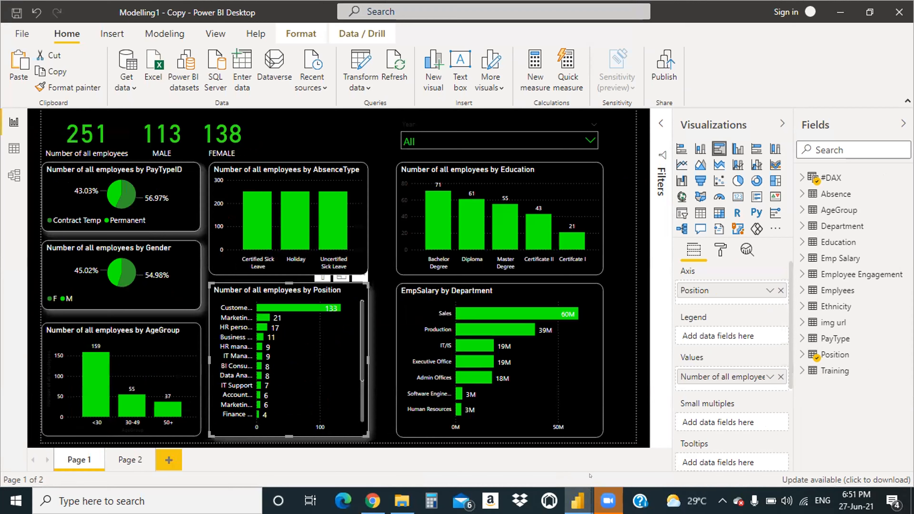
mouse_move(567, 498)
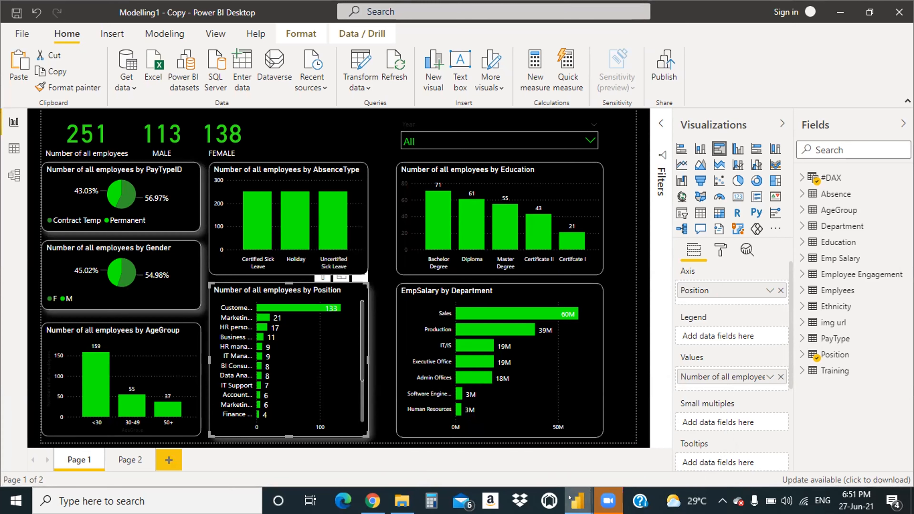
left_click(418, 313)
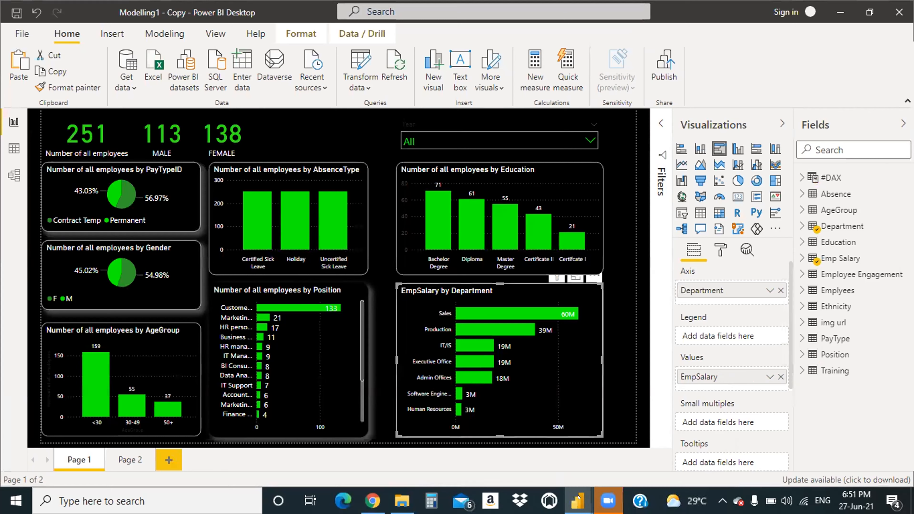
left_click(506, 434)
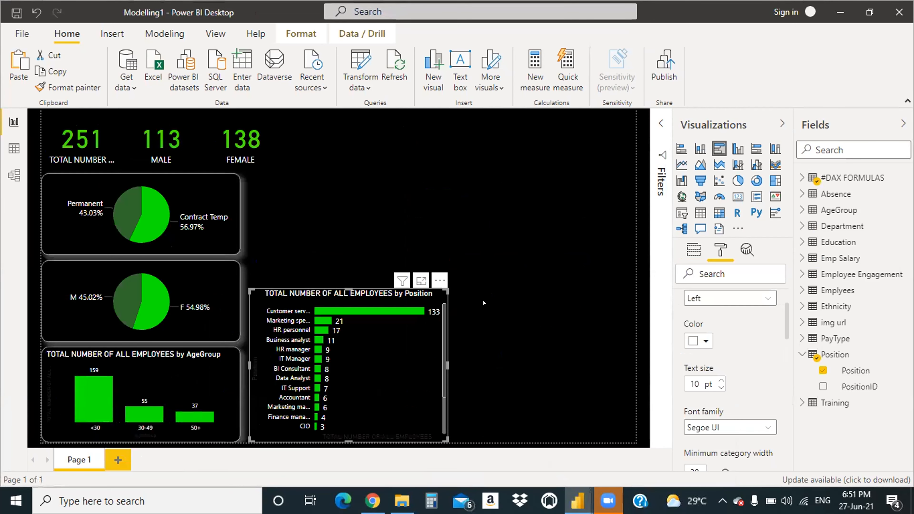
Step: Add an empty clustered column chart beside the Position bar chart and stretch it down to near the page's lower edge
left_click(529, 326)
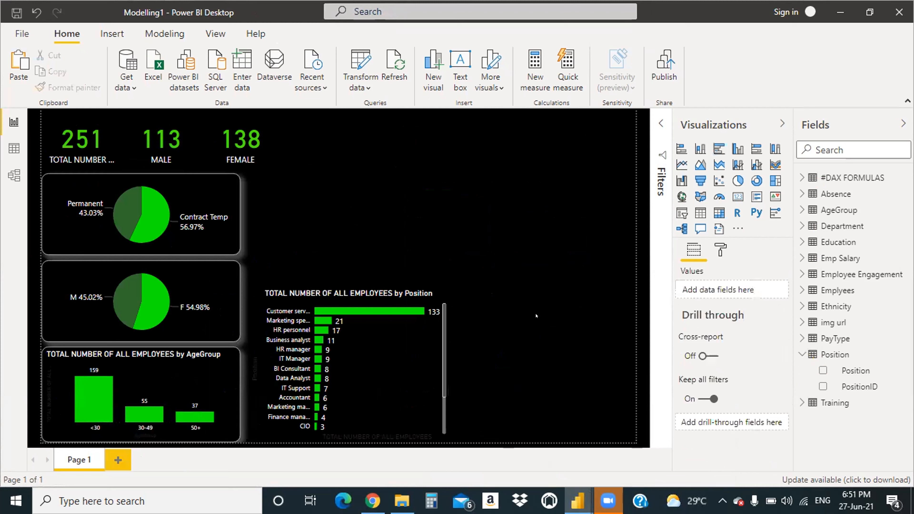
left_click(730, 143)
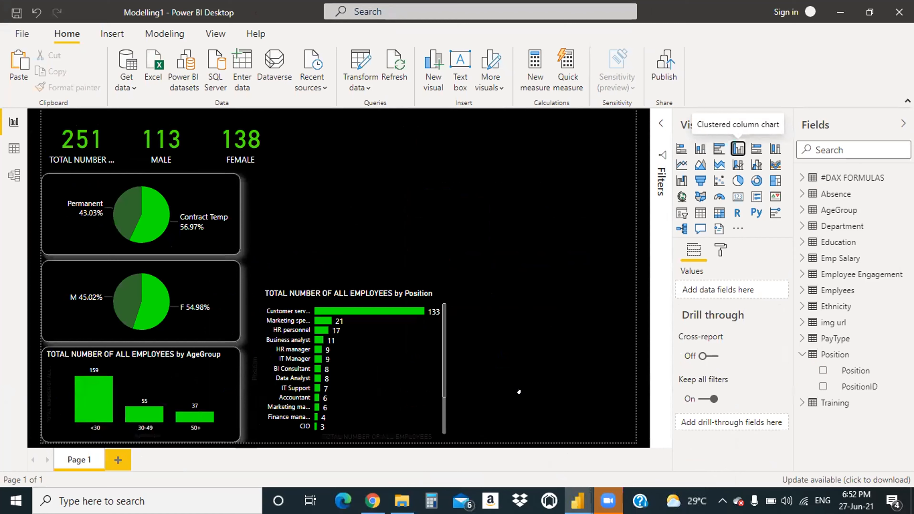
left_click_drag(522, 170, 627, 323)
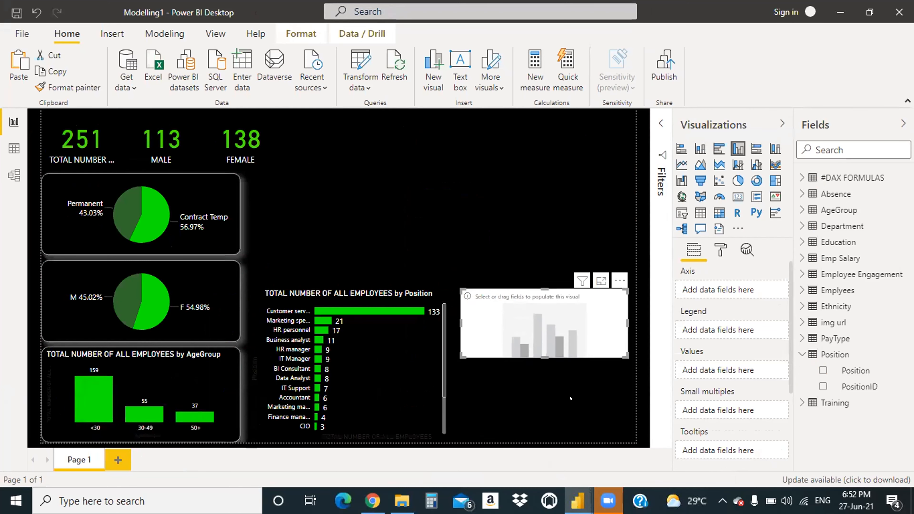
left_click_drag(538, 347, 538, 435)
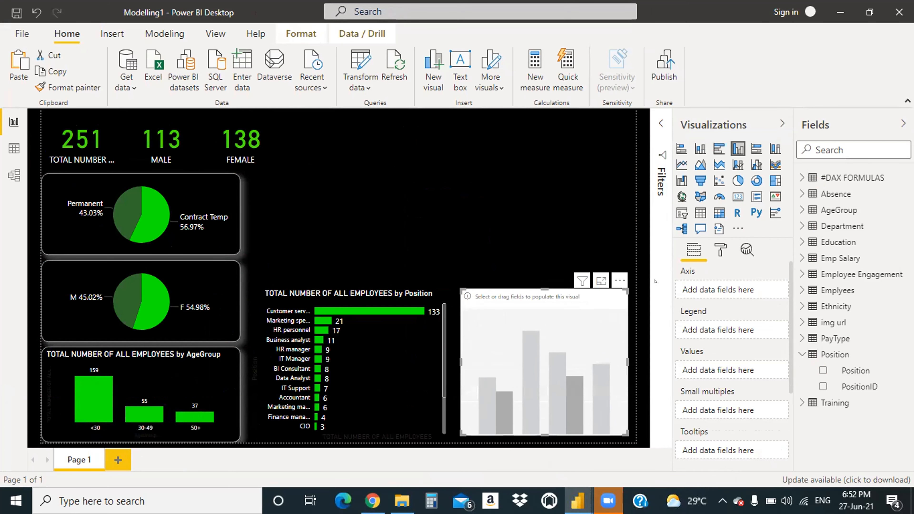
Step: Examine in the data model how the Emp Salary and Department tables relate to each other through the Emplyees table
left_click(13, 176)
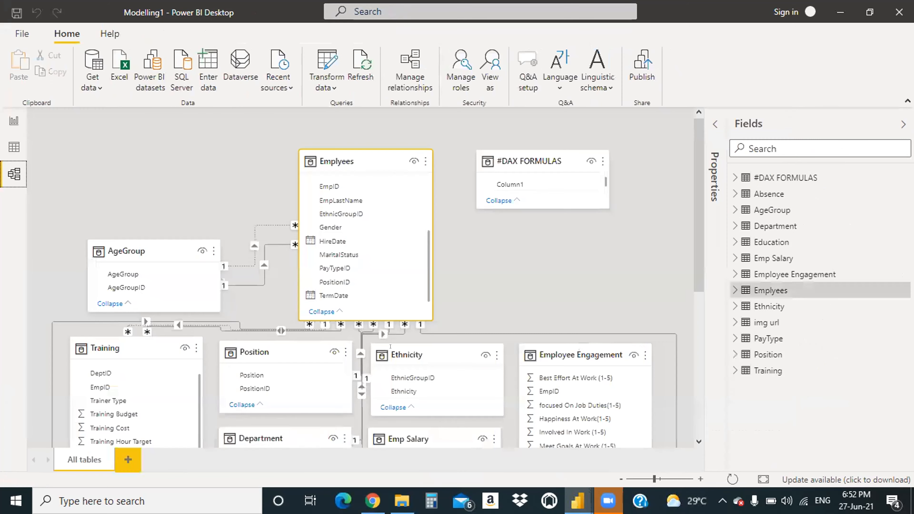
scroll(461, 261, "down", 8)
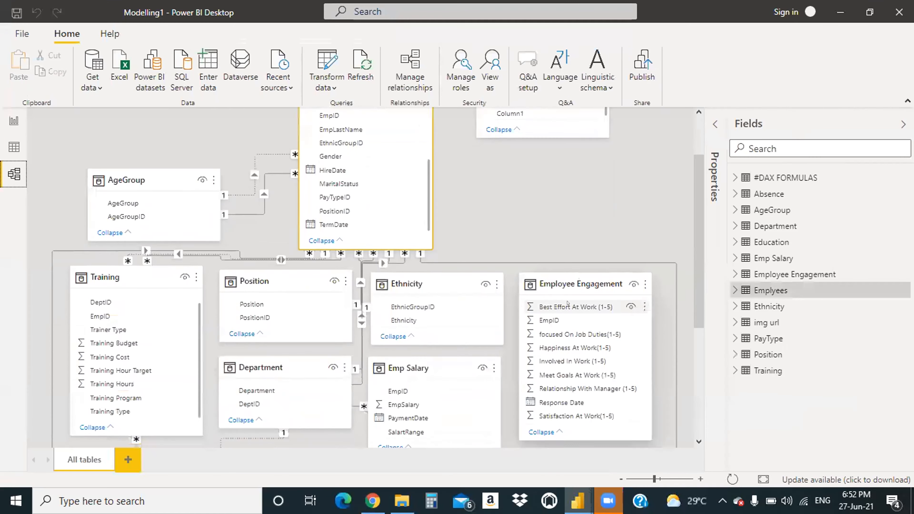
scroll(261, 304, "up", 4)
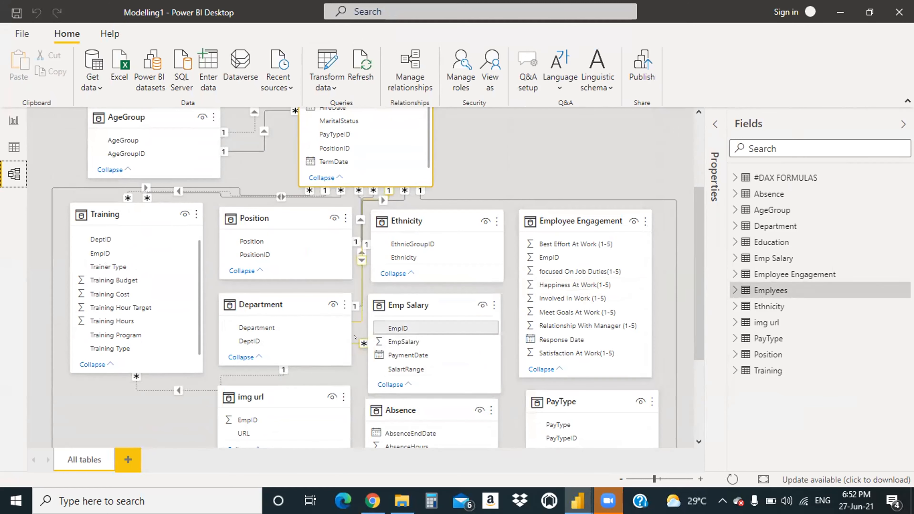
scroll(355, 336, "up", 2)
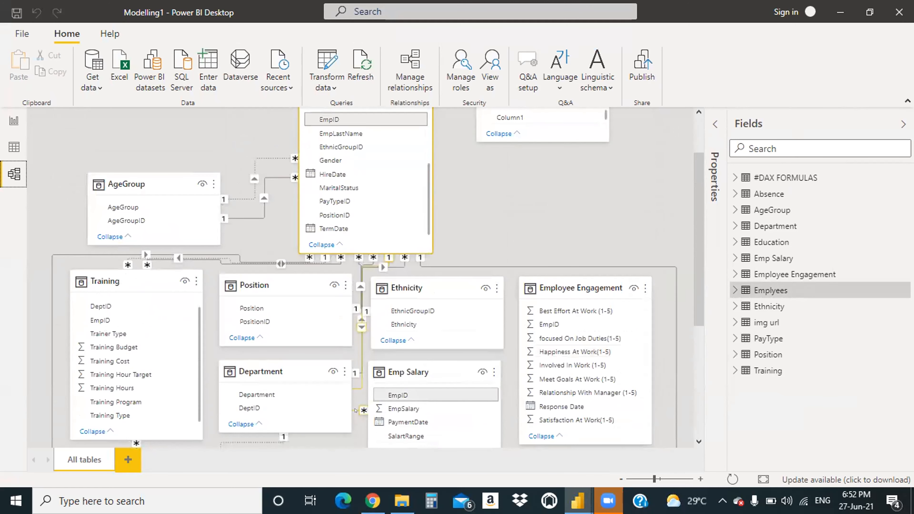
scroll(354, 410, "down", 2)
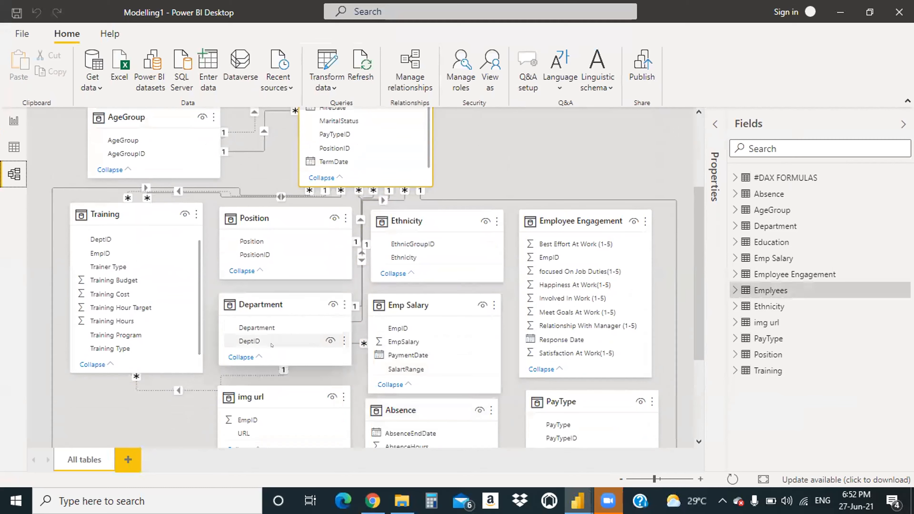
scroll(428, 336, "down", 2)
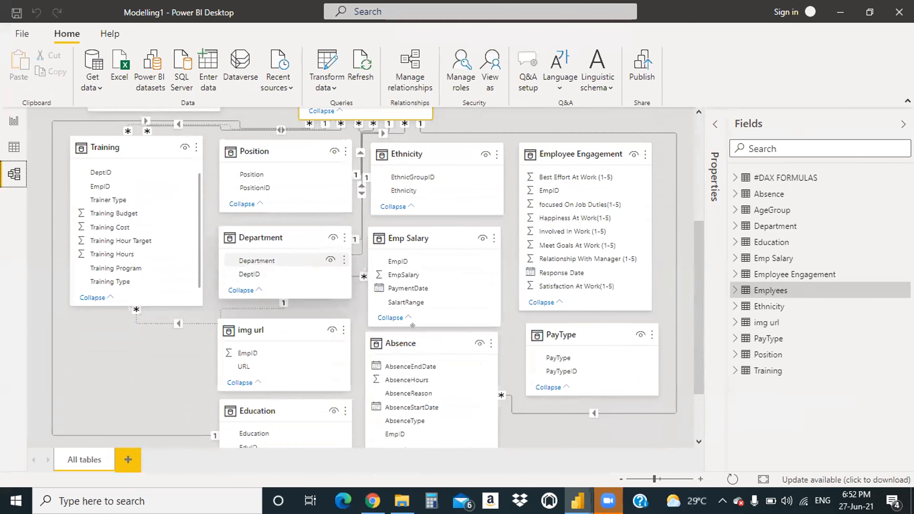
scroll(355, 239, "up", 6)
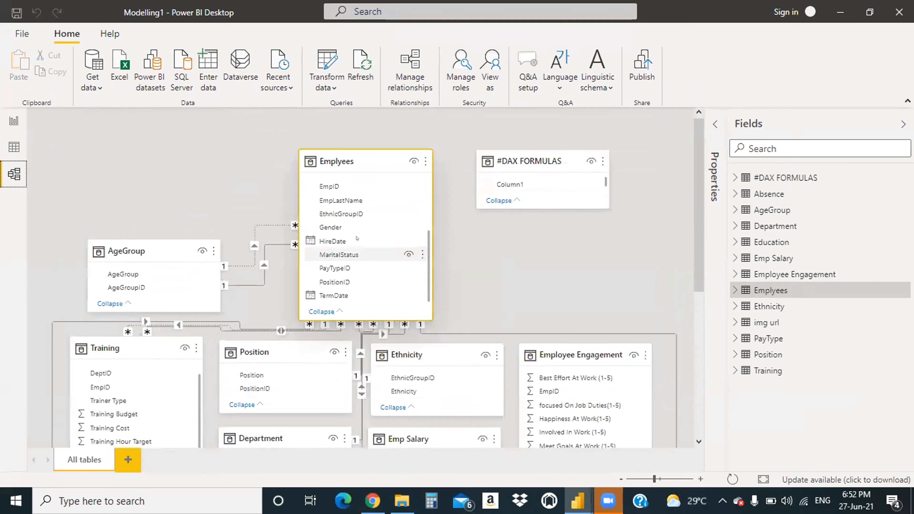
scroll(365, 229, "down", 8)
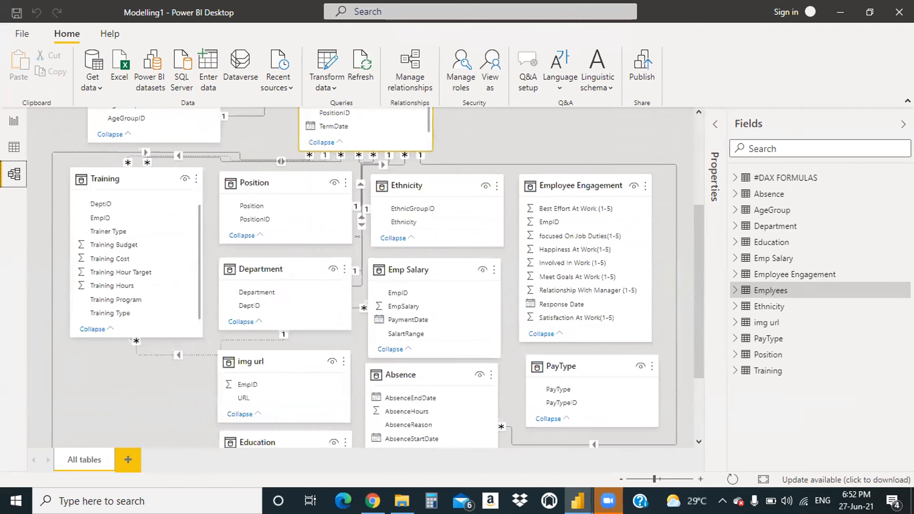
scroll(365, 228, "up", 10)
scroll(365, 226, "down", 4)
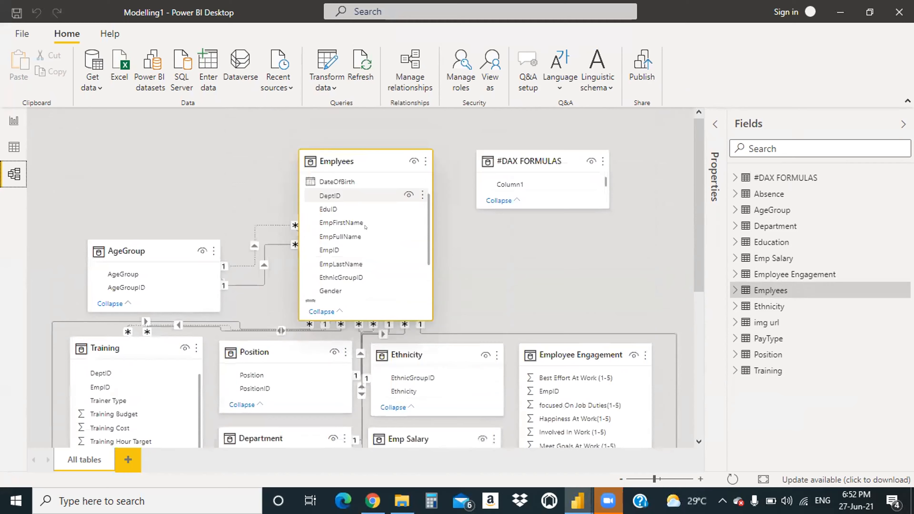
scroll(358, 252, "down", 5)
scroll(356, 261, "down", 1)
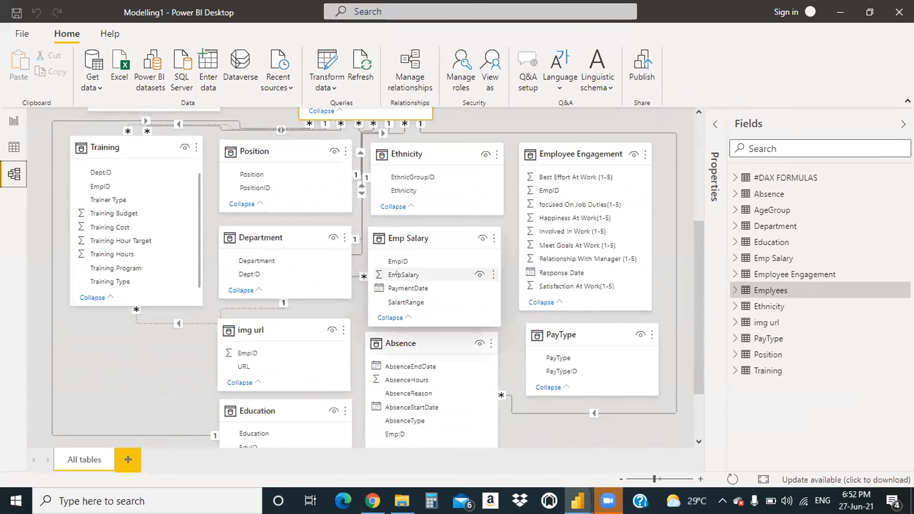
scroll(360, 231, "up", 6)
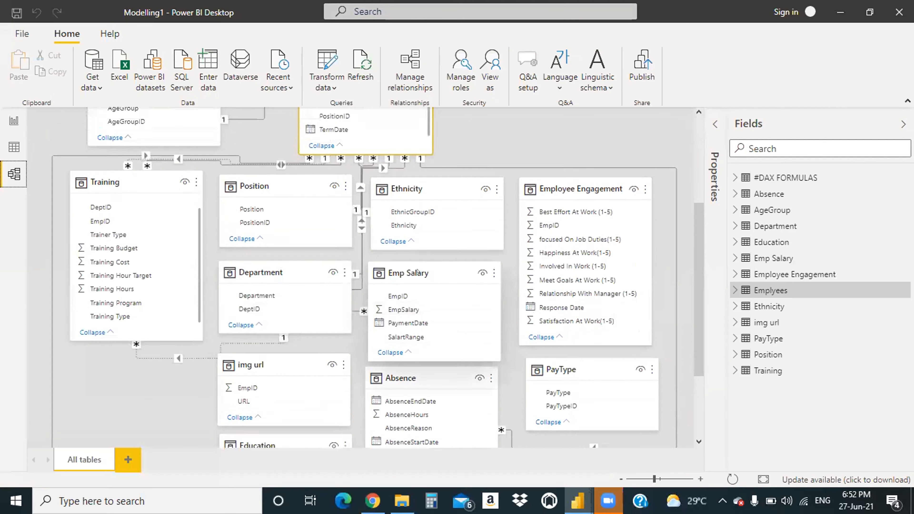
scroll(355, 196, "down", 5)
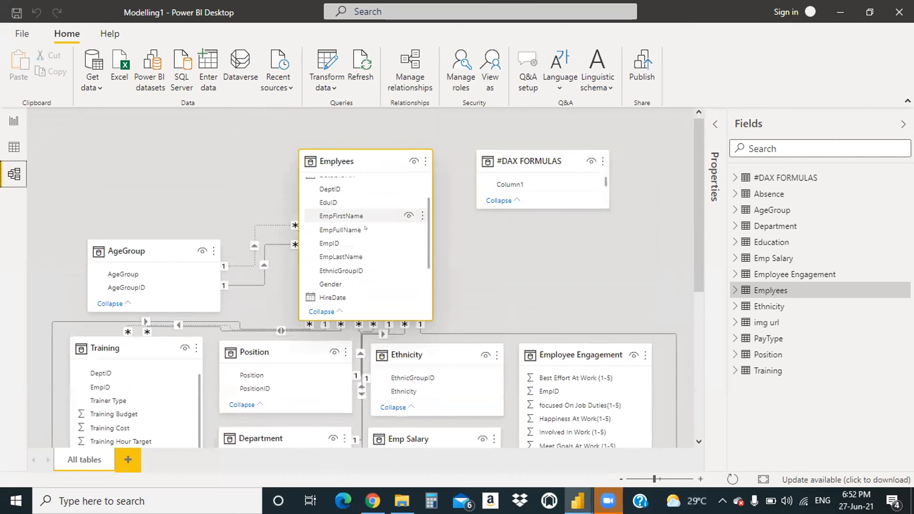
scroll(464, 262, "down", 4)
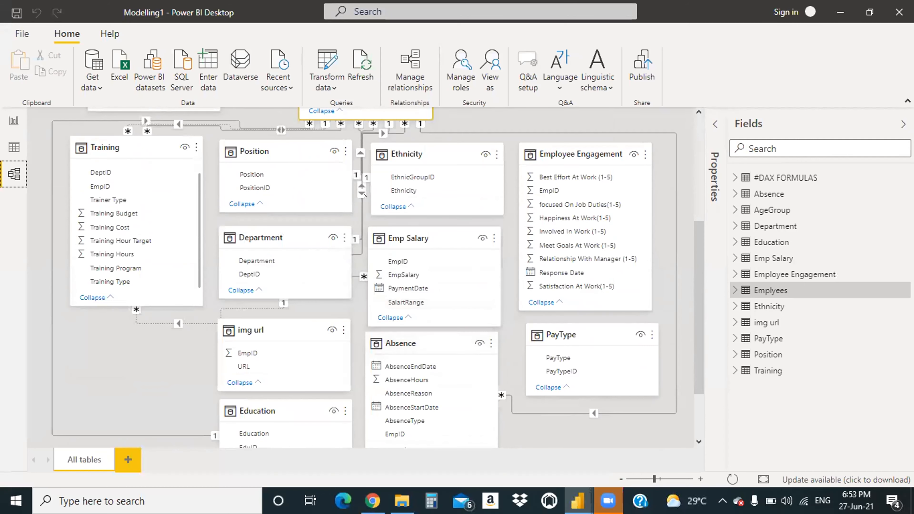
scroll(355, 196, "up", 6)
scroll(355, 213, "up", 3)
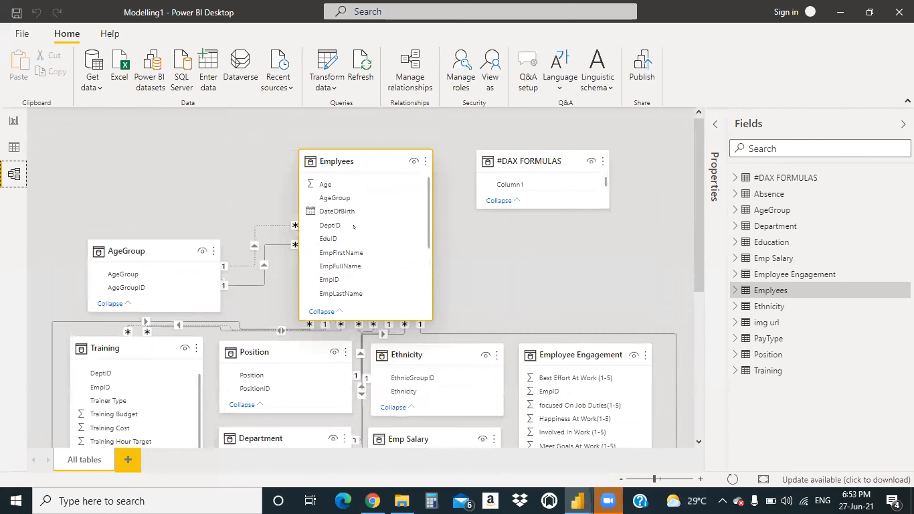
scroll(354, 228, "down", 3)
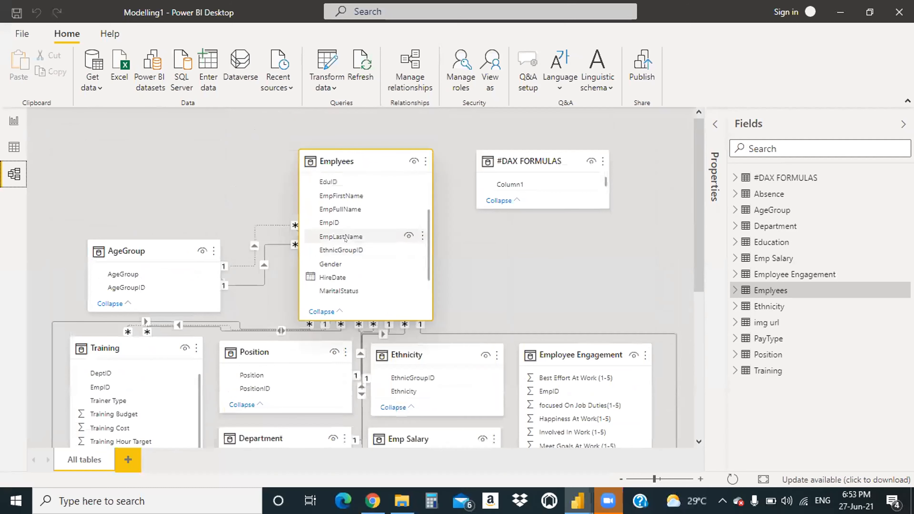
Step: Return to the report page and assign the Department field to the empty column chart's axis
scroll(343, 228, "down", 8)
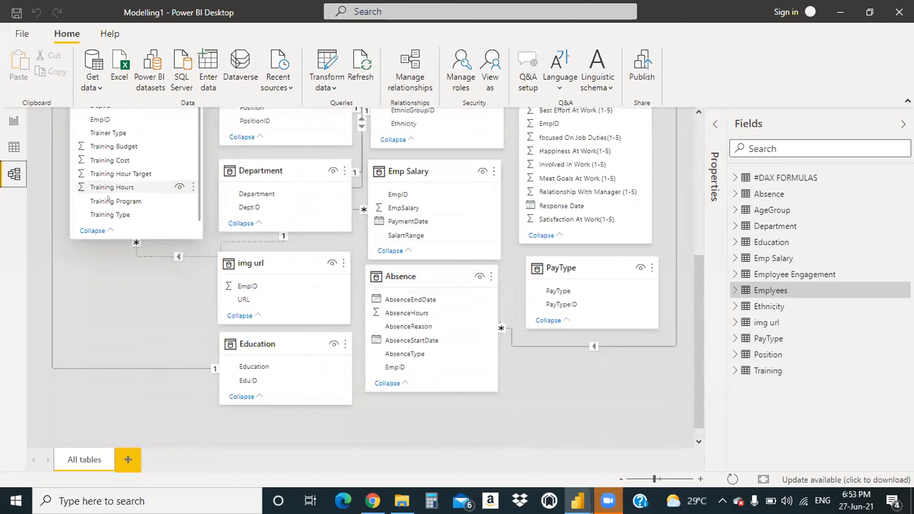
left_click(13, 121)
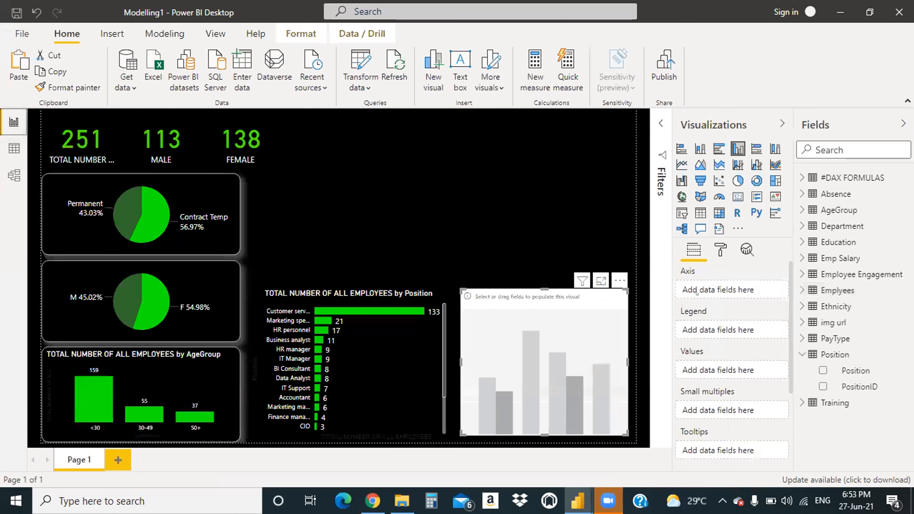
left_click(800, 226)
left_click_drag(849, 241, 739, 283)
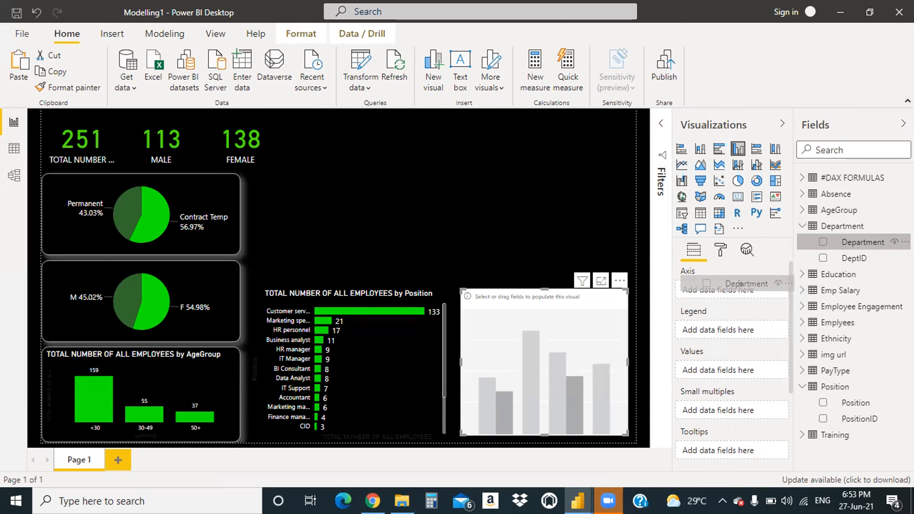
left_click_drag(739, 281, 730, 284)
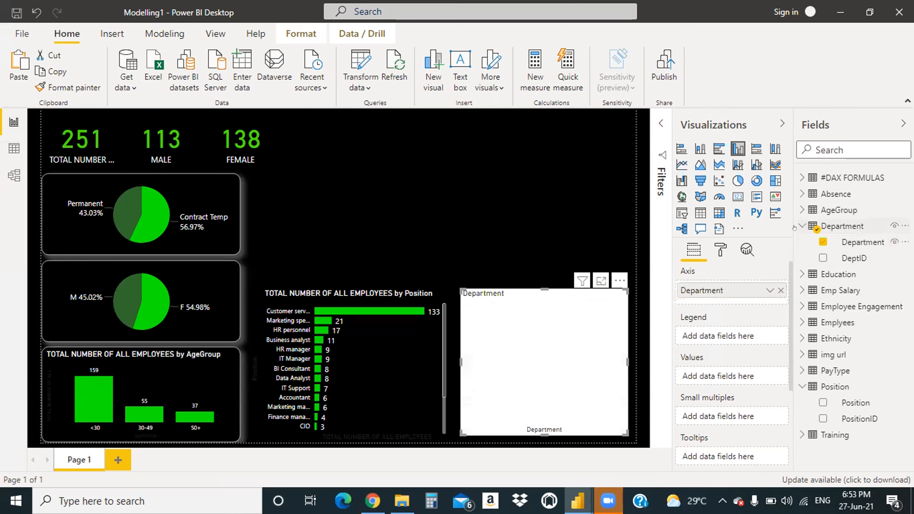
left_click(802, 226)
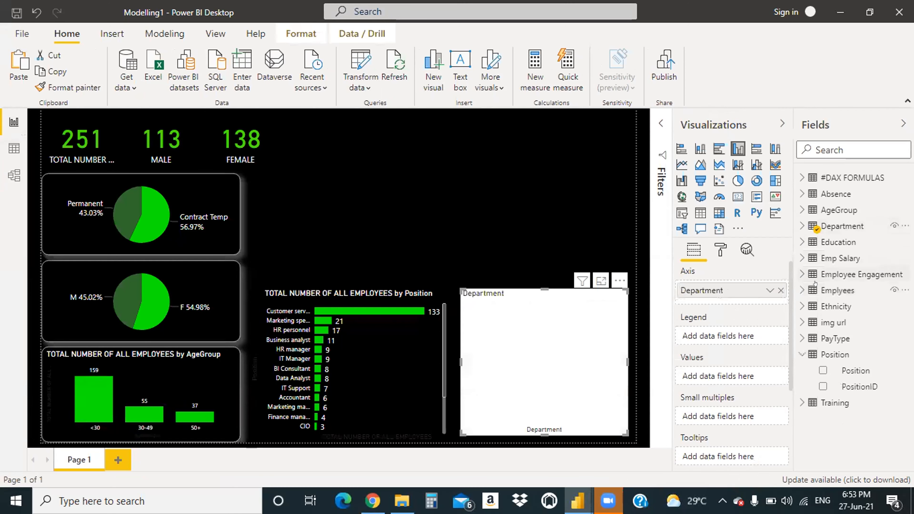
Step: Add EmpSalary from the Emp Salary table as the values of the Department column chart
left_click(800, 259)
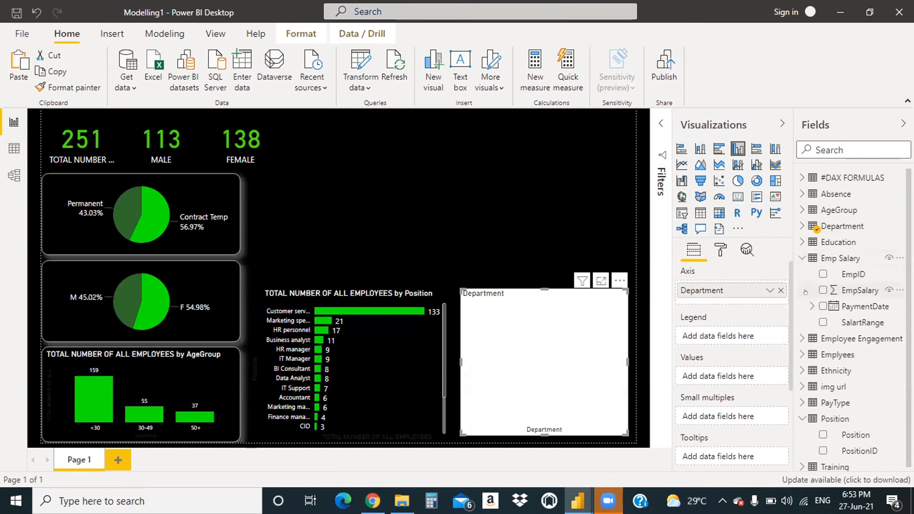
left_click_drag(827, 291, 731, 376)
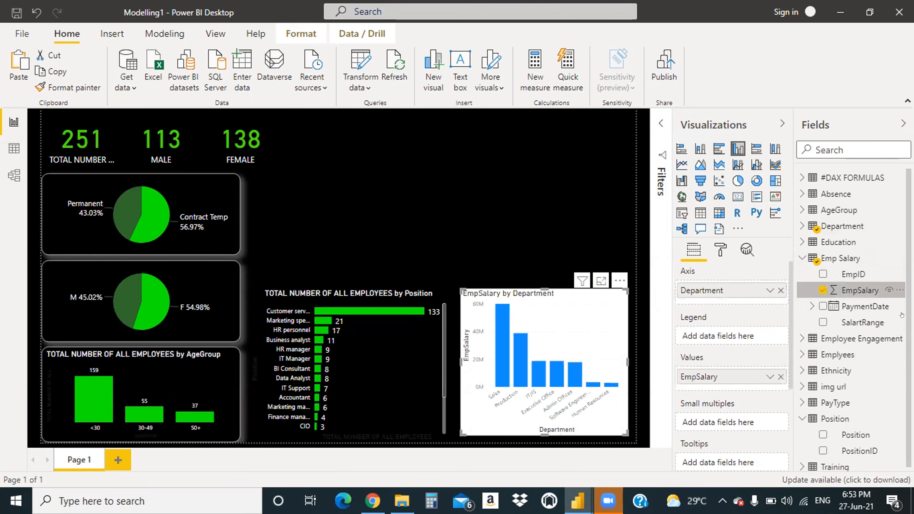
mouse_move(514, 345)
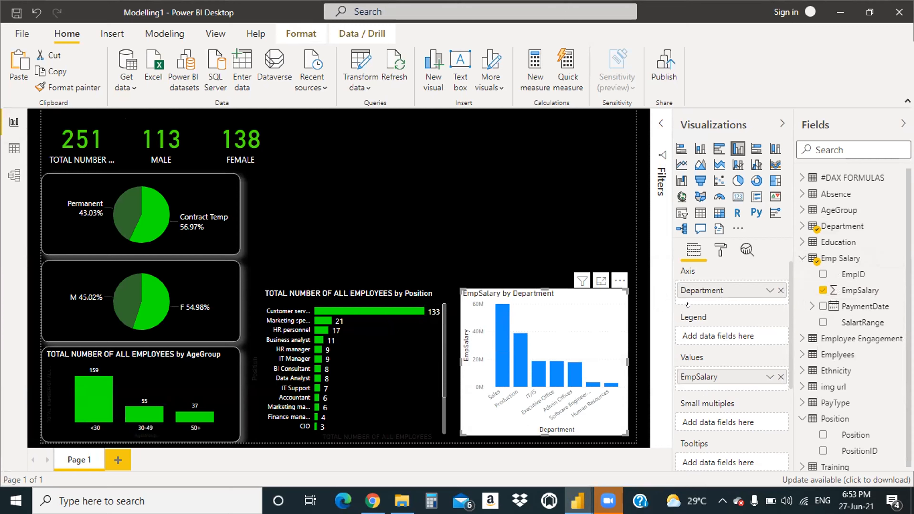
Step: Set the background color of the salary by department chart to black
left_click(720, 249)
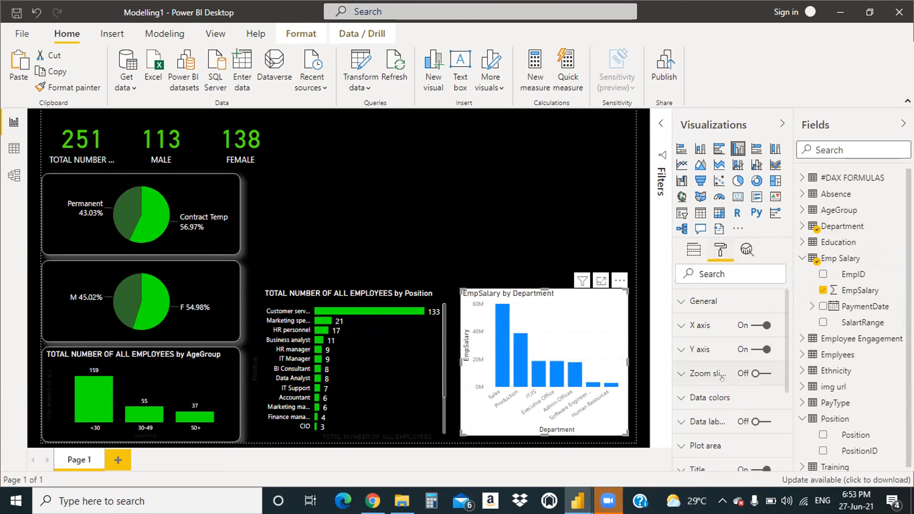
scroll(711, 368, "down", 4)
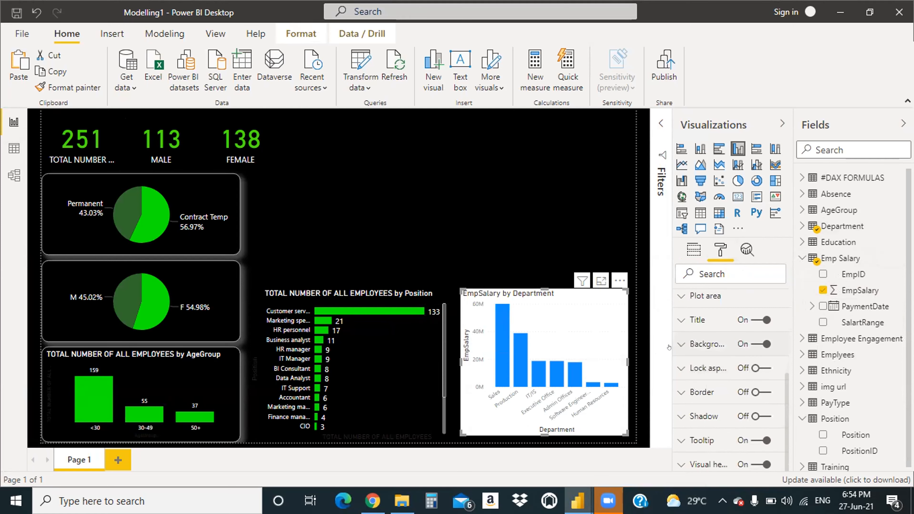
left_click(681, 344)
left_click(705, 385)
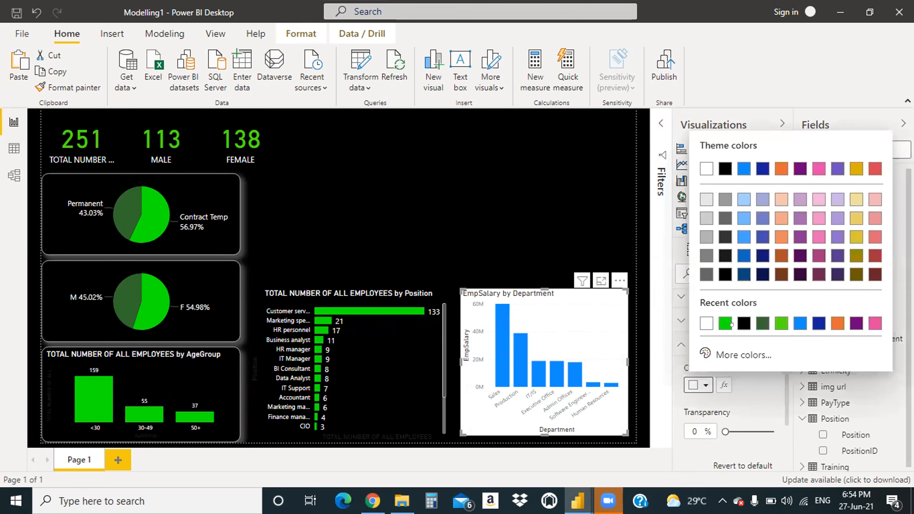
left_click(731, 323)
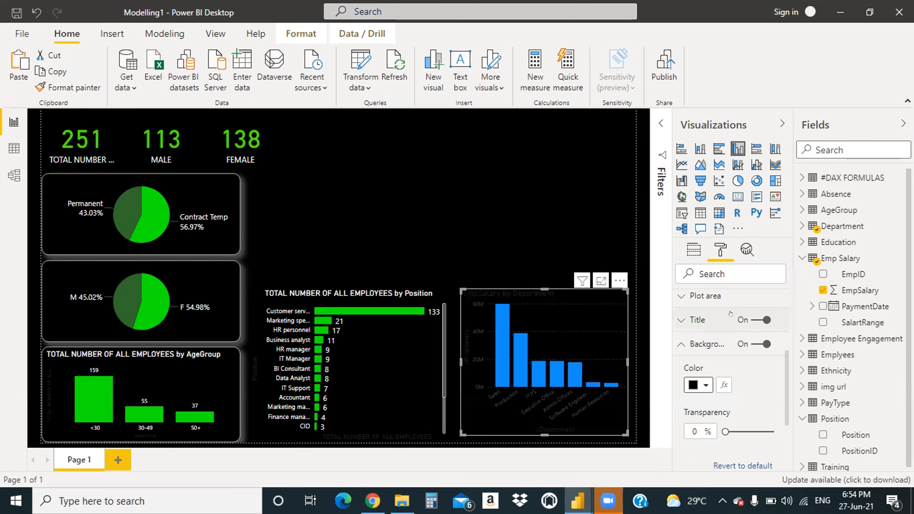
left_click(677, 345)
Step: Set the default data color of the salary by department chart's columns to bright green
scroll(722, 378, "up", 4)
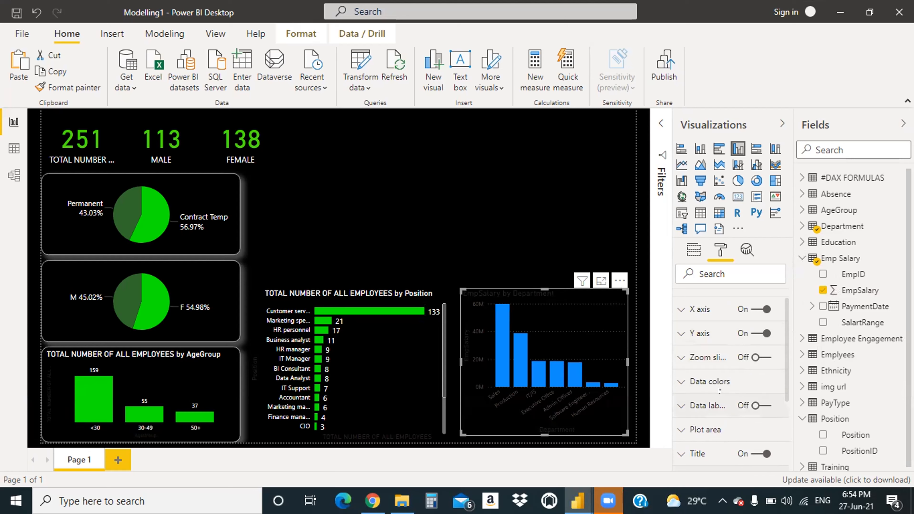
left_click(677, 381)
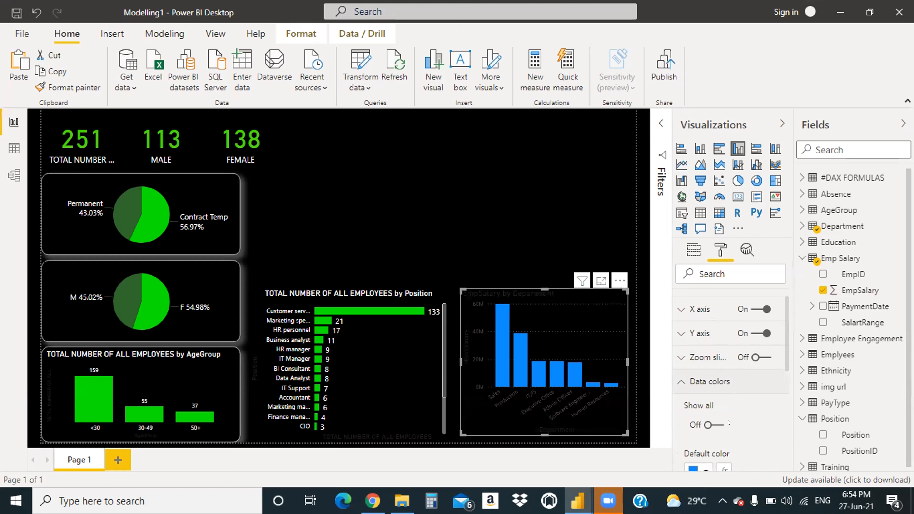
scroll(728, 422, "down", 2)
left_click(706, 402)
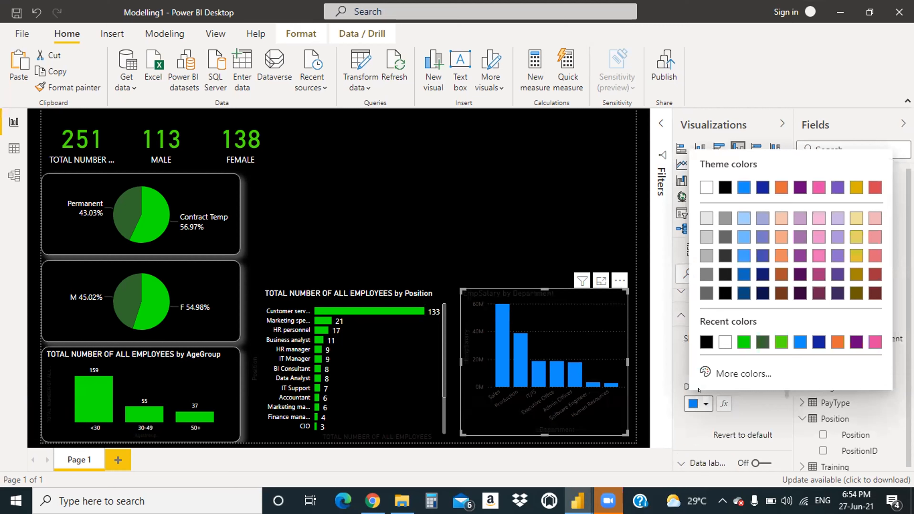
left_click(739, 338)
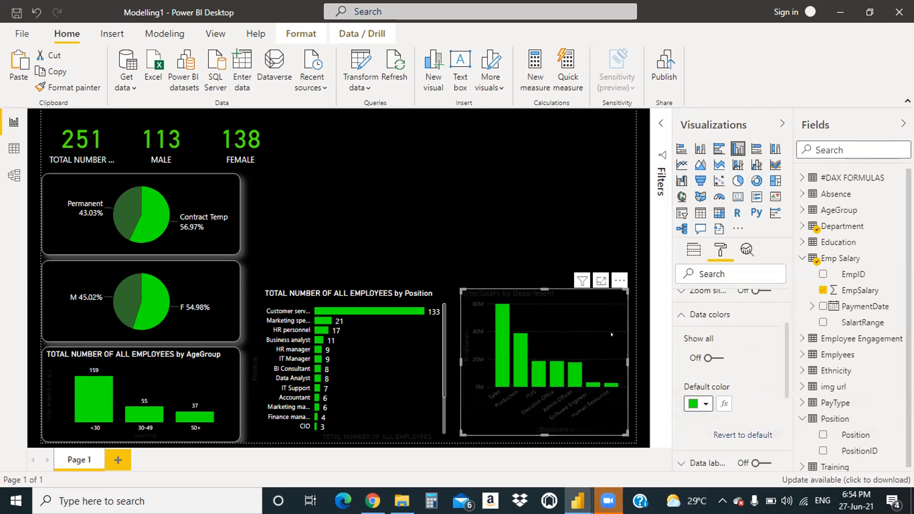
left_click(677, 315)
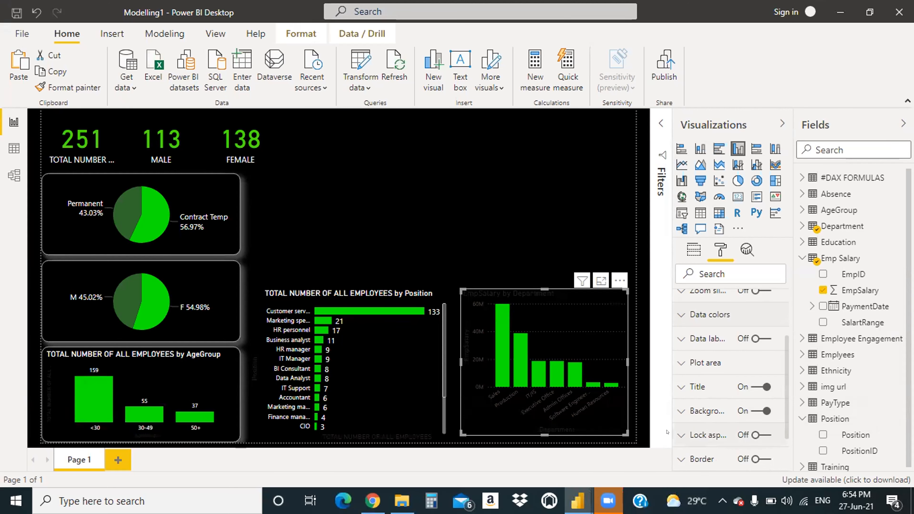
Step: Examine the employee counts in the position bar chart and the PositionID column of the Emplyees table, and return to the report
scroll(367, 356, "down", 2)
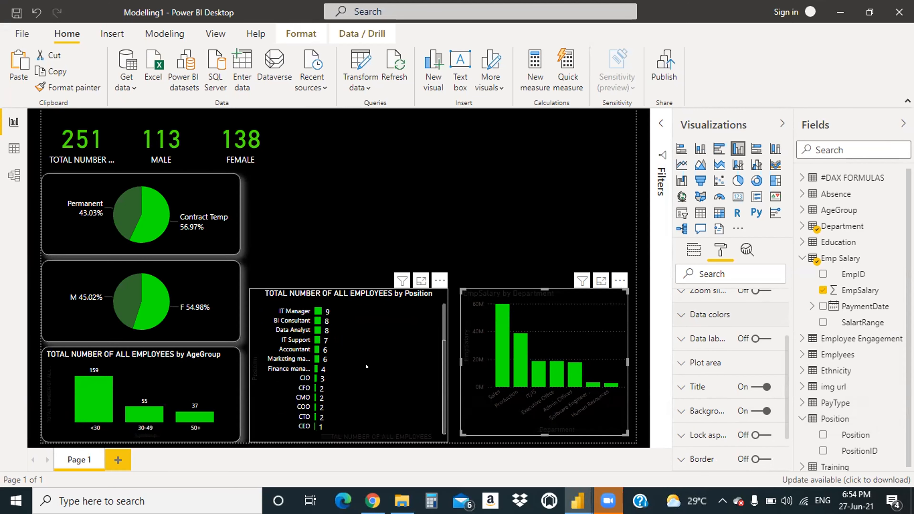
scroll(367, 363, "up", 2)
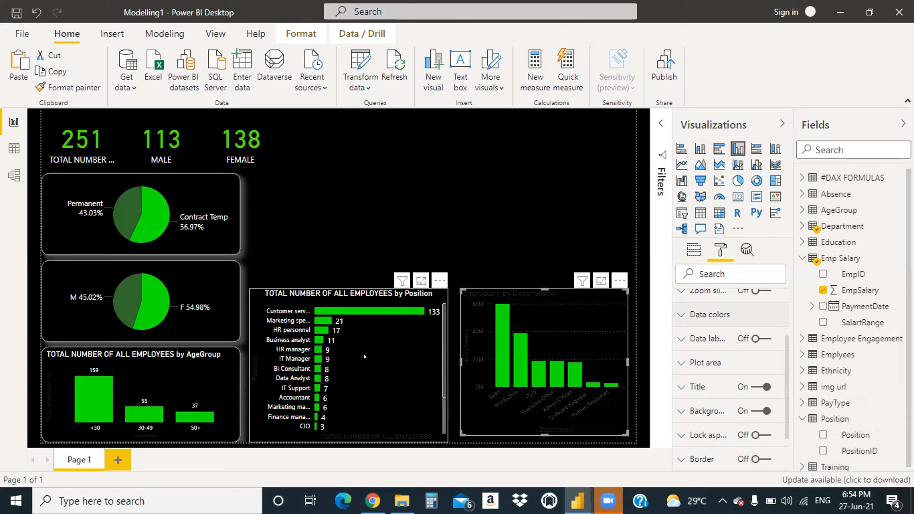
scroll(365, 348, "down", 2)
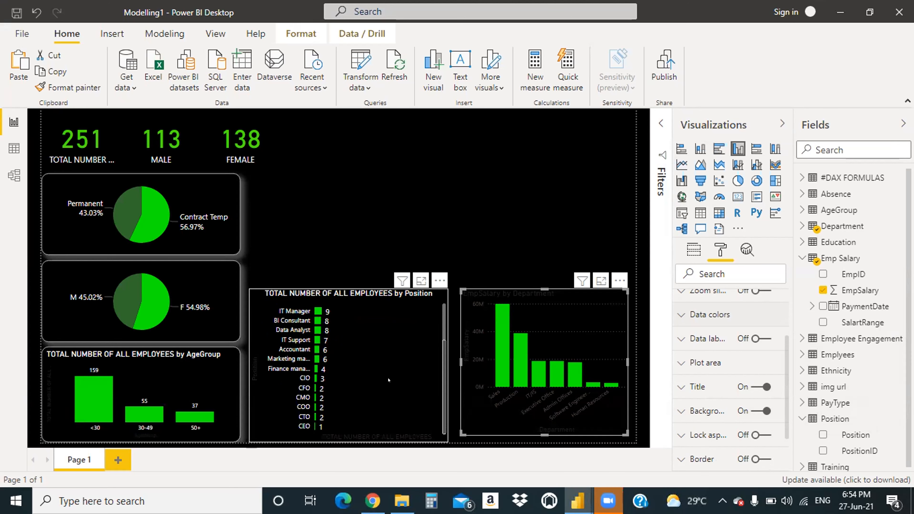
scroll(378, 379, "up", 2)
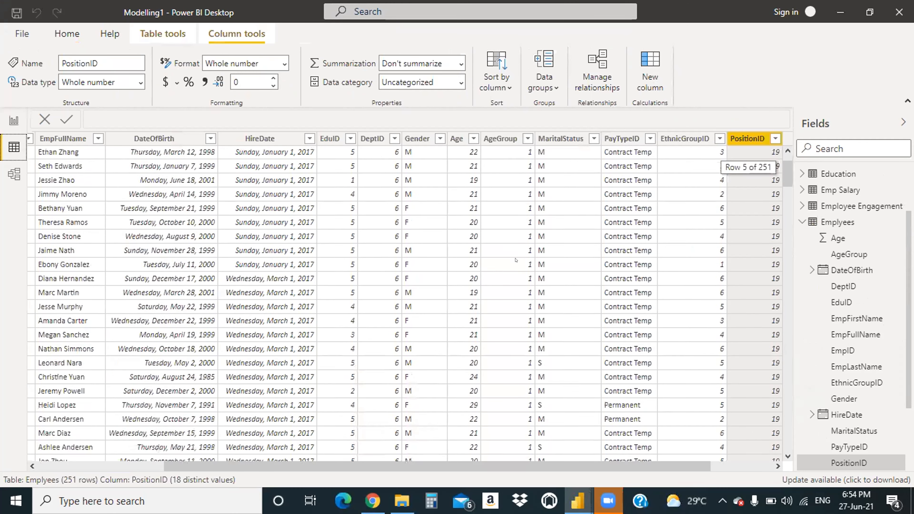
scroll(515, 259, "down", 3)
scroll(505, 259, "up", 5)
scroll(857, 333, "up", 2)
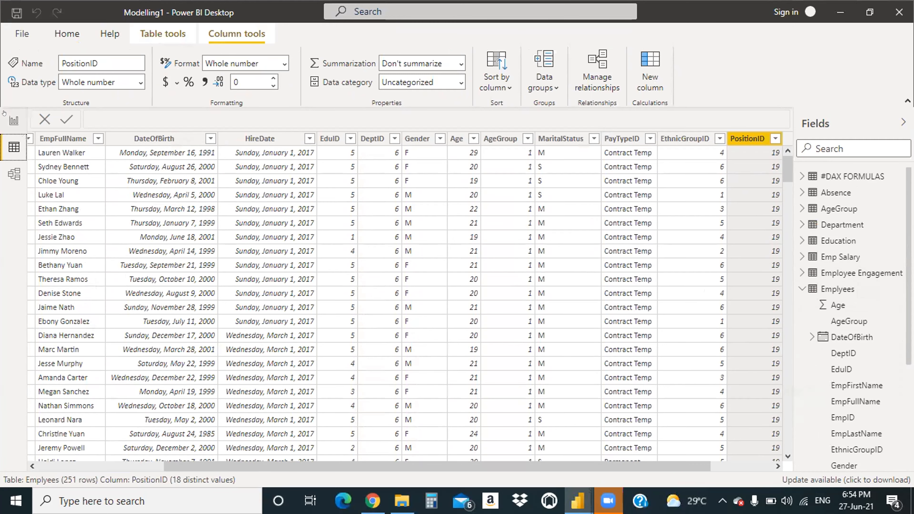
left_click(5, 119)
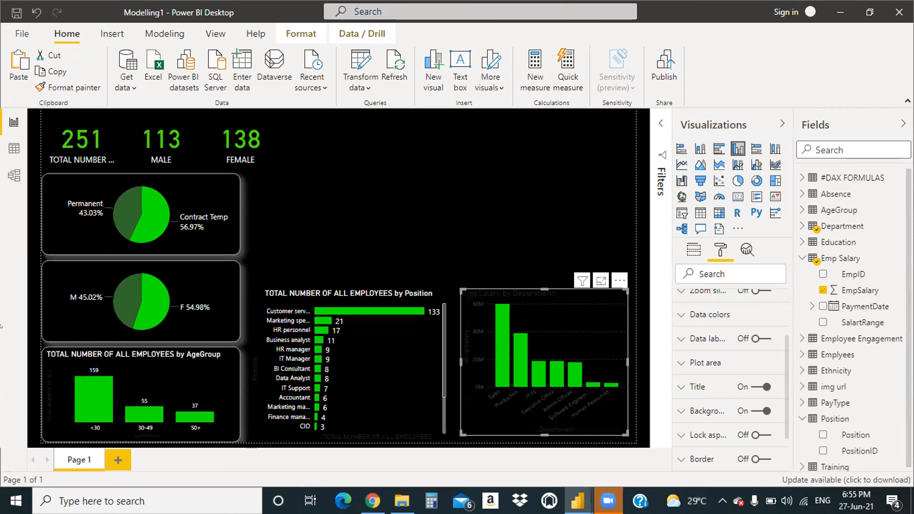
Step: Show the Department table's rows in the data view to look up which department each DeptID stands for
left_click(2, 133)
left_click(14, 175)
left_click(14, 147)
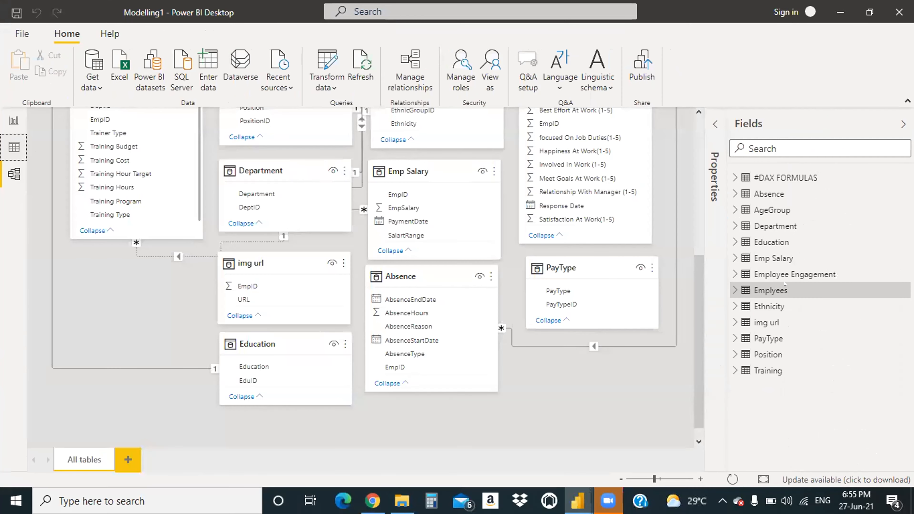
left_click(802, 289)
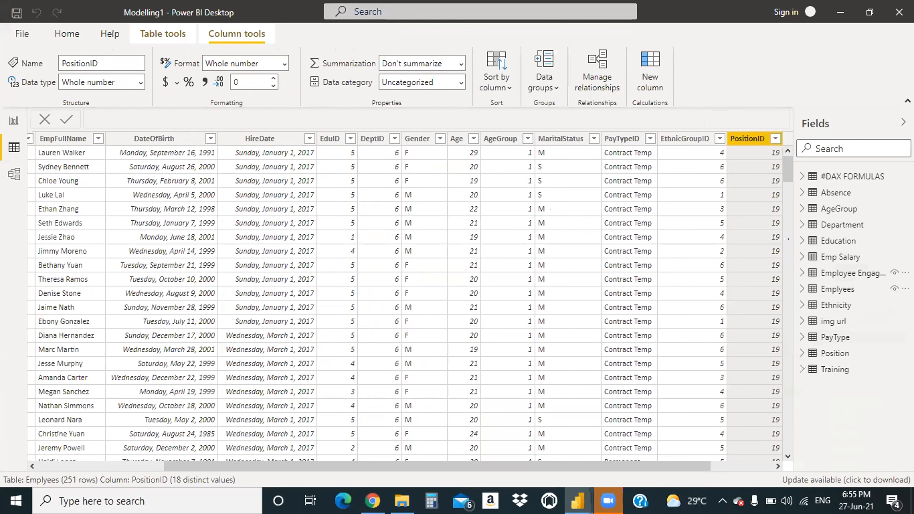
left_click(801, 225)
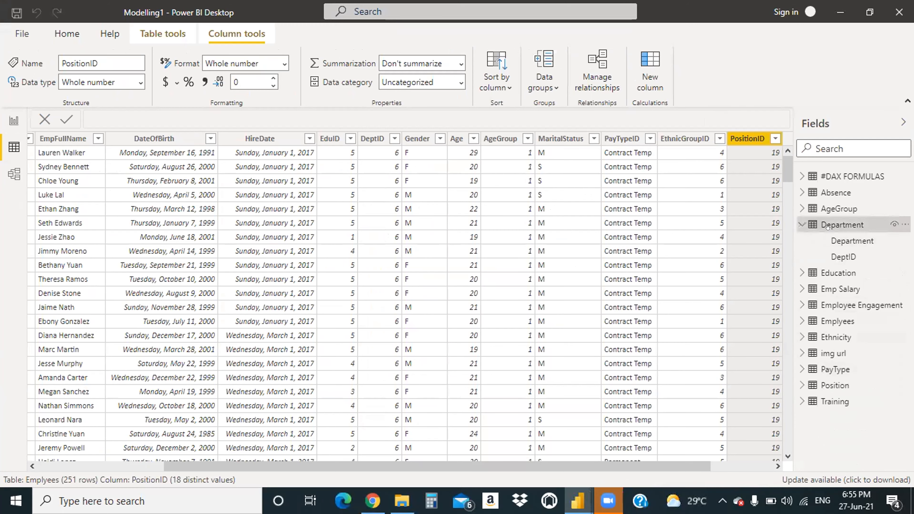
left_click(826, 221)
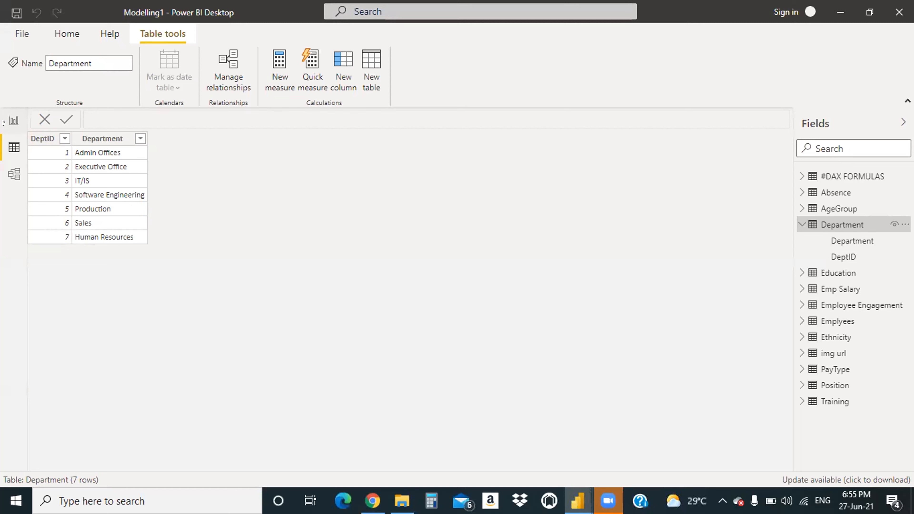
Step: Filter the Emplyees table to DeptID 6 and examine the PositionID values of the filtered rows
left_click(802, 224)
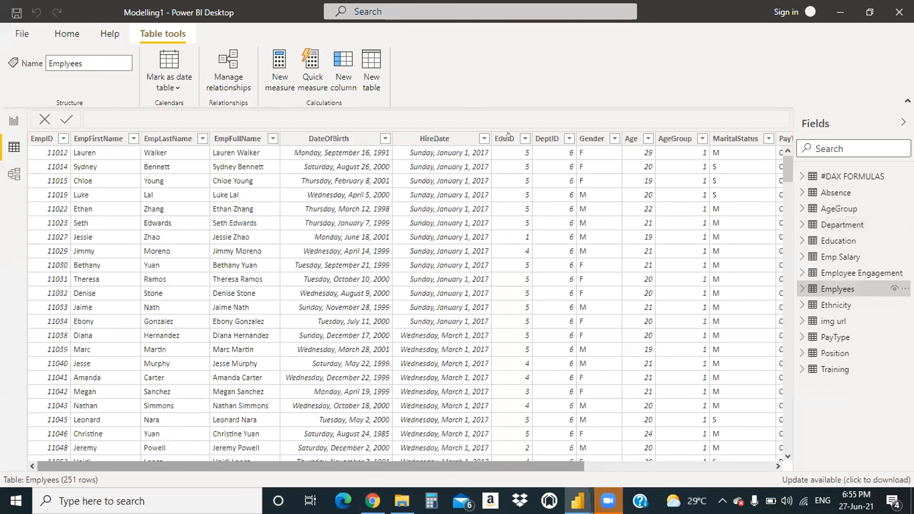
scroll(513, 140, "right", 2)
left_click(515, 139)
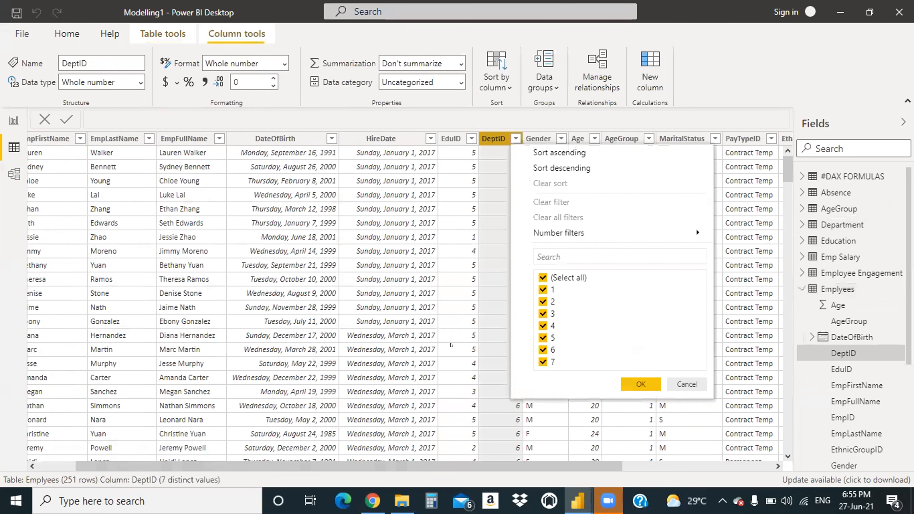
left_click(542, 277)
left_click(542, 349)
left_click(641, 384)
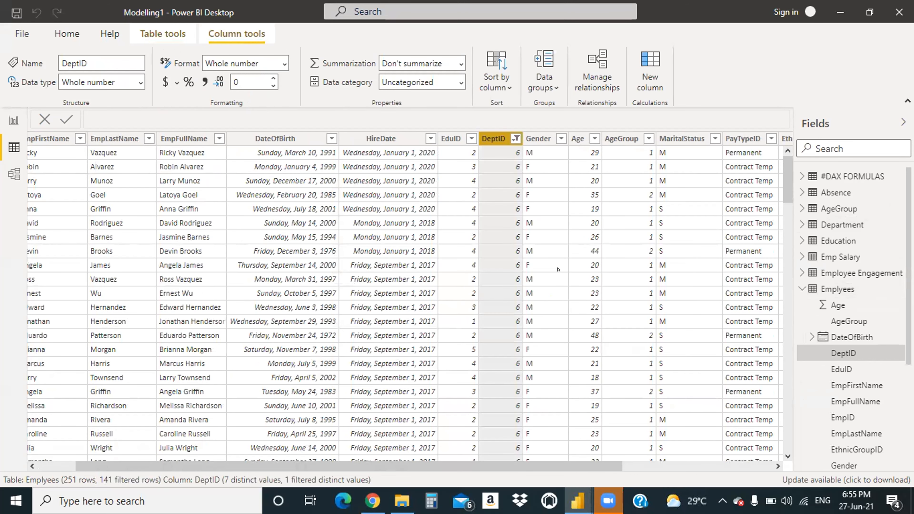
left_click_drag(537, 466, 688, 466)
scroll(688, 162, "down", 10)
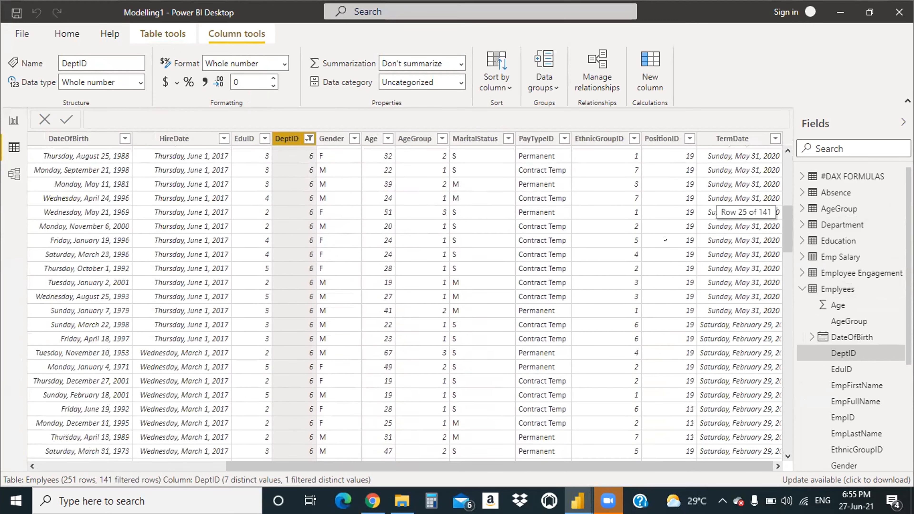
scroll(689, 162, "up", 14)
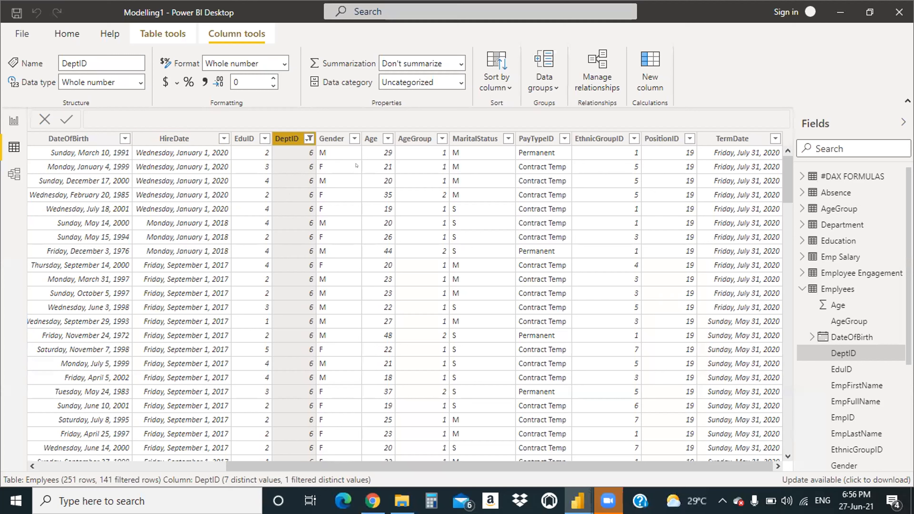
Step: Clear the DeptID filter of the Emplyees table by selecting all department IDs
left_click(309, 138)
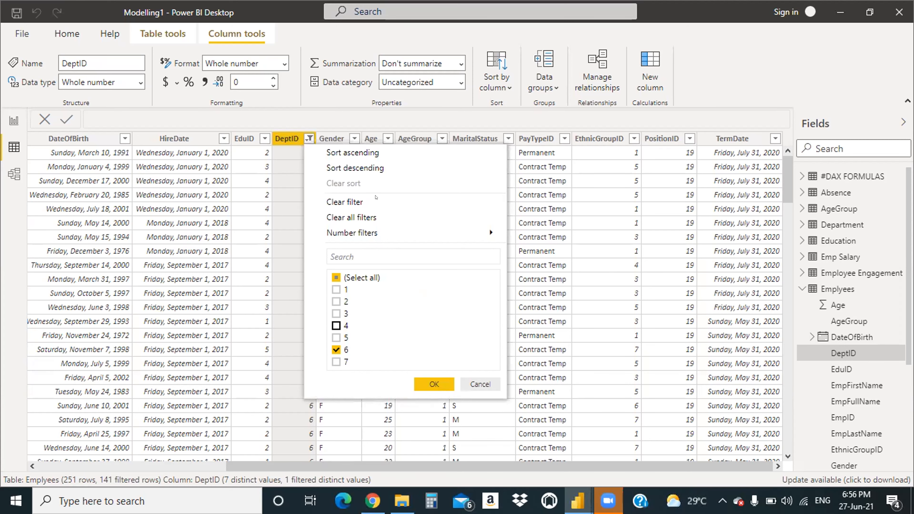
left_click(302, 141)
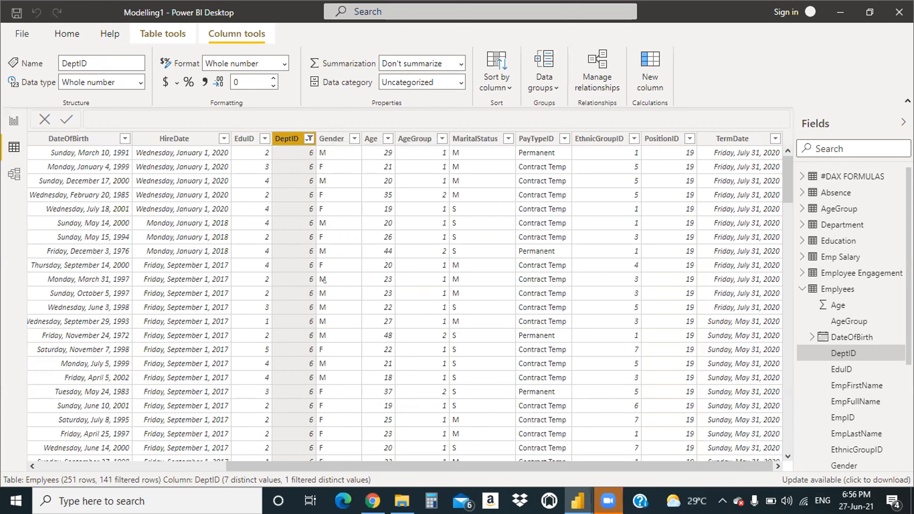
left_click(308, 139)
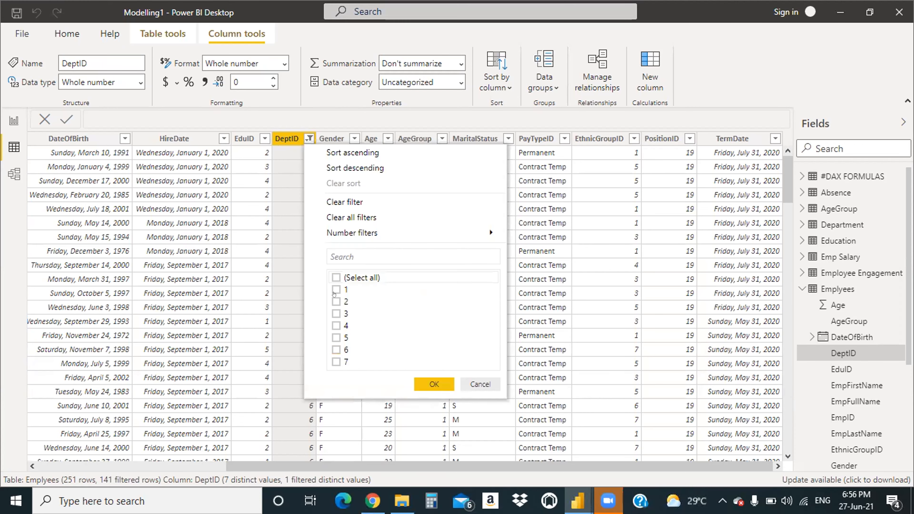
left_click(336, 277)
left_click(432, 384)
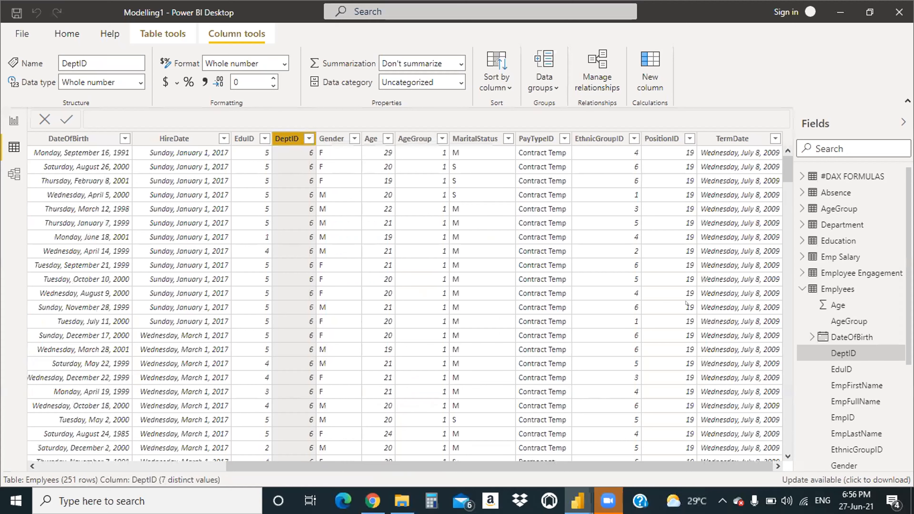
Step: Filter the Emplyees table to PositionID 6 and look up the department of the filtered rows in the Department table
left_click(689, 139)
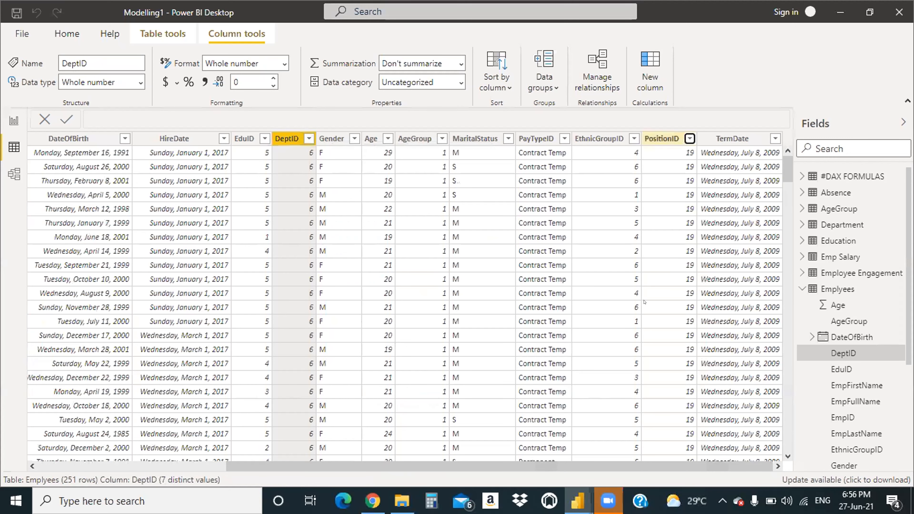
left_click(715, 140)
left_click(716, 213)
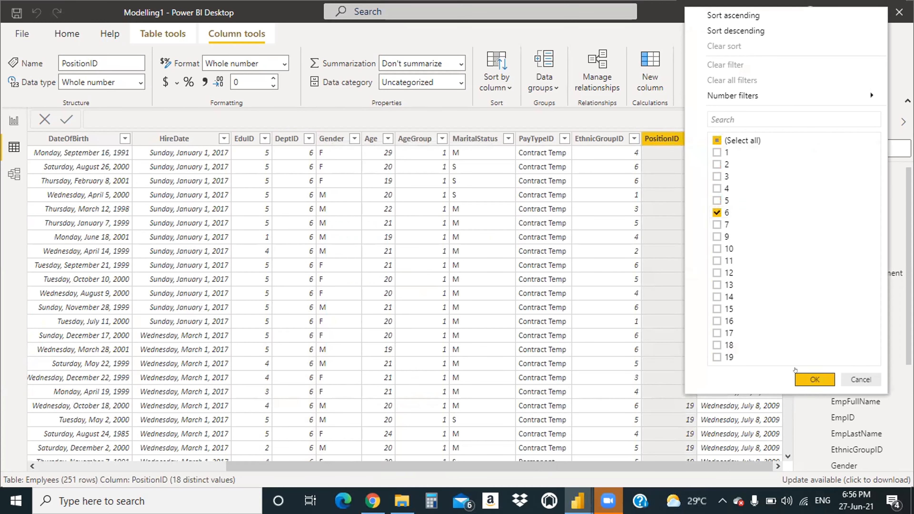
left_click(806, 378)
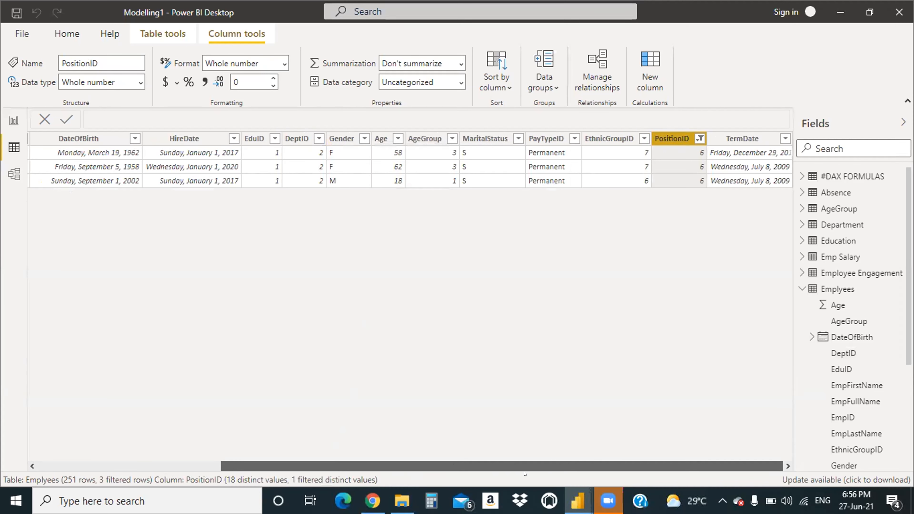
left_click_drag(461, 466, 238, 454)
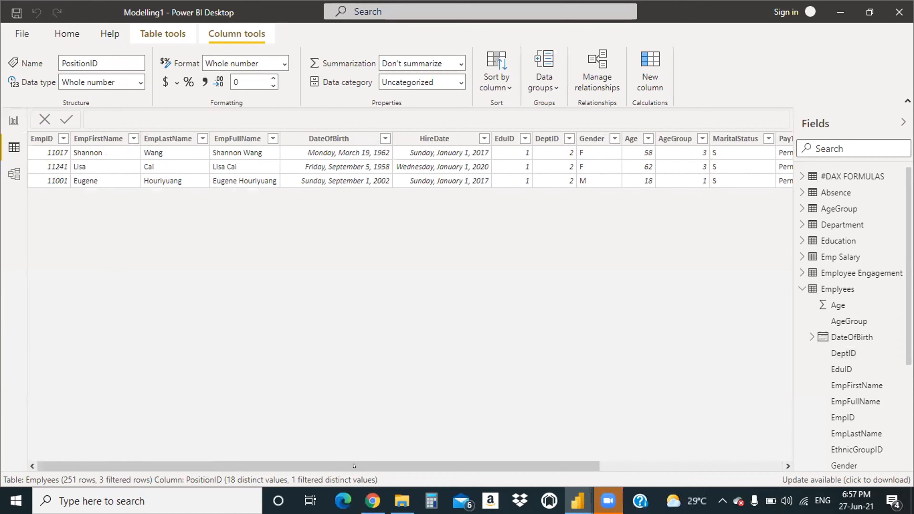
left_click_drag(366, 470, 3, 143)
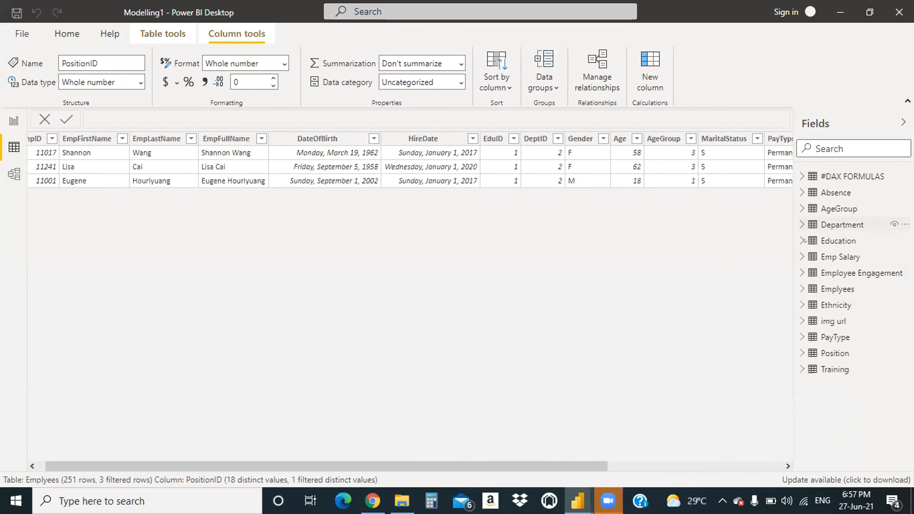
left_click(837, 226)
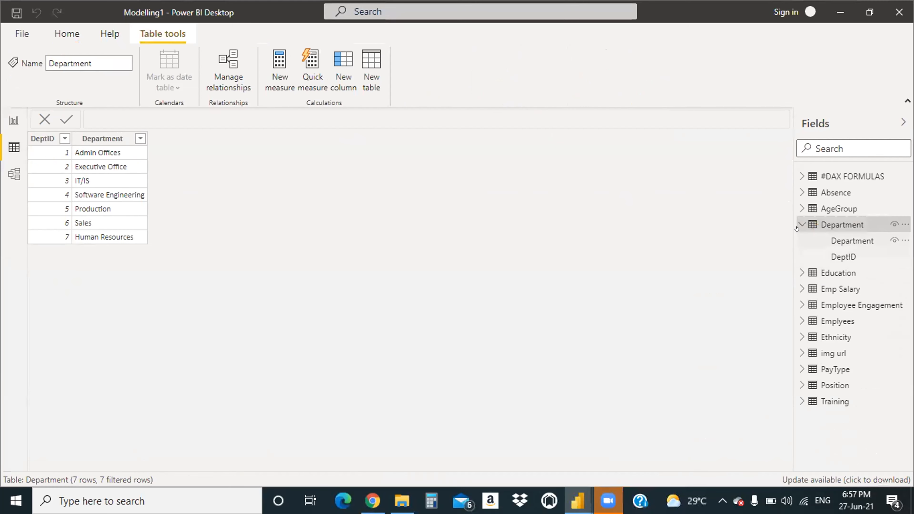
left_click(803, 226)
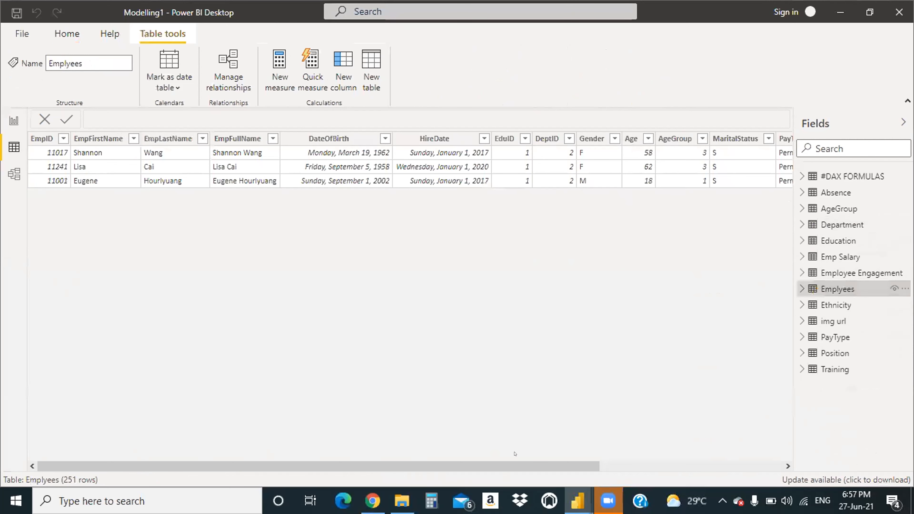
Step: Clear the PositionID filter of the Emplyees table by selecting all position IDs
scroll(719, 249, "right", 5)
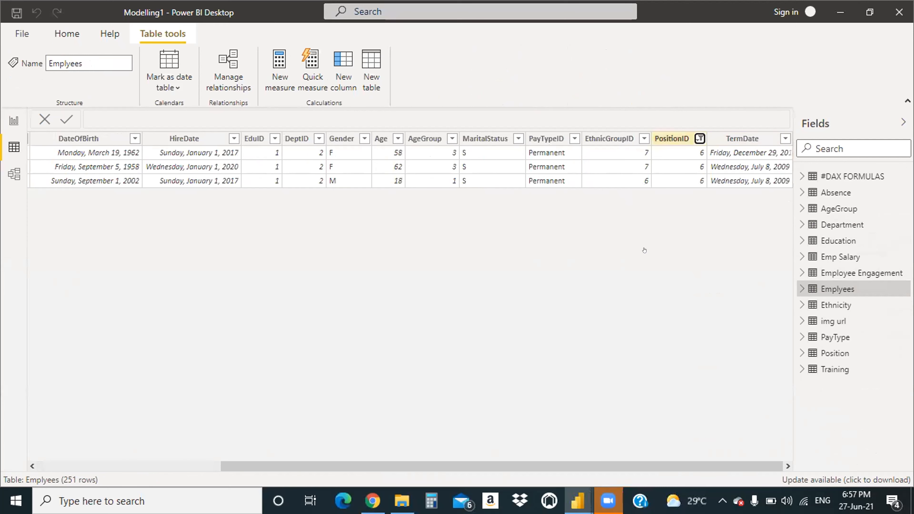
left_click(673, 140)
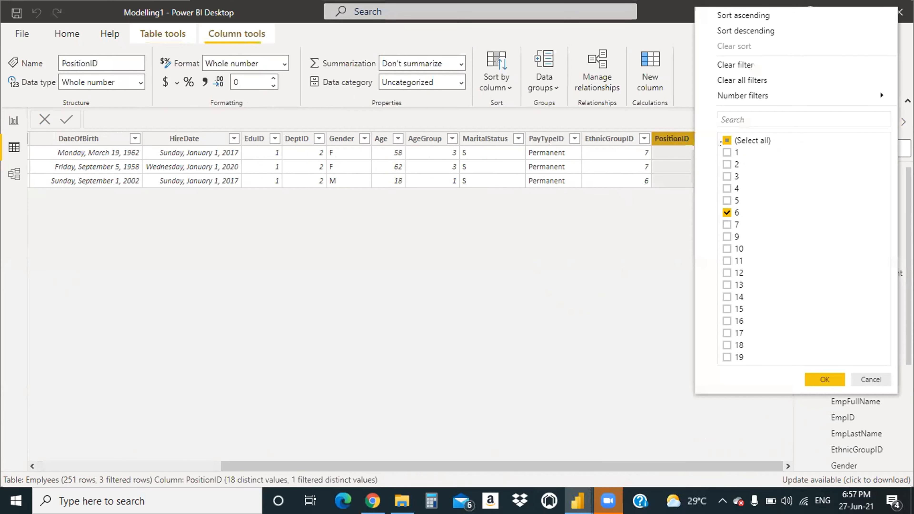
left_click(721, 143)
left_click(722, 142)
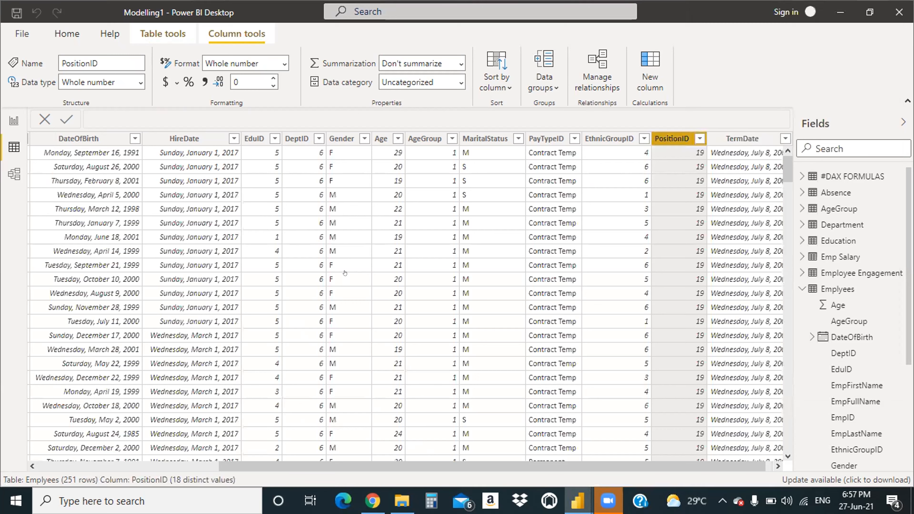
Step: Filter the Emplyees table to DeptID 6 again and examine the filtered rows across all columns
left_click(314, 356)
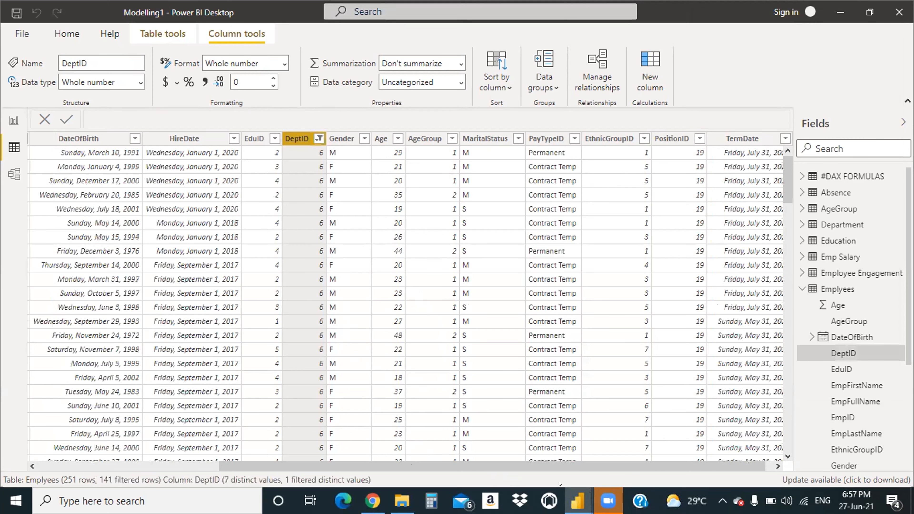
left_click_drag(549, 463, 634, 464)
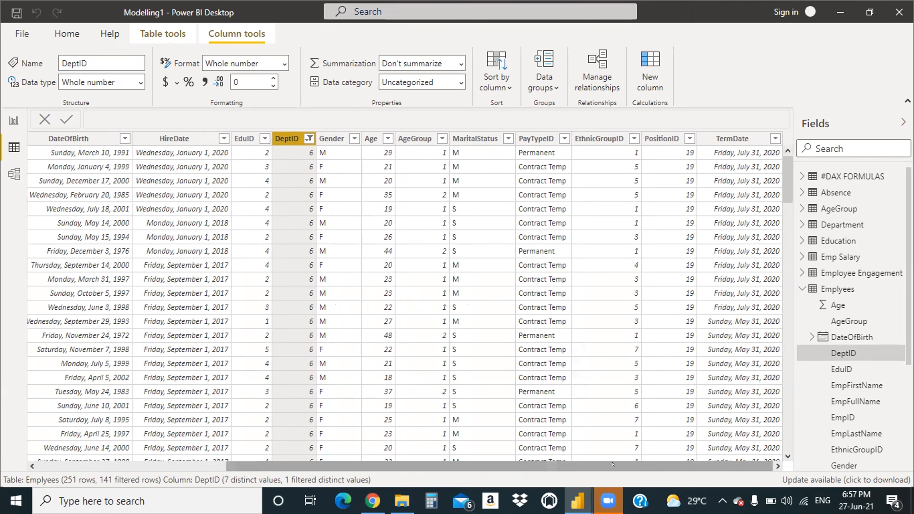
left_click_drag(396, 469, 208, 466)
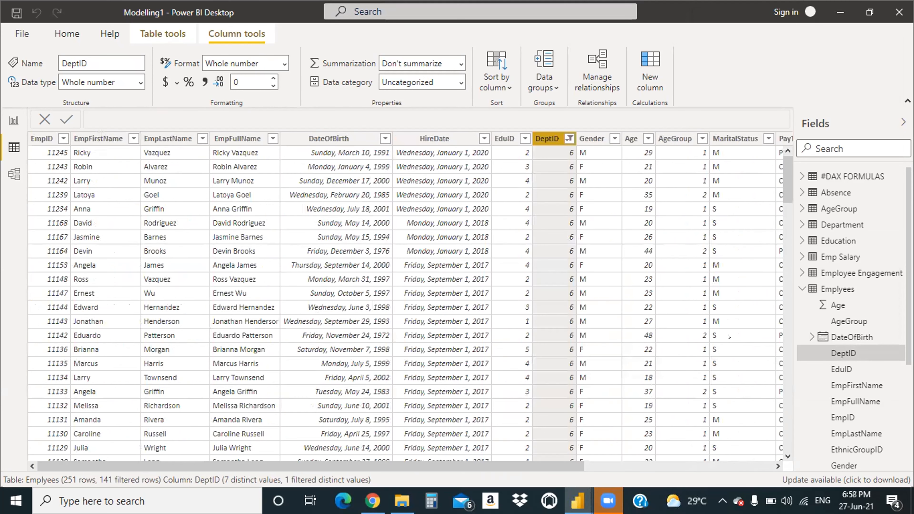
left_click_drag(571, 463, 719, 463)
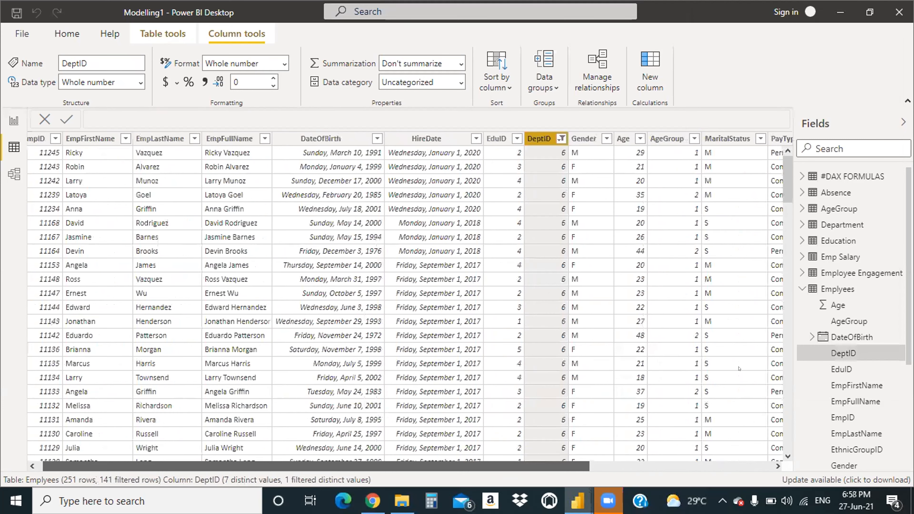
scroll(731, 368, "right", 5)
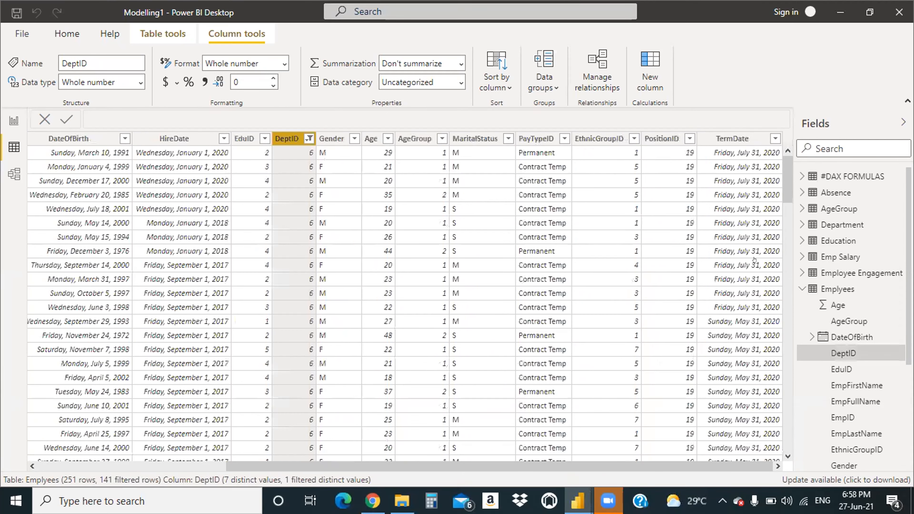
Step: Check which PositionID values occur under DeptID 6, and show the Position table to look up their titles
left_click(689, 138)
key("Escape")
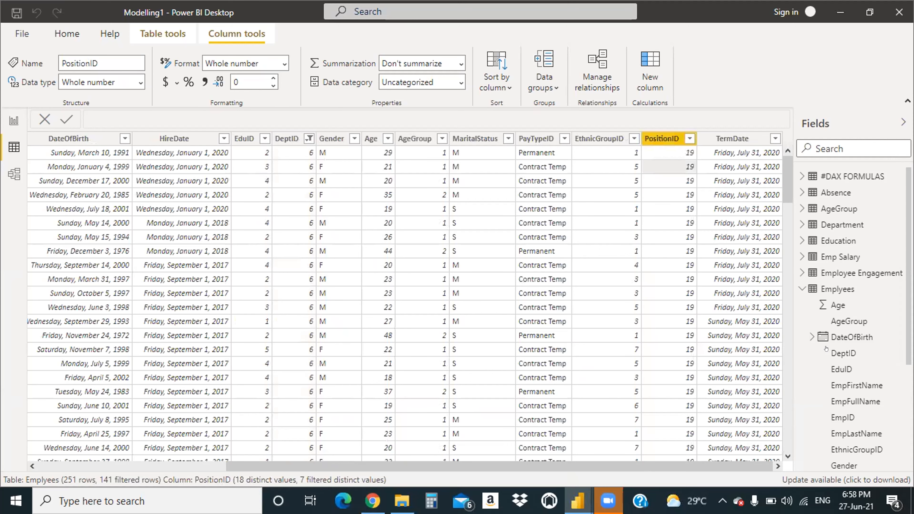
left_click(837, 288)
left_click(834, 353)
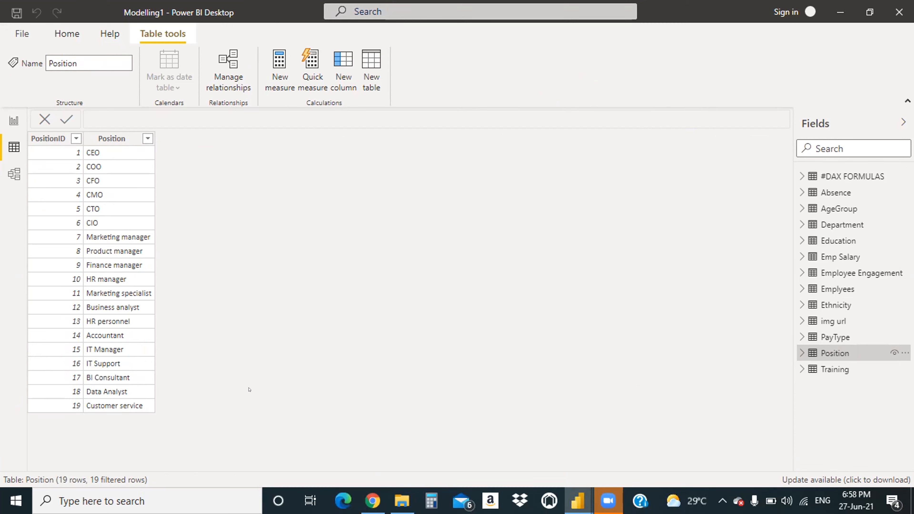
Step: Recheck the PositionID filter values for DeptID 6 in the Emplyees table, compare them with the Position table, and return to the report
left_click(829, 284)
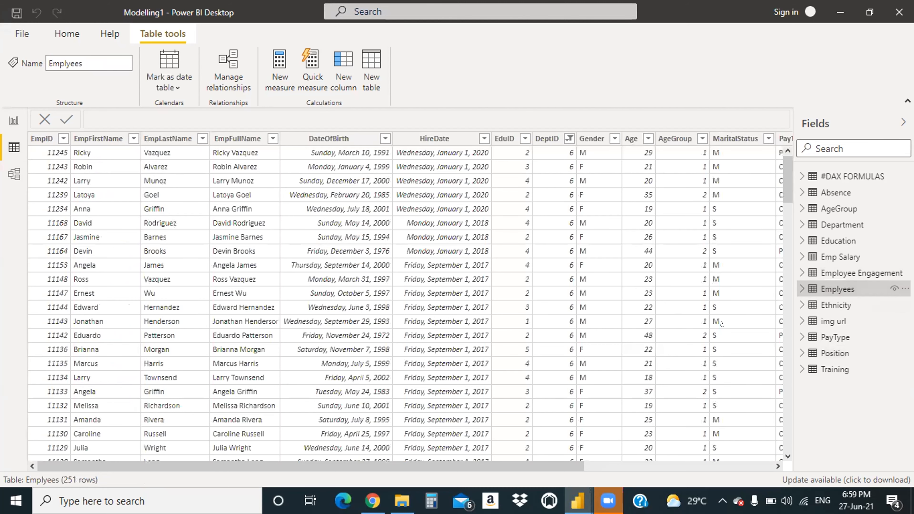
scroll(730, 324, "right", 5)
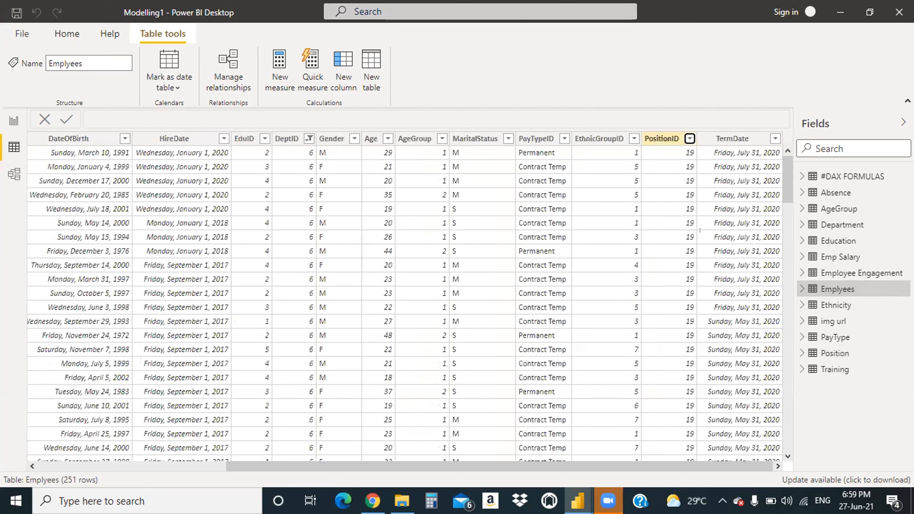
left_click(689, 139)
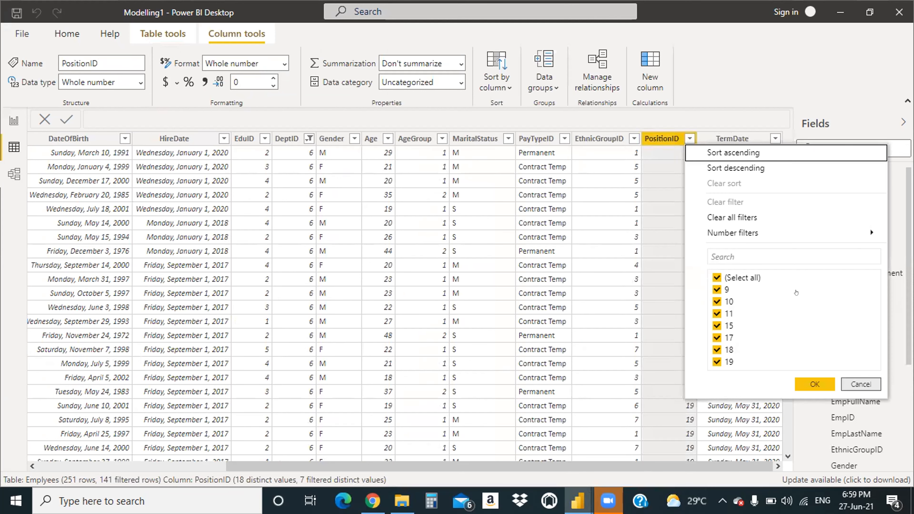
left_click(857, 386)
left_click(803, 291)
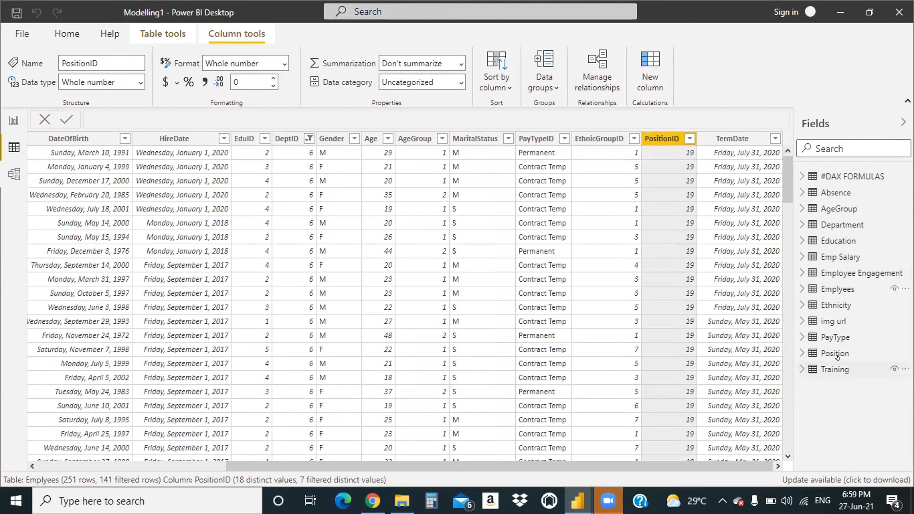
left_click(828, 356)
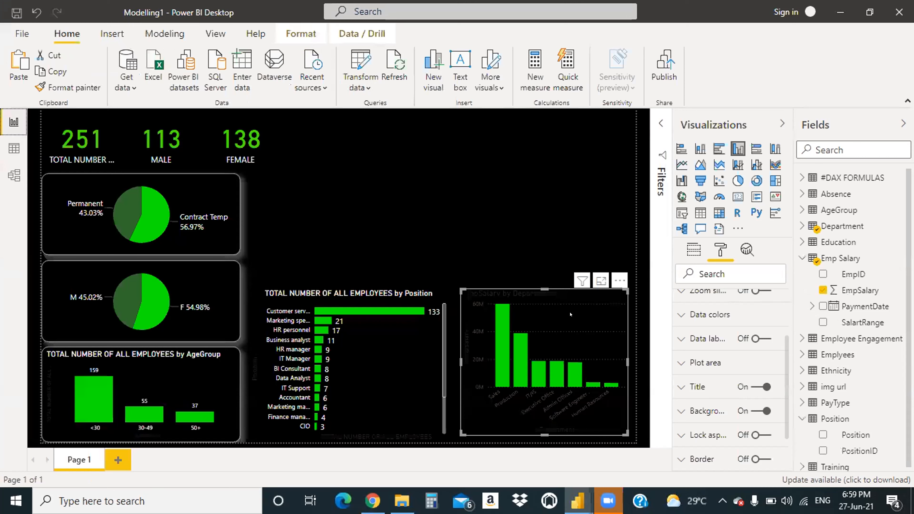
Step: Move the salary by department chart slightly closer to the position chart and widen it a little toward the page's edge
left_click_drag(565, 351, 549, 336)
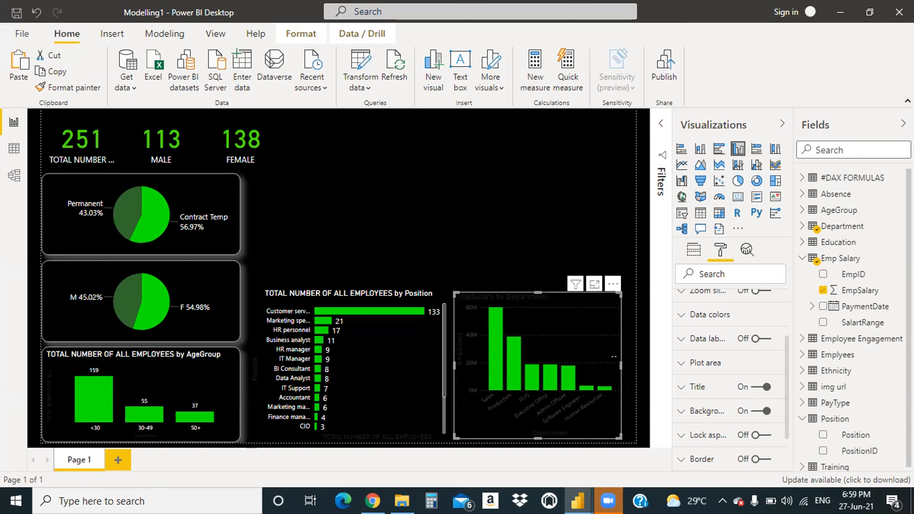
left_click_drag(622, 359, 627, 358)
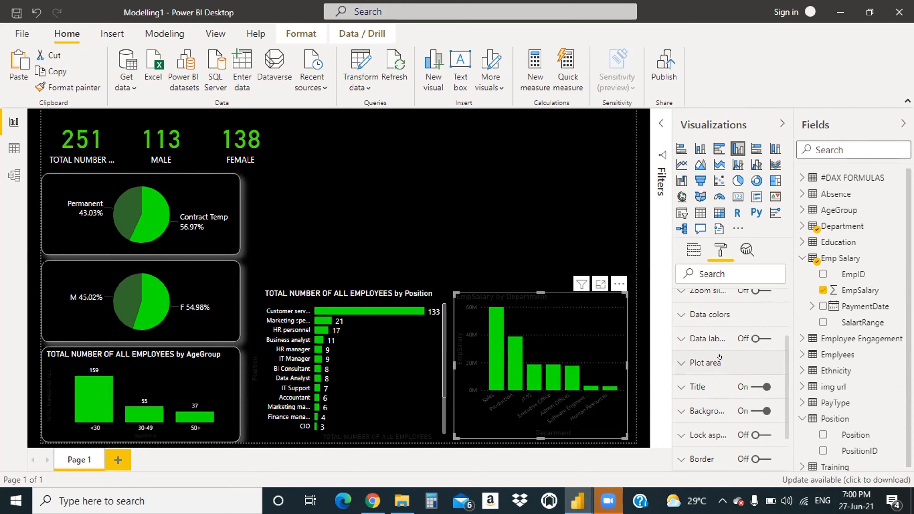
Step: Turn on data labels for the salary by department chart and set their color to white
left_click(755, 338)
left_click(687, 342)
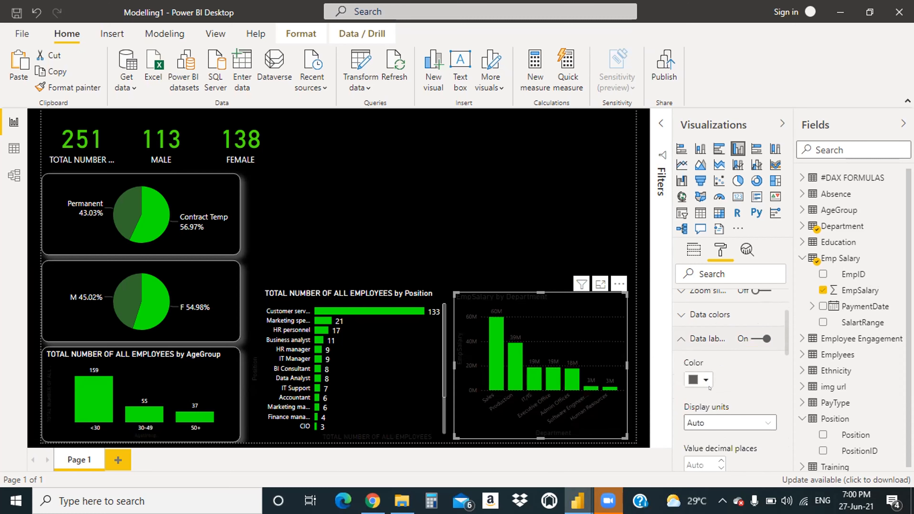
left_click(699, 380)
left_click(744, 318)
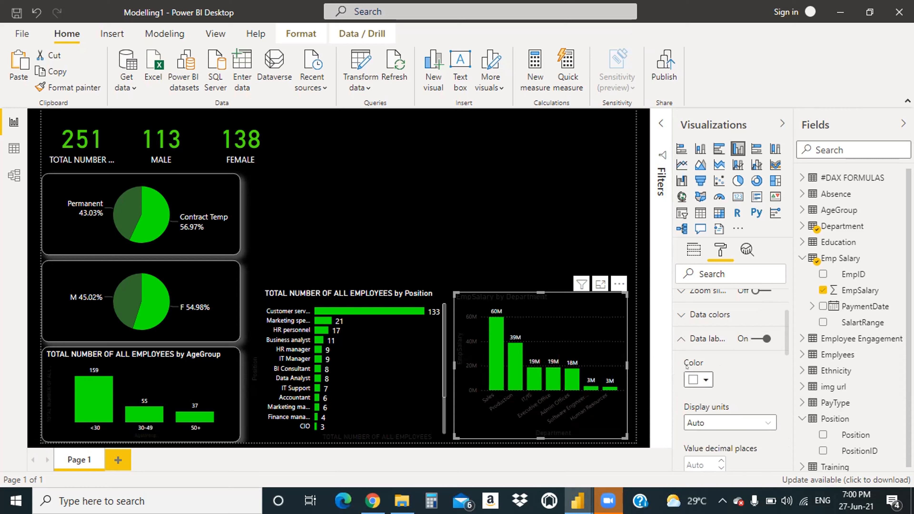
left_click(671, 338)
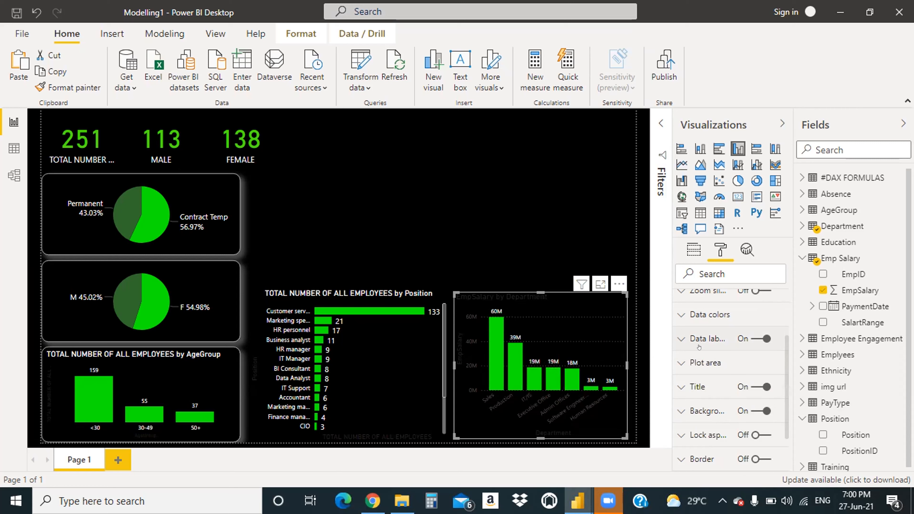
Step: Turn off the Y axis of the salary by department chart and set its X axis label color to white
scroll(729, 346, "up", 3)
left_click(757, 349)
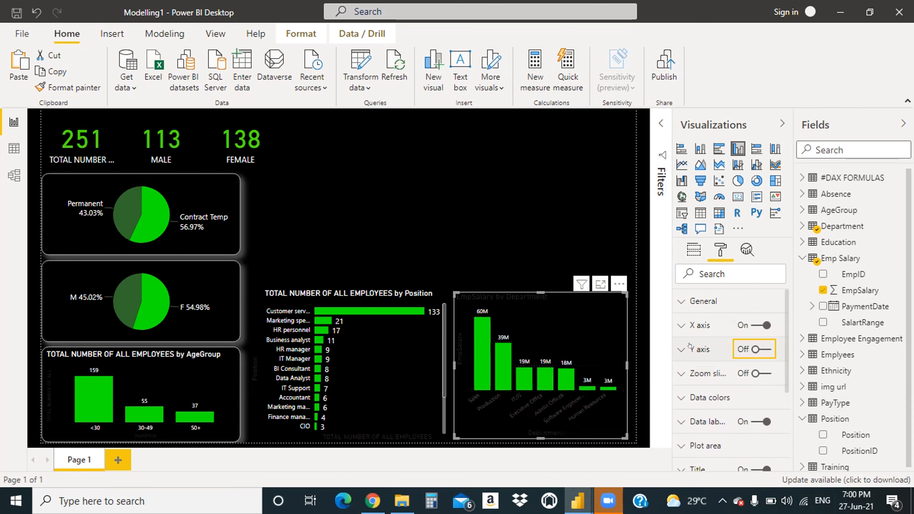
left_click(681, 325)
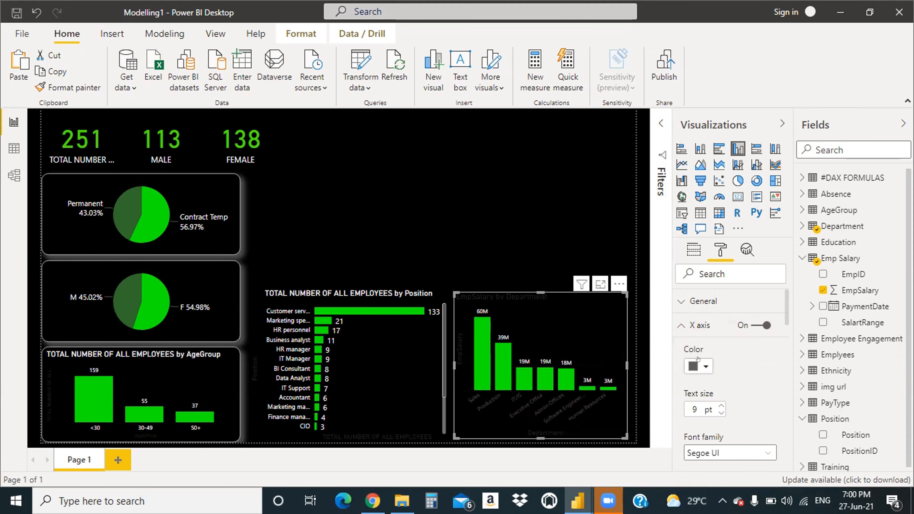
left_click(699, 363)
left_click(703, 304)
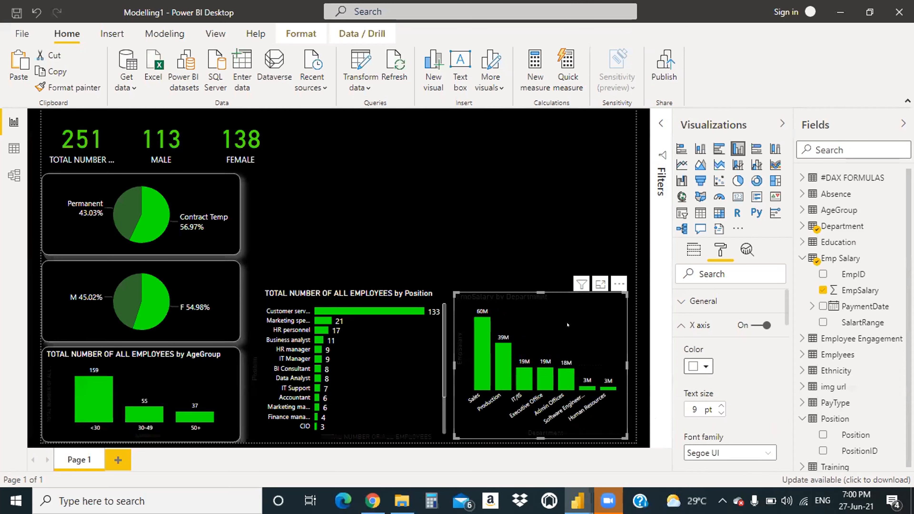
left_click(681, 325)
Step: Set the title of the salary by department chart to a white font and center its alignment
scroll(755, 374, "down", 3)
left_click(678, 408)
scroll(709, 390, "down", 2)
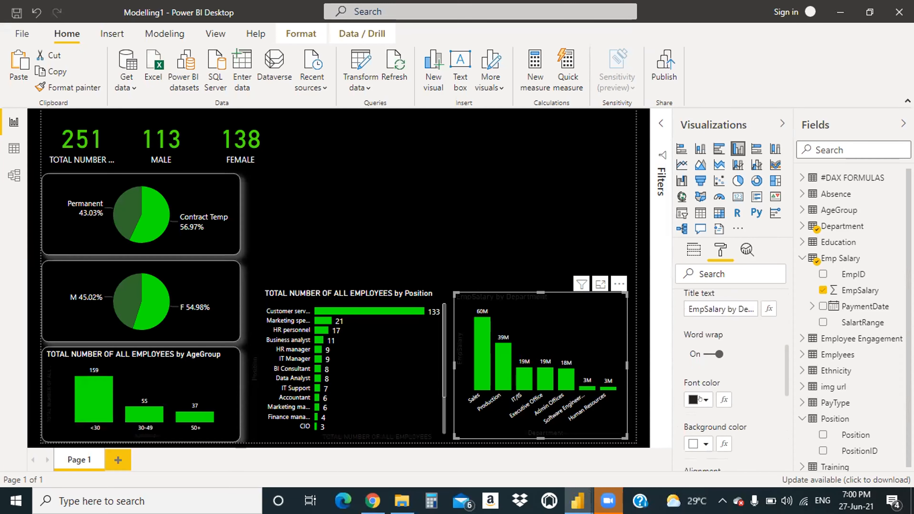
left_click(700, 399)
left_click(699, 336)
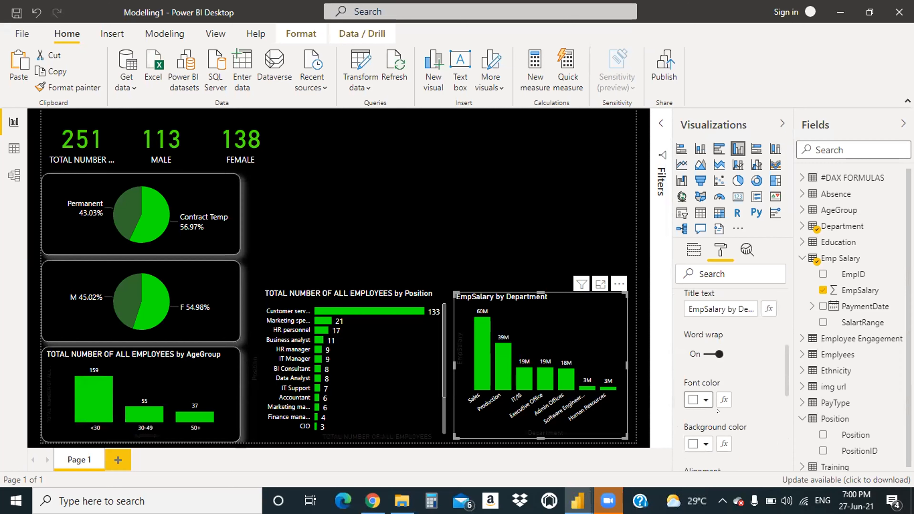
scroll(700, 360, "down", 2)
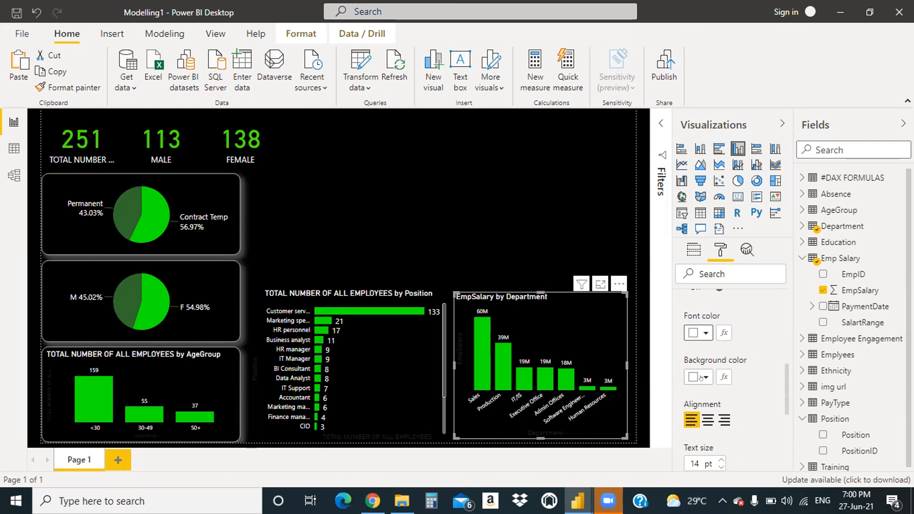
left_click(707, 420)
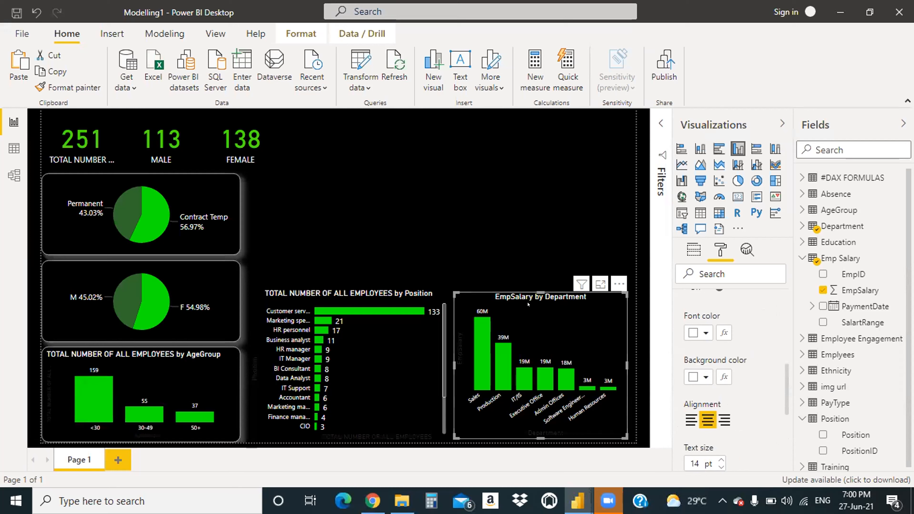
left_click(538, 261)
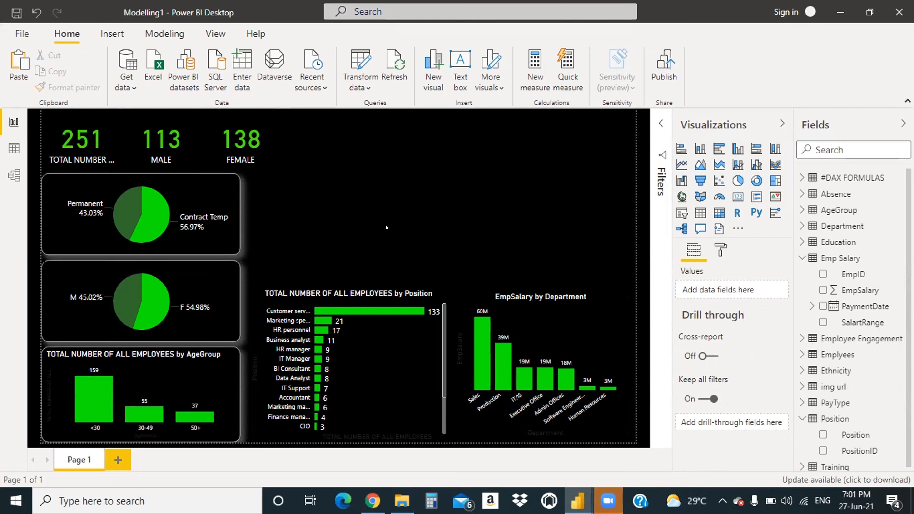
Step: Examine the Education chart in the Modelling1 - Copy report for reference and return to the Modelling1 report
mouse_move(577, 500)
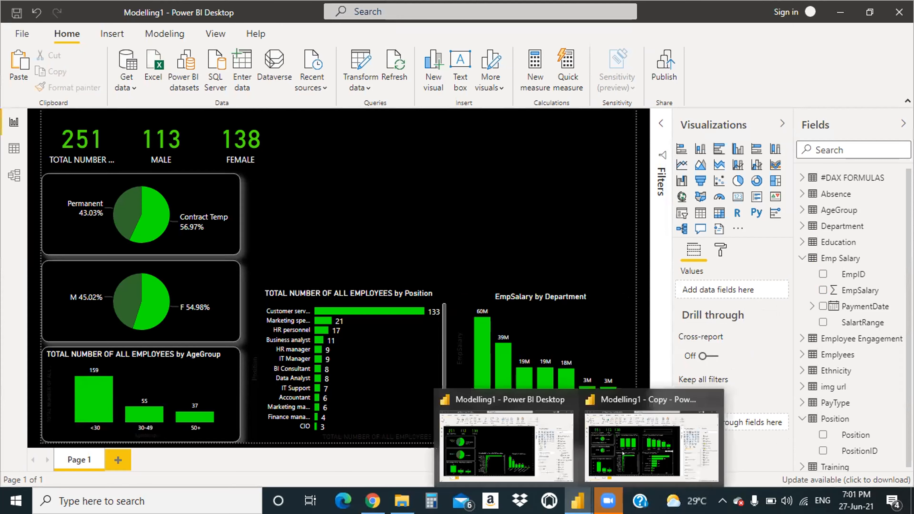
left_click(624, 444)
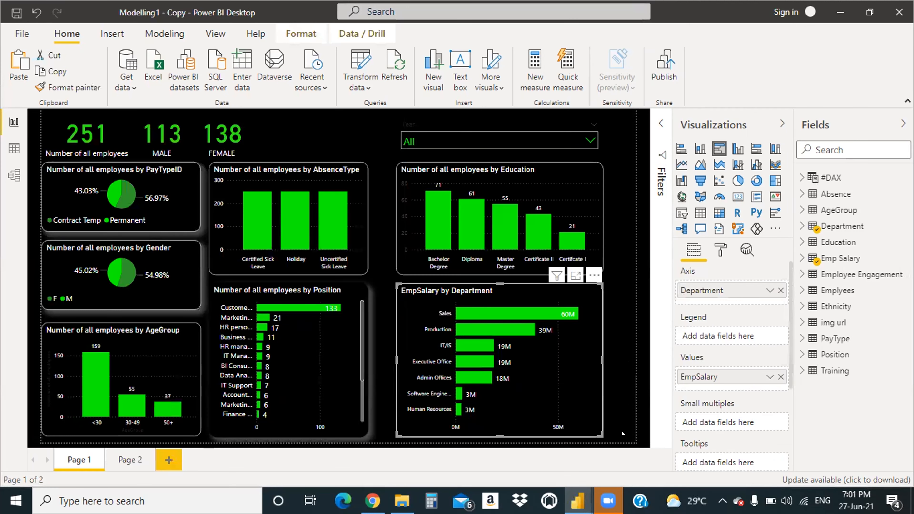
left_click(569, 185)
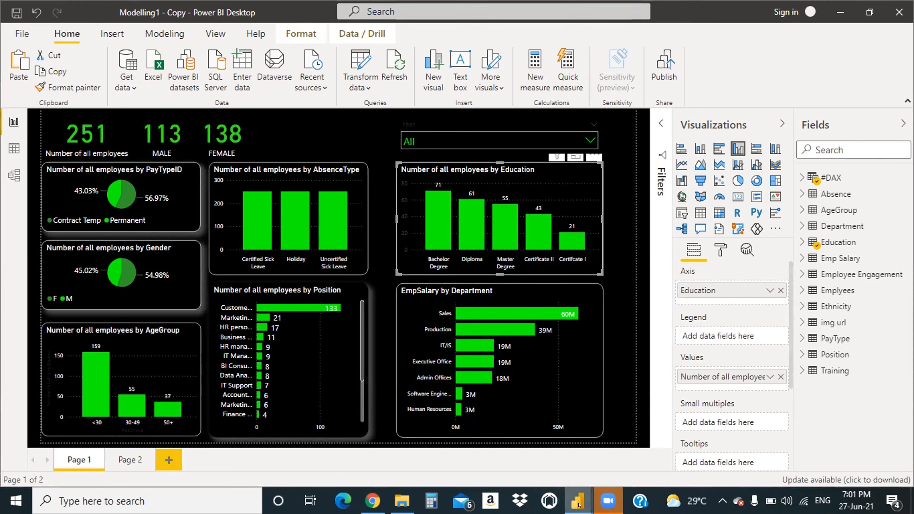
mouse_move(578, 504)
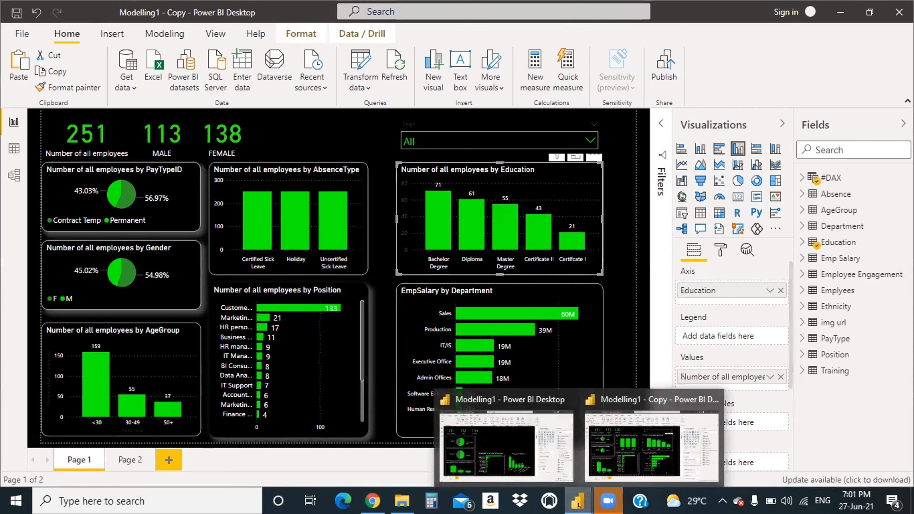
left_click(483, 443)
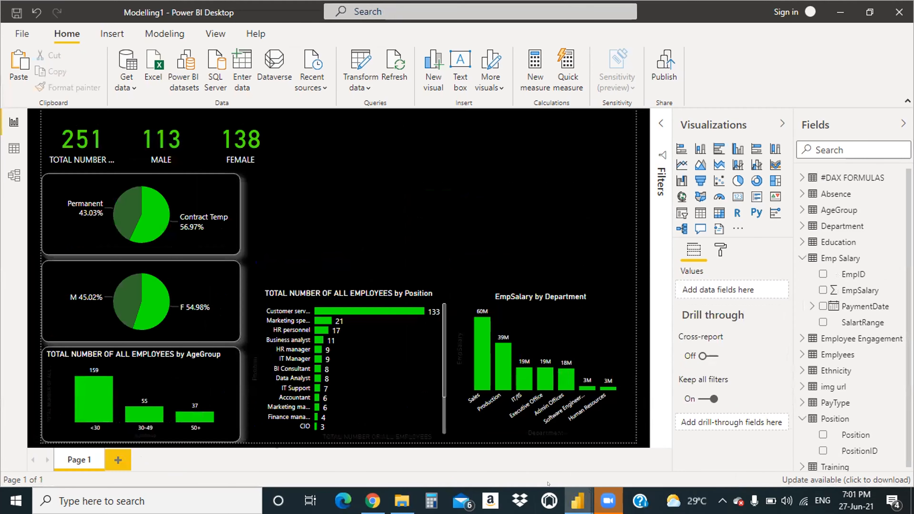
mouse_move(577, 502)
left_click(597, 464)
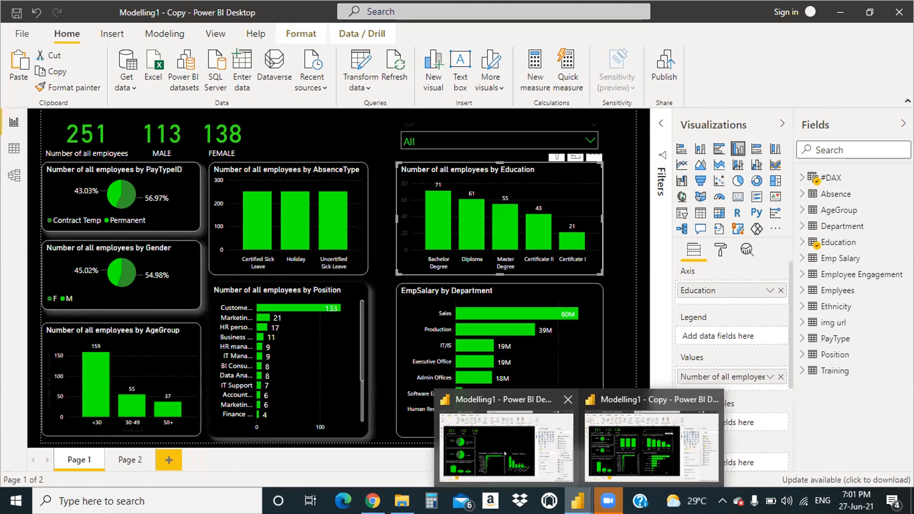
left_click(505, 453)
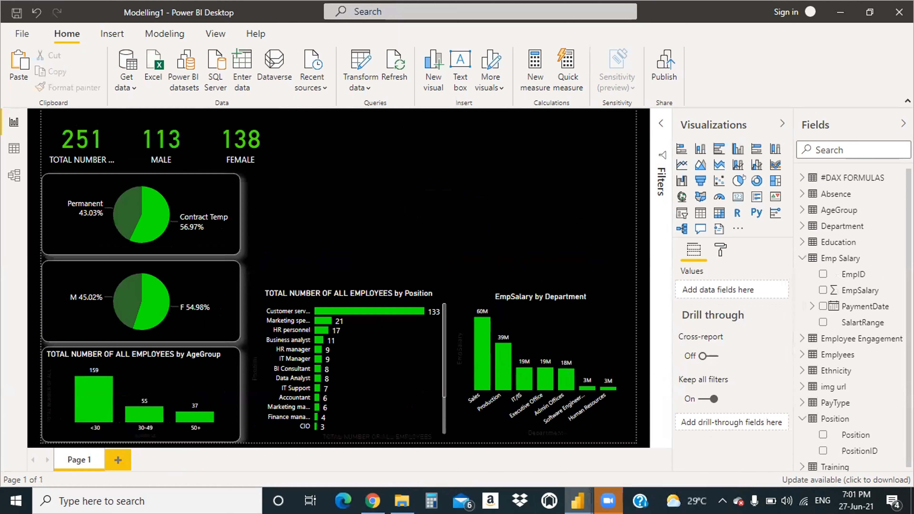
Step: Insert a donut chart, place it above the salary by department chart, make it taller, and narrow it to align with the chart below
left_click(752, 179)
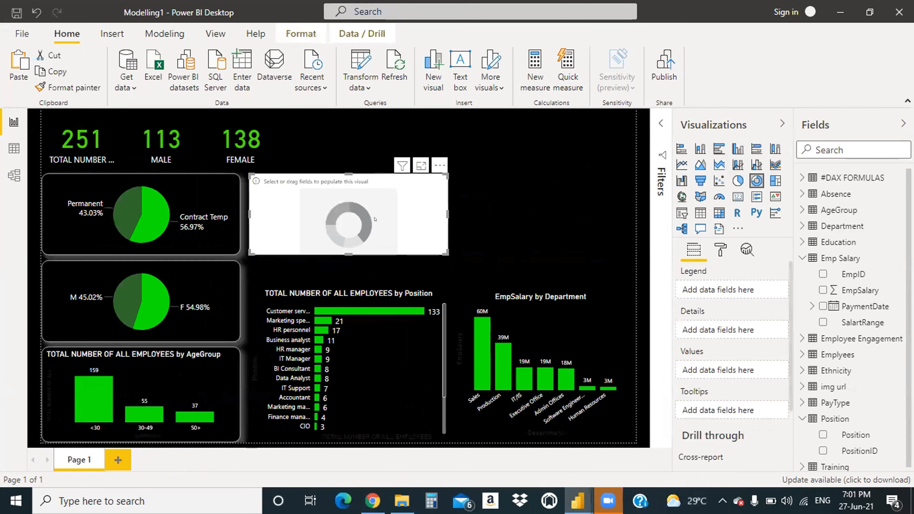
left_click_drag(441, 218, 556, 207)
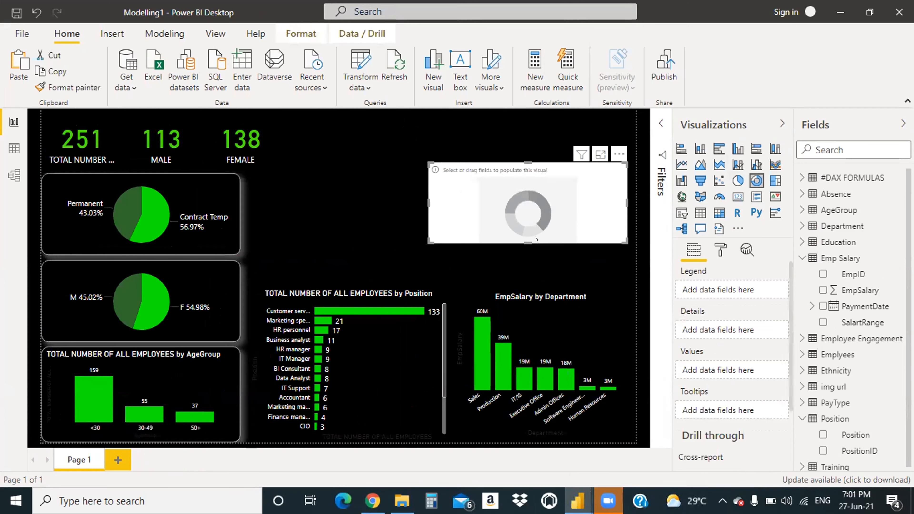
left_click_drag(526, 239, 526, 274)
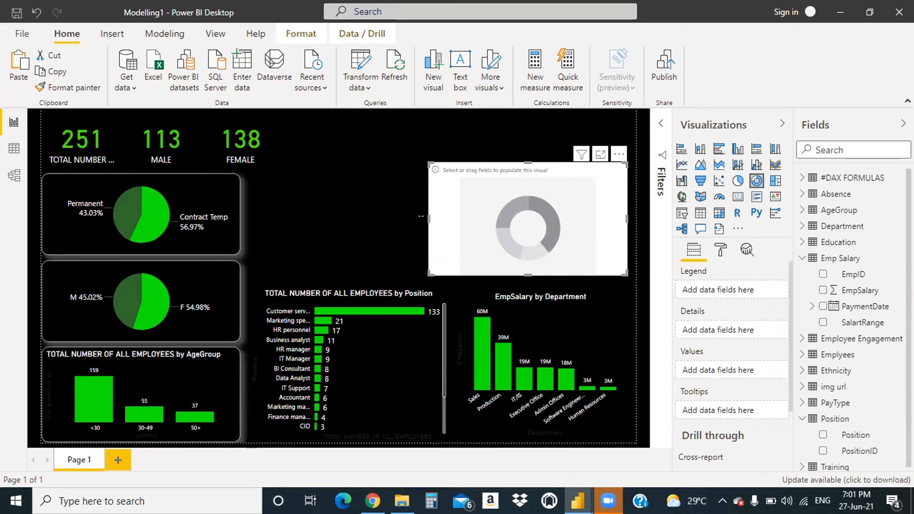
left_click_drag(428, 218, 448, 218)
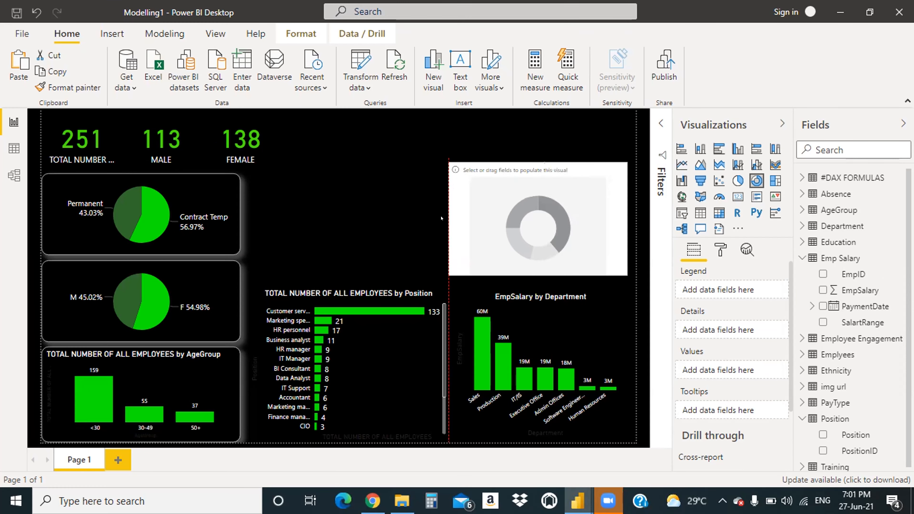
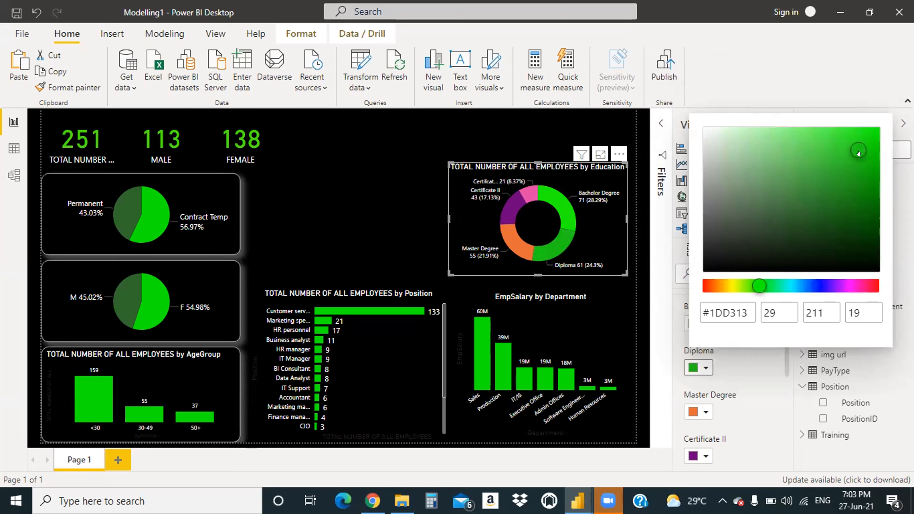
Step: Color the education donut's Diploma slice green #26C81D and its Master Degree slice dark green #227A05
left_click_drag(858, 150, 848, 156)
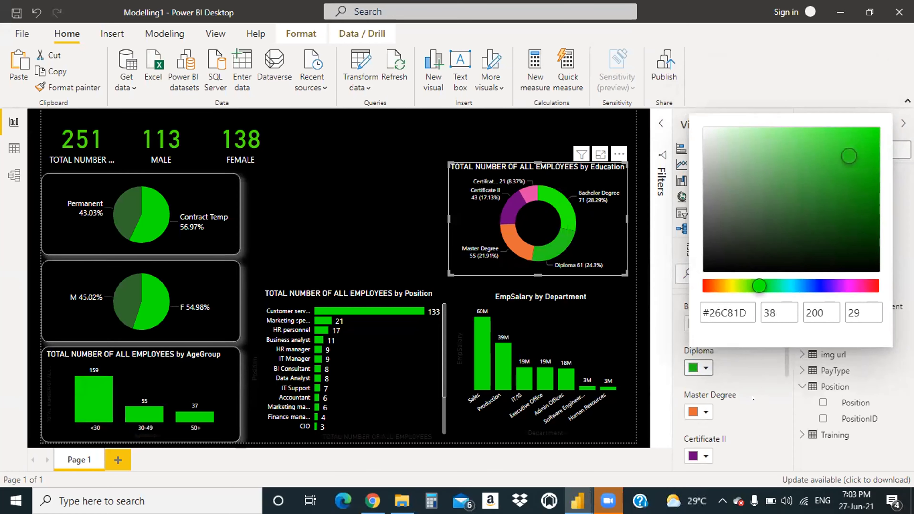
left_click(771, 441)
left_click(706, 412)
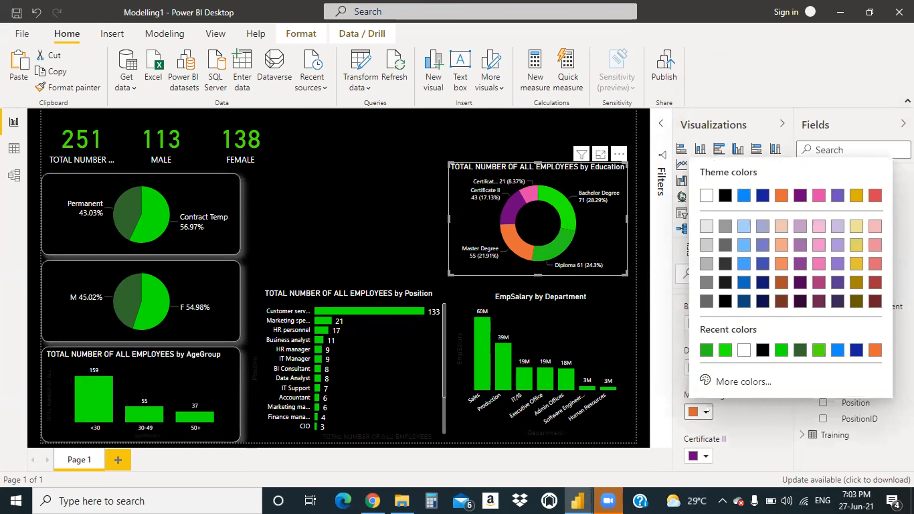
left_click(723, 381)
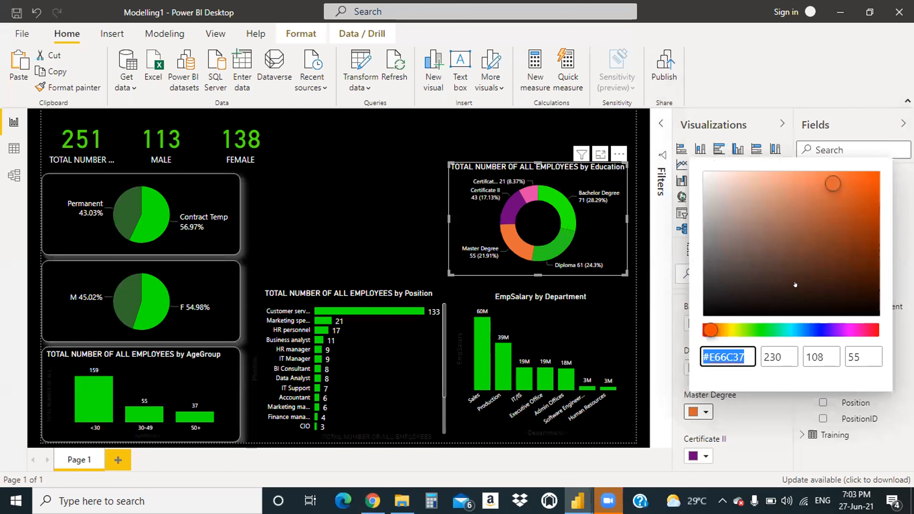
left_click(753, 330)
mouse_move(827, 184)
left_mouse_down()
mouse_move(832, 216)
mouse_move(847, 221)
mouse_move(797, 242)
mouse_move(784, 228)
left_mouse_up()
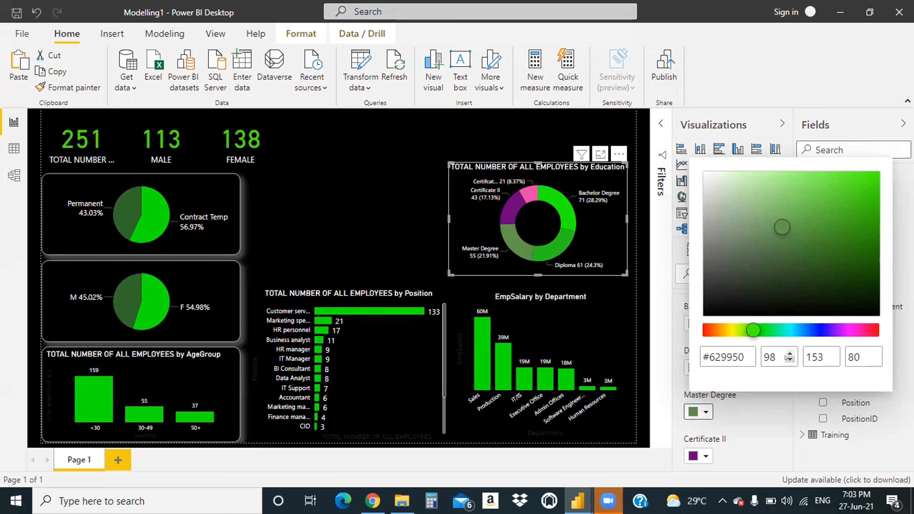
mouse_move(773, 228)
left_mouse_down()
mouse_move(826, 217)
mouse_move(820, 235)
mouse_move(882, 228)
mouse_move(889, 240)
mouse_move(844, 240)
mouse_move(868, 242)
left_mouse_up()
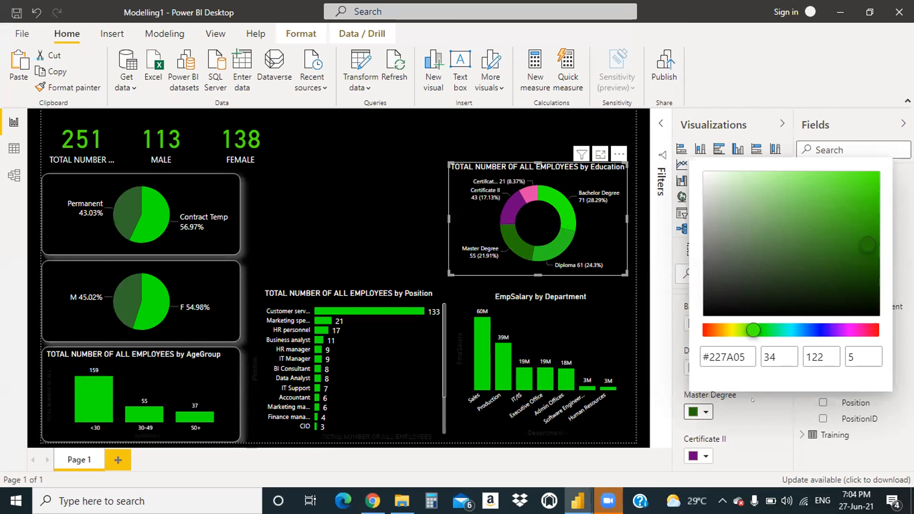
left_click(762, 411)
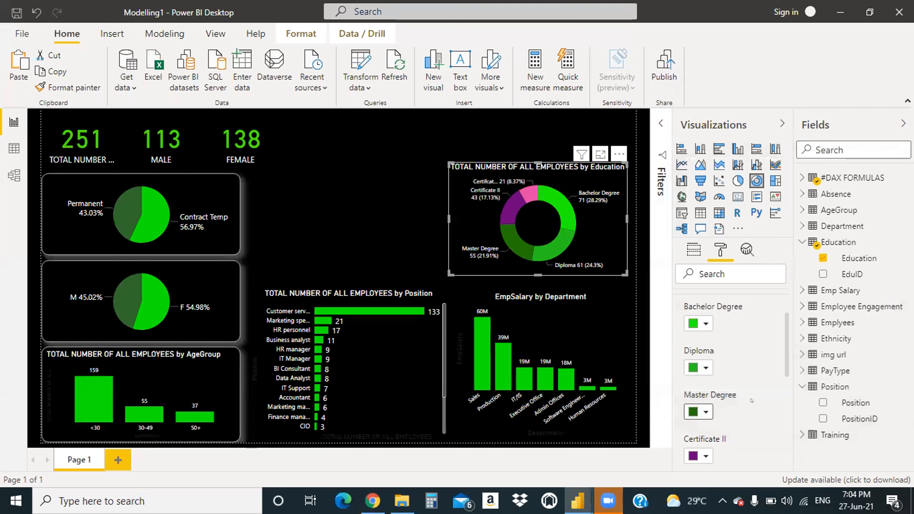
Step: Set the Certificate II slice of the education donut chart to muted dark green #3D6036
scroll(751, 400, "down", 3)
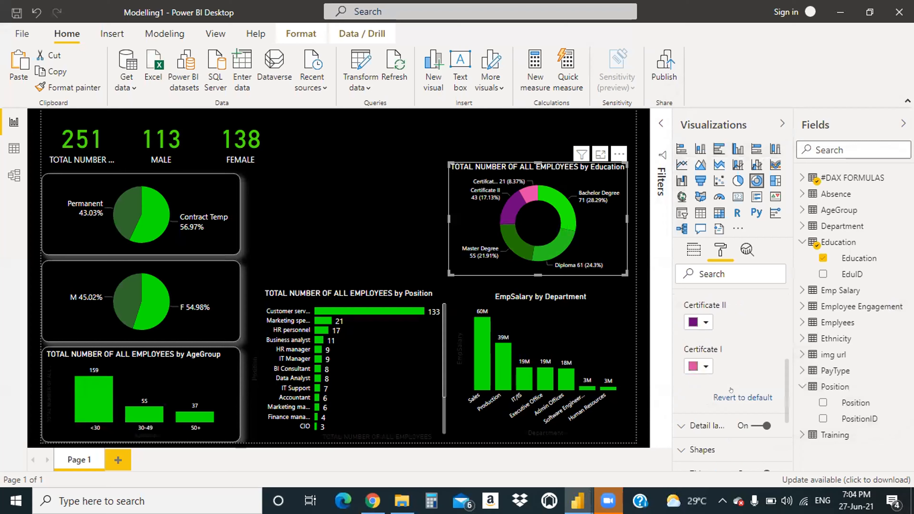
scroll(740, 324, "up", 2)
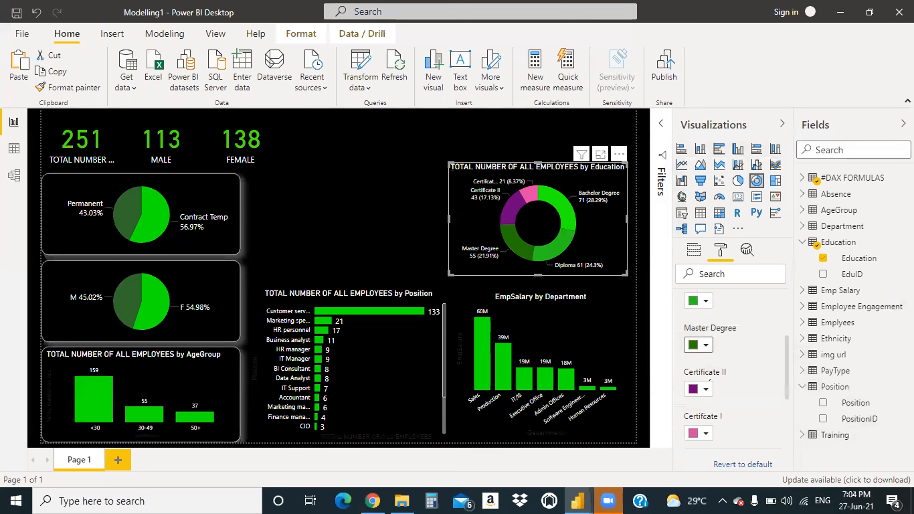
left_click(698, 388)
left_click(721, 356)
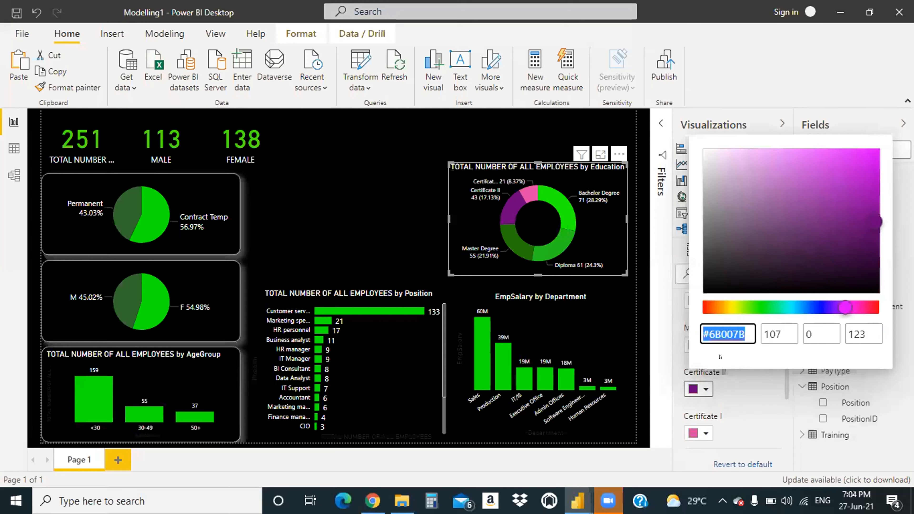
left_click(754, 306)
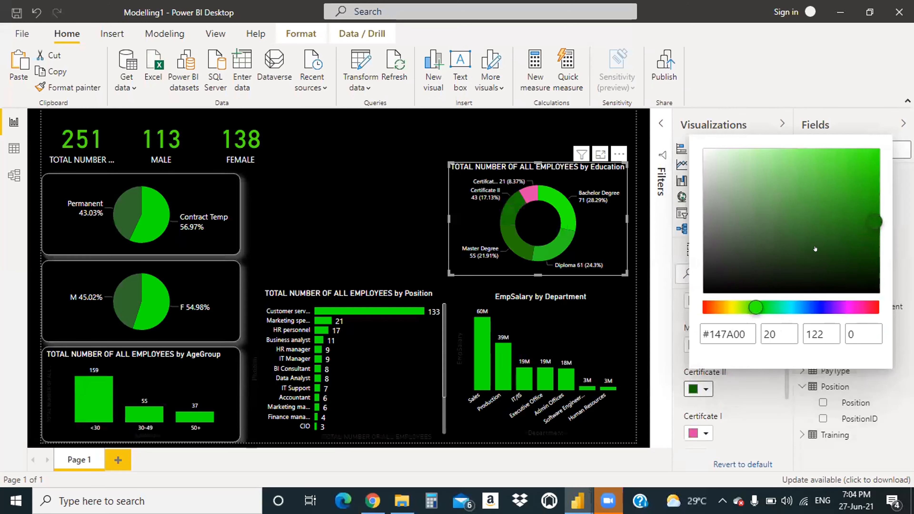
mouse_move(871, 218)
left_mouse_down()
mouse_move(814, 220)
mouse_move(741, 164)
mouse_move(737, 195)
mouse_move(771, 221)
mouse_move(773, 239)
left_mouse_up()
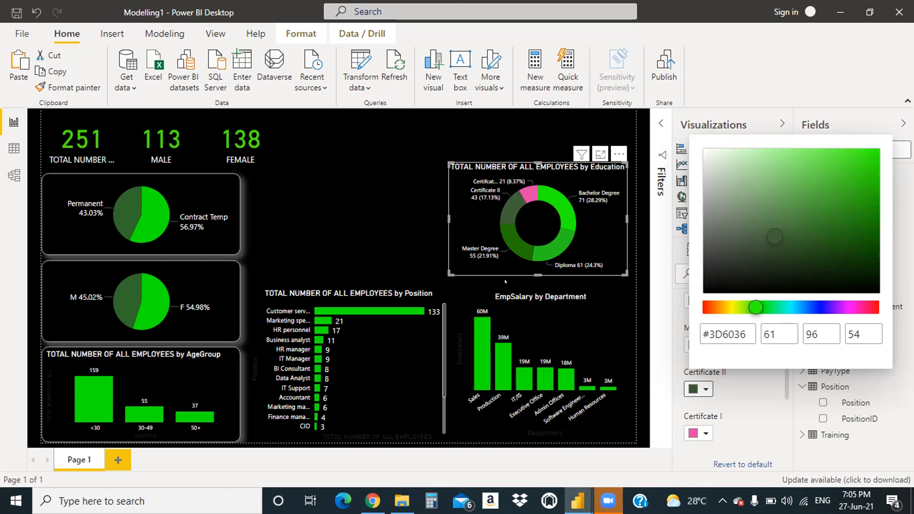
Step: Enlarge the education donut chart in focus mode and set its Certifcate I slice to light green #8DF780
left_click(592, 154)
left_click(593, 154)
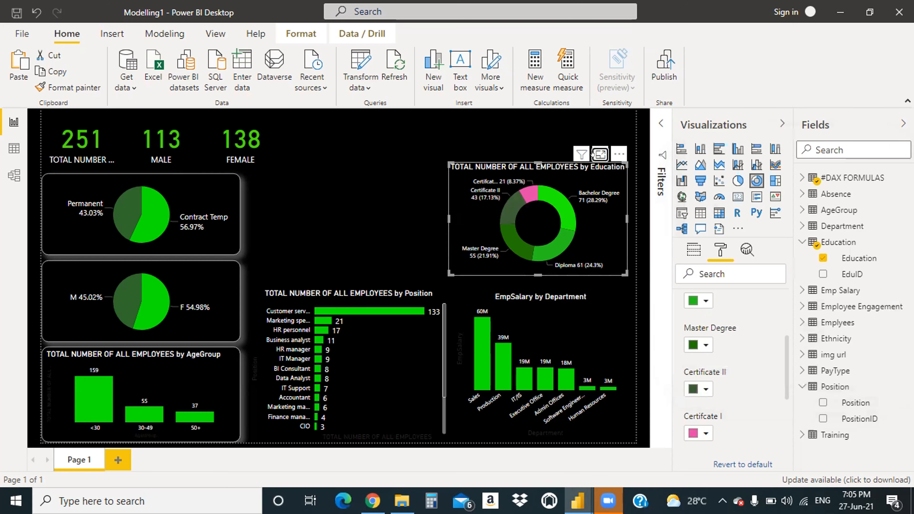
left_click(592, 154)
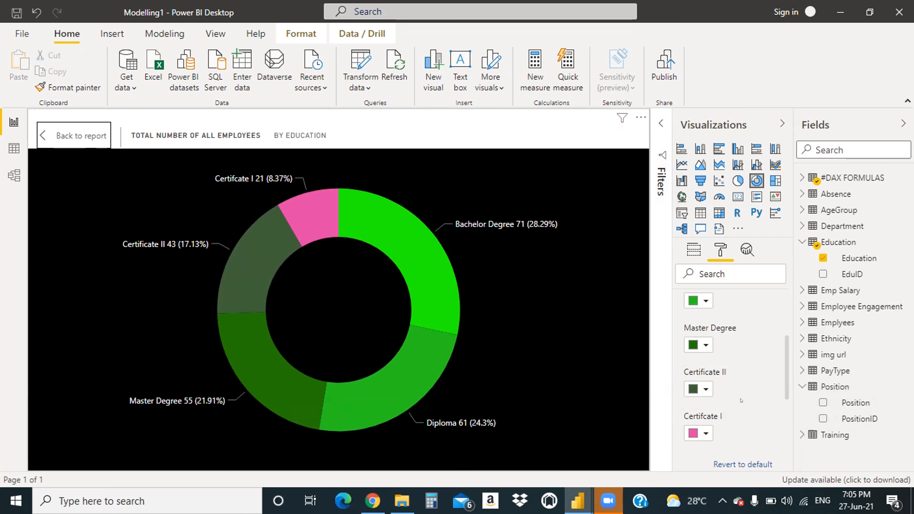
scroll(763, 411, "down", 2)
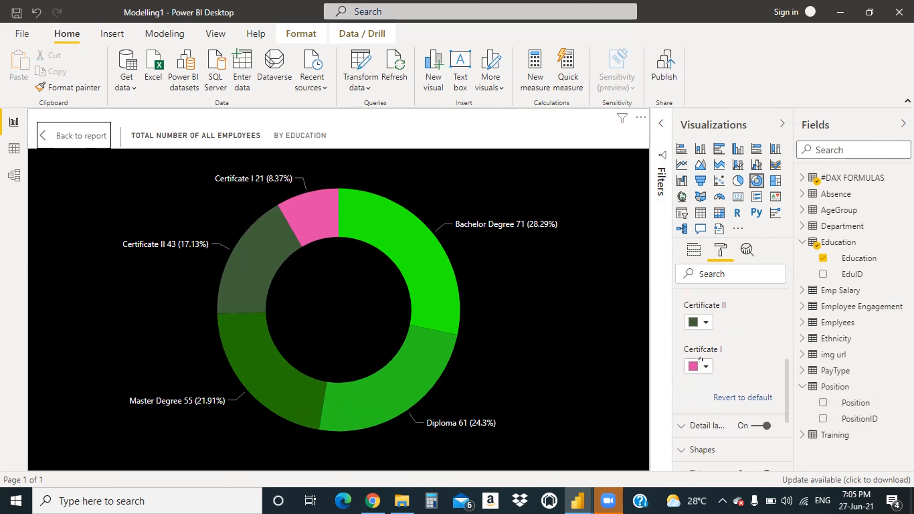
left_click(699, 366)
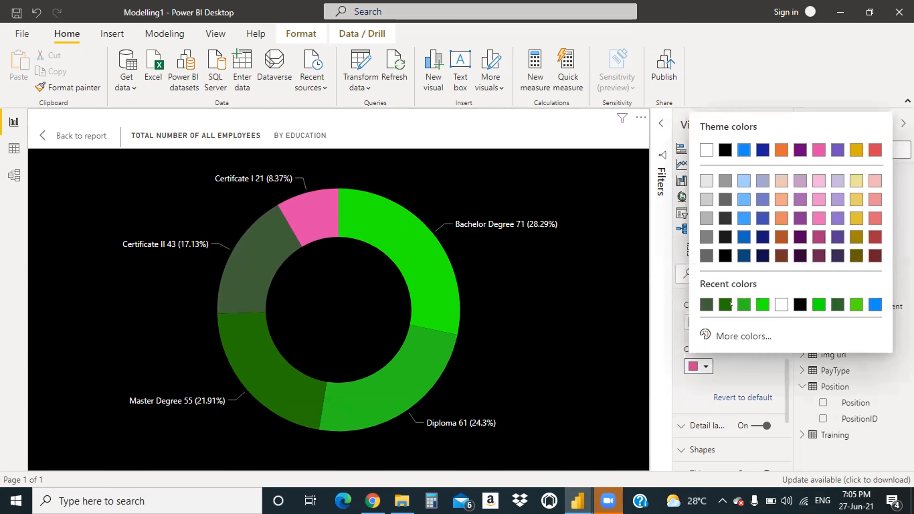
left_click(732, 336)
left_click(757, 285)
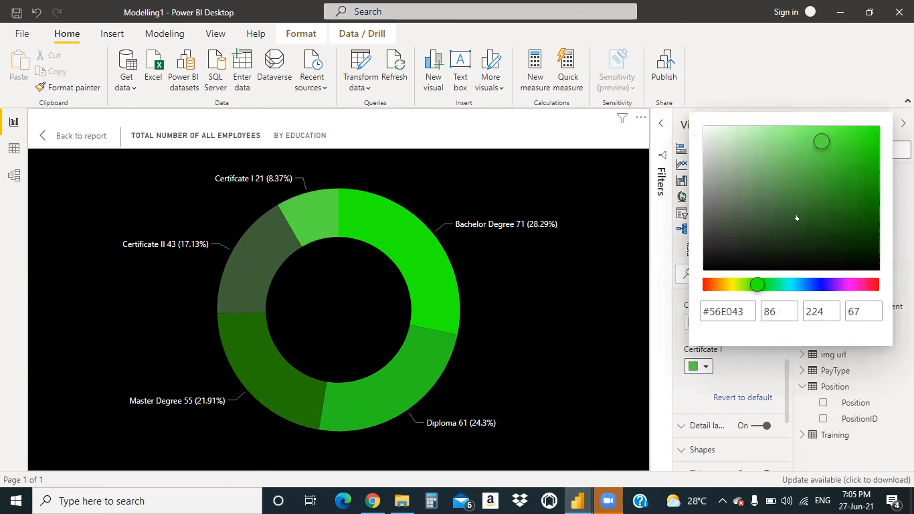
left_click_drag(807, 135, 784, 130)
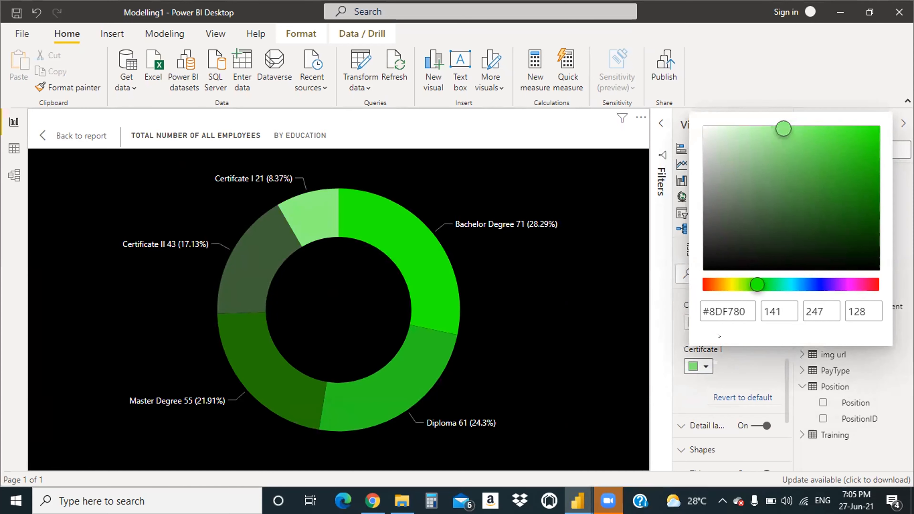
left_click(64, 134)
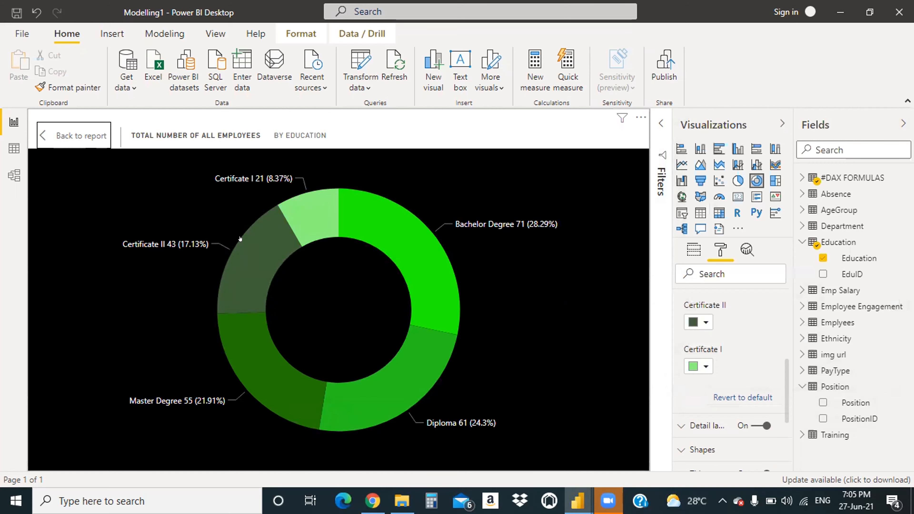
Step: Inspect the education donut chart in focus mode, return to the report page and deselect the chart
key("Return")
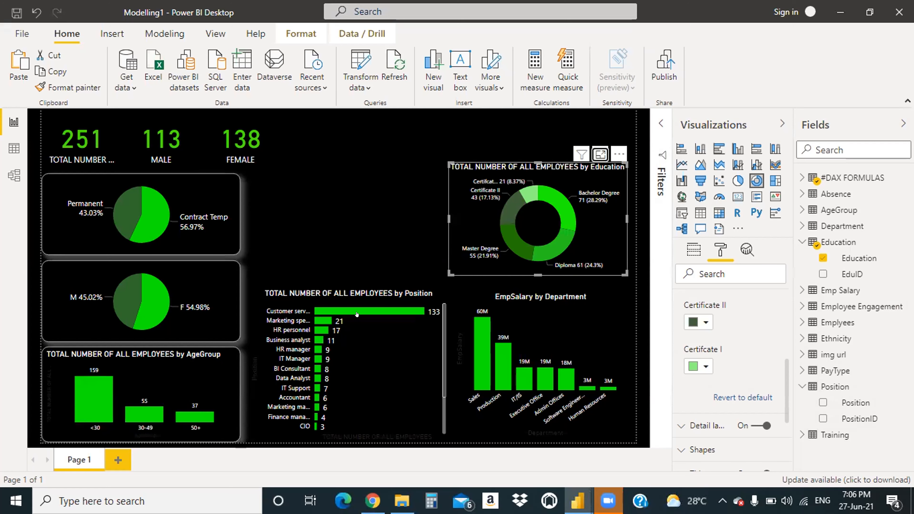
key("Return")
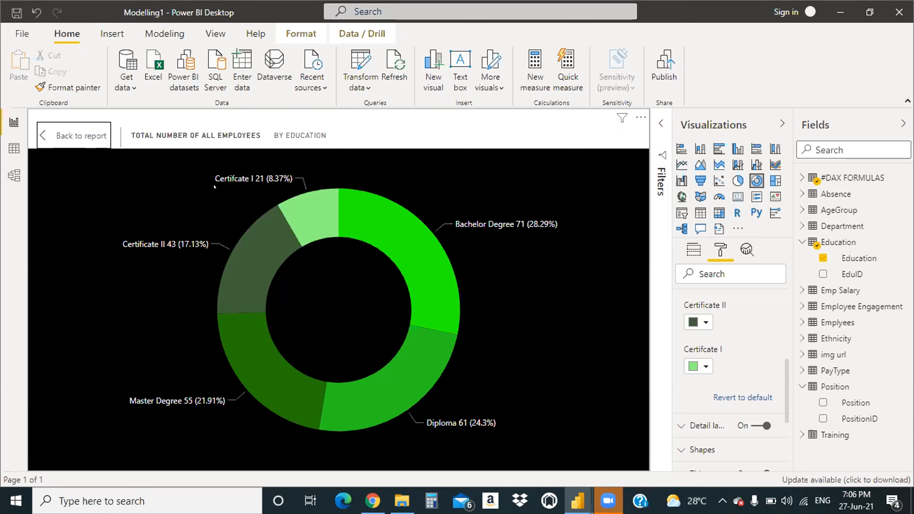
key("Escape")
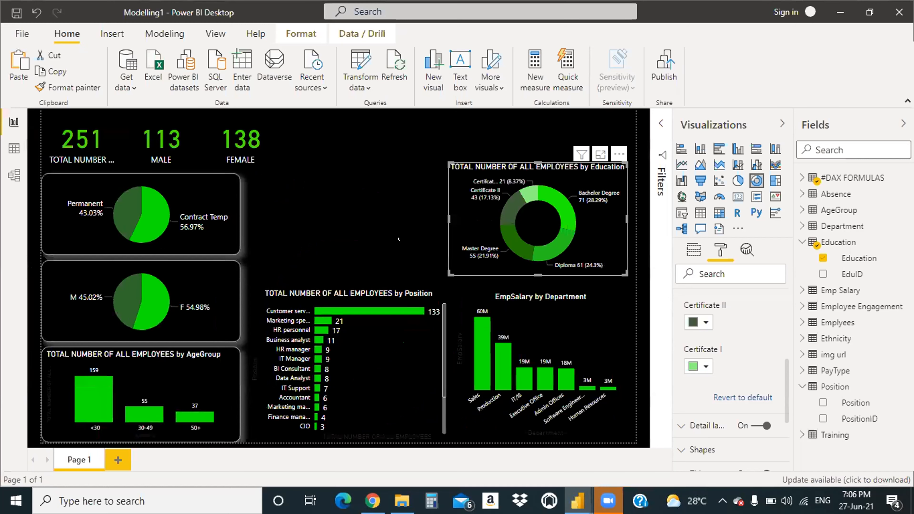
left_click(343, 219)
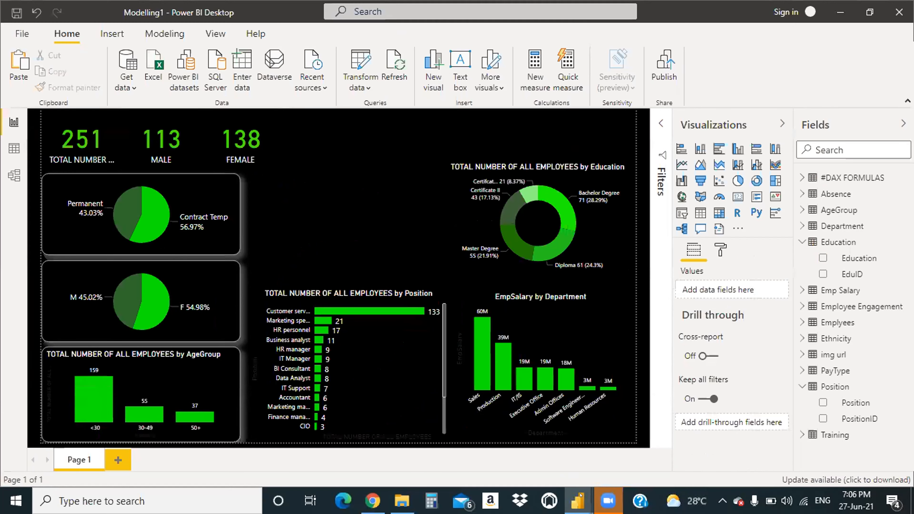
Step: Review the reference dashboard in the Modelling1 - Copy file, and return to the Modelling1 report
mouse_move(577, 501)
left_click(613, 454)
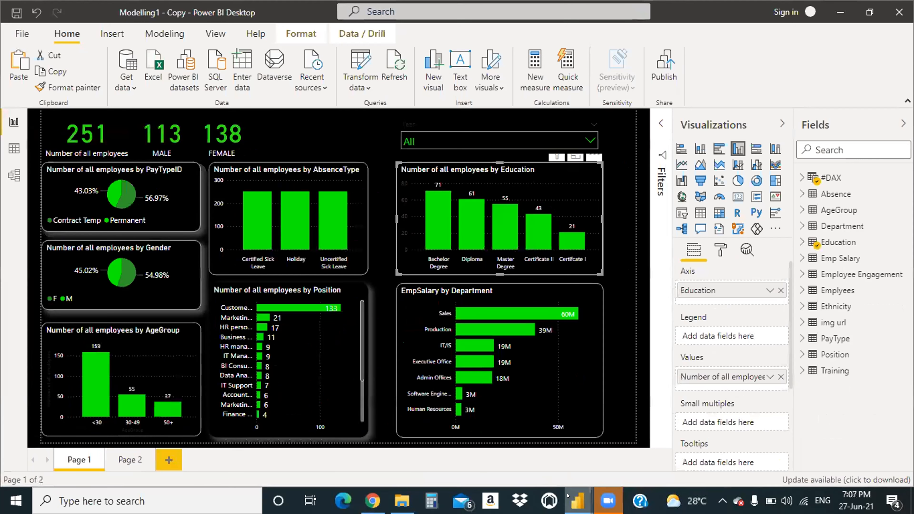
mouse_move(576, 500)
left_click(504, 429)
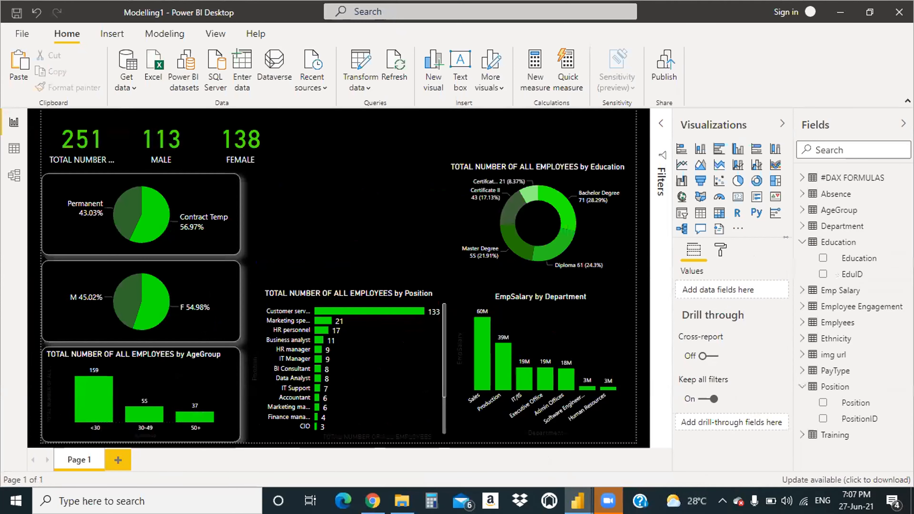
Step: Insert an empty table visual above the employees by position chart, narrow it and extend it down to just above that chart
left_click(797, 241)
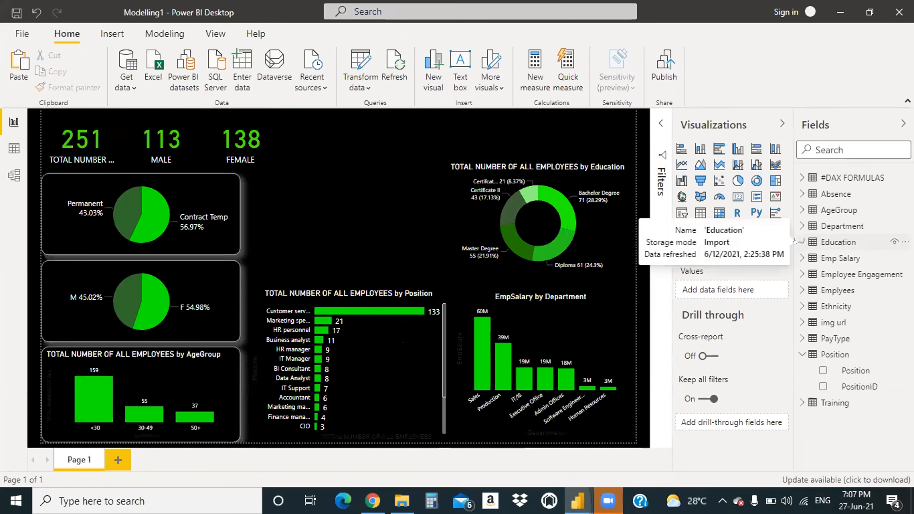
left_click(795, 306)
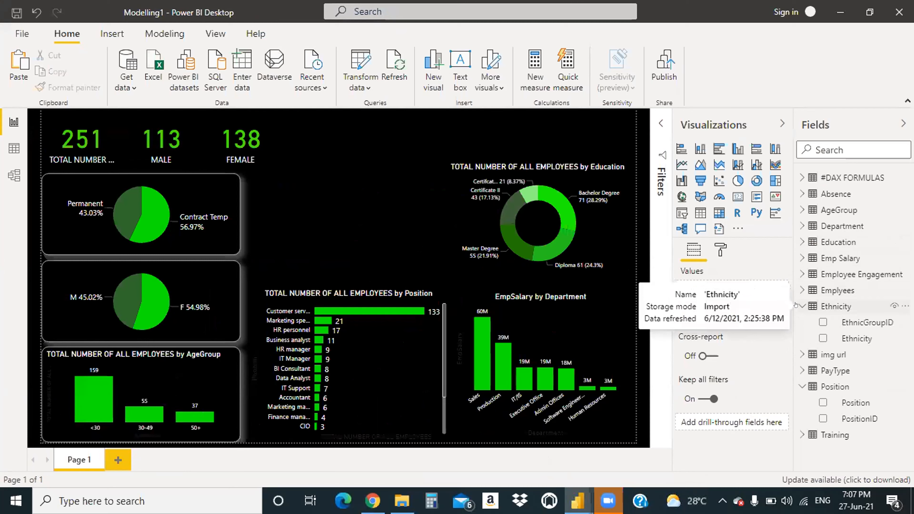
left_click(796, 305)
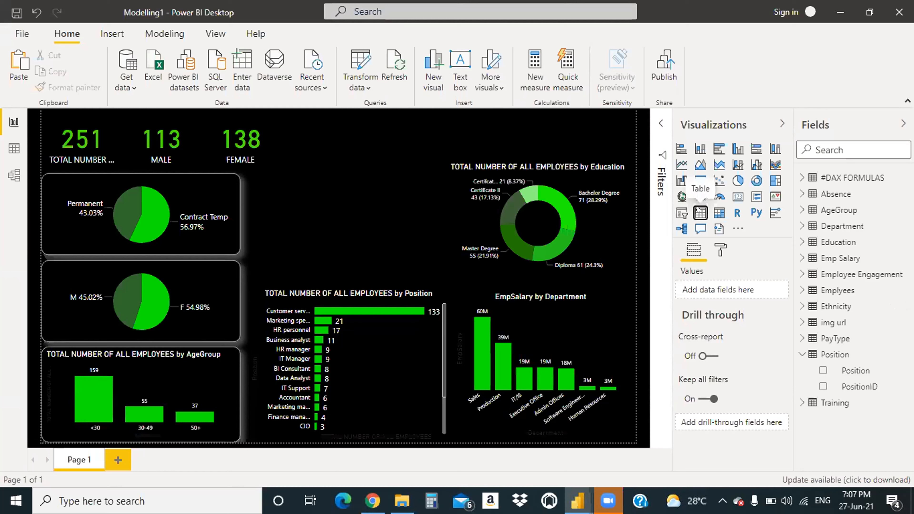
left_click_drag(367, 231, 345, 229)
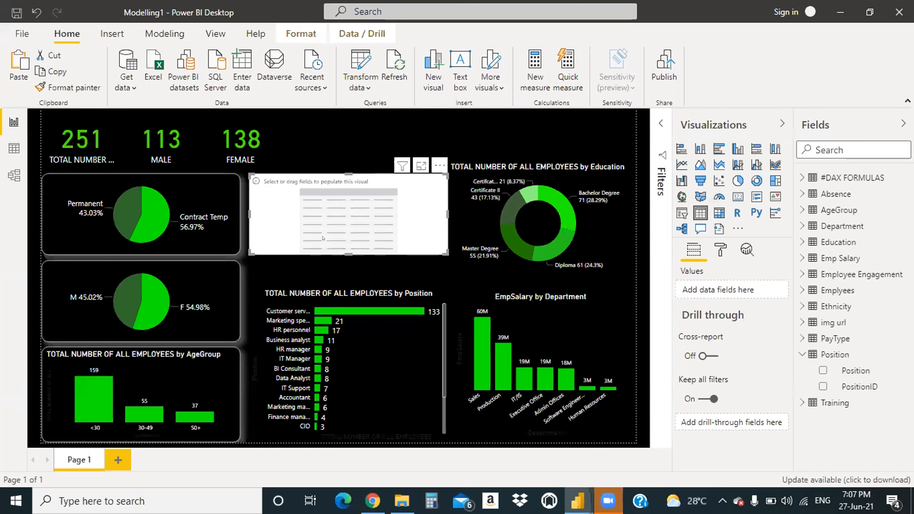
mouse_move(442, 208)
left_mouse_down()
mouse_move(421, 207)
mouse_move(432, 206)
left_mouse_up()
mouse_move(345, 173)
left_mouse_down()
mouse_move(344, 161)
mouse_move(345, 173)
left_mouse_up()
left_click_drag(345, 255, 345, 278)
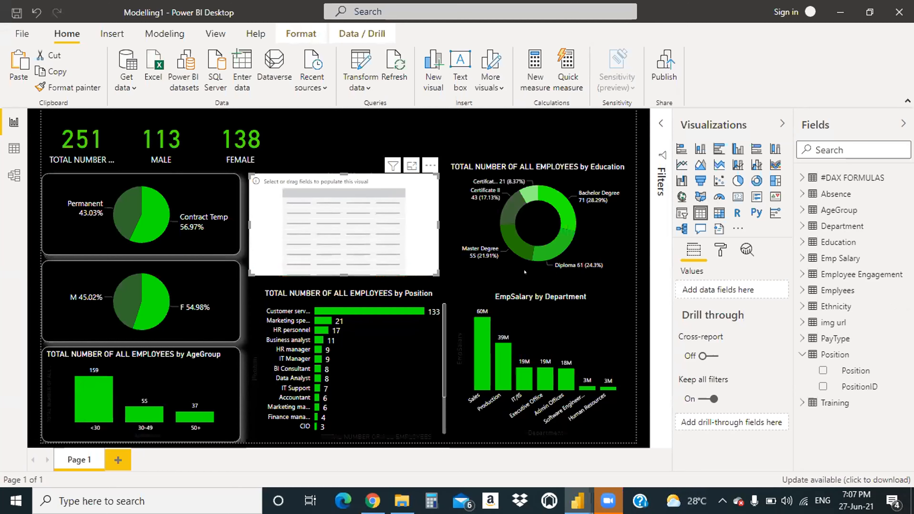
Step: Examine in the model view how the Emplyees and Ethnicity tables relate through EthnicGroupID, and return to the report
left_click(14, 175)
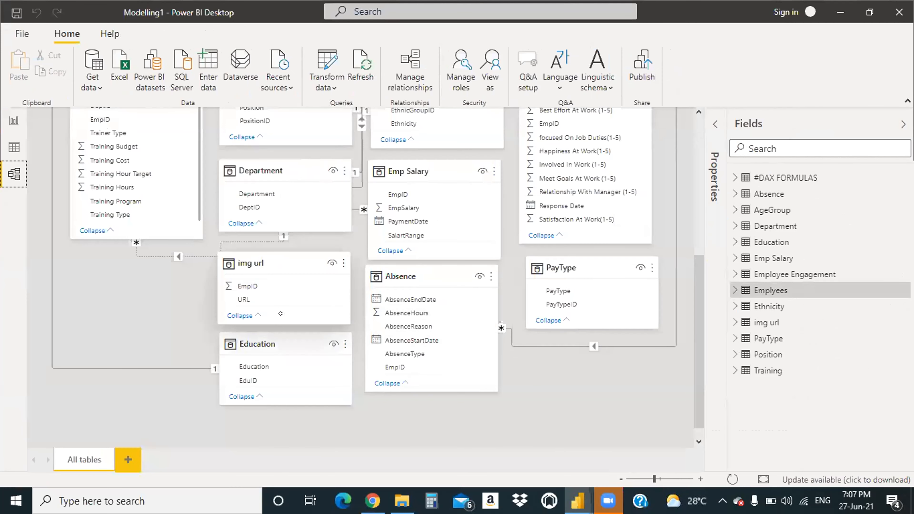
scroll(397, 248, "up", 2)
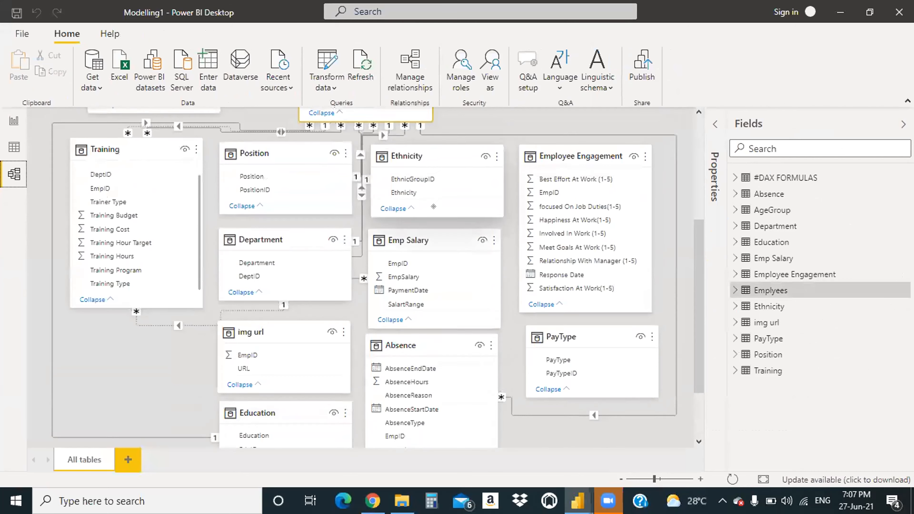
scroll(414, 245, "up", 2)
scroll(430, 241, "up", 2)
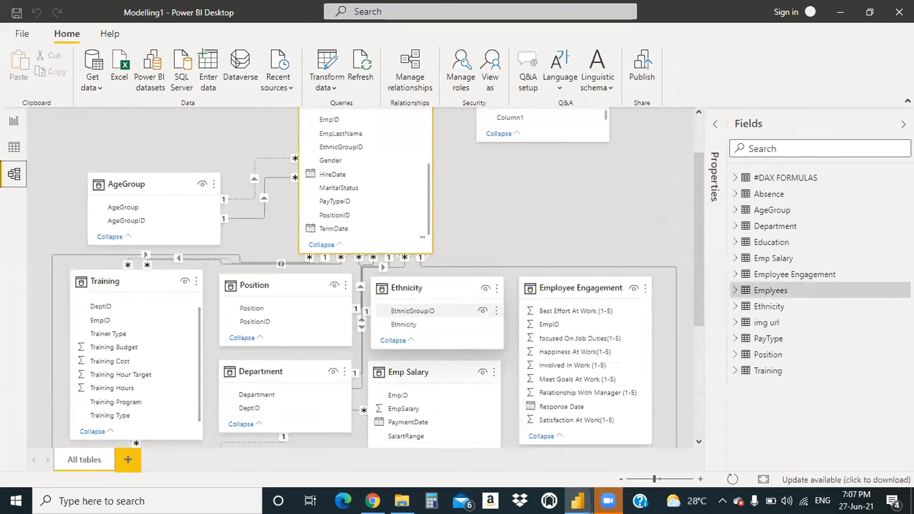
scroll(387, 219, "up", 2)
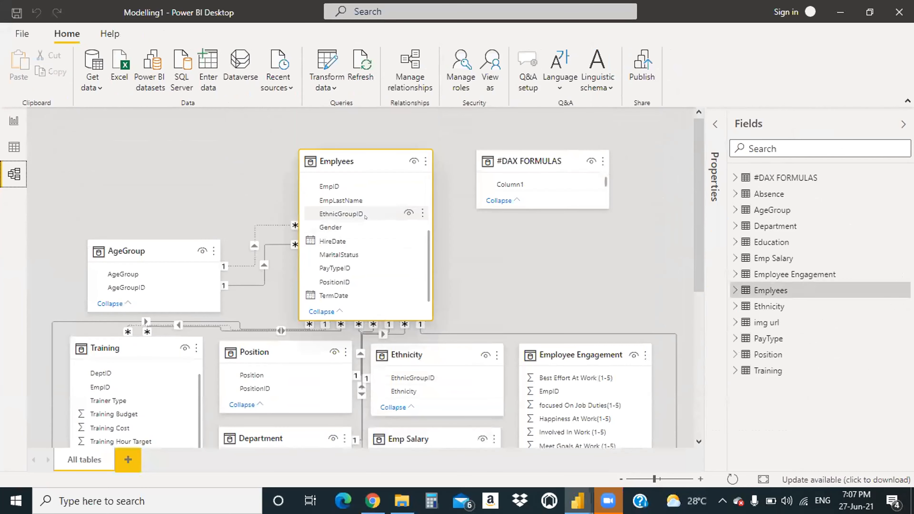
left_click(417, 379)
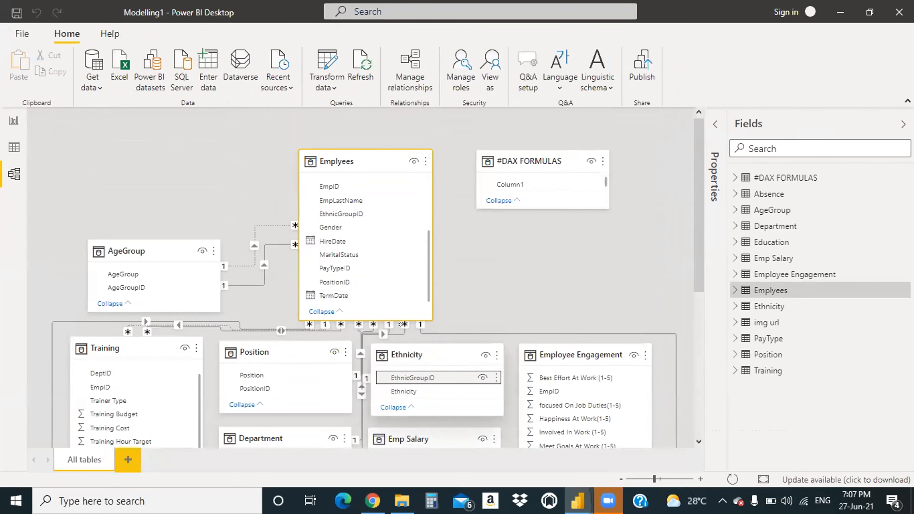
left_click_drag(341, 213, 419, 378)
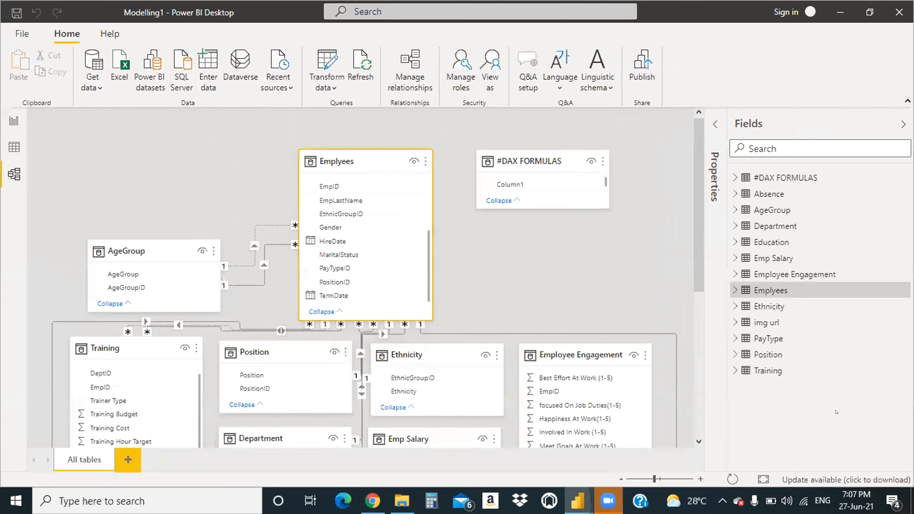
left_click(579, 271)
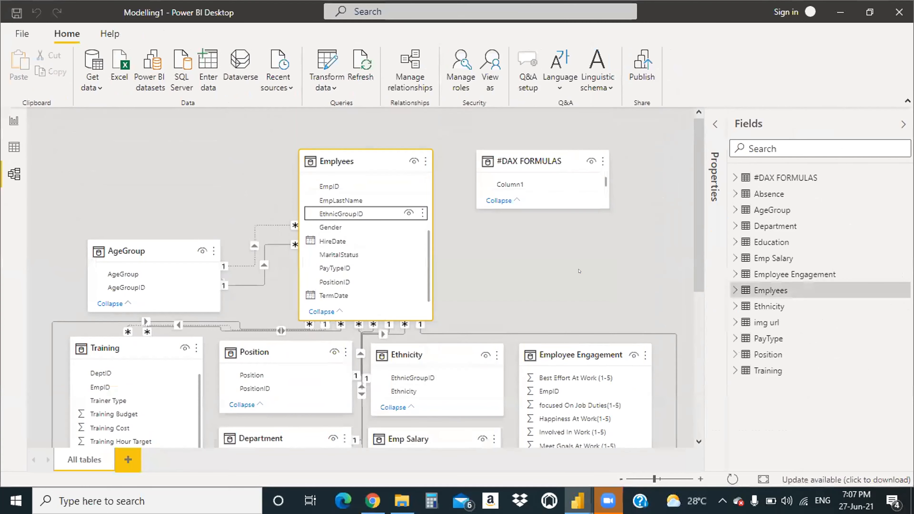
left_click(14, 121)
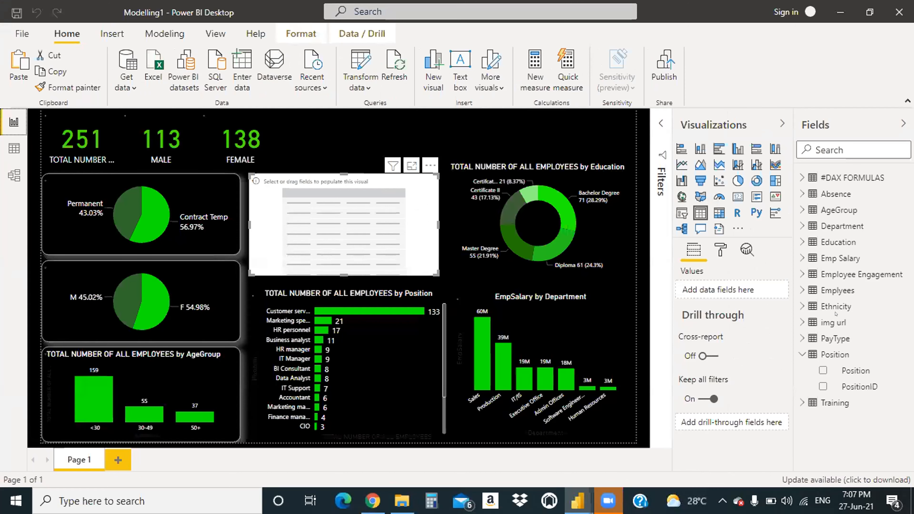
Step: Add the Ethnicity field from the Ethnicity table to the empty table visual
left_click(801, 354)
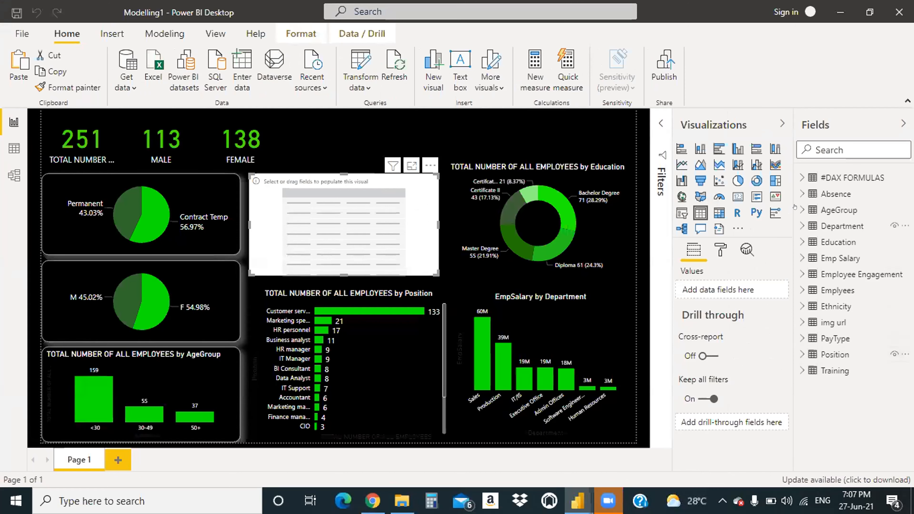
left_click(801, 177)
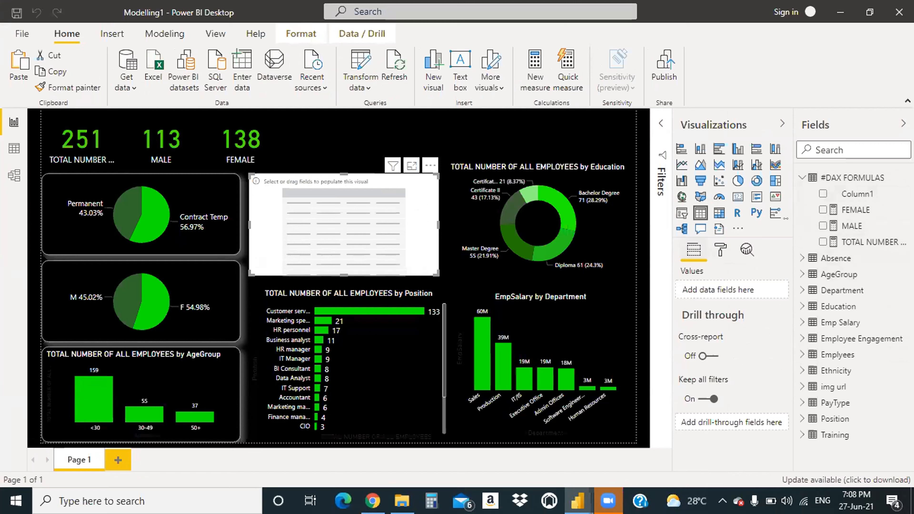
left_click(801, 177)
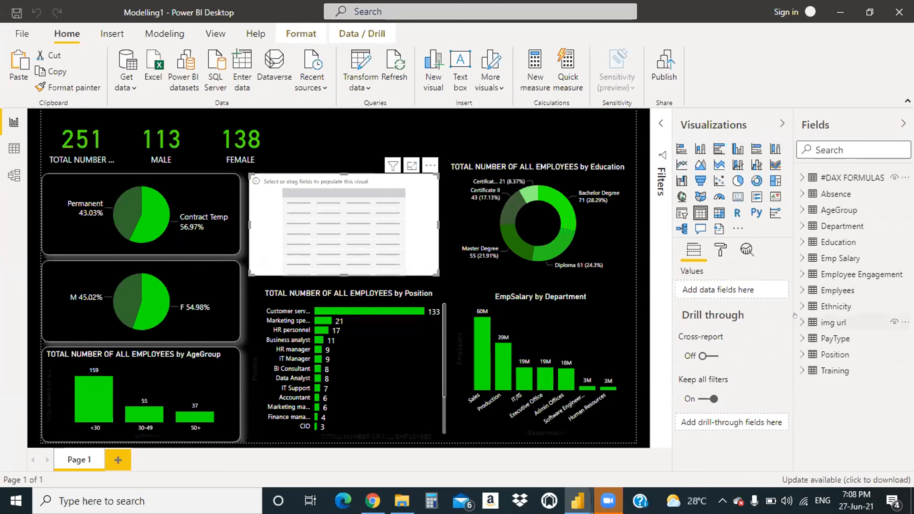
left_click(800, 306)
left_click_drag(859, 336, 450, 229)
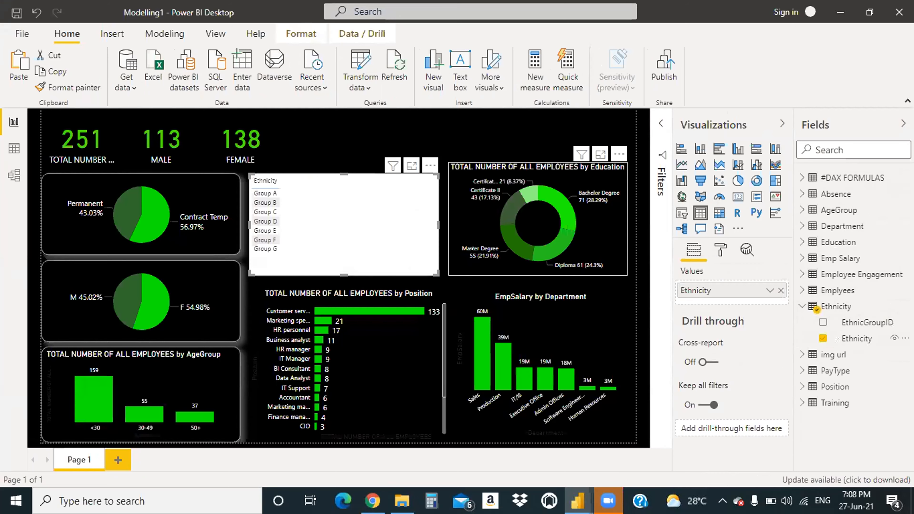
mouse_move(471, 248)
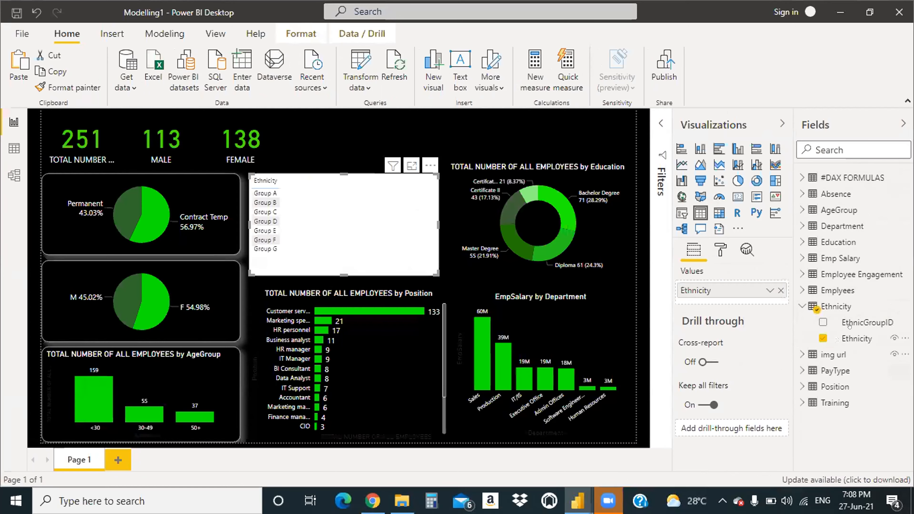
Step: View the Ethnicity table's records in the data view, and return to the report
left_click(14, 146)
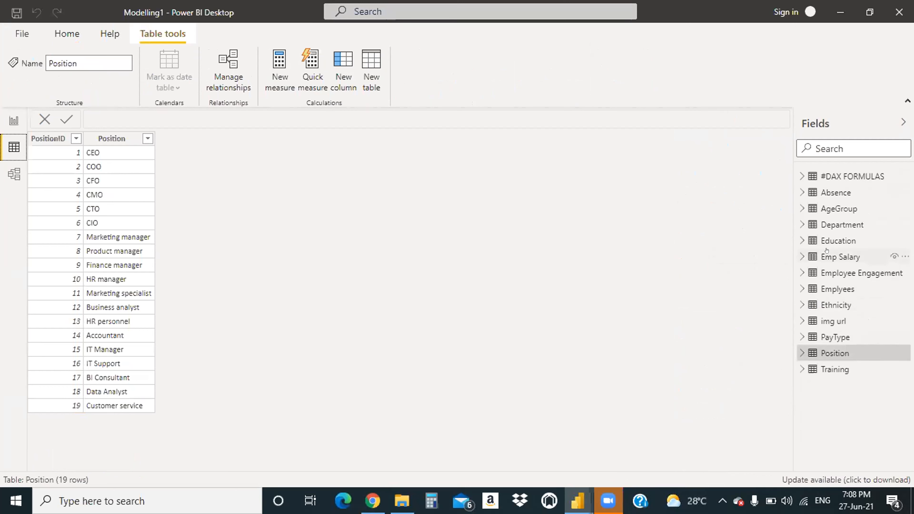
left_click(828, 304)
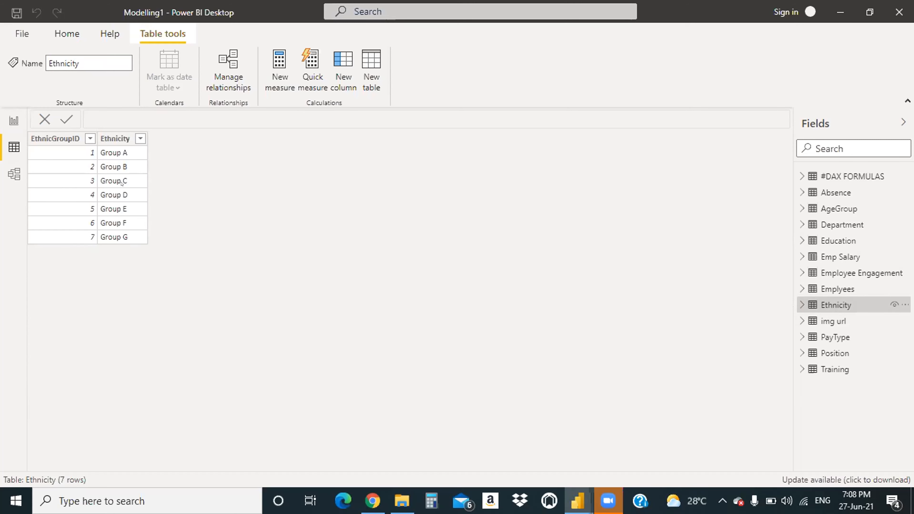
left_click(5, 121)
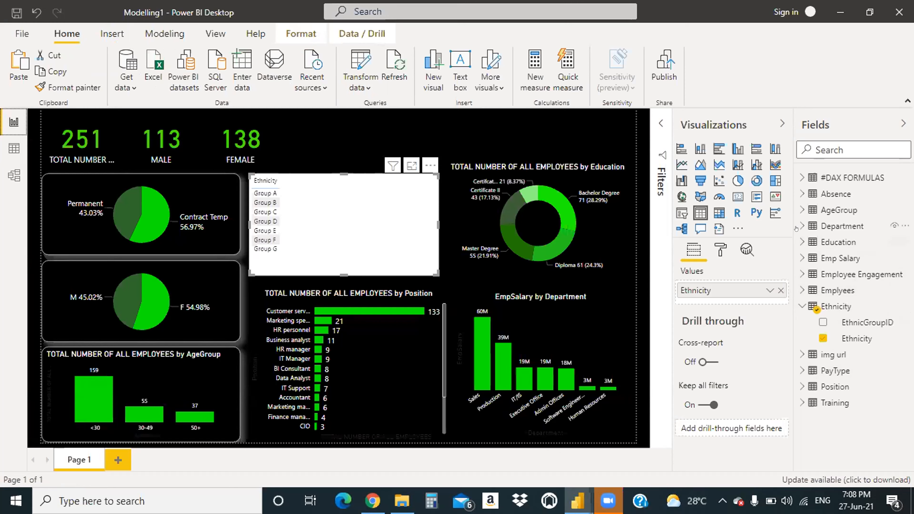
Step: Add the TOTAL NUMBER OF ALL EMPLOYEES measure from #DAX FORMULAS to the ethnicity table visual
left_click(801, 306)
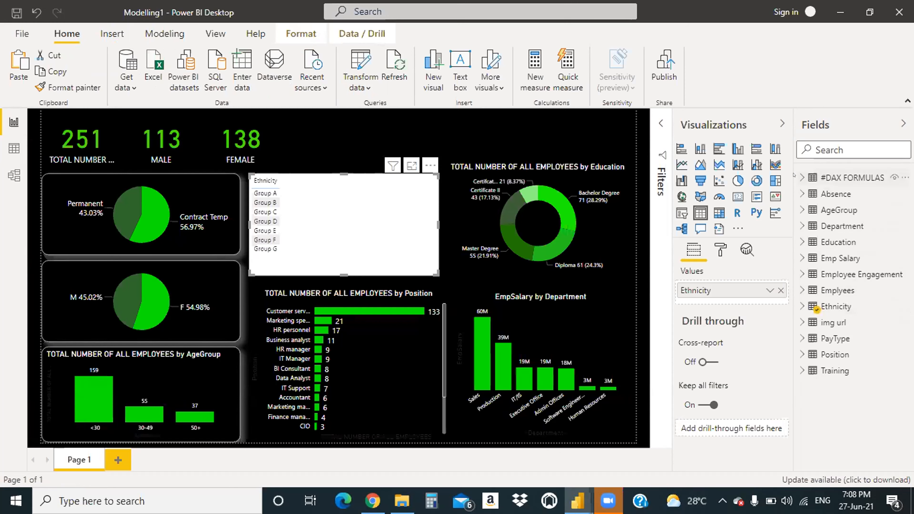
left_click(802, 177)
left_click_drag(861, 241, 316, 221)
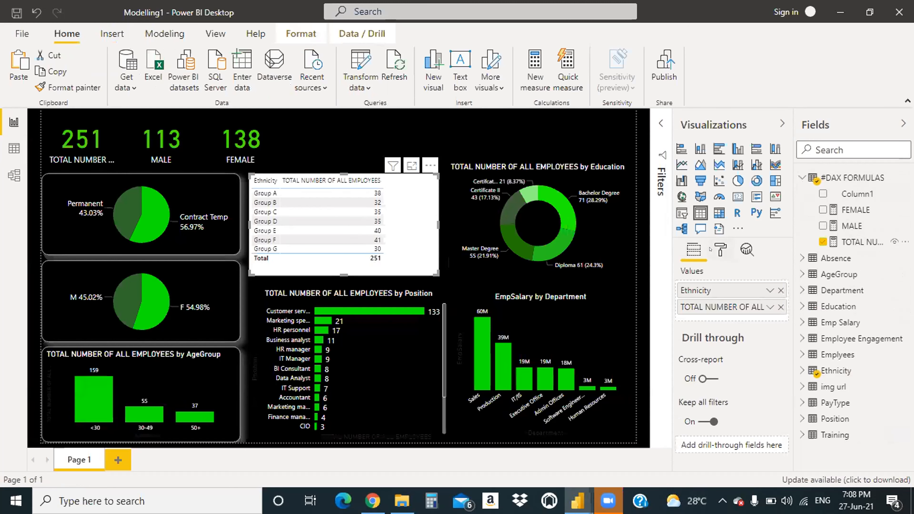
Step: Turn on conditional-formatting data bars for the TOTAL NUMBER OF ALL EMPLOYEES column of the ethnicity table
left_click(719, 249)
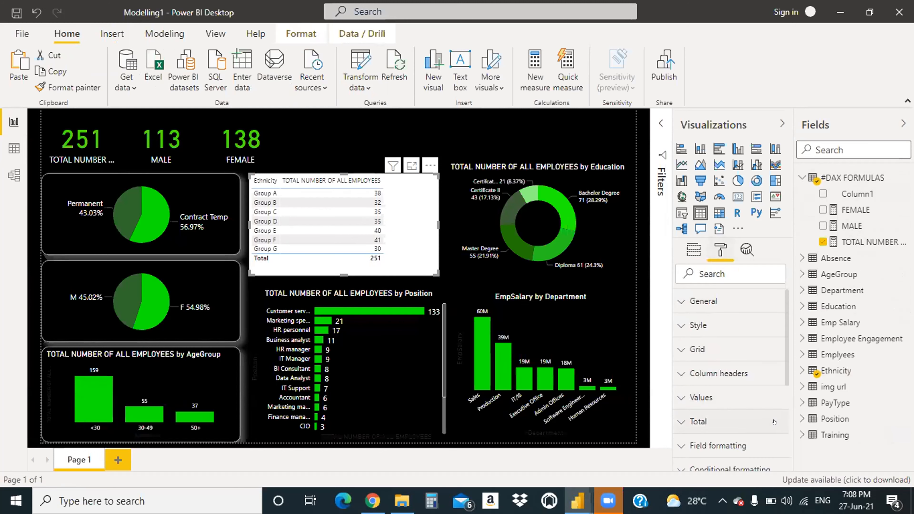
scroll(691, 360, "down", 4)
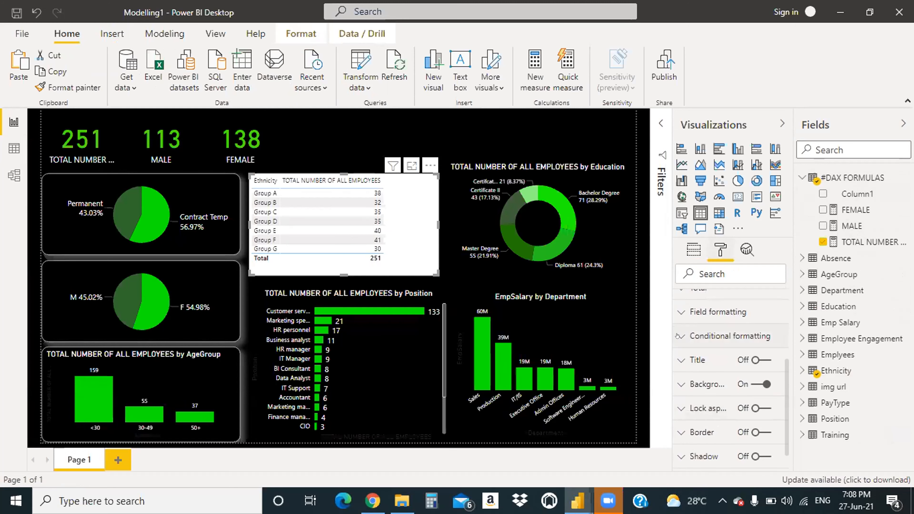
scroll(687, 337, "up", 2)
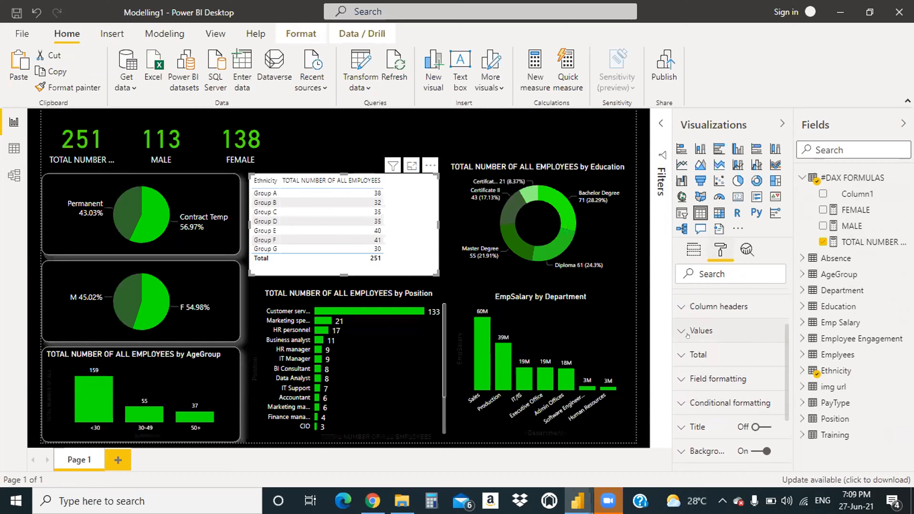
scroll(687, 335, "up", 2)
scroll(687, 335, "down", 2)
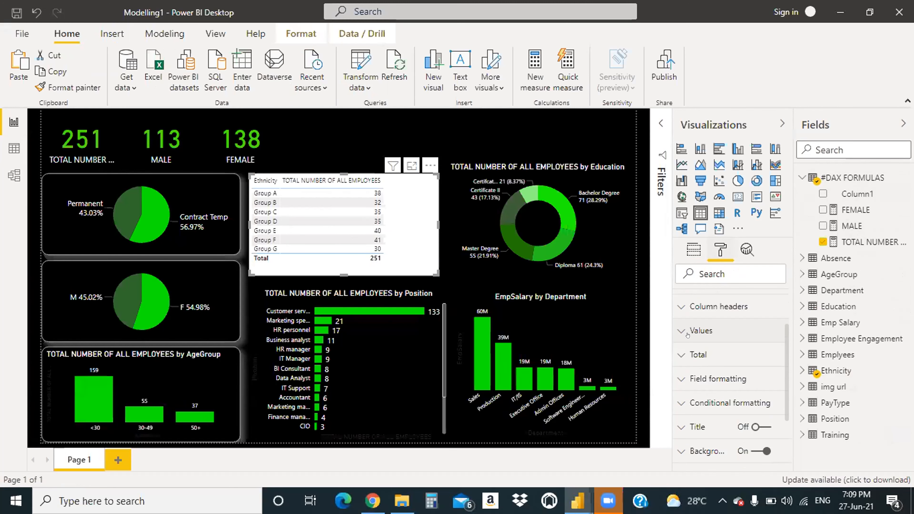
scroll(687, 336, "down", 2)
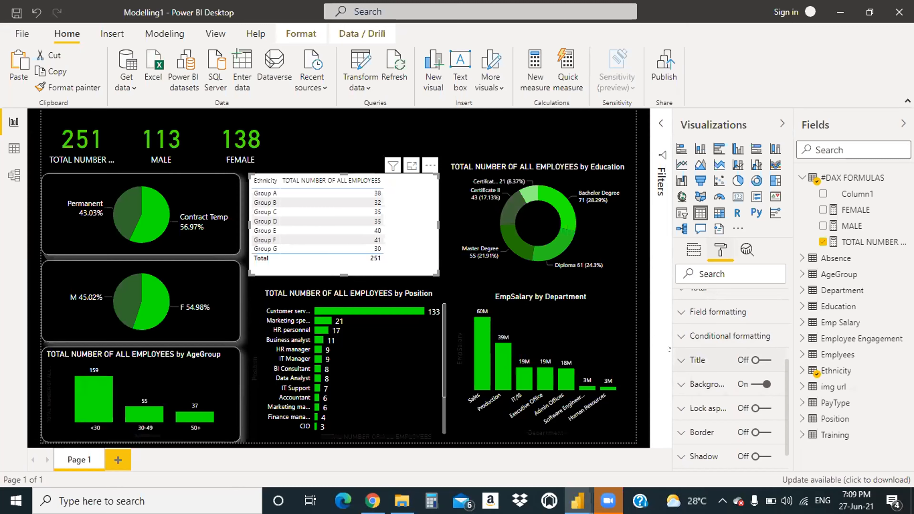
left_click(716, 336)
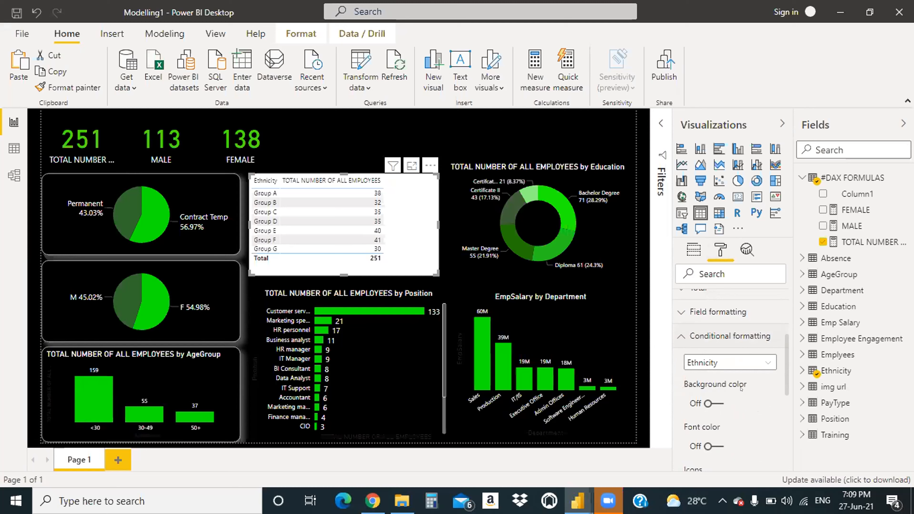
left_click(753, 363)
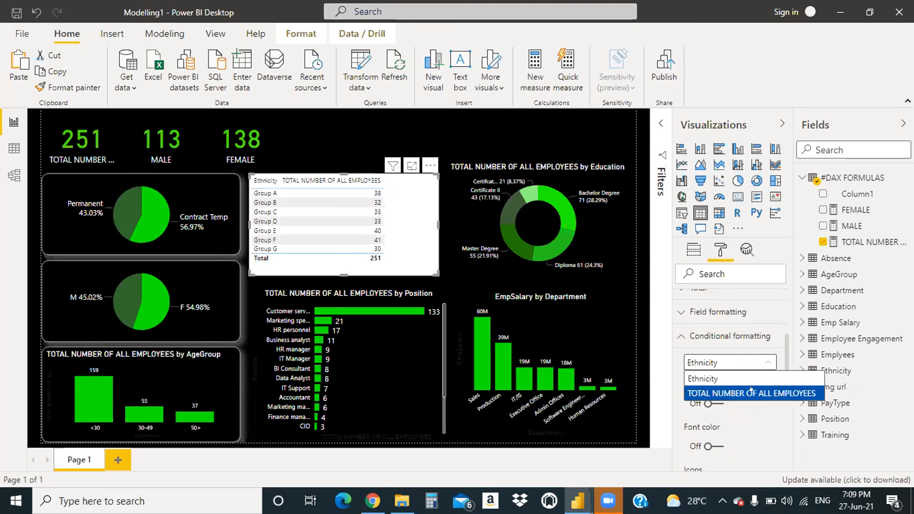
left_click(733, 391)
left_click(709, 403)
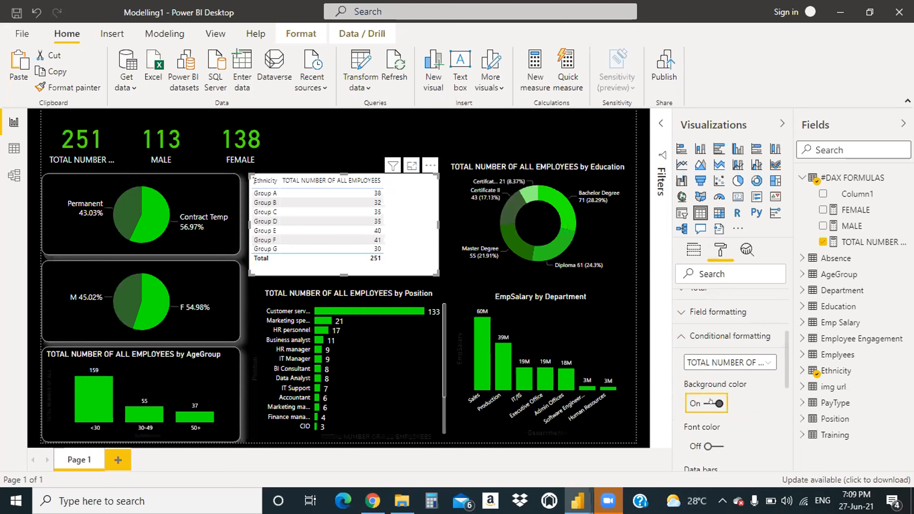
left_click(698, 402)
scroll(737, 391, "down", 4)
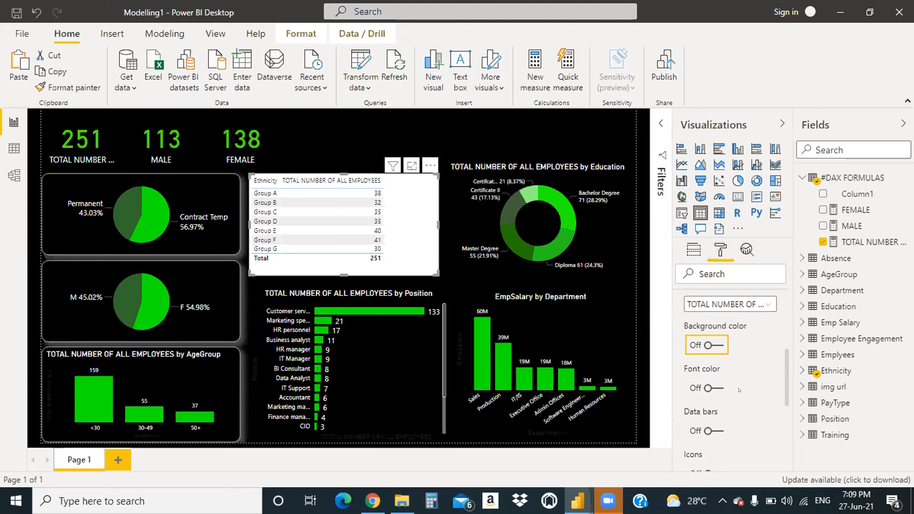
left_click(709, 355)
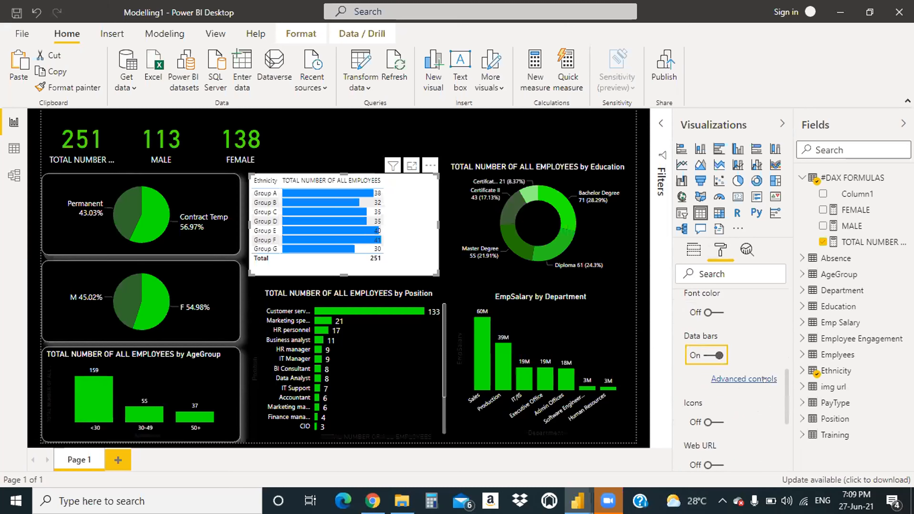
Step: Look through the ethnicity table's conditional formatting and field formatting options
scroll(741, 371, "down", 3)
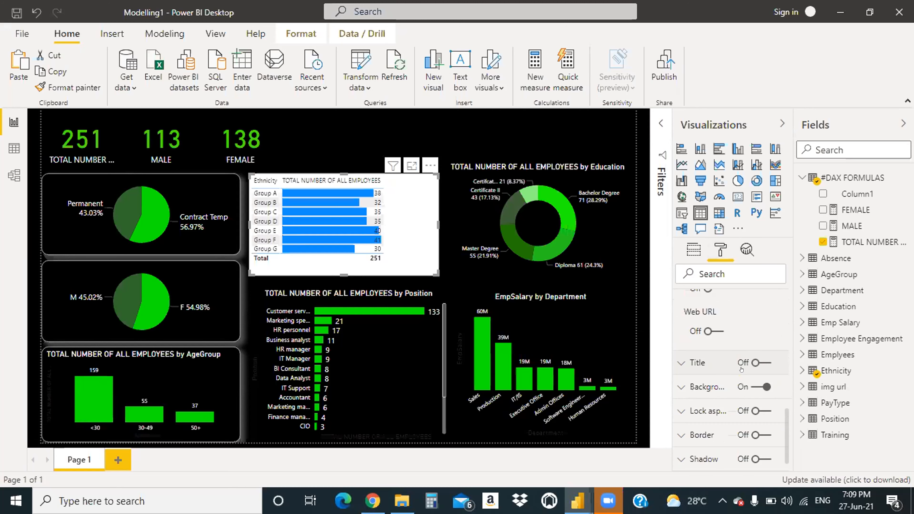
scroll(741, 369, "up", 8)
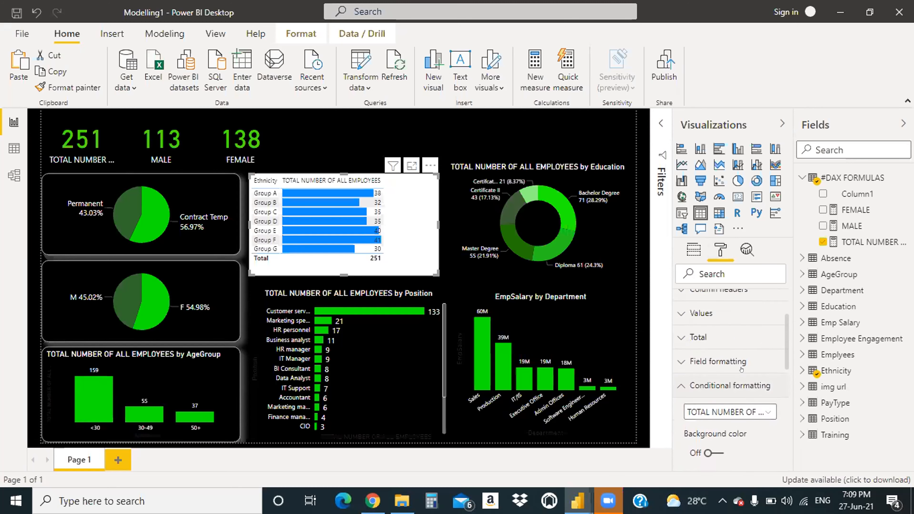
scroll(741, 369, "down", 2)
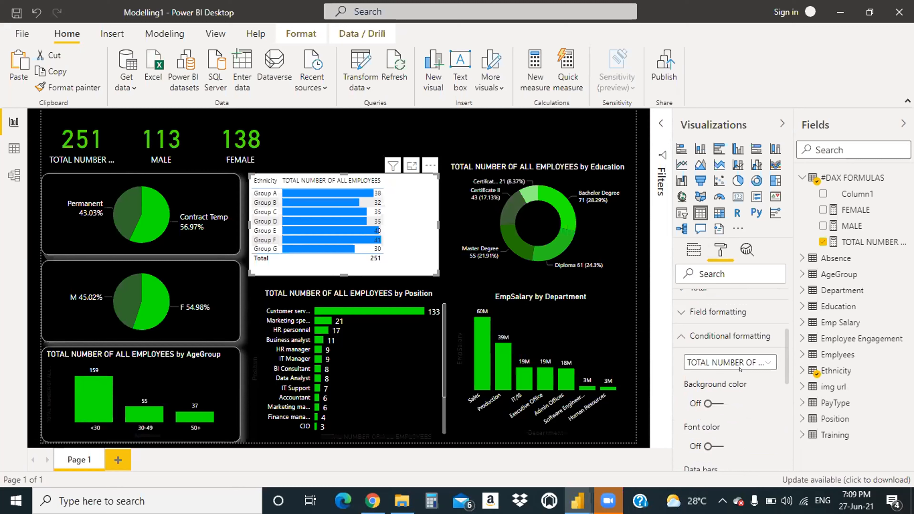
scroll(740, 369, "down", 2)
scroll(740, 377, "up", 4)
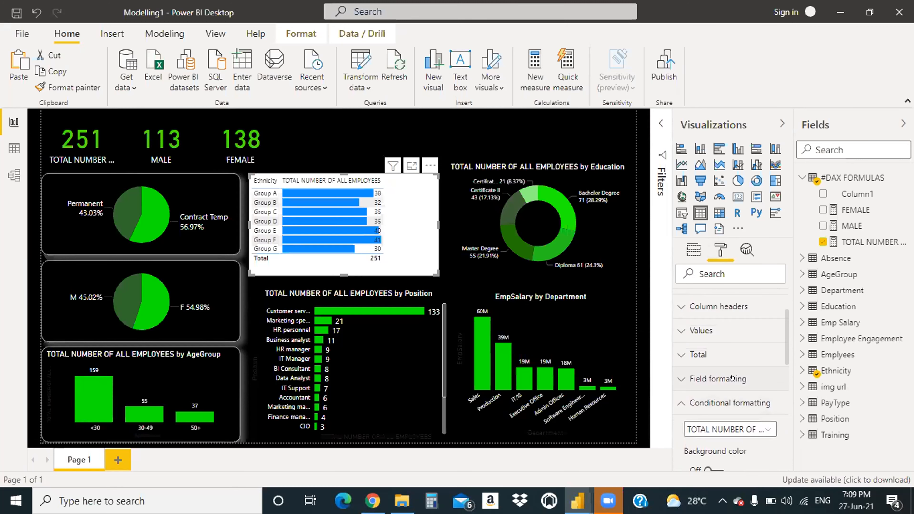
scroll(731, 377, "down", 2)
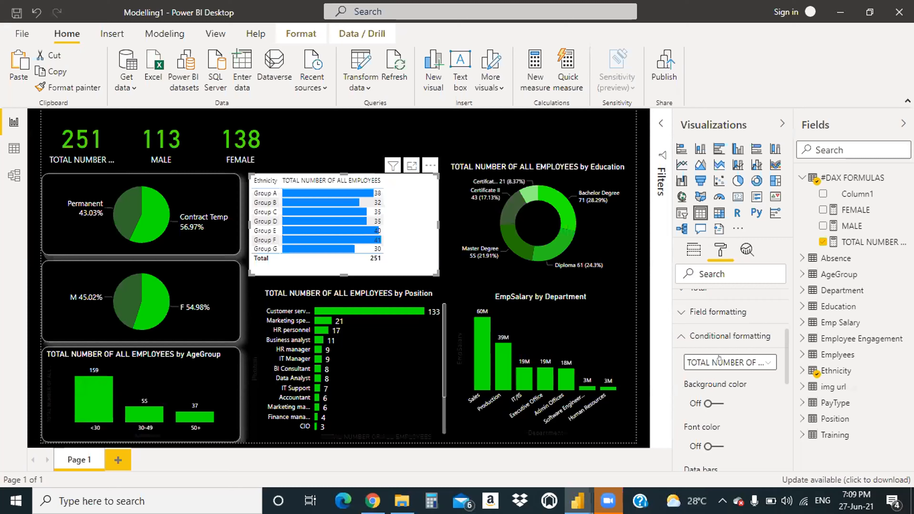
scroll(716, 358, "up", 4)
scroll(712, 357, "down", 4)
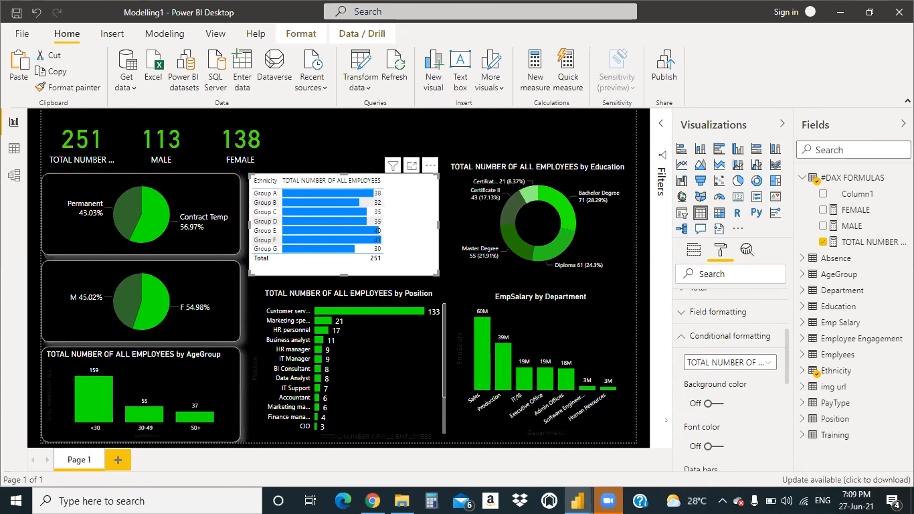
left_click(680, 336)
left_click(677, 306)
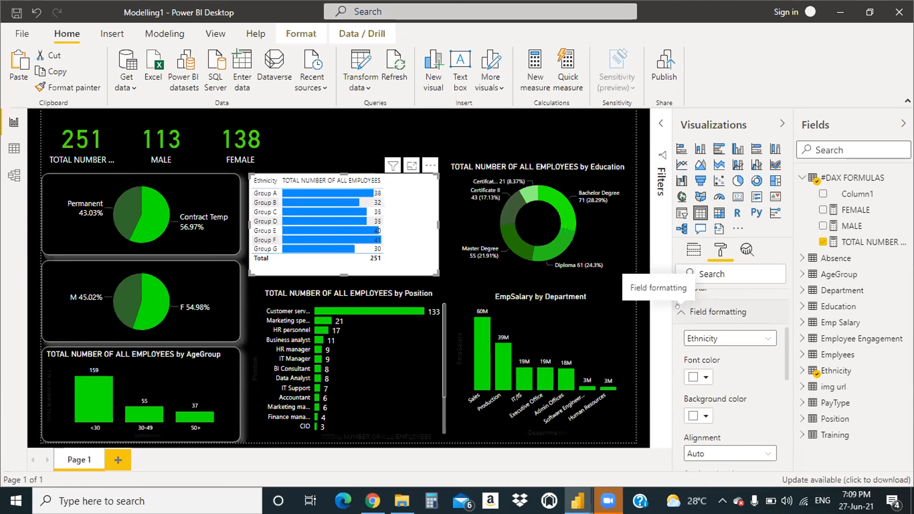
scroll(688, 330, "down", 2)
scroll(689, 327, "up", 2)
scroll(689, 327, "down", 3)
scroll(696, 334, "up", 3)
left_click(677, 377)
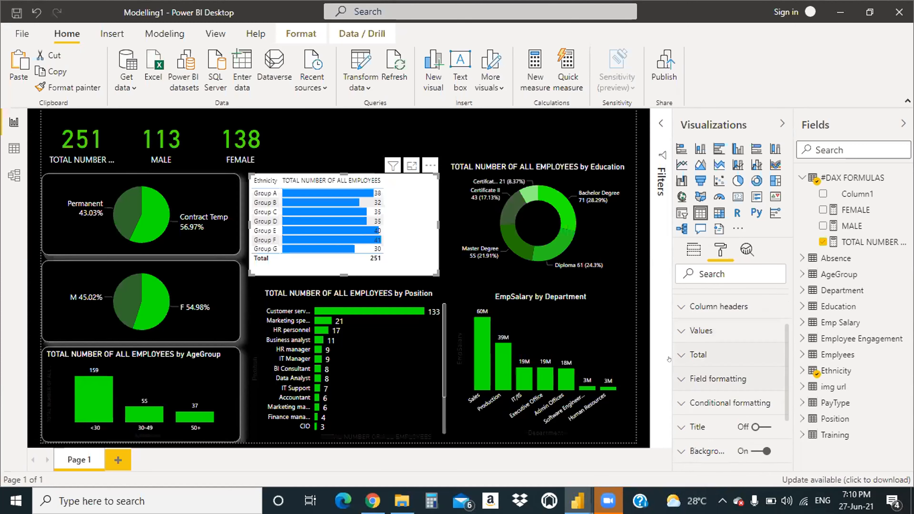
Step: Set the font color of the ethnicity table's total row to white
left_click(676, 355)
scroll(723, 399, "down", 2)
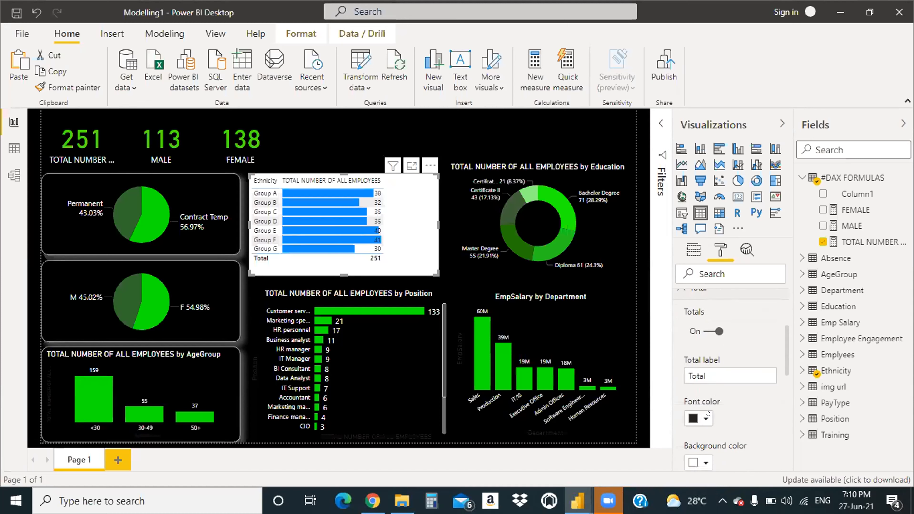
left_click(701, 418)
left_click(796, 356)
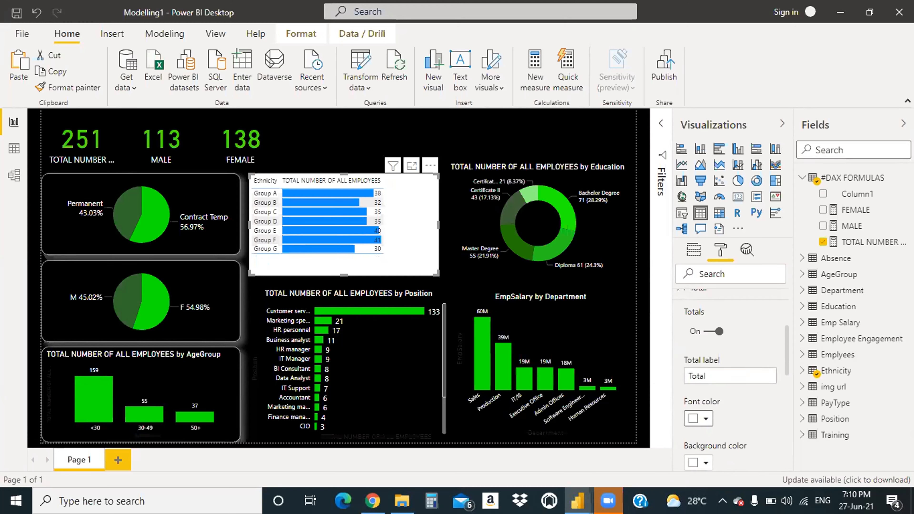
Step: Set the font color of the ethnicity table's values to the recently used bright green
scroll(730, 360, "up", 4)
left_click(679, 415)
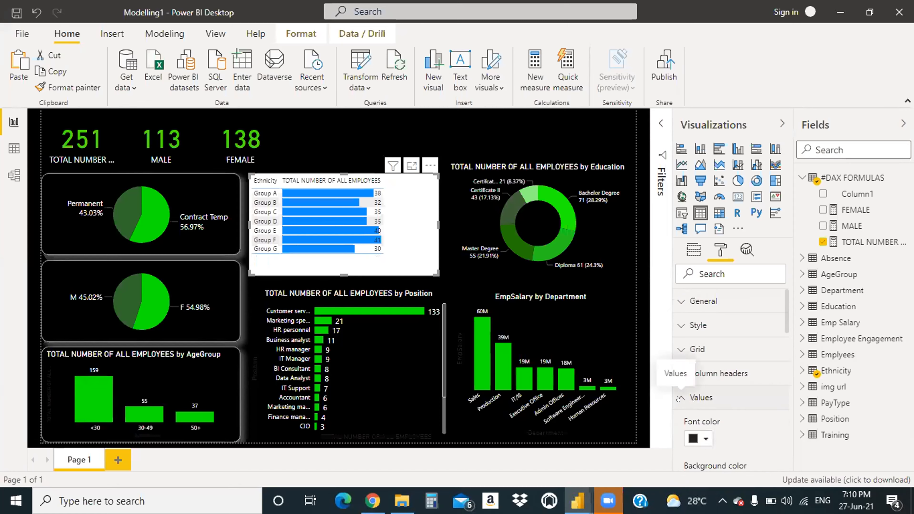
left_click(701, 434)
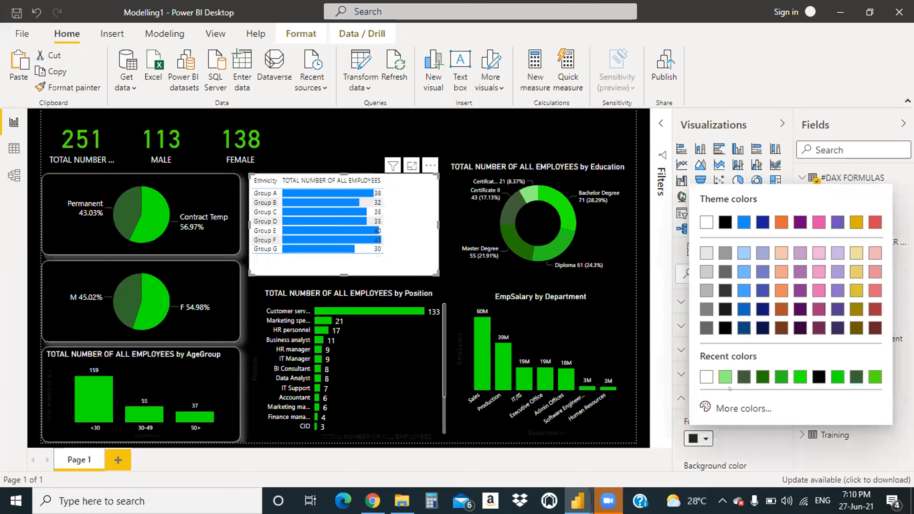
left_click(794, 378)
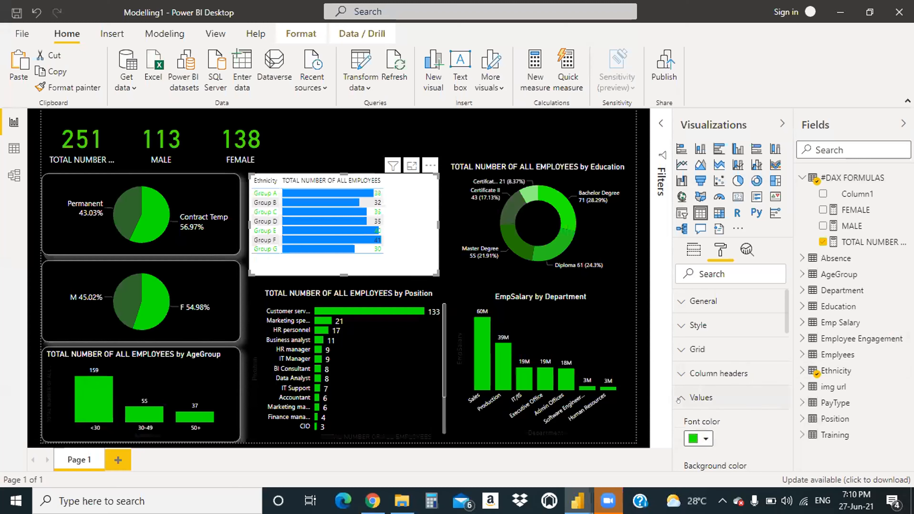
left_click(678, 397)
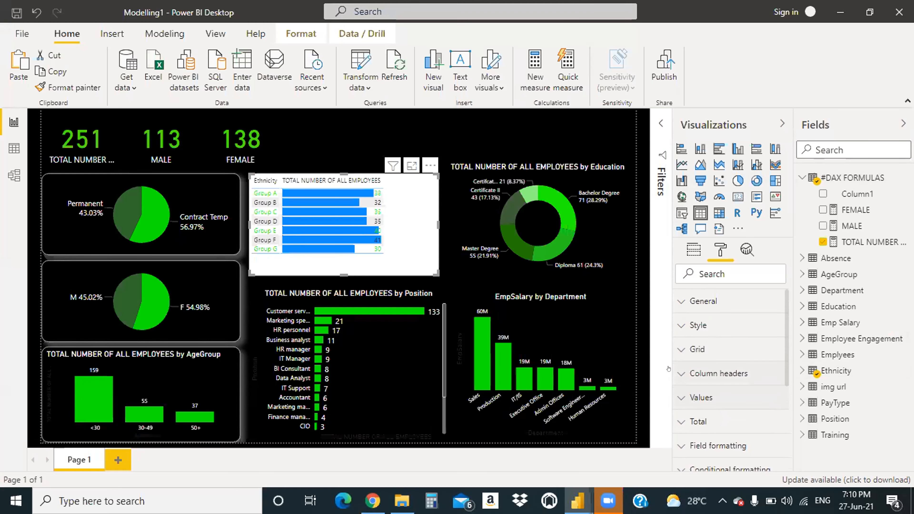
Step: Set the font color of the ethnicity table's column headers to the same bright green
left_click(678, 368)
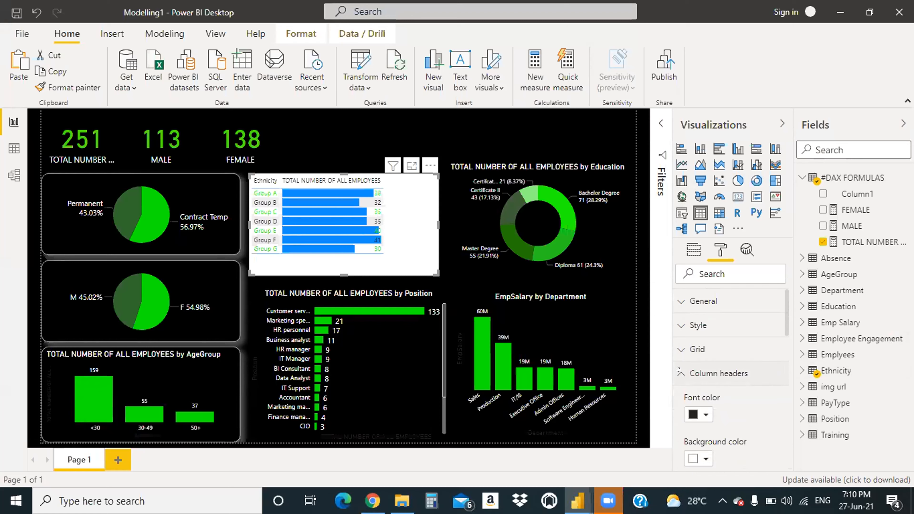
left_click(703, 414)
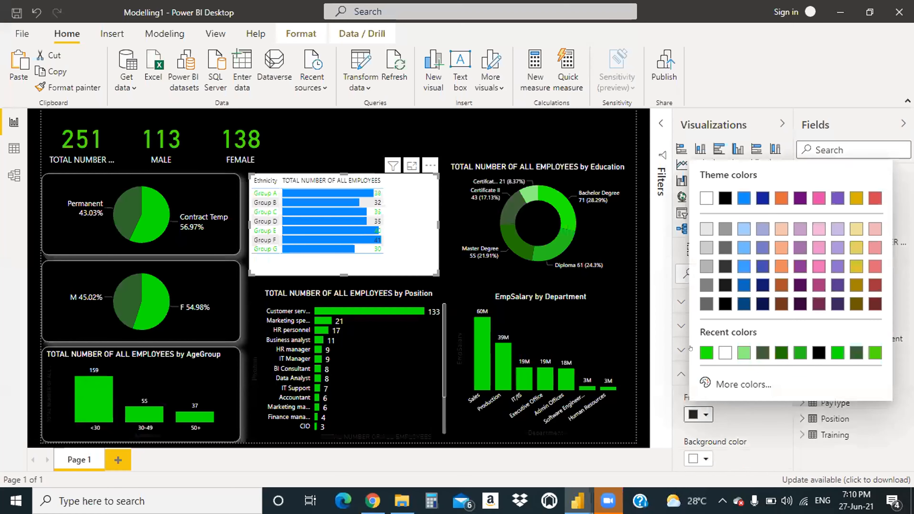
left_click(706, 352)
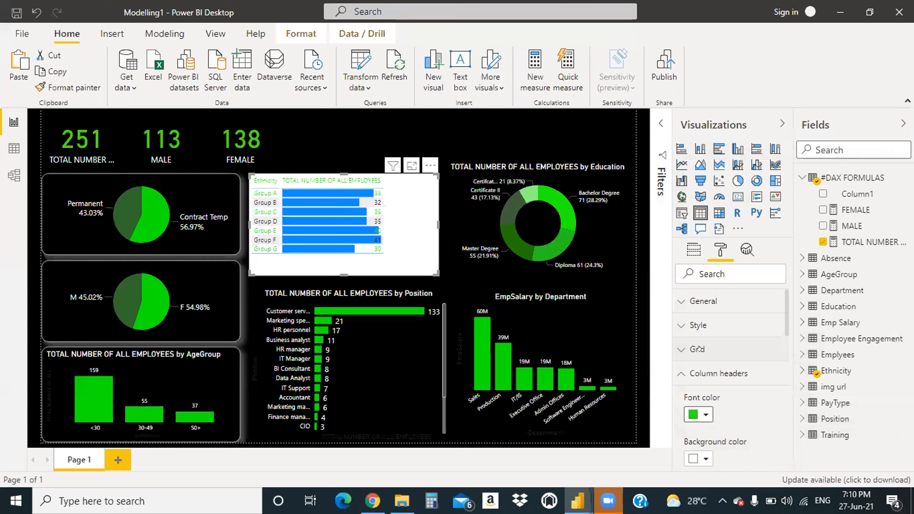
left_click(688, 377)
Step: Set the background color of the ethnicity table visual to black
scroll(698, 380, "down", 3)
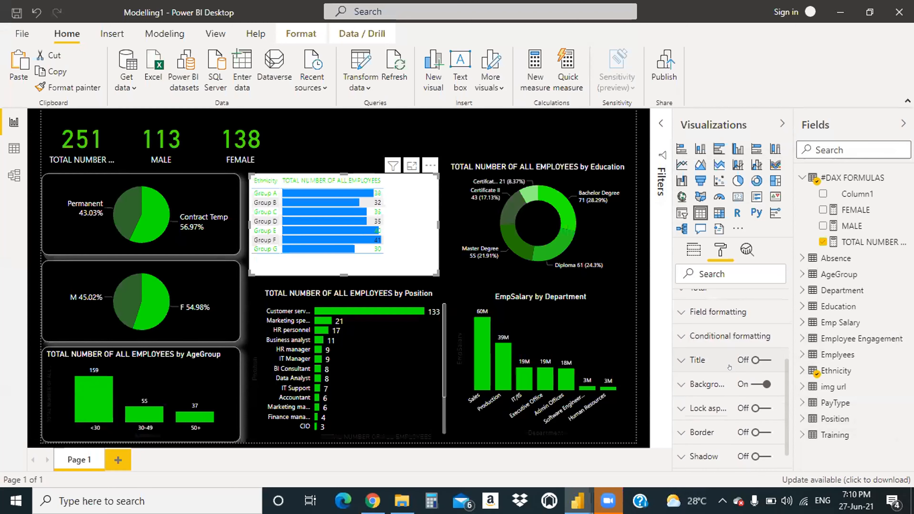
left_click(700, 384)
left_click(700, 424)
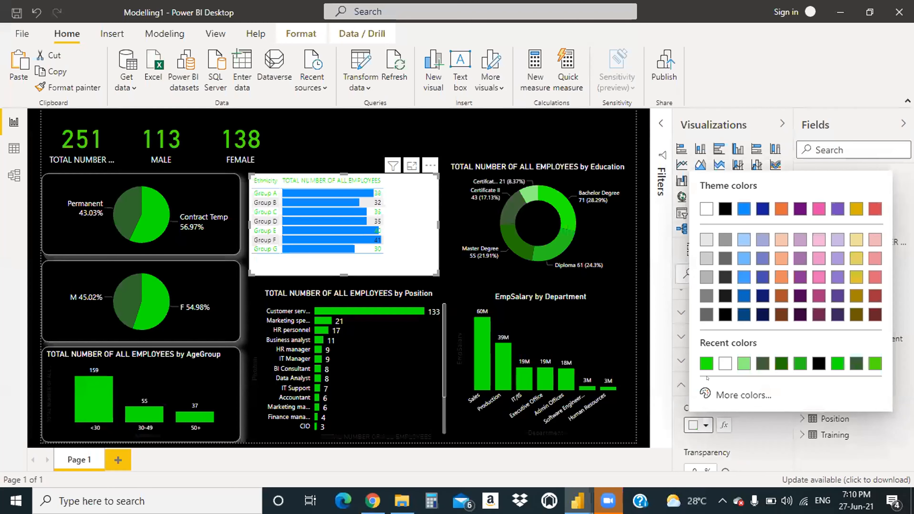
left_click(818, 363)
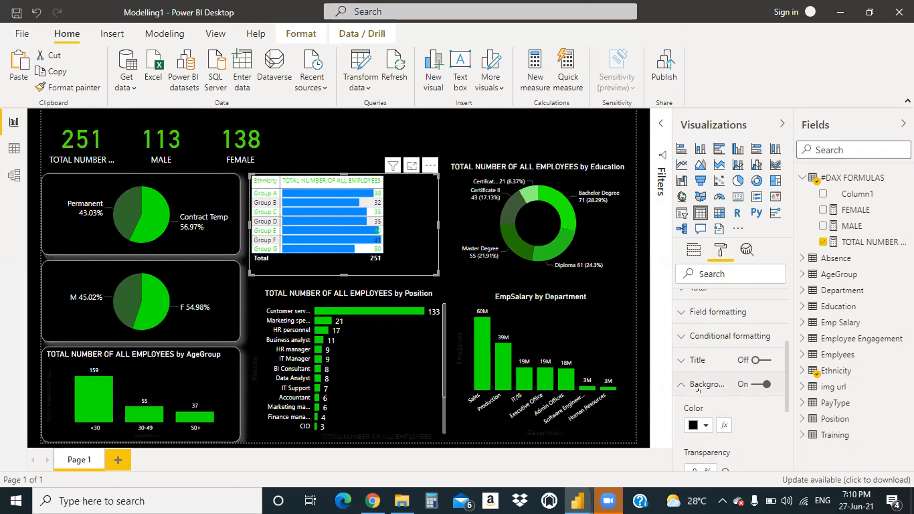
scroll(699, 379, "down", 3)
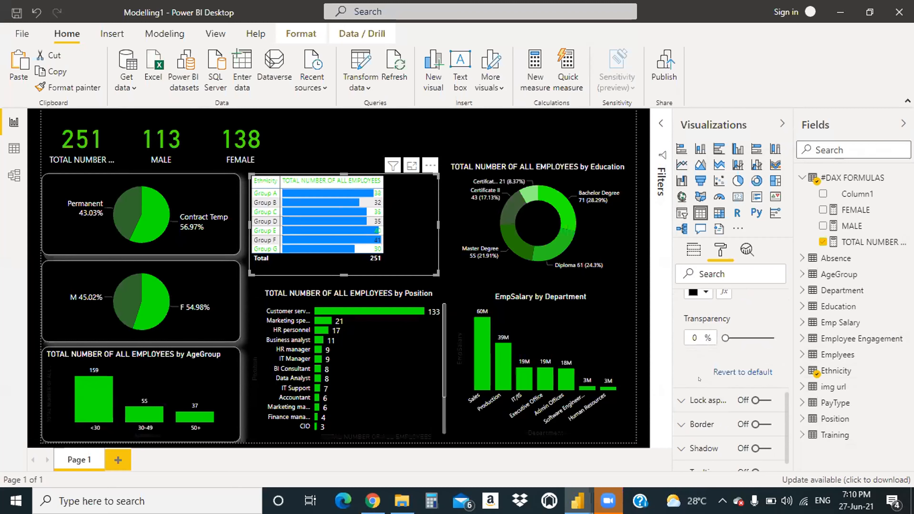
scroll(699, 379, "up", 2)
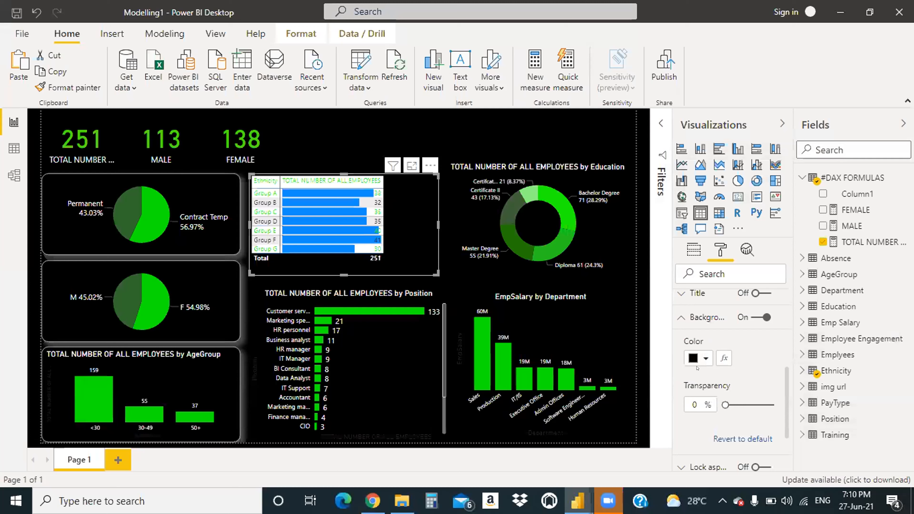
scroll(697, 367, "up", 2)
scroll(690, 368, "down", 2)
scroll(696, 367, "down", 2)
scroll(691, 367, "up", 2)
left_click(678, 317)
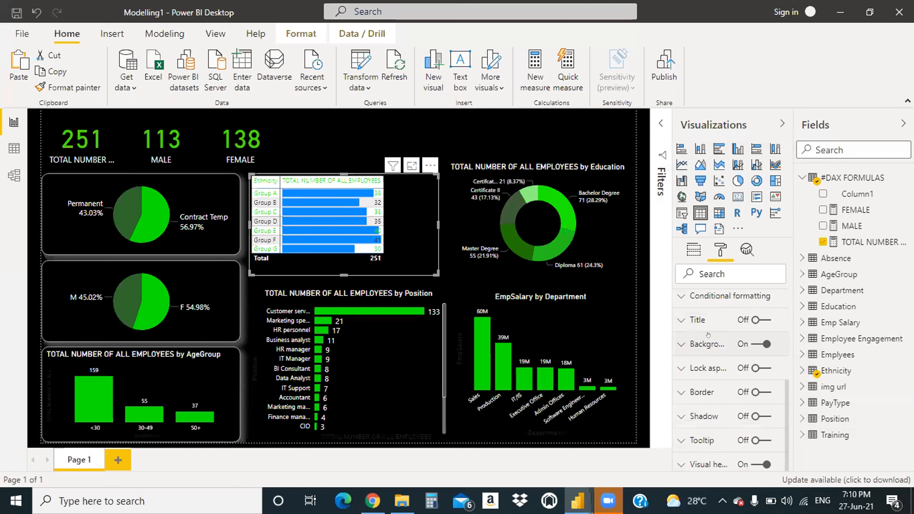
scroll(718, 407, "up", 4)
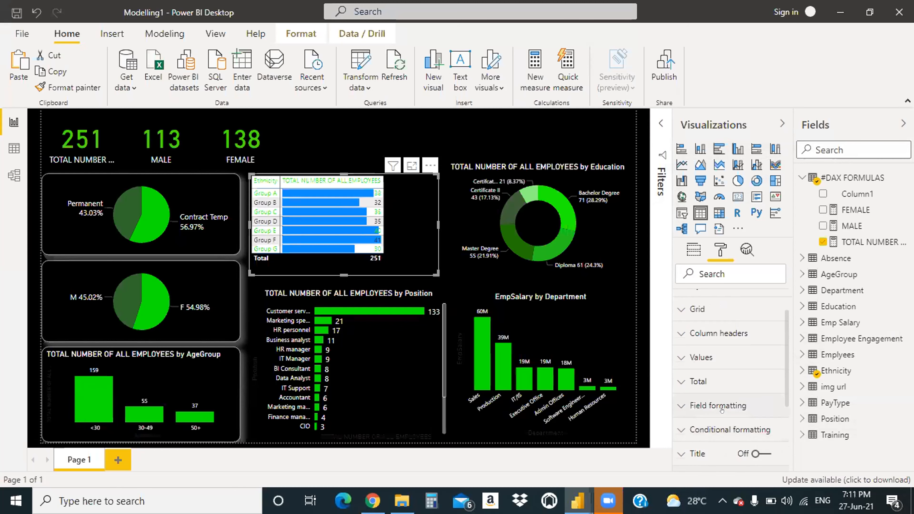
scroll(690, 371, "down", 3)
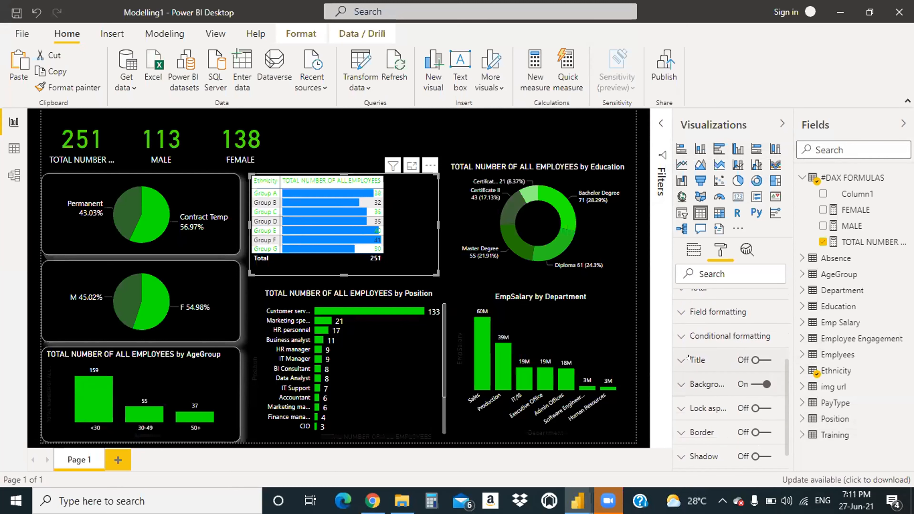
Step: Turn on conditional background color for the ethnicity table's TOTAL NUMBER OF ALL EMPLOYEES column
left_click(691, 337)
scroll(740, 379, "down", 1)
scroll(740, 379, "up", 2)
left_click(712, 403)
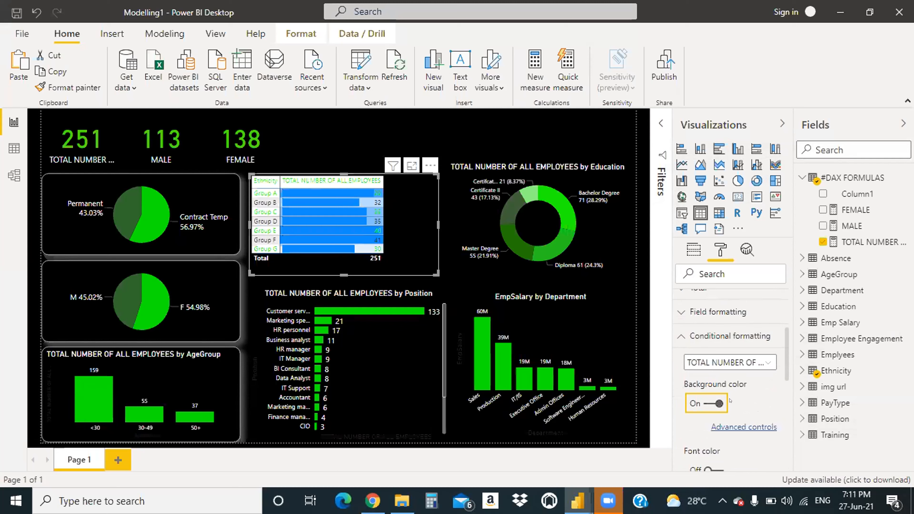
Step: Try conditional font color on the ethnicity table's employee totals column and switch it off again
scroll(730, 400, "down", 2)
scroll(730, 400, "down", 2)
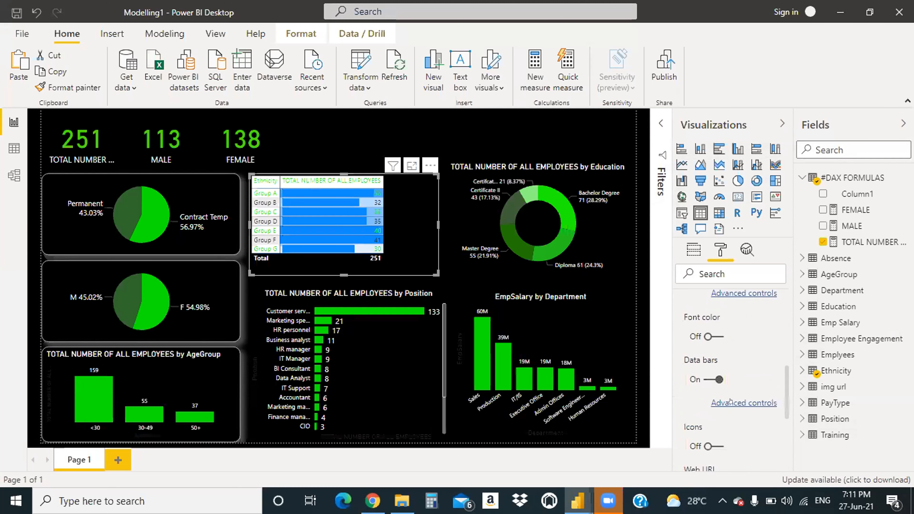
left_click(708, 336)
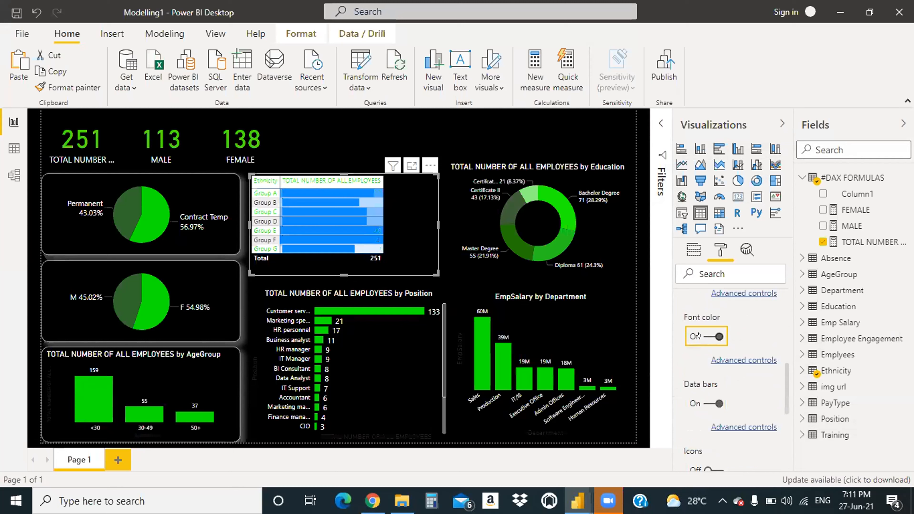
left_click(709, 336)
scroll(731, 368, "down", 2)
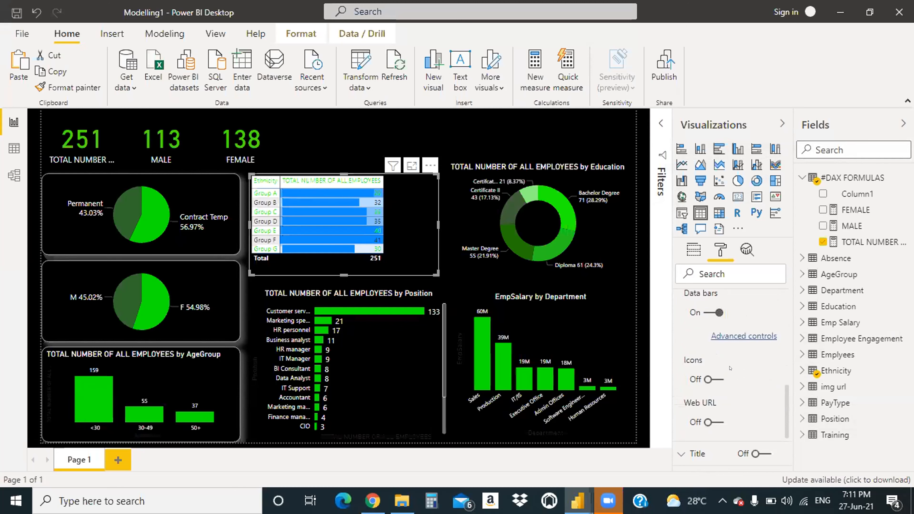
scroll(740, 334, "up", 2)
scroll(744, 360, "down", 2)
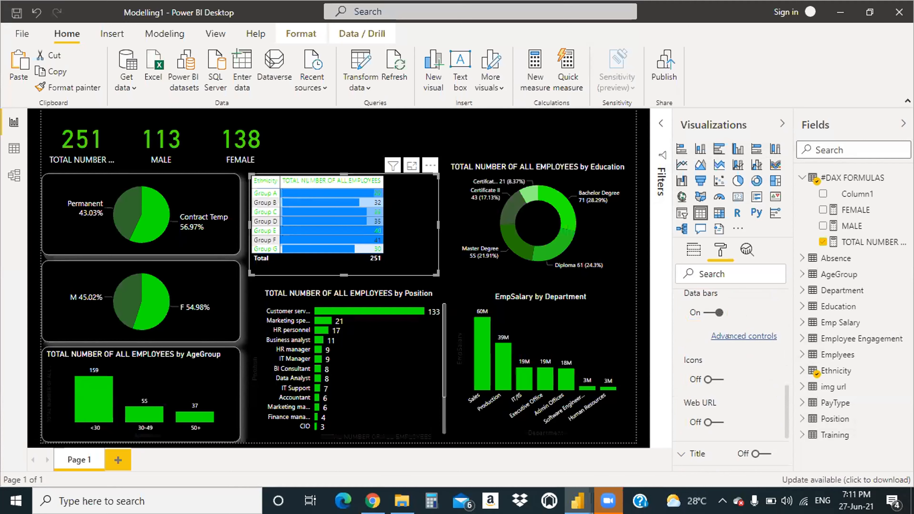
Step: Set the positive bar color of the ethnicity table's data bars to a bright green custom color
left_click(697, 334)
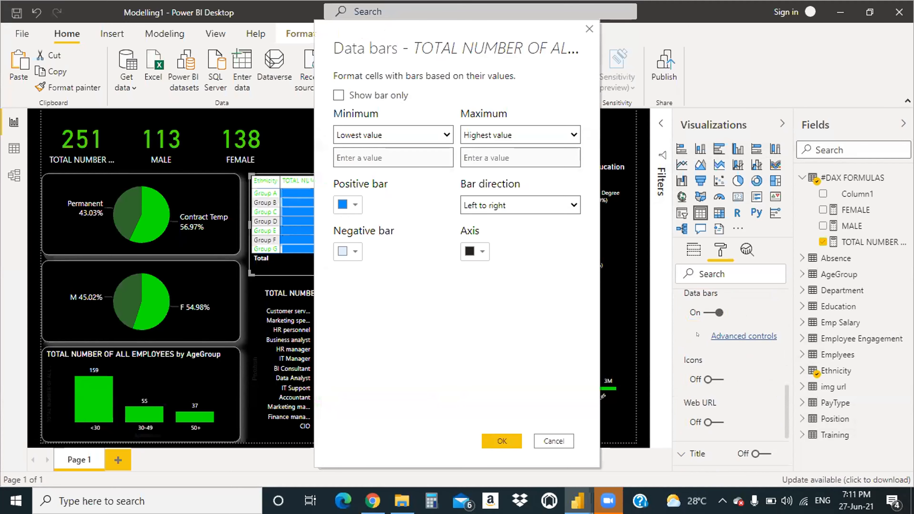
left_click(354, 205)
left_click(364, 351)
left_click(400, 371)
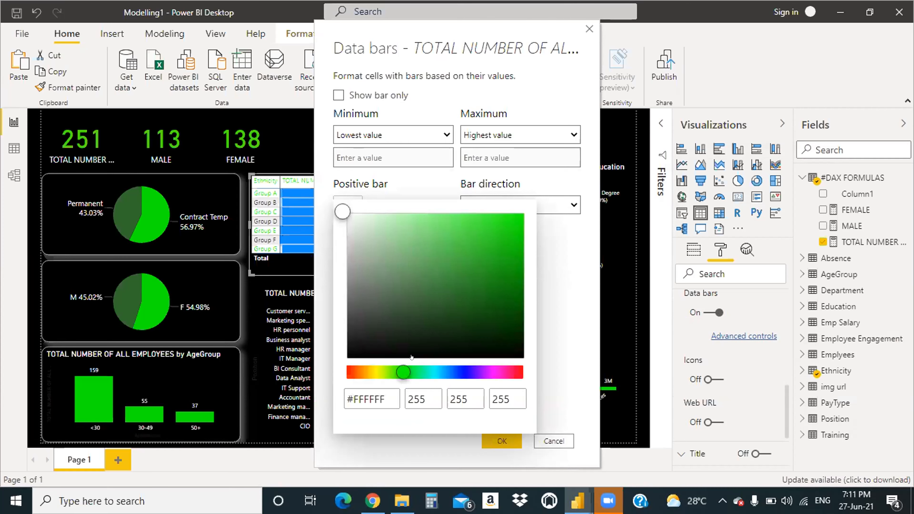
left_click(496, 219)
left_click_drag(496, 226, 516, 220)
left_click(557, 270)
Step: Set the negative bar color of the data bars to the light green #89CB80 and apply the data bar settings
left_click(348, 251)
left_click(367, 399)
left_click(402, 193)
left_click(423, 92)
left_click_drag(422, 93, 407, 62)
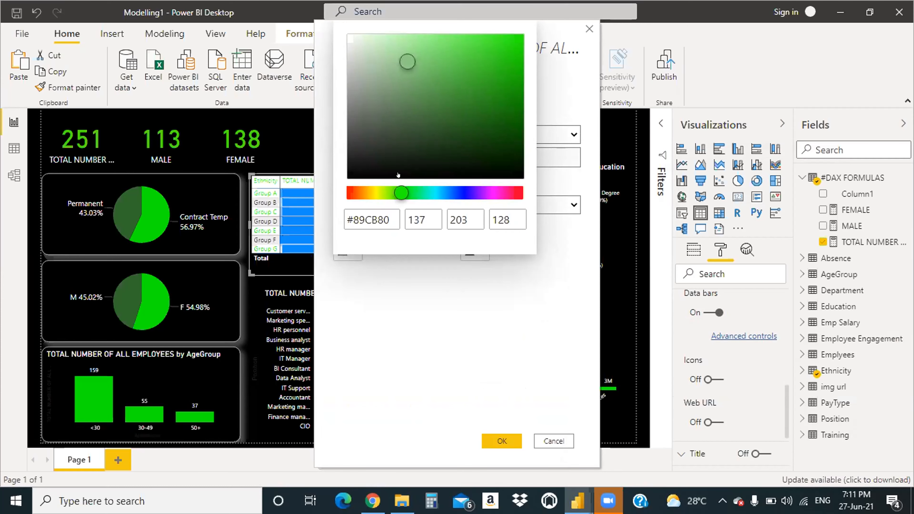
left_click(431, 291)
left_click(501, 441)
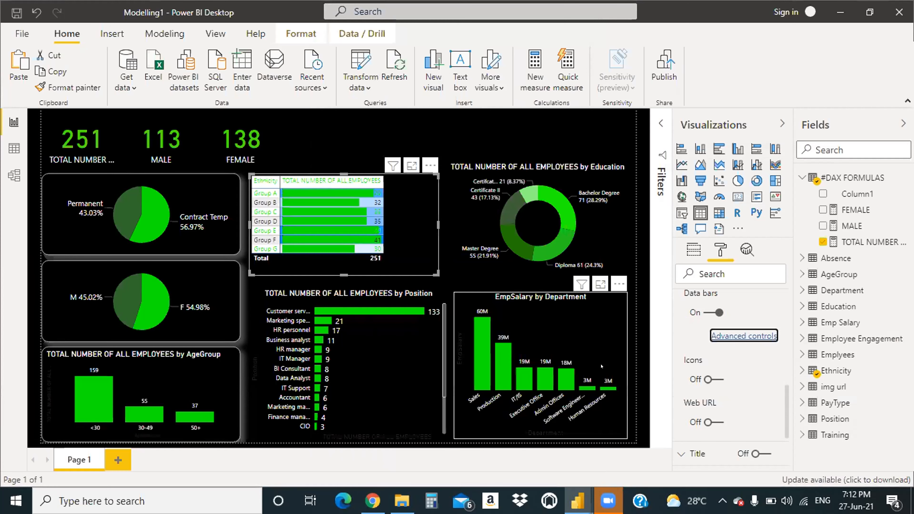
scroll(752, 379, "up", 3)
scroll(752, 379, "down", 2)
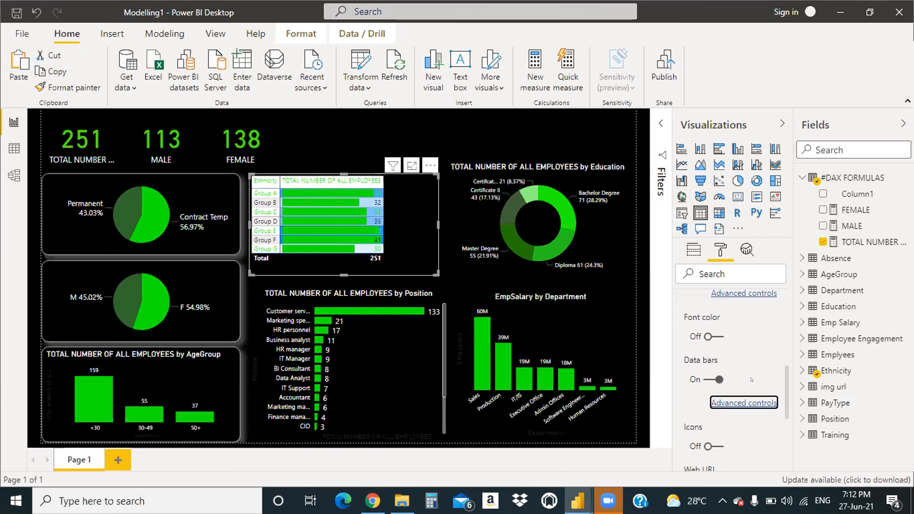
left_click(741, 401)
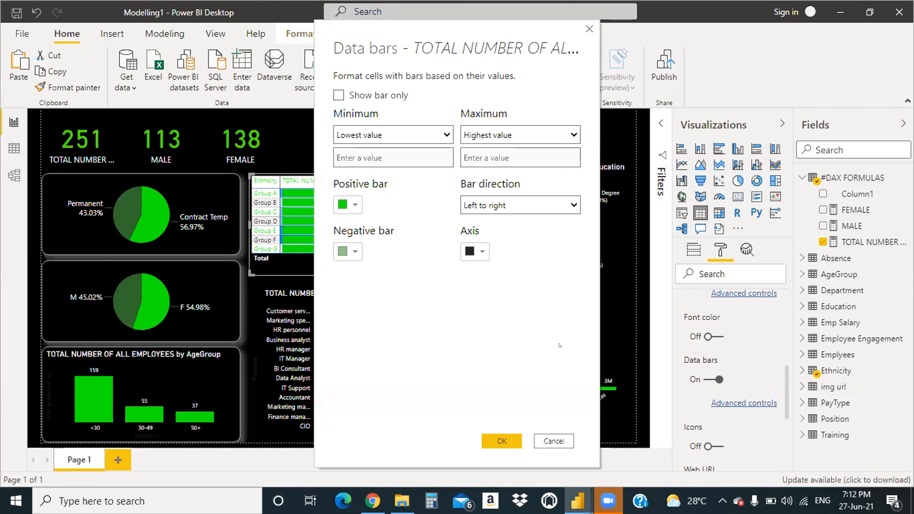
left_click(538, 443)
Step: Try white as the Ethnicity field's font color in the table's field formatting, and replace it with black
scroll(782, 376, "up", 2)
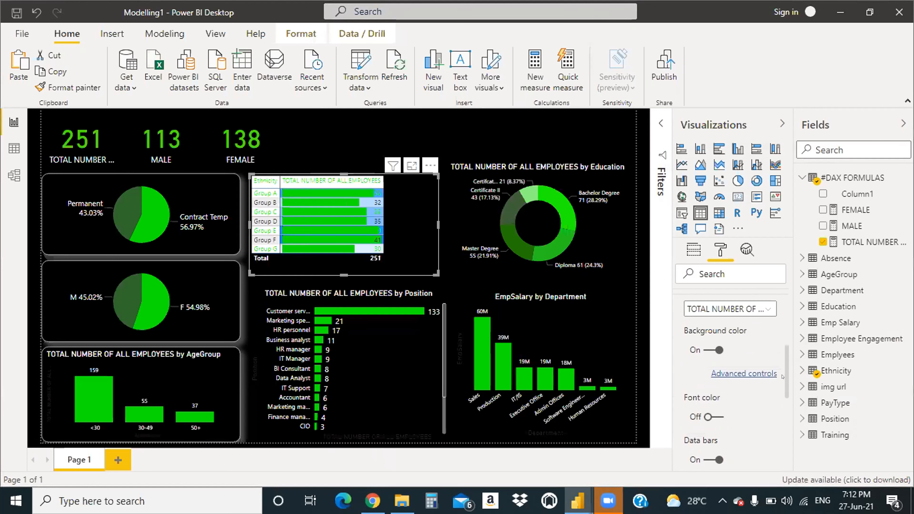
scroll(764, 370, "up", 4)
left_click(678, 392)
scroll(720, 379, "down", 5)
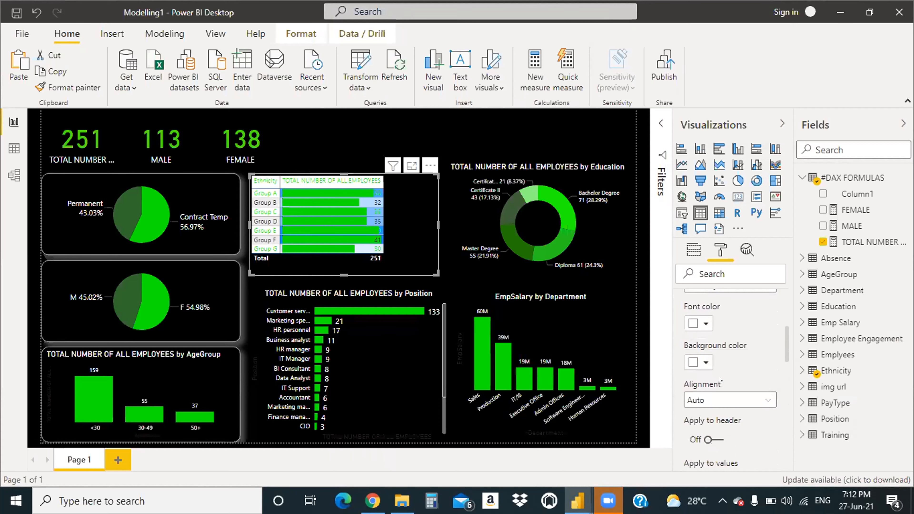
left_click(699, 323)
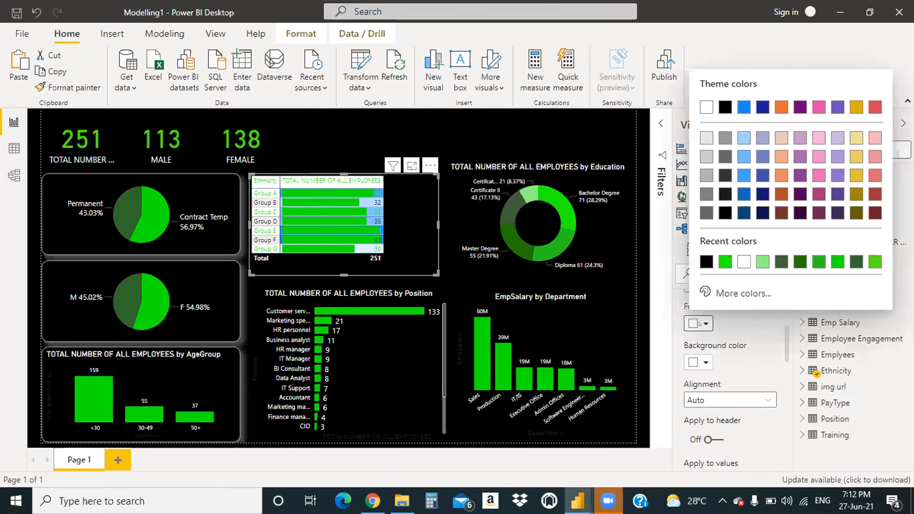
left_click(741, 262)
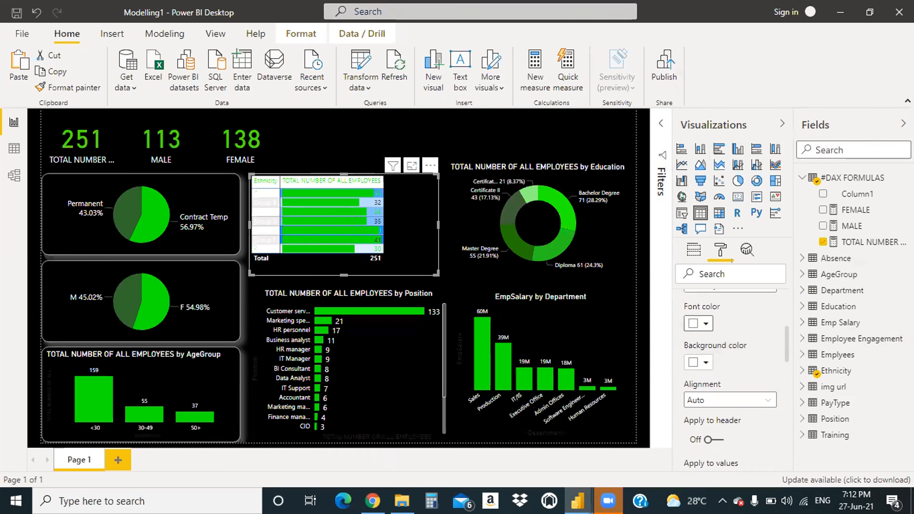
left_click(699, 323)
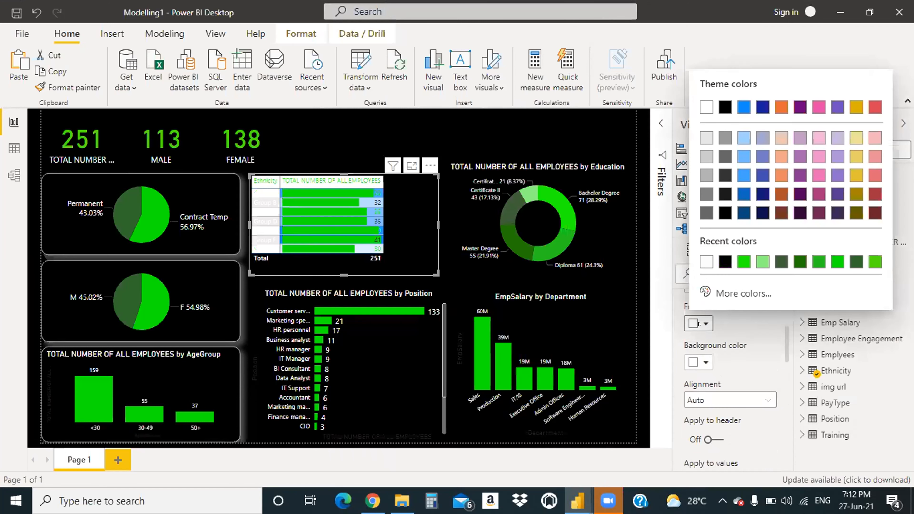
left_click(725, 261)
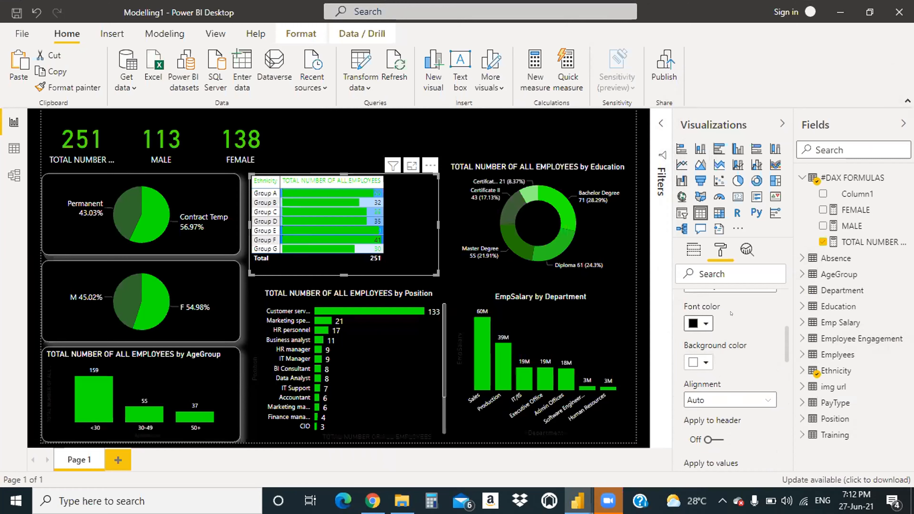
Step: Set the font color of the TOTAL NUMBER OF ALL EMPLOYEES field to black in the table's field formatting
scroll(732, 314, "up", 2)
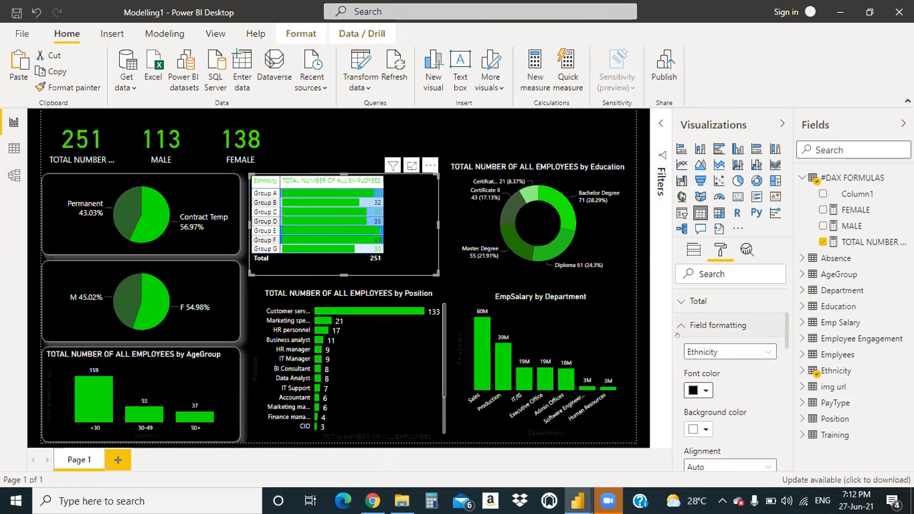
left_click(751, 348)
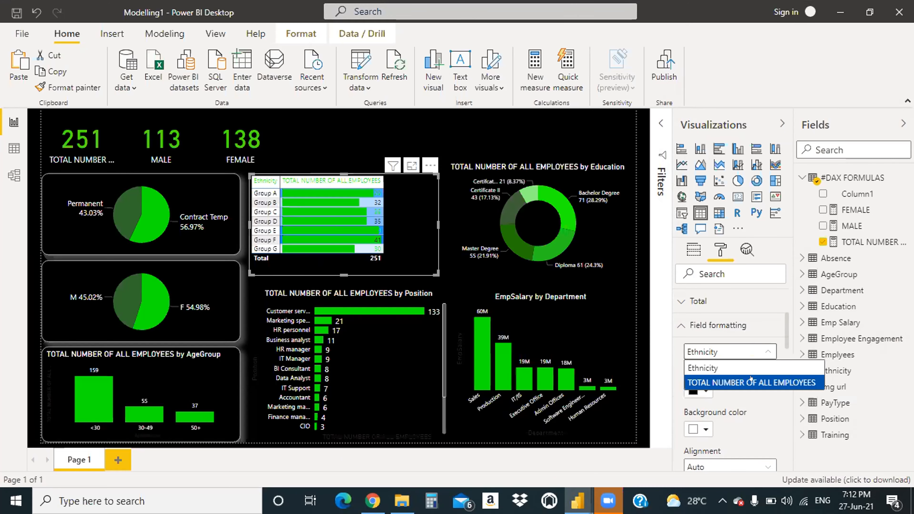
left_click(717, 382)
scroll(722, 390, "down", 2)
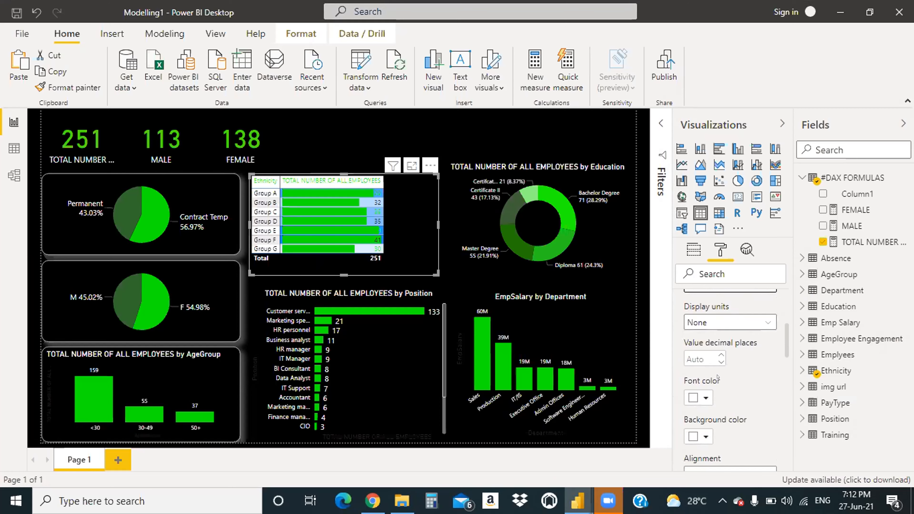
scroll(720, 360, "down", 2)
left_click(701, 328)
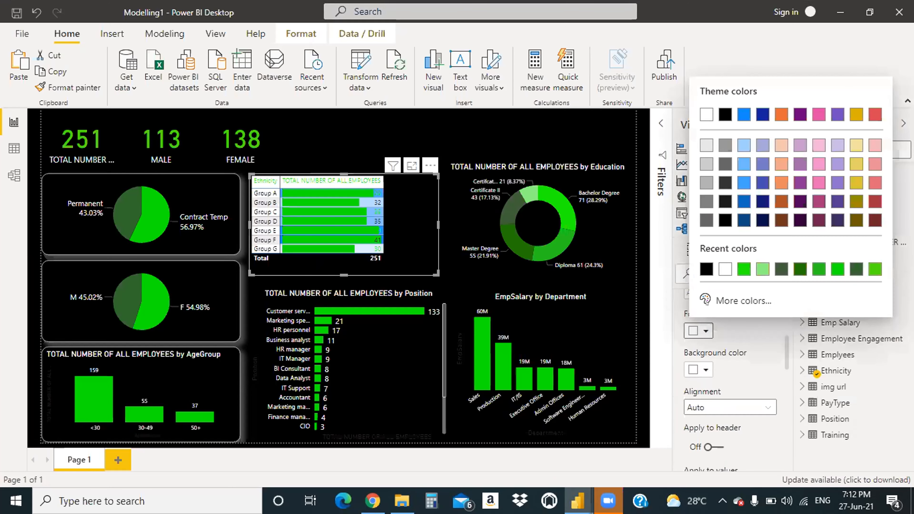
left_click(700, 270)
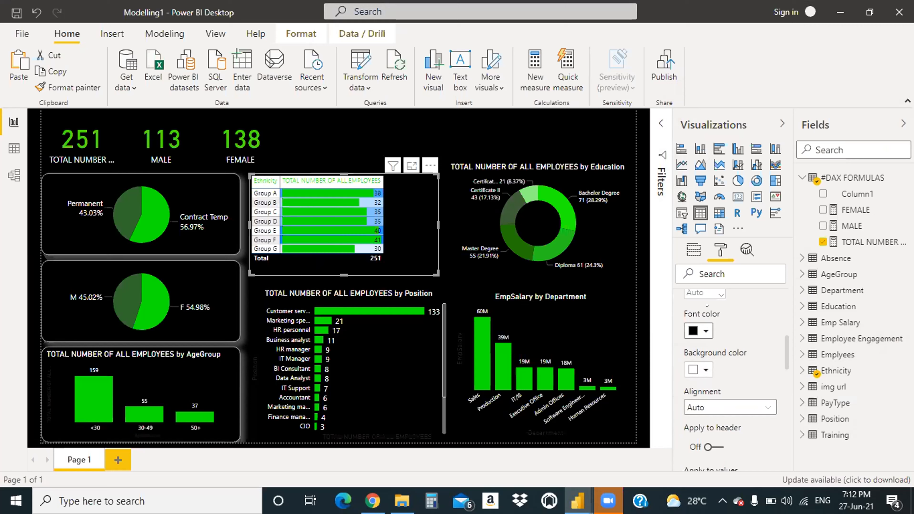
Step: Examine the conditional formatting options for the table's Ethnicity field
scroll(738, 334, "up", 2)
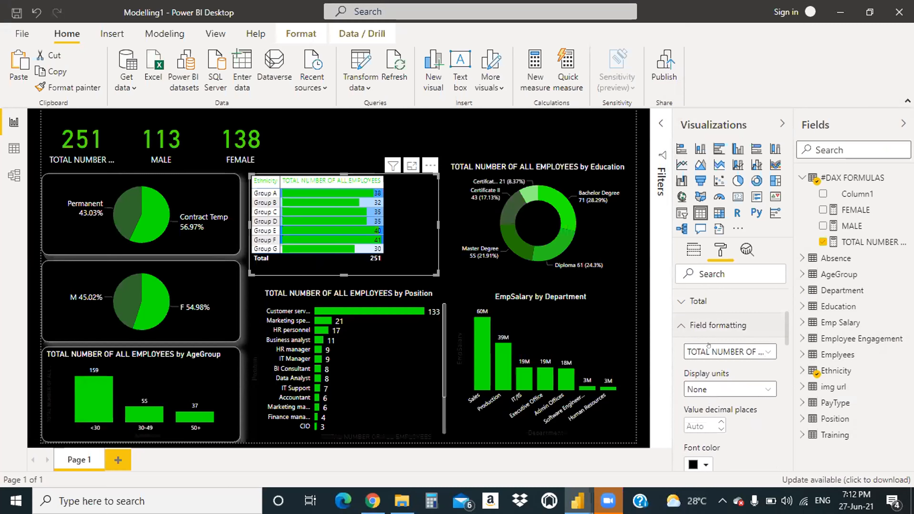
left_click(738, 327)
scroll(740, 356, "down", 1)
scroll(738, 355, "up", 1)
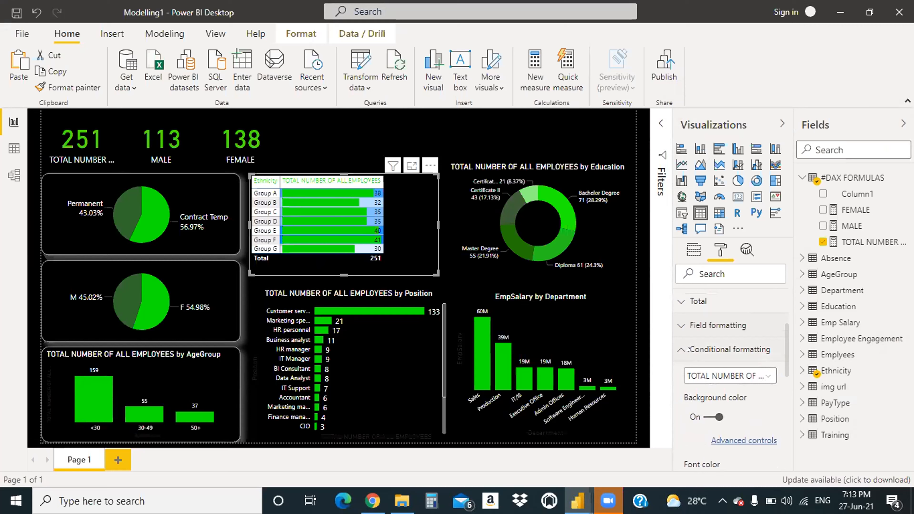
left_click(761, 376)
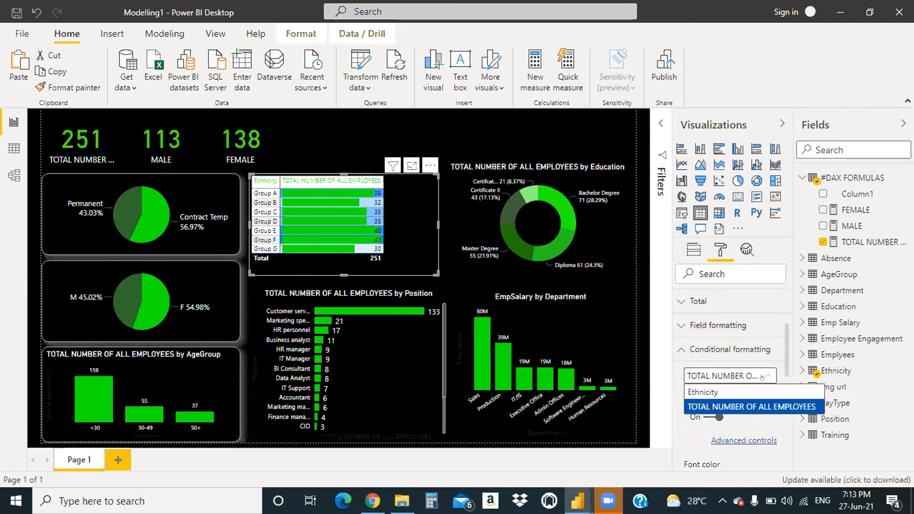
left_click(742, 390)
scroll(687, 379, "down", 2)
scroll(688, 380, "up", 3)
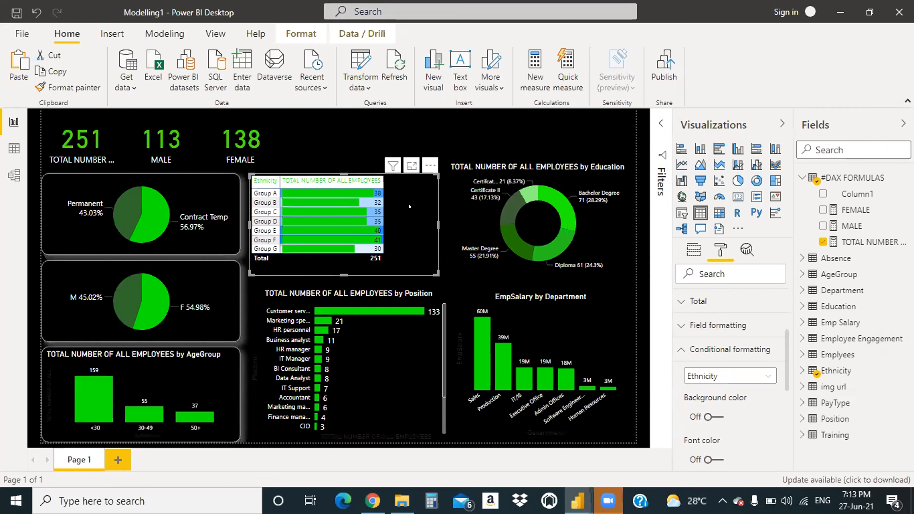
Step: Delete the formatted ethnicity table and insert a new blank table visual in the same space above the position chart
key("Delete")
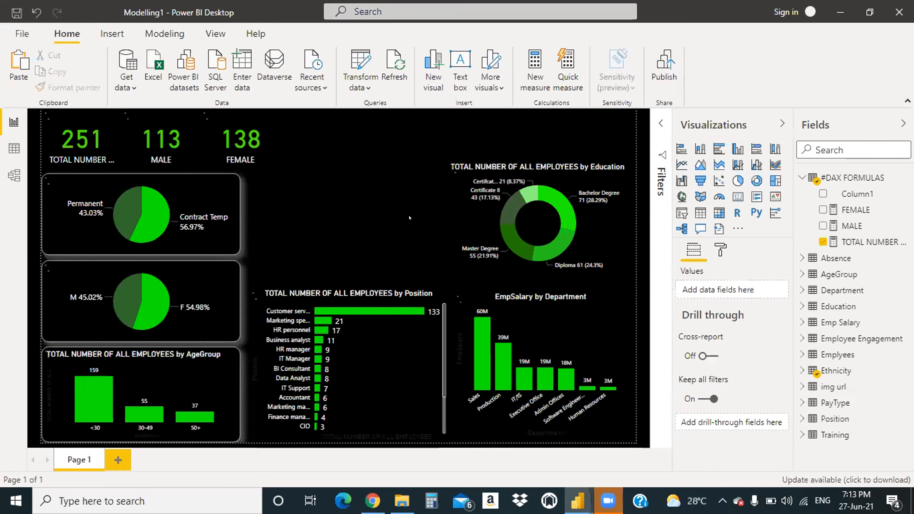
left_click(701, 214)
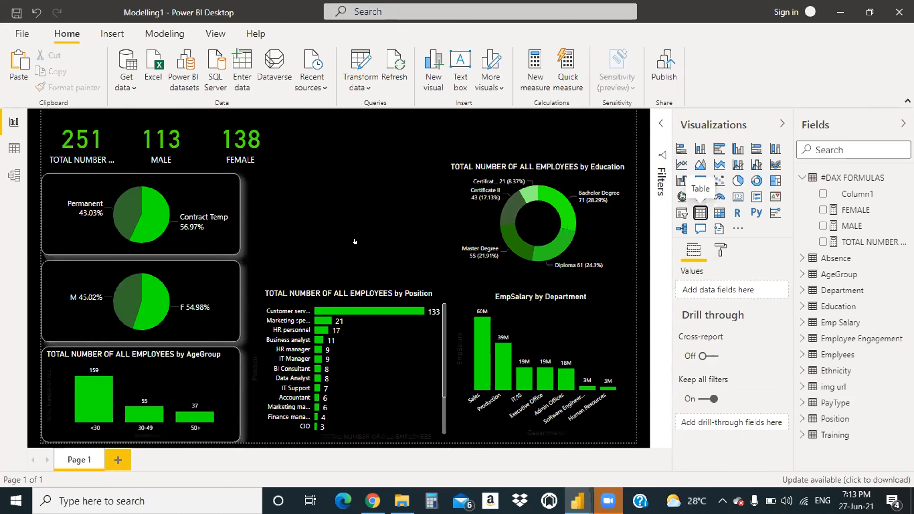
left_click_drag(348, 254, 348, 275)
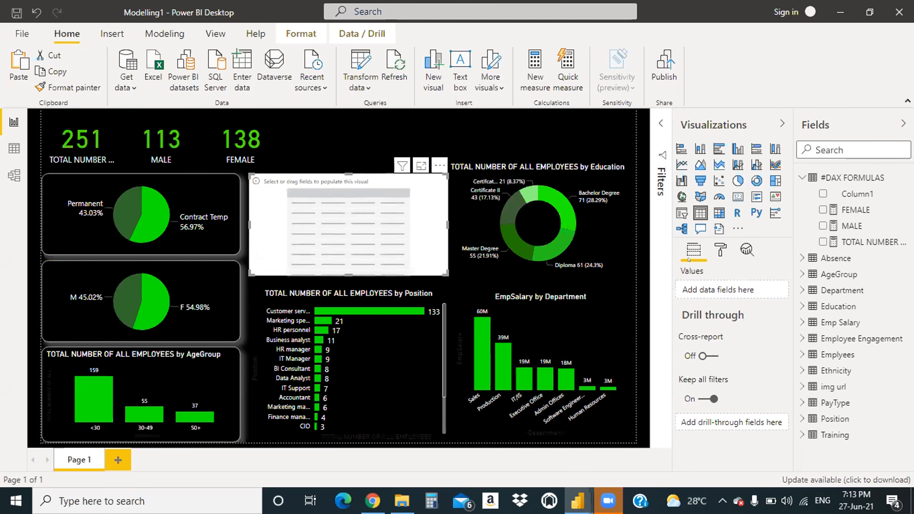
Step: Add the Ethnicity field and the TOTAL NUMBER OF ALL EMPLOYEES measure to the new table
left_click(719, 249)
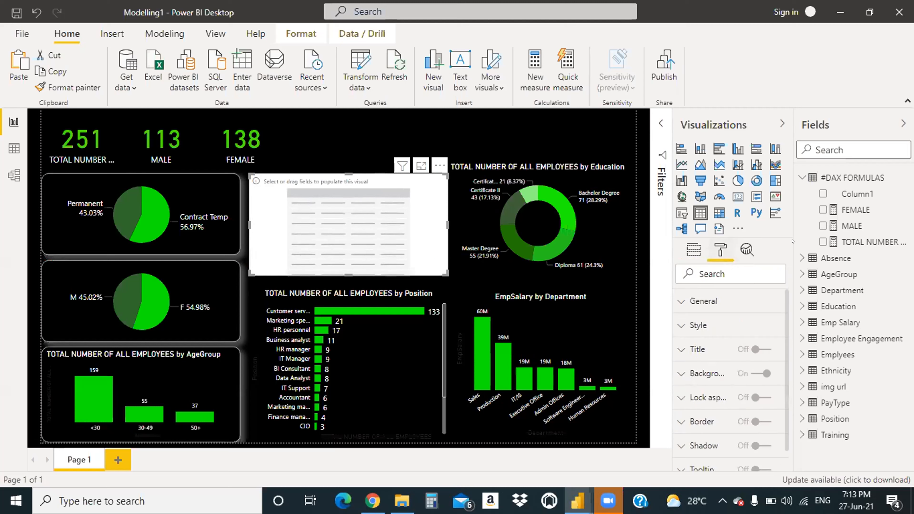
left_click(797, 177)
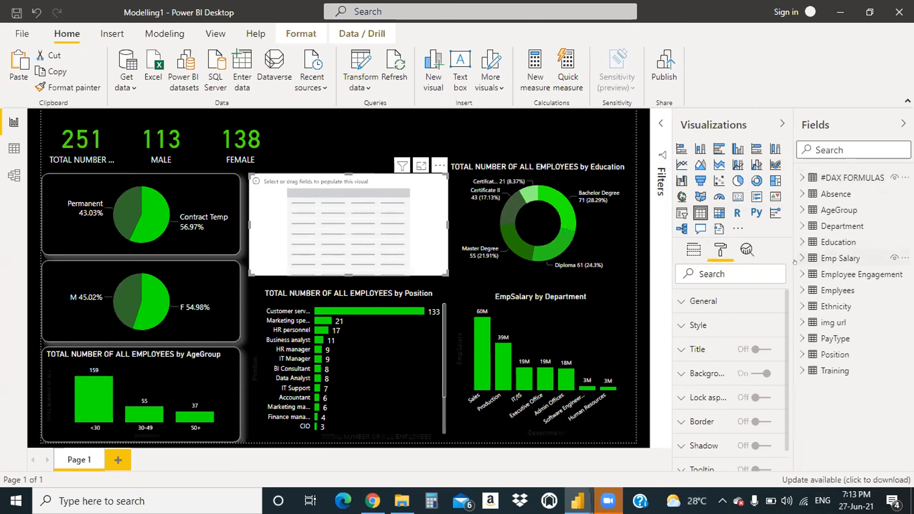
left_click(802, 307)
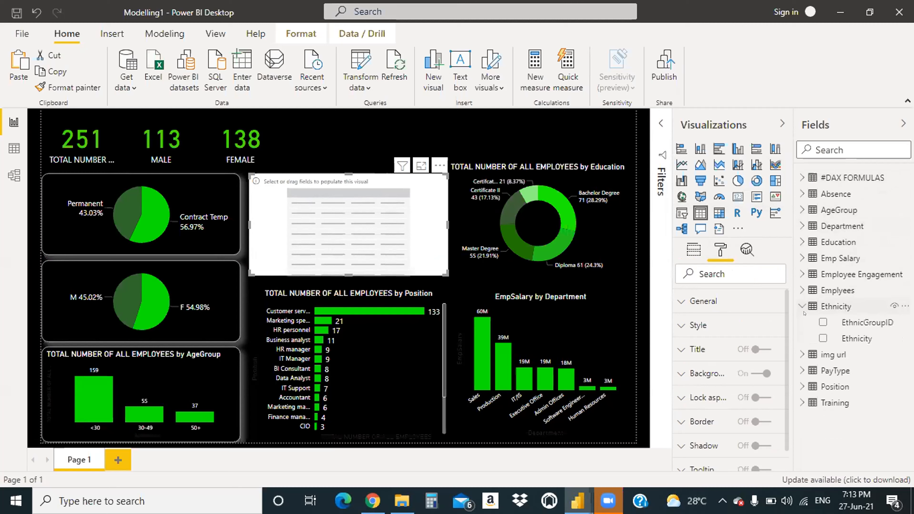
left_click_drag(851, 336, 366, 208)
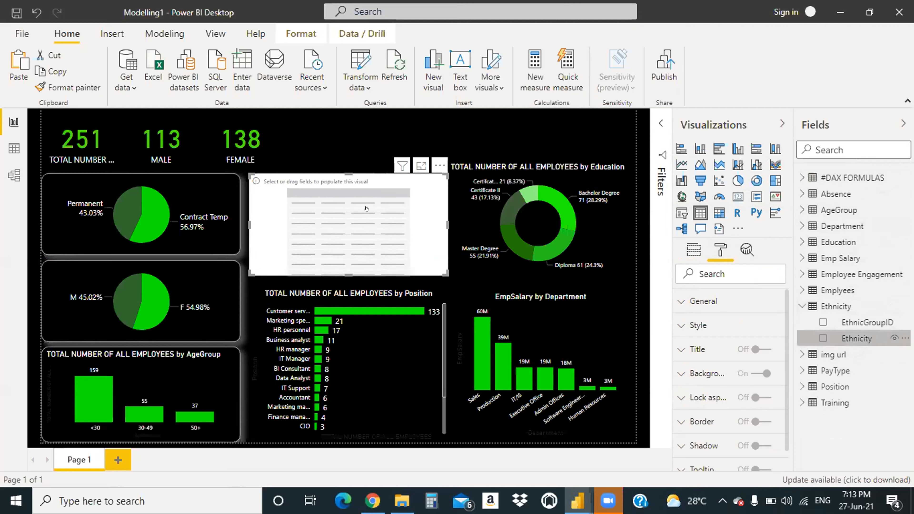
left_click(798, 306)
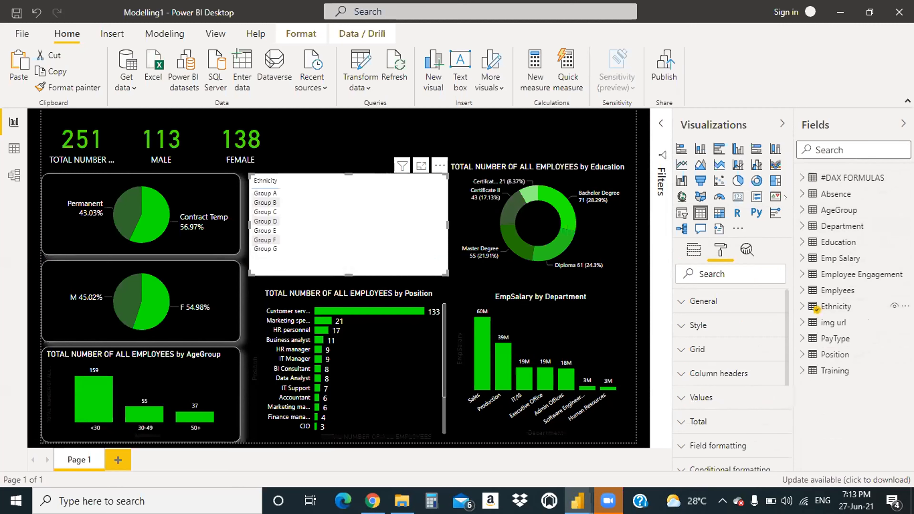
left_click(796, 177)
left_click_drag(355, 208, 356, 210)
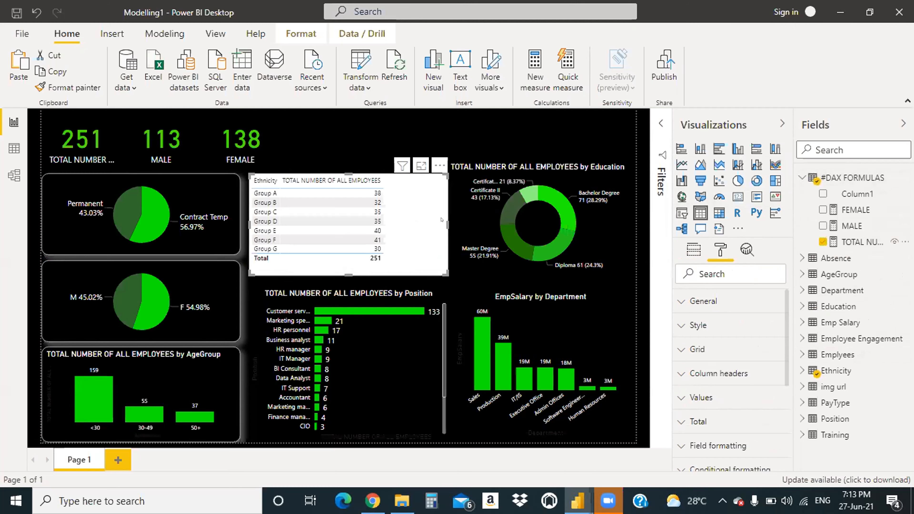
Step: Narrow the ethnicity table to fit closely around its two columns and set its background color to black
left_click_drag(446, 226, 405, 223)
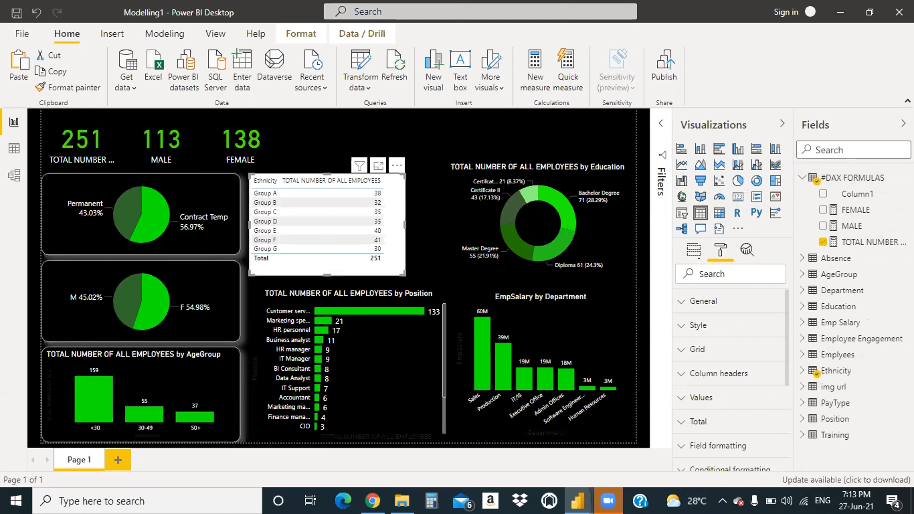
scroll(698, 389, "down", 4)
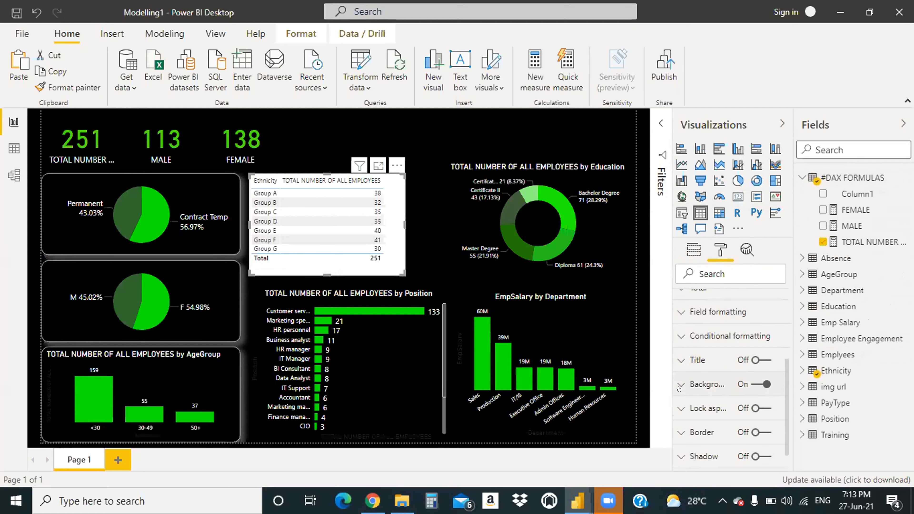
left_click(677, 381)
scroll(683, 360, "down", 2)
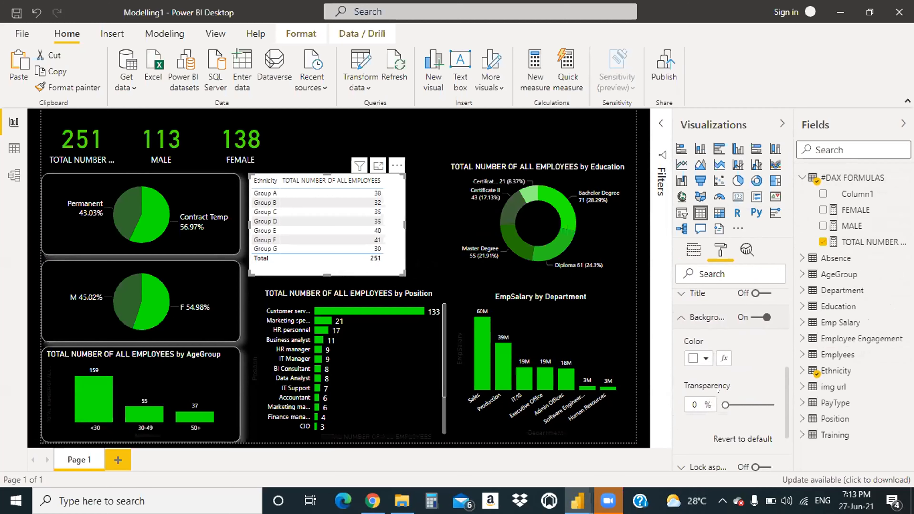
left_click(699, 357)
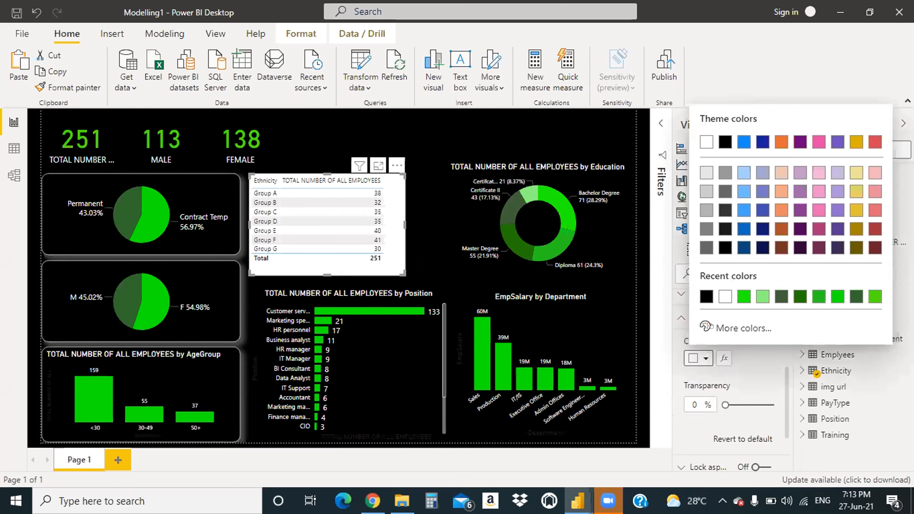
left_click(699, 295)
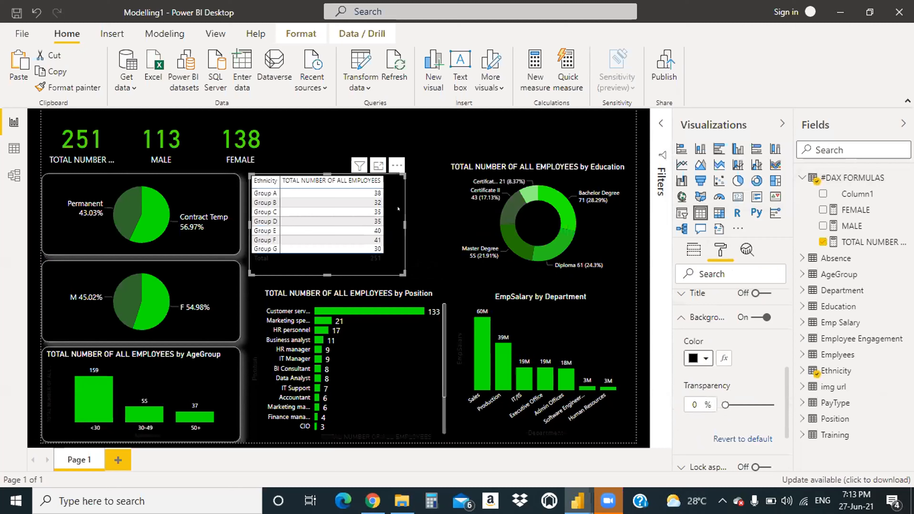
left_click_drag(398, 217, 386, 219)
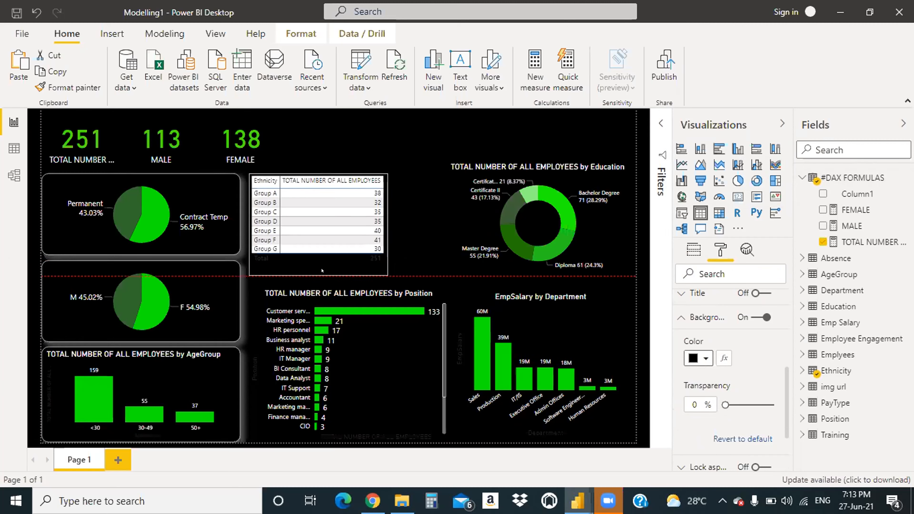
Step: Set the font color of the ethnicity table's total row to white
left_click(678, 323)
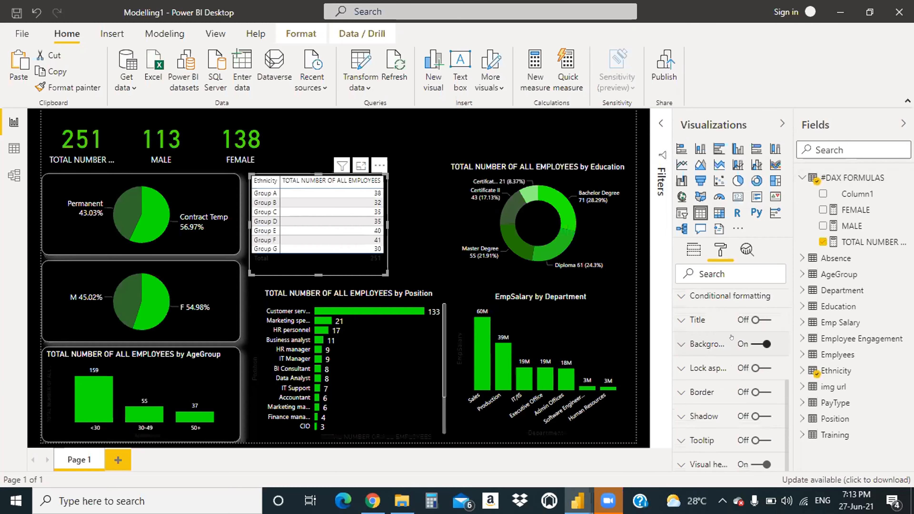
scroll(721, 348, "up", 5)
scroll(700, 358, "down", 1)
left_click(676, 356)
scroll(698, 356, "down", 3)
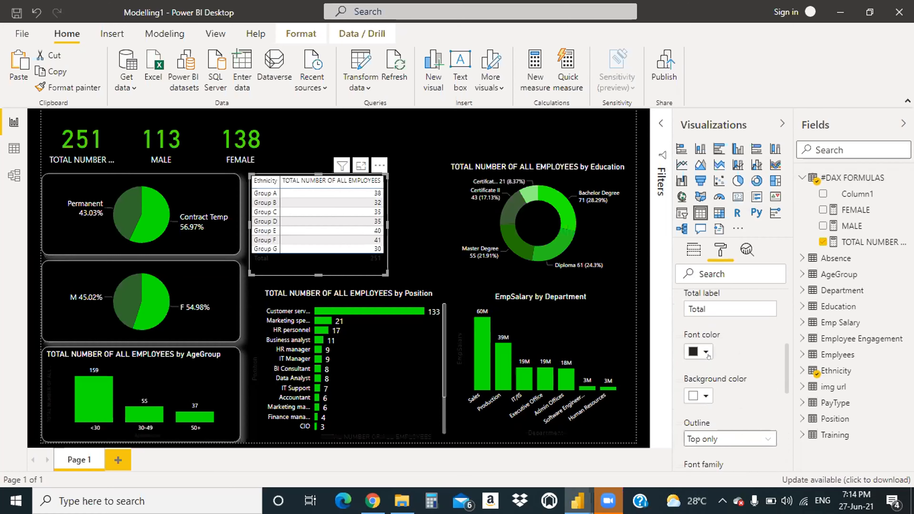
left_click(706, 353)
left_click(718, 292)
scroll(690, 357, "up", 3)
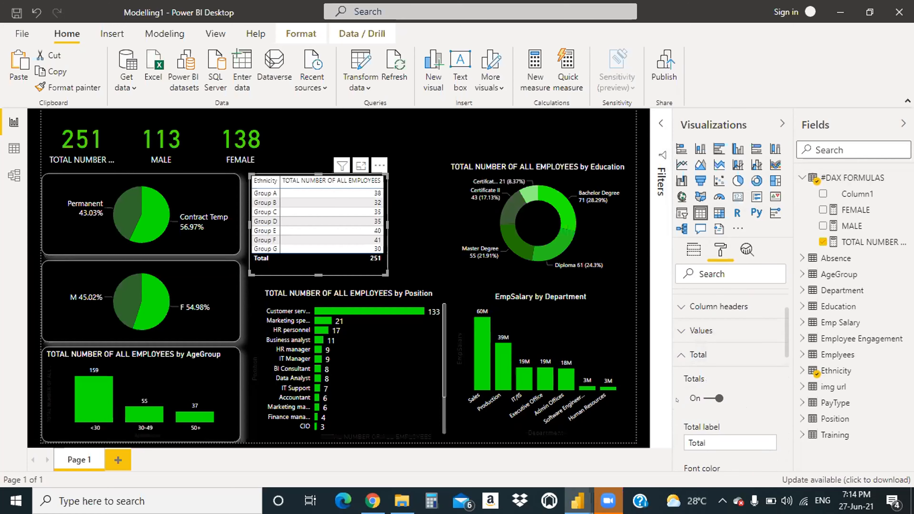
left_click(679, 354)
Step: Set the ethnicity table's values to a black background color with a bright green font color
left_click(680, 330)
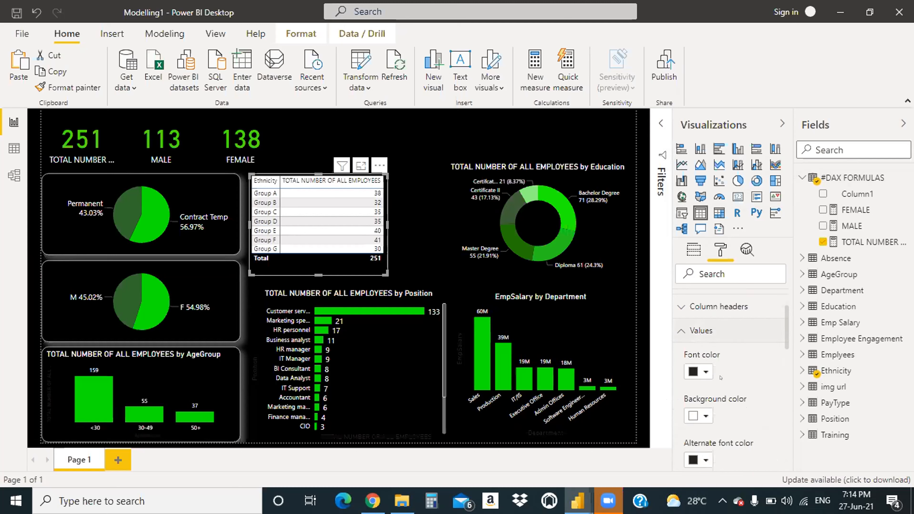
scroll(720, 377, "down", 2)
scroll(721, 376, "up", 2)
left_click(705, 415)
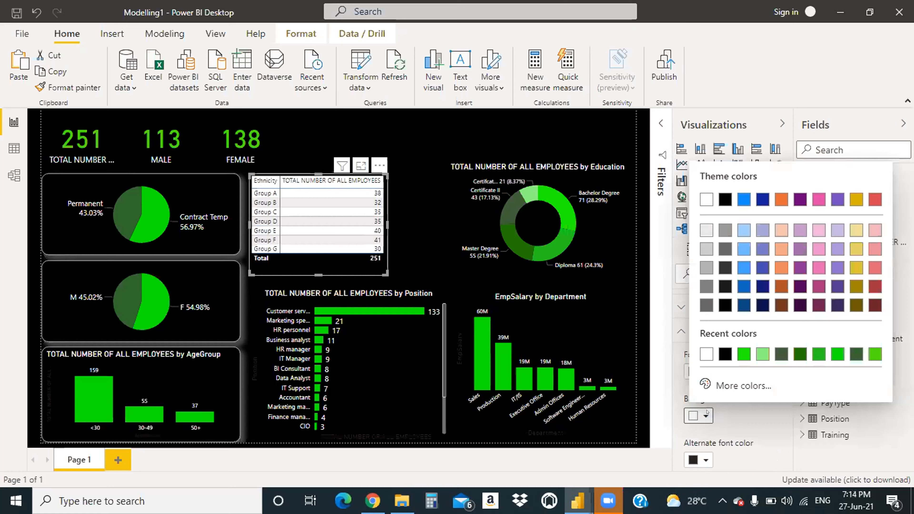
left_click(725, 355)
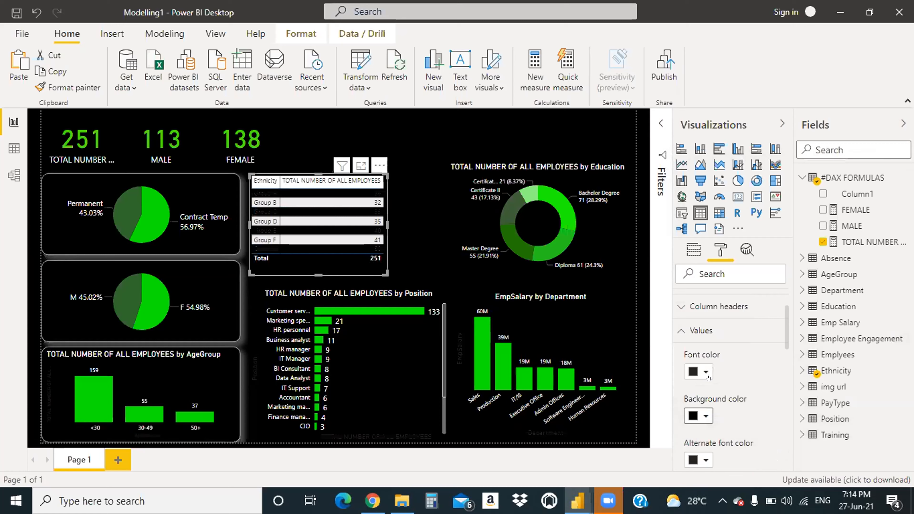
left_click(699, 370)
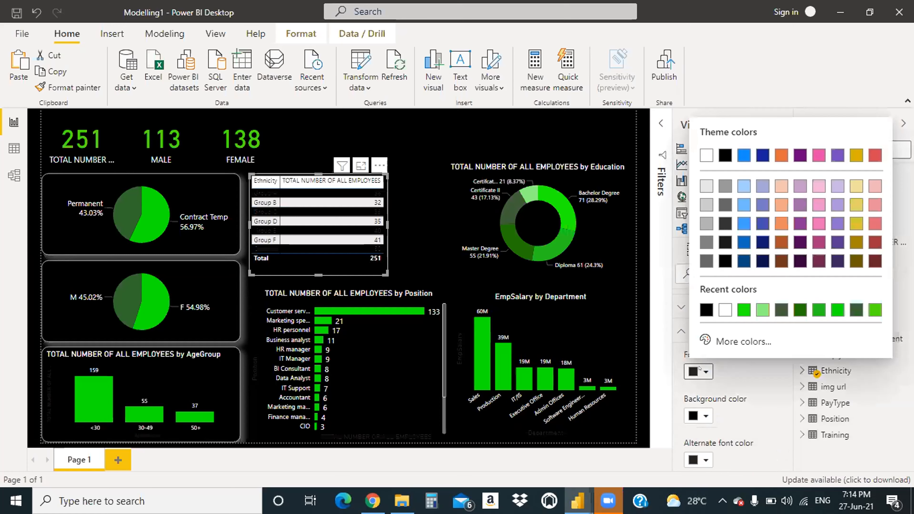
left_click(741, 312)
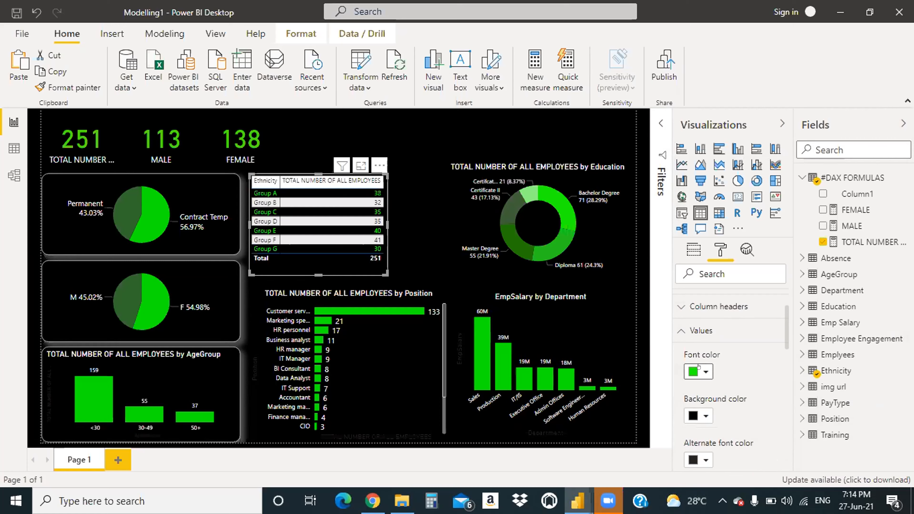
Step: Set the alternate rows of the ethnicity table's values to a bright green font and a black background
scroll(701, 364, "down", 4)
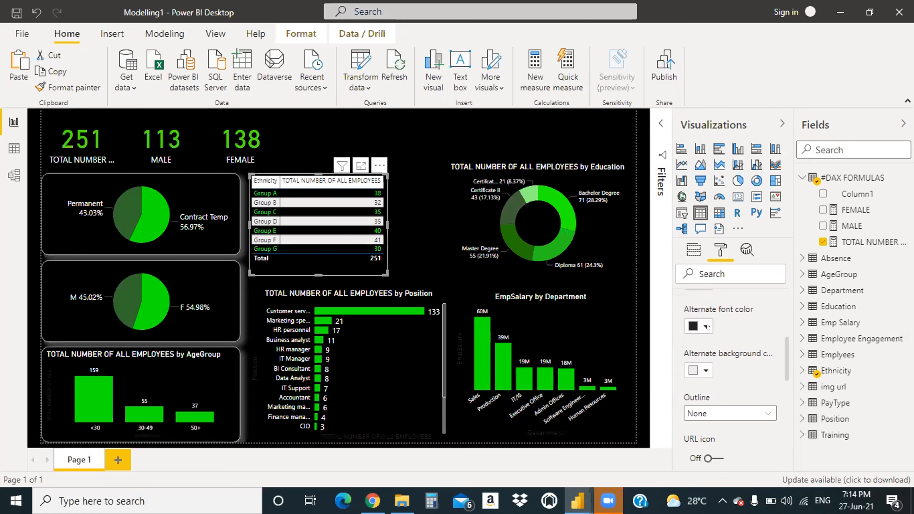
left_click(701, 326)
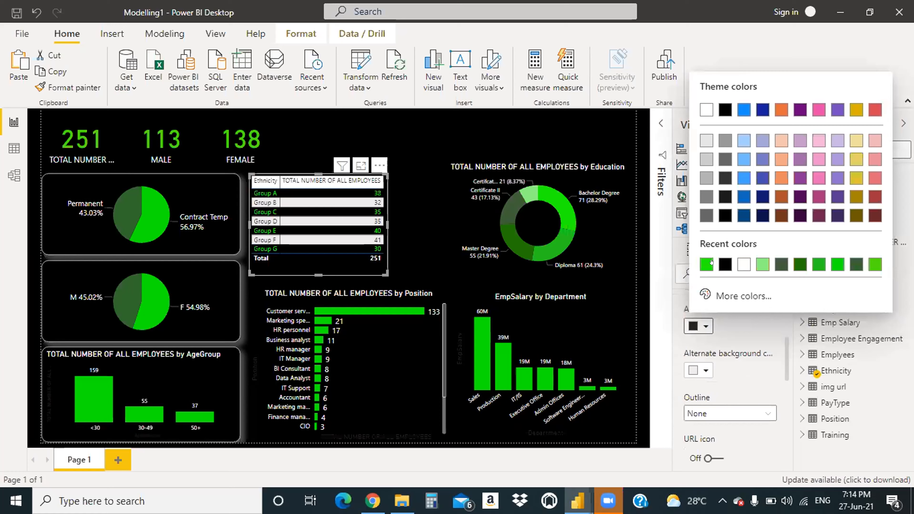
left_click(701, 263)
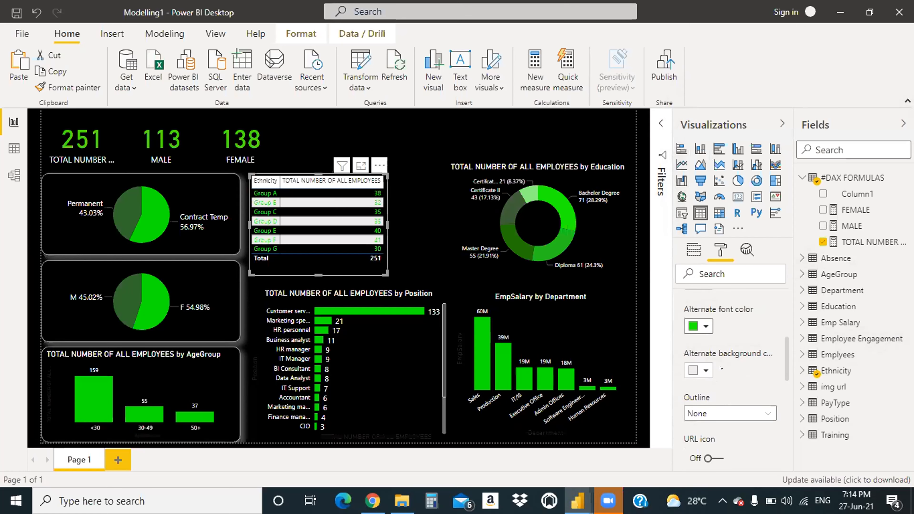
left_click(699, 370)
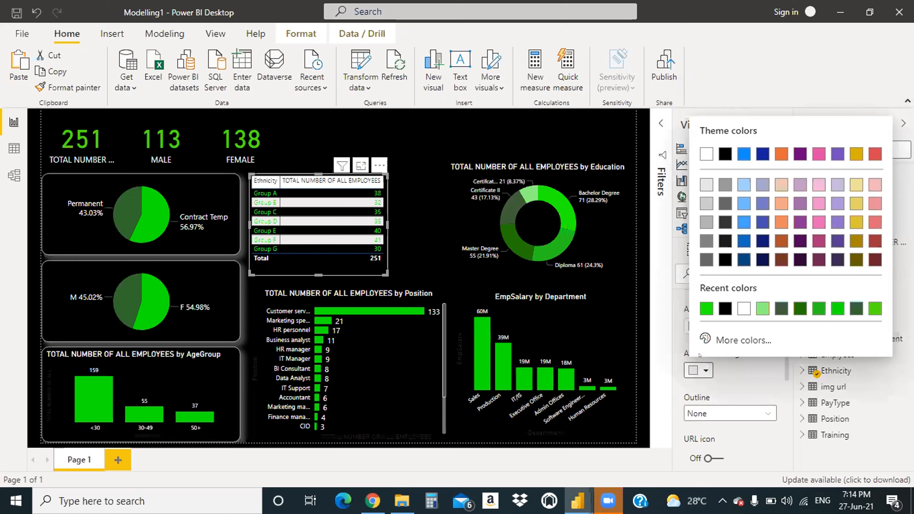
left_click(724, 309)
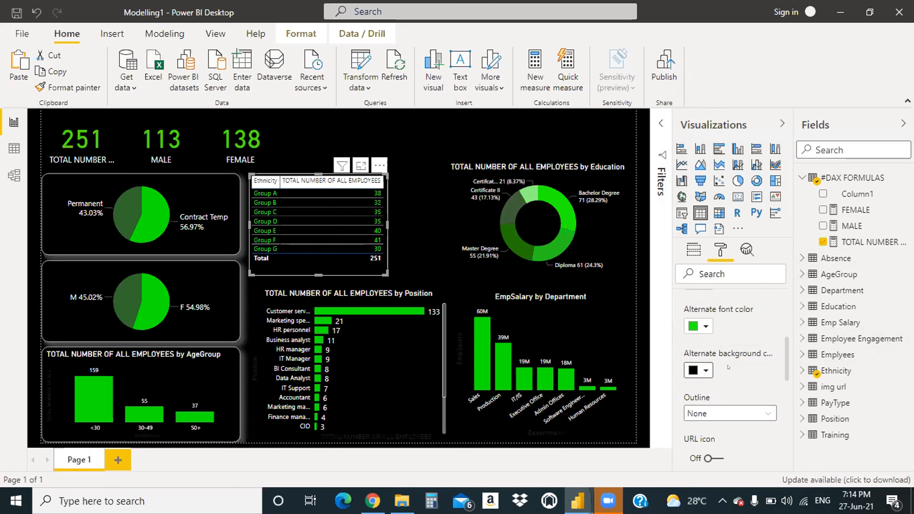
Step: Set the outline of the ethnicity table's values to Frame
scroll(716, 382, "down", 2)
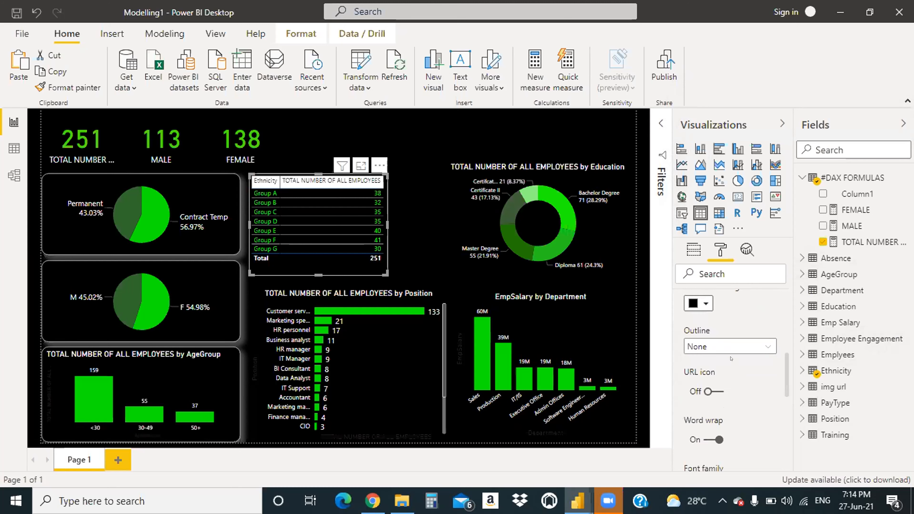
left_click(732, 346)
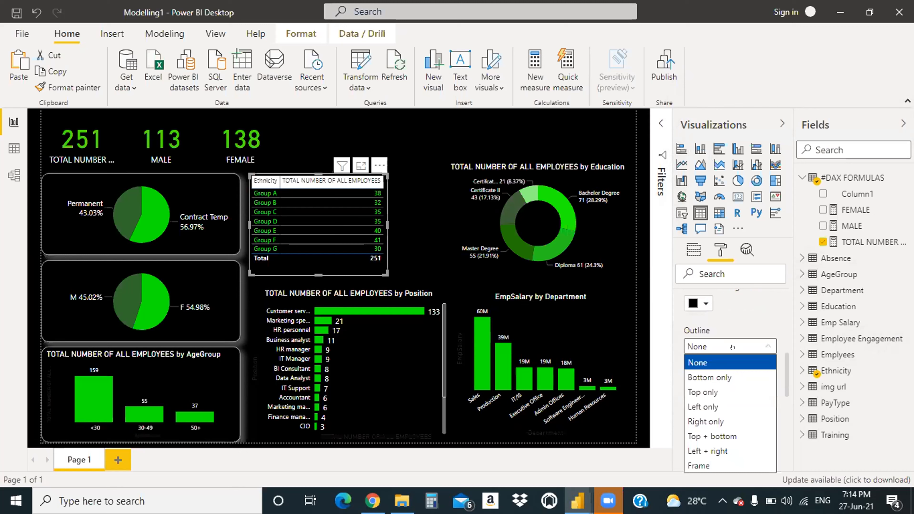
left_click(729, 465)
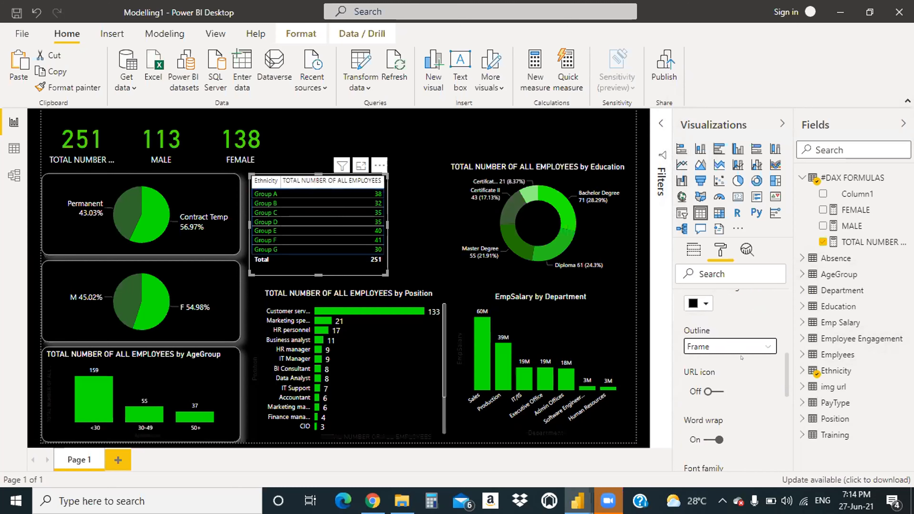
Step: Set the text size of the table's values to 13 pt and enlarge the table so all rows and columns fit
scroll(737, 370, "down", 2)
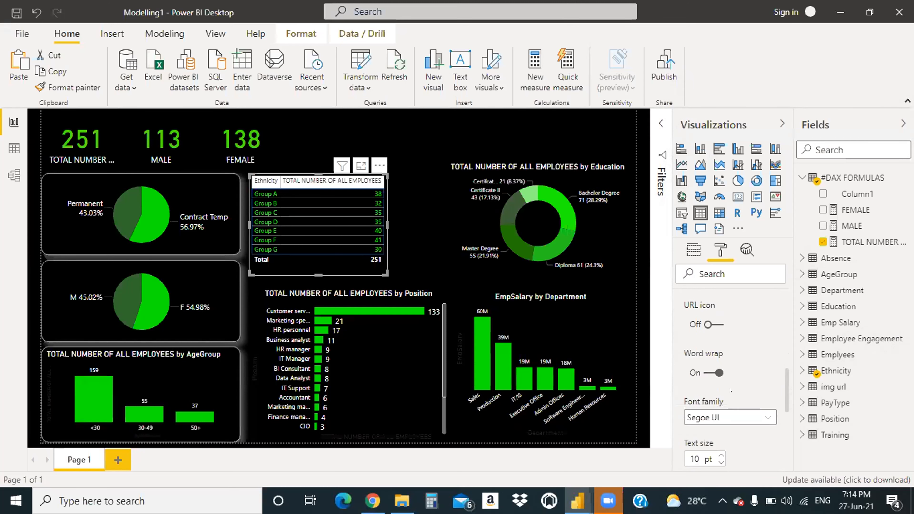
left_click(720, 454)
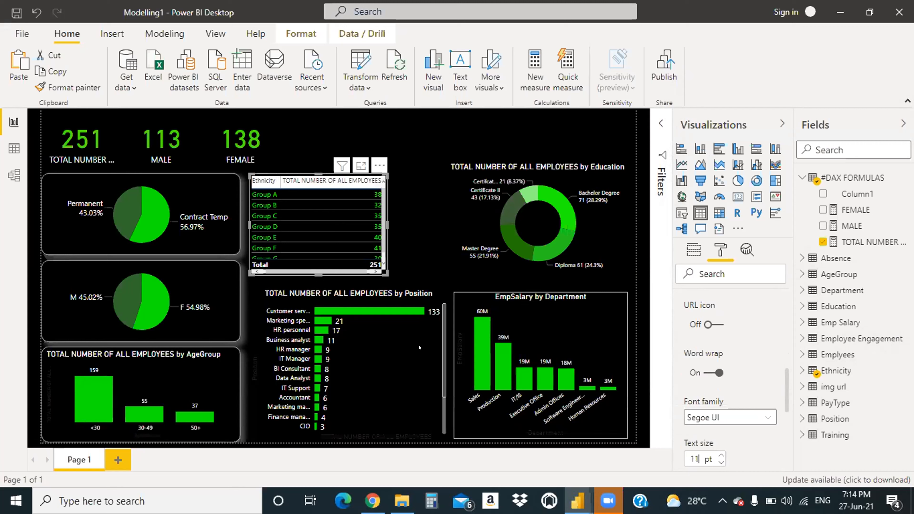
left_click_drag(379, 217, 423, 217)
left_click(721, 454)
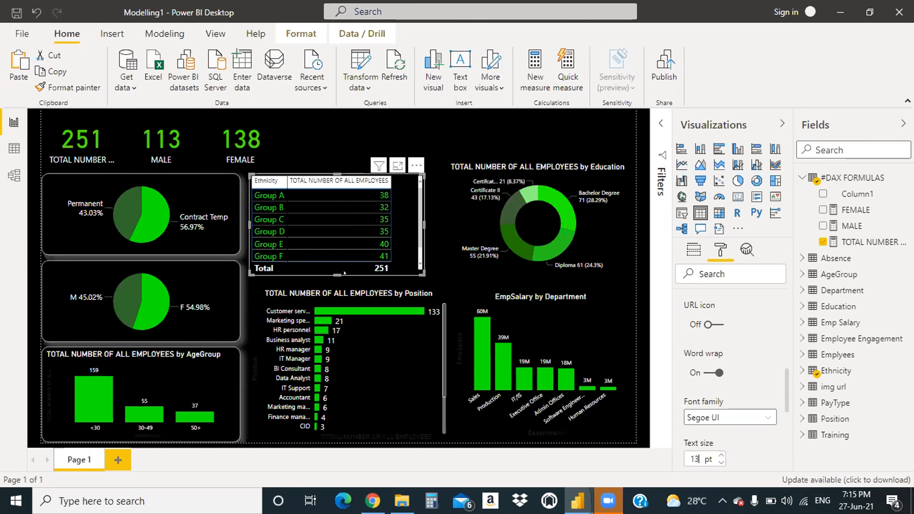
left_click_drag(333, 270, 333, 282)
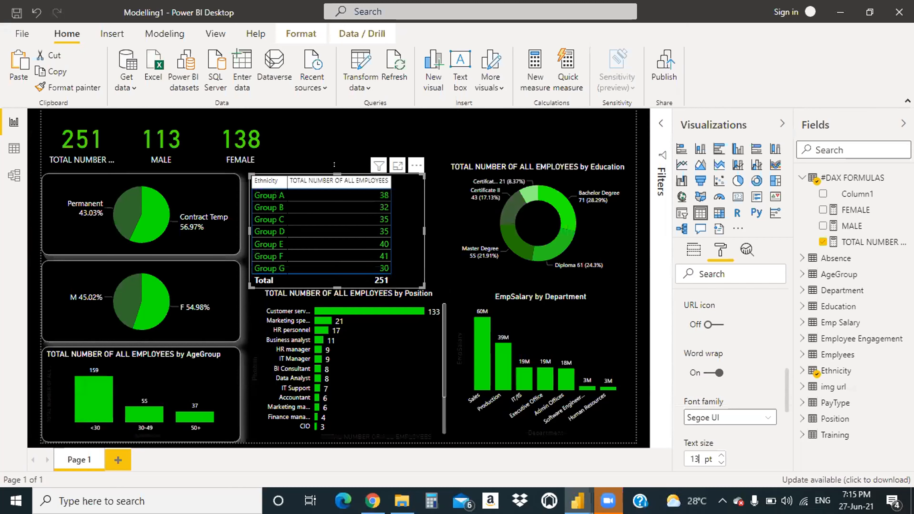
left_click_drag(333, 174, 333, 167)
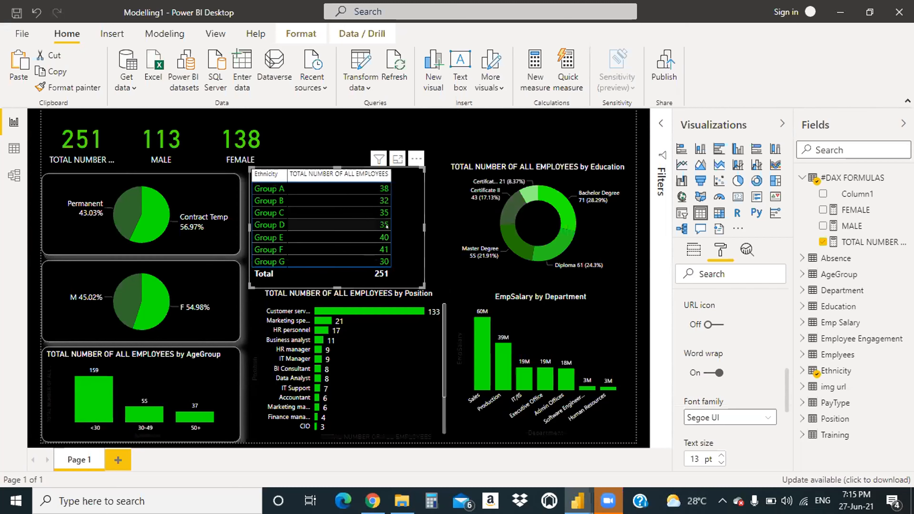
mouse_move(412, 225)
left_mouse_down()
mouse_move(428, 224)
mouse_move(410, 220)
left_mouse_up()
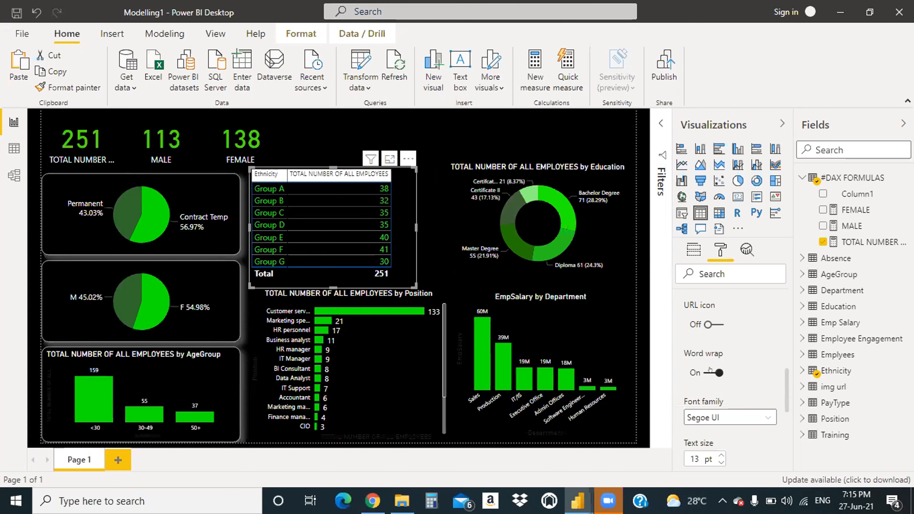
Step: Set the ethnicity table's column headers to a bright green font color and a black background color
scroll(711, 371, "up", 5)
scroll(679, 346, "up", 3)
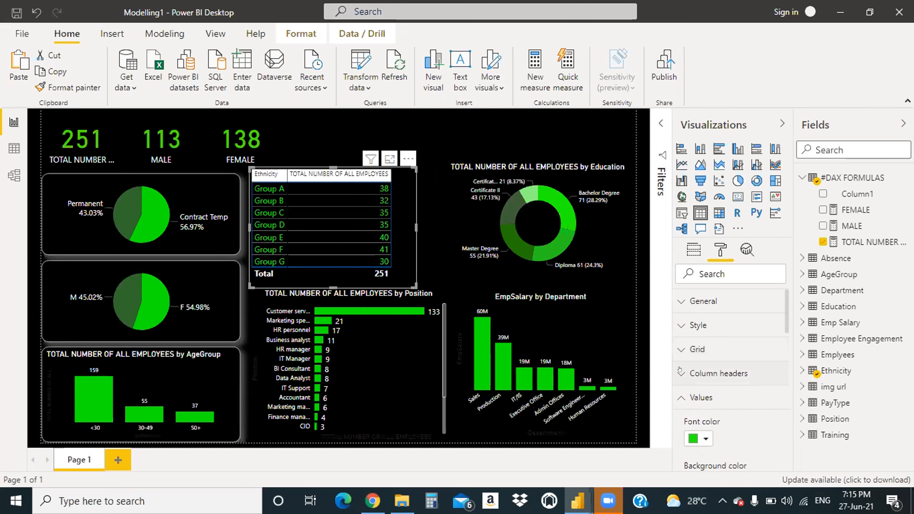
scroll(678, 369, "down", 2)
left_click(676, 335)
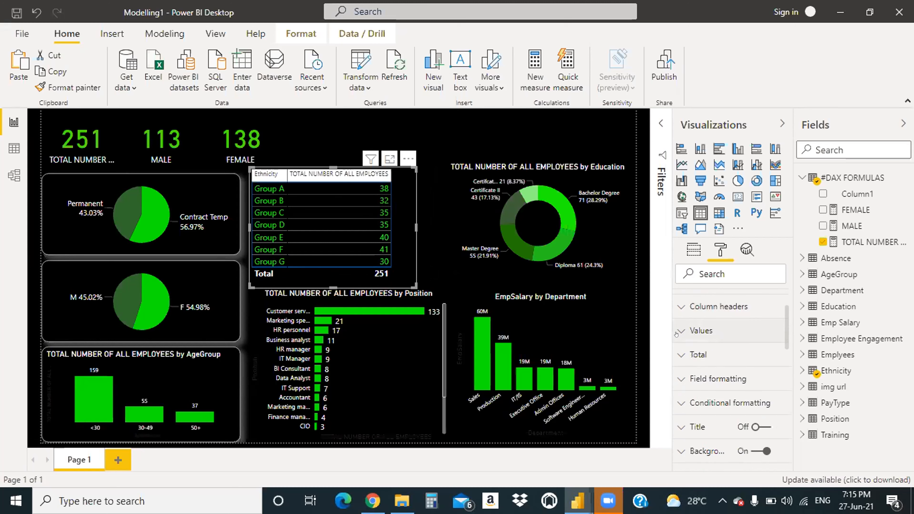
scroll(721, 357, "up", 2)
left_click(676, 377)
scroll(705, 356, "down", 4)
scroll(709, 337, "up", 2)
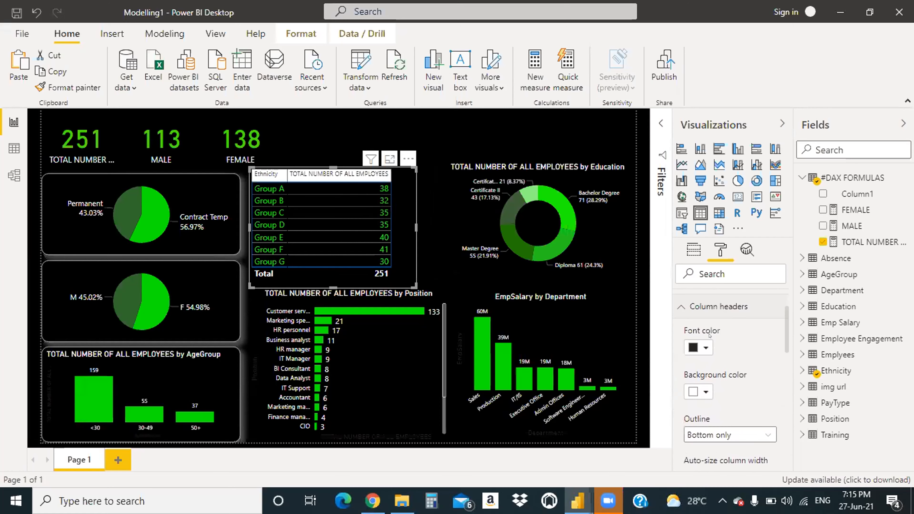
left_click(699, 347)
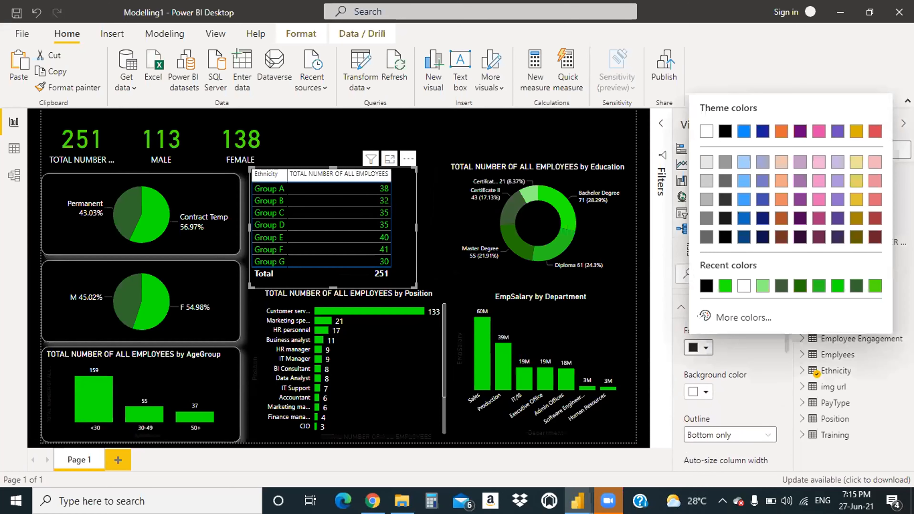
left_click(725, 287)
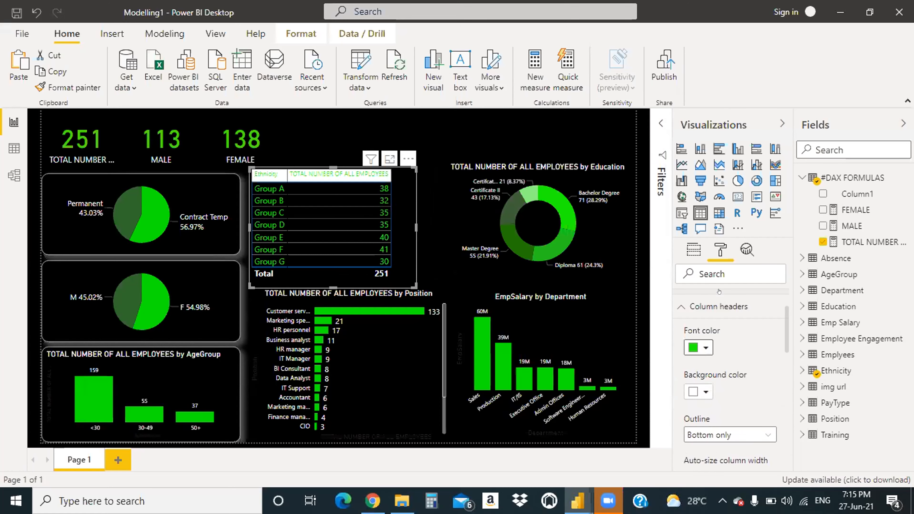
left_click(699, 391)
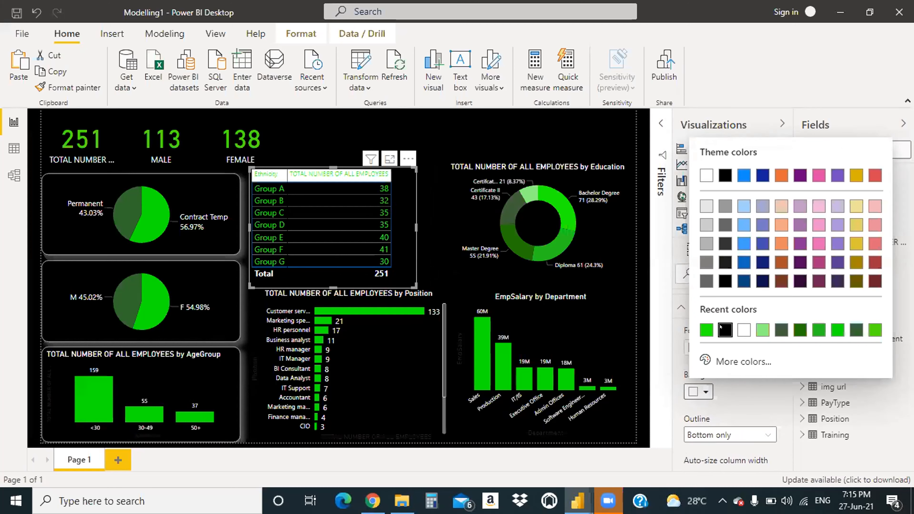
left_click(724, 330)
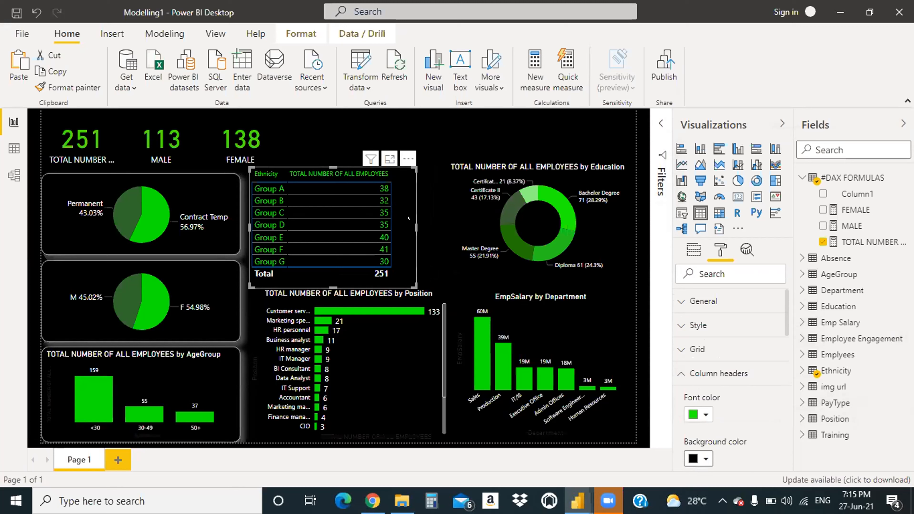
Step: Set the text size of the ethnicity table's column headers to 13 pt and widen the table until both headers fit
scroll(709, 388, "down", 5)
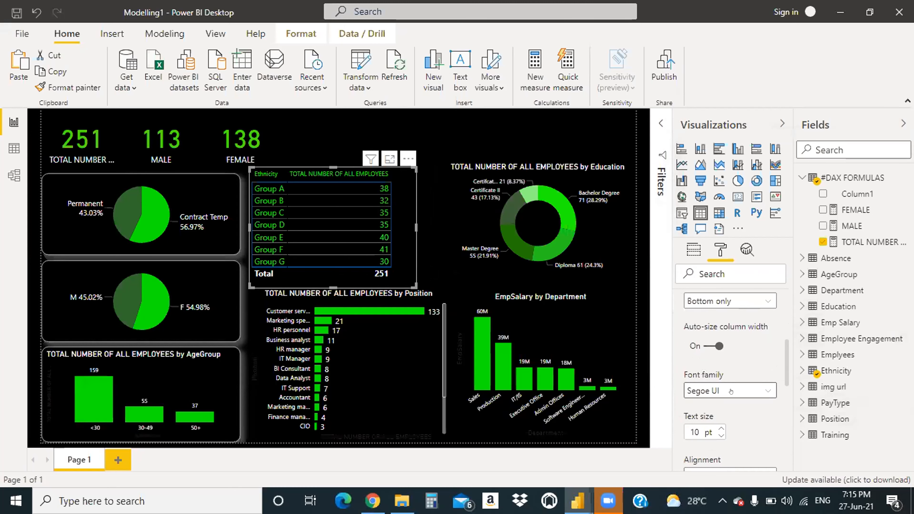
scroll(730, 391, "up", 2)
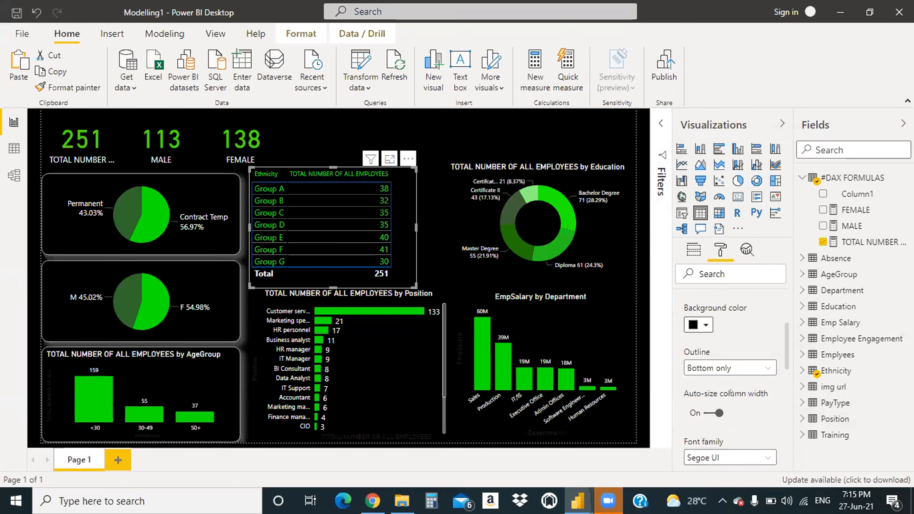
scroll(730, 391, "down", 4)
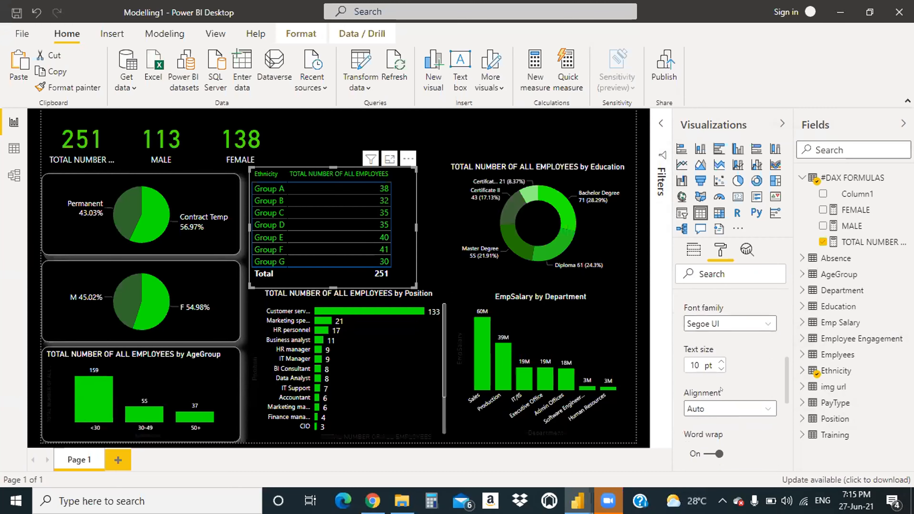
key("Up")
key("Up")
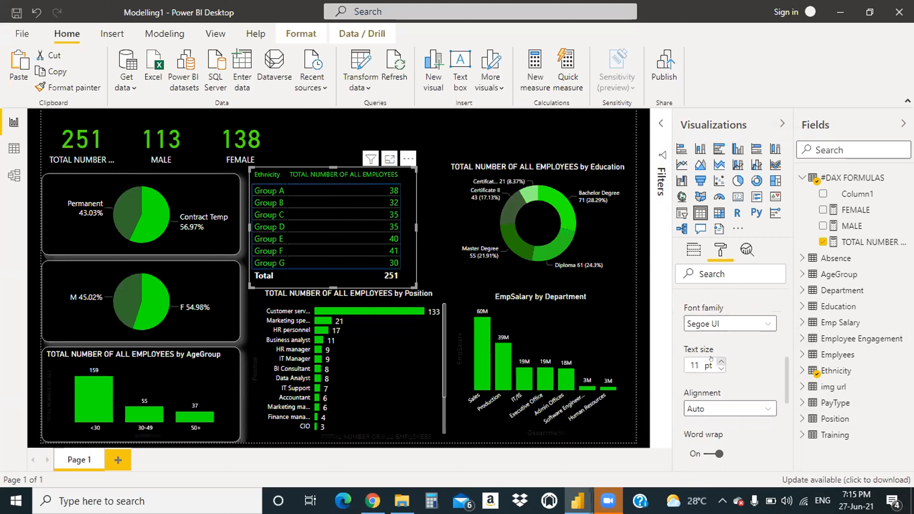
key("Up")
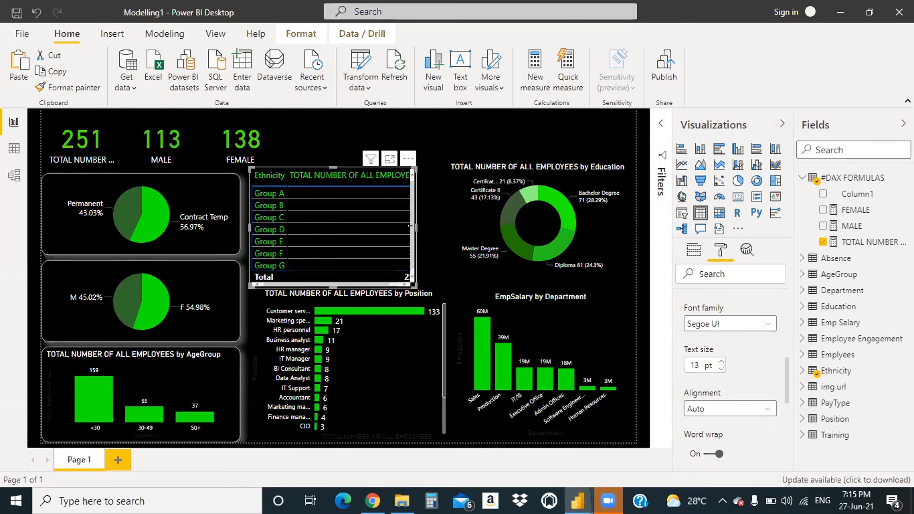
left_click_drag(410, 225, 431, 226)
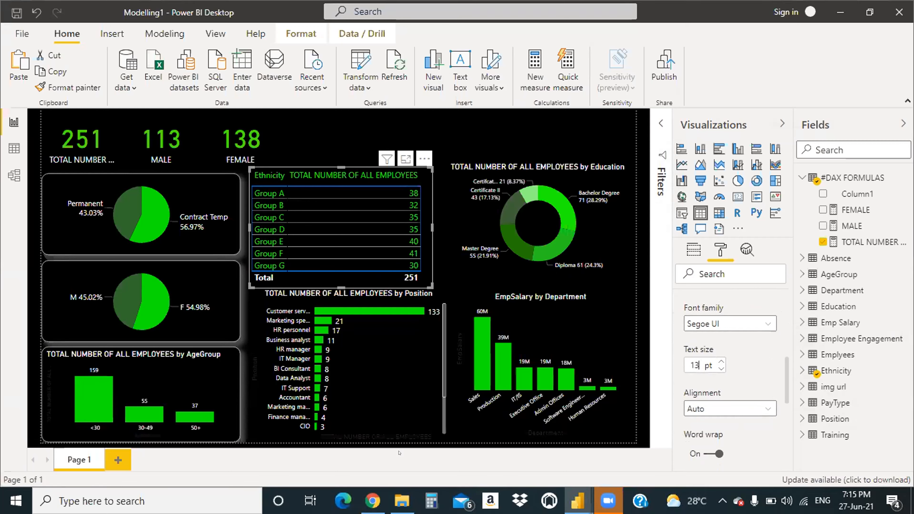
left_click(398, 153)
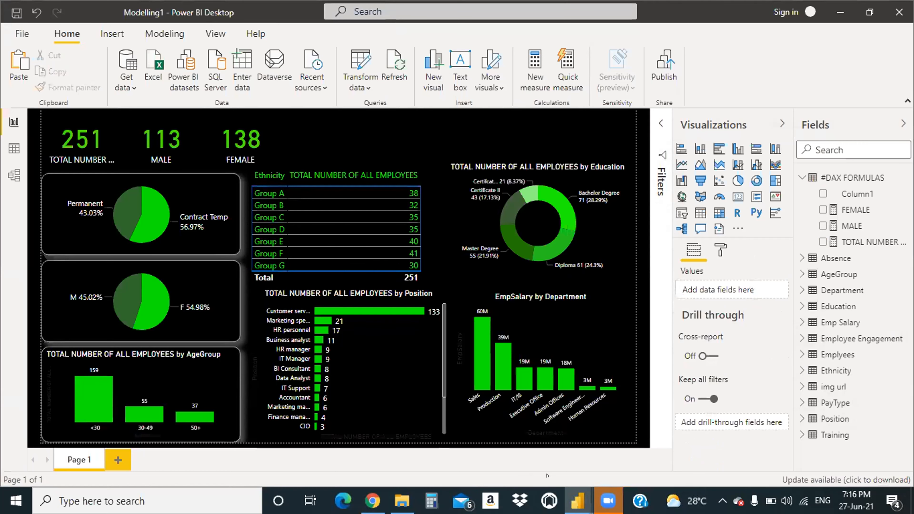
Step: Examine which field the date slicer in the Modelling1 - Copy report uses and where it sits in its table, and return to Modelling1
mouse_move(577, 500)
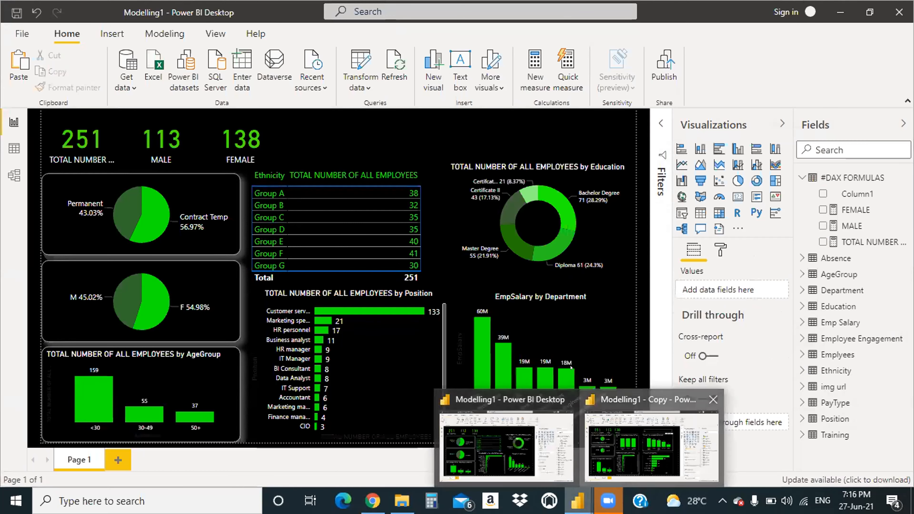
left_click(622, 442)
left_click(431, 121)
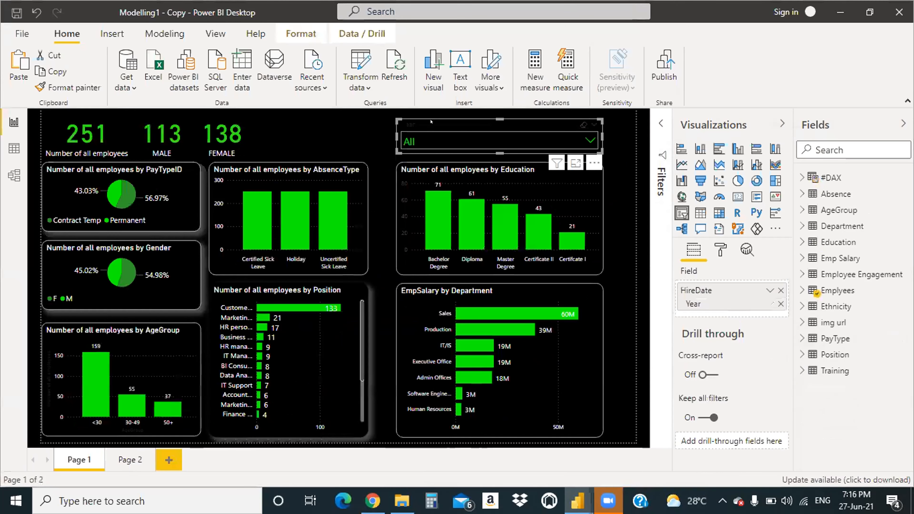
left_click(803, 290)
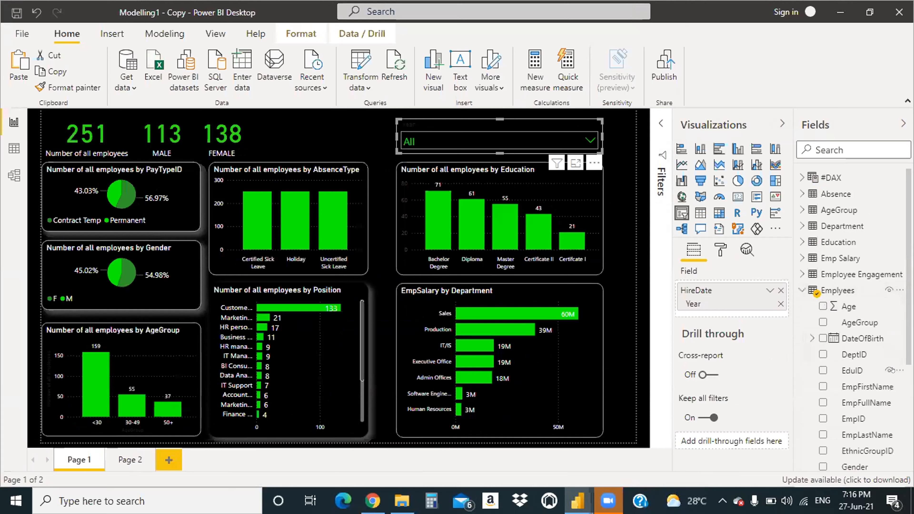
scroll(880, 377, "down", 2)
scroll(880, 377, "down", 2)
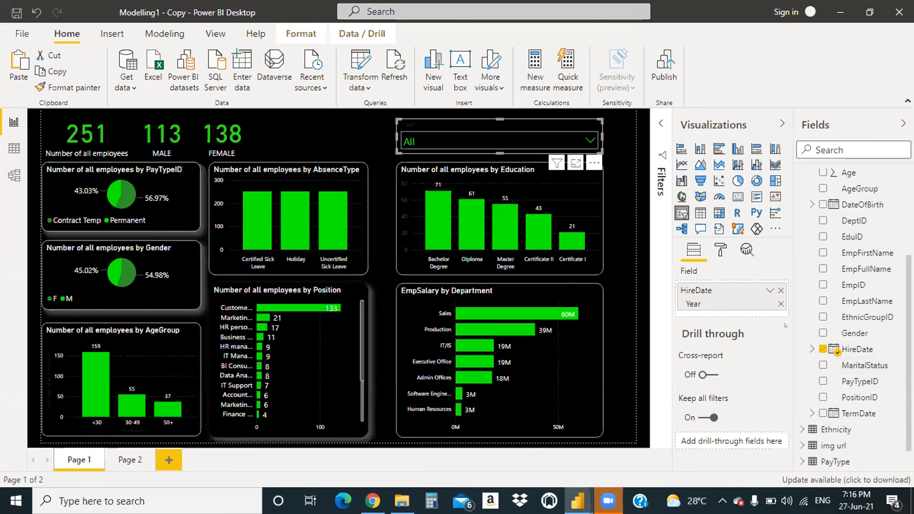
scroll(892, 357, "up", 5)
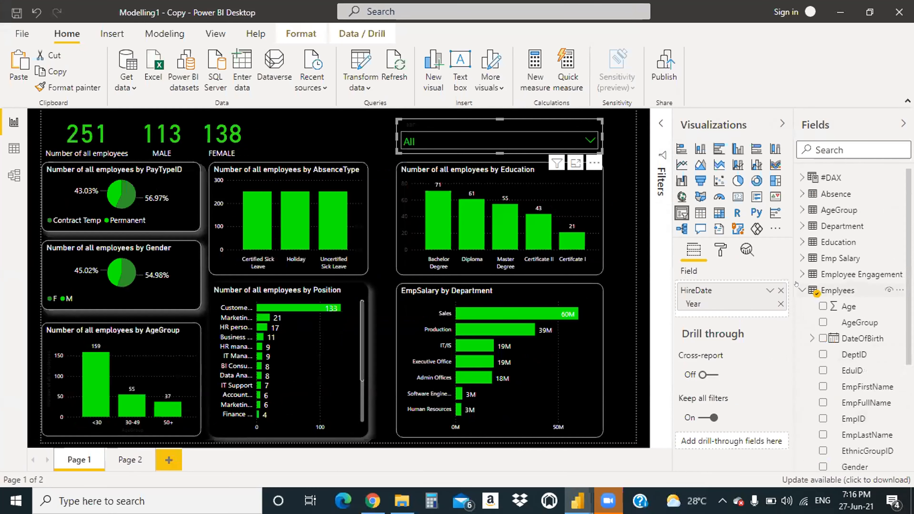
left_click(802, 290)
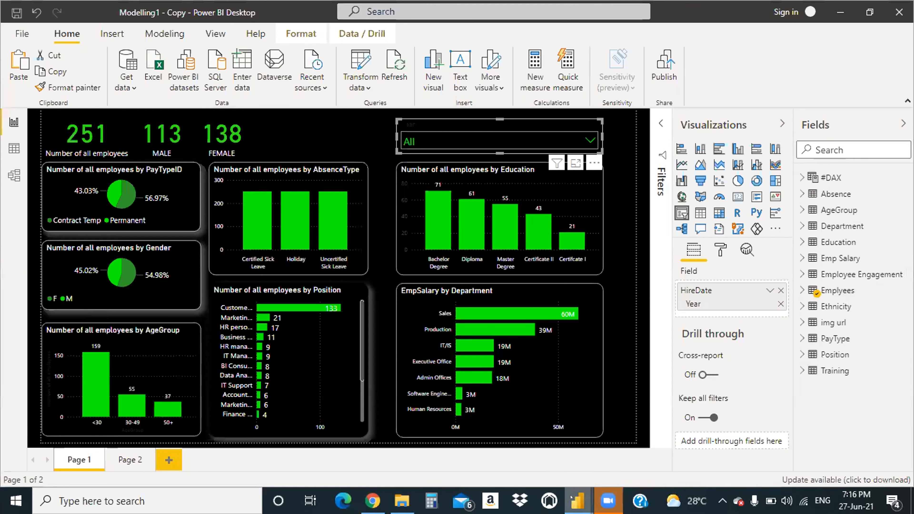
mouse_move(577, 500)
left_click(464, 432)
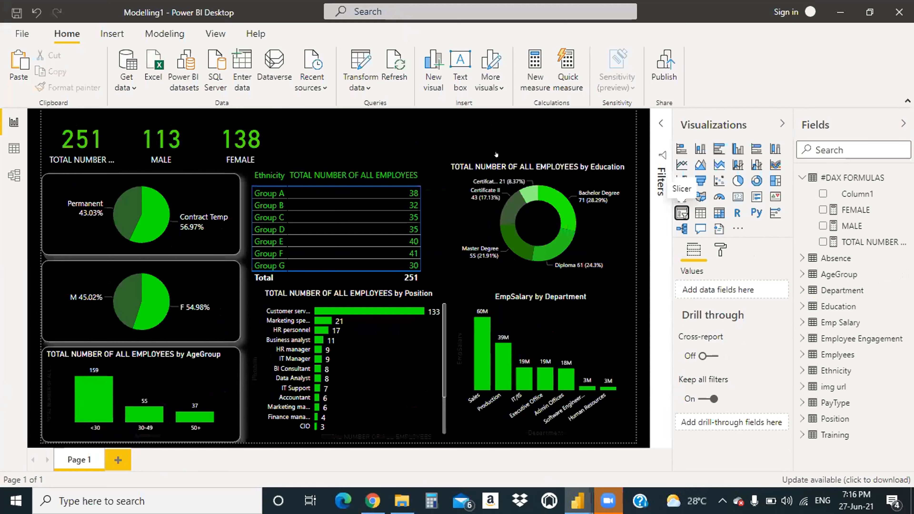
Step: Add a slicer above the Education donut chart and populate it with the HireDate field from the Emplyees table
left_click_drag(140, 190, 535, 136)
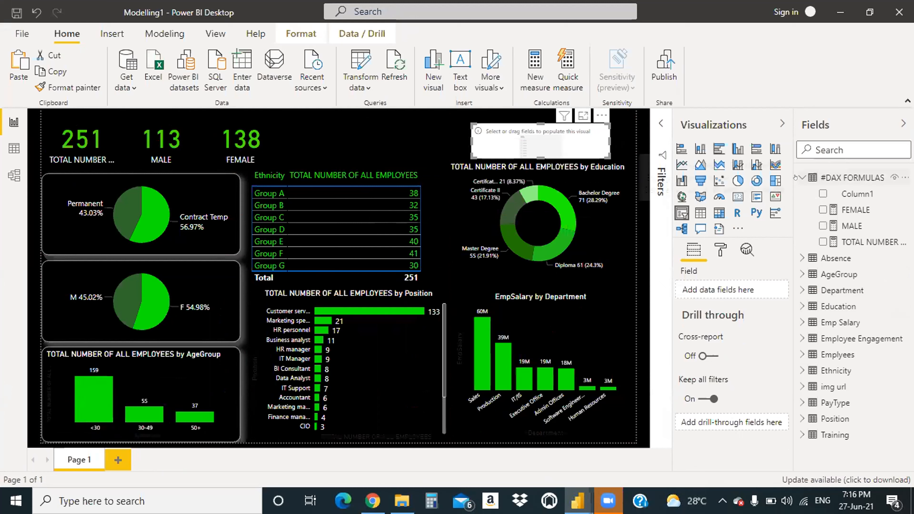
left_click(795, 184)
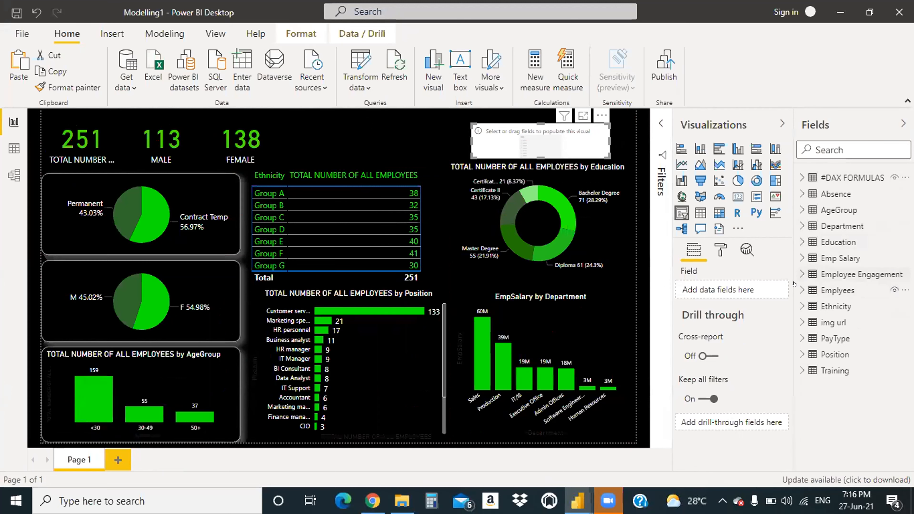
left_click(795, 291)
scroll(849, 378, "down", 5)
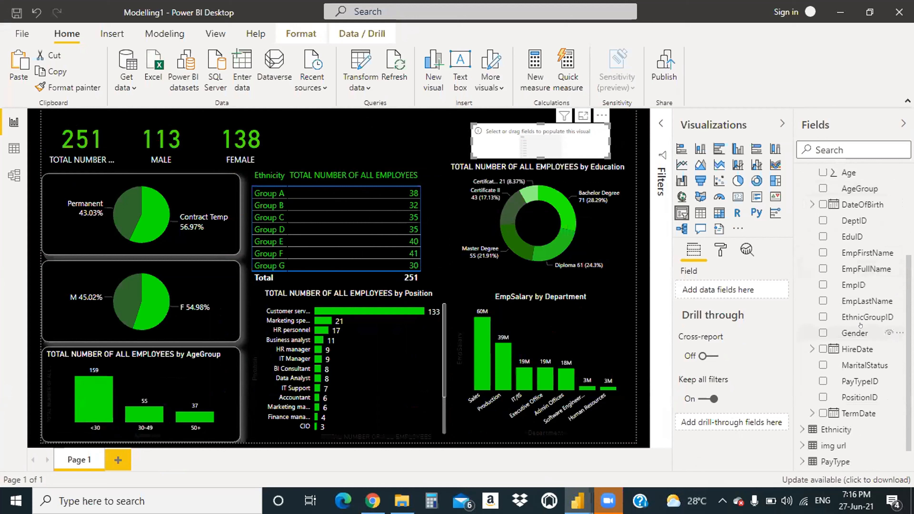
left_click_drag(850, 349, 532, 132)
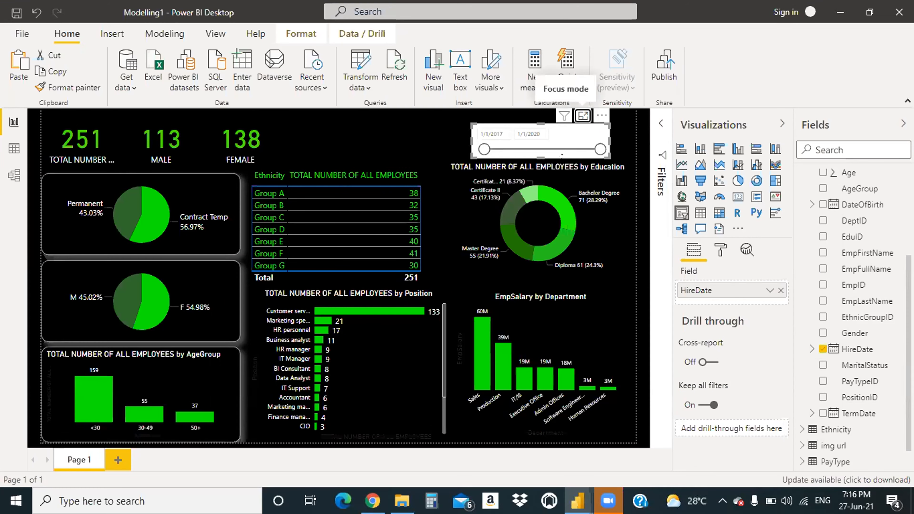
Step: Open the HireDate slicer in focus mode and try the Between, Before, After and List styles
left_click(583, 116)
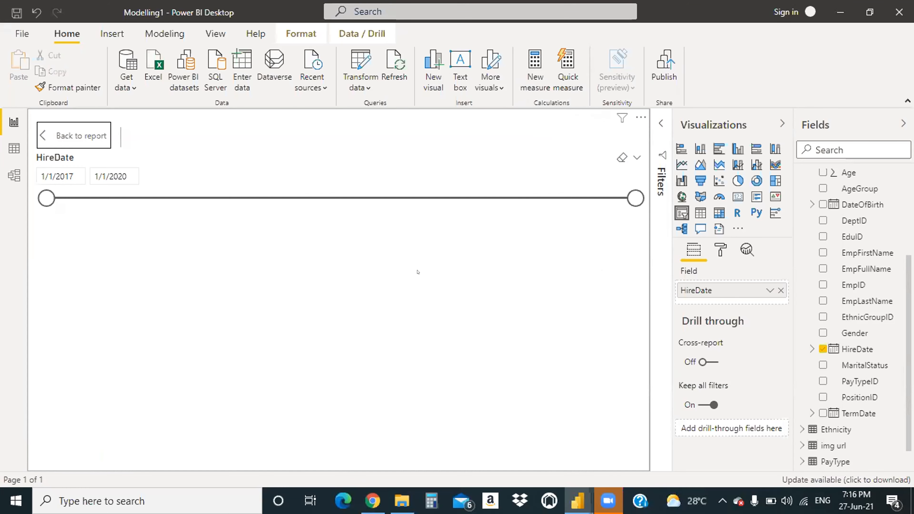
left_click(637, 157)
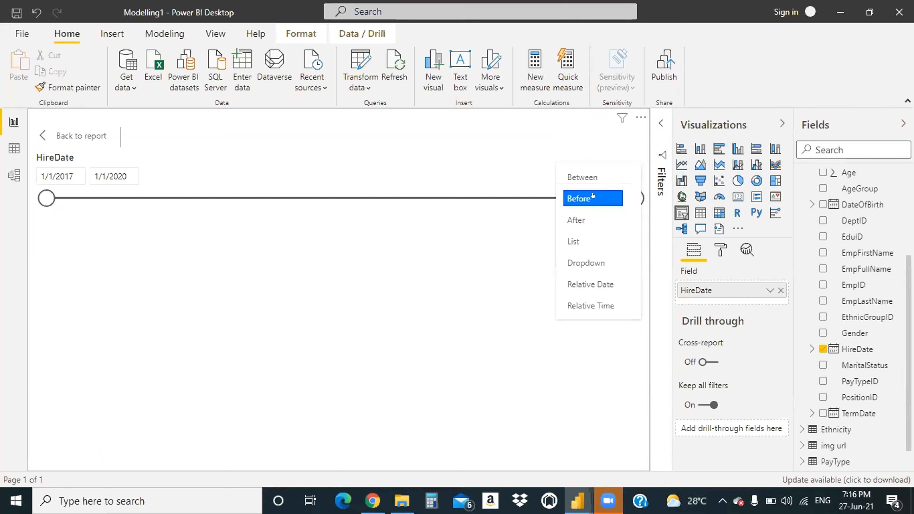
left_click(578, 174)
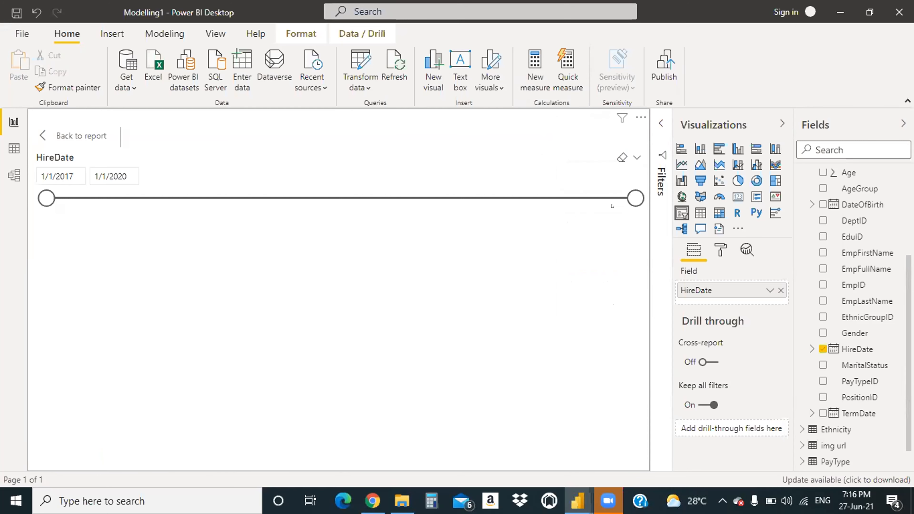
left_click(635, 157)
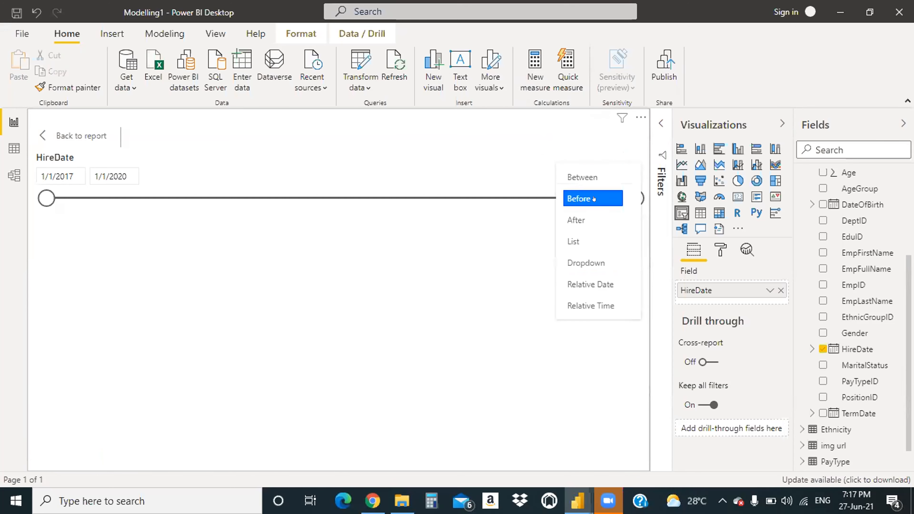
left_click(599, 198)
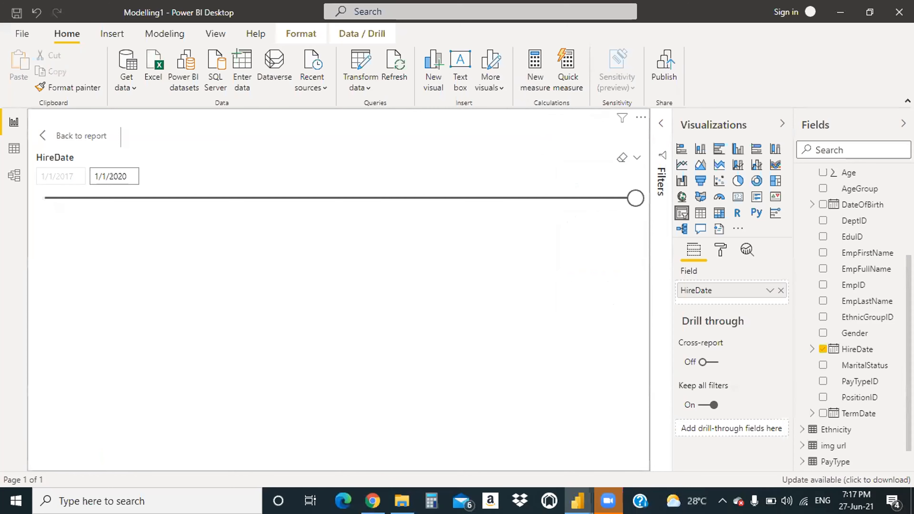
left_click(636, 157)
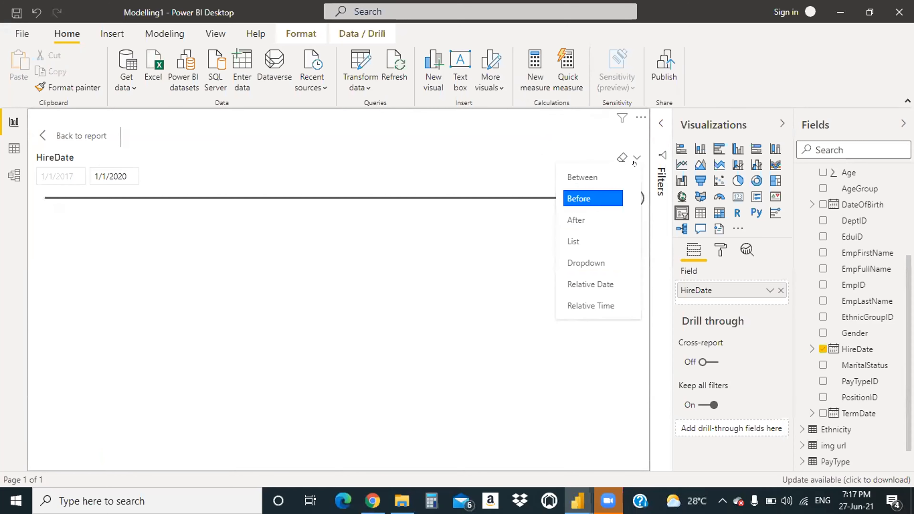
left_click(611, 218)
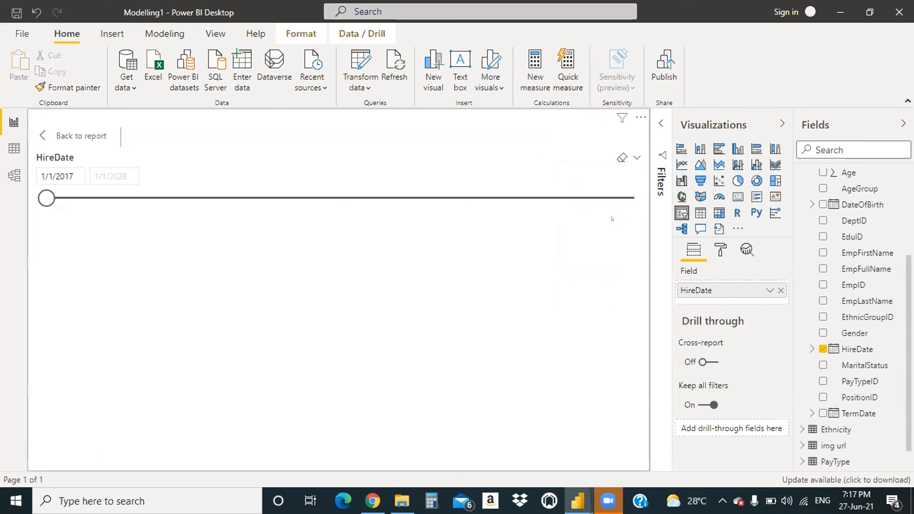
left_click(636, 157)
left_click(590, 241)
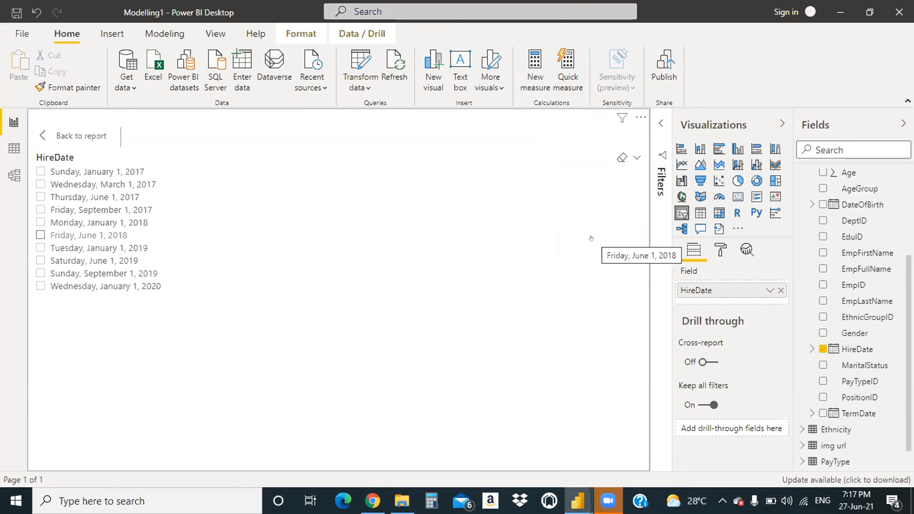
Step: Try the HireDate slicer as a Dropdown, expanding and collapsing its date list, and as a Relative Date filter
left_click(636, 157)
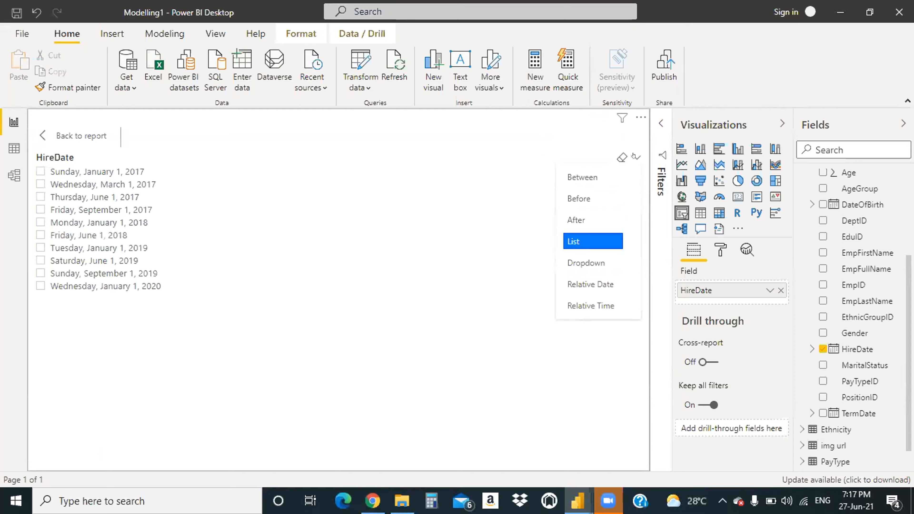
left_click(598, 254)
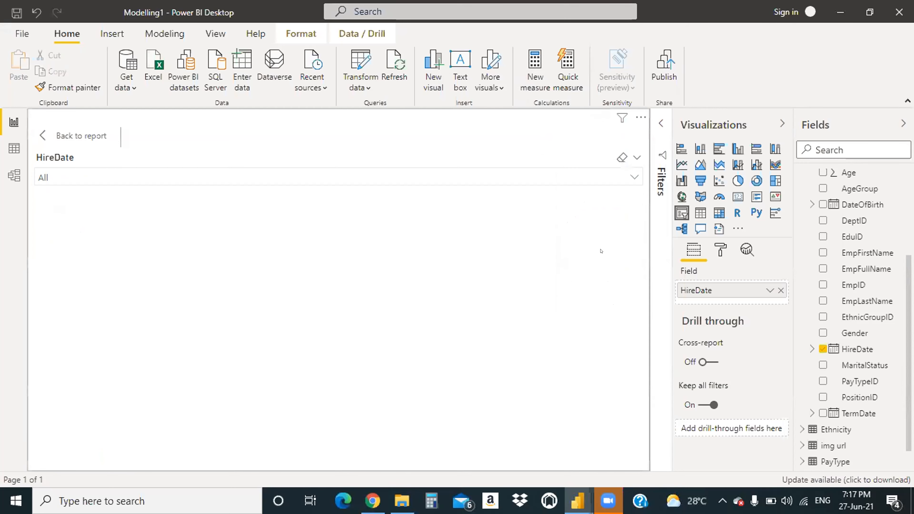
left_click(622, 176)
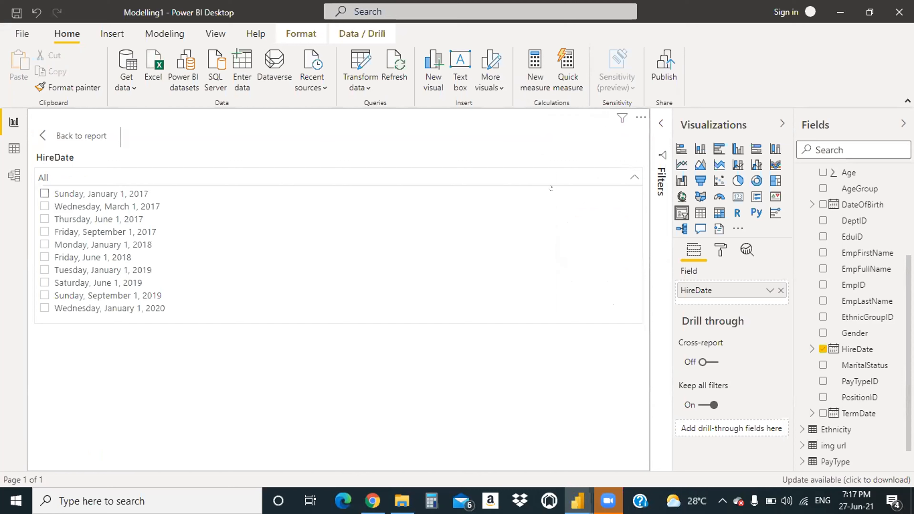
left_click(634, 176)
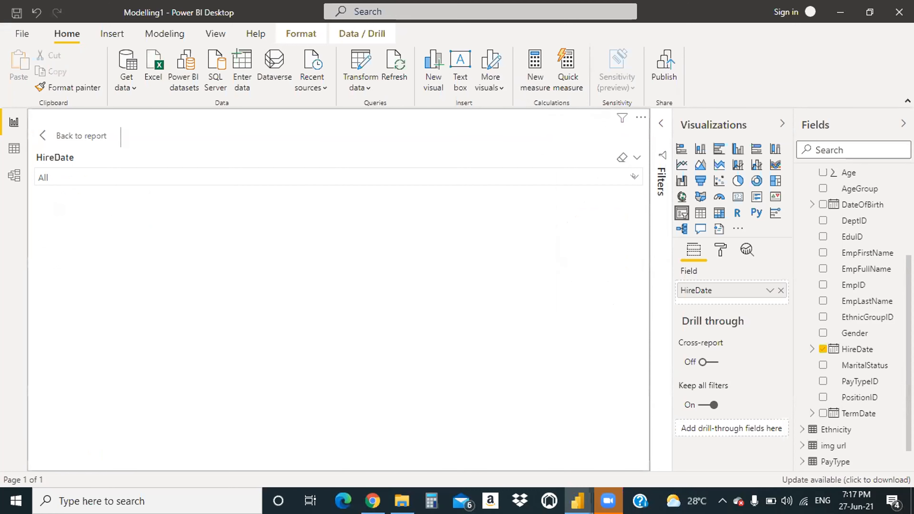
left_click(635, 157)
left_click(602, 281)
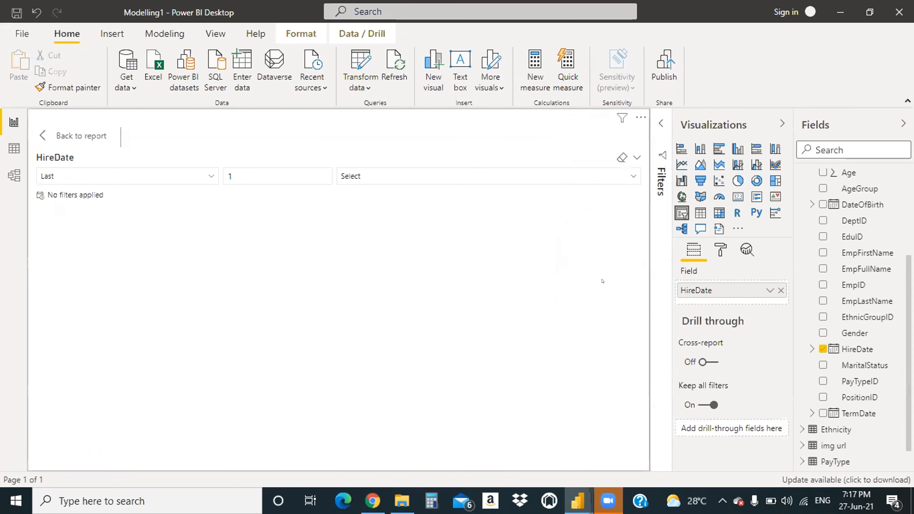
left_click(634, 156)
left_click(592, 294)
Step: Set the HireDate slicer to the Dropdown style and, back in the report, make it slightly shorter and wider
left_click(636, 159)
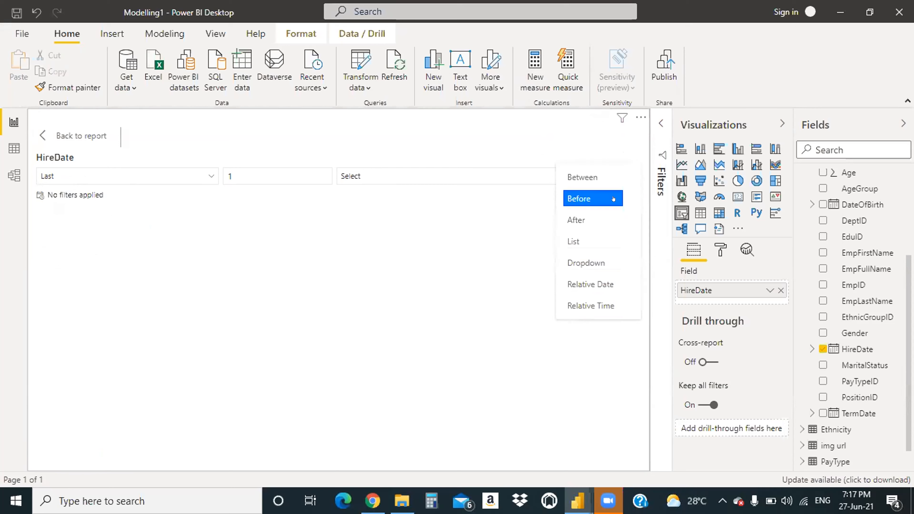
left_click(593, 262)
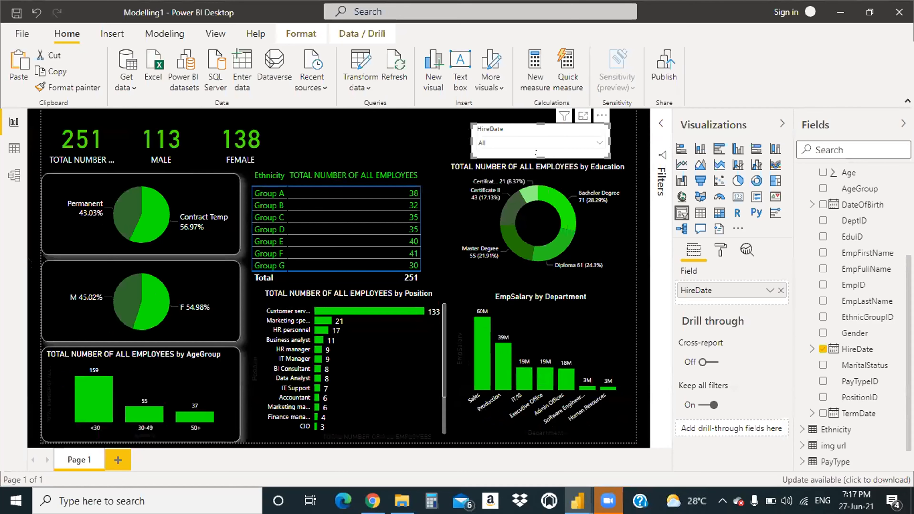
left_click_drag(537, 144, 537, 141)
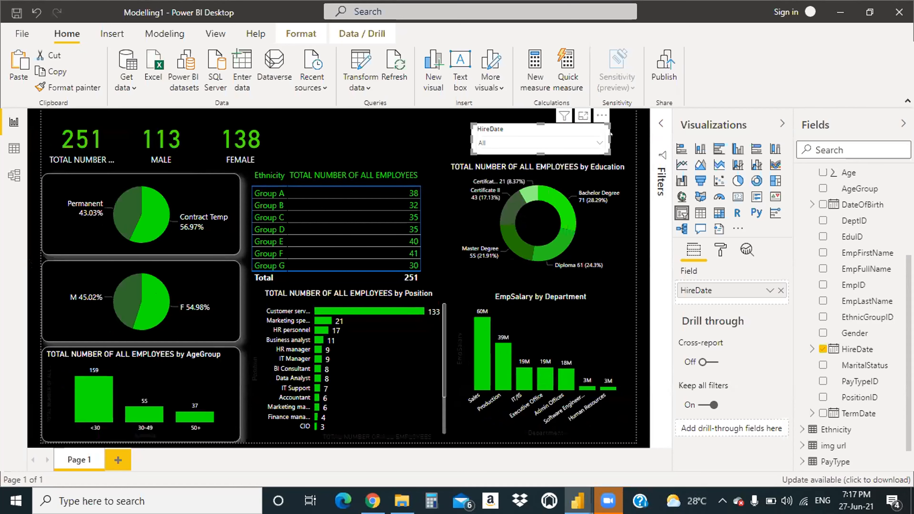
left_click_drag(613, 133, 628, 137)
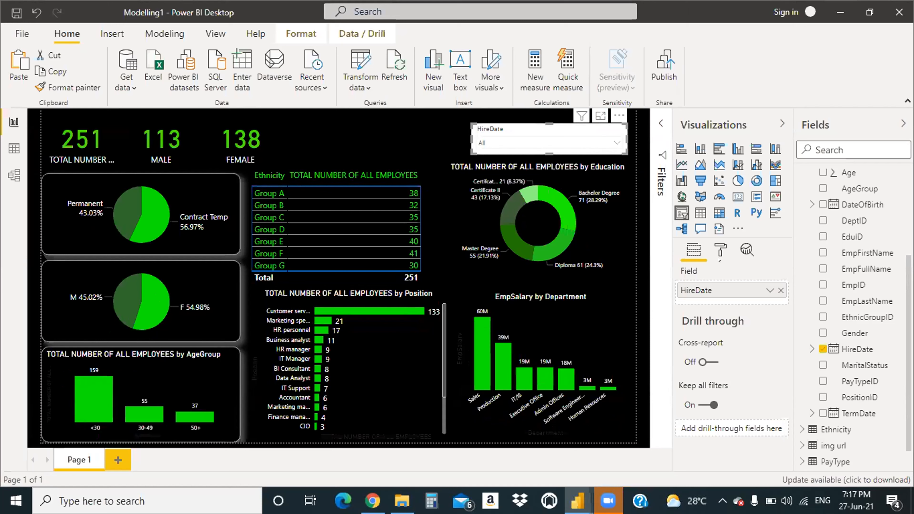
Step: Set the HireDate slicer's background color to black
left_click(718, 250)
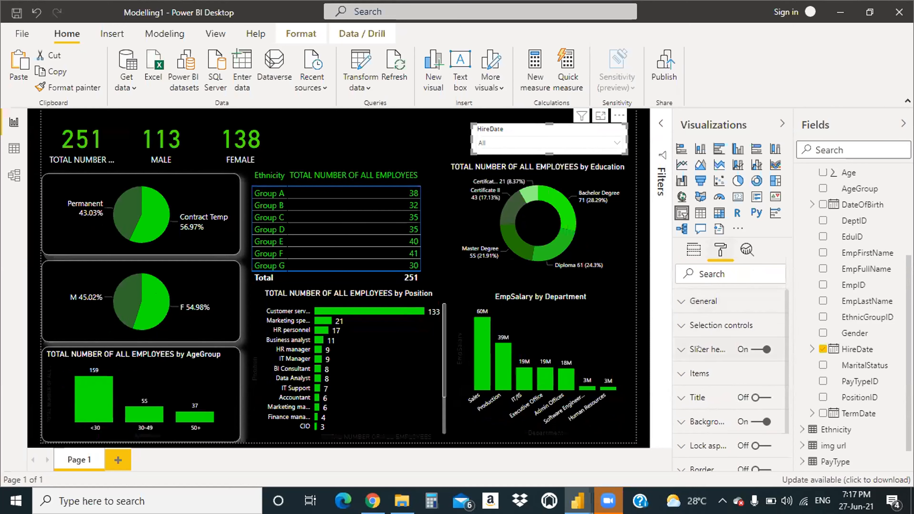
scroll(676, 358, "down", 2)
left_click(678, 368)
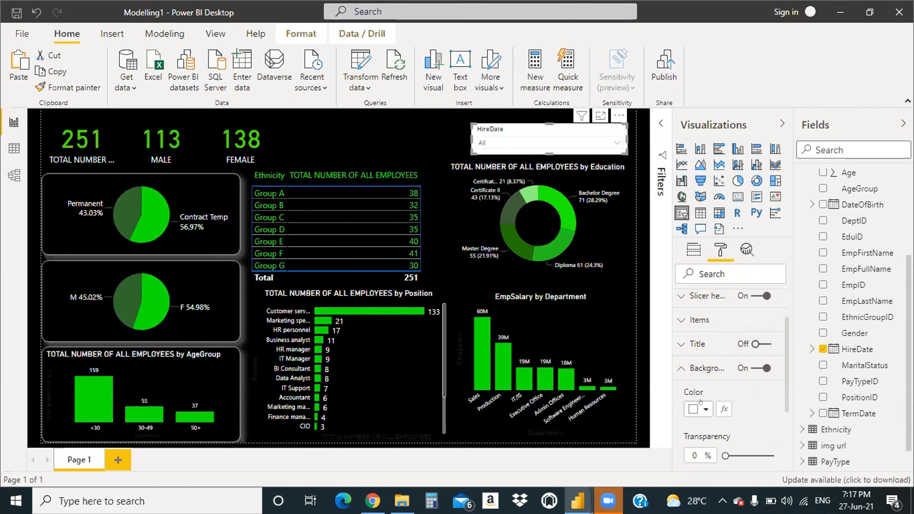
left_click(698, 406)
left_click(698, 347)
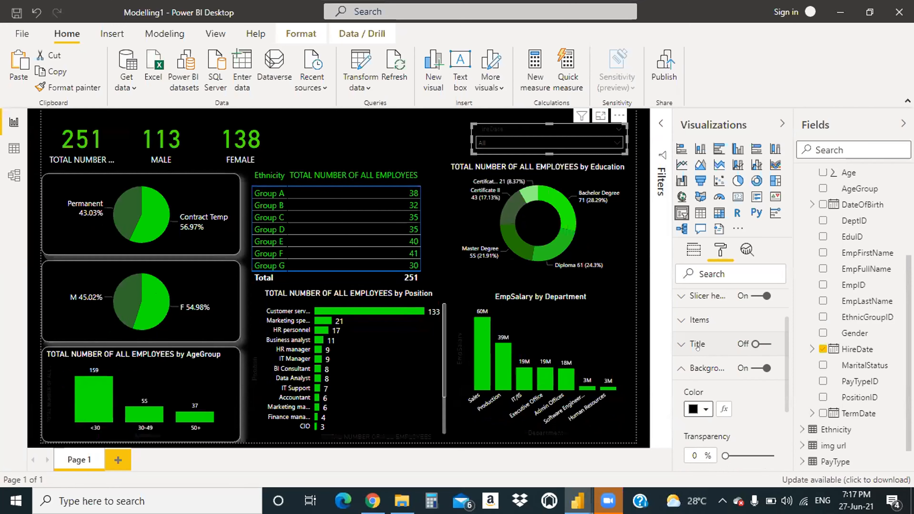
left_click(678, 368)
Step: Enable the HireDate slicer's title and enter HIRE DATE as its text
left_click(677, 345)
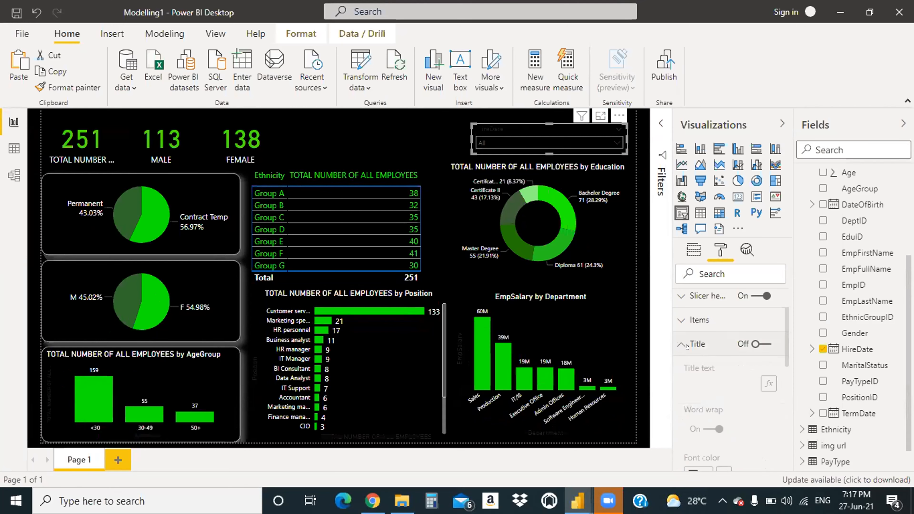
left_click(756, 344)
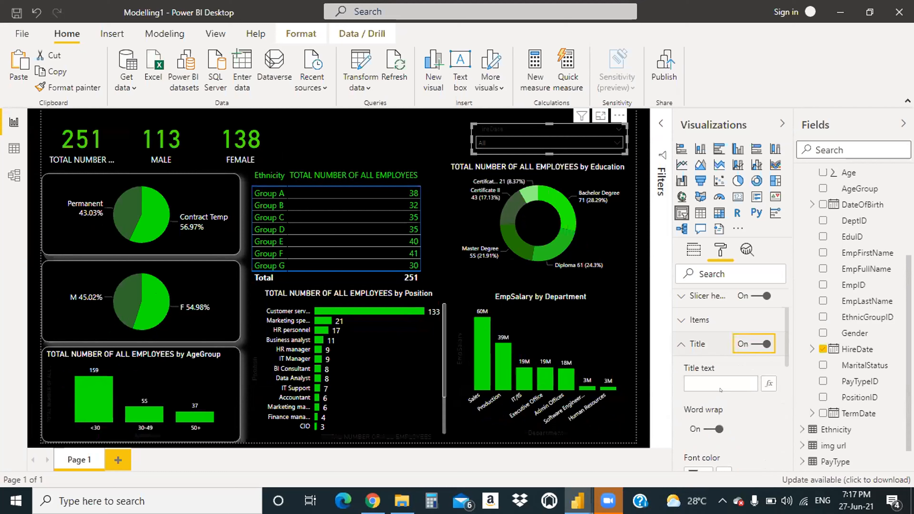
scroll(728, 388, "down", 2)
scroll(728, 389, "up", 2)
left_click(706, 385)
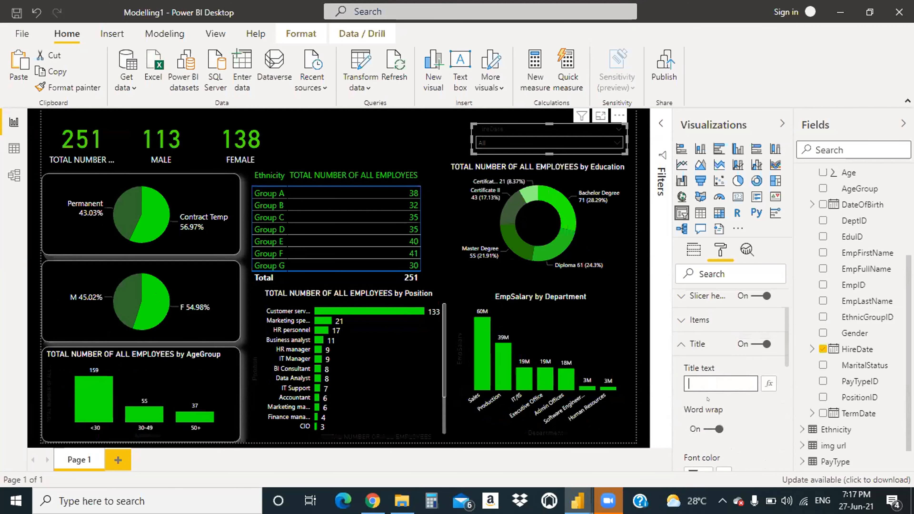
type("HIRE DATE")
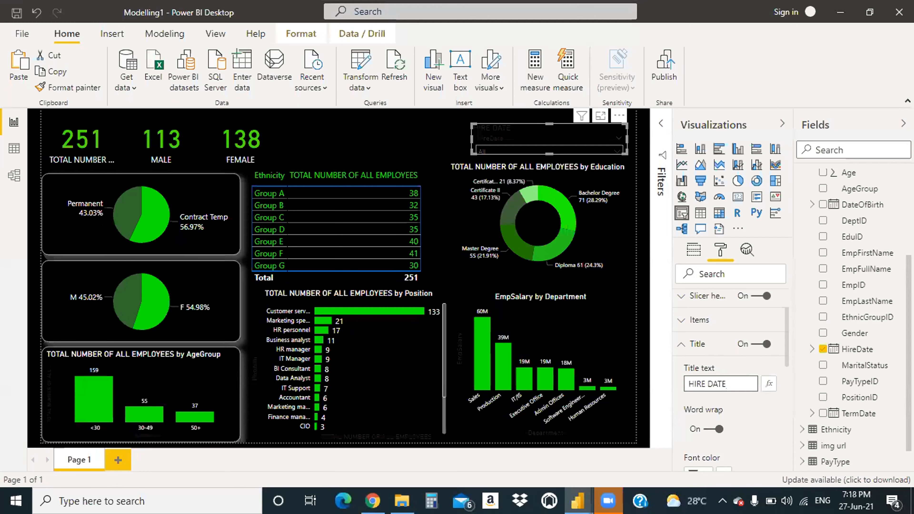
Step: Color the slicer's HIRE DATE title with the bright green from the recent colors
scroll(719, 410, "down", 2)
left_click(699, 408)
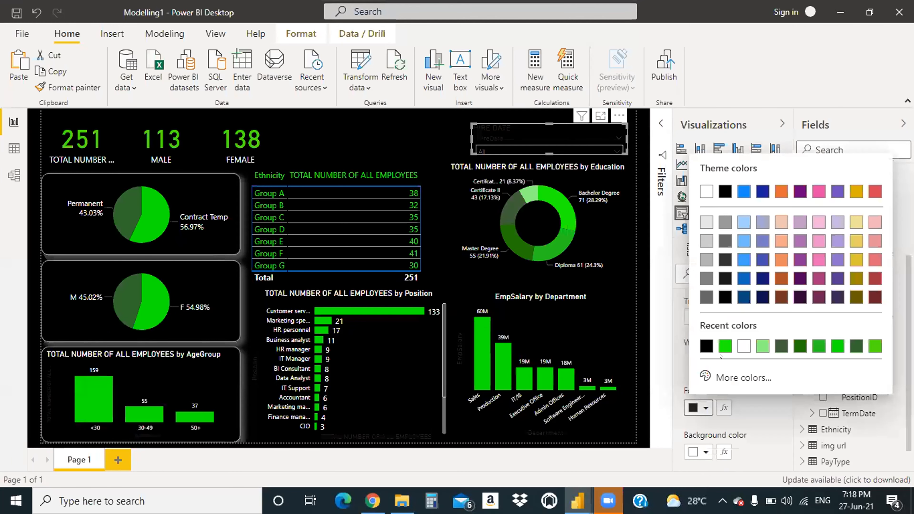
left_click(725, 347)
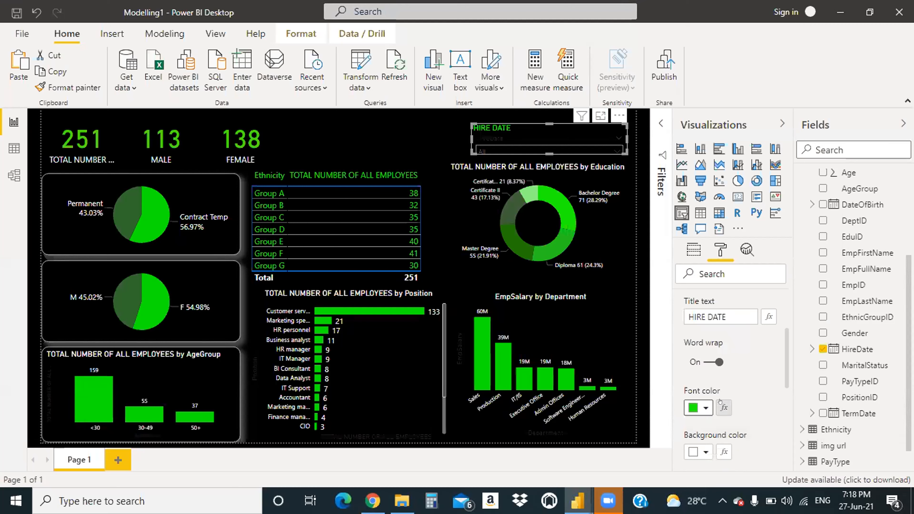
scroll(719, 370, "up", 2)
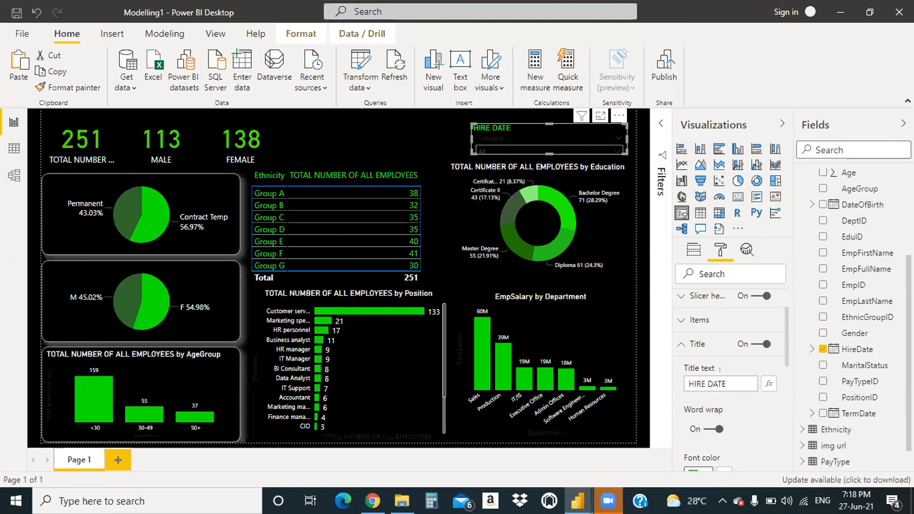
left_click(679, 346)
scroll(686, 347, "up", 2)
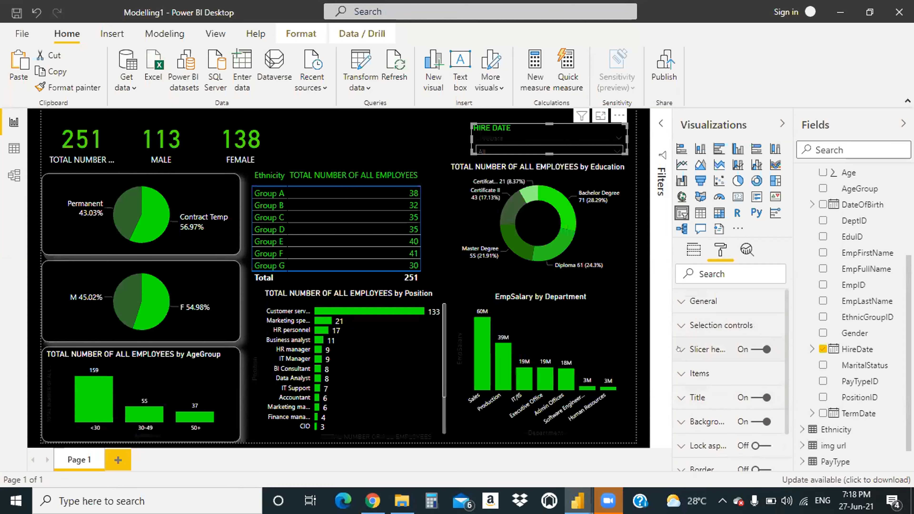
left_click(685, 349)
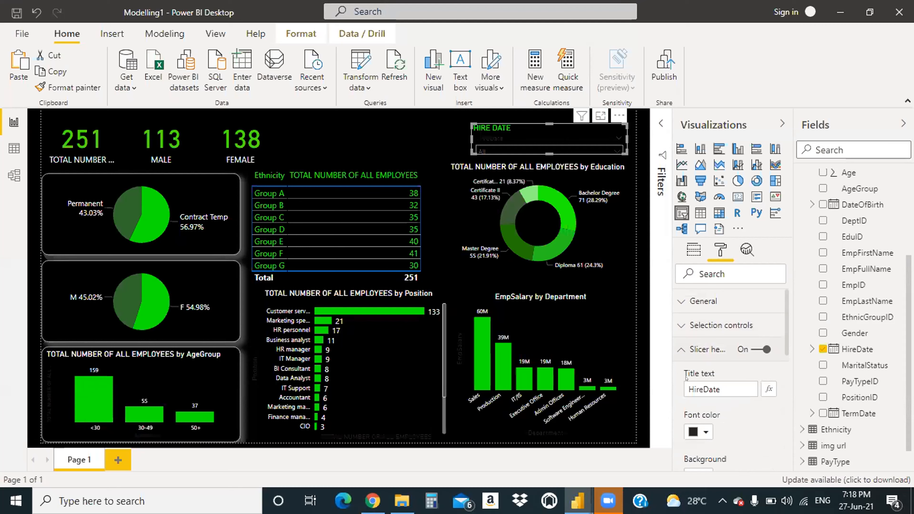
scroll(691, 381, "down", 2)
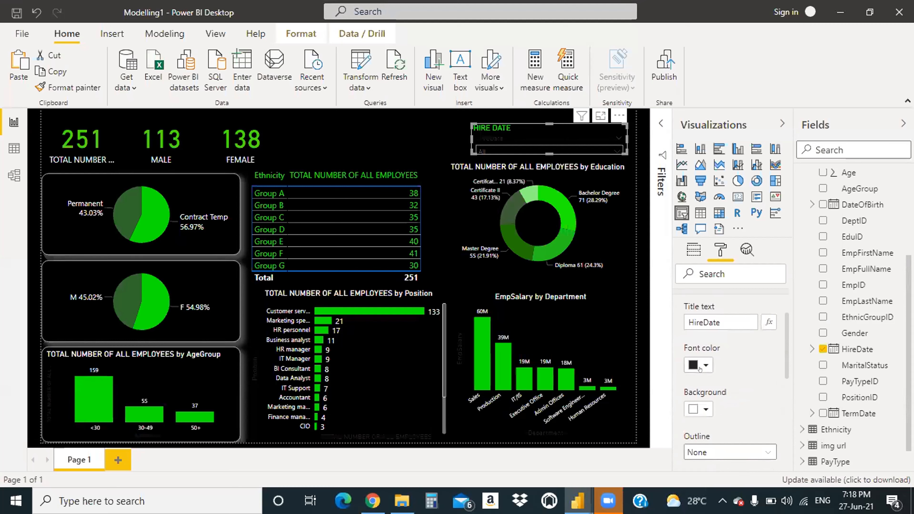
scroll(717, 378, "up", 2)
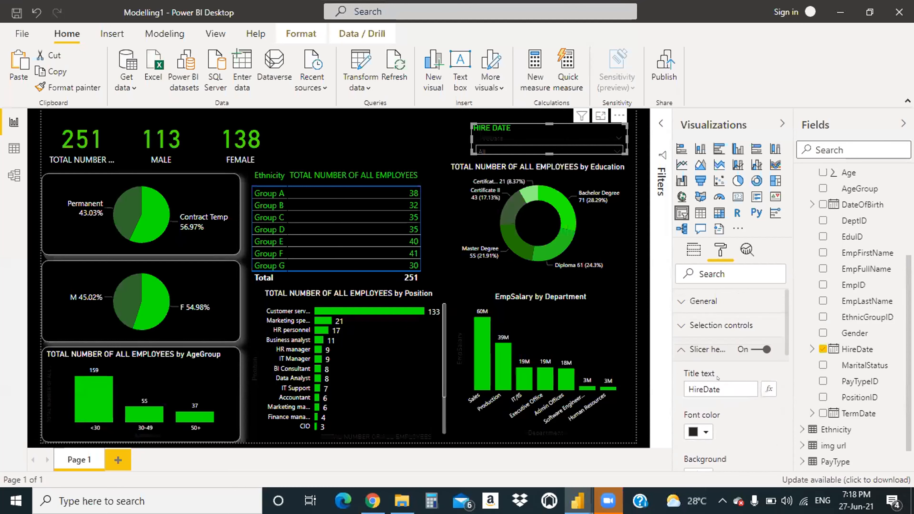
left_click(681, 349)
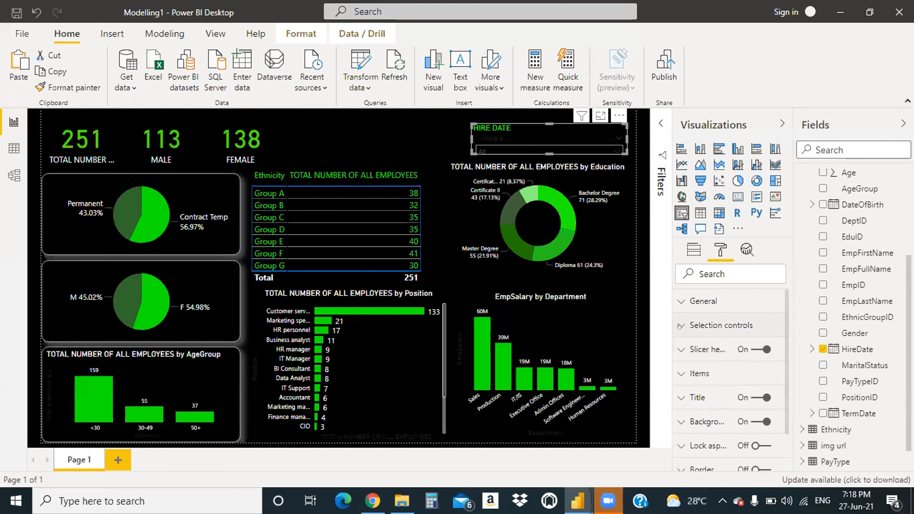
Step: Try single selection on the HireDate slicer, switch it back off, and enable the "Select all" option
left_click(681, 325)
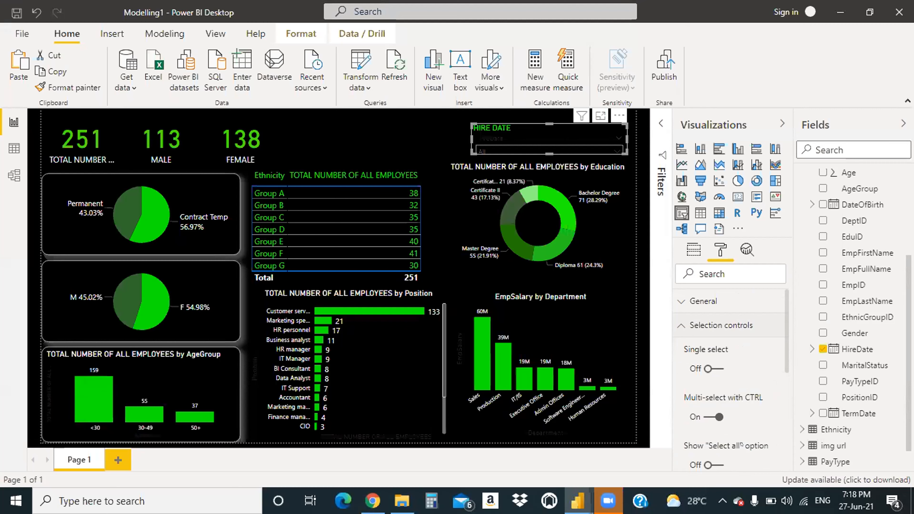
left_click(717, 367)
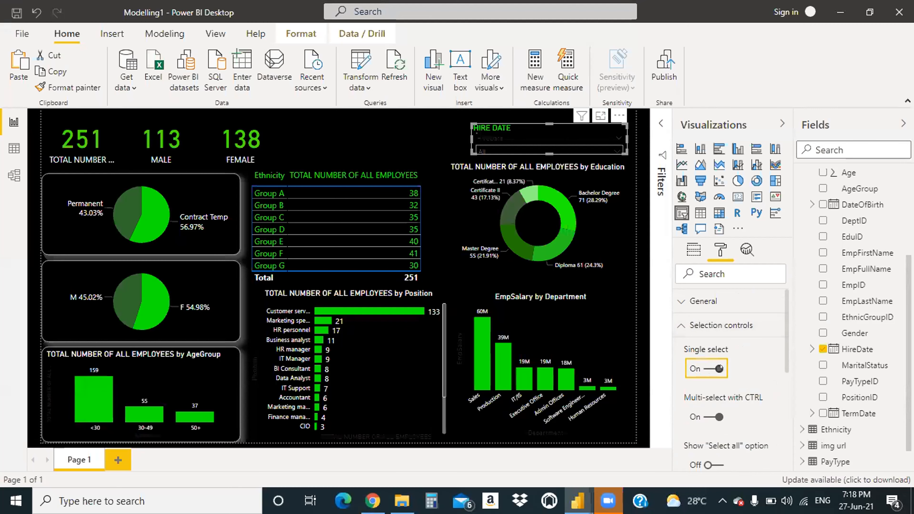
left_click(700, 367)
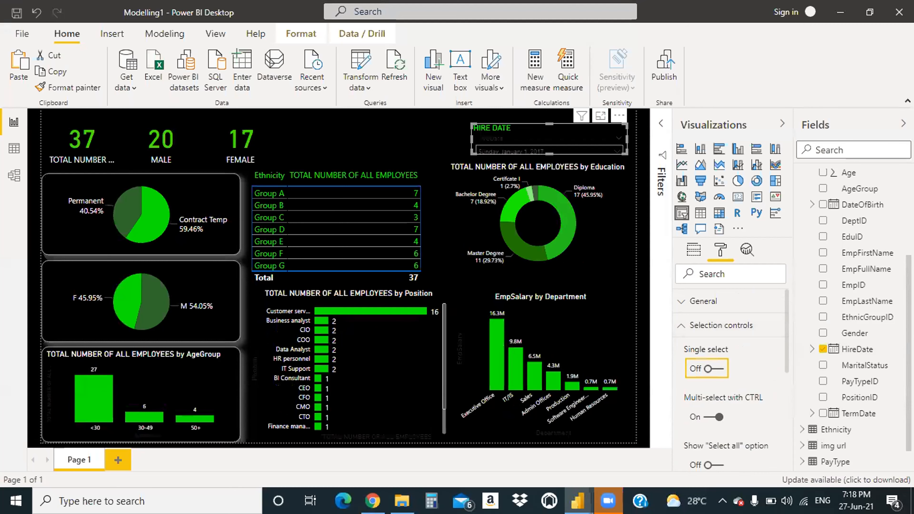
scroll(729, 397, "down", 2)
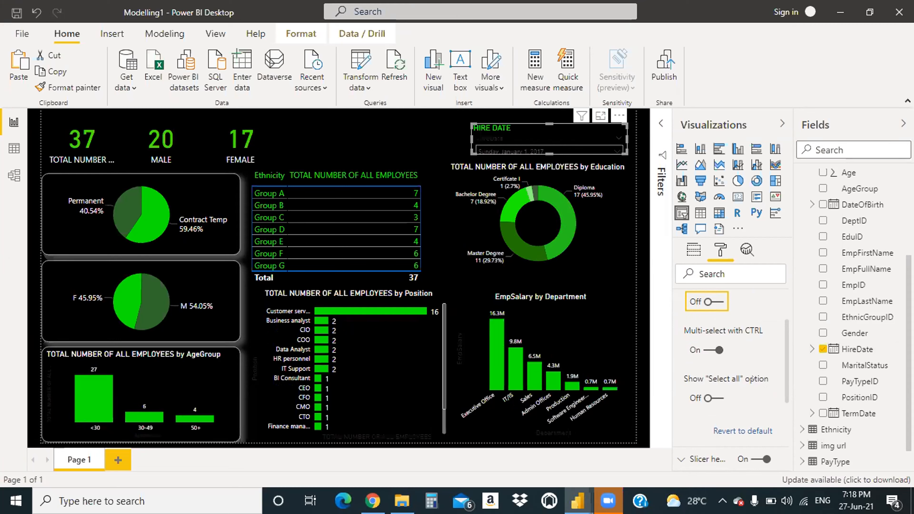
left_click(709, 397)
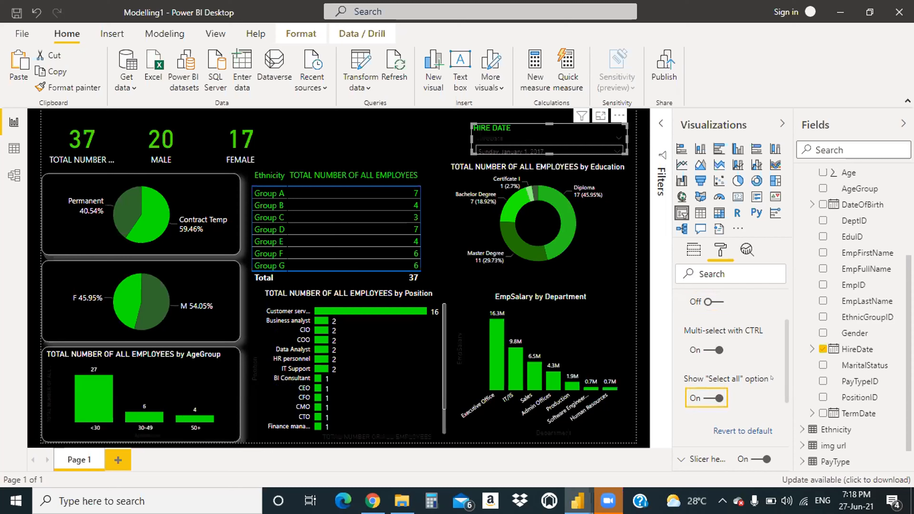
scroll(771, 378, "up", 3)
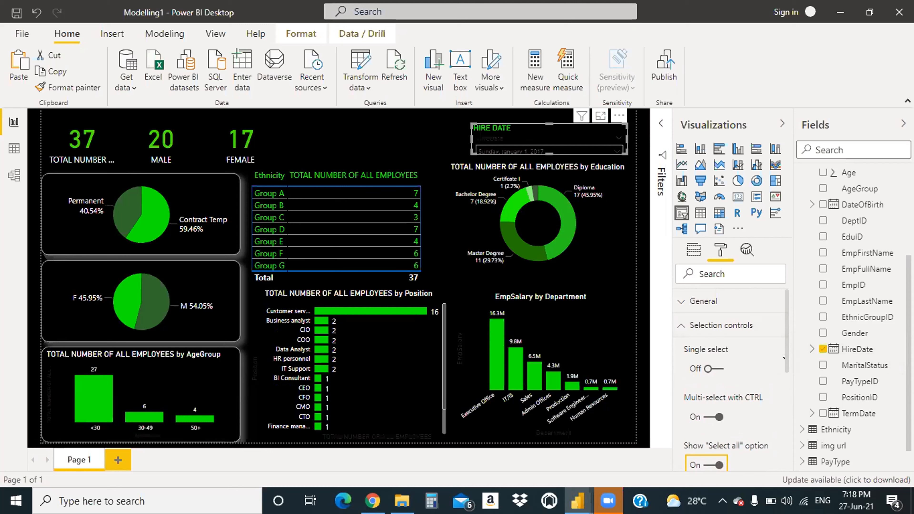
left_click(677, 325)
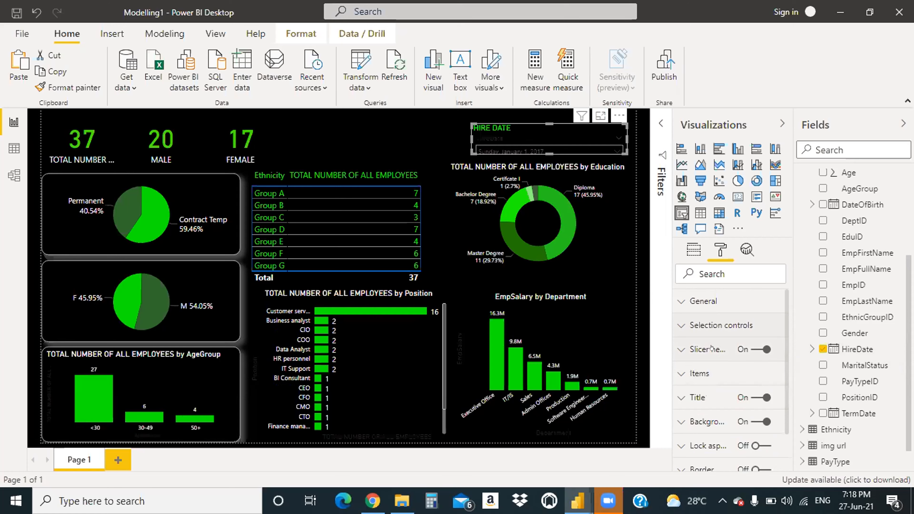
Step: Set the font color of the HireDate slicer's items to bright green
left_click(680, 373)
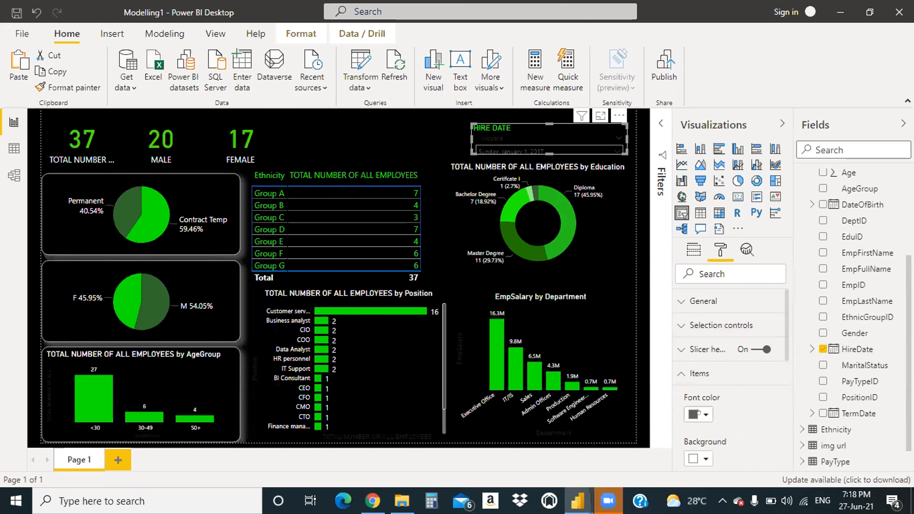
left_click(706, 413)
left_click(701, 351)
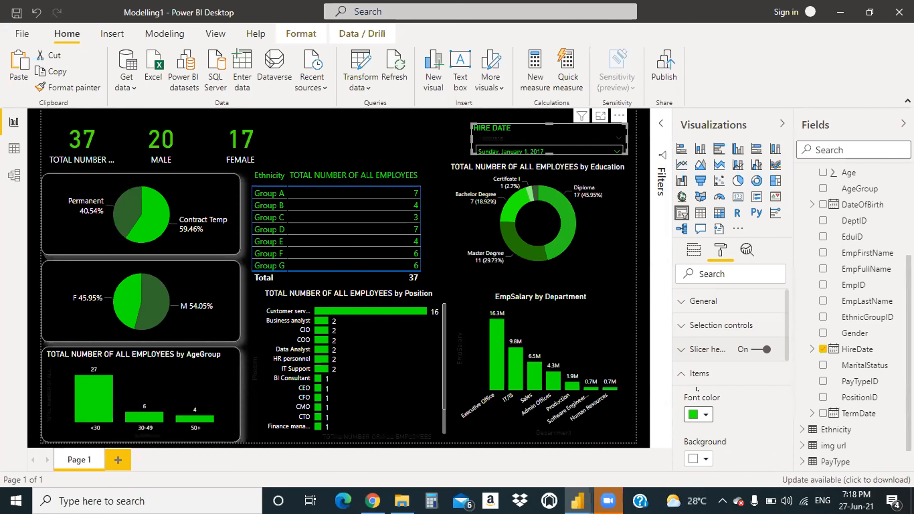
scroll(698, 389, "down", 2)
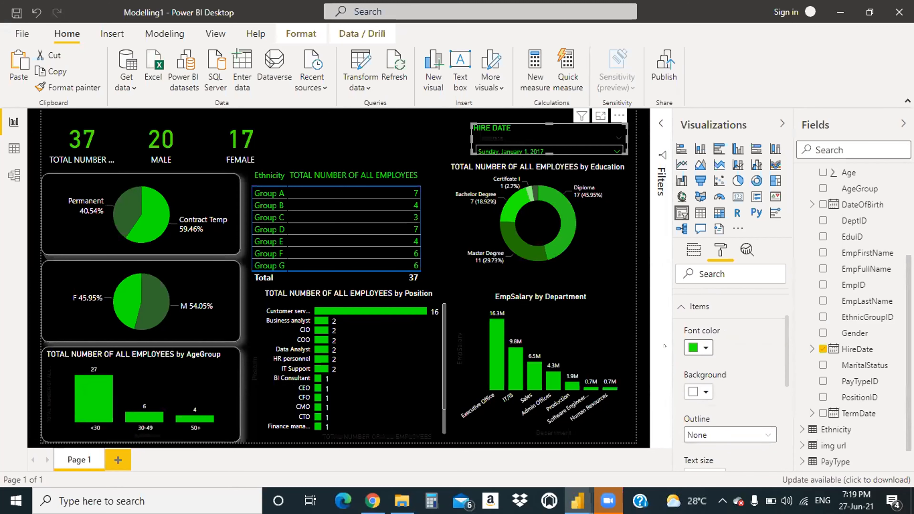
Step: Move the HireDate slicer slightly up and to the right on the page, deselect it and check its dropdown list
mouse_move(537, 131)
left_mouse_down()
mouse_move(544, 122)
mouse_move(549, 142)
left_mouse_up()
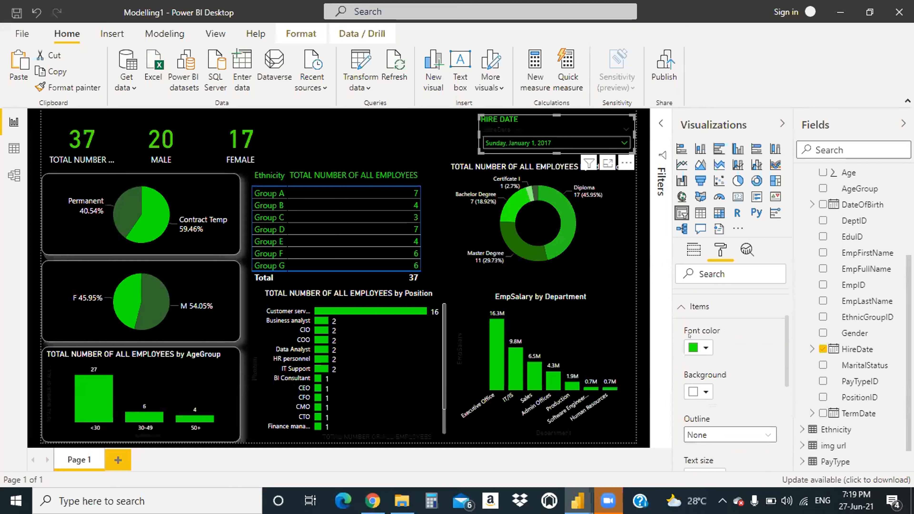
left_click(684, 307)
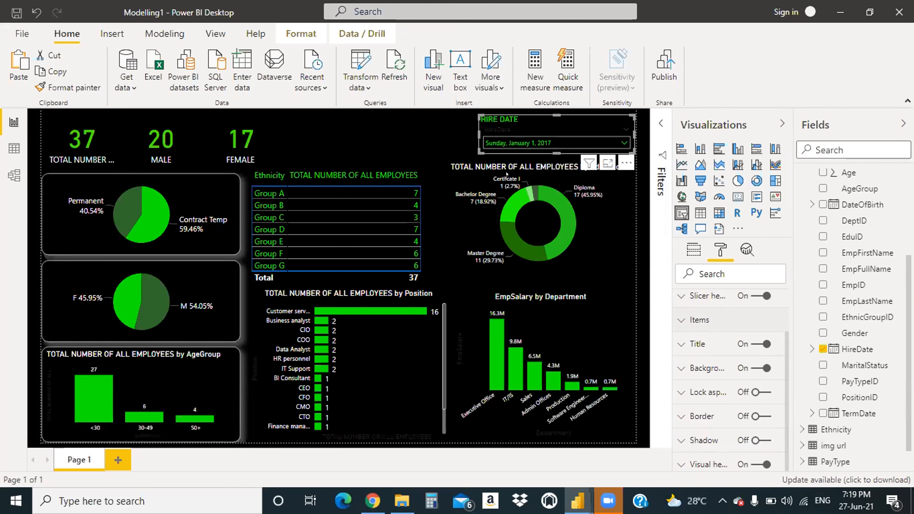
left_click(504, 159)
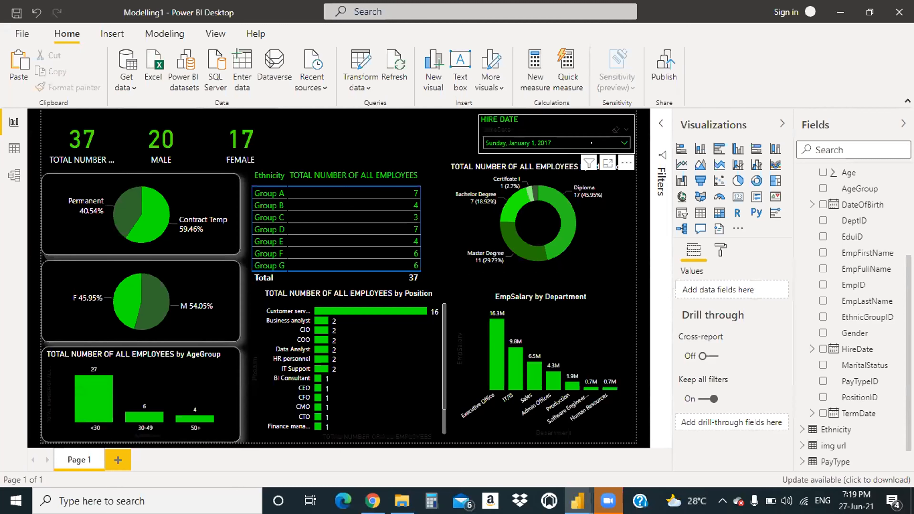
left_click(621, 141)
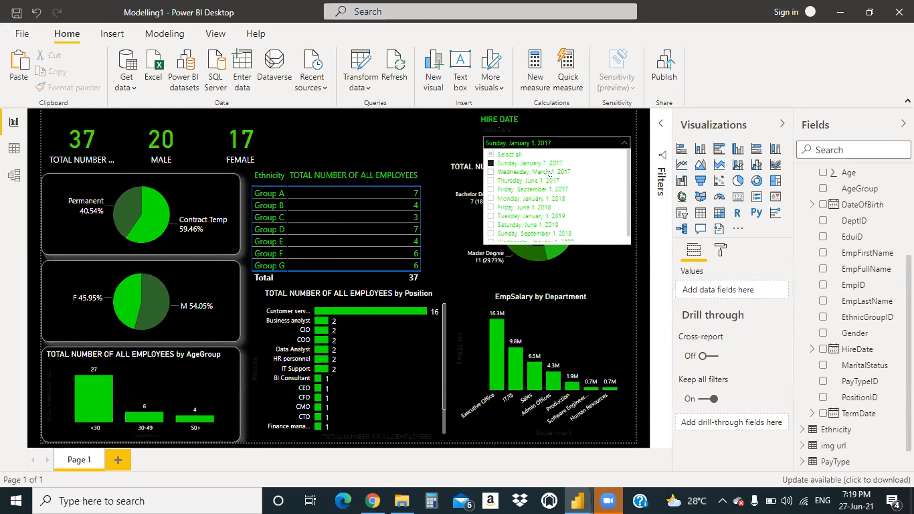
left_click(571, 122)
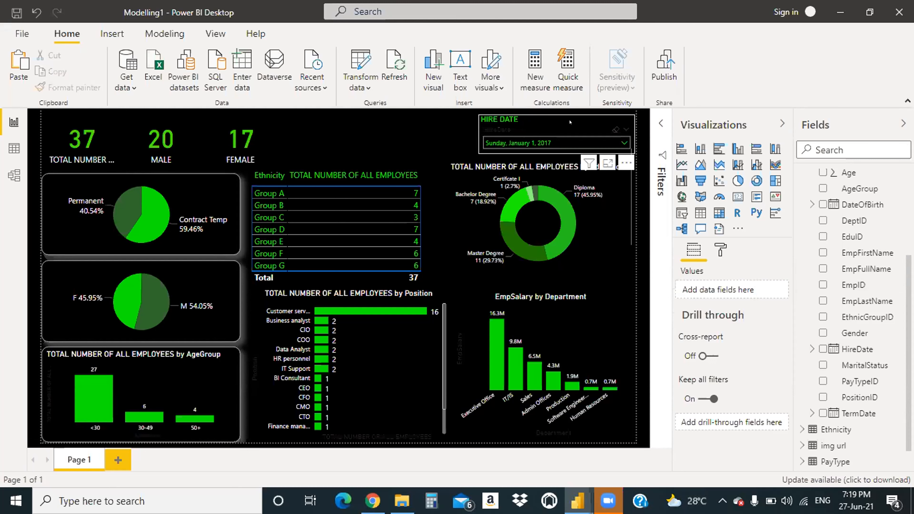
Step: Set the background color of the HireDate slicer's items to black
left_click(720, 249)
scroll(679, 316, "down", 2)
left_click(679, 317)
scroll(690, 327, "down", 3)
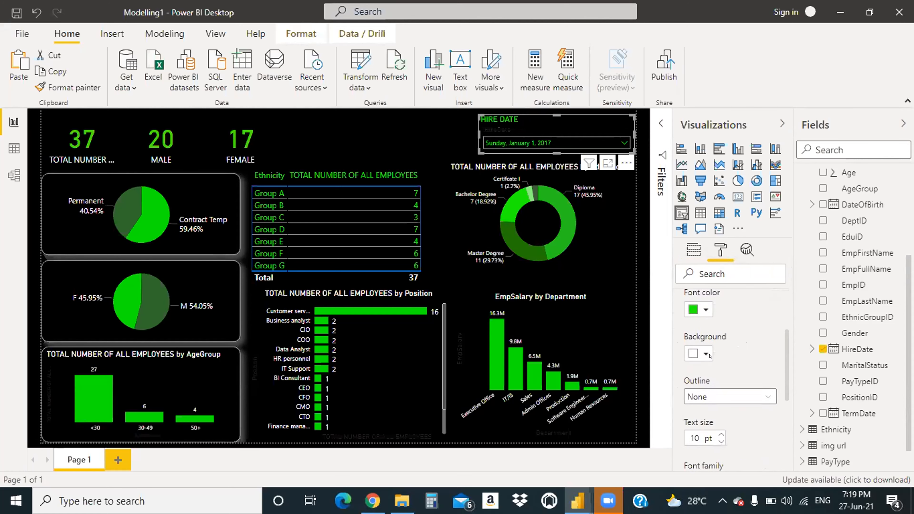
left_click(706, 337)
left_click(724, 276)
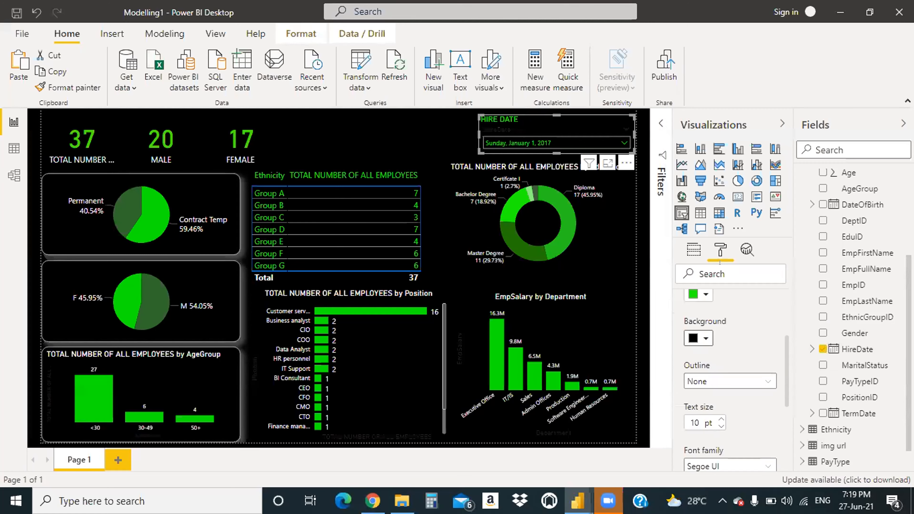
Step: Filter the report to the hire date Friday, September 1, 2017 using the slicer's dropdown list
left_click(624, 143)
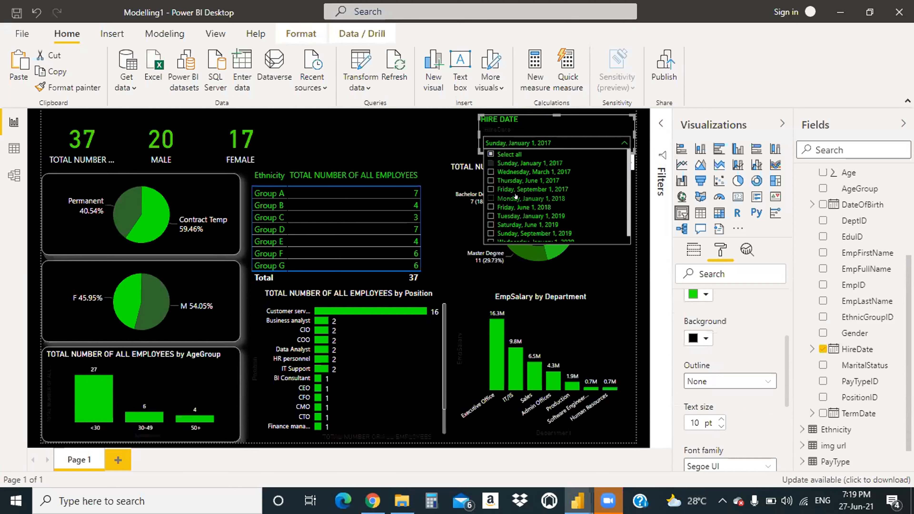
scroll(526, 196, "down", 1)
scroll(526, 196, "up", 1)
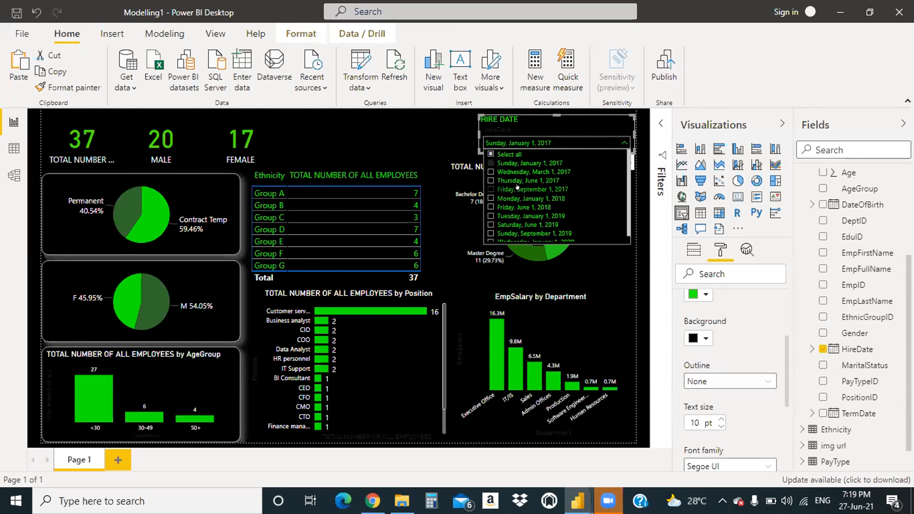
left_click(489, 189)
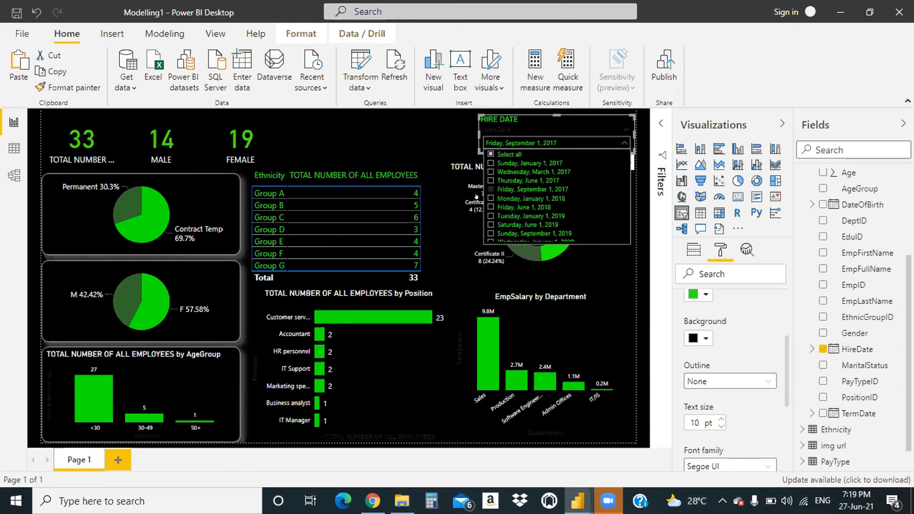
Step: Reset the HireDate slicer to include all hire dates and close its dropdown list
left_click(419, 134)
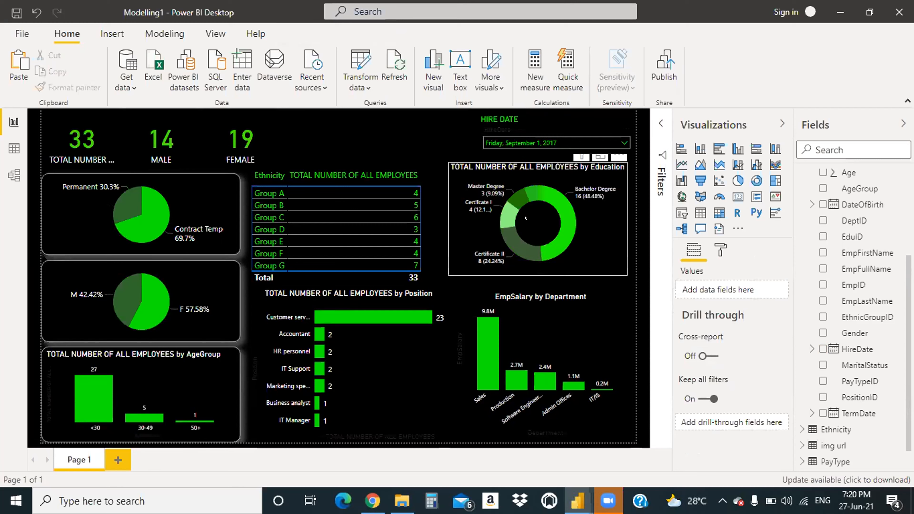
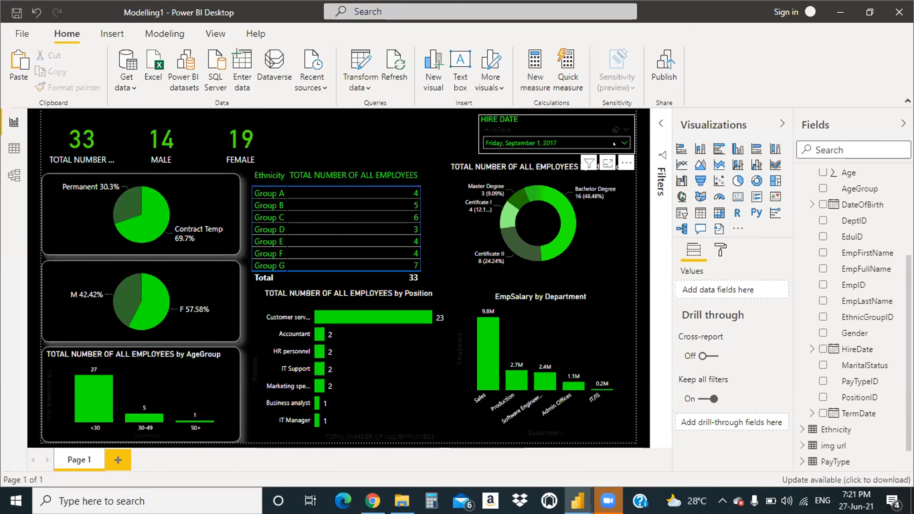
left_click(624, 142)
left_click(517, 154)
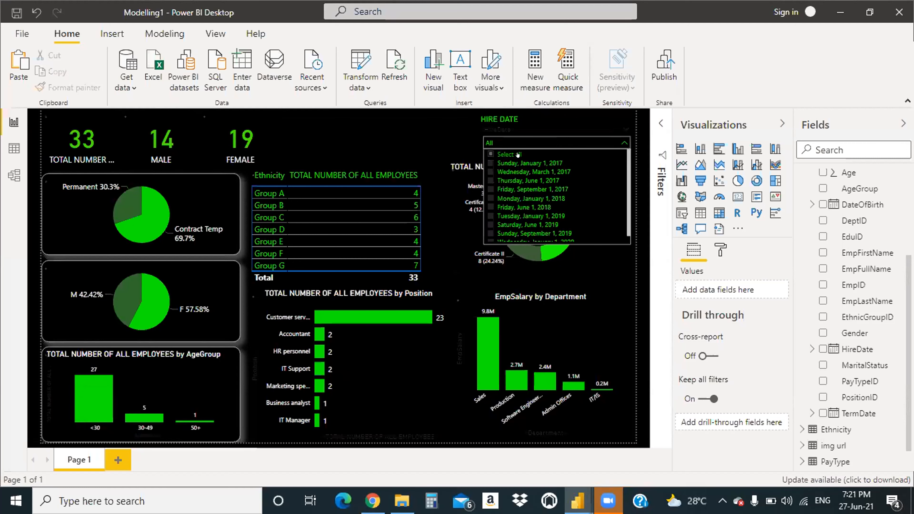
left_click(364, 141)
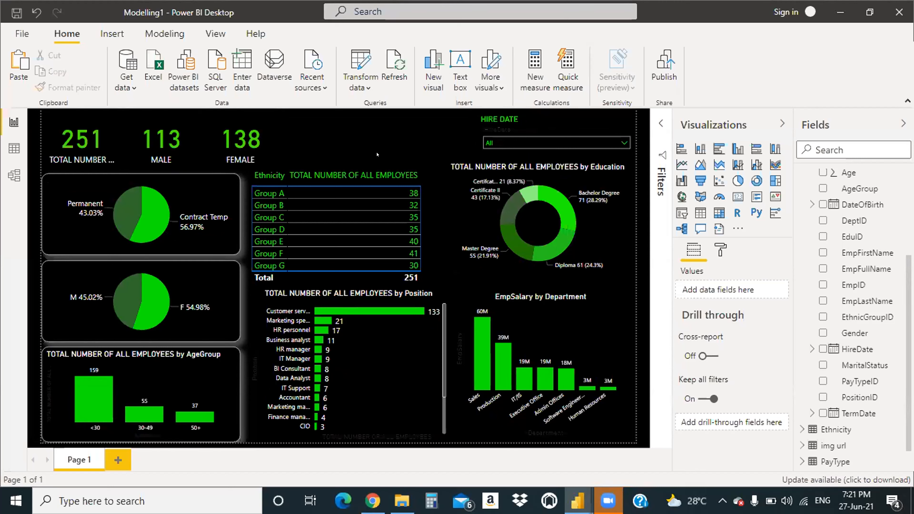
Step: Edit the HireDate slicer's interactions so it does not filter the contract type pie, the gender pie and the AgeGroup chart
left_click(559, 119)
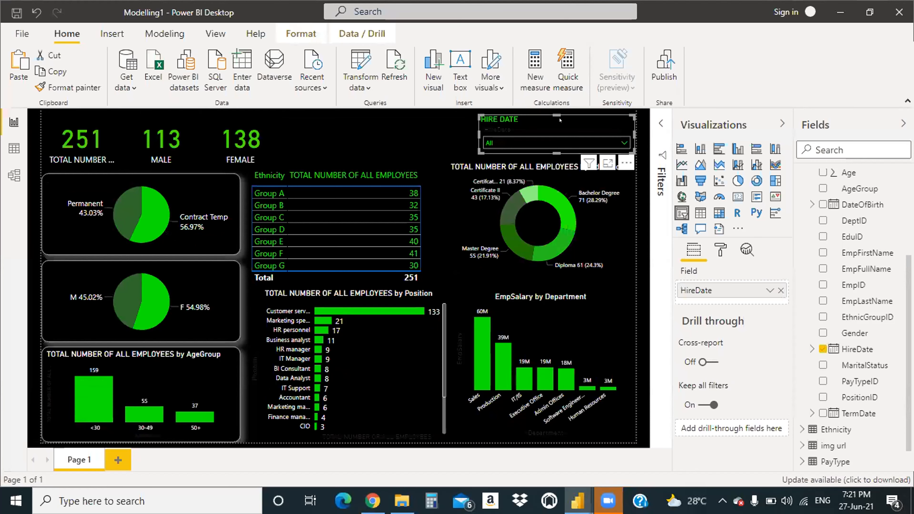
left_click(255, 34)
left_click(301, 28)
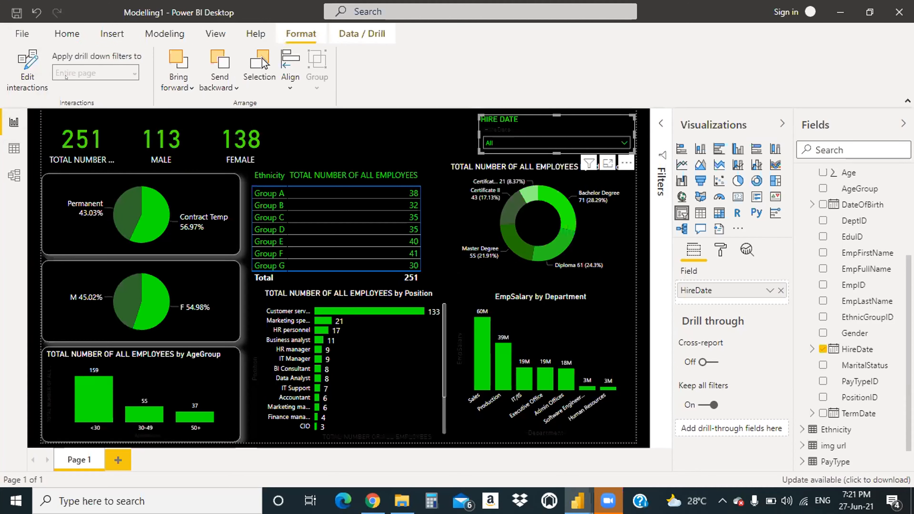
left_click(23, 78)
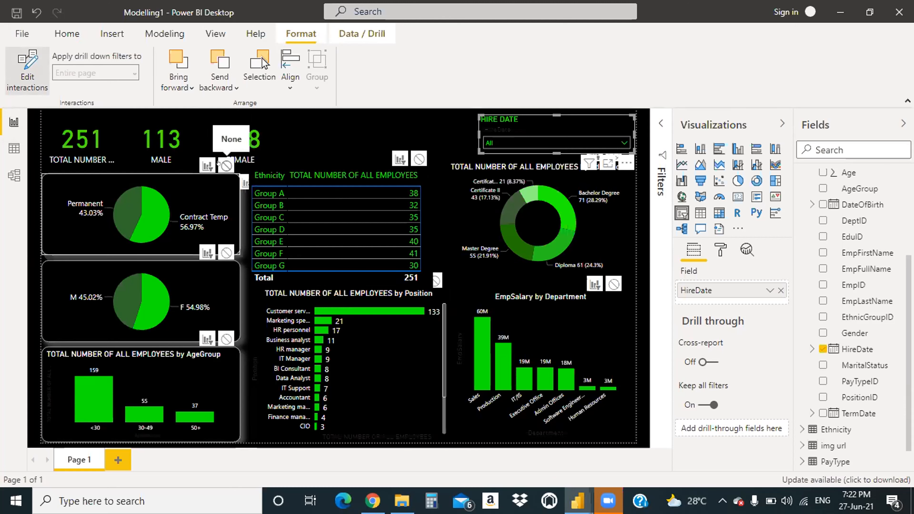
left_click(225, 165)
left_click(226, 252)
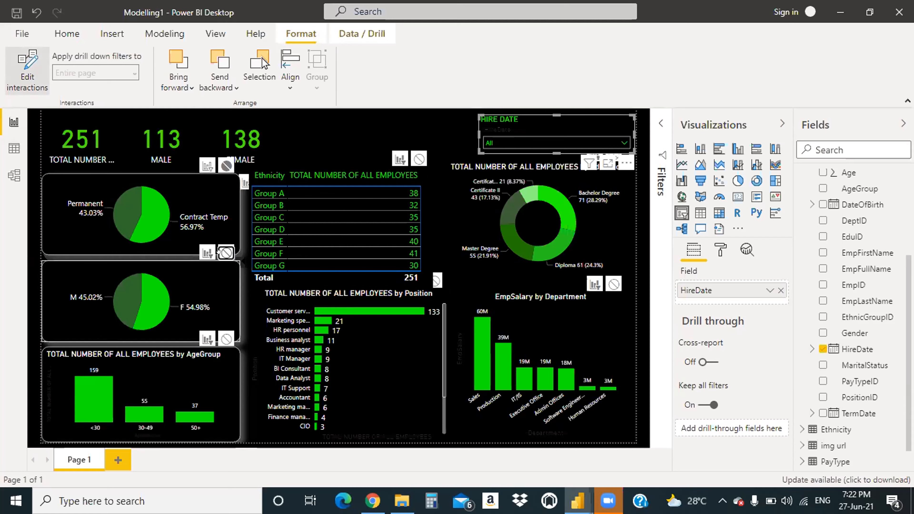
left_click(226, 338)
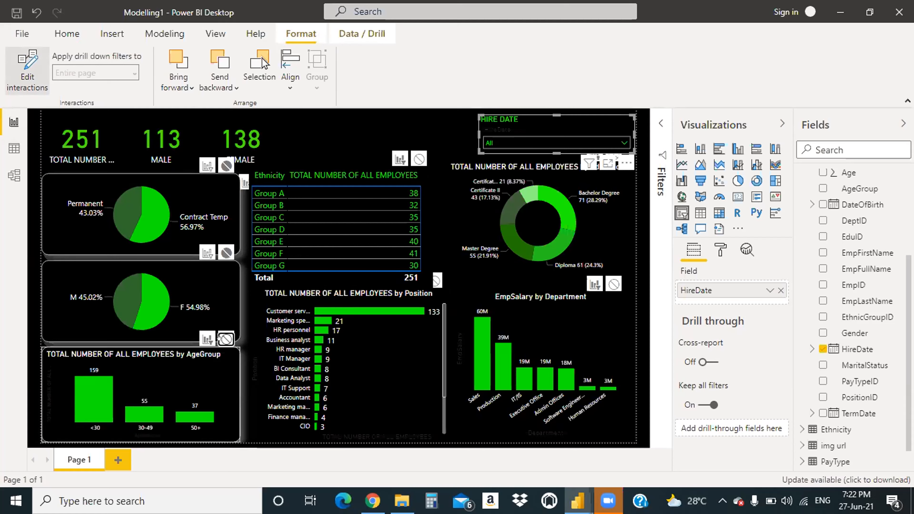
Step: Set the HireDate slicer's interaction to None for the Position chart, the Ethnicity table and the EmpSalary by Department chart
left_click(437, 281)
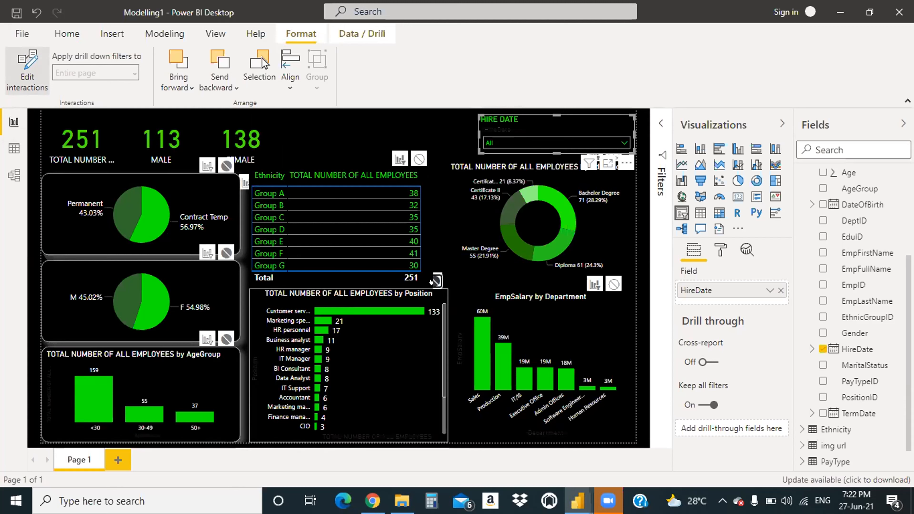
left_click(418, 159)
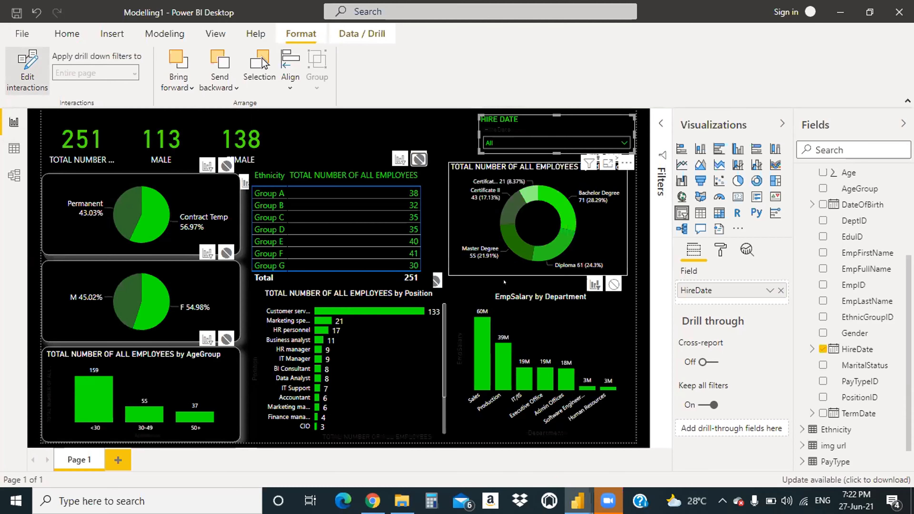
left_click(613, 284)
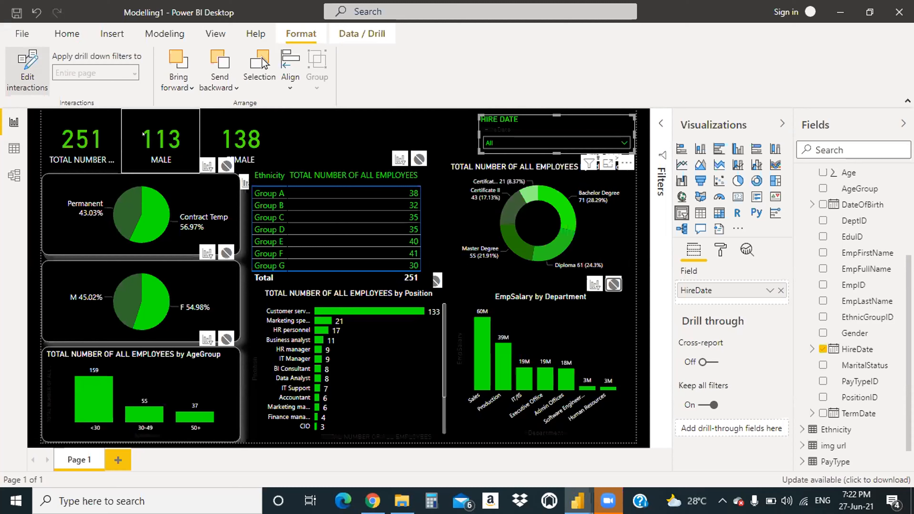
left_click(324, 133)
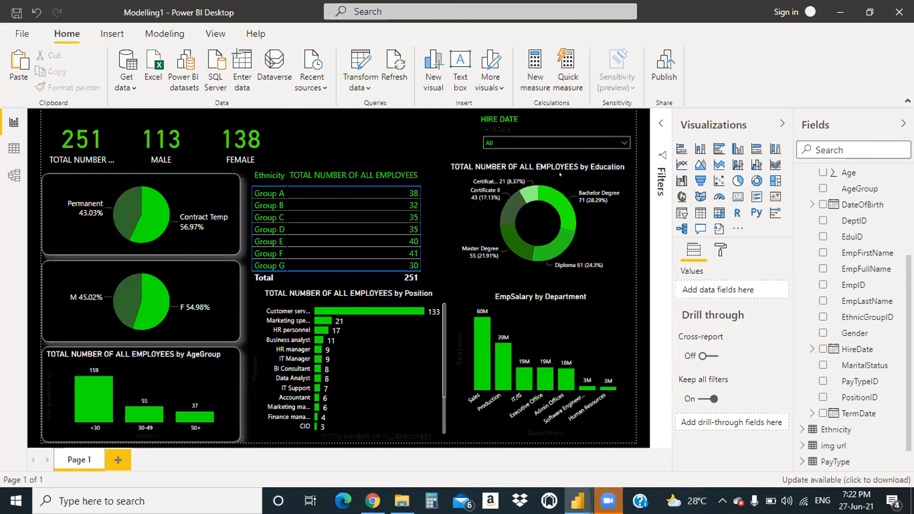
Step: Exclude Friday, September 1, 2017 from the hire dates selected in the slicer and close its list
left_click(622, 142)
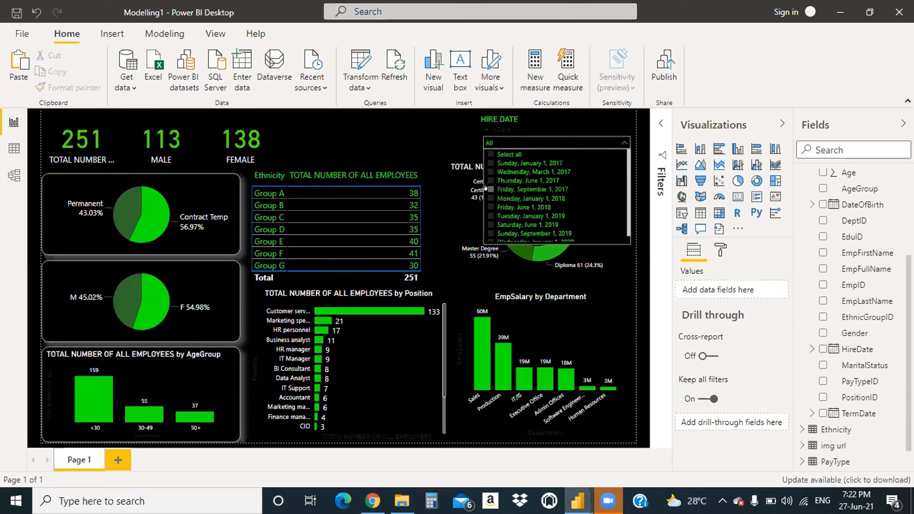
left_click(494, 189)
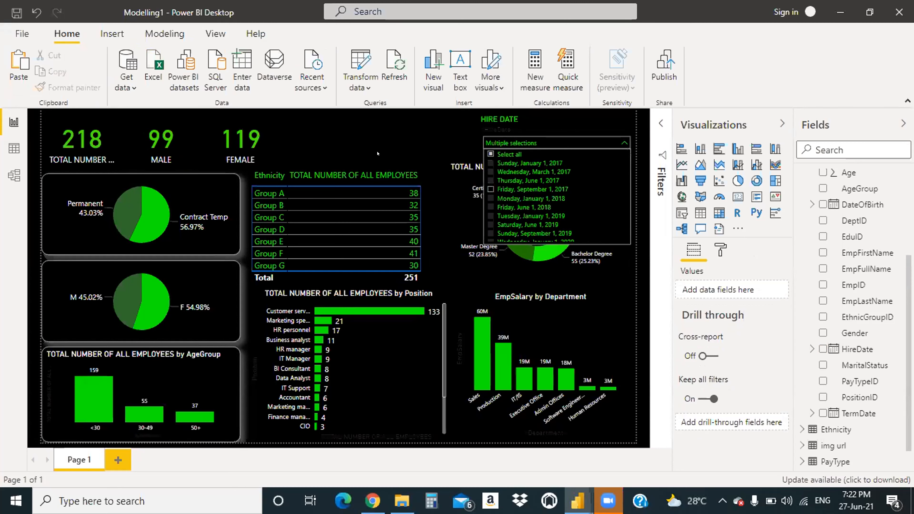
left_click(366, 143)
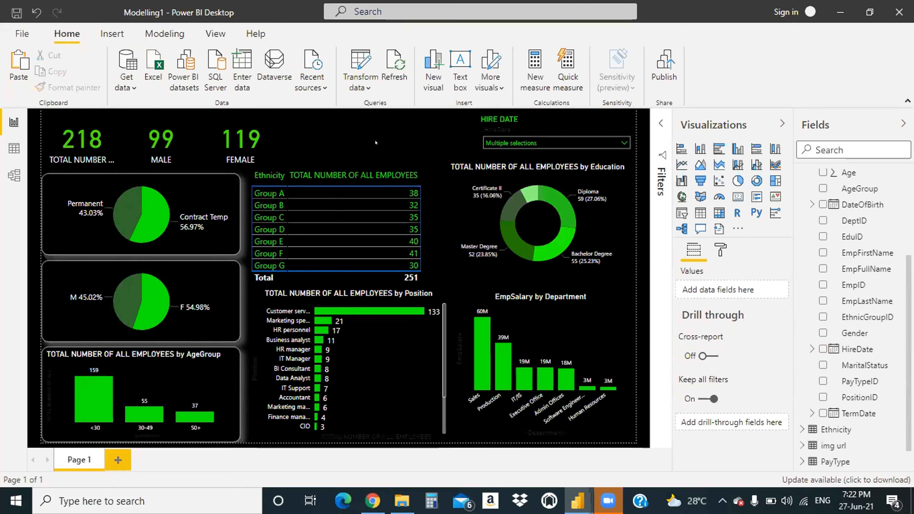
Step: Clear the HireDate slicer's selections and filter the report to only Friday, September 1, 2017
left_click(623, 143)
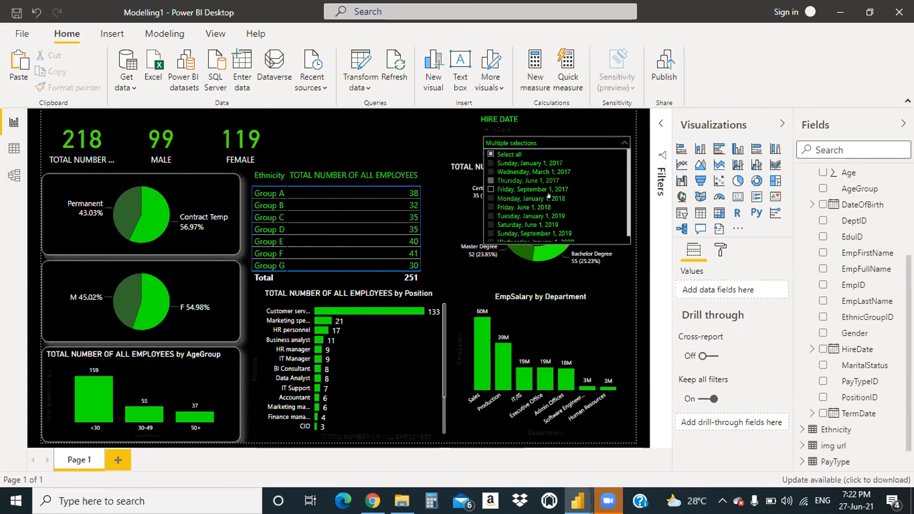
left_click(490, 154)
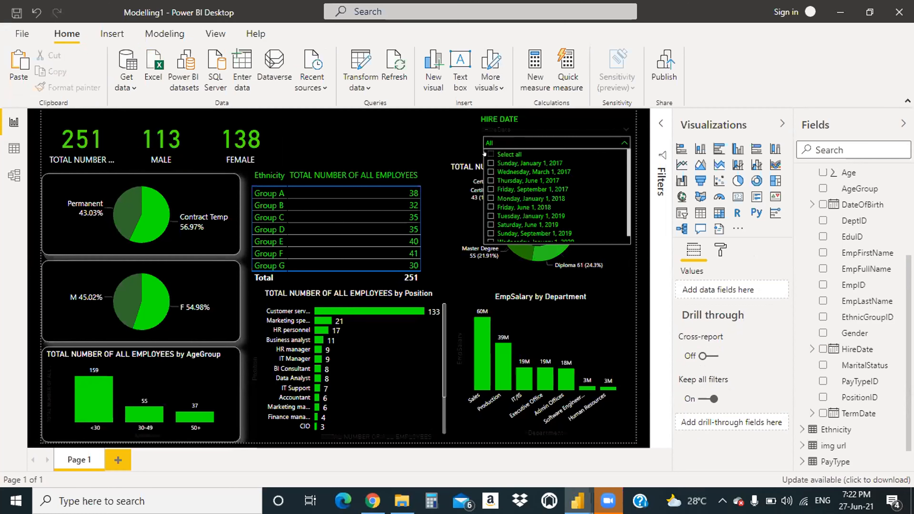
left_click(484, 154)
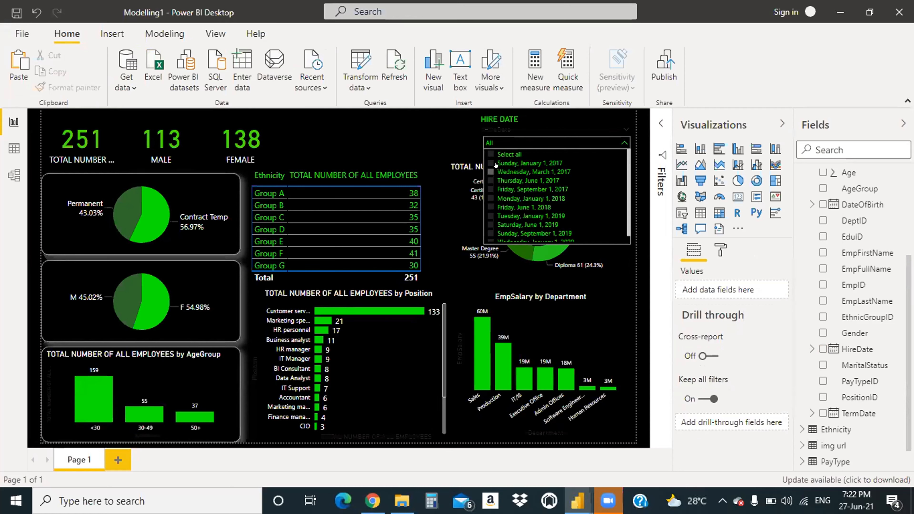
left_click(486, 153)
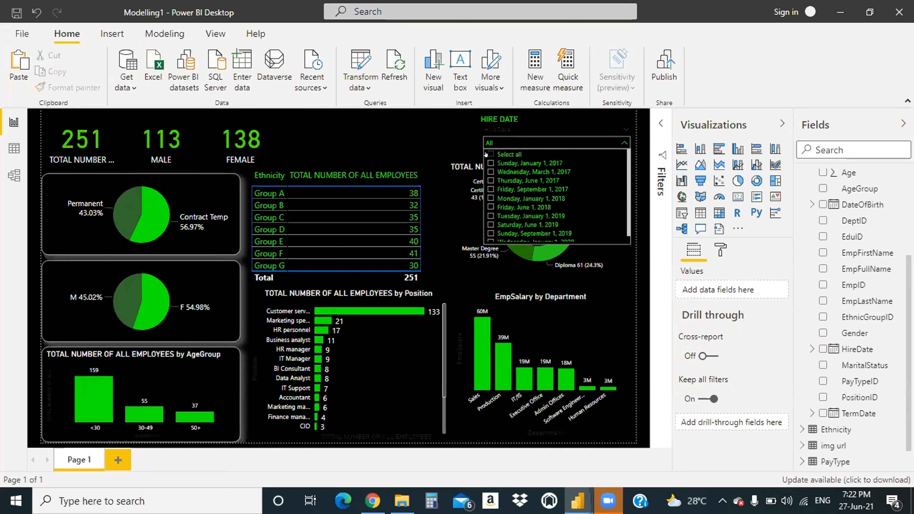
left_click(485, 188)
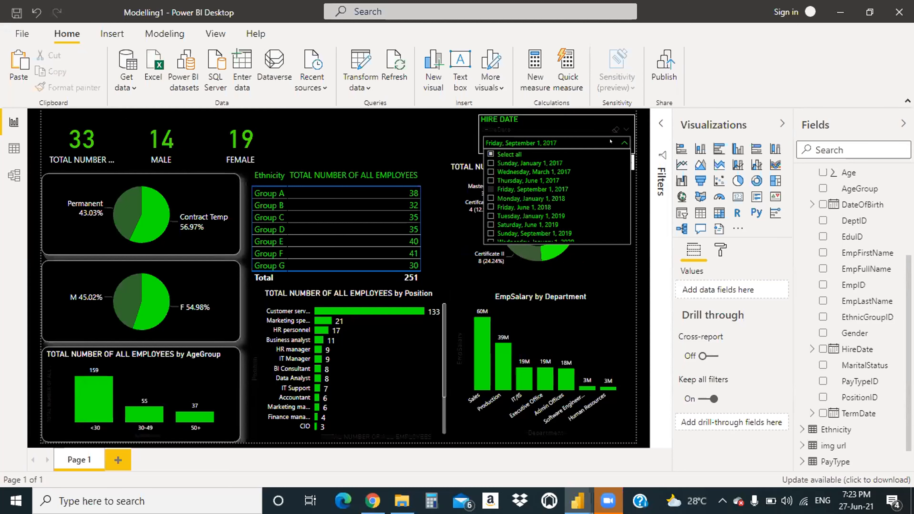
left_click(407, 138)
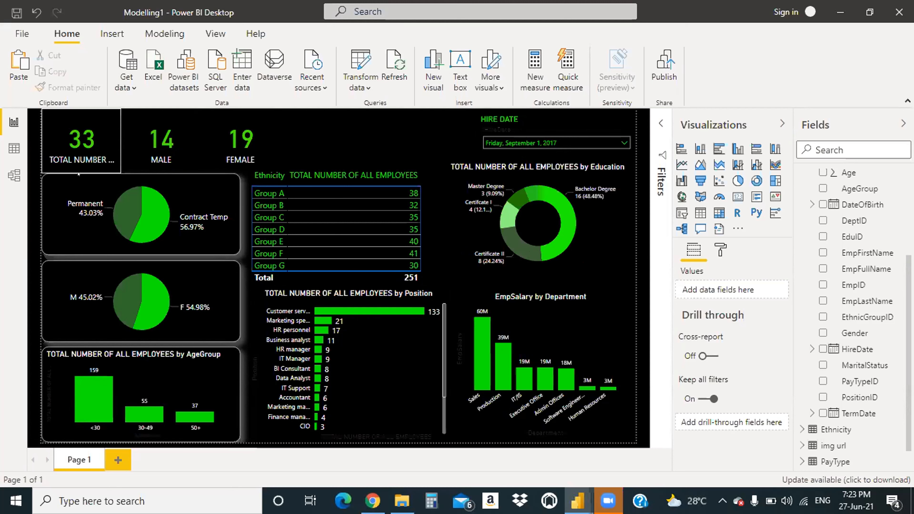
Step: Reduce the height of the total employees, MALE and FEMALE cards from below so their bottom edges align above the charts
left_click(78, 165)
left_click_drag(78, 165, 131, 133)
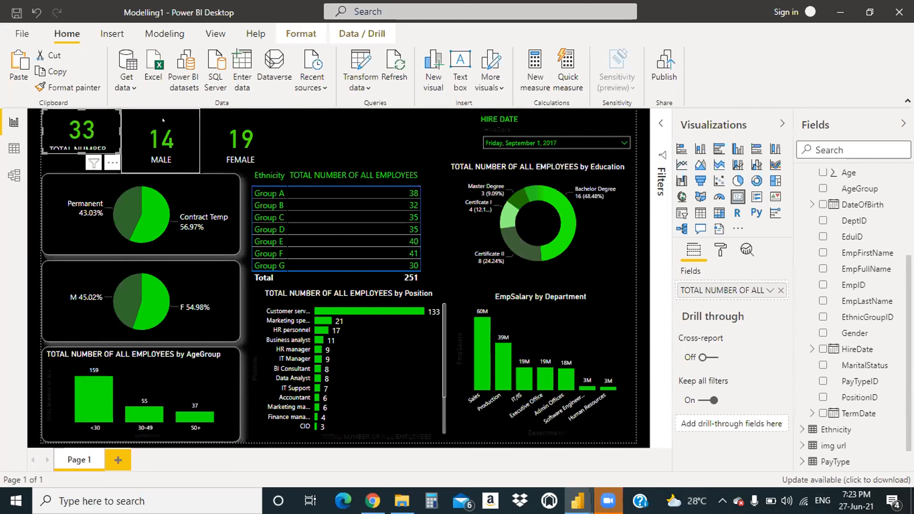
left_click(152, 164)
left_click_drag(153, 164, 153, 153)
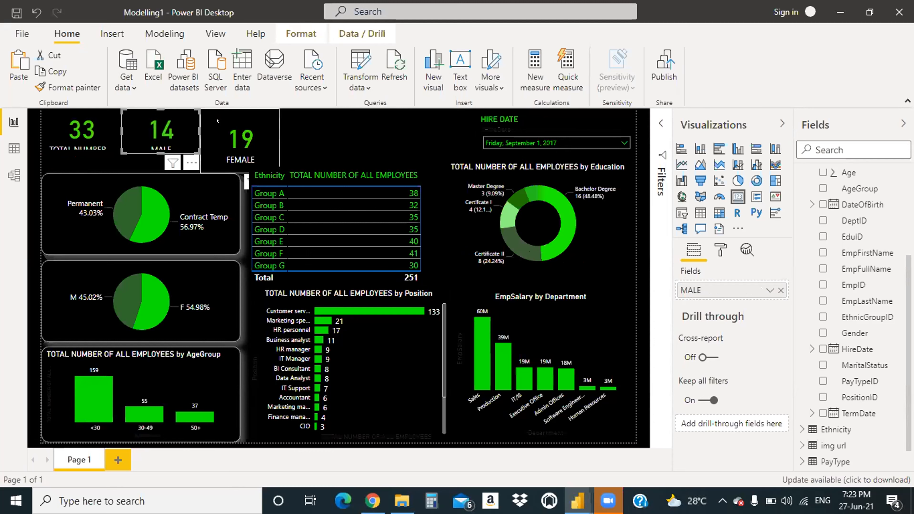
left_click(249, 163)
left_click_drag(246, 174, 246, 154)
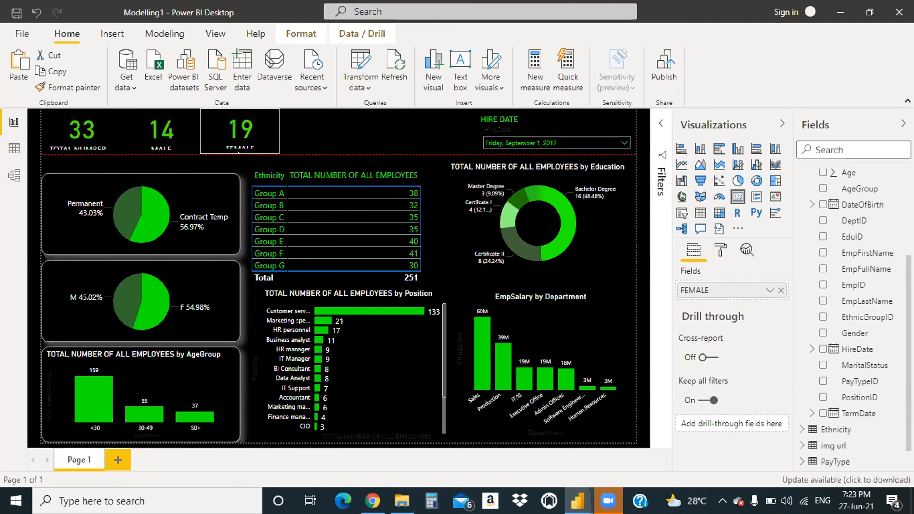
Step: Set the HireDate slicer's interaction to None for the total employees, MALE and FEMALE cards
left_click(558, 123)
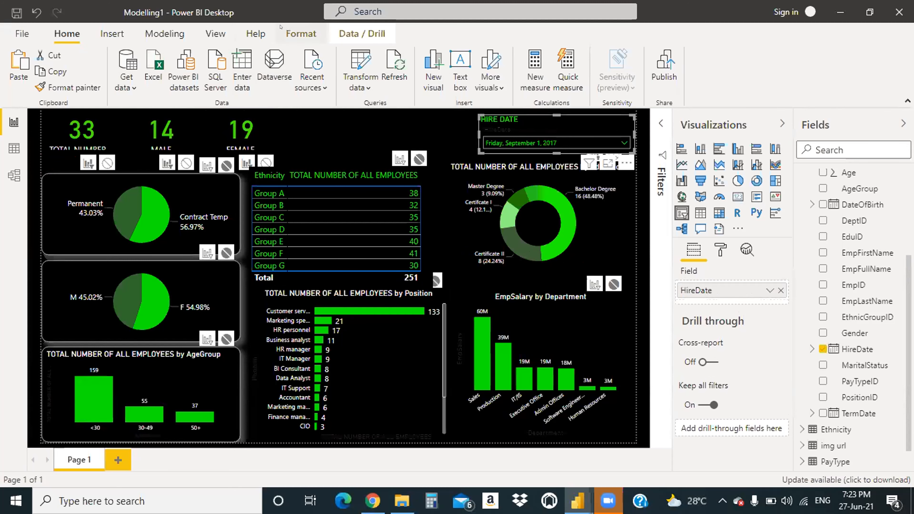
left_click(301, 34)
left_click(14, 69)
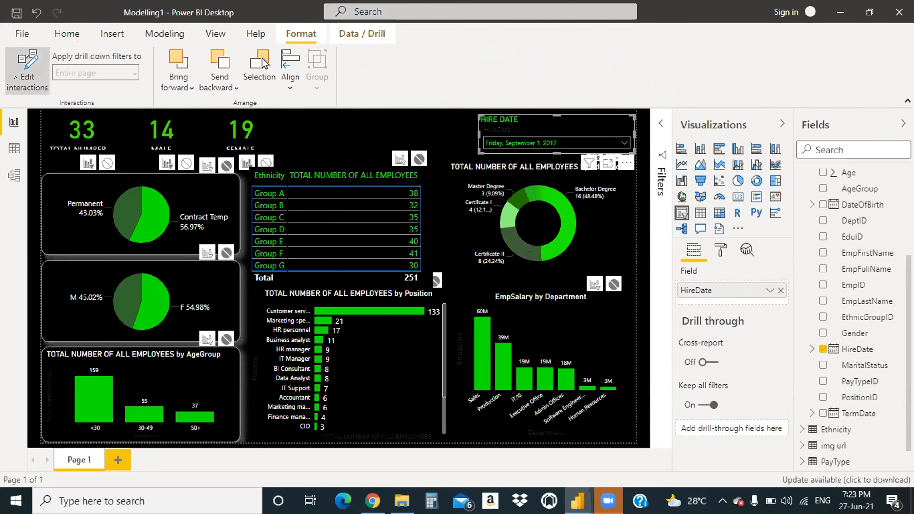
left_click(24, 79)
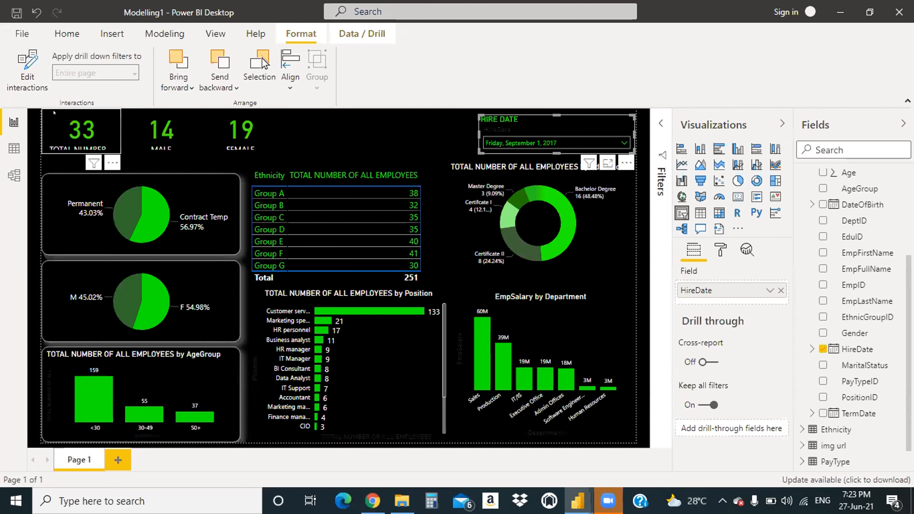
left_click(12, 68)
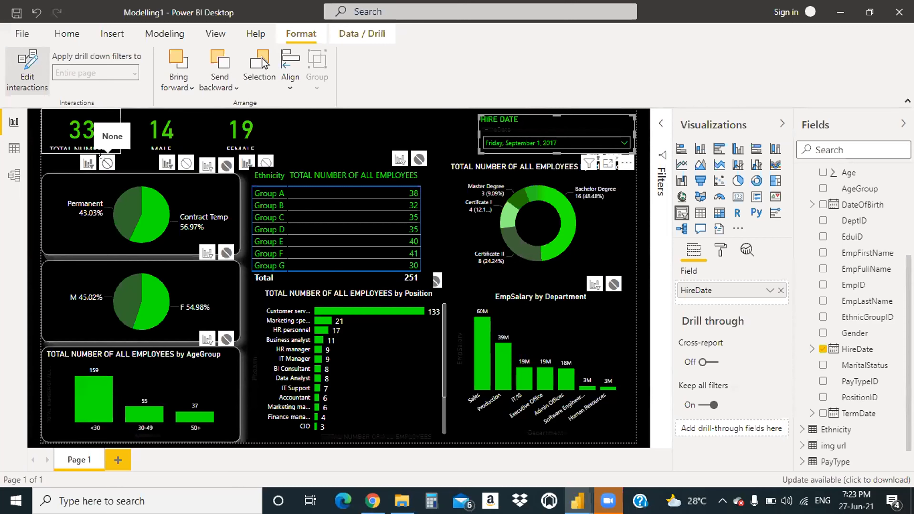
left_click(107, 163)
left_click(186, 163)
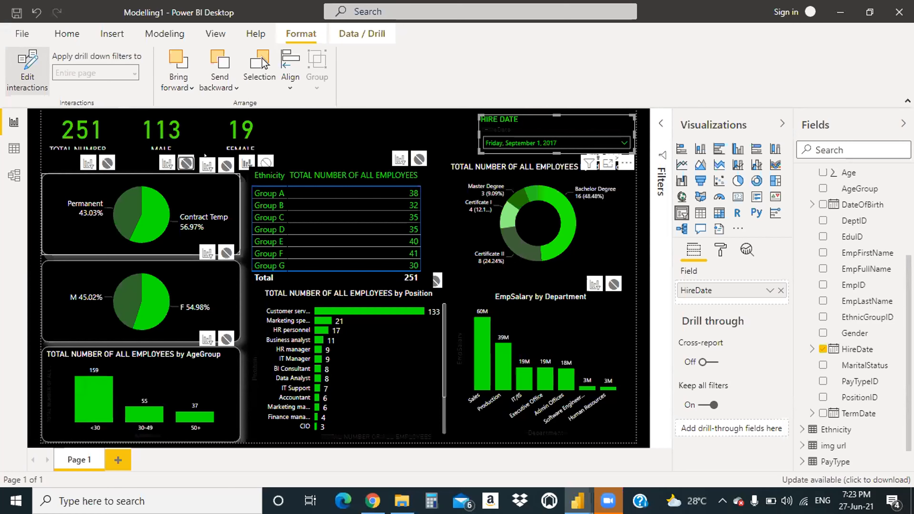
left_click(266, 162)
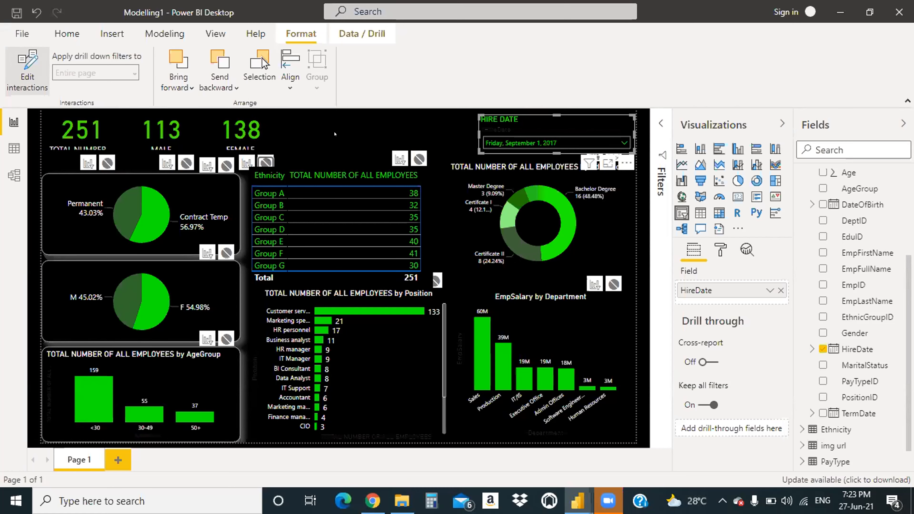
Step: Turn off interaction editing for the HireDate slicer
left_click(354, 131)
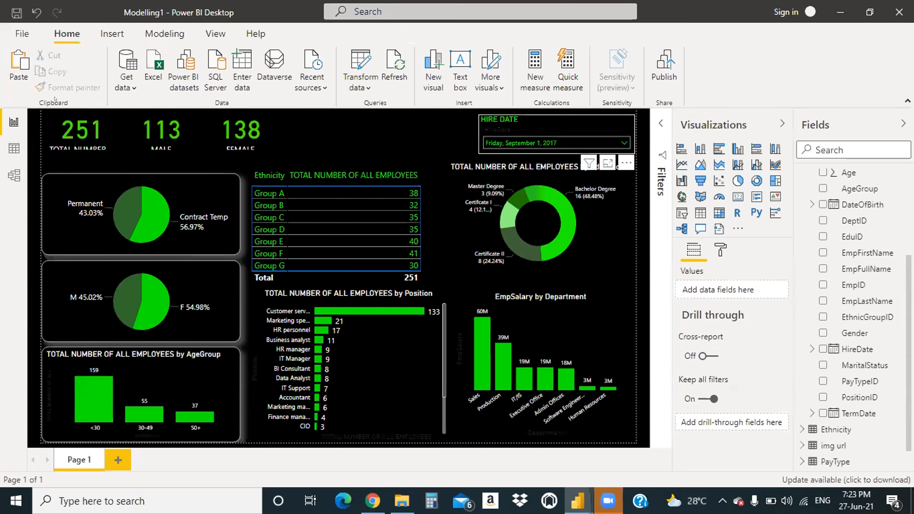
left_click(561, 125)
left_click(301, 34)
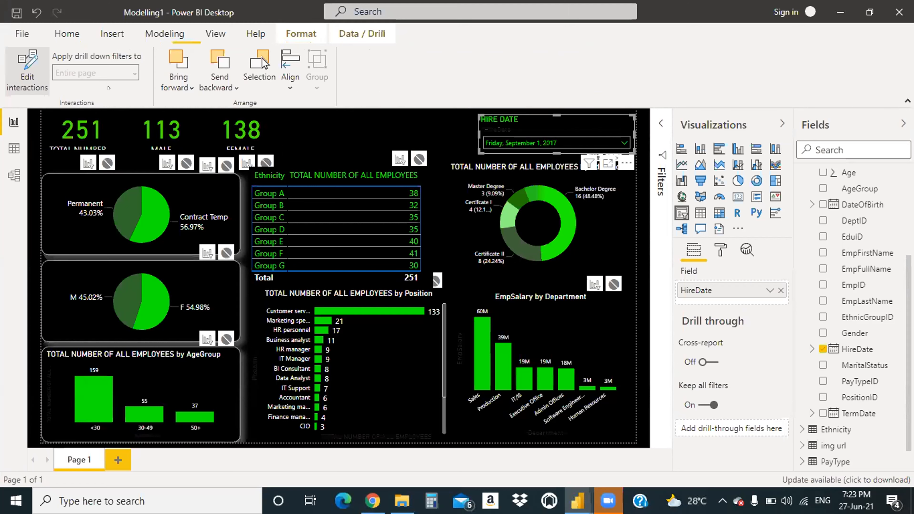
left_click(22, 78)
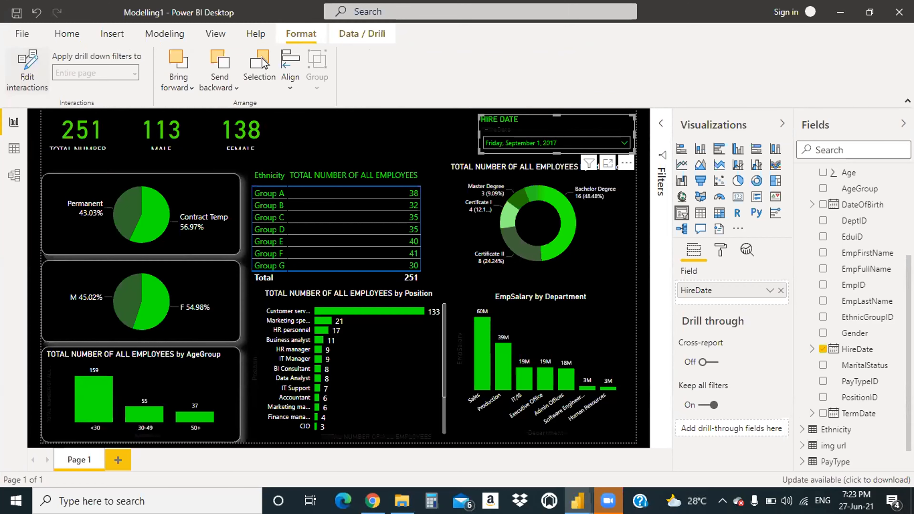
Step: Turn on interaction editing for the HIRE DATE slicer, then select all dates in its list
left_click(22, 78)
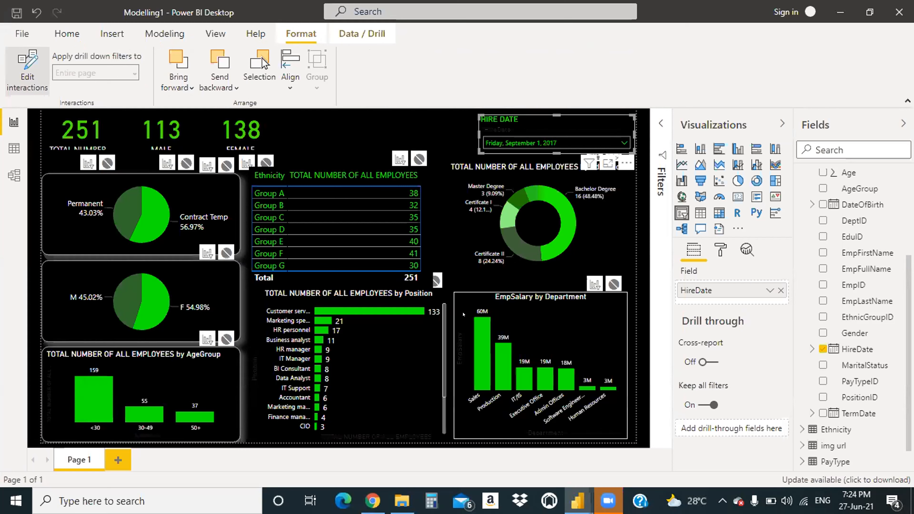
left_click(301, 122)
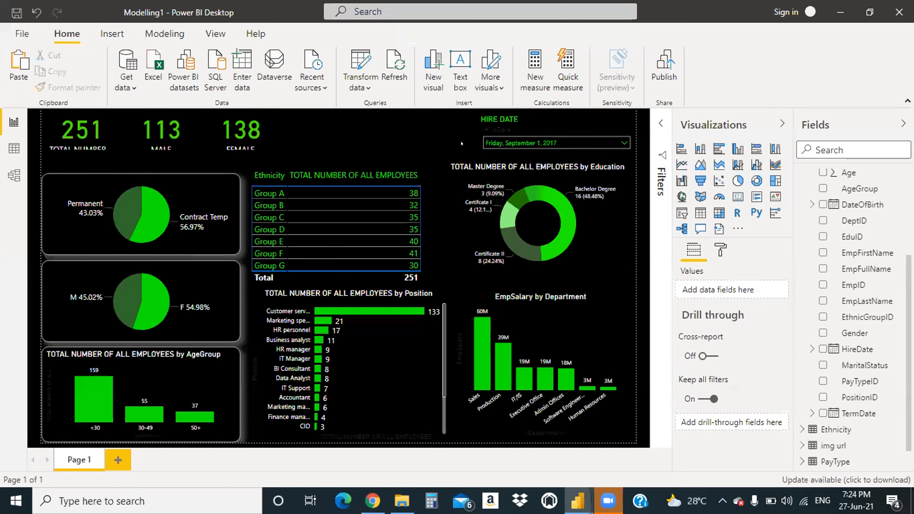
left_click(623, 143)
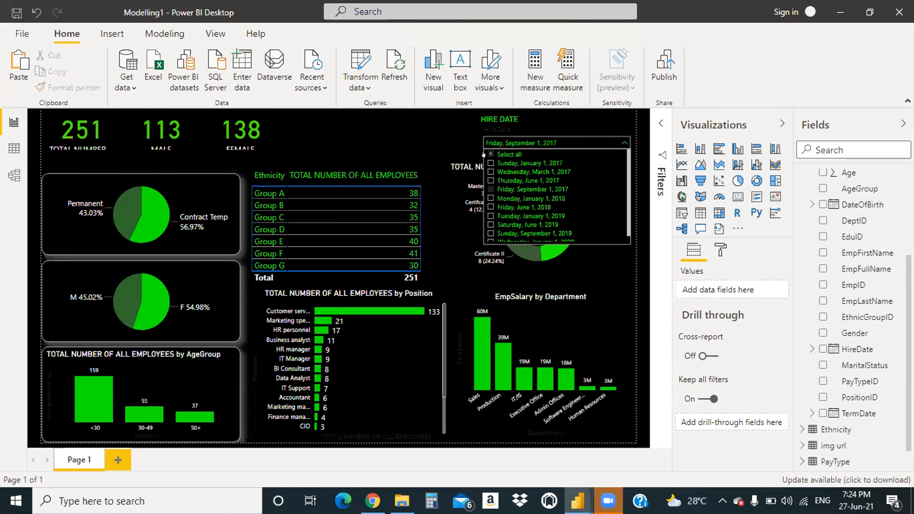
left_click(491, 154)
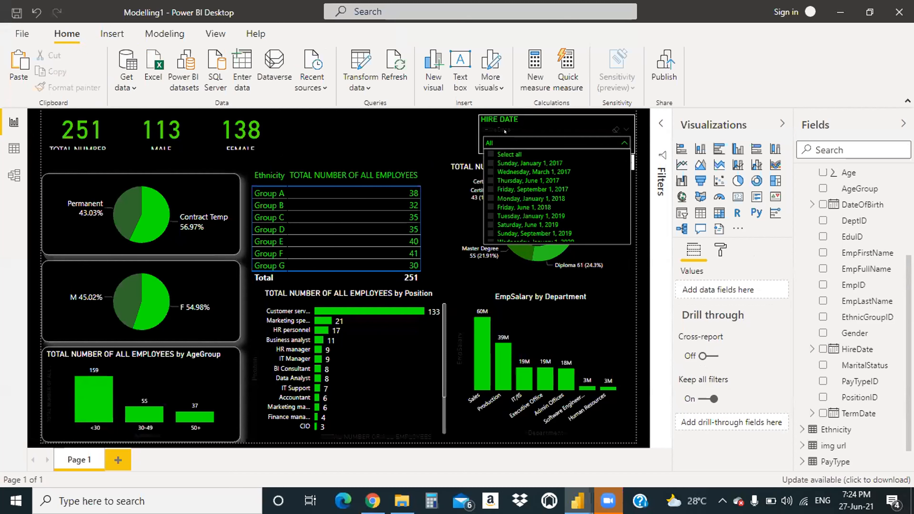
left_click(538, 122)
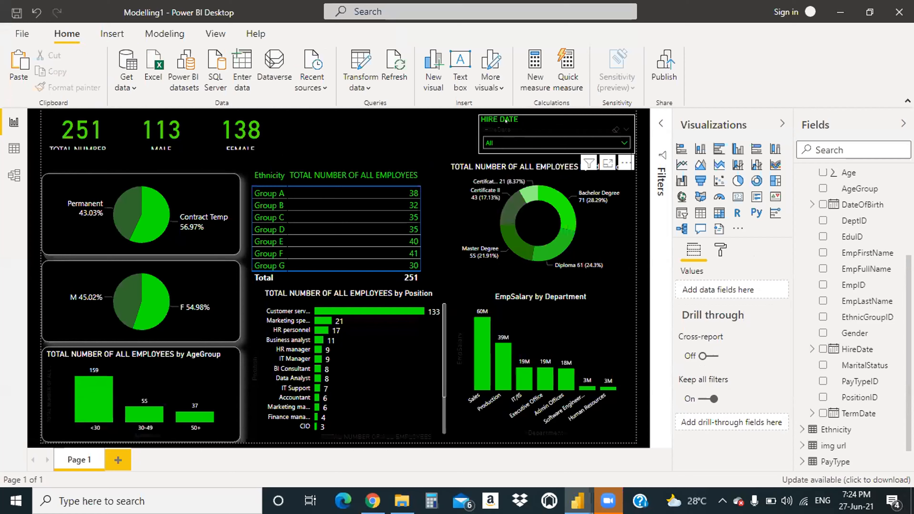
Step: Move the HIRE DATE slicer above the Ethnicity table, next to the FEMALE card
left_click_drag(563, 114, 547, 120)
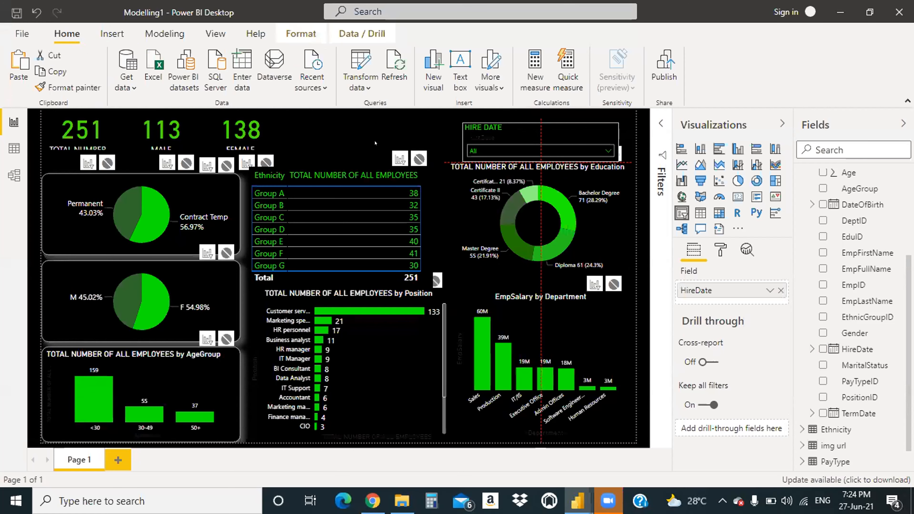
left_click_drag(375, 143, 455, 129)
left_click(547, 132)
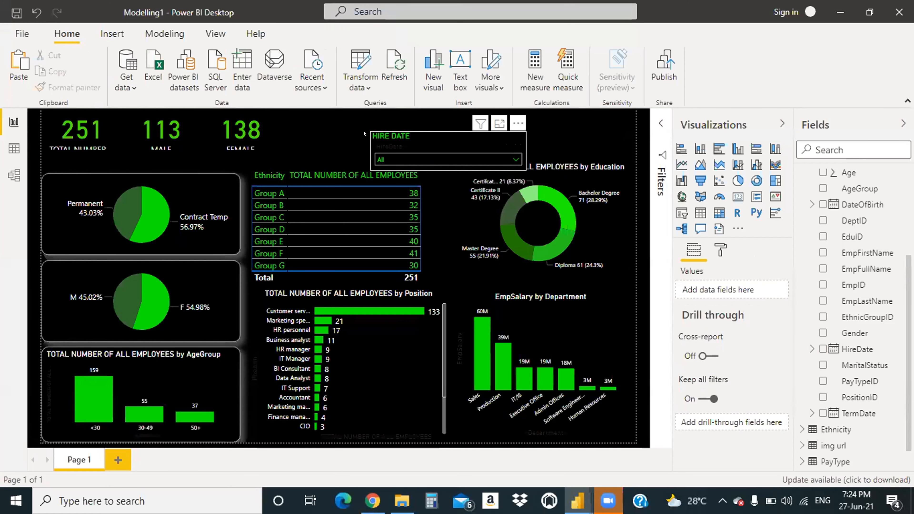
left_click(375, 131)
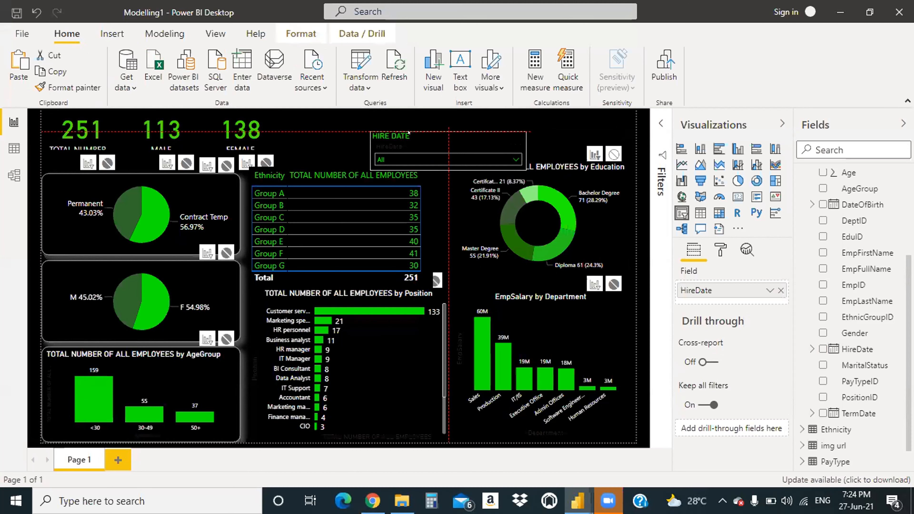
left_click_drag(461, 133, 340, 129)
left_click(451, 123)
left_click_drag(465, 109, 408, 137)
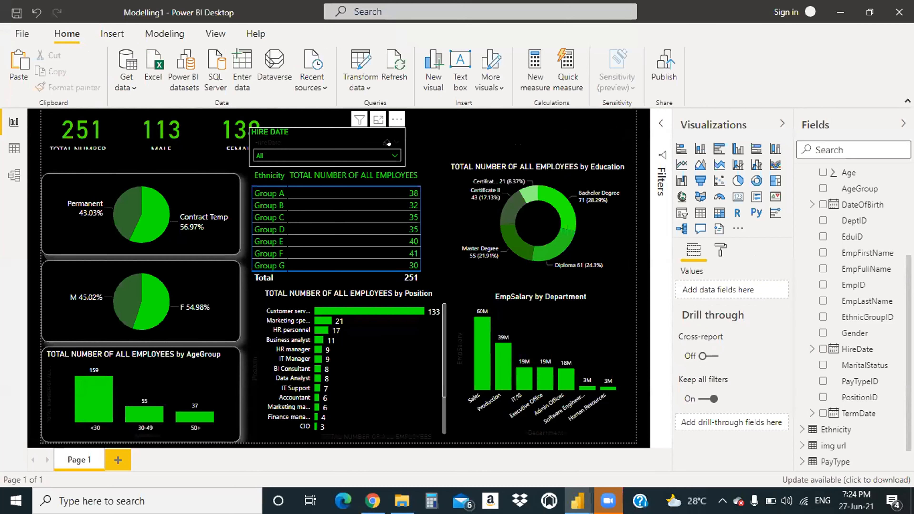
left_click_drag(269, 137, 303, 132)
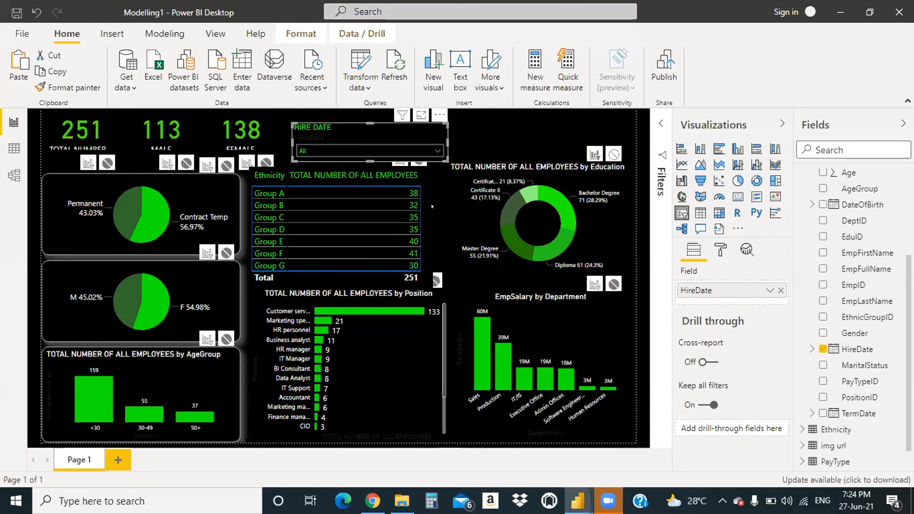
left_click(504, 123)
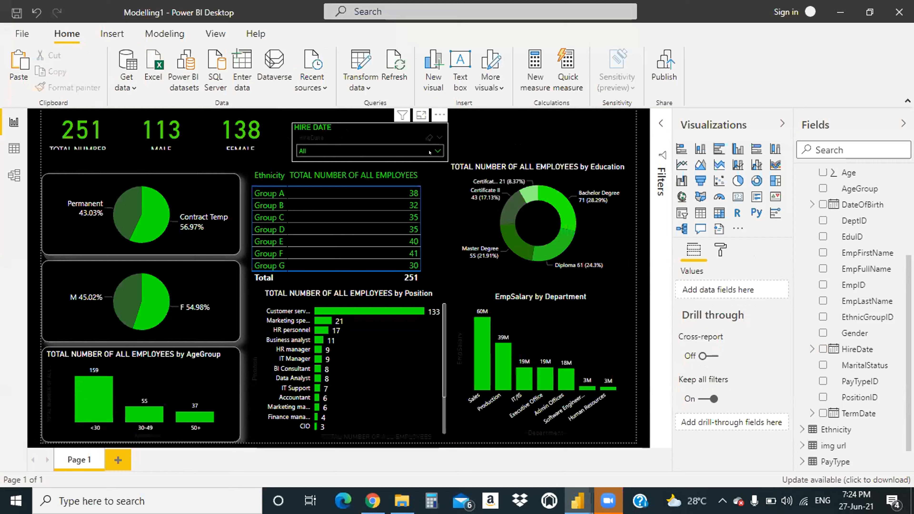
Step: Exclude Thursday, June 1, 2017 from the HIRE DATE slicer selection and collapse its list
left_click(438, 151)
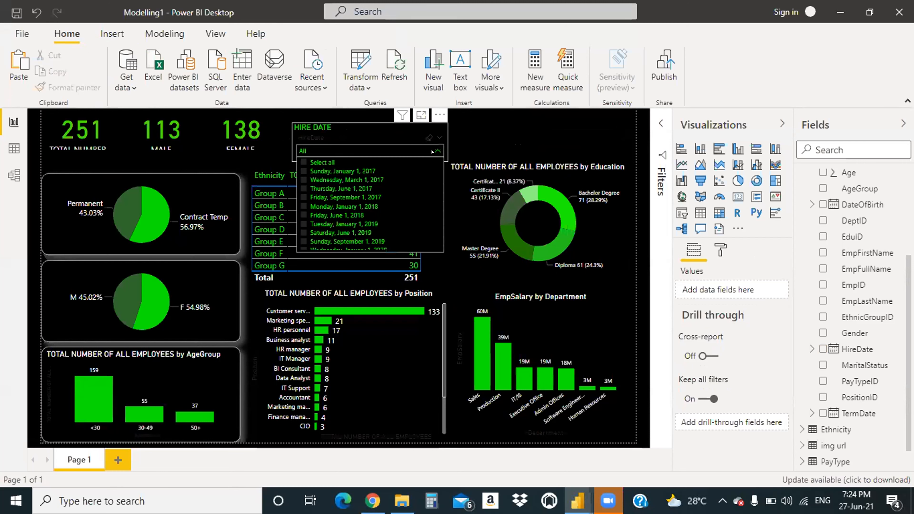
left_click(304, 188)
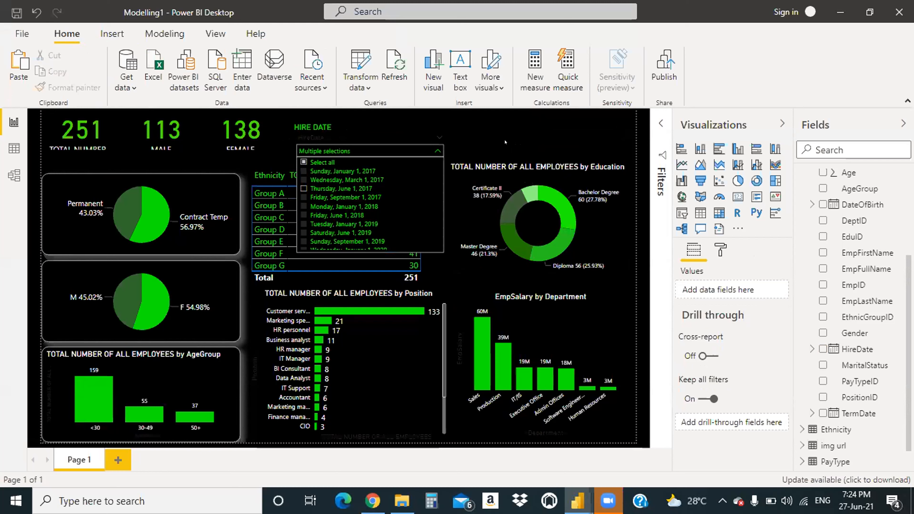
left_click(503, 132)
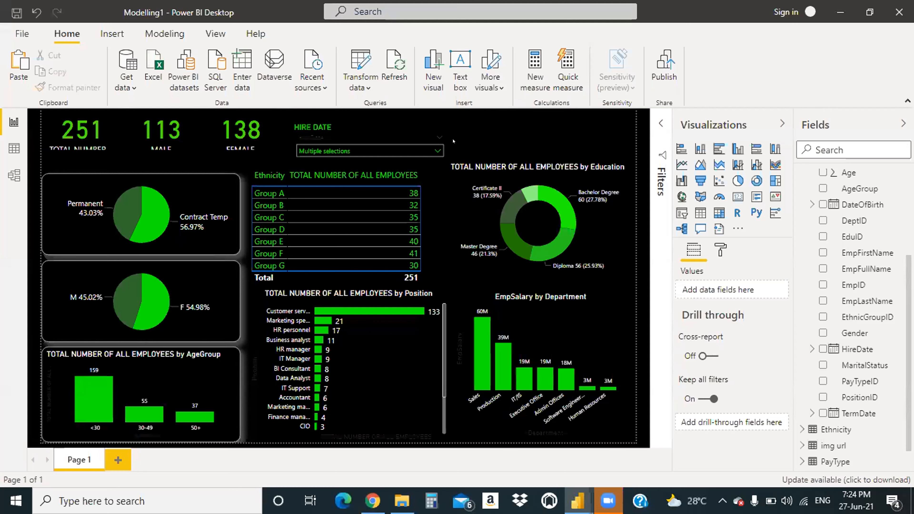
Step: Move the HIRE DATE slicer directly above the Education donut chart and deselect it
mouse_move(431, 142)
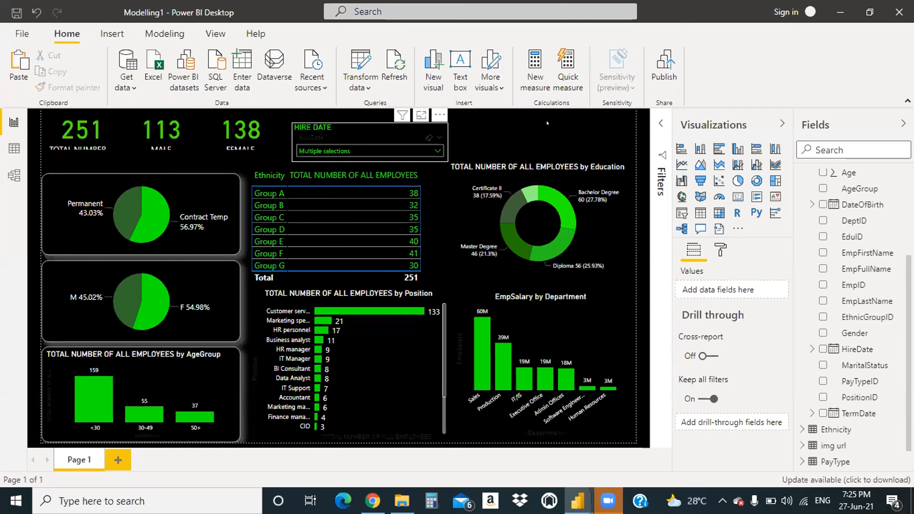
left_click_drag(396, 133, 583, 132)
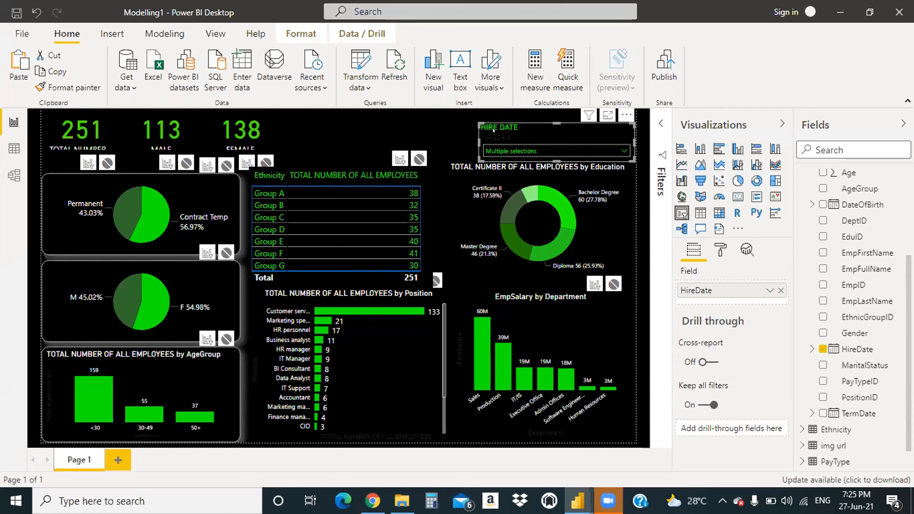
left_click(312, 131)
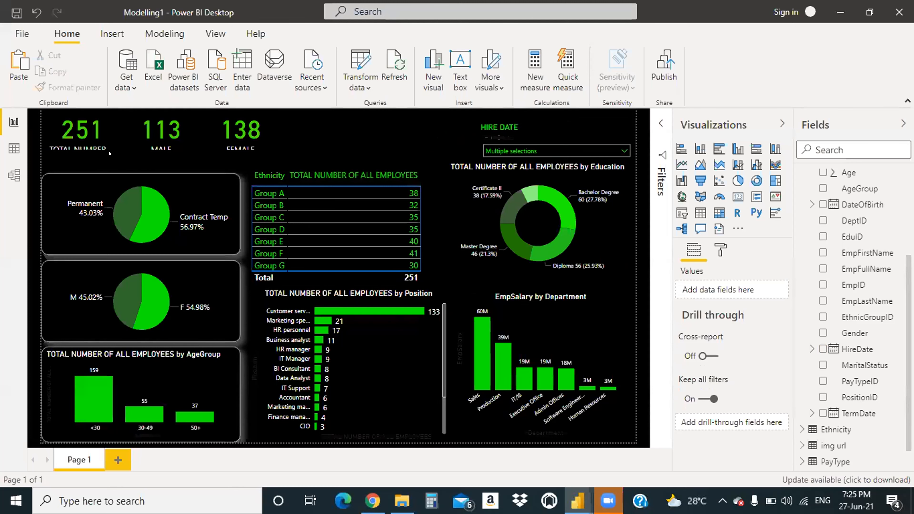
Step: Enlarge the total employees, MALE and FEMALE cards downward to one equal height so their labels fit
left_click(77, 144)
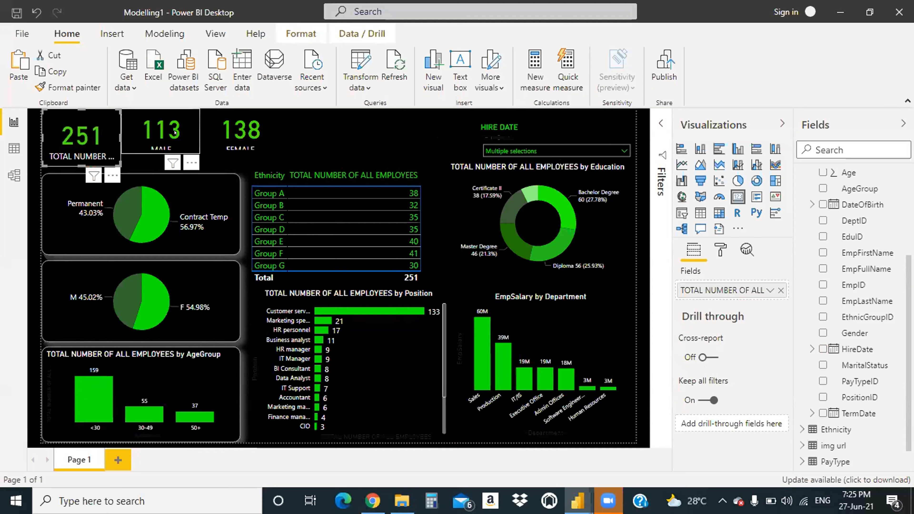
left_click(162, 152)
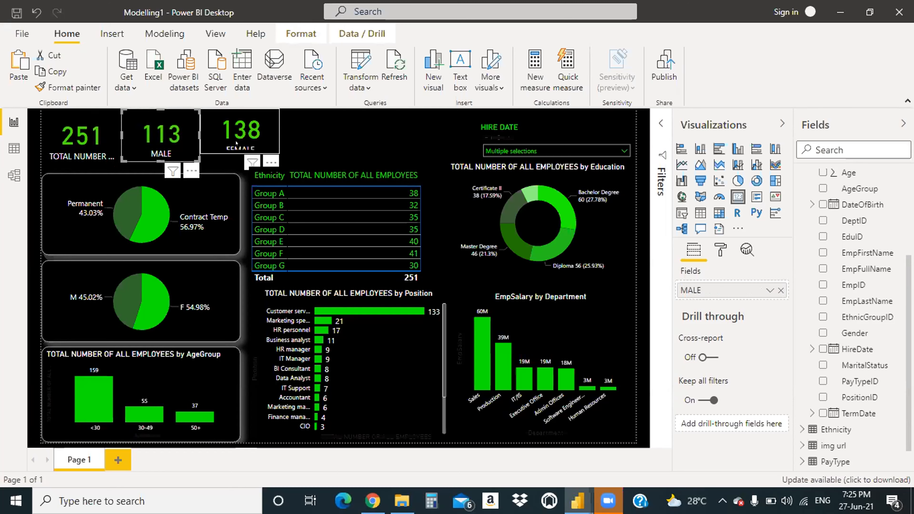
left_click(215, 134)
left_click_drag(240, 153, 240, 165)
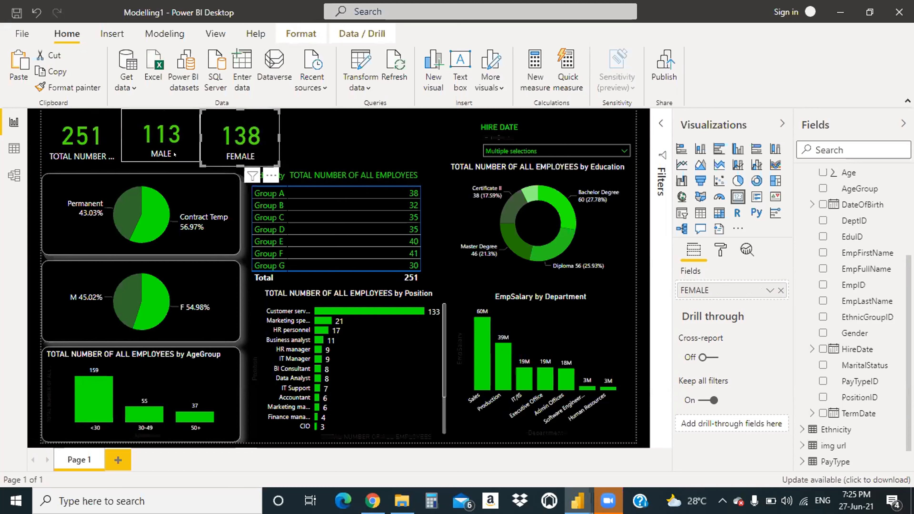
left_click(132, 141)
left_click_drag(160, 161, 160, 163)
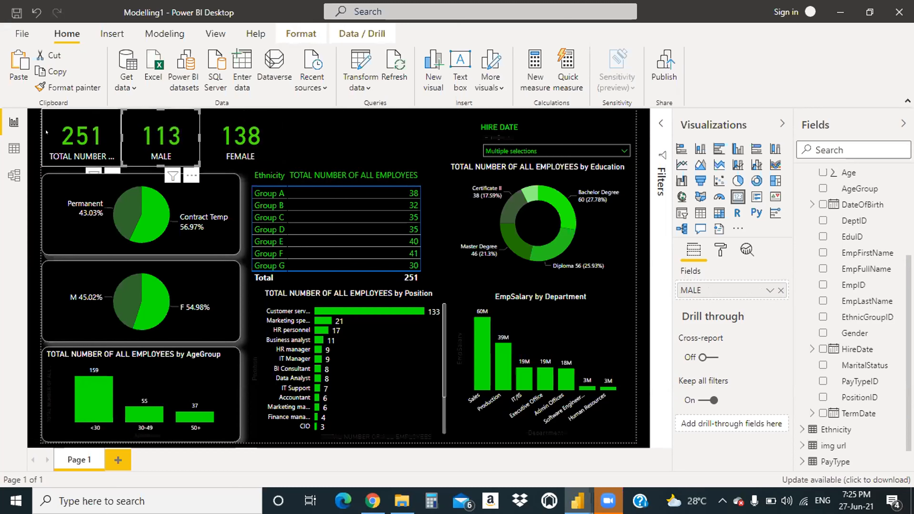
left_click(78, 155)
left_click_drag(78, 165, 85, 165)
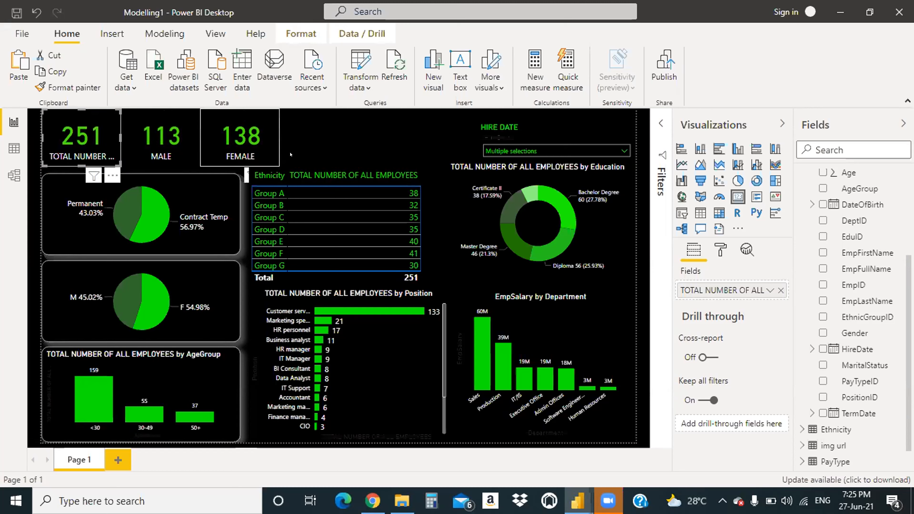
left_click(346, 141)
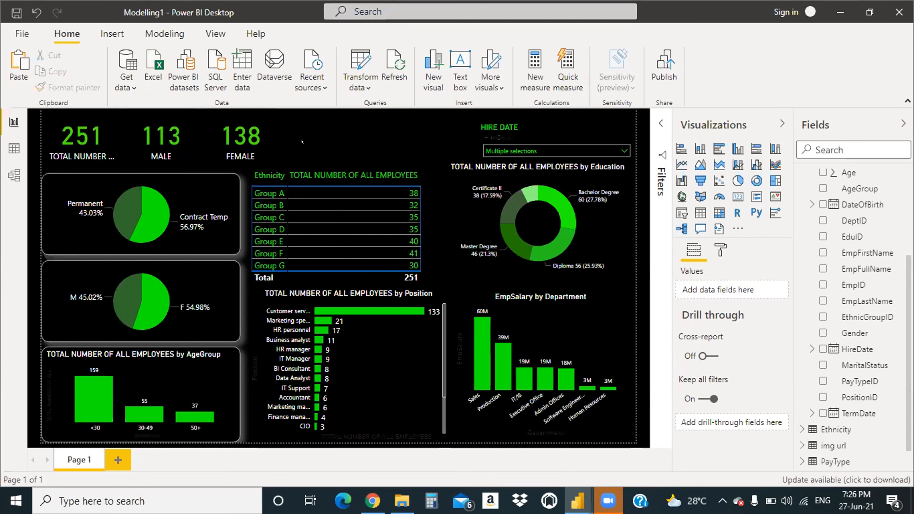
Step: Add a second report page and rename Page 1 as OVERVIEW
left_click(118, 460)
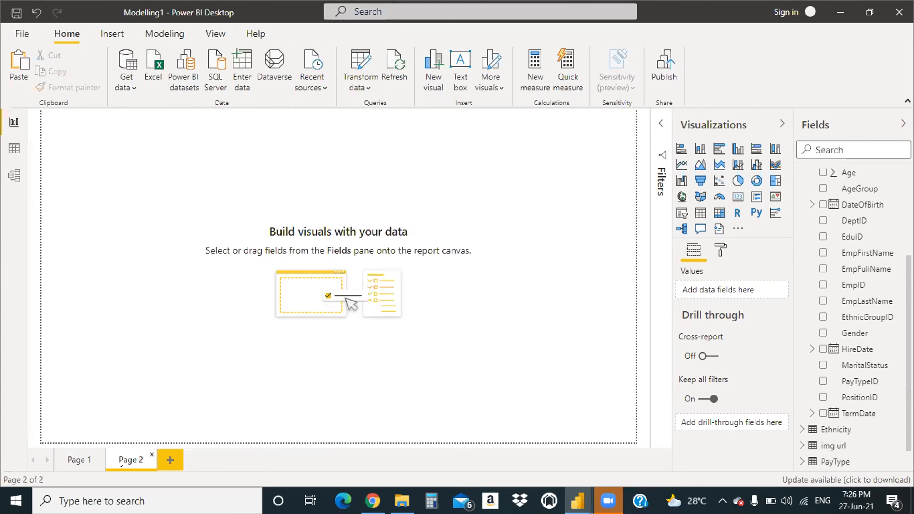
left_click(66, 461)
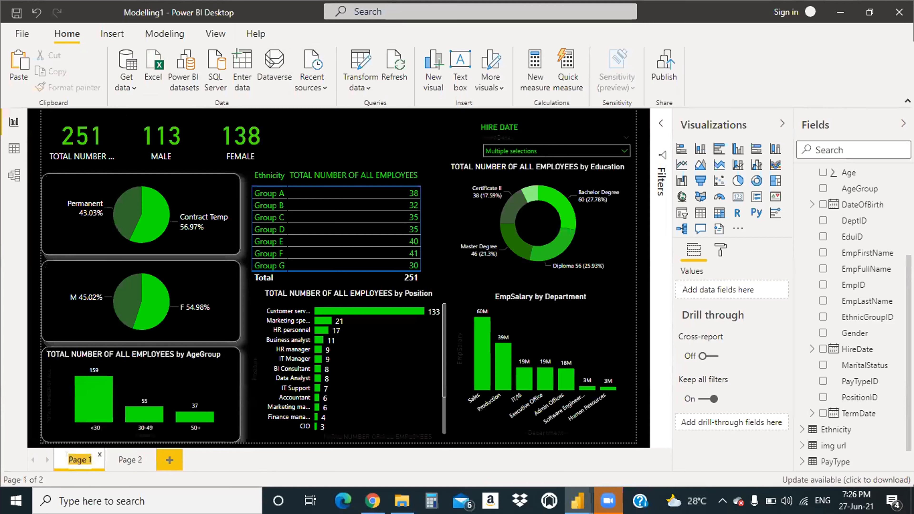
type("OVERVI")
type("EW")
key("Return")
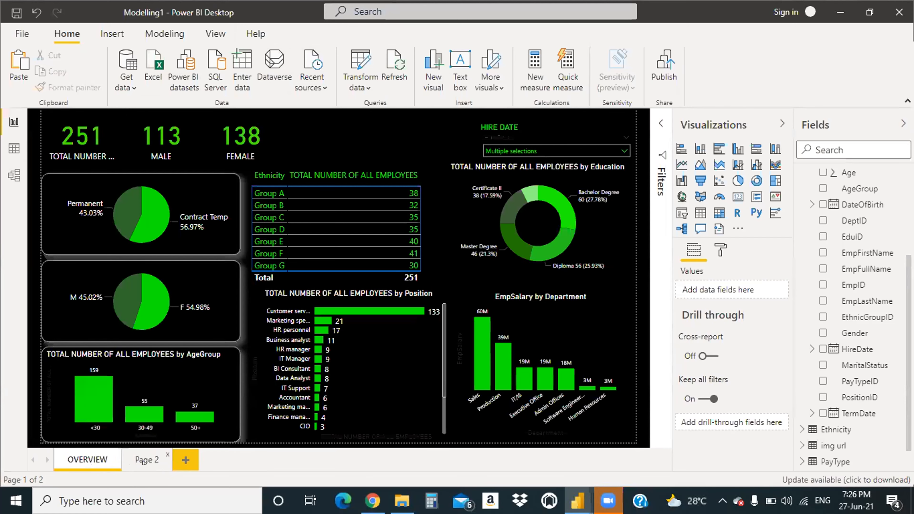
Step: Rename Page 2 as TRAINING and stay on that page
double_click(136, 458)
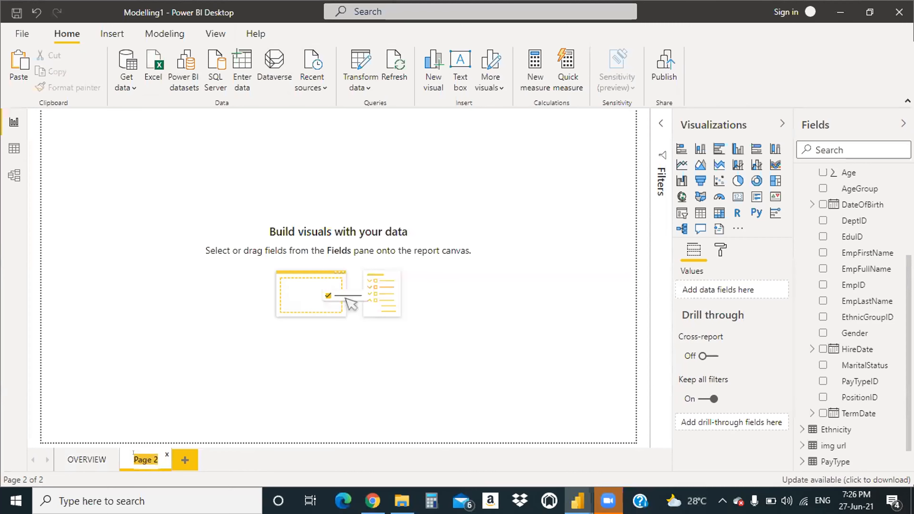
type("TRAINING")
key("Return")
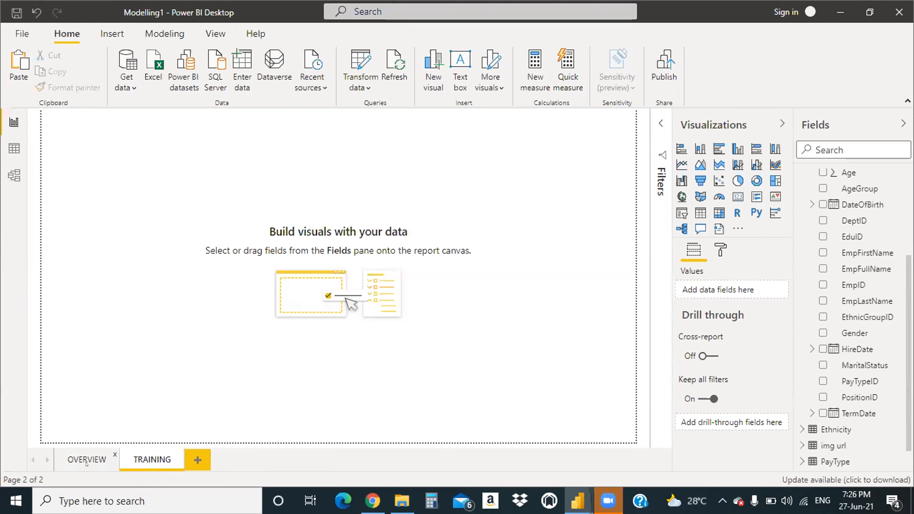
left_click(118, 463)
left_click(151, 462)
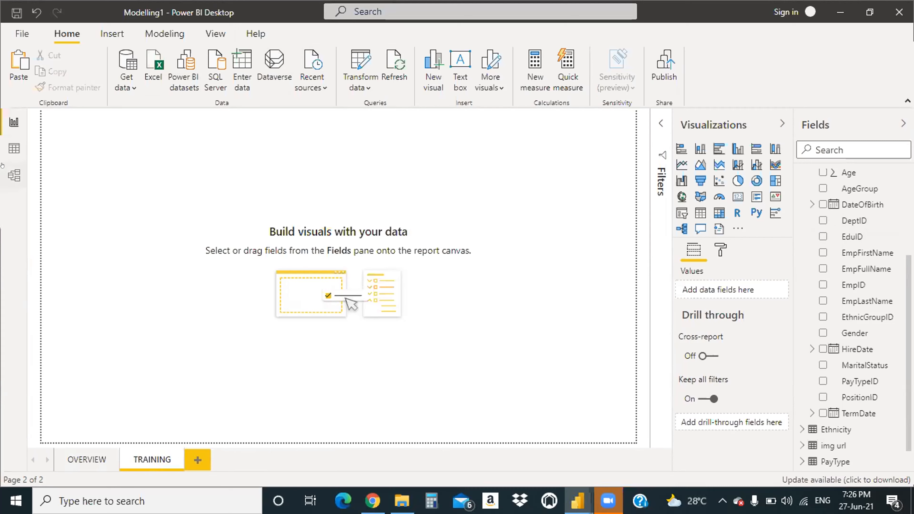
Step: Examine the Training table's columns and rows in the data view, including programs, types, hours, budget and cost
left_click(14, 148)
left_click(817, 373)
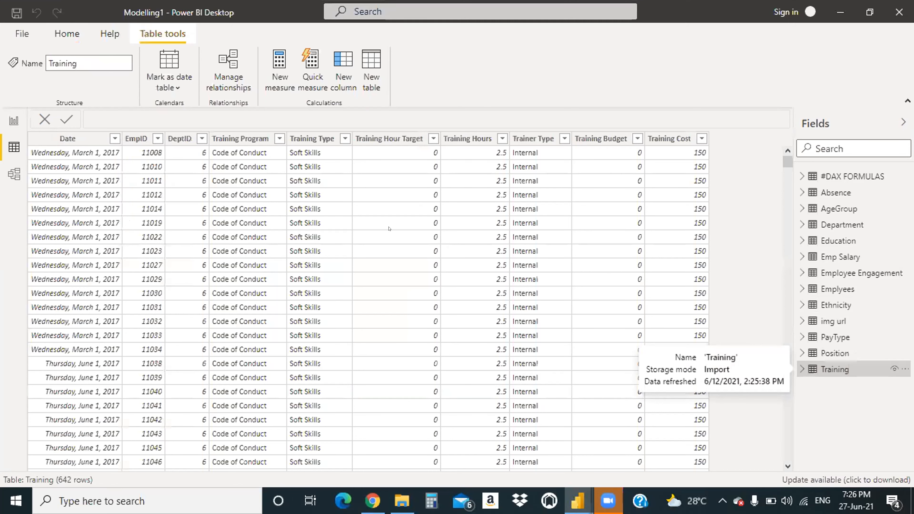
scroll(528, 281, "down", 9)
scroll(467, 245, "up", 9)
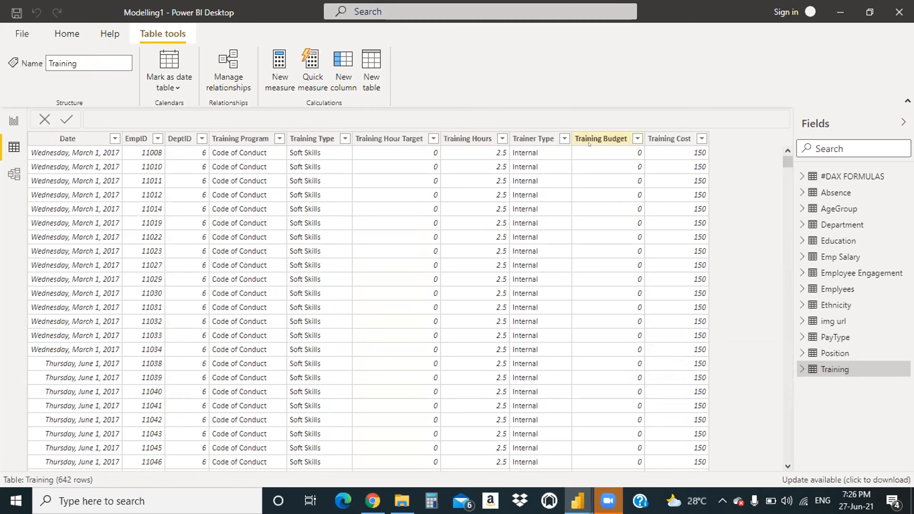
scroll(505, 209, "down", 15)
scroll(503, 206, "down", 15)
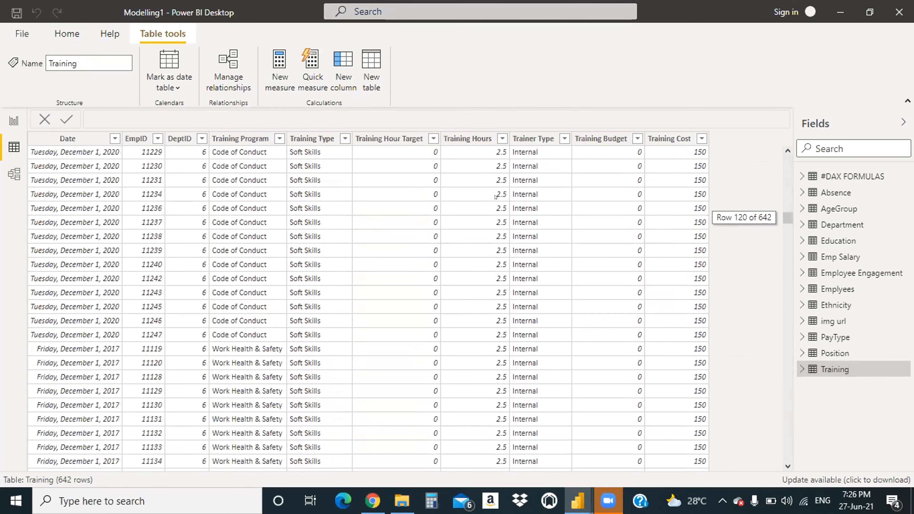
scroll(493, 195, "down", 20)
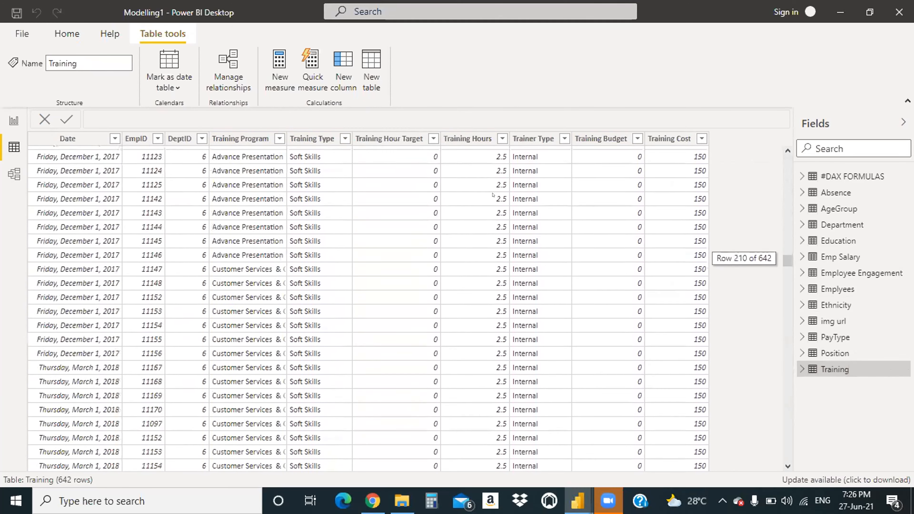
scroll(478, 191, "down", 19)
scroll(467, 155, "up", 15)
scroll(461, 153, "up", 20)
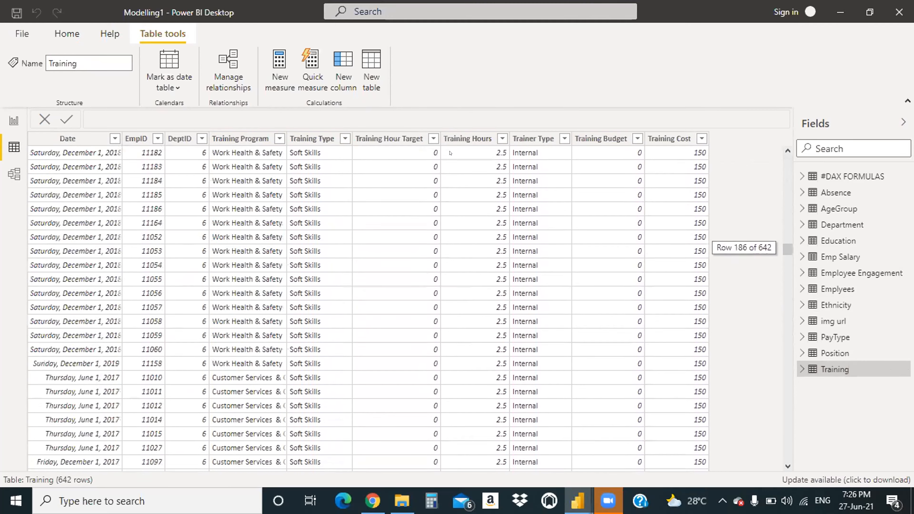
scroll(439, 151, "up", 11)
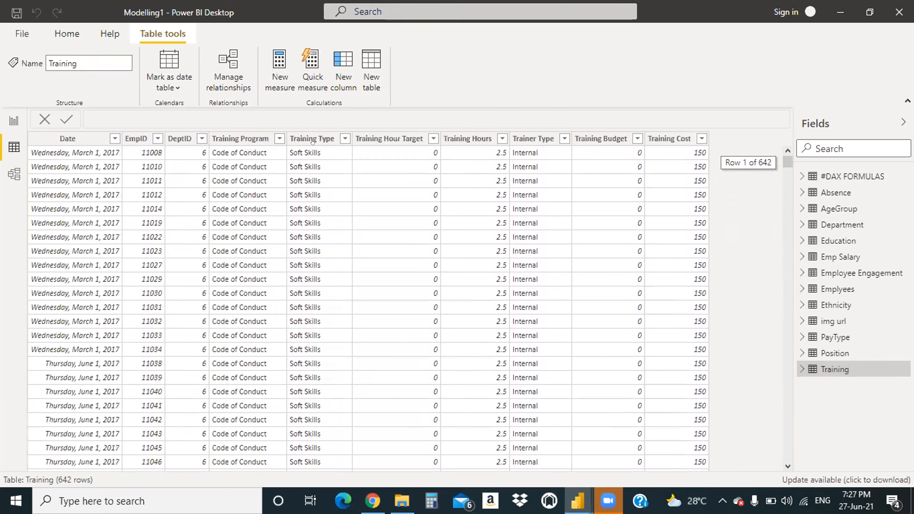
Step: Look at the training charts on Page 2 of the Modelling1 - Copy report and return to the TRAINING page in Modelling1
left_click(5, 121)
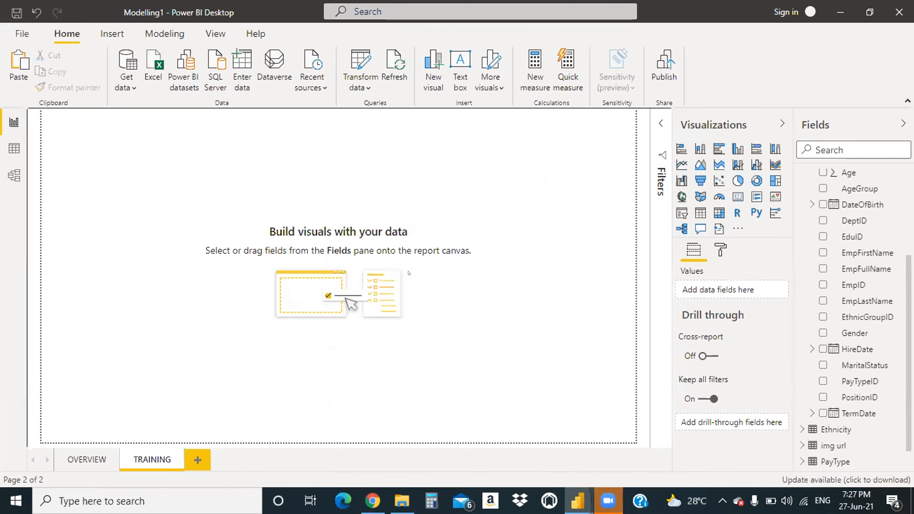
mouse_move(577, 500)
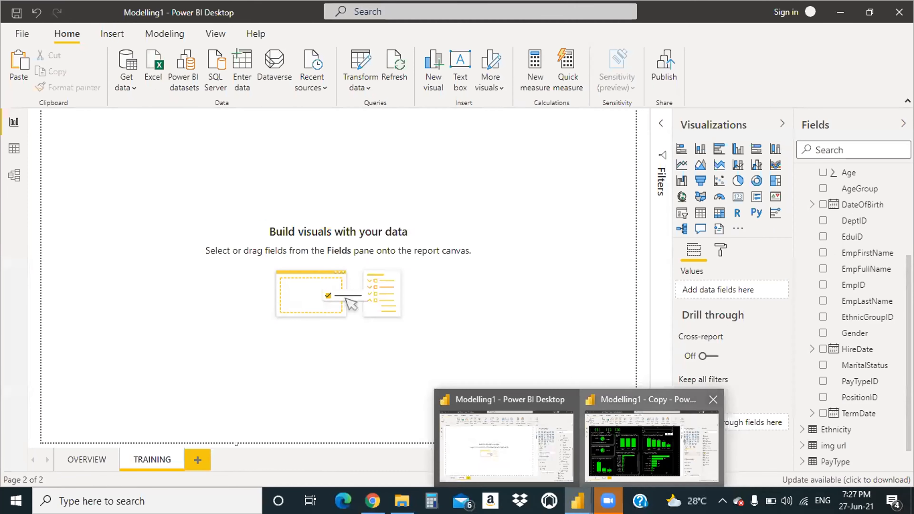
left_click(654, 439)
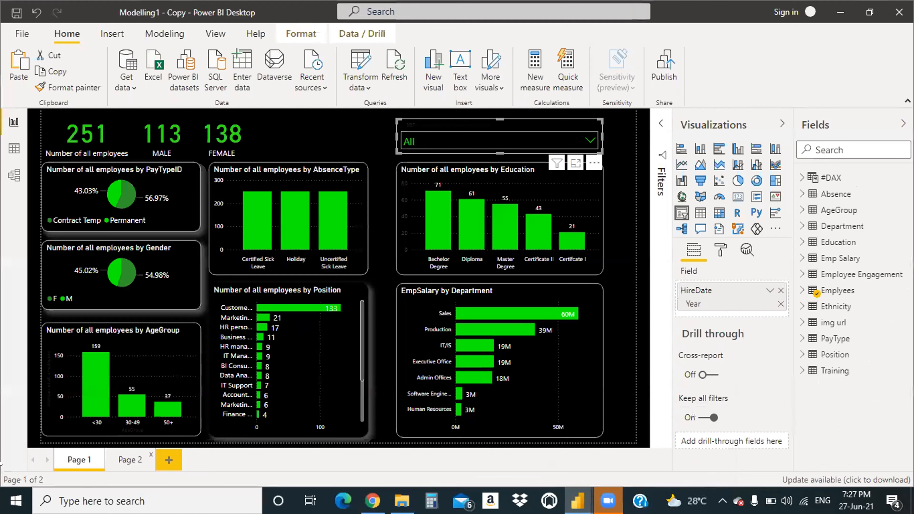
left_click(126, 458)
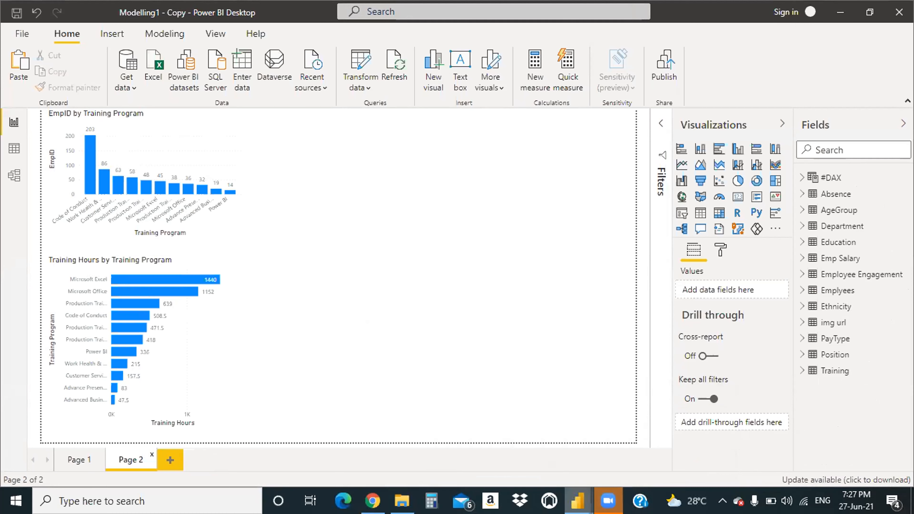
mouse_move(570, 498)
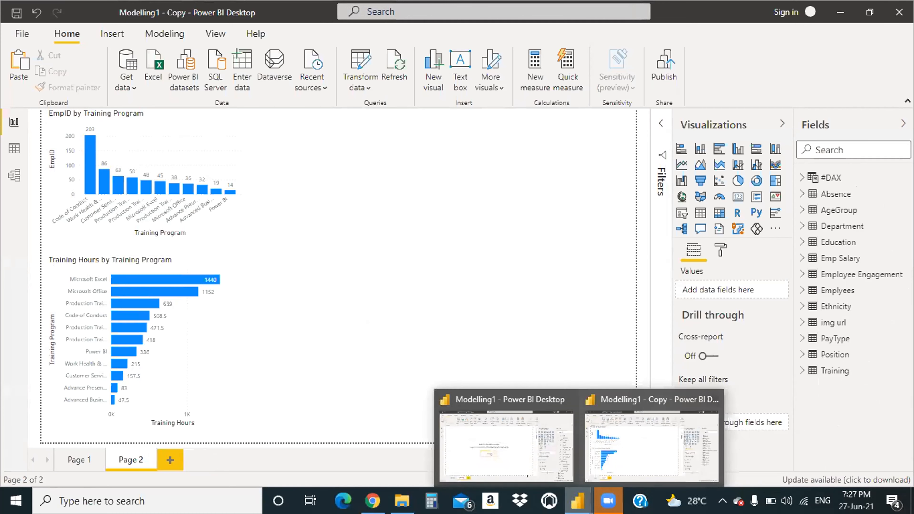
left_click(482, 454)
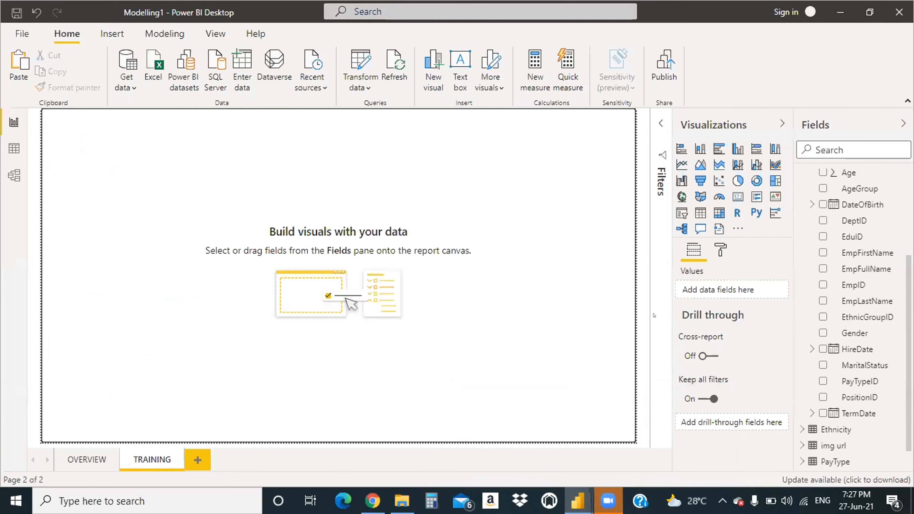
Step: Set the TRAINING page's wallpaper color to black
left_click(719, 248)
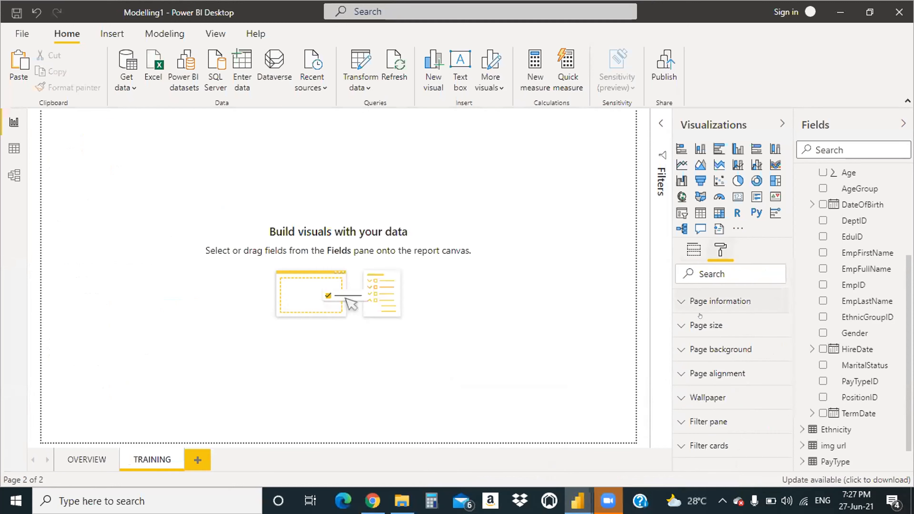
left_click(677, 397)
left_click(698, 438)
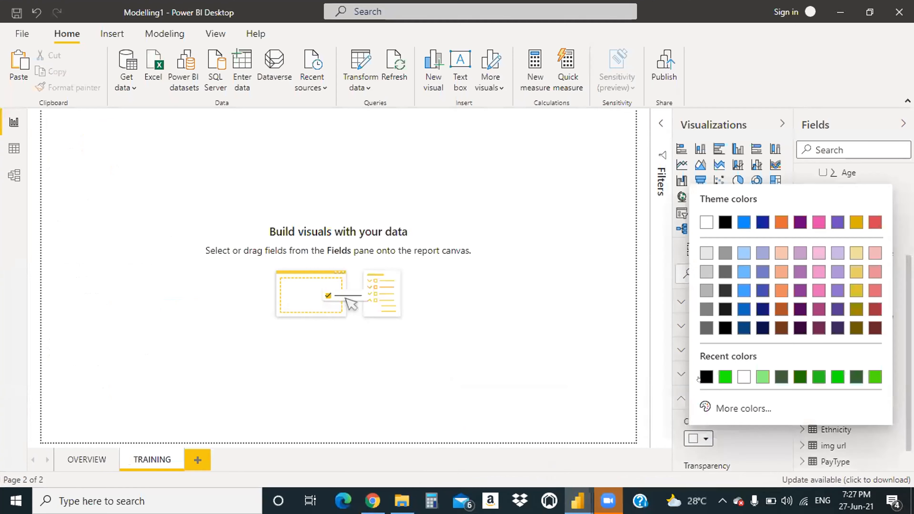
left_click(706, 377)
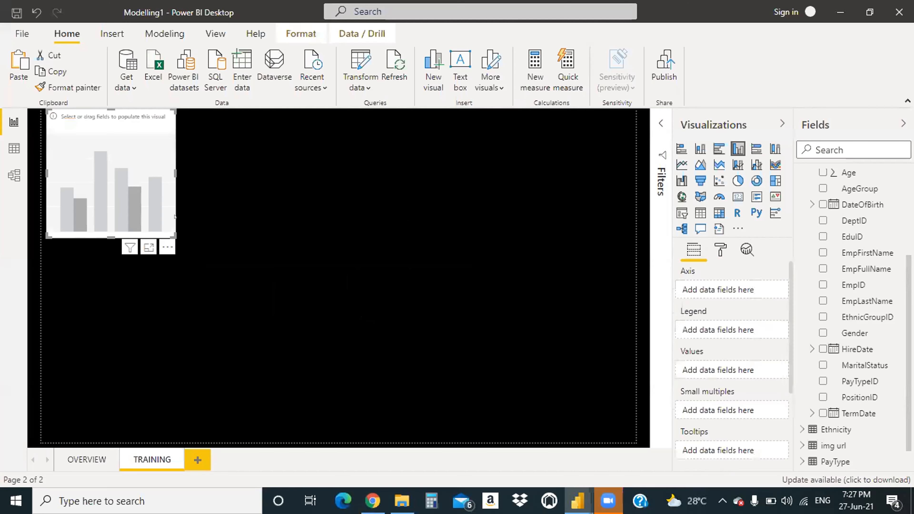
Step: Widen the empty clustered column chart on the TRAINING page to about one and a half times its width
left_click_drag(166, 164, 233, 172)
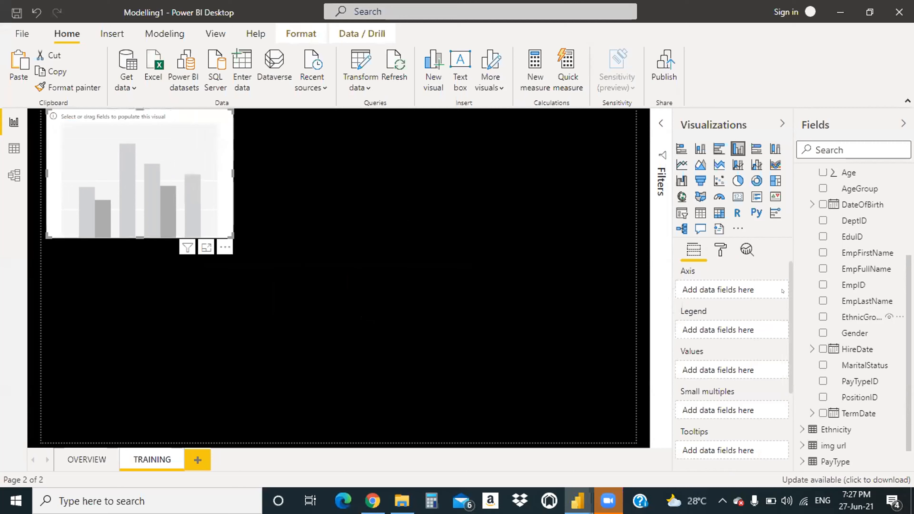
Step: Try to place the total number of employees measure and the Training Program field directly on the empty column chart
left_click(719, 250)
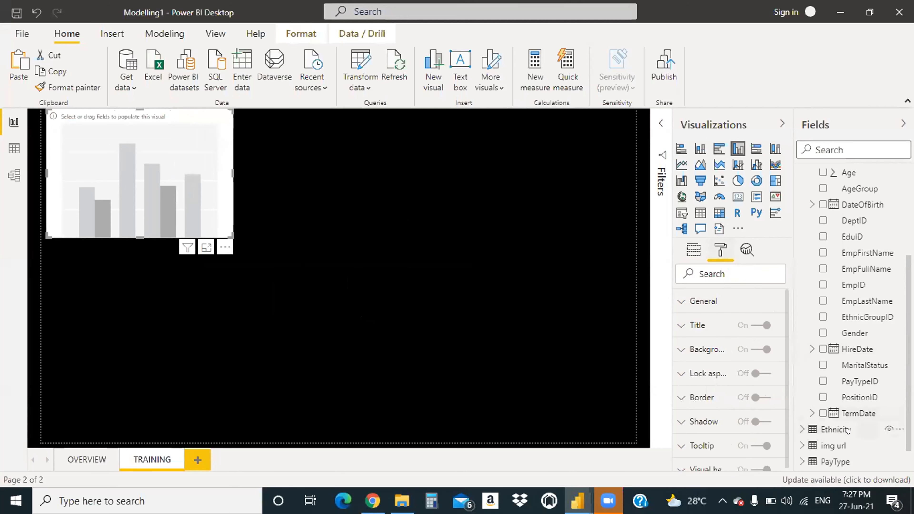
scroll(825, 333, "up", 3)
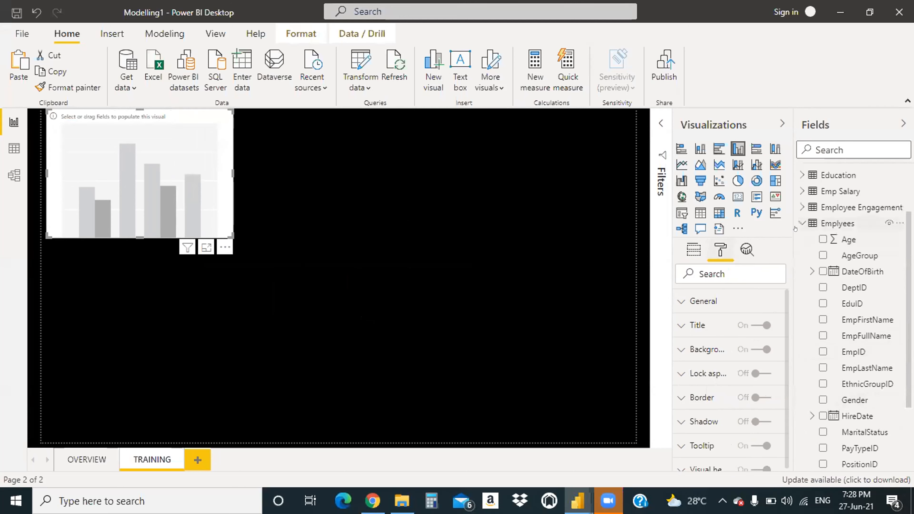
left_click(802, 223)
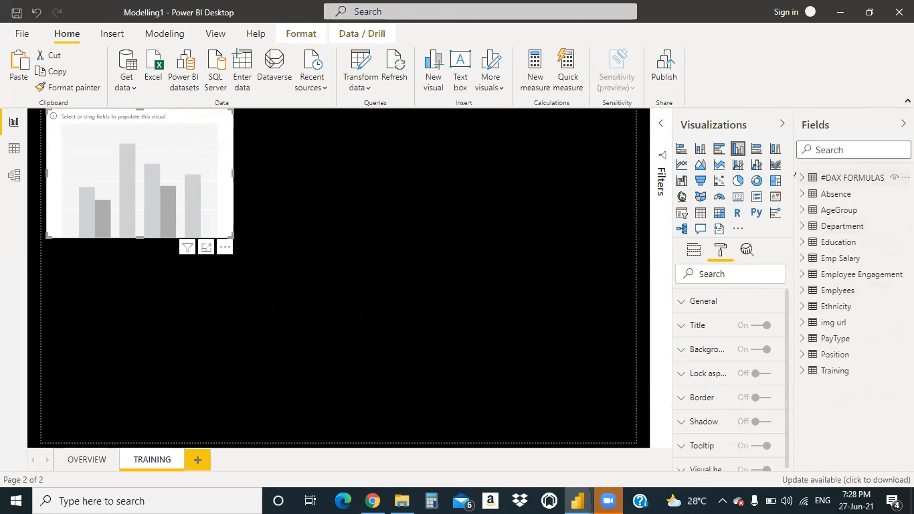
left_click(802, 177)
left_click_drag(849, 239, 110, 185)
left_click(802, 177)
left_click(801, 370)
scroll(845, 365, "down", 2)
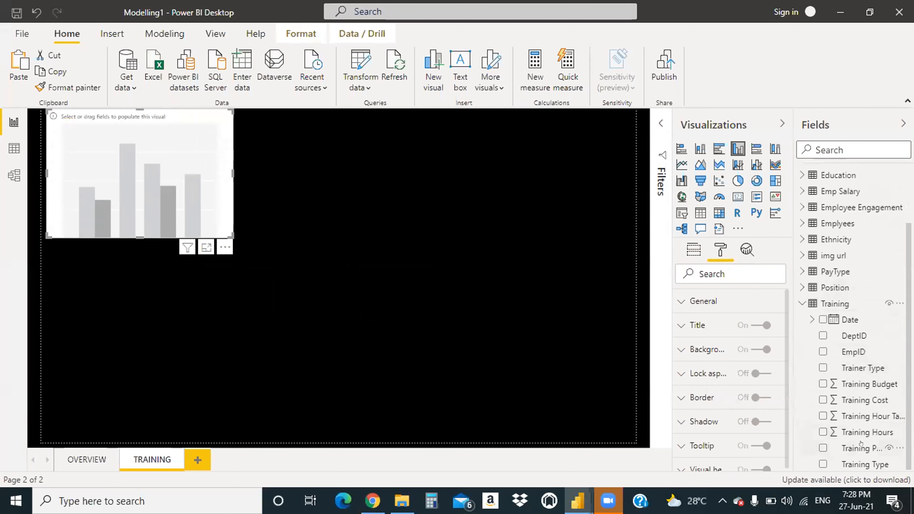
left_click_drag(863, 448, 87, 154)
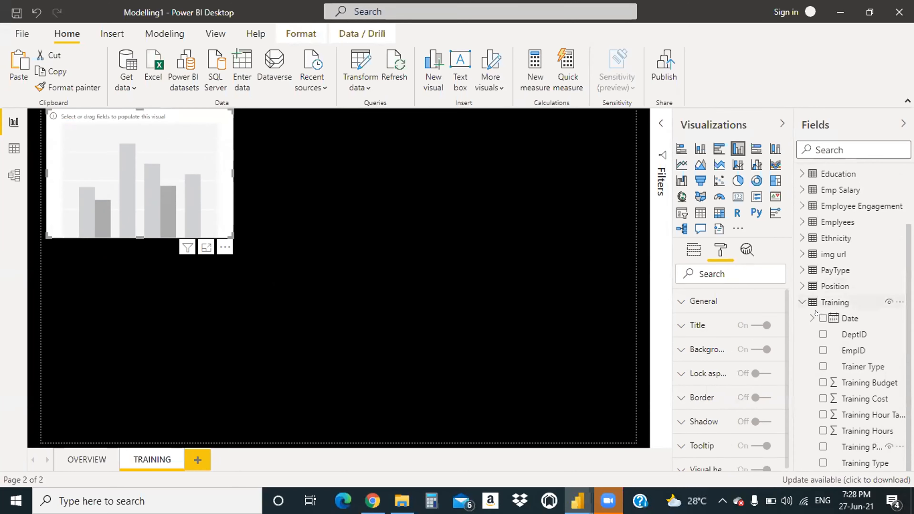
left_click(796, 302)
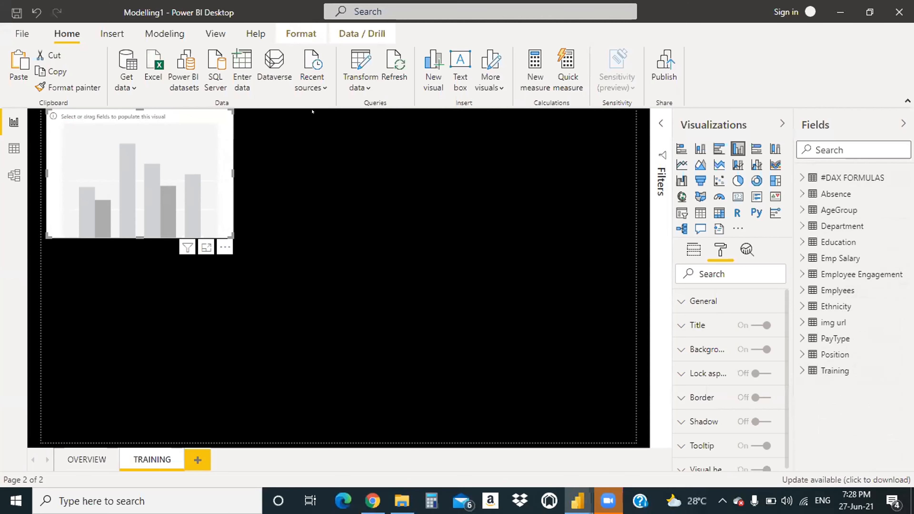
Step: Move the empty column chart against the left edge of the TRAINING page
left_click(301, 33)
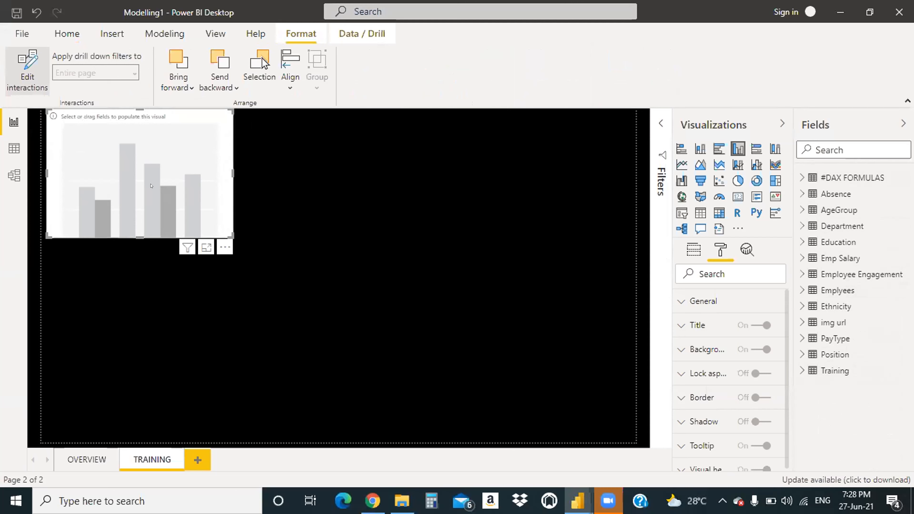
left_click_drag(143, 185, 131, 177)
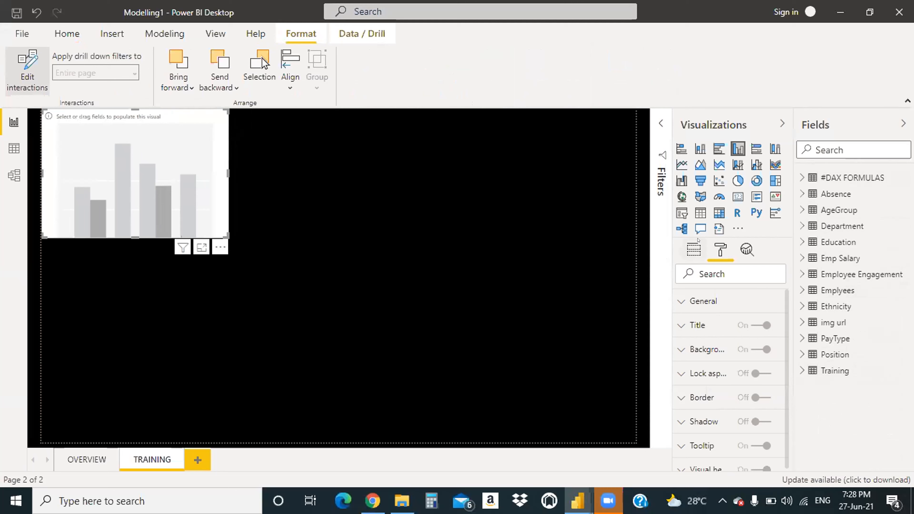
Step: Fill the column chart with TOTAL NUMBER OF ALL EMPLOYEES as its values and Training Program as its axis
left_click(694, 248)
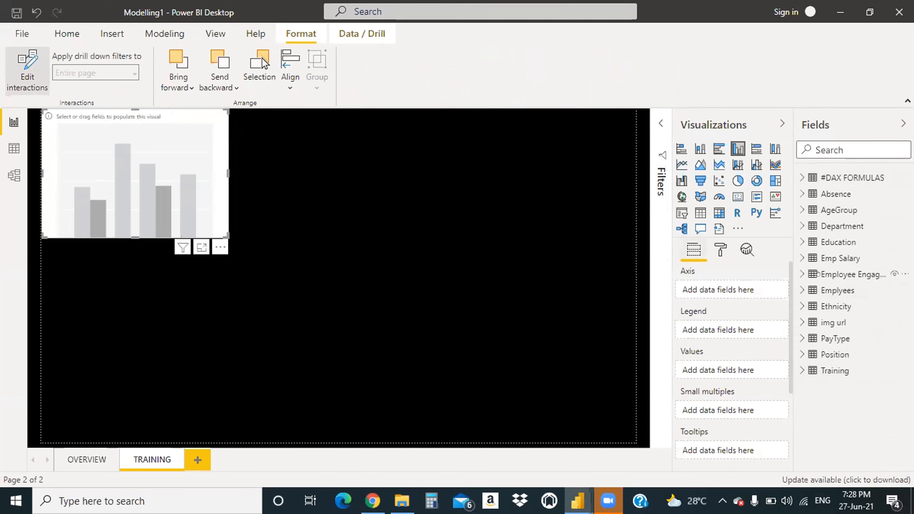
left_click(828, 178)
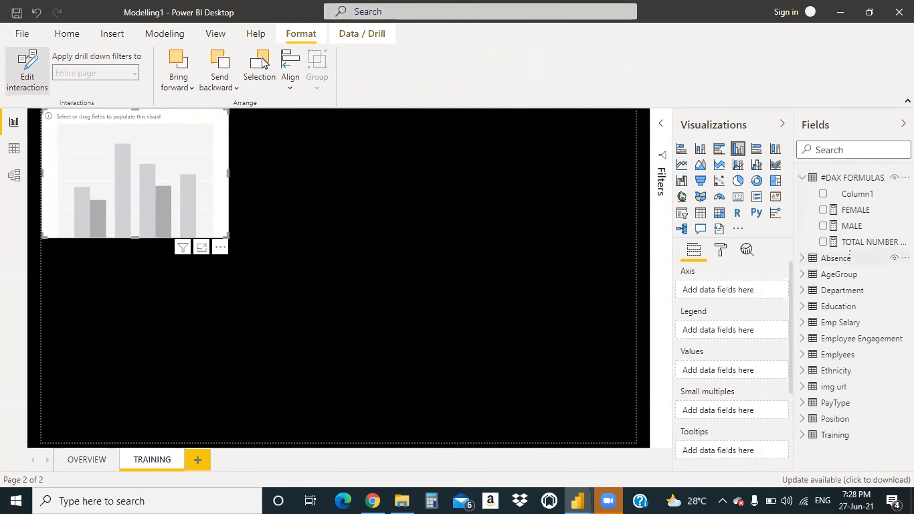
left_click_drag(849, 240, 734, 367)
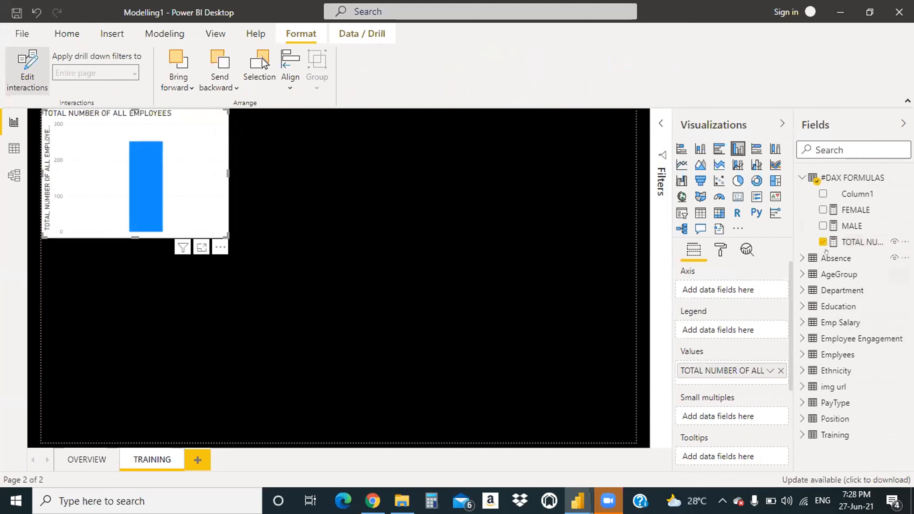
left_click(801, 178)
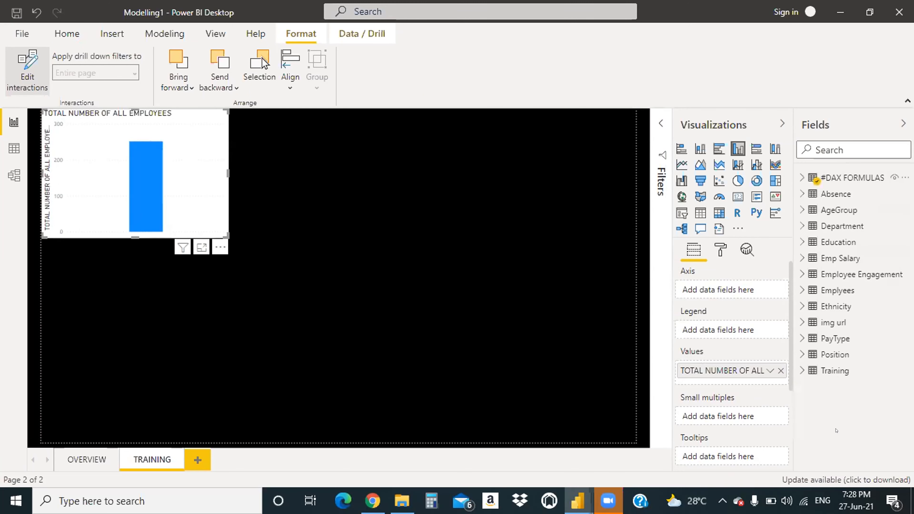
left_click(797, 369)
scroll(866, 410, "down", 3)
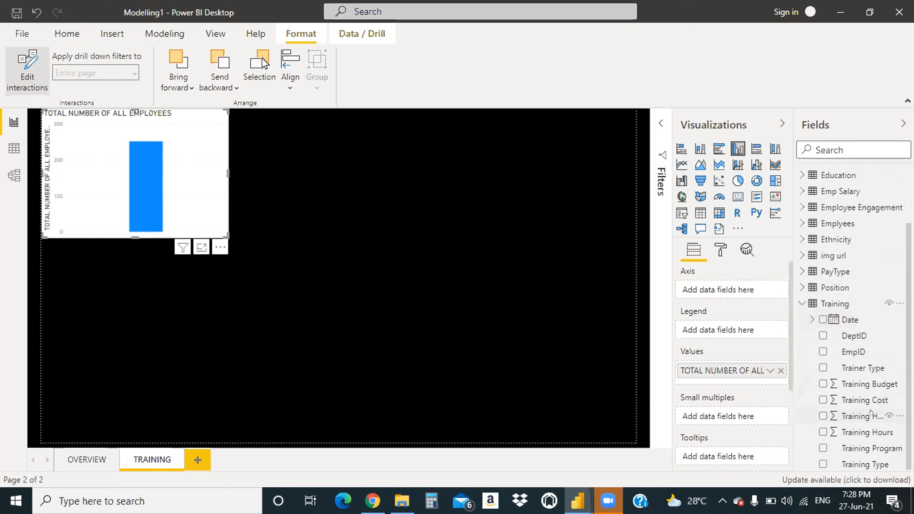
left_click_drag(861, 446, 730, 292)
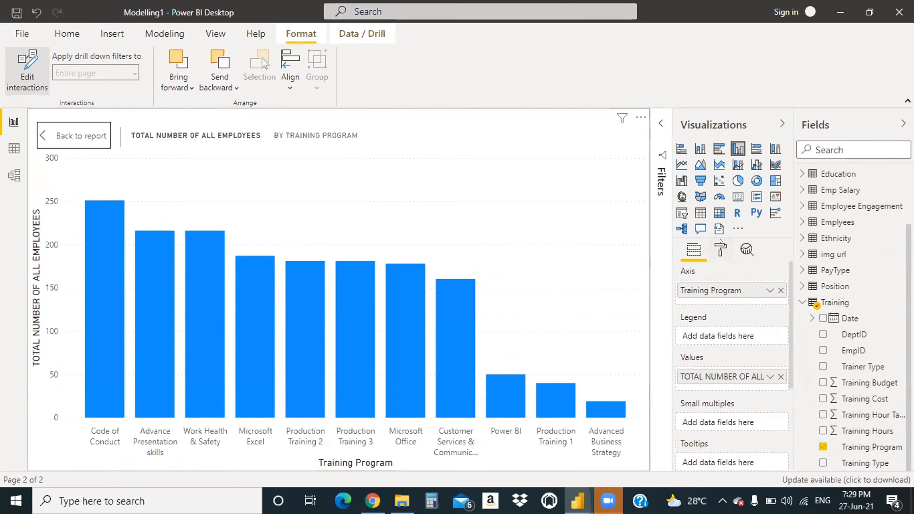
Step: Turn on data labels for the employees by training program column chart
left_click(720, 250)
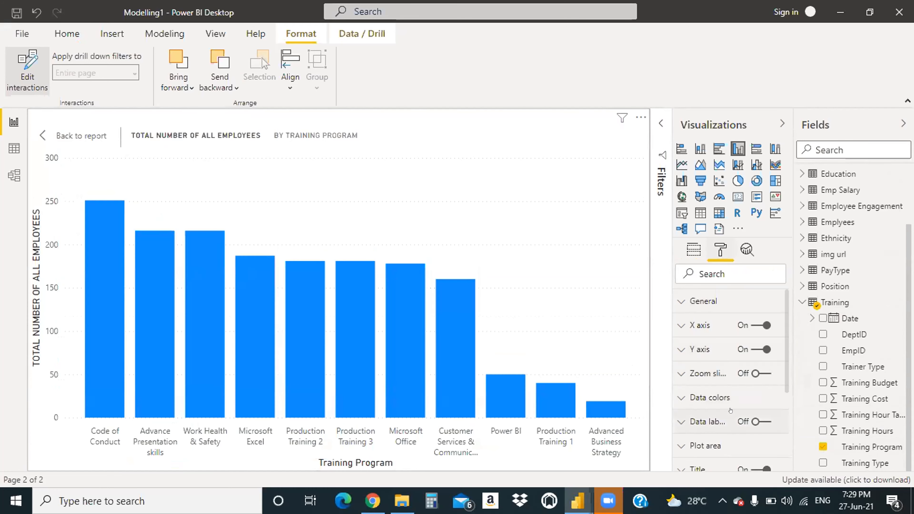
scroll(773, 413, "down", 2)
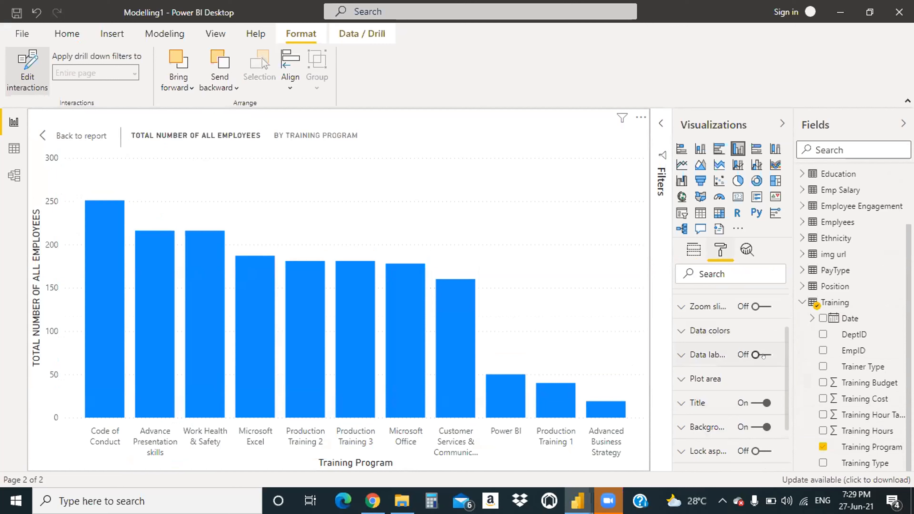
left_click(771, 355)
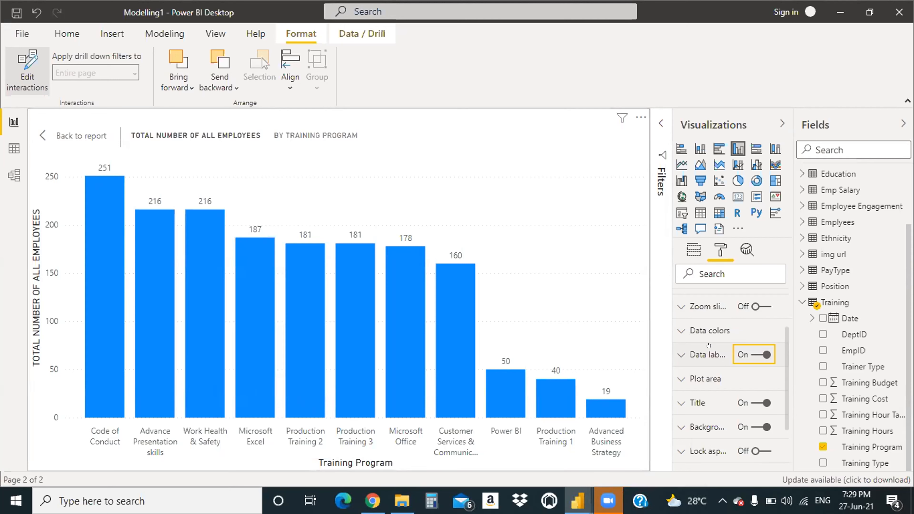
Step: Set the training program chart's background color to black
scroll(708, 345, "down", 2)
left_click(680, 361)
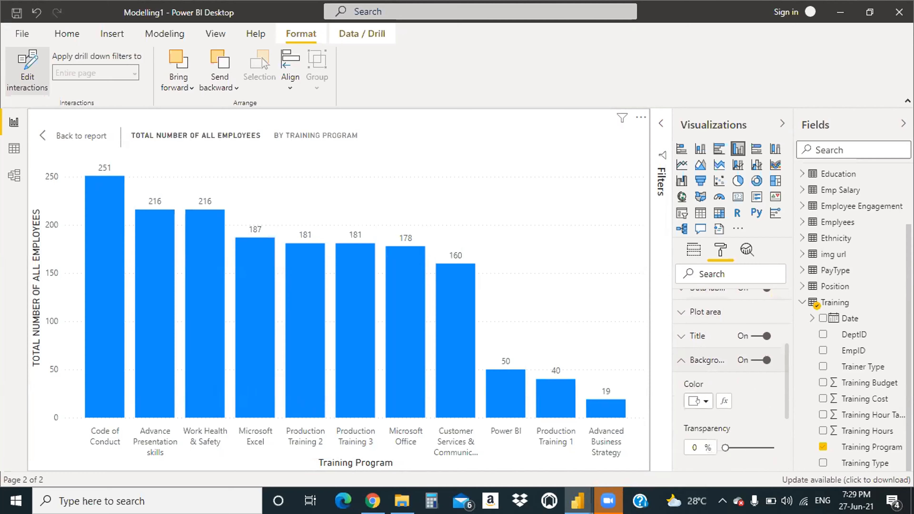
left_click(696, 400)
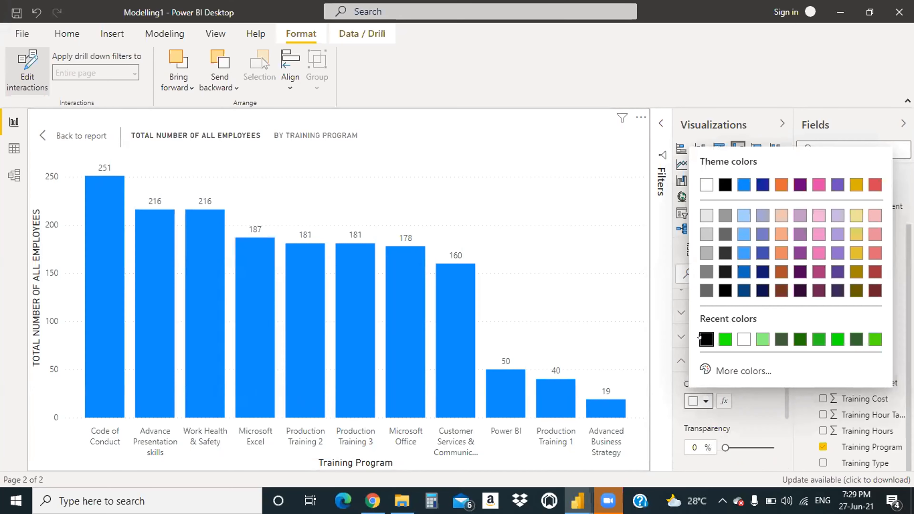
left_click(705, 339)
left_click(680, 360)
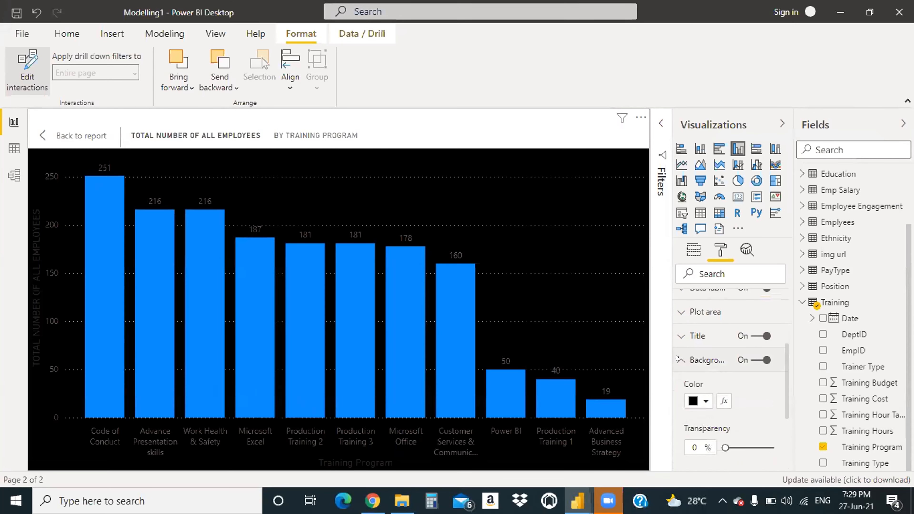
Step: Change the training program chart's default column color to the recently used bright green
scroll(679, 346, "up", 3)
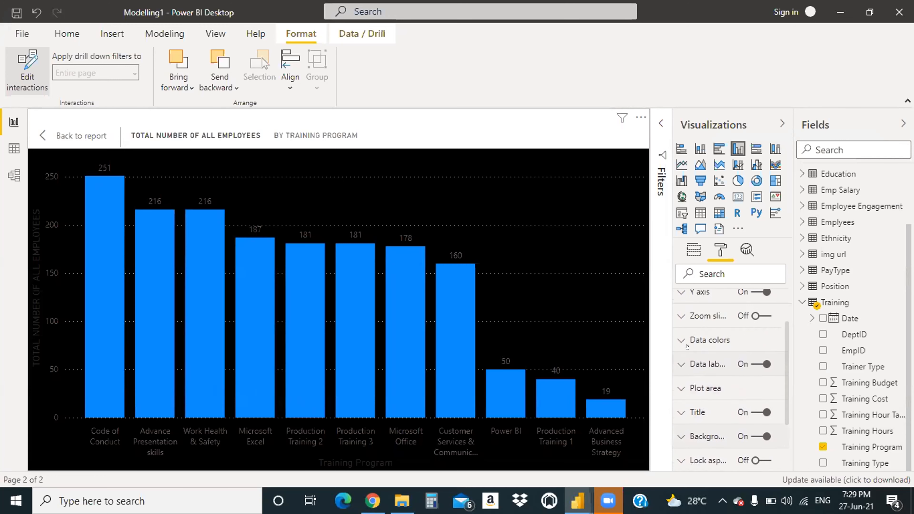
left_click(678, 381)
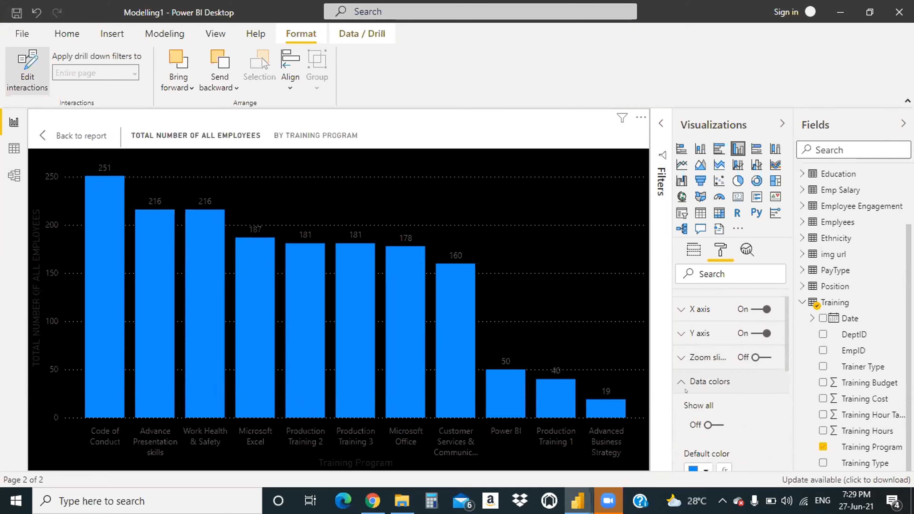
scroll(705, 407, "down", 2)
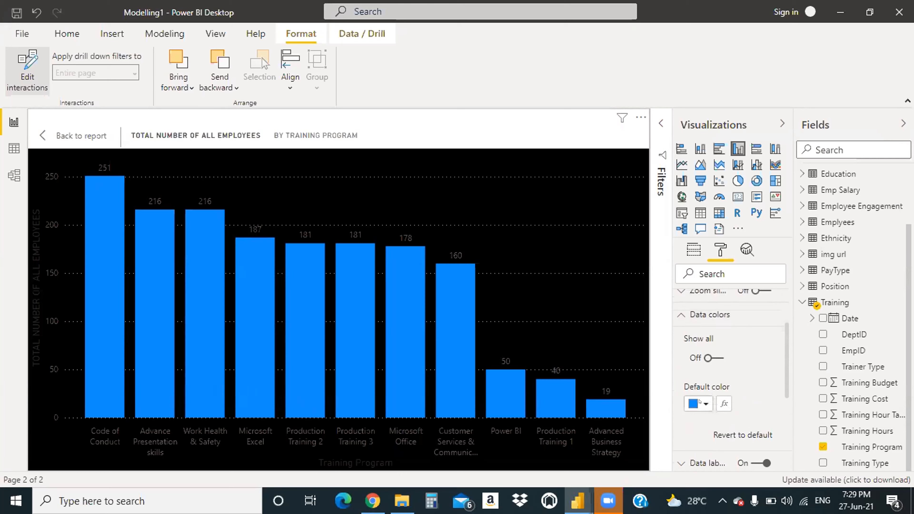
left_click(706, 404)
left_click(719, 345)
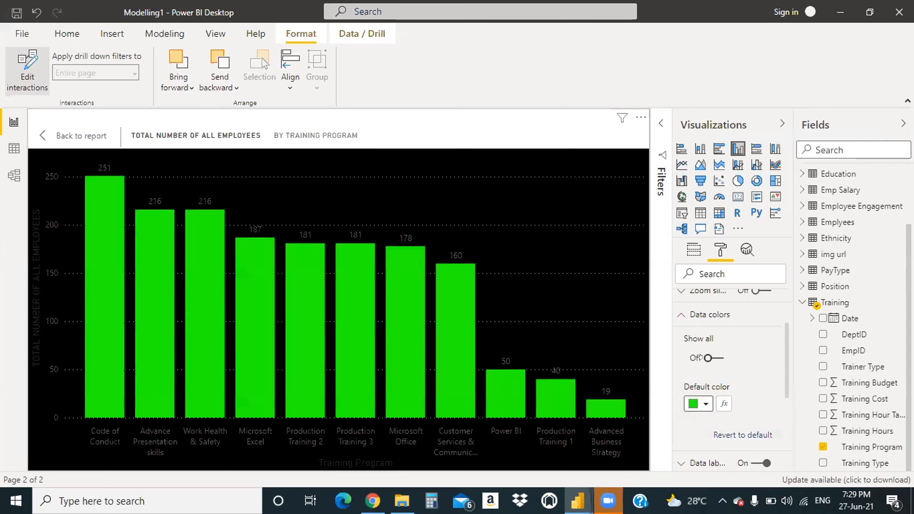
left_click(680, 315)
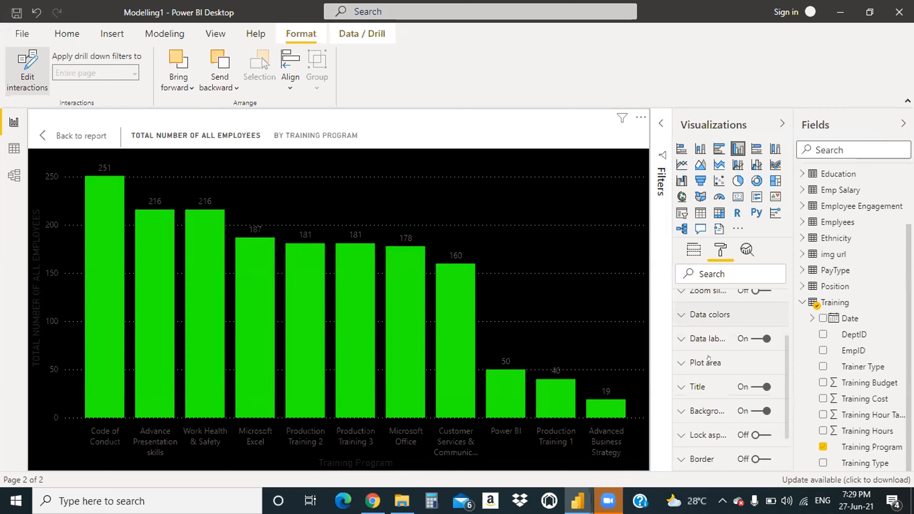
Step: Set the data label color of the training program column chart to white
left_click(678, 340)
left_click(697, 379)
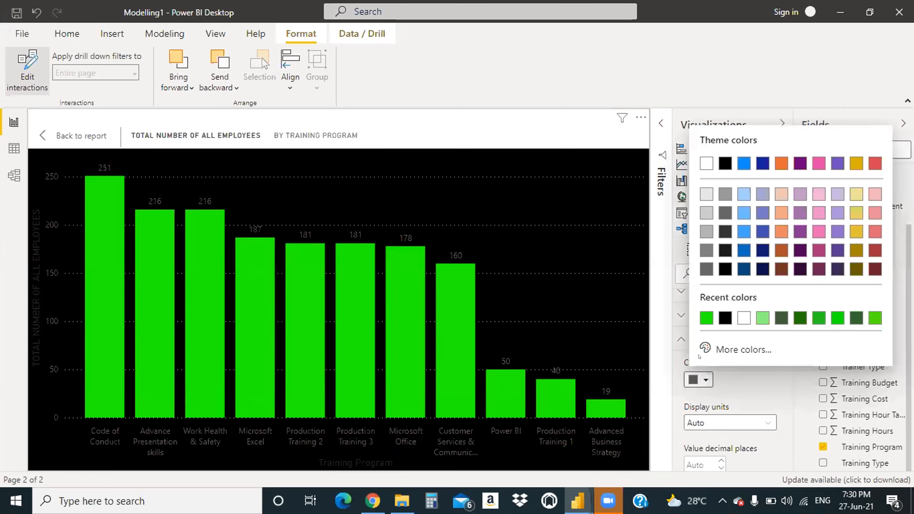
left_click(743, 316)
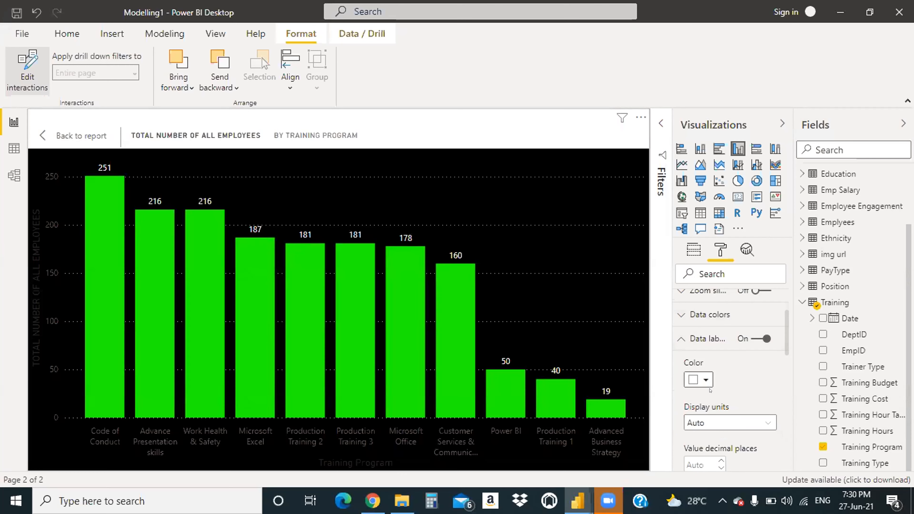
left_click(678, 338)
Step: Turn off the training program chart's Y axis and set its X axis label color to white
scroll(741, 347, "up", 3)
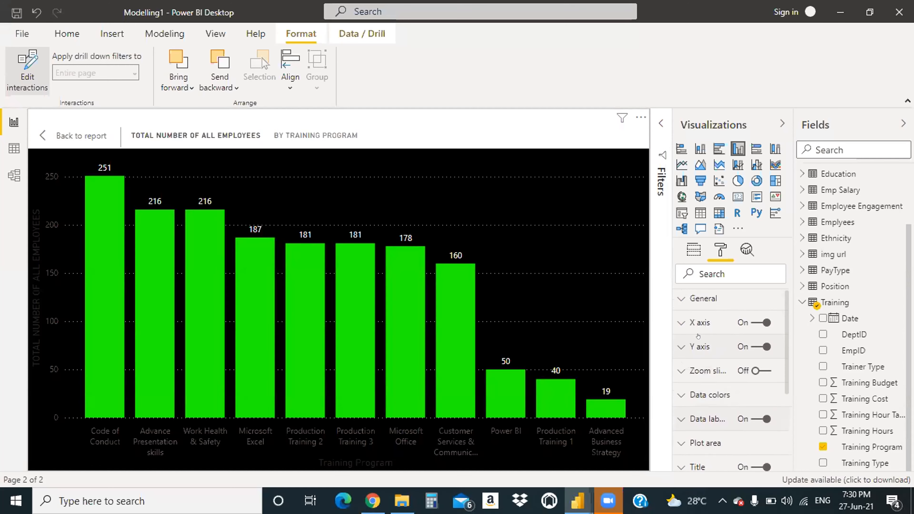
left_click(748, 348)
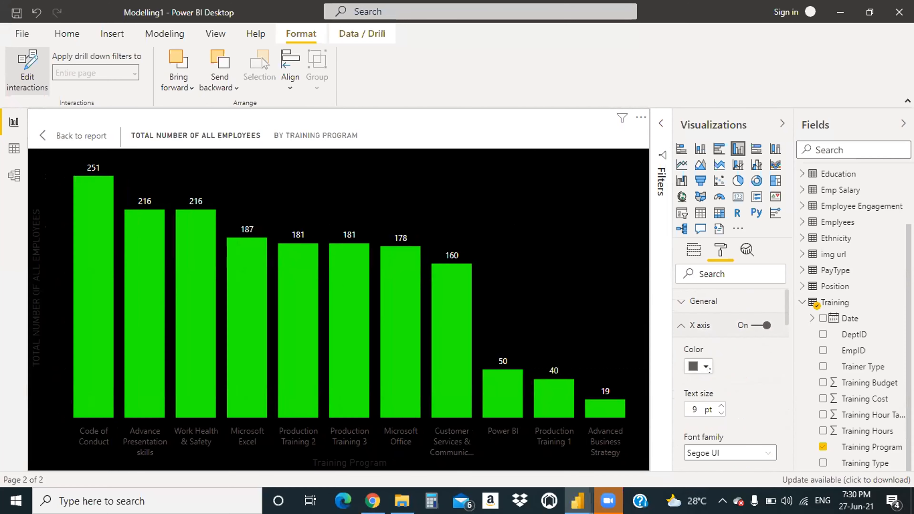
left_click(707, 367)
left_click(700, 303)
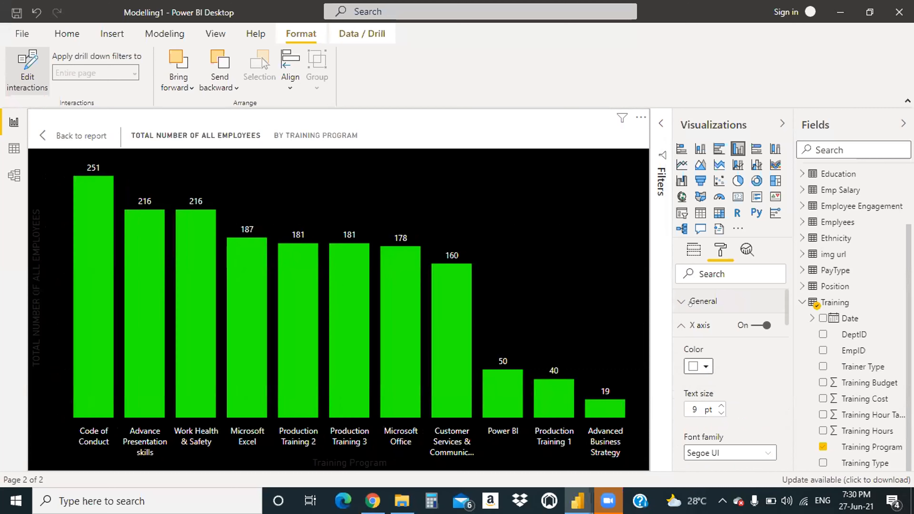
Step: Set the X axis title color of the training program chart to white
scroll(717, 367, "down", 7)
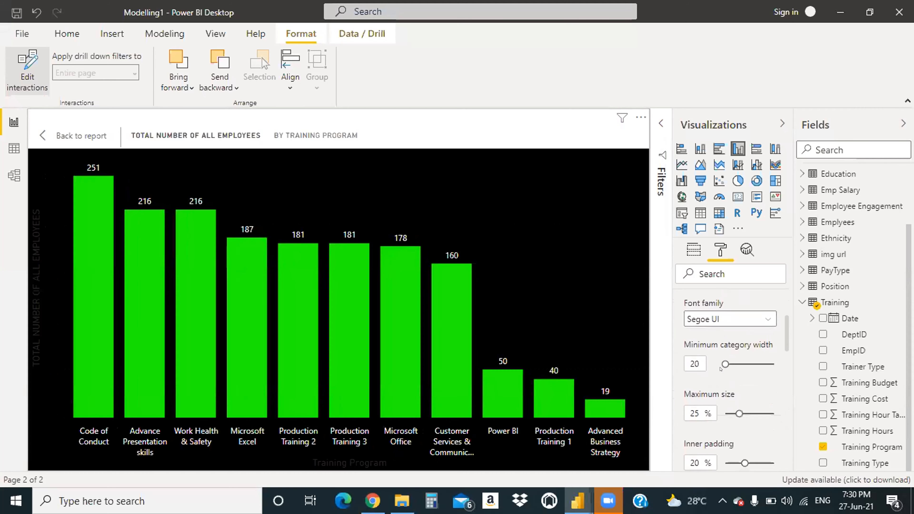
scroll(721, 368, "down", 3)
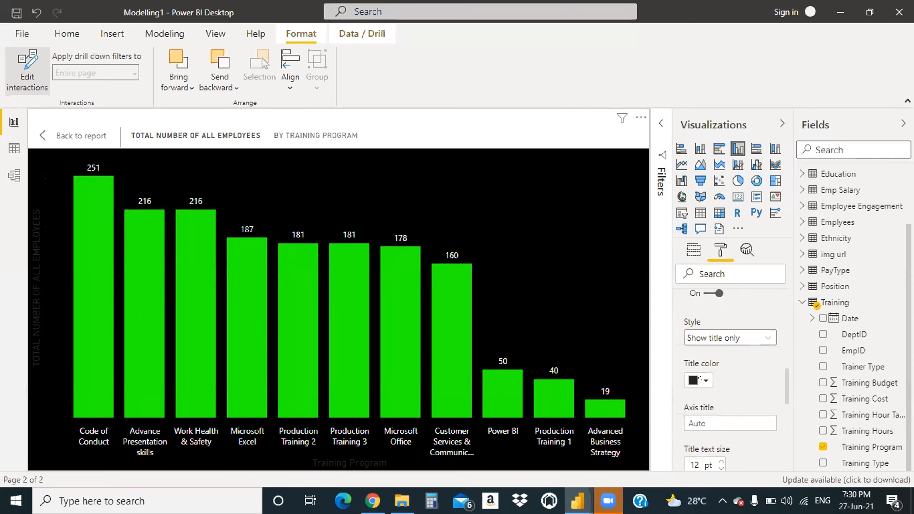
left_click(700, 380)
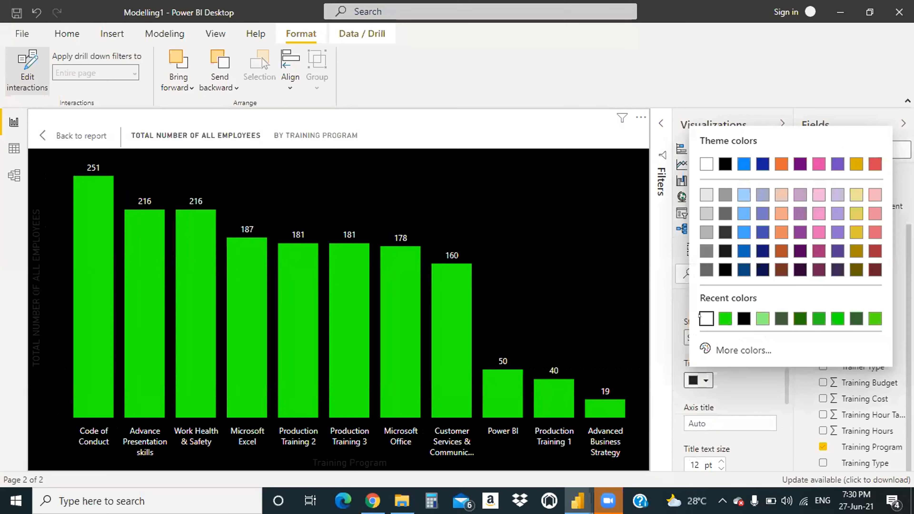
left_click(707, 320)
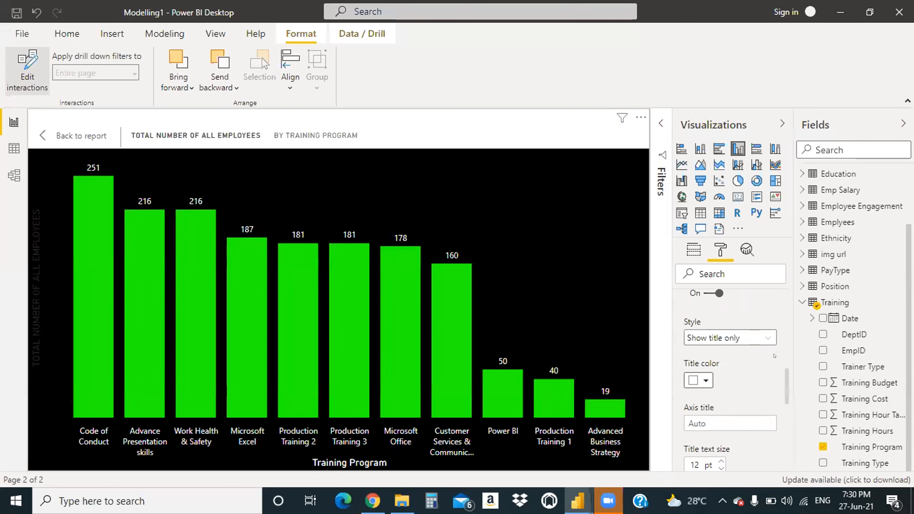
scroll(720, 348, "up", 6)
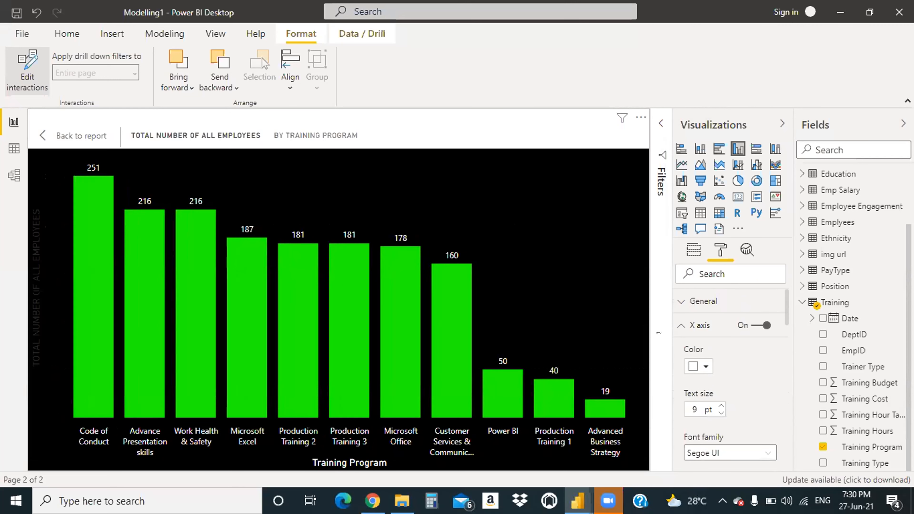
left_click(683, 325)
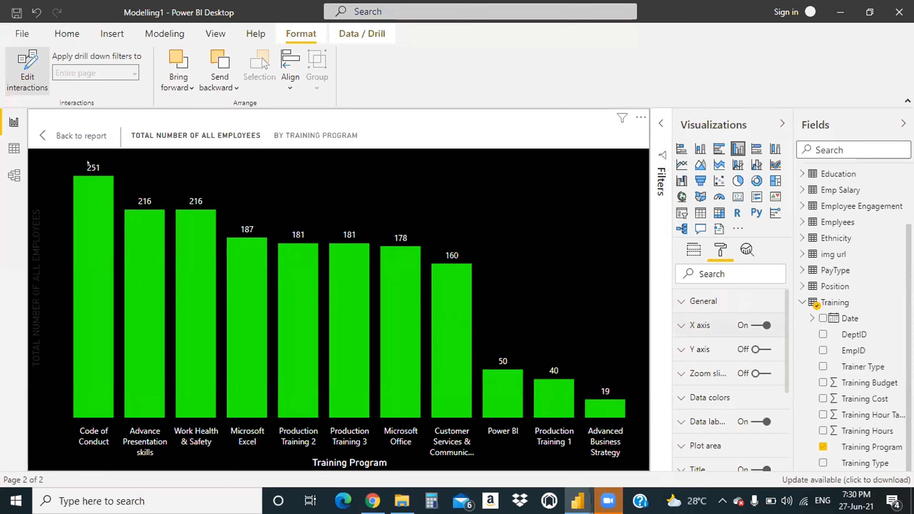
Step: Return from focus mode to the TRAINING page and widen the training program chart slightly
left_click(59, 132)
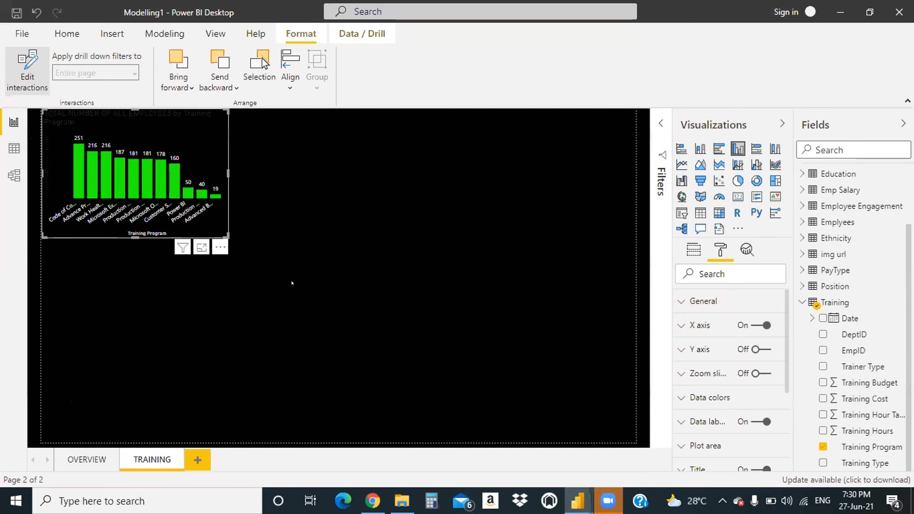
left_click_drag(227, 165, 264, 167)
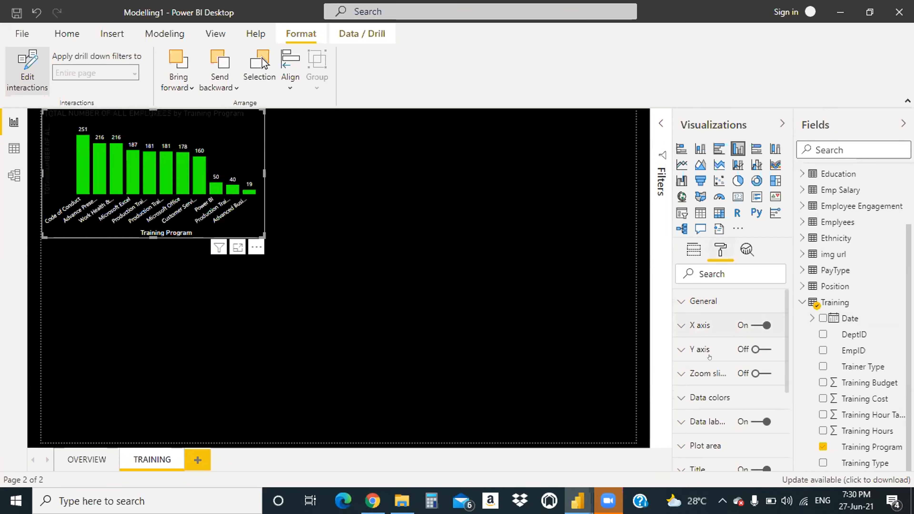
Step: Set the training program chart's title font color to white and center the title
scroll(705, 378, "down", 2)
left_click(696, 402)
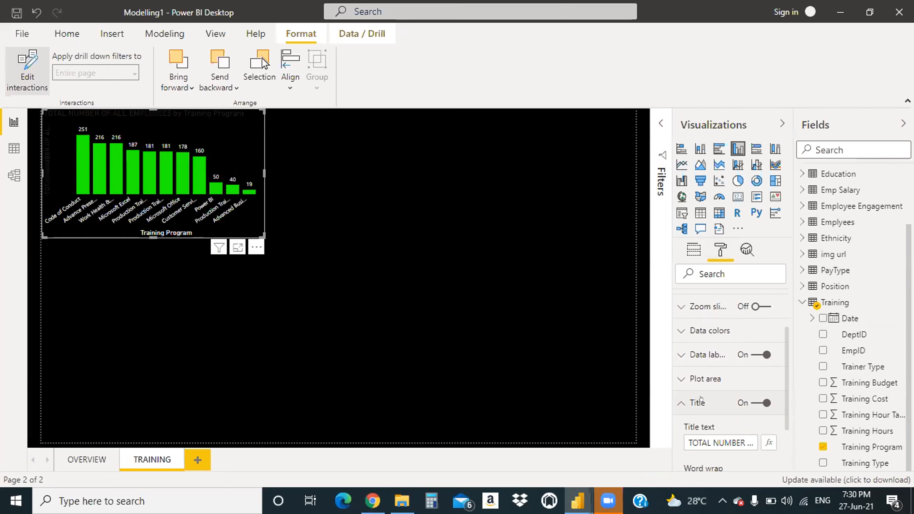
scroll(716, 393, "down", 4)
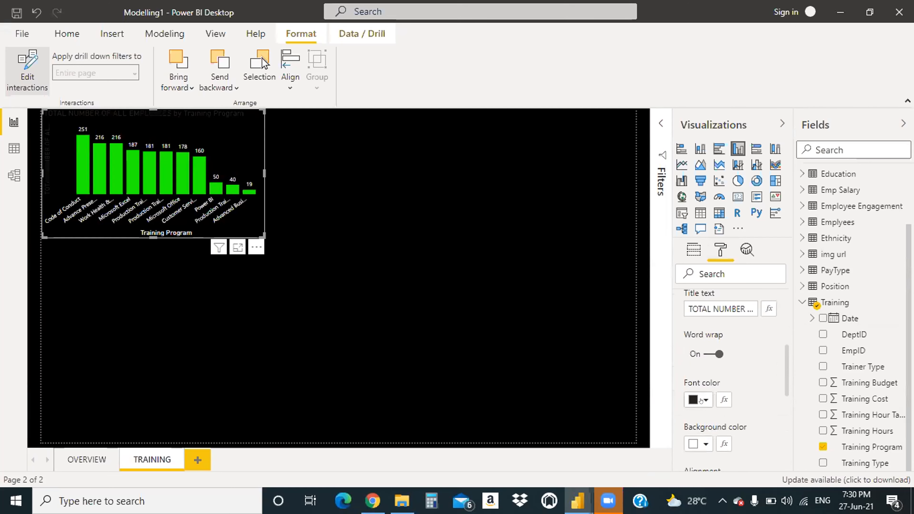
left_click(704, 400)
left_click(706, 336)
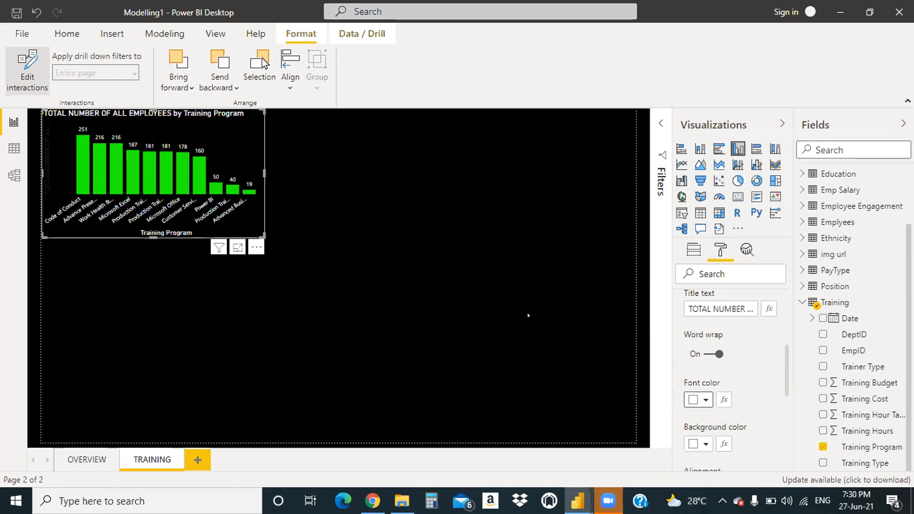
scroll(734, 413, "down", 3)
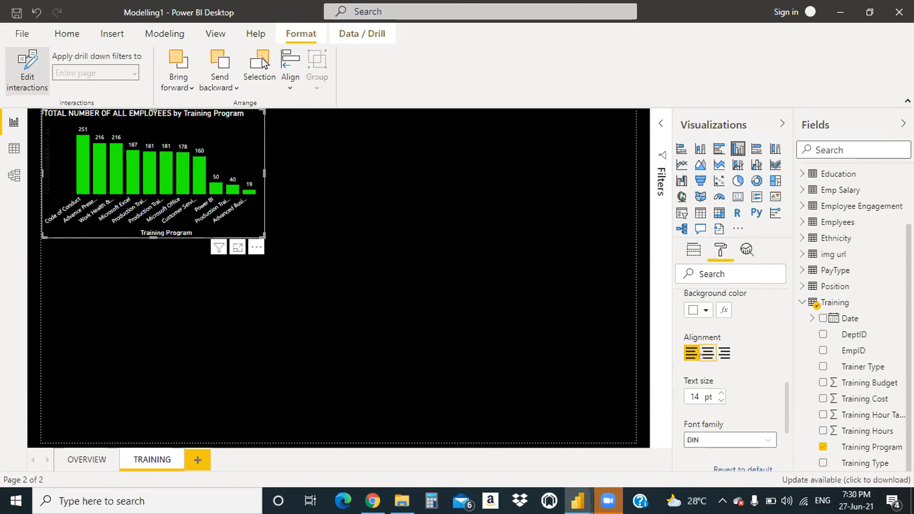
left_click(707, 354)
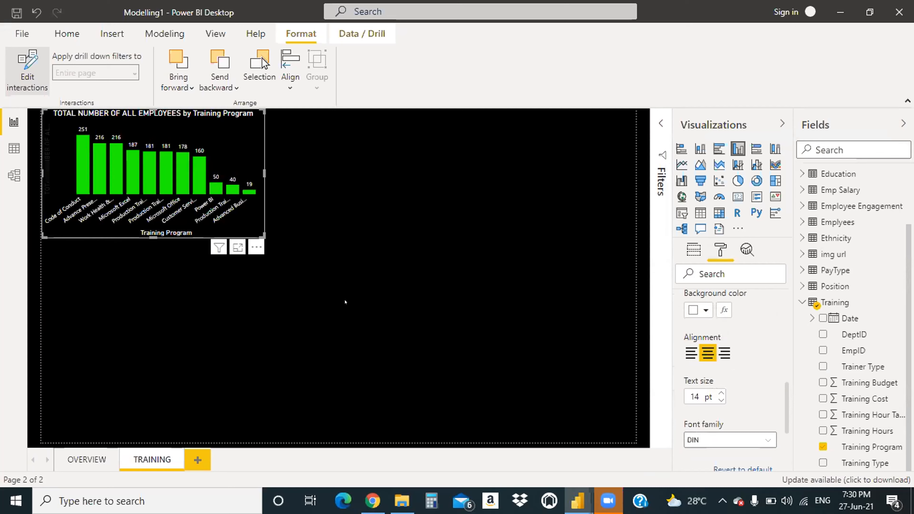
left_click(355, 333)
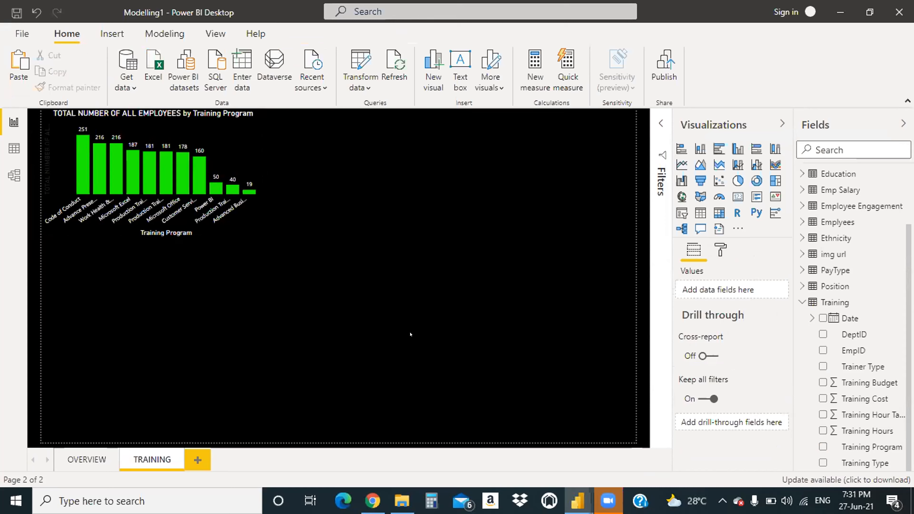
Step: Examine the Training Hours by Training Program chart and its fields on Page 2 of the Modelling1 - Copy report, and return to Modelling1
mouse_move(581, 496)
left_click(611, 441)
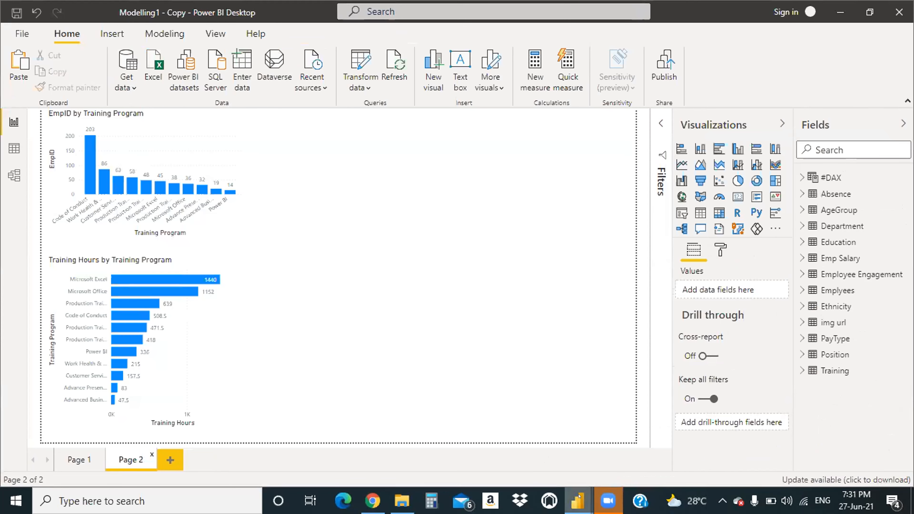
mouse_move(579, 496)
left_click(503, 443)
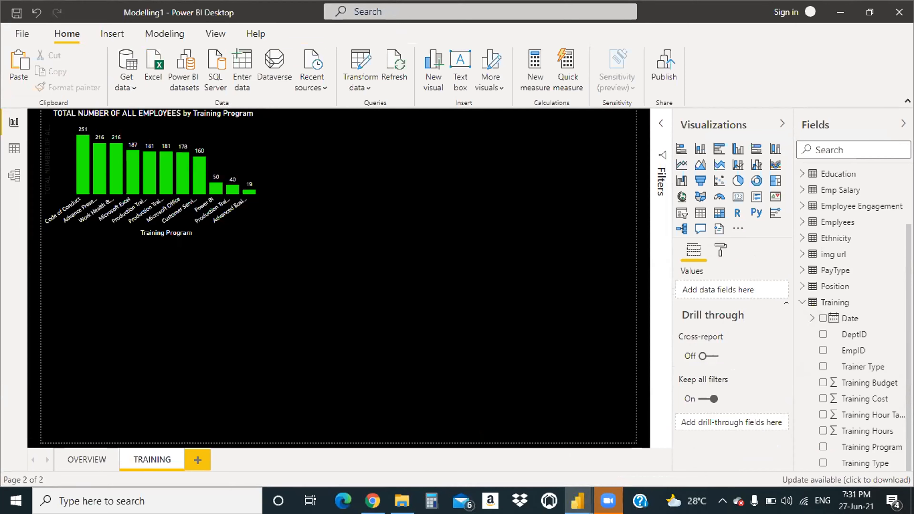
mouse_move(578, 501)
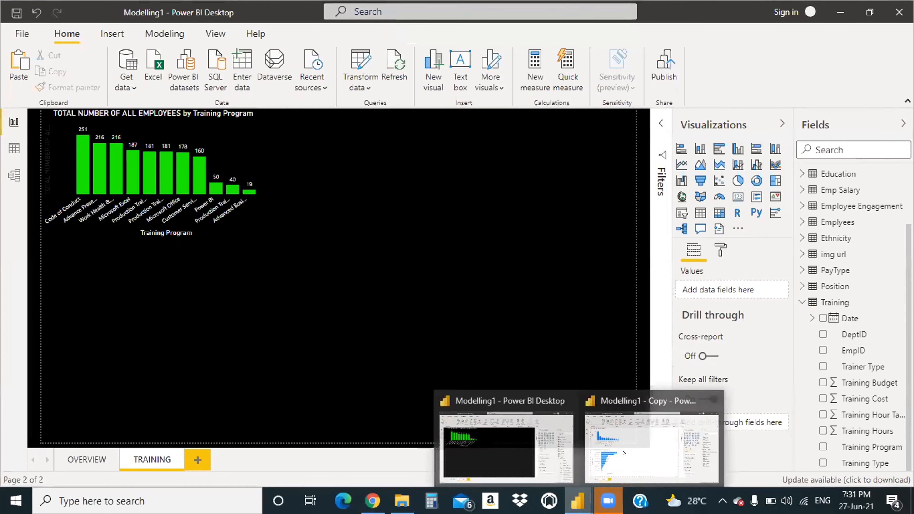
left_click(648, 444)
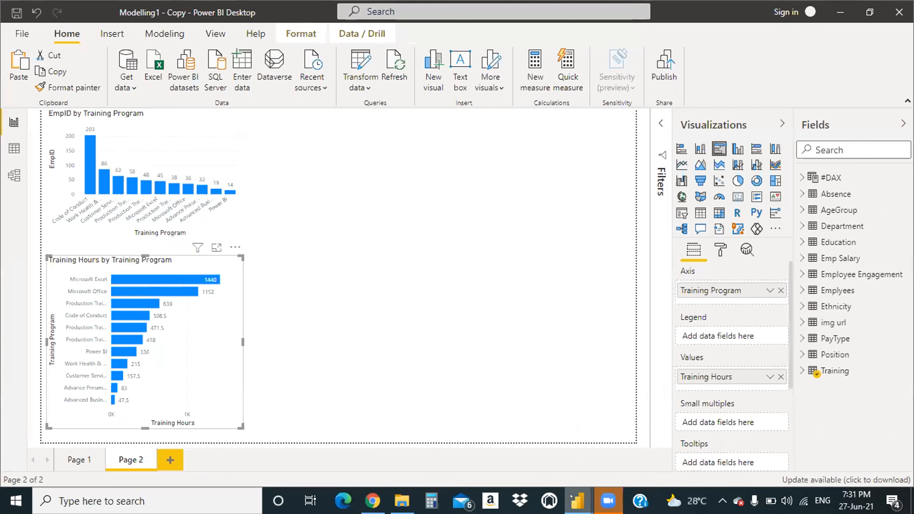
mouse_move(570, 498)
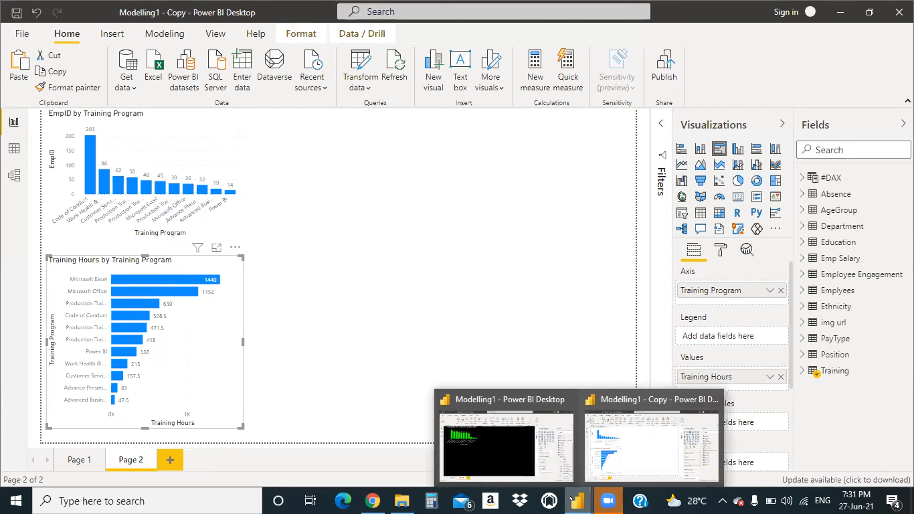
left_click(506, 446)
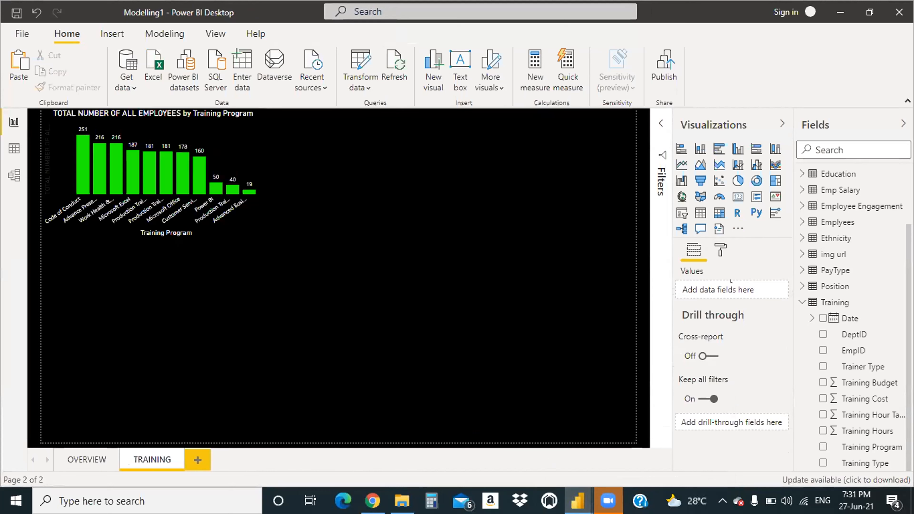
Step: Add a clustered column chart to the TRAINING page and place it below the employees by training program chart
left_click(802, 302)
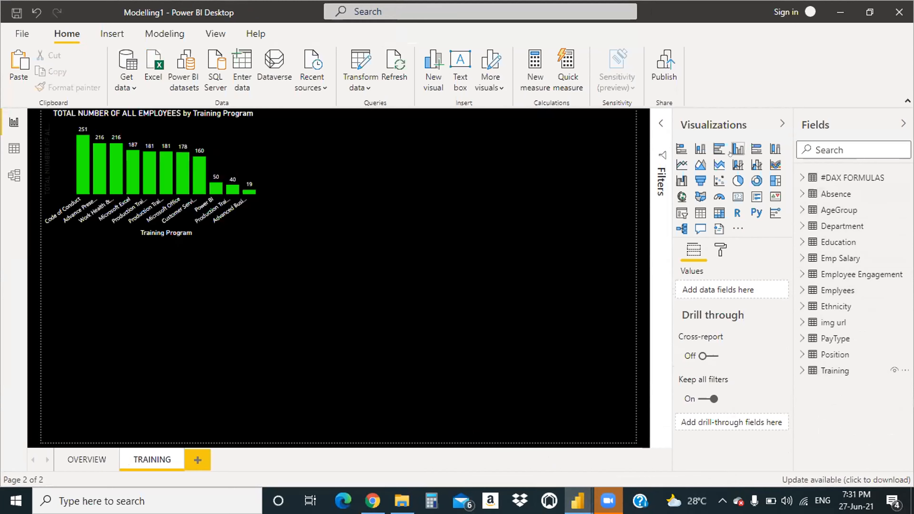
left_click(737, 149)
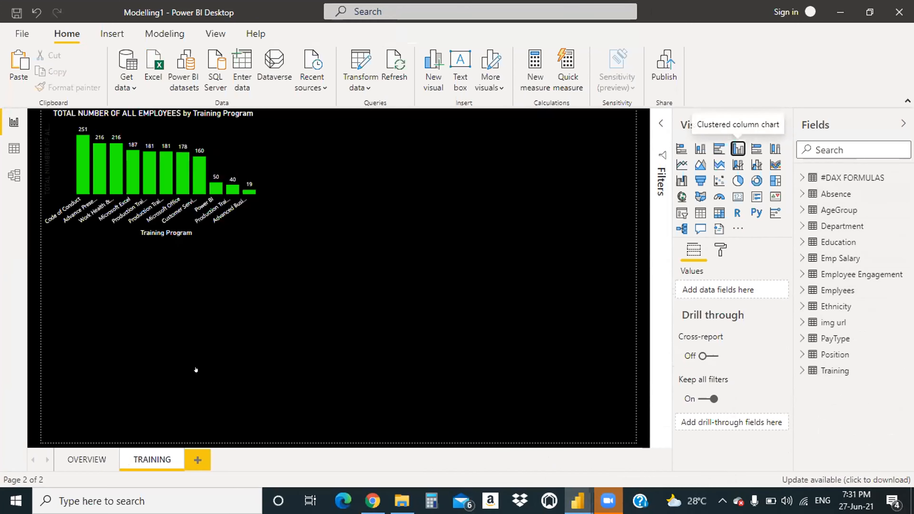
mouse_move(206, 313)
left_mouse_down()
mouse_move(206, 346)
mouse_move(206, 330)
left_mouse_up()
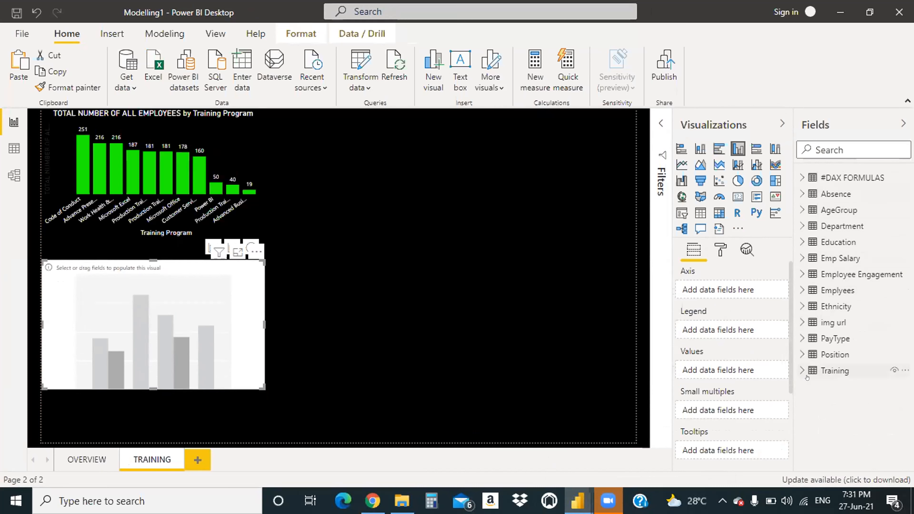
Step: Assign Training Hours from the Training table as the new column chart's values
left_click(801, 370)
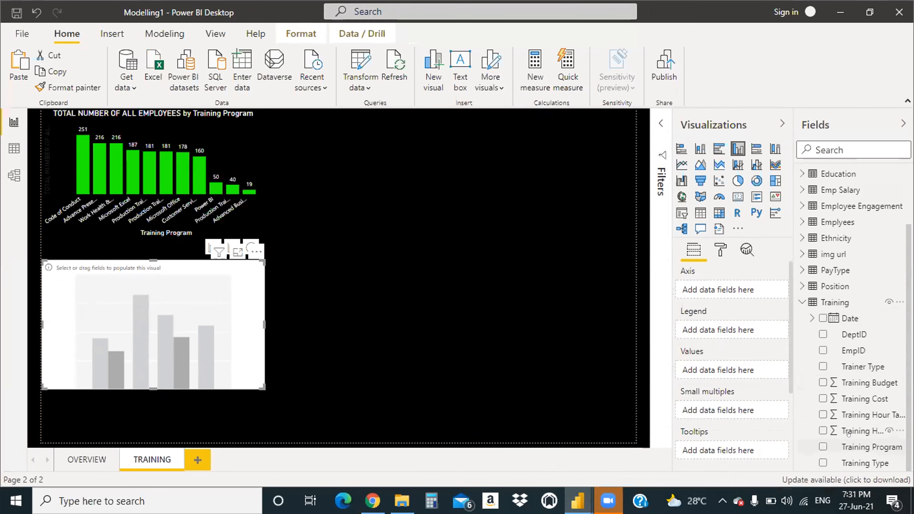
left_click_drag(849, 431, 722, 369)
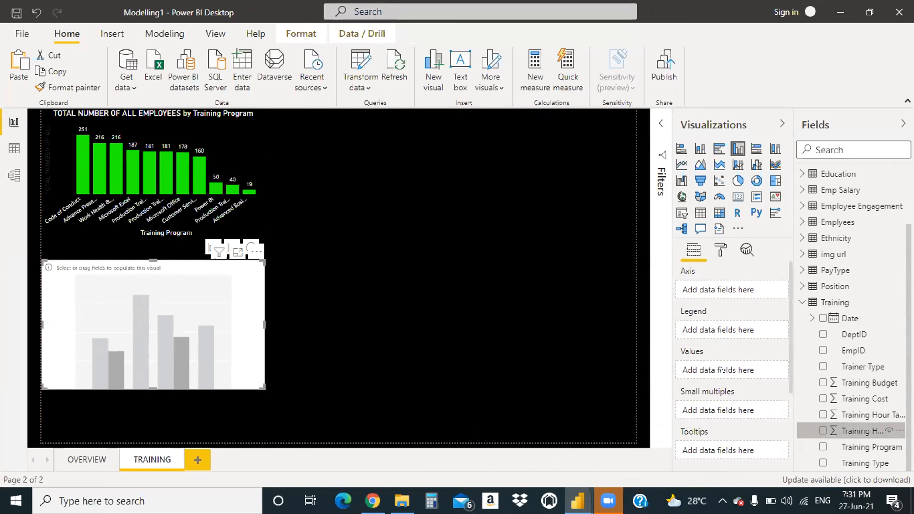
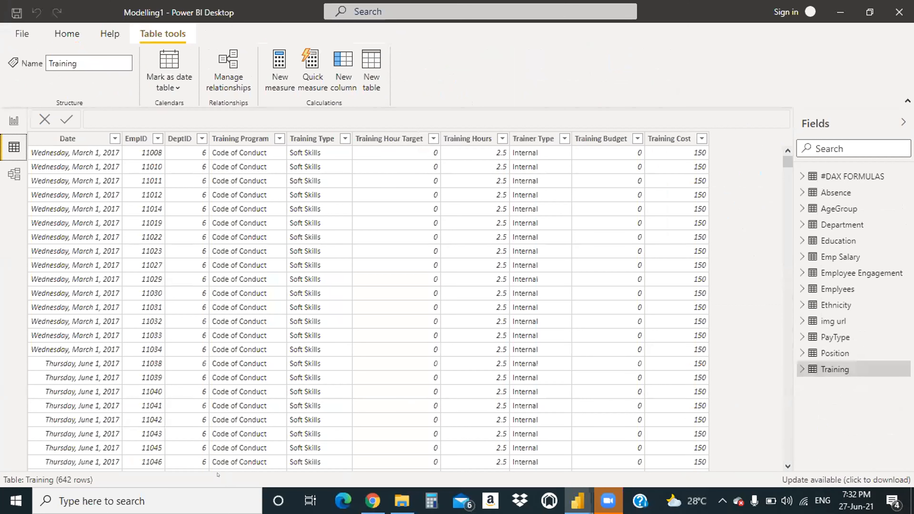
Step: Look over the Training table's rows in the data view and return to the TRAINING report page
scroll(676, 269, "down", 2)
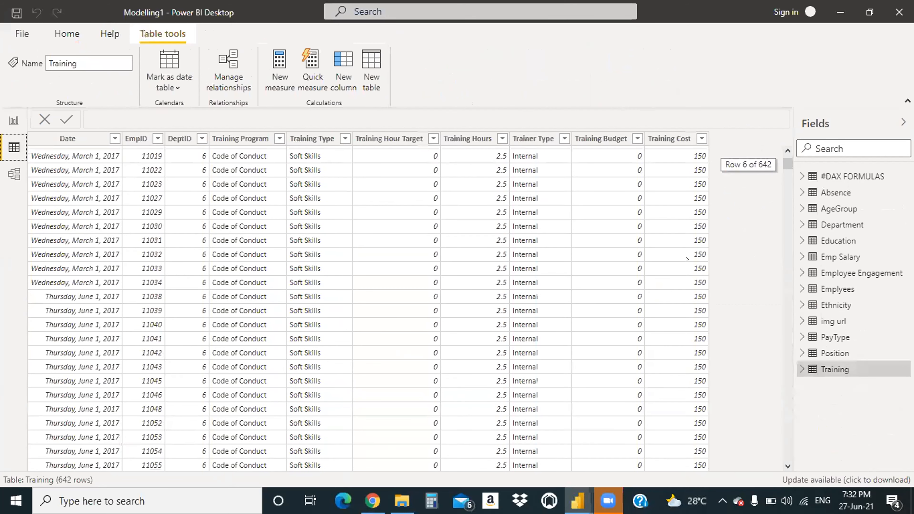
scroll(675, 240, "up", 2)
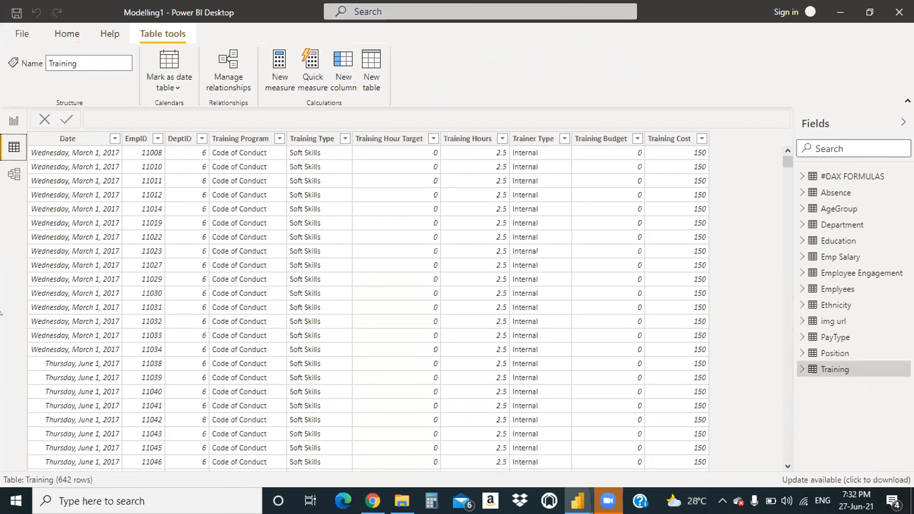
left_click(23, 294)
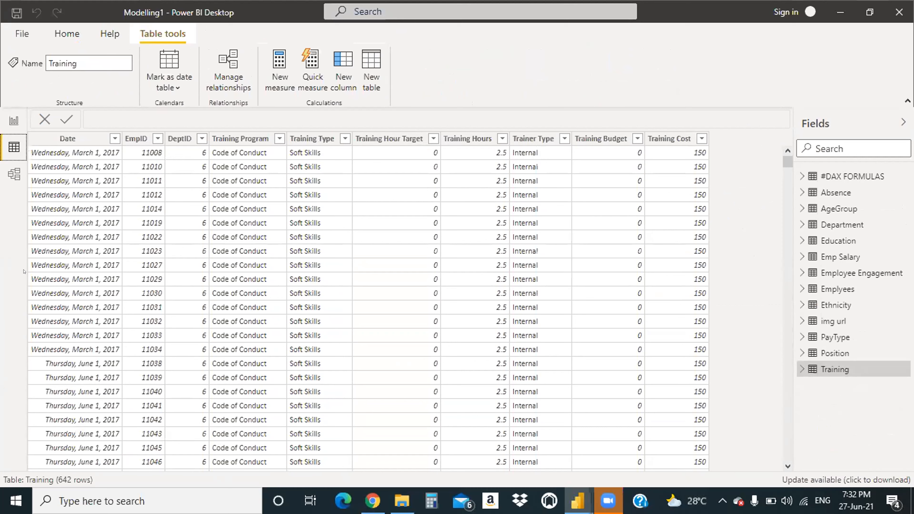
left_click(6, 122)
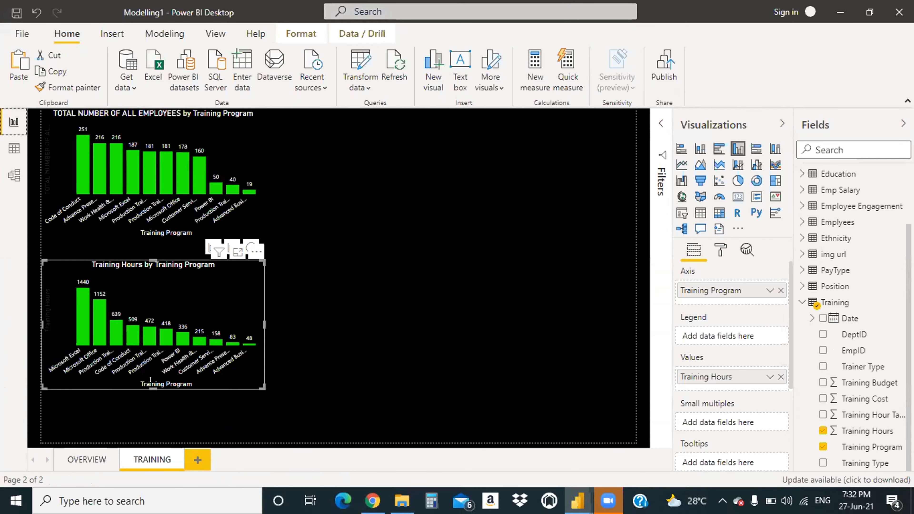
Step: Add a treemap of Training Cost by Training Program to the TRAINING page, beside the employees by training program chart
left_click_drag(152, 398, 153, 394)
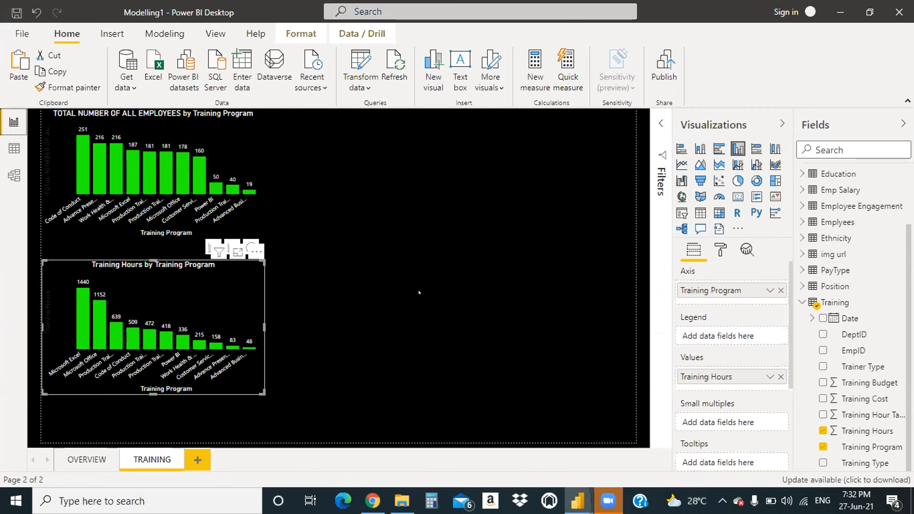
left_click(515, 248)
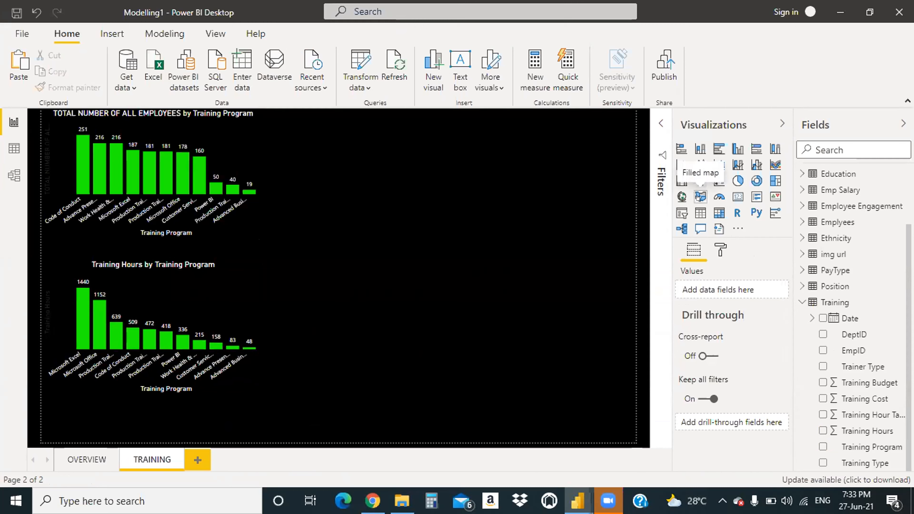
left_click(774, 181)
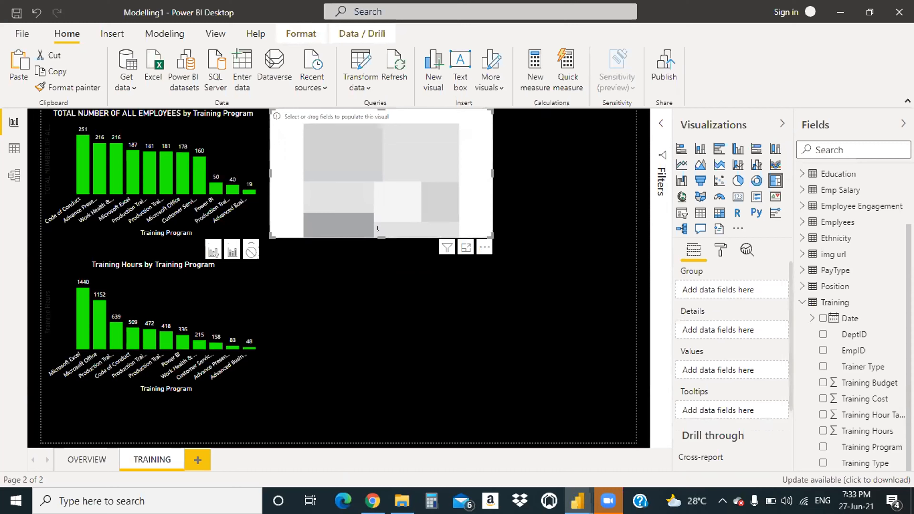
mouse_move(377, 238)
left_mouse_down()
mouse_move(376, 259)
mouse_move(375, 250)
left_mouse_up()
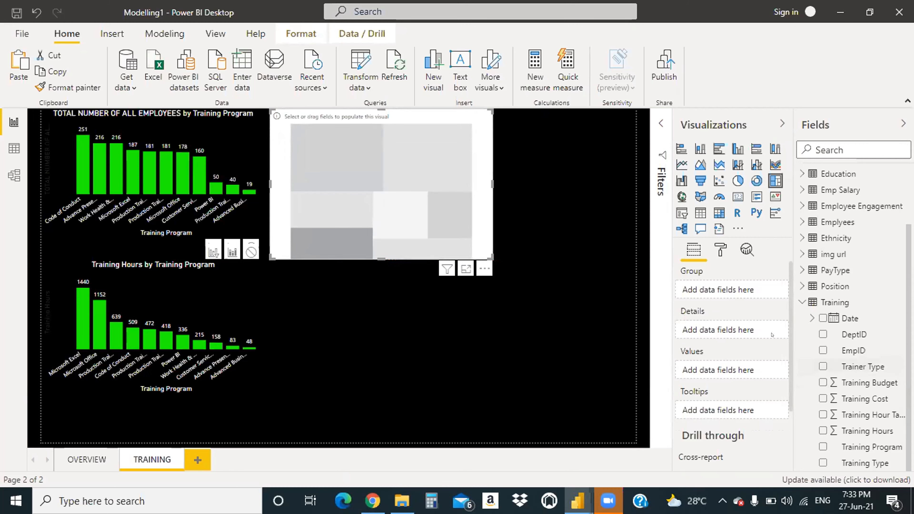
left_click_drag(859, 400, 678, 361)
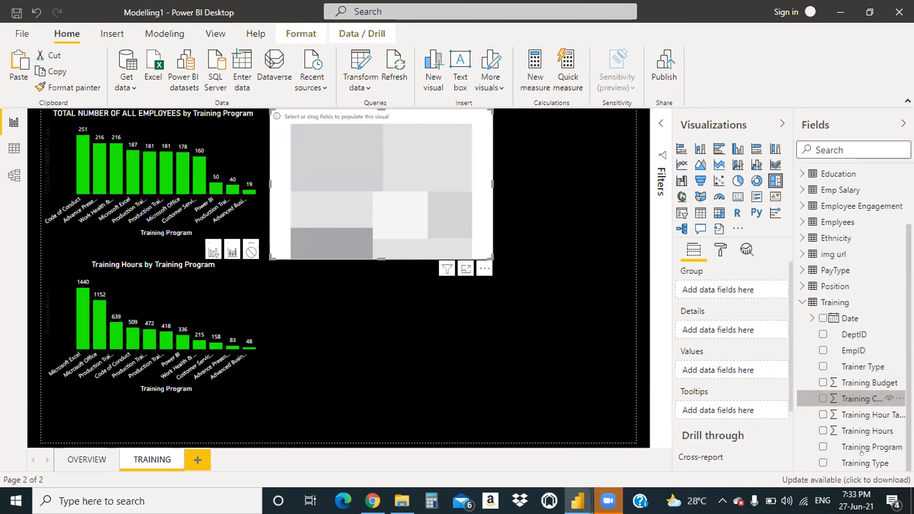
left_click_drag(859, 450, 742, 326)
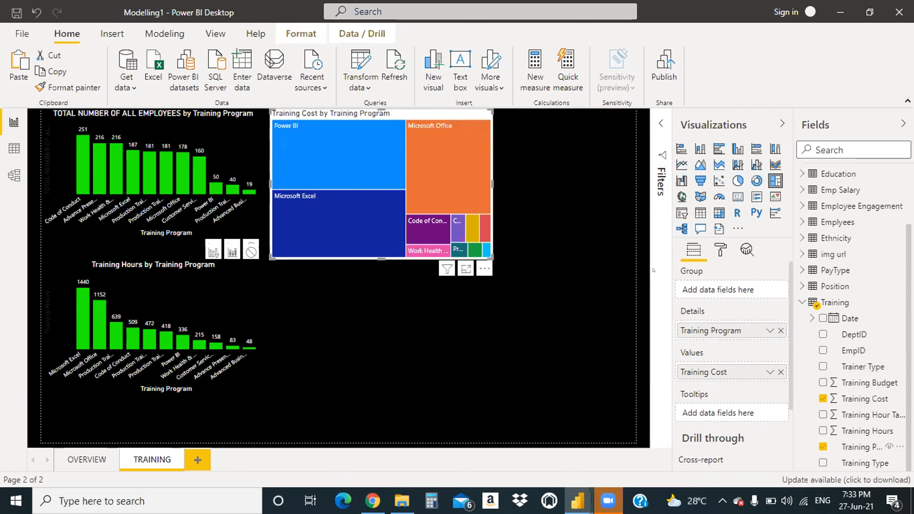
Step: Turn on data labels for the training cost treemap and increase the visual's height
left_click(720, 249)
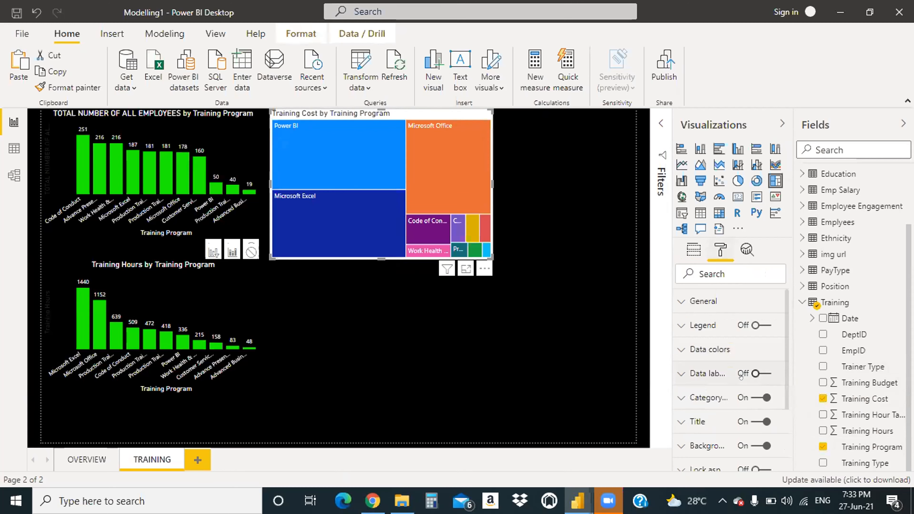
left_click(764, 369)
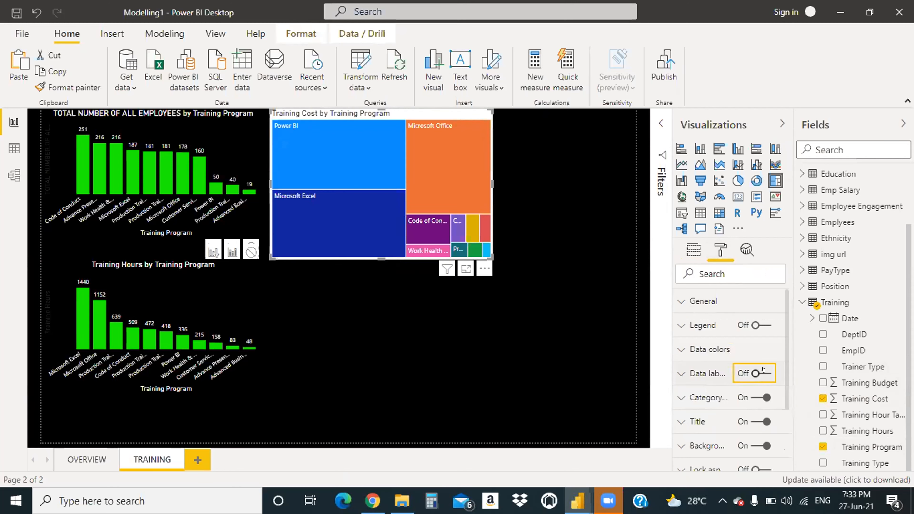
left_click(752, 373)
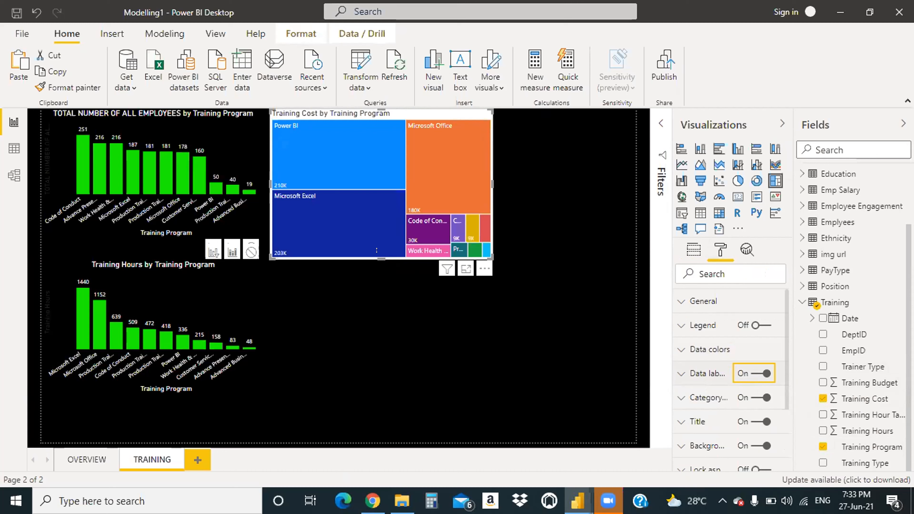
left_click_drag(376, 250, 376, 280)
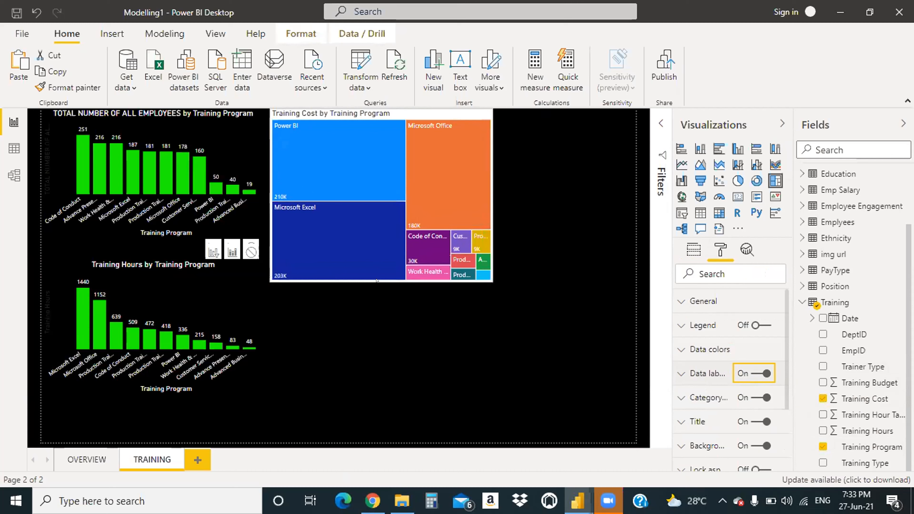
left_click_drag(376, 280, 376, 294)
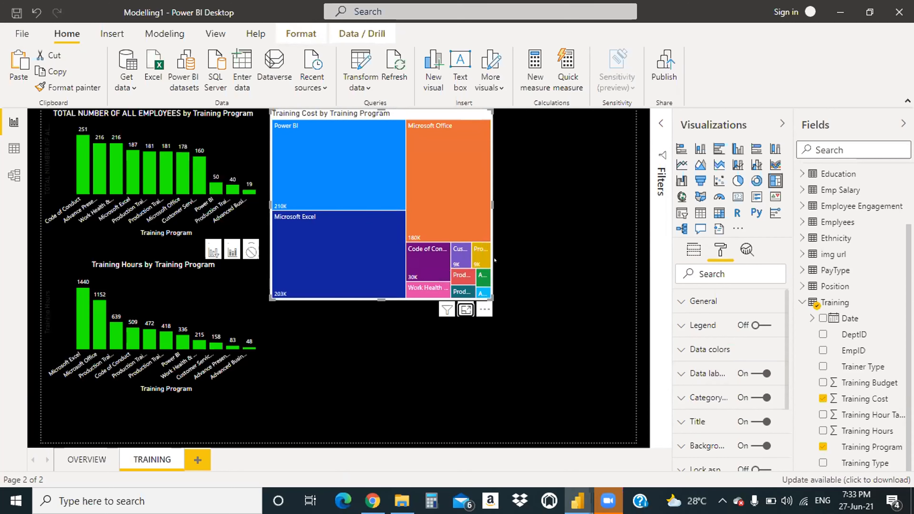
Step: Examine the smaller training programs' costs in the treemap in focus mode and return to the report
key("Return")
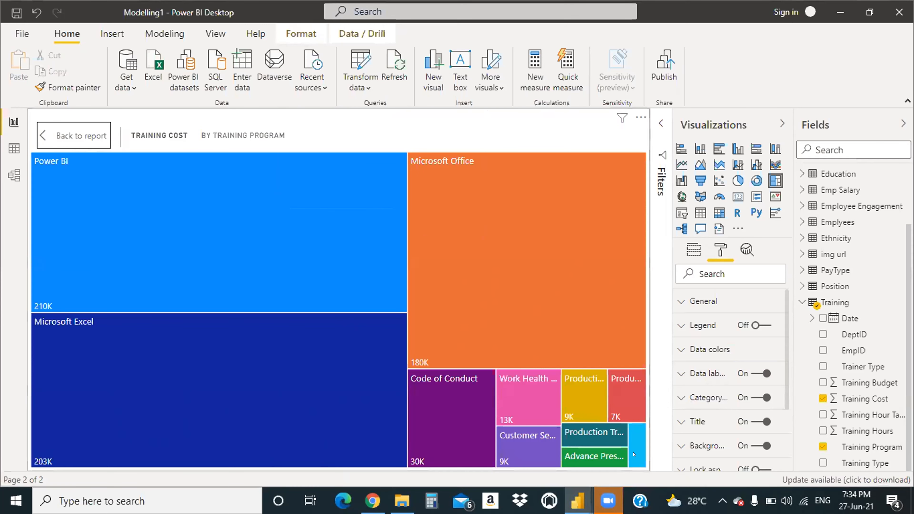
mouse_move(634, 441)
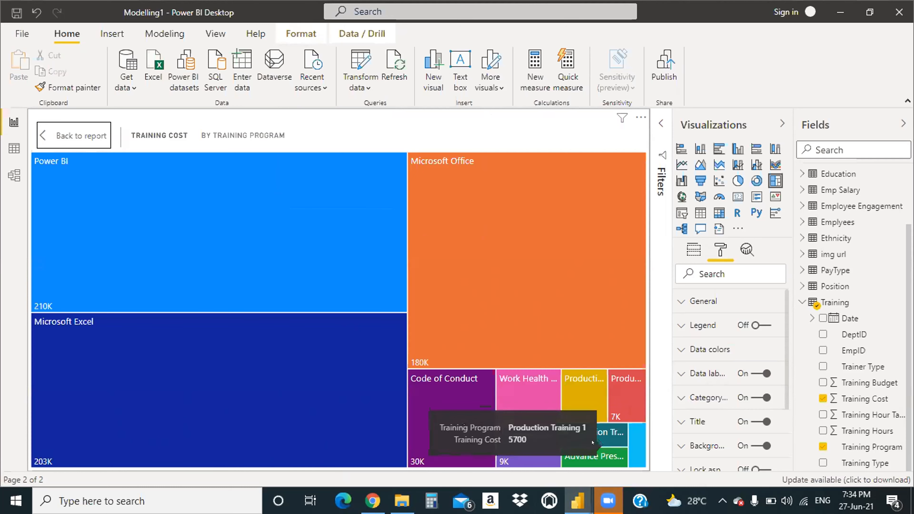
mouse_move(525, 391)
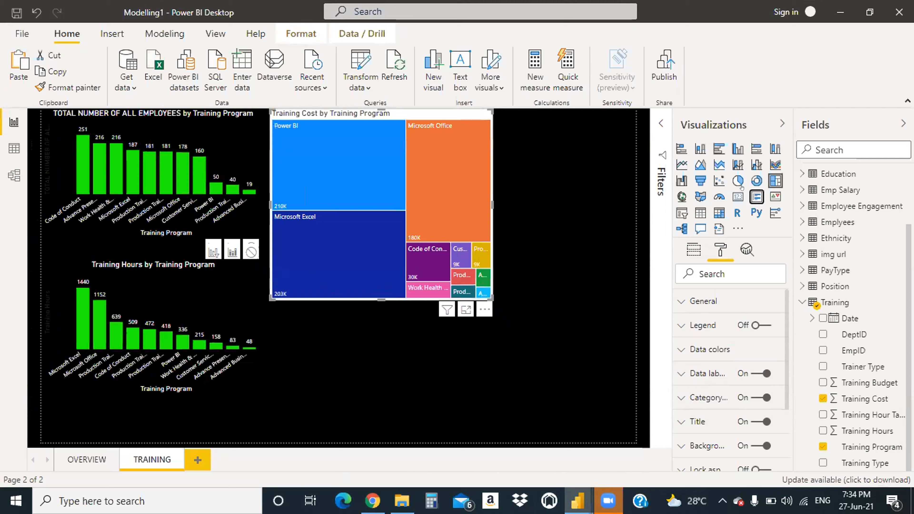
Step: Try the training cost visual as a multi-row card and a KPI, and change it to a funnel chart
left_click(753, 192)
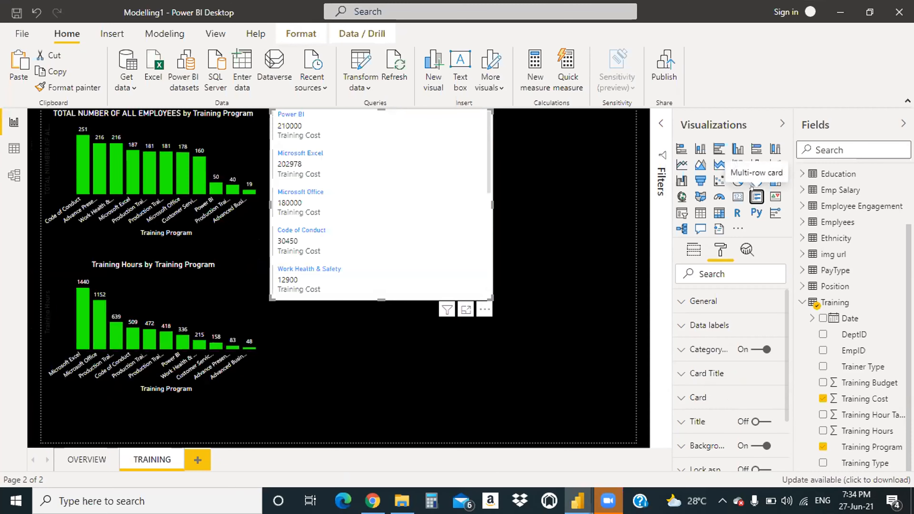
left_click(773, 196)
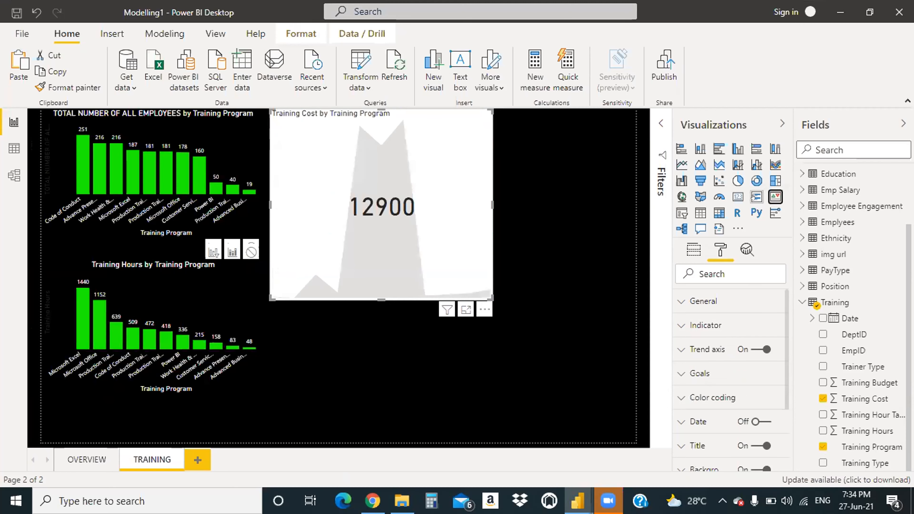
left_click(690, 176)
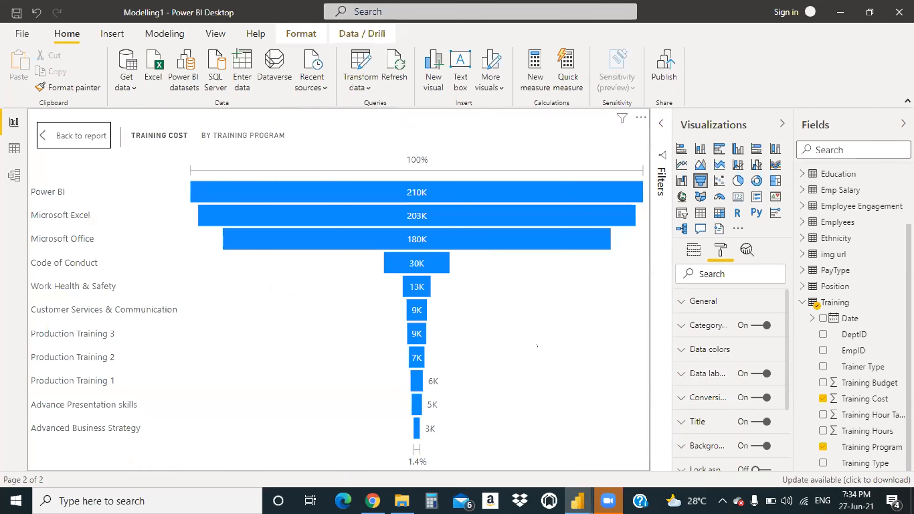
left_click(693, 249)
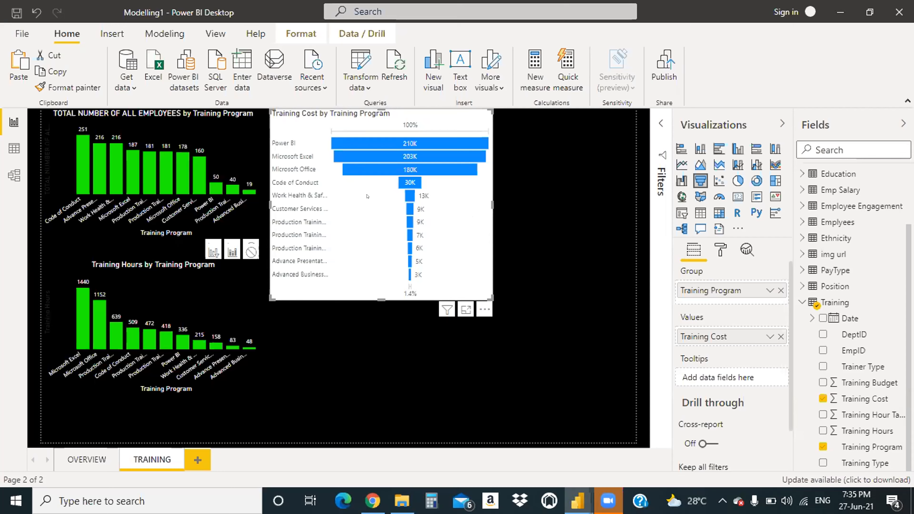
Step: Move the training cost funnel slightly away from the green charts and reduce its height to free space below it
mouse_move(365, 228)
left_mouse_down()
mouse_move(387, 229)
mouse_move(376, 228)
left_mouse_up()
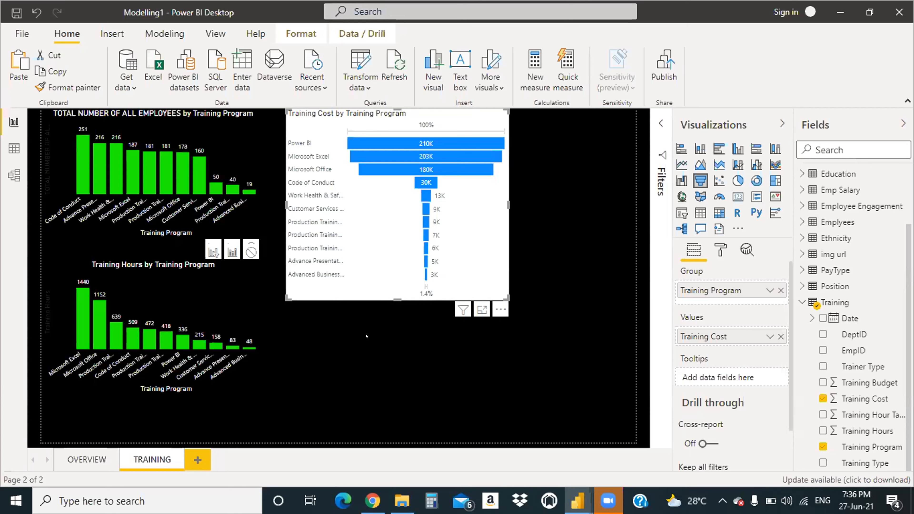
left_click_drag(390, 292, 388, 312)
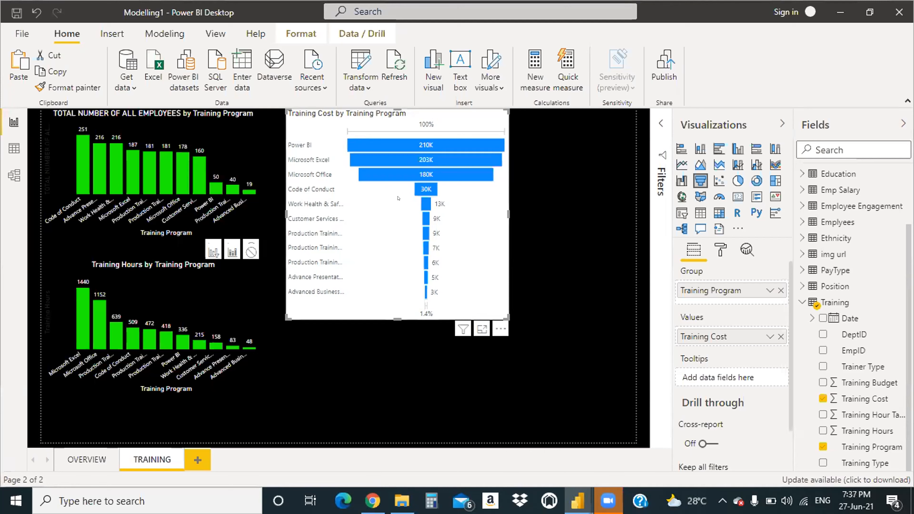
mouse_move(375, 143)
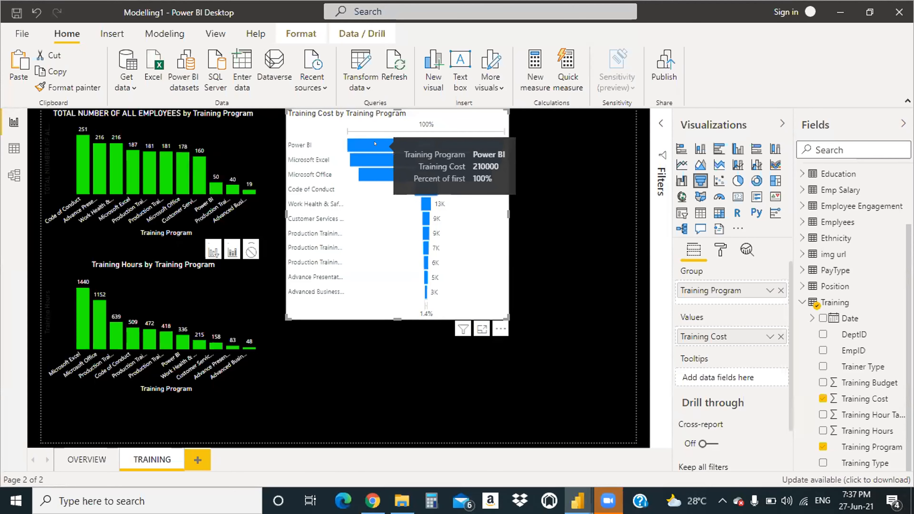
left_click(397, 380)
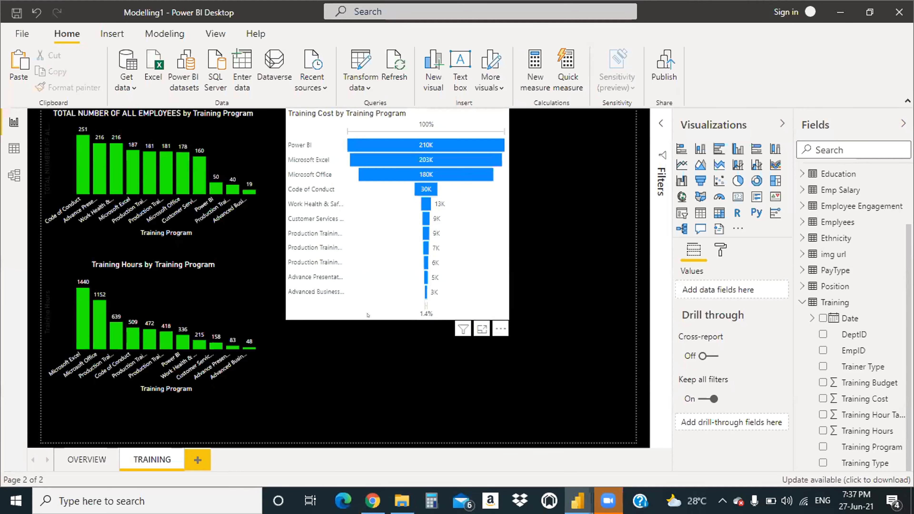
left_click(408, 317)
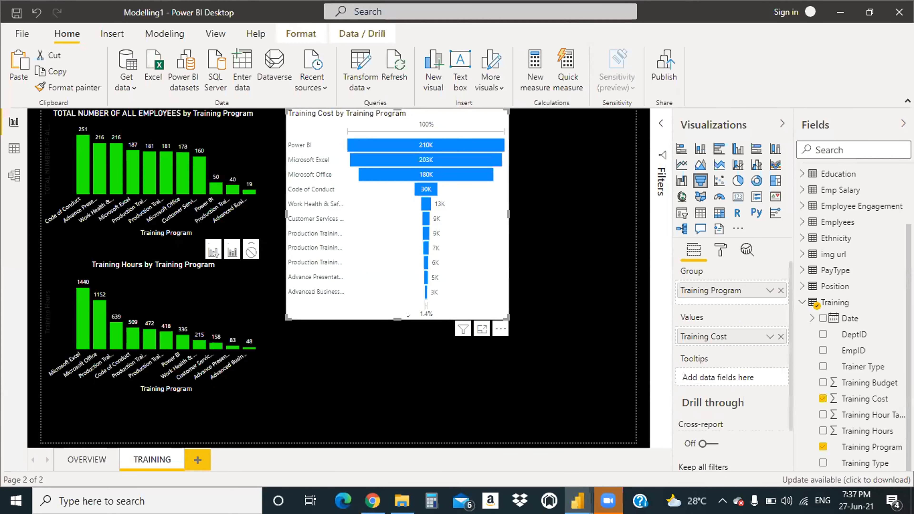
left_click_drag(397, 304, 398, 252)
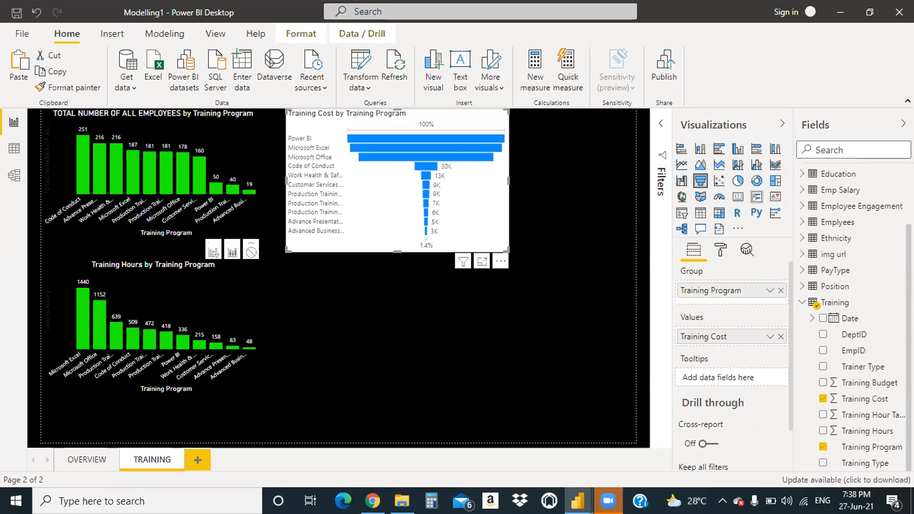
Step: Try the training cost visual as a treemap and a multi-row card, and return it to a funnel chart
left_click(775, 180)
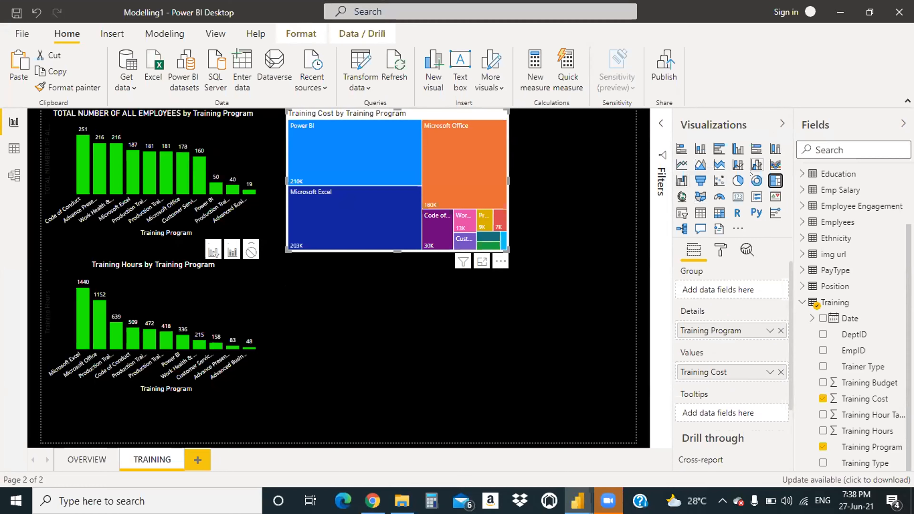
left_click(751, 196)
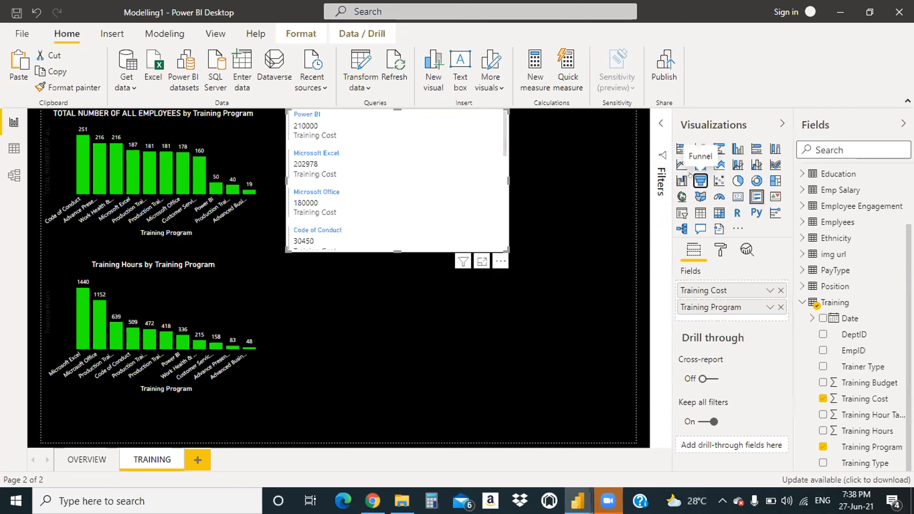
left_click(700, 181)
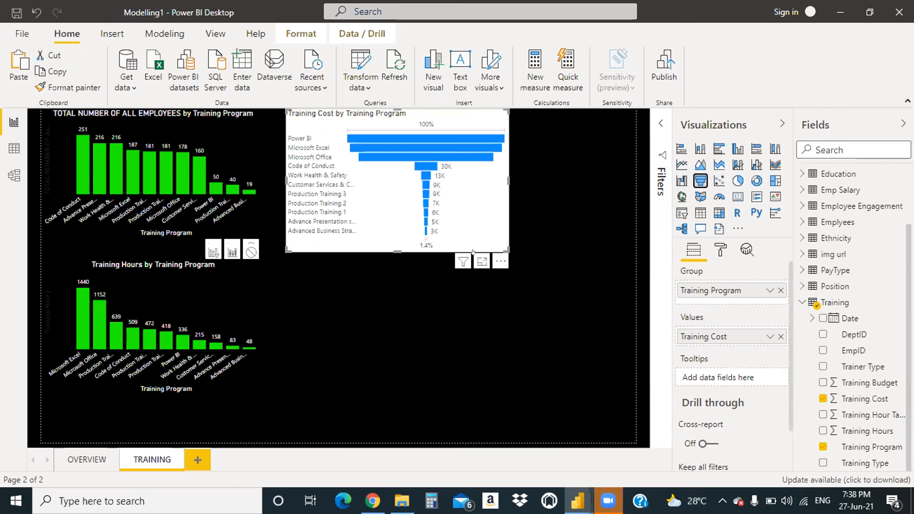
Step: Change the training cost visual to a clustered column chart and widen it
left_click_drag(508, 179, 527, 184)
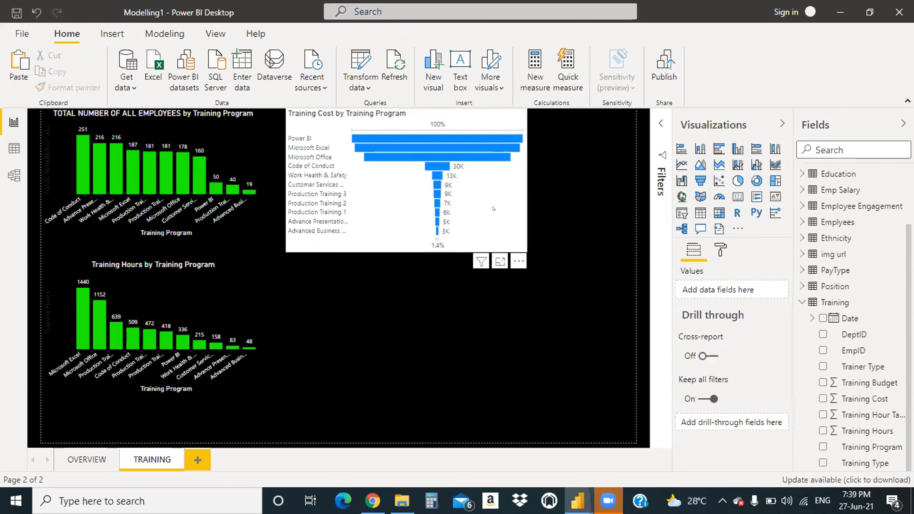
left_click(731, 152)
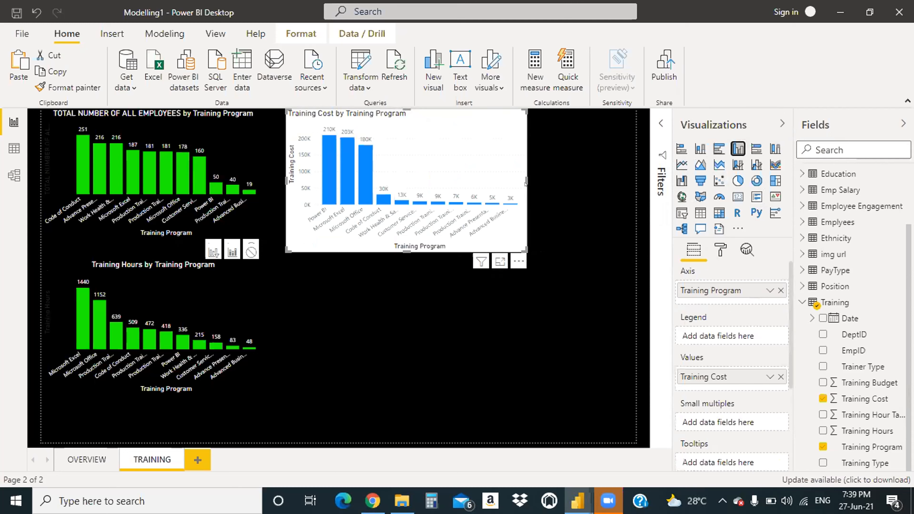
left_click_drag(518, 174, 538, 174)
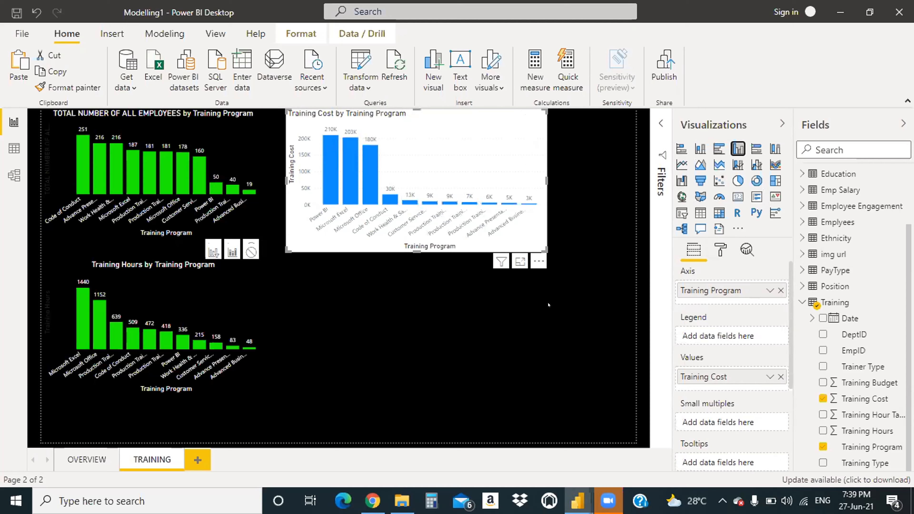
Step: Add a clustered column chart of Training Cost by Trainer Type below the training cost by program chart
left_click(736, 150)
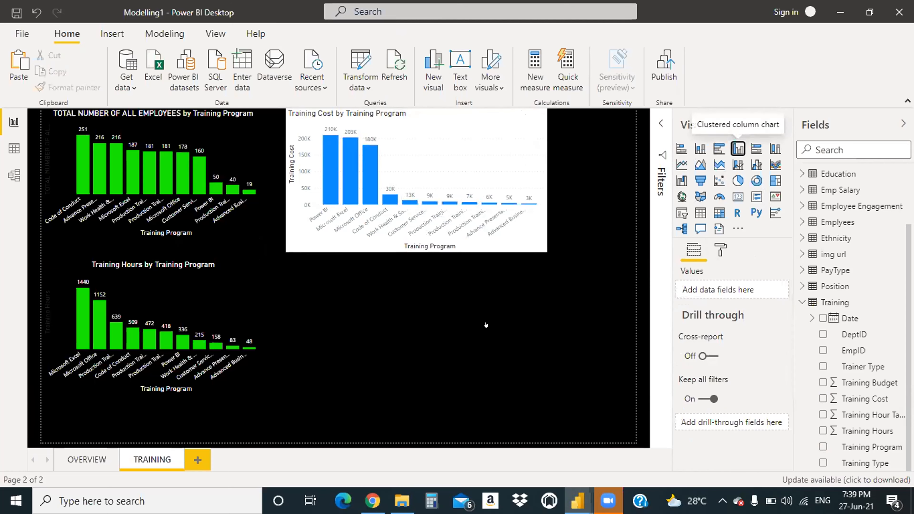
left_click_drag(626, 178, 514, 346)
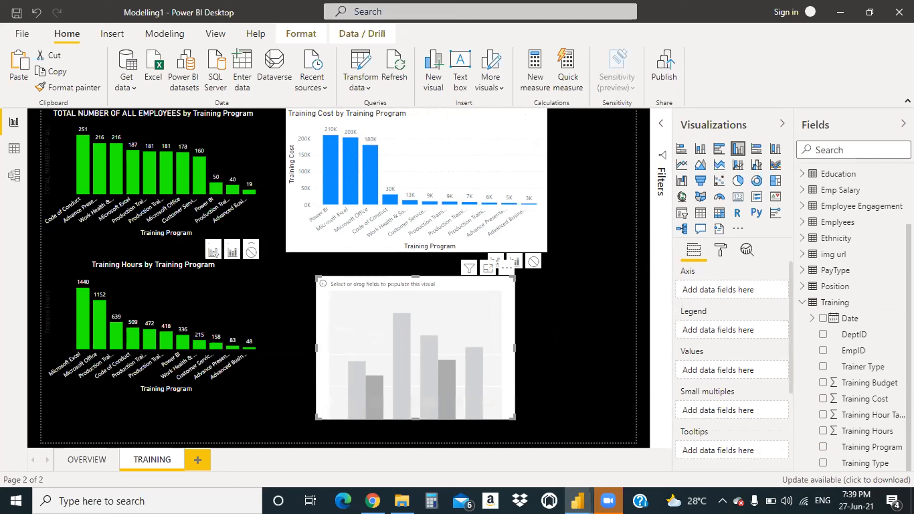
left_click_drag(859, 398, 740, 371)
left_click_drag(861, 367, 741, 284)
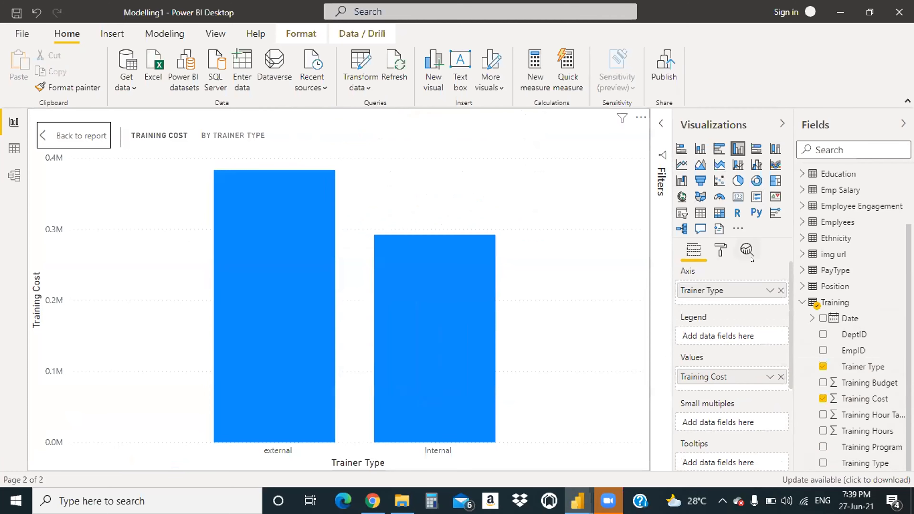
Step: Turn on data labels for the training cost by trainer type chart with display units in Thousands, and return to the report page
left_click(719, 250)
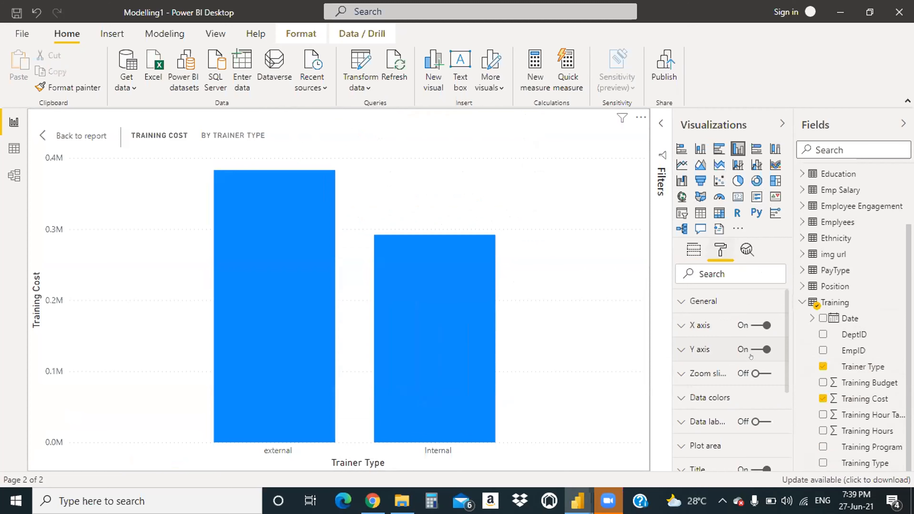
scroll(751, 401, "down", 1)
scroll(750, 402, "down", 1)
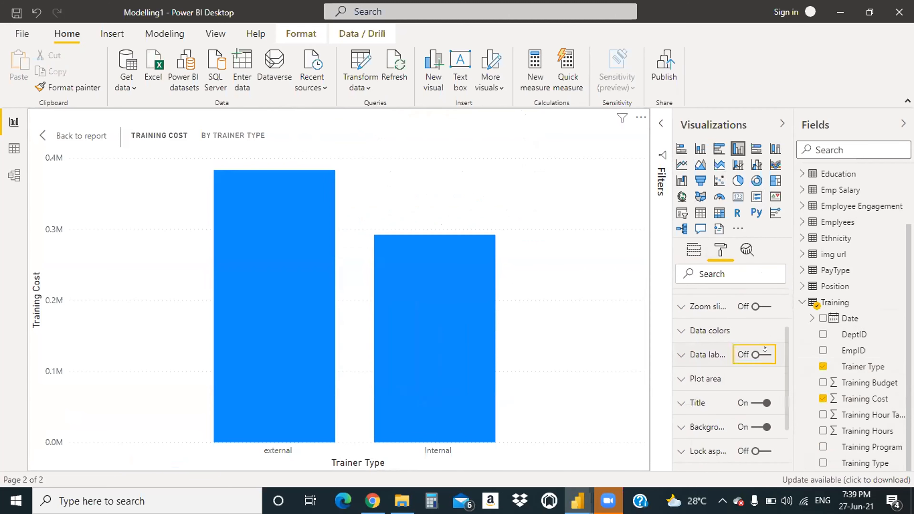
left_click(763, 355)
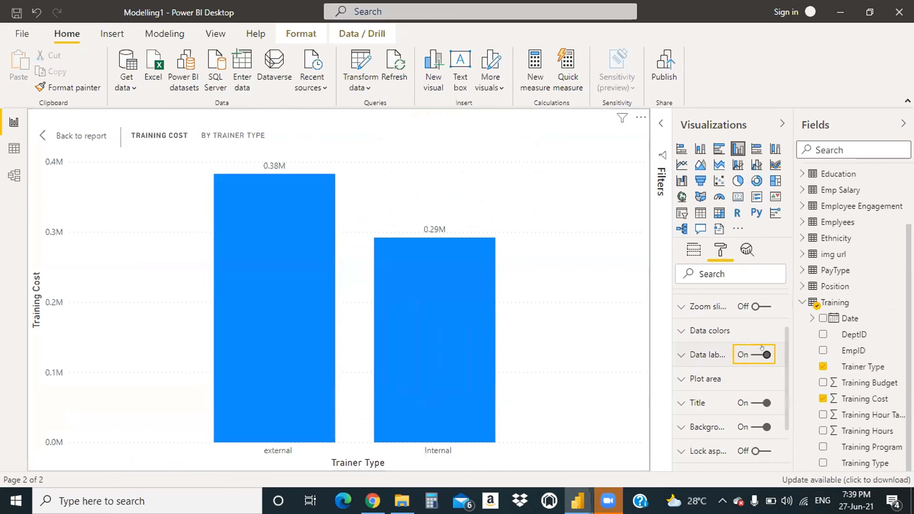
left_click(686, 357)
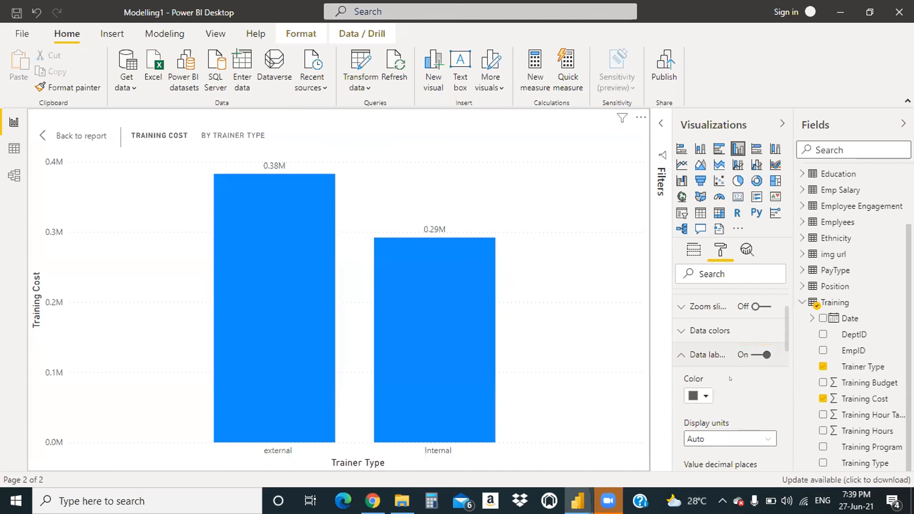
scroll(730, 378, "down", 1)
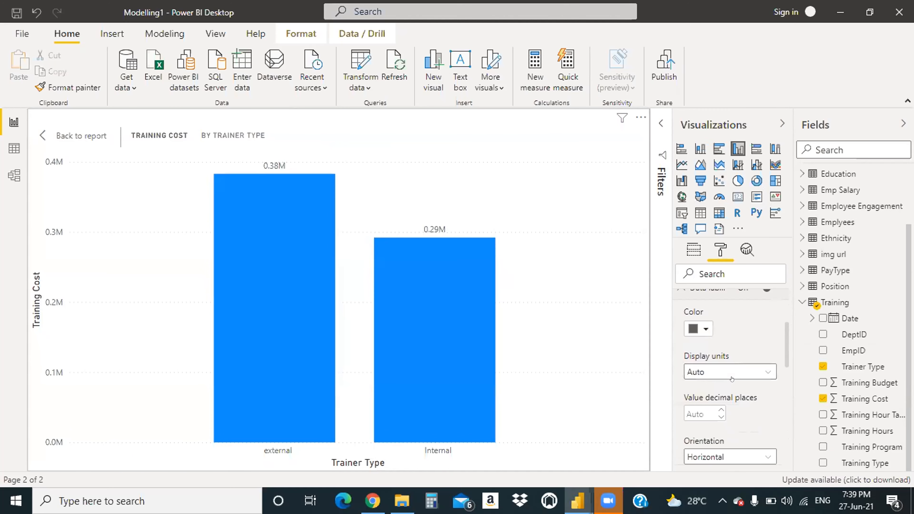
left_click(750, 371)
left_click(730, 413)
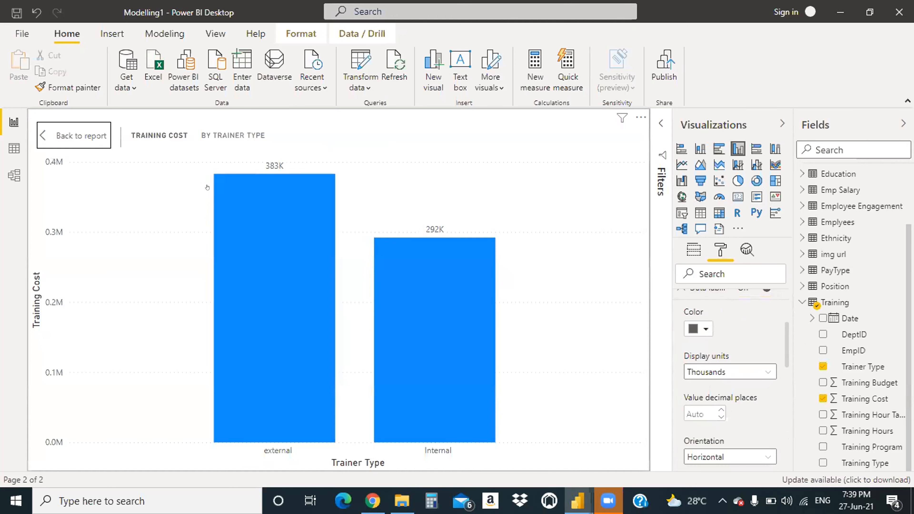
key("Escape")
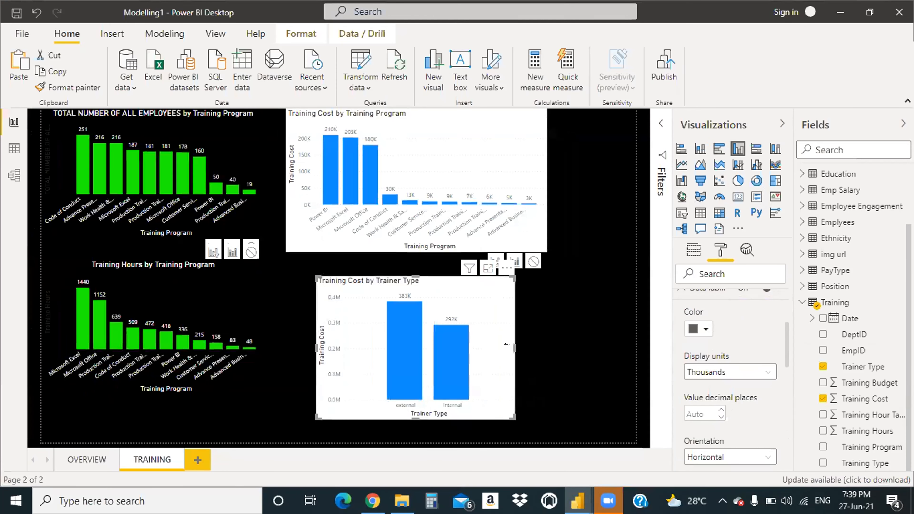
Step: Narrow the training cost by trainer type chart slightly from its outer edge
left_click_drag(507, 344, 494, 346)
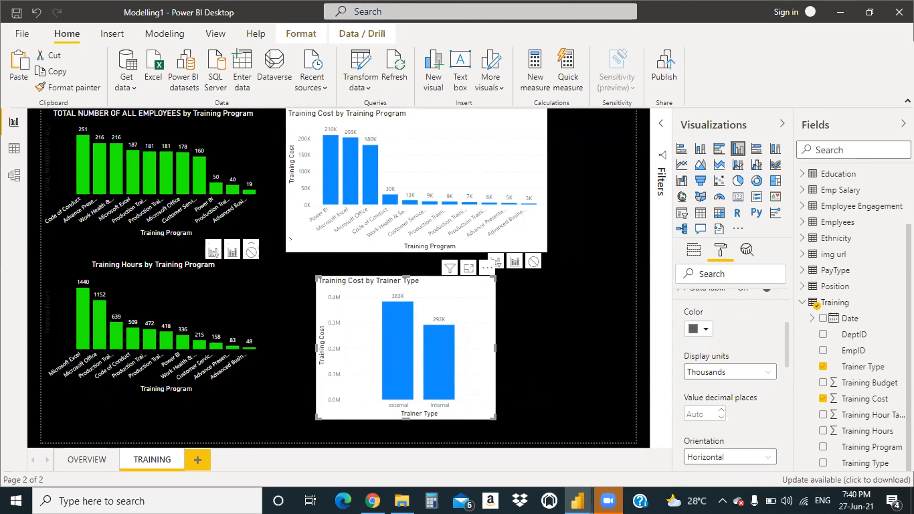
mouse_move(328, 174)
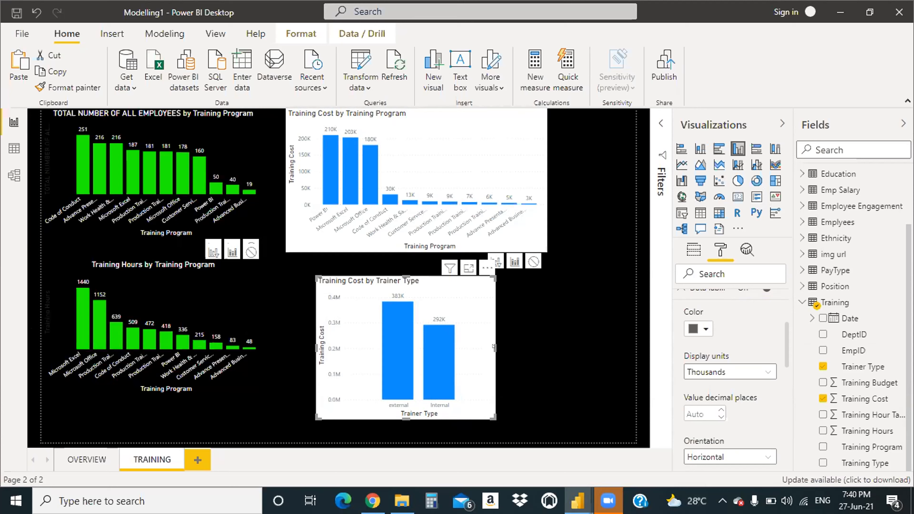
mouse_move(486, 344)
left_mouse_down()
mouse_move(466, 345)
mouse_move(506, 346)
mouse_move(495, 345)
left_mouse_up()
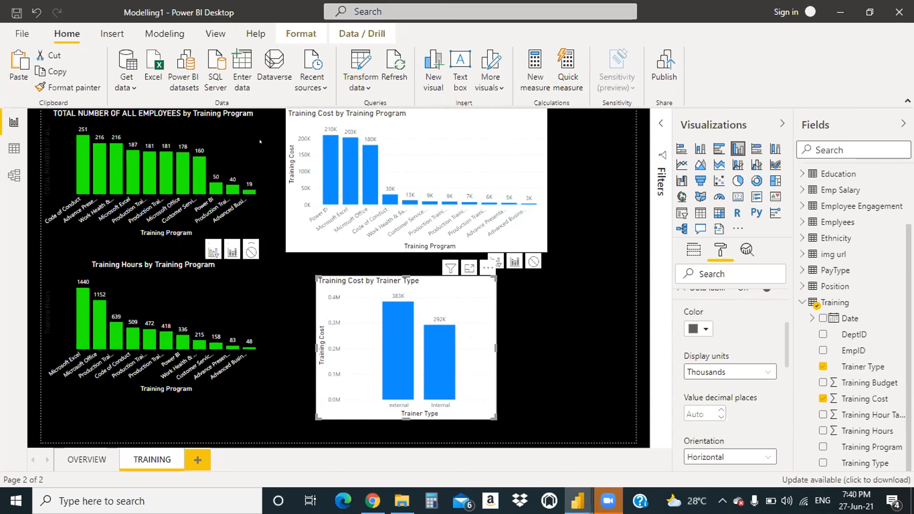
Step: Examine the Training table's rows in the data view and return to the TRAINING report page
left_click(14, 148)
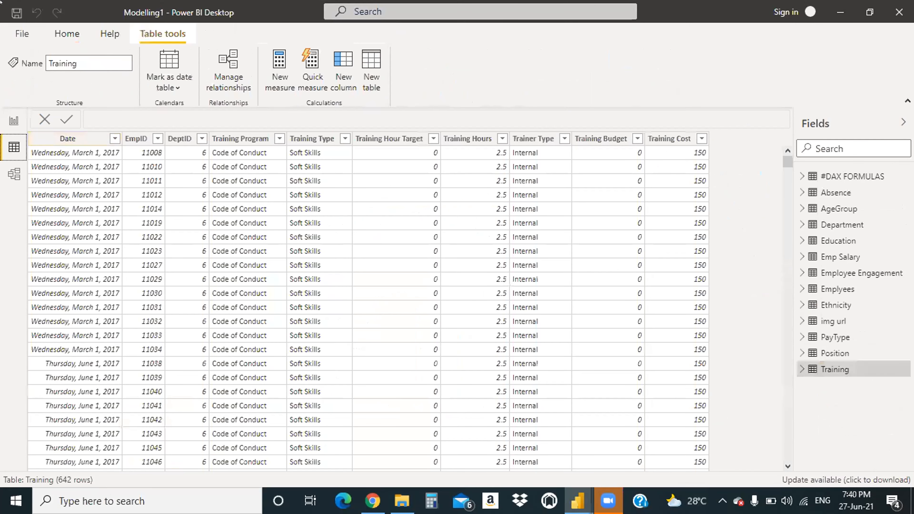
left_click(13, 120)
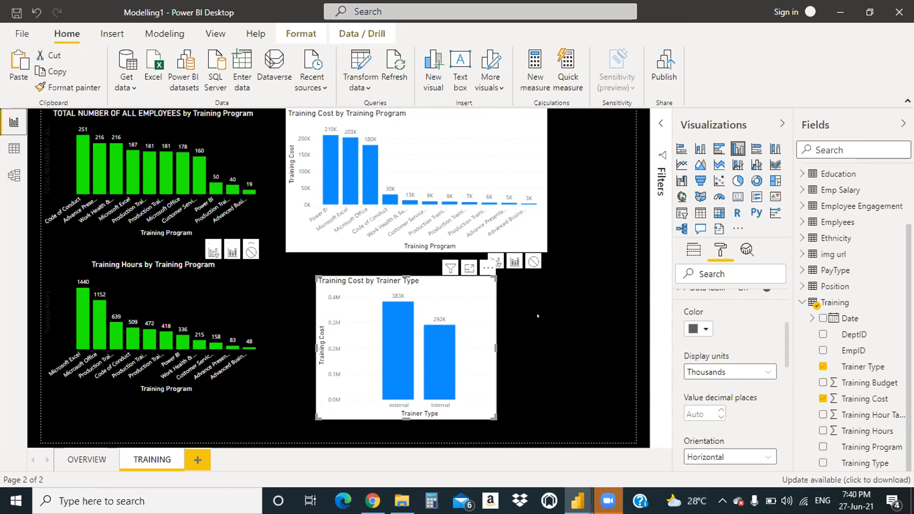
left_click(632, 261)
Step: Move the training cost by trainer type chart closer to the training hours chart without overlapping it
left_click(409, 165)
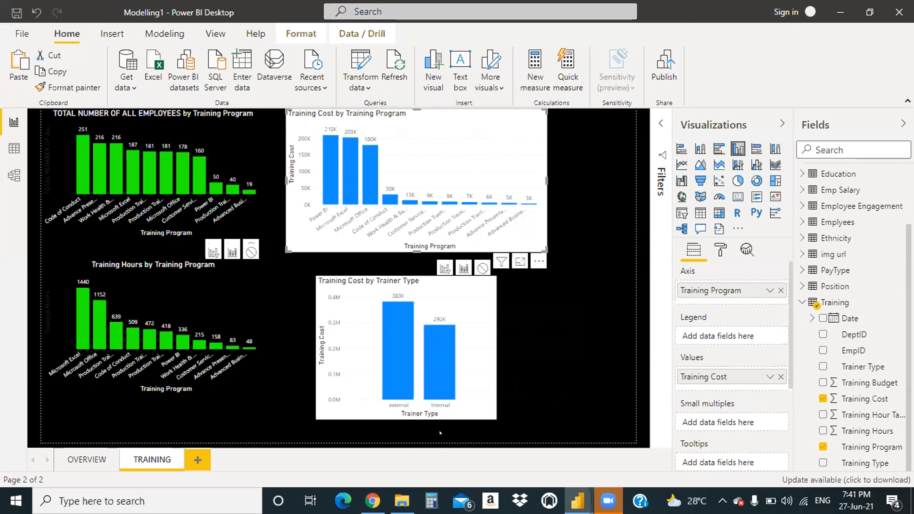
left_click(591, 218)
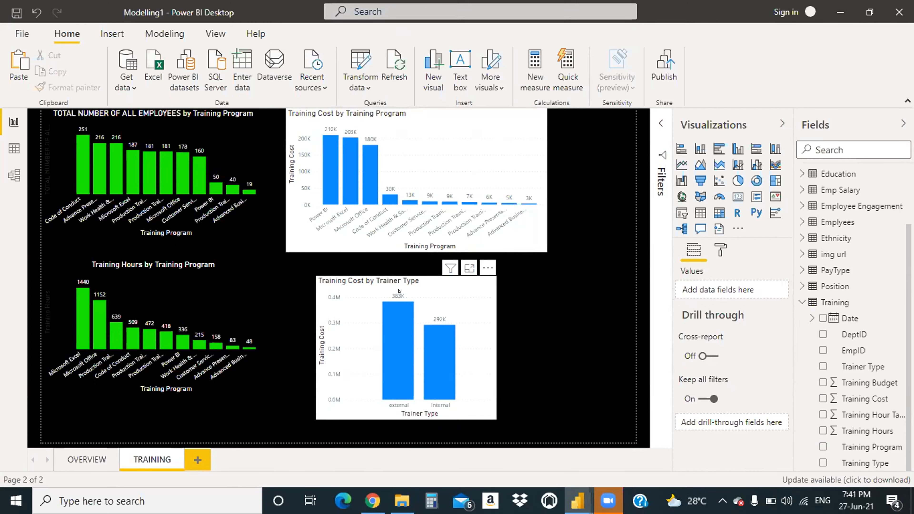
left_click_drag(439, 294, 356, 292)
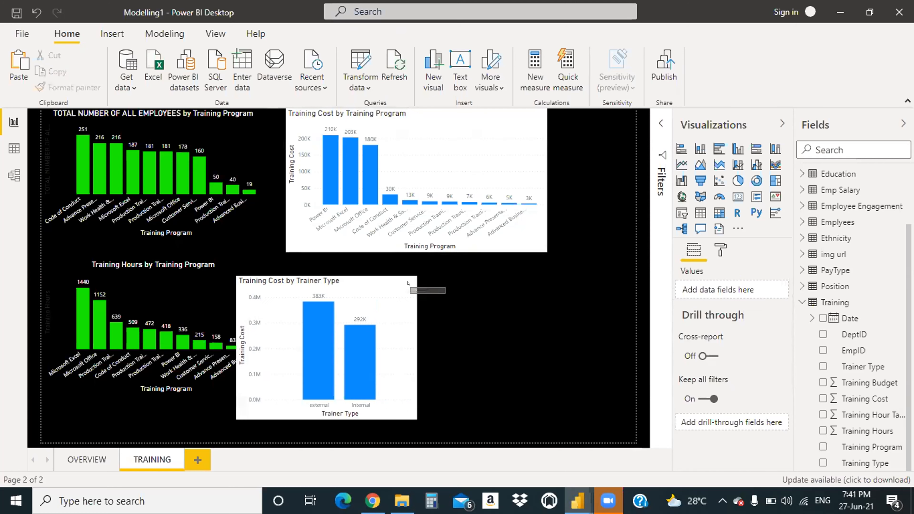
left_click_drag(377, 293, 420, 314)
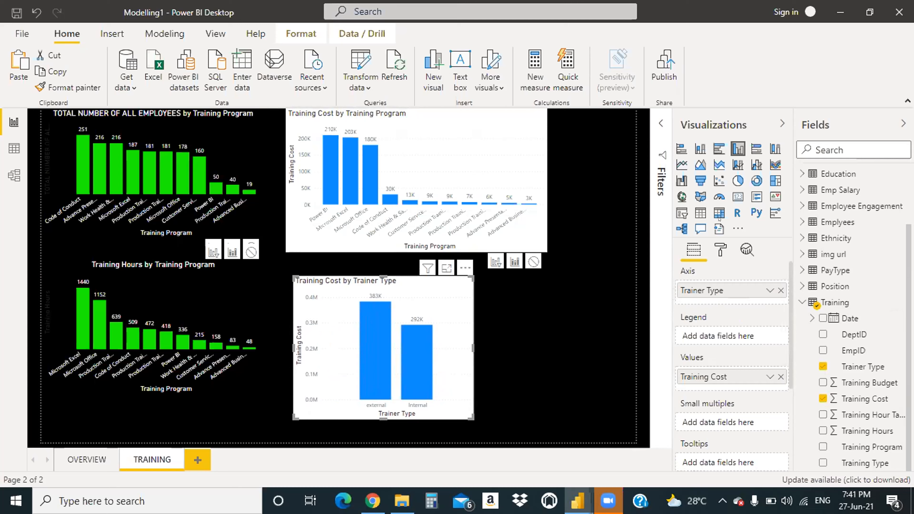
Step: Add a slicer beside the training cost by program chart, try Training Type as its field, and replace it with Trainer Type
left_click(608, 231)
left_click(681, 213)
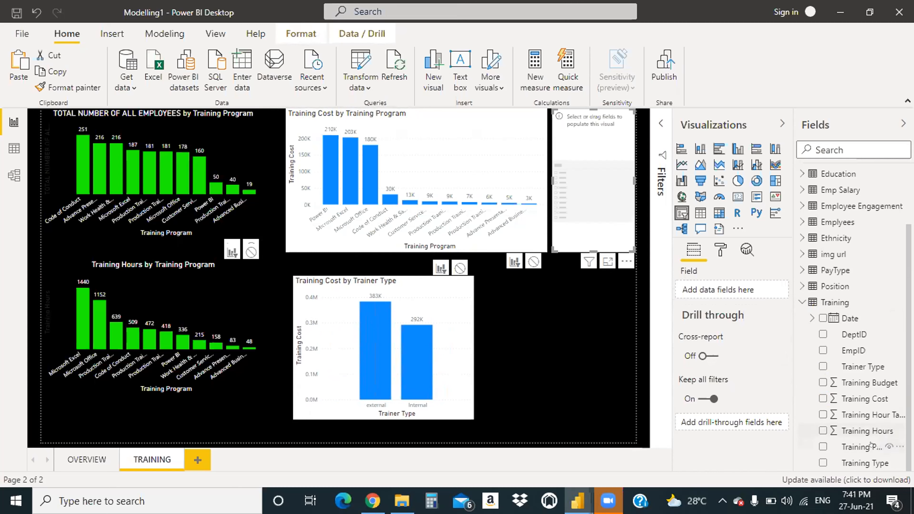
left_click_drag(863, 462, 582, 198)
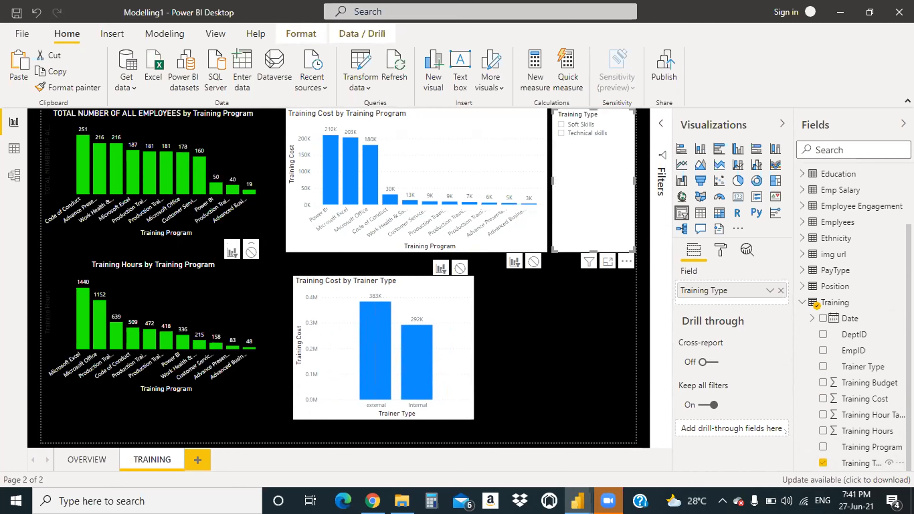
left_click(823, 462)
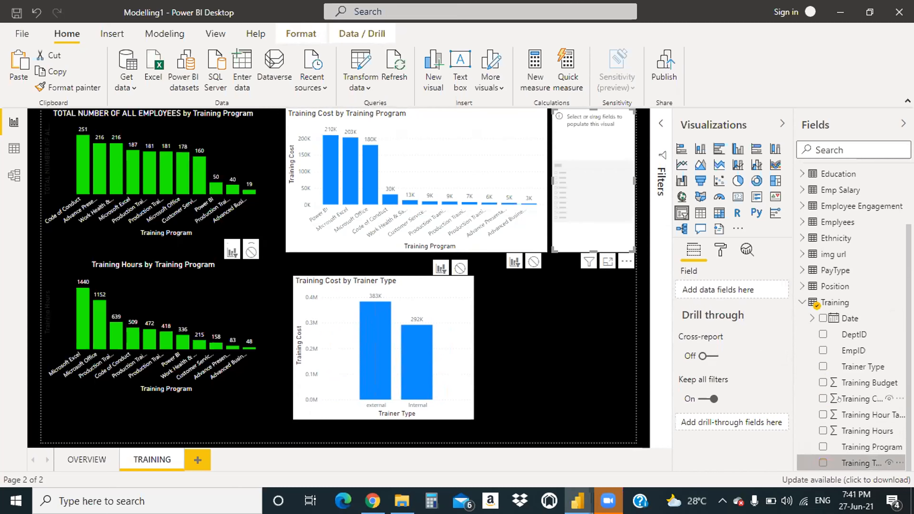
left_click_drag(838, 366, 610, 186)
left_click_drag(634, 238, 635, 238)
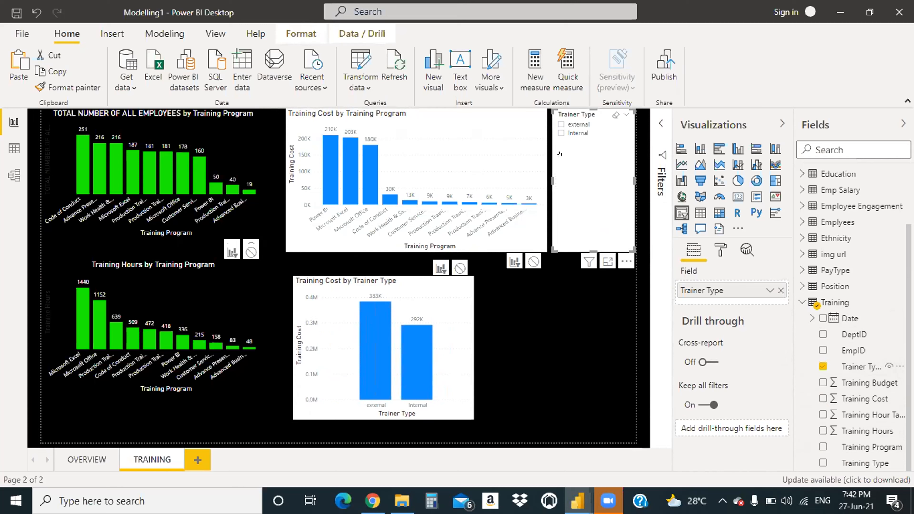
Step: Filter the page by external and by Internal in turn with the Trainer Type slicer, and leave both values selected
left_click(551, 123)
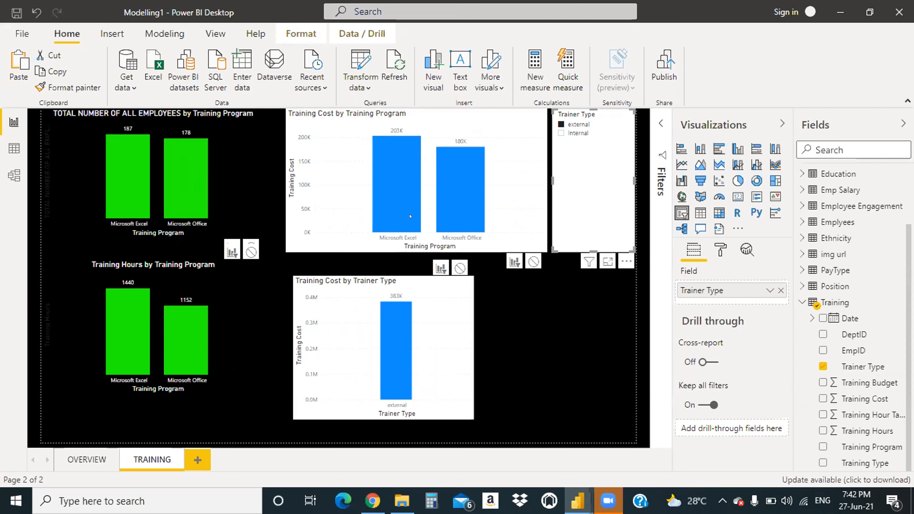
mouse_move(388, 184)
left_click(536, 348)
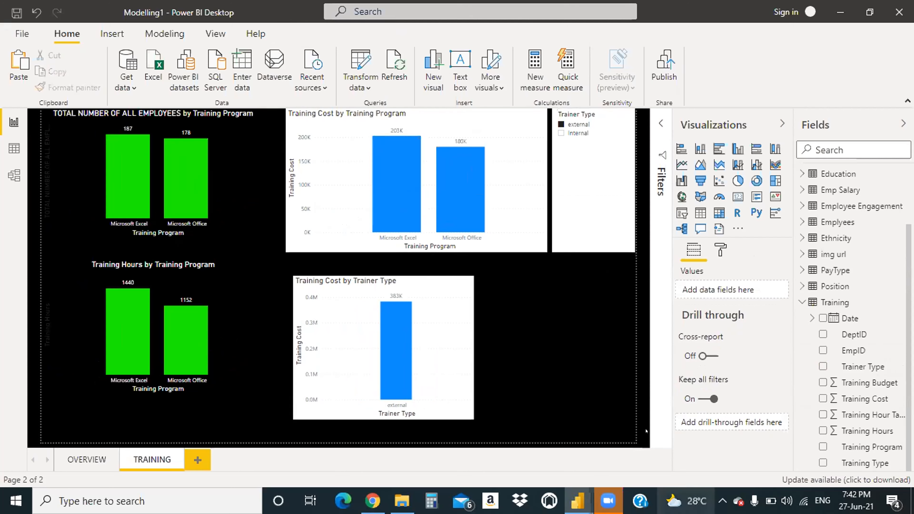
left_click(576, 133)
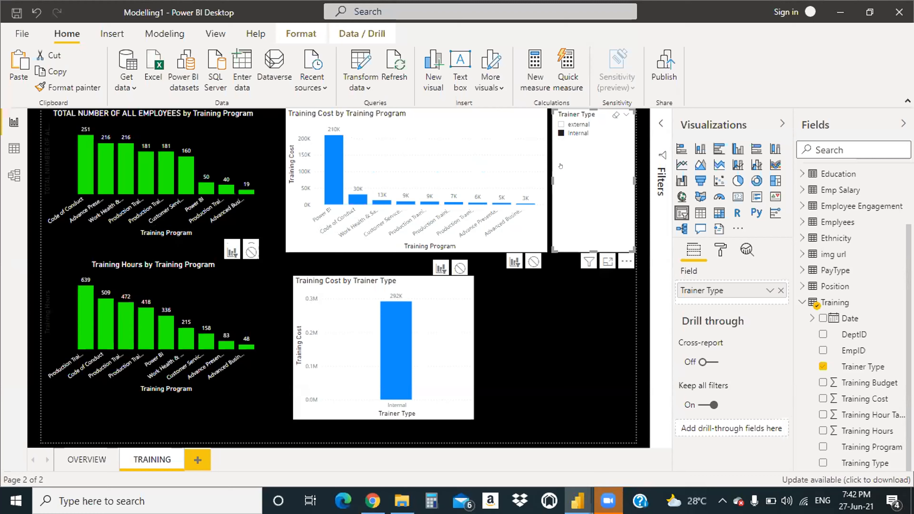
left_click(560, 124, "ctrl")
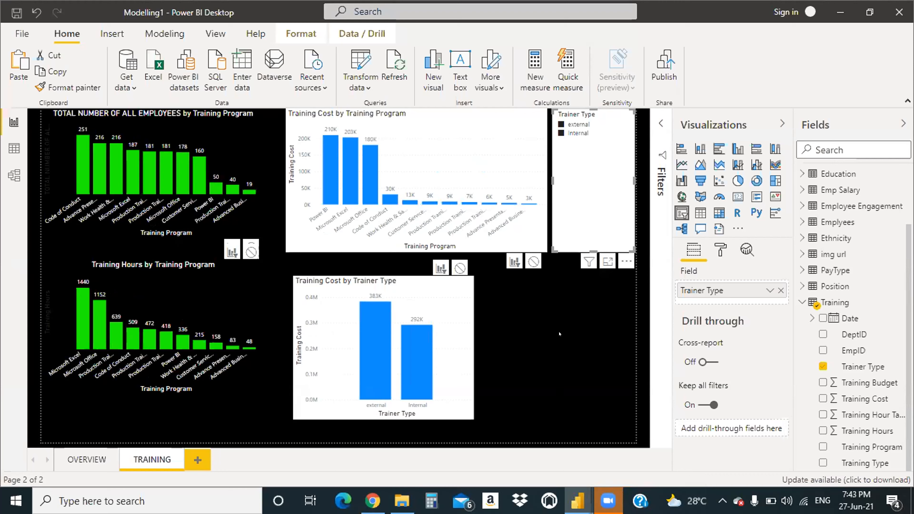
left_click(558, 344)
mouse_move(421, 346)
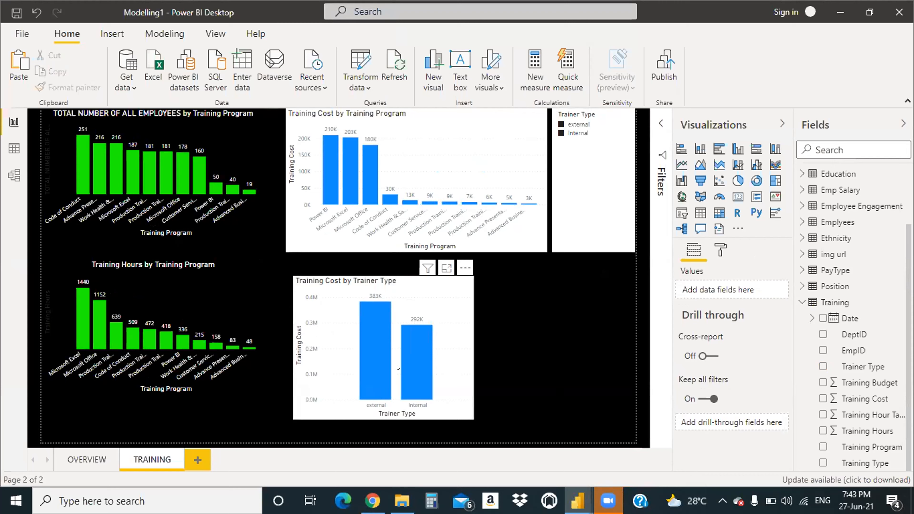
mouse_move(419, 367)
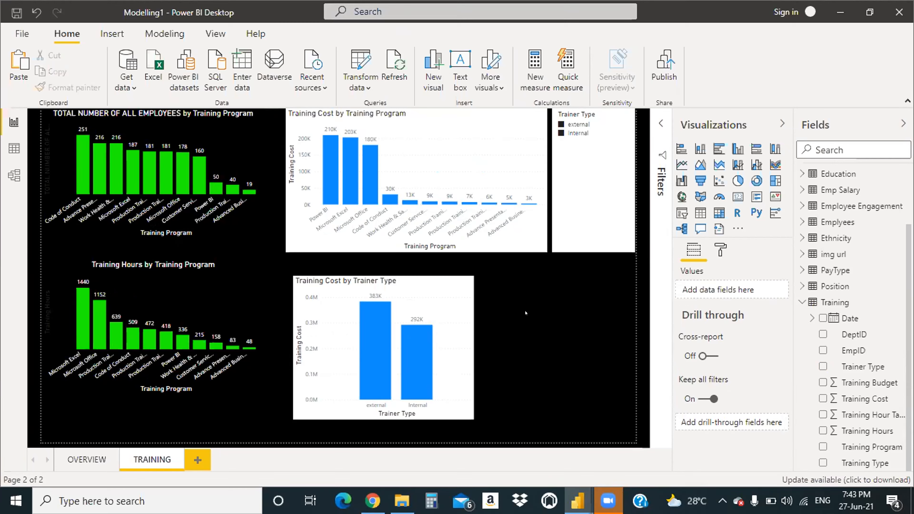
Step: Move the training cost by trainer type chart nearer to the training hours chart and increase its height downwards
left_click_drag(461, 365, 438, 357)
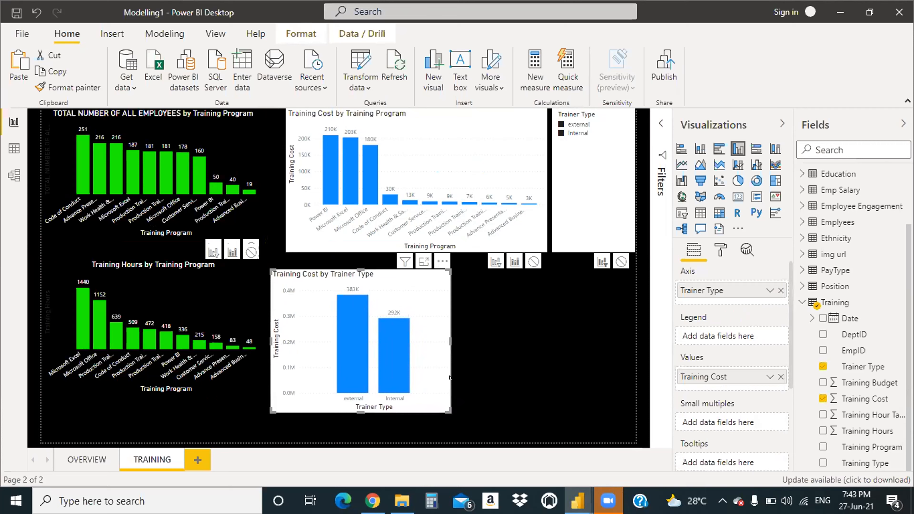
left_click_drag(354, 411, 355, 426)
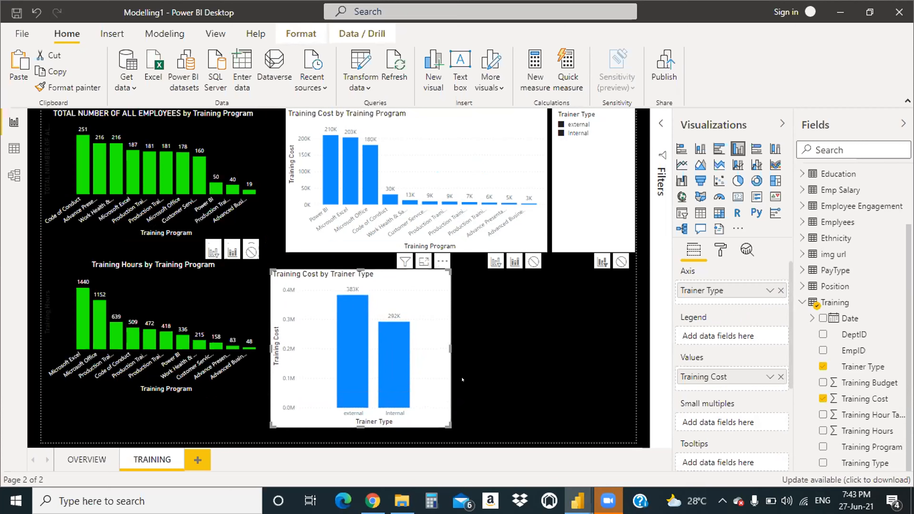
left_click(514, 377)
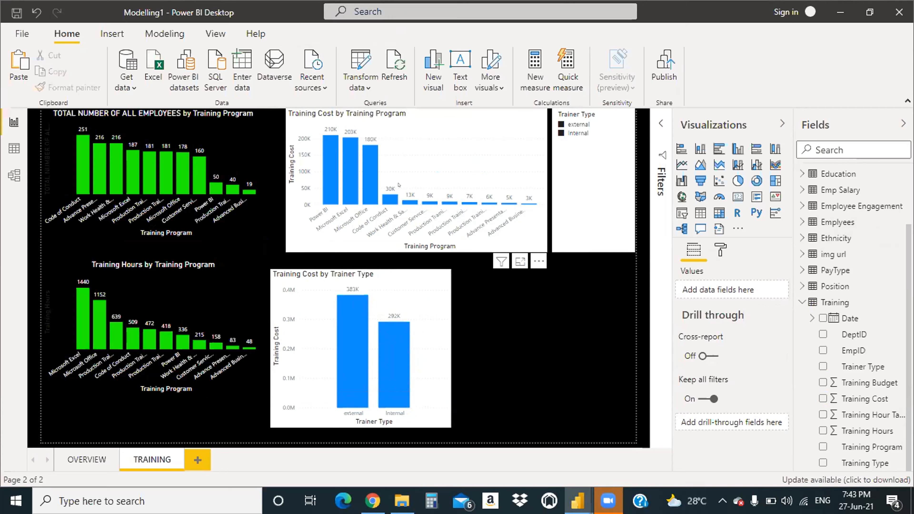
Step: Highlight Power BI in the training cost by program chart to check its share in the other charts, and clear the highlight
left_click(332, 185)
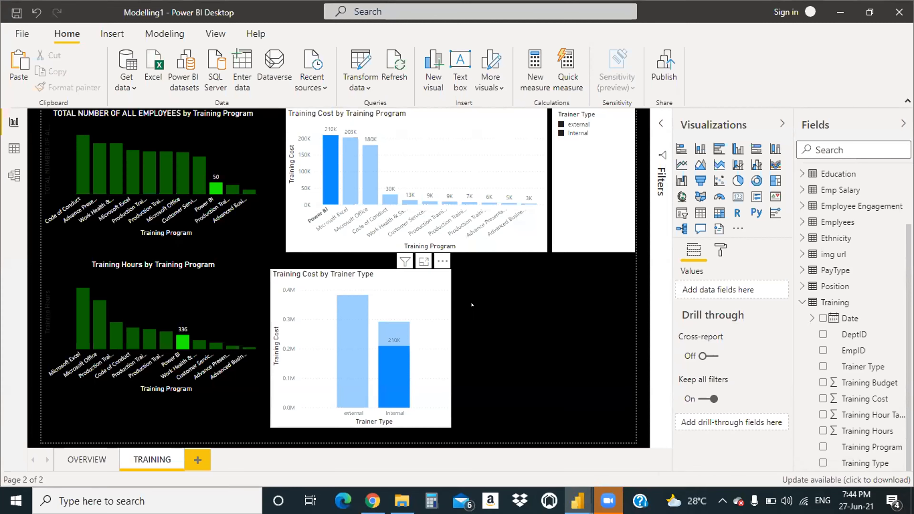
left_click(449, 304)
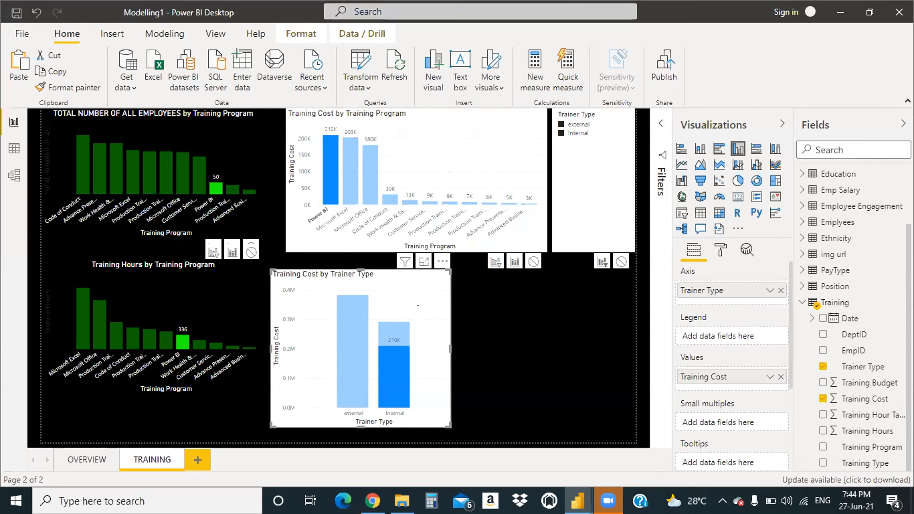
left_click(410, 292)
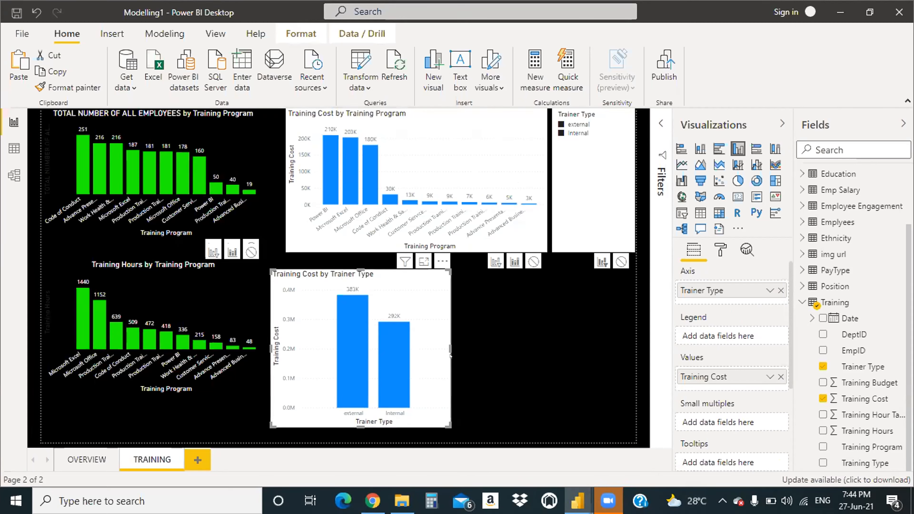
Step: Reduce the width of the training cost by trainer type chart a little more and keep the chart selected
mouse_move(443, 344)
left_mouse_down()
mouse_move(476, 344)
mouse_move(441, 343)
left_mouse_up()
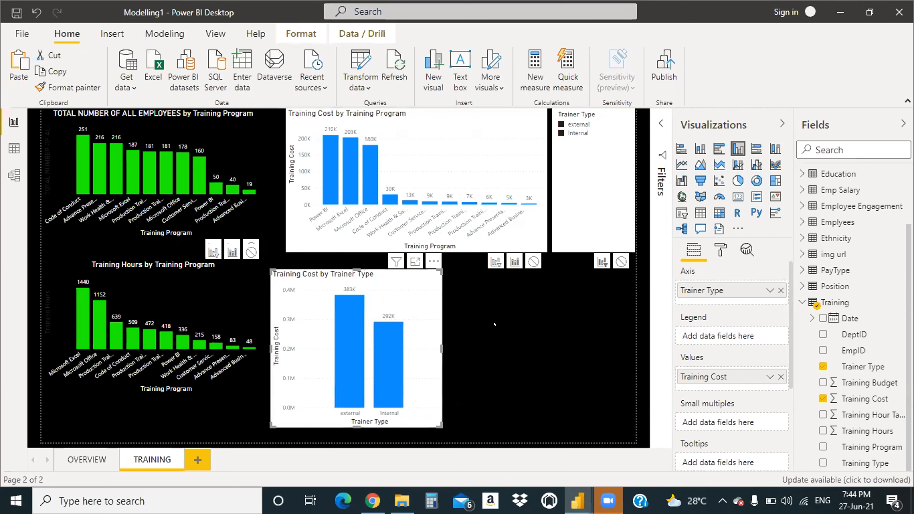
left_click(494, 315)
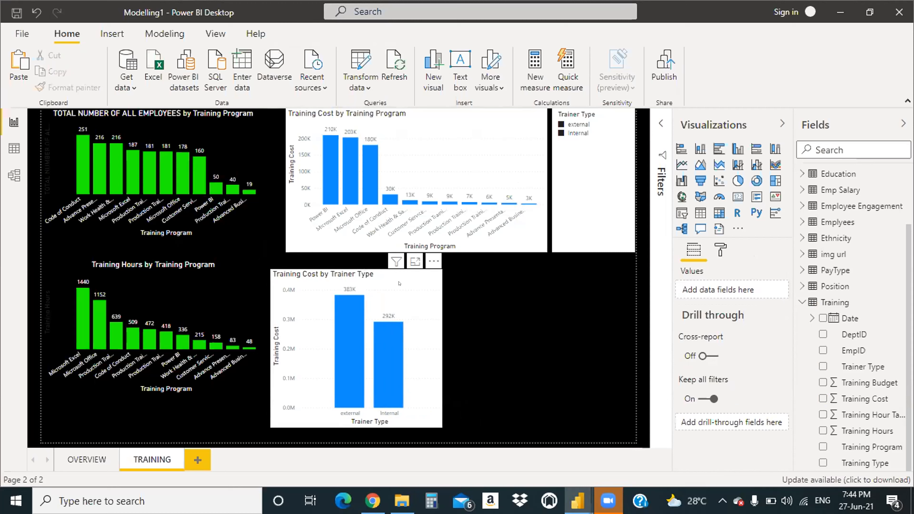
left_click(411, 294)
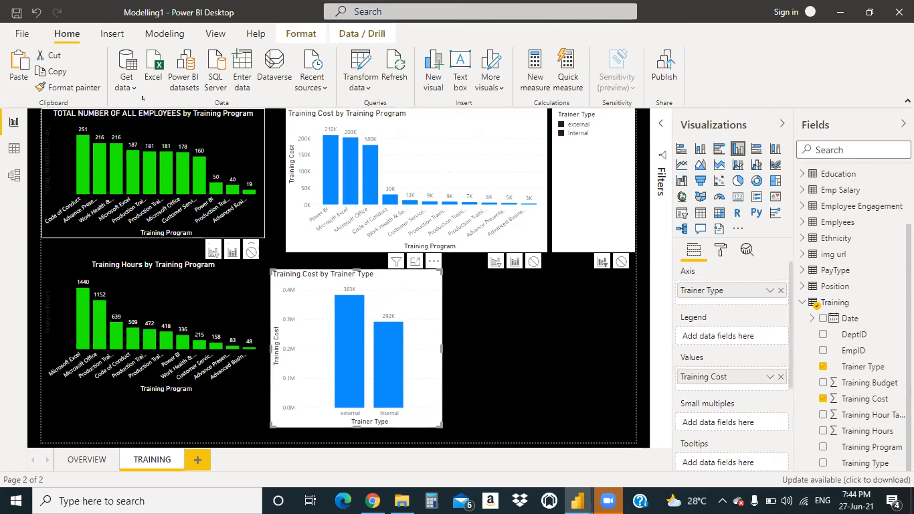
Step: Copy the black and green formatting of the employees by training program chart onto both training cost charts
left_click(174, 186)
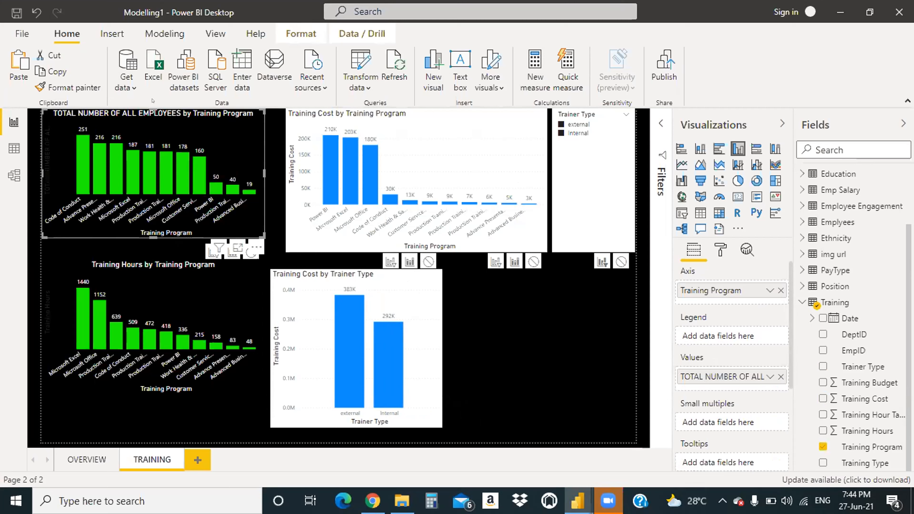
left_click(68, 87)
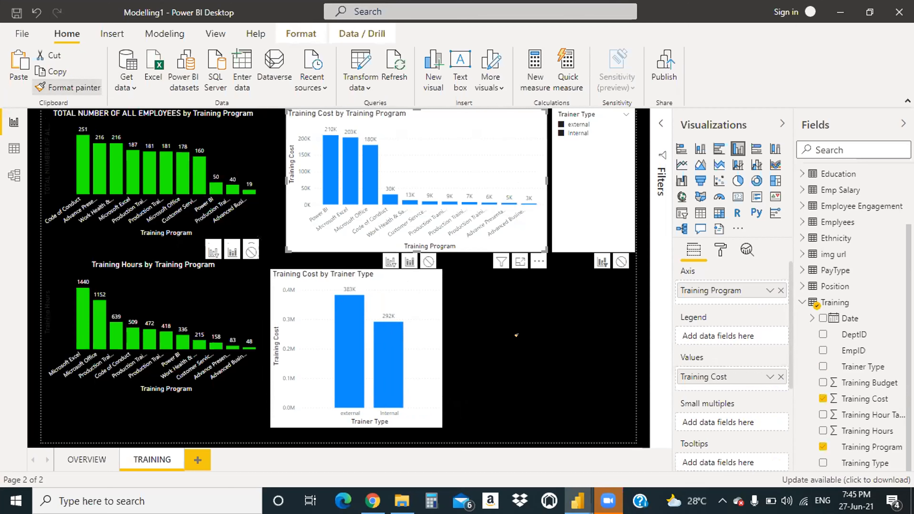
left_click(527, 248)
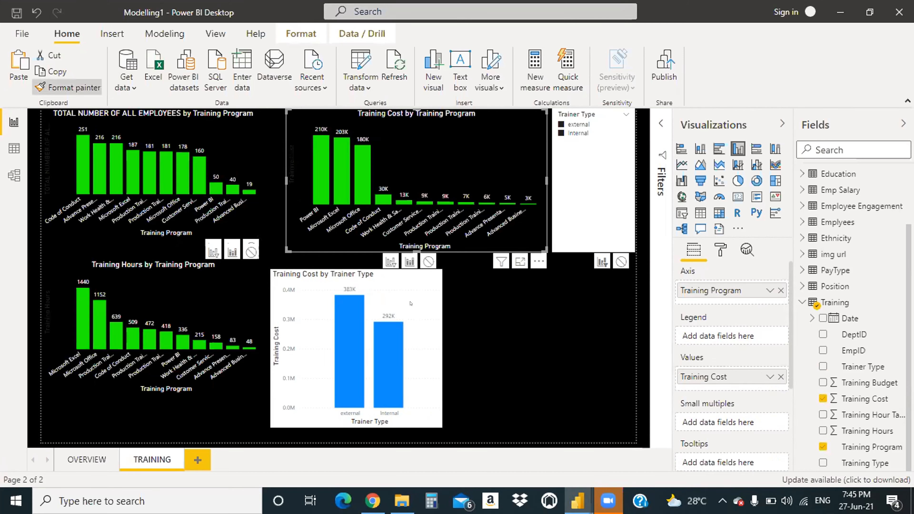
left_click(398, 291)
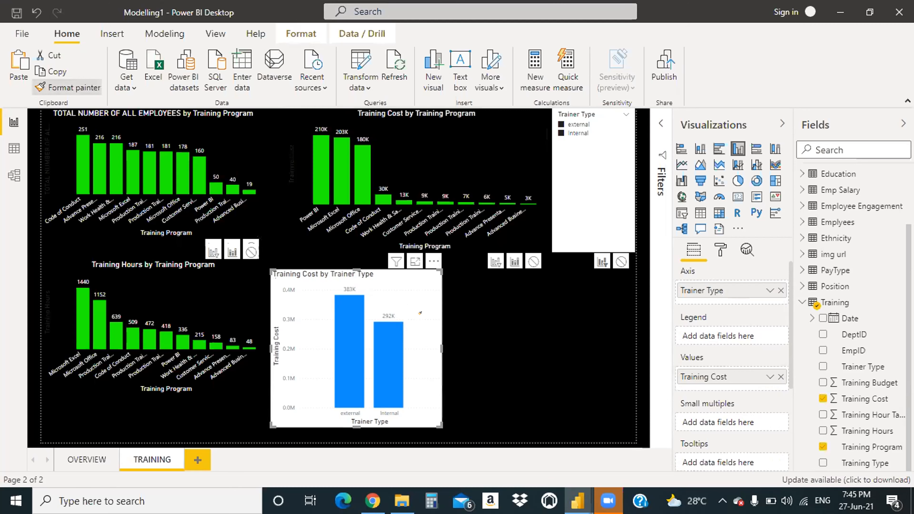
left_click(441, 316)
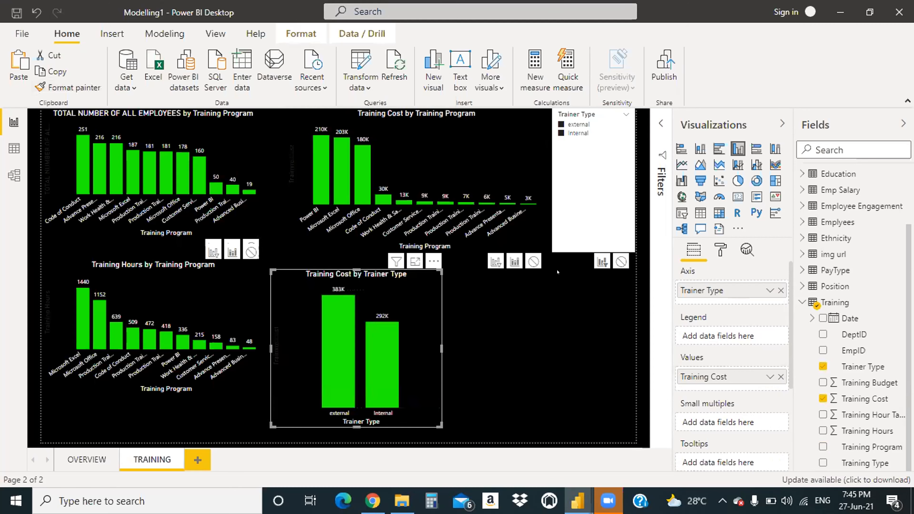
Step: Delete the Trainer Type slicer and shift the training cost by program chart slightly towards the employees chart
left_click(592, 220)
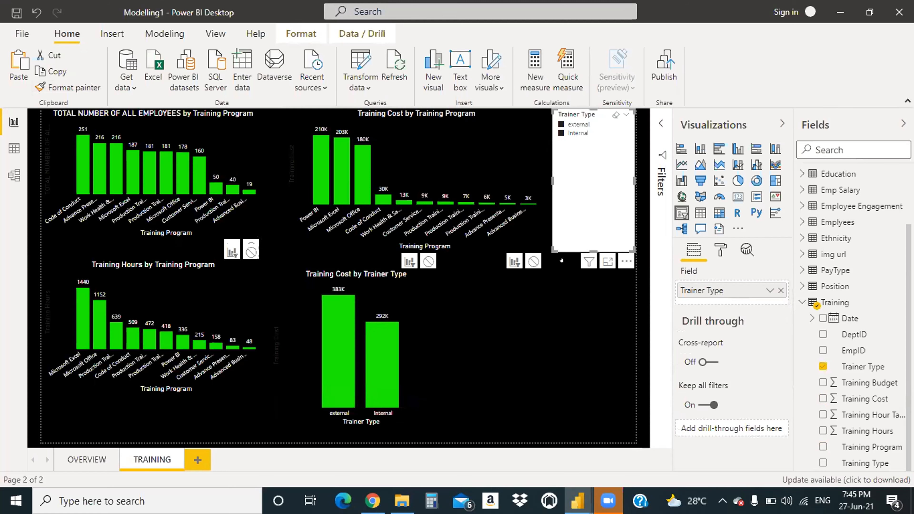
key("Delete")
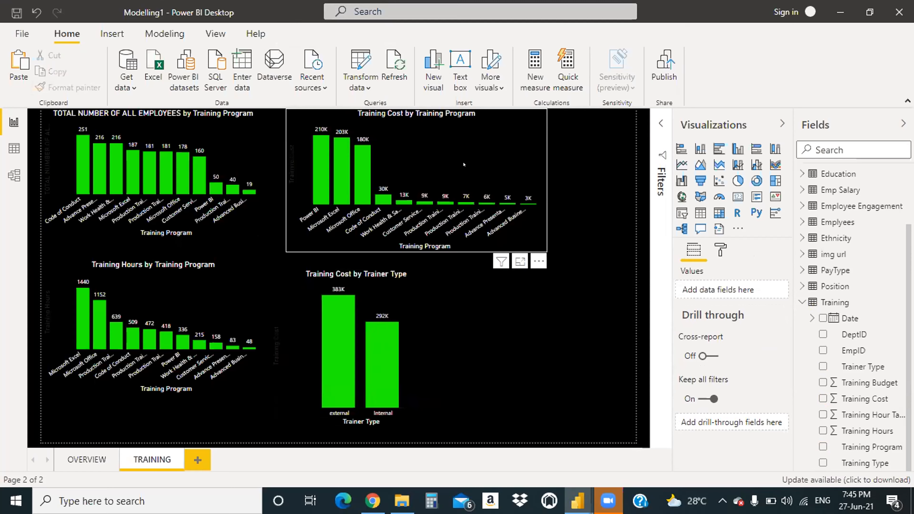
mouse_move(464, 172)
left_mouse_down()
mouse_move(443, 173)
mouse_move(461, 164)
left_mouse_up()
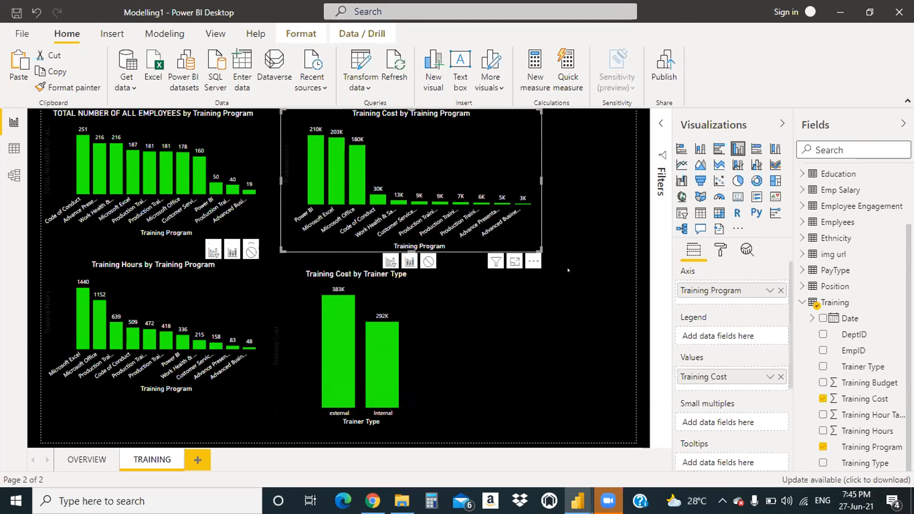
left_click(516, 356)
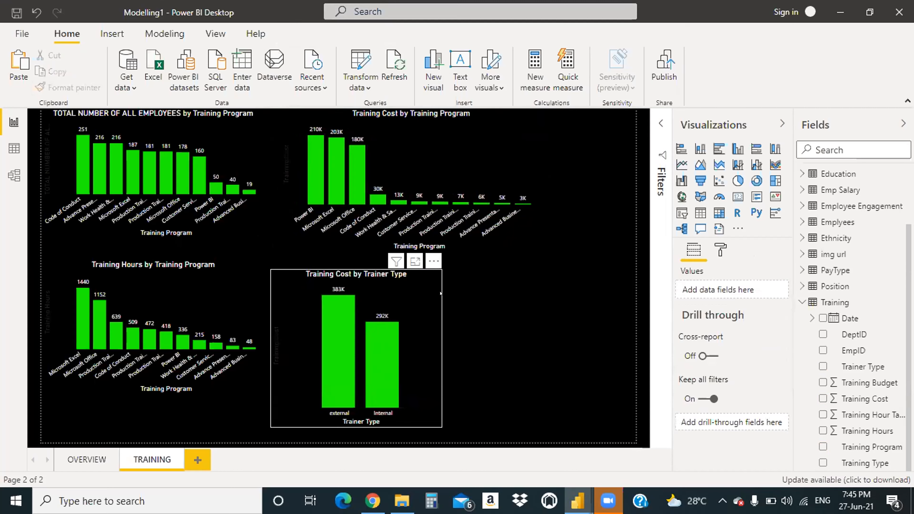
Step: Reposition the training cost by trainer type chart slightly closer to the training hours chart
left_click_drag(408, 303, 433, 302)
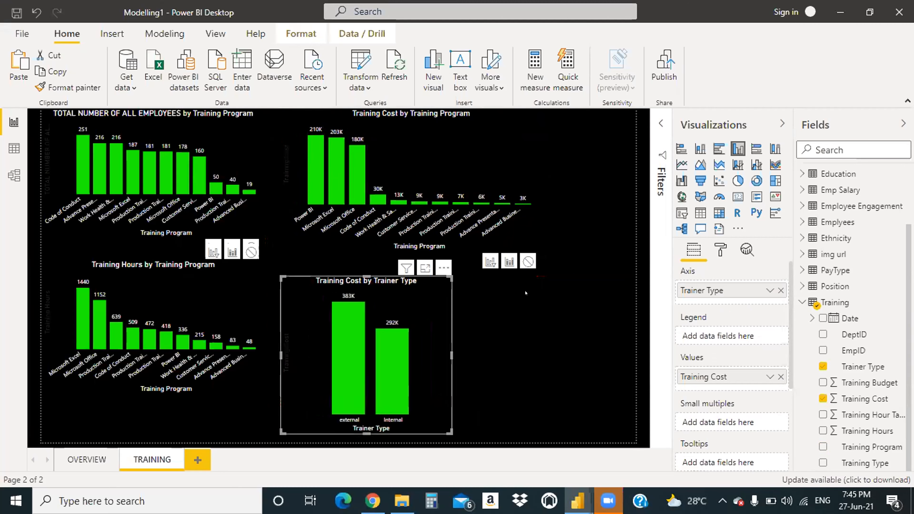
left_click(558, 294)
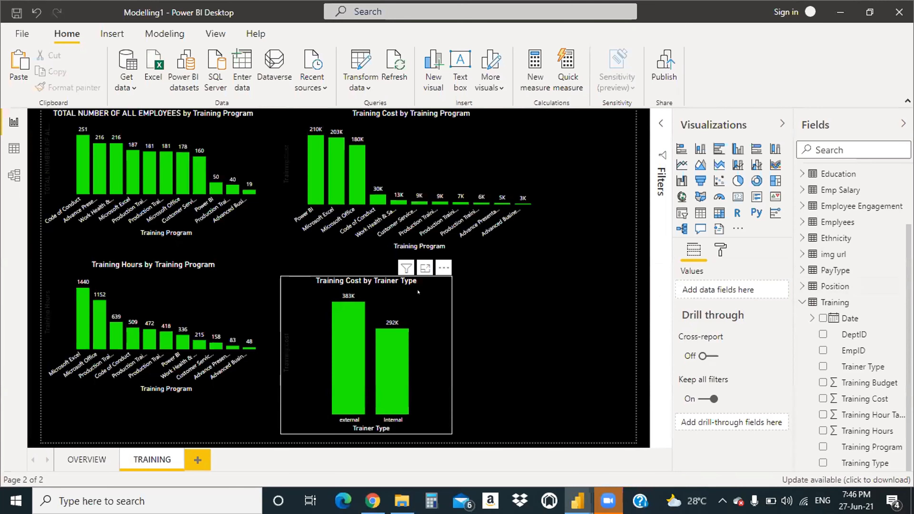
left_click_drag(437, 294, 505, 304)
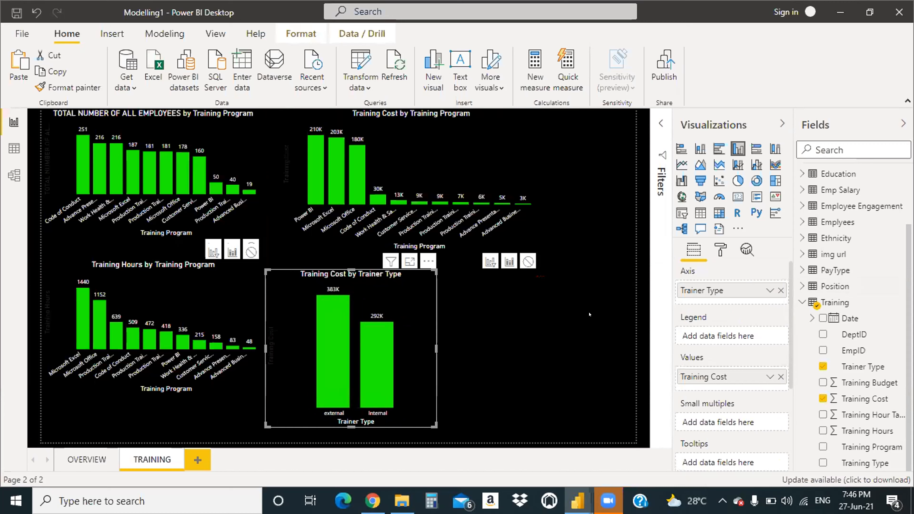
Step: Move the training cost by training program chart a little further towards the employees chart
left_click(591, 185)
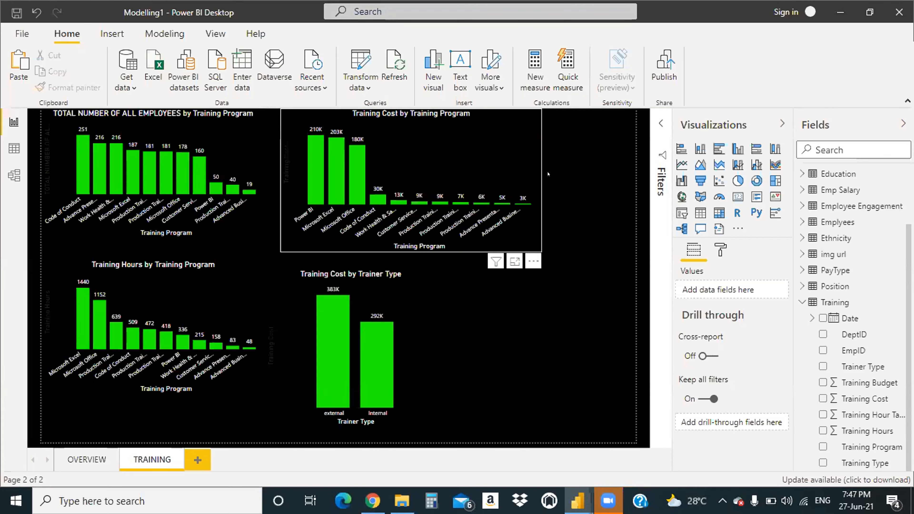
left_click_drag(494, 162, 480, 145)
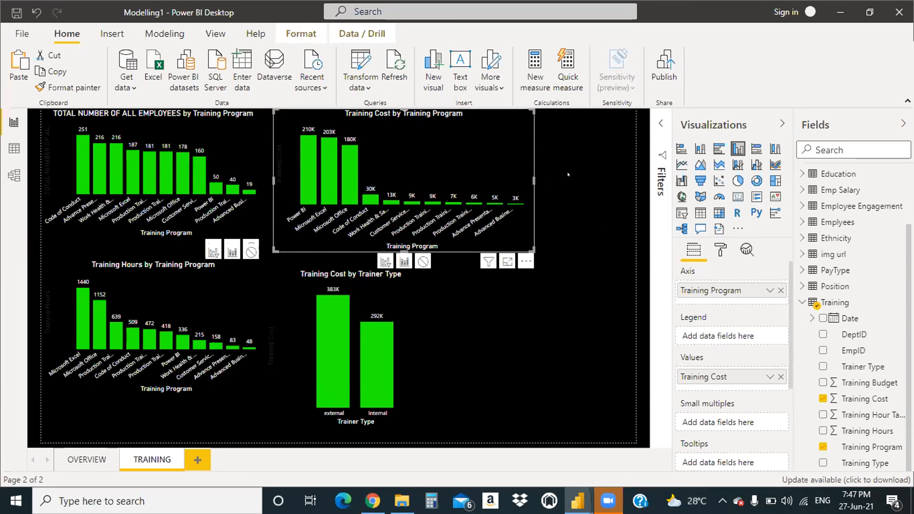
left_click(559, 174)
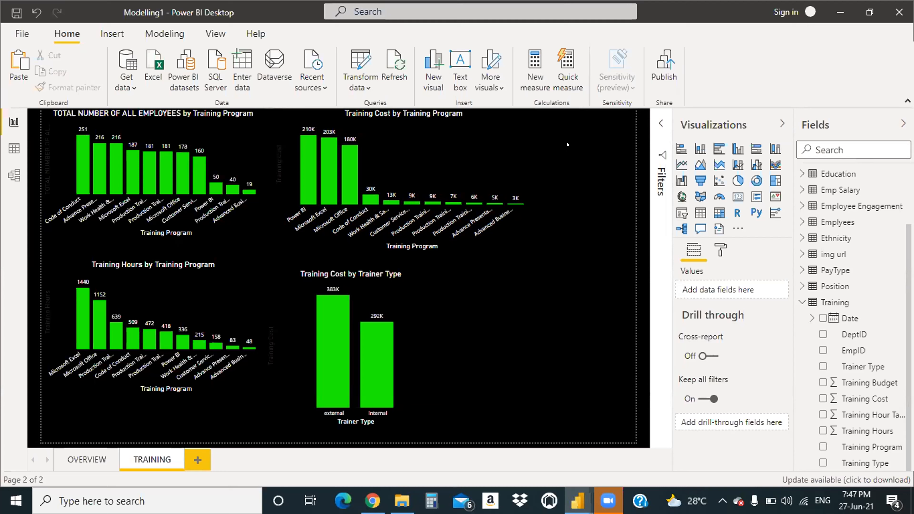
mouse_move(475, 154)
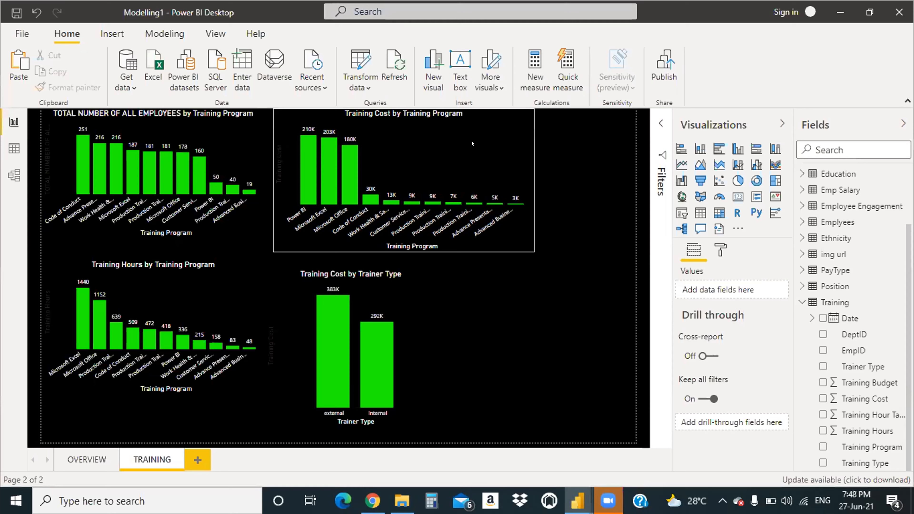
left_click_drag(472, 143, 481, 143)
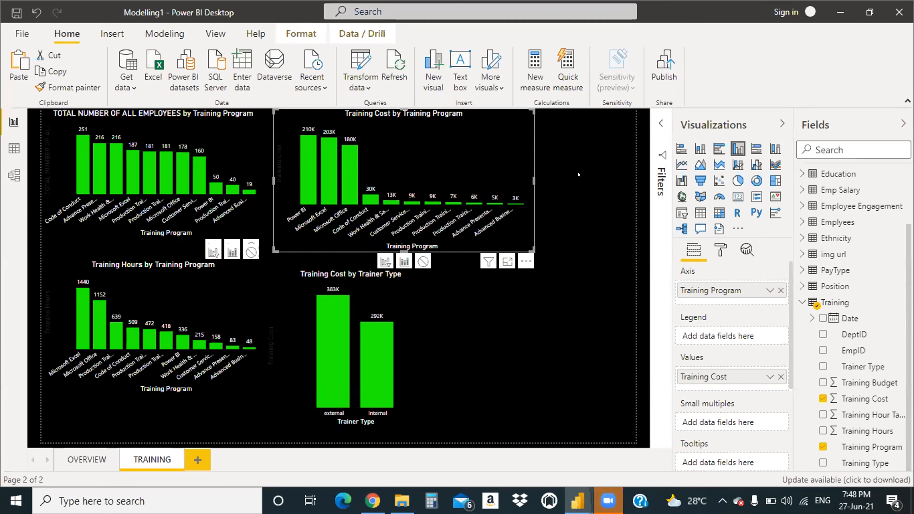
Step: Highlight Internal in the training cost by trainer type chart to examine its share in the other charts, and clear the highlight
left_click(377, 365)
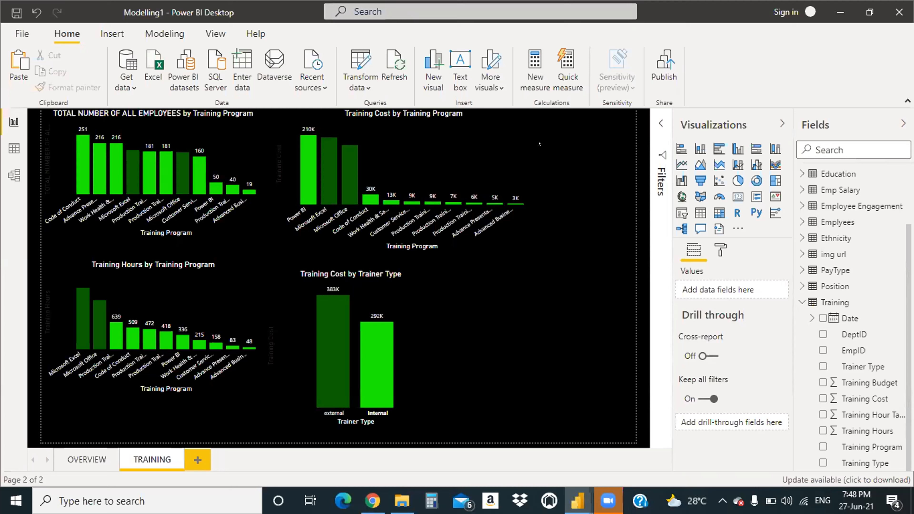
left_click(367, 357)
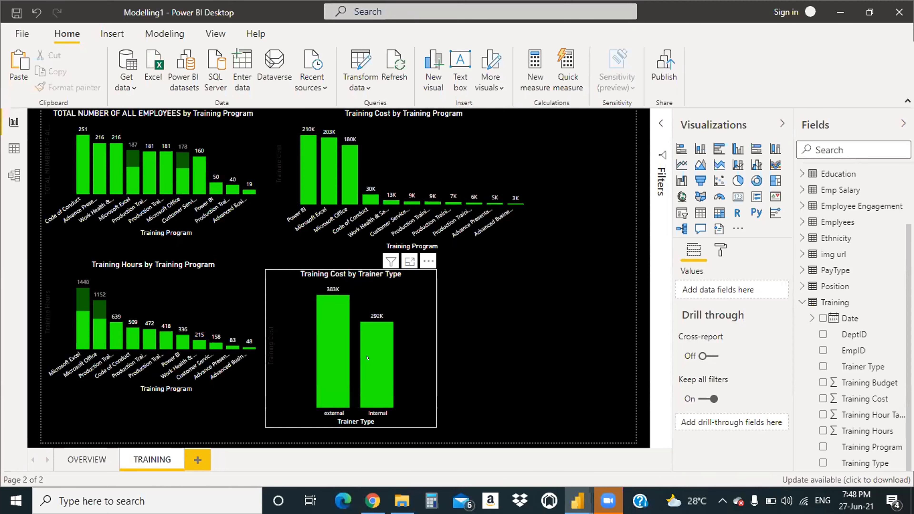
left_click(366, 358)
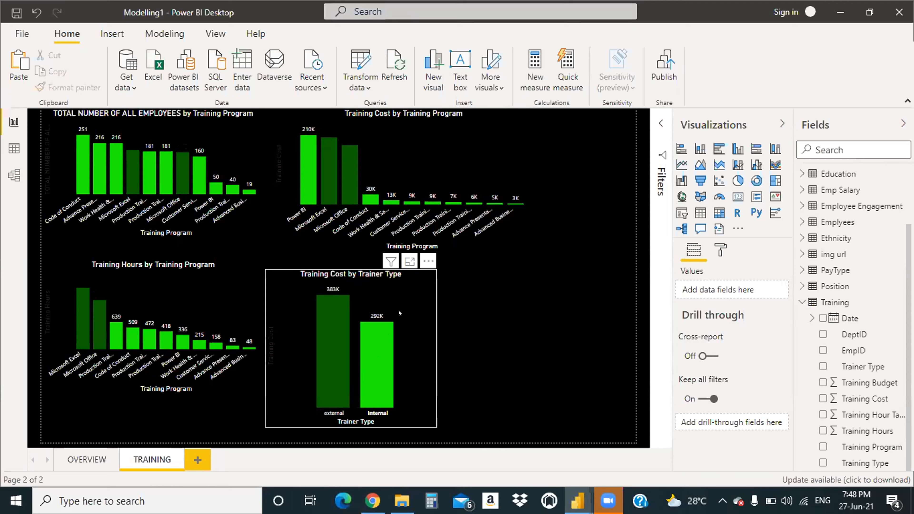
left_click(377, 346)
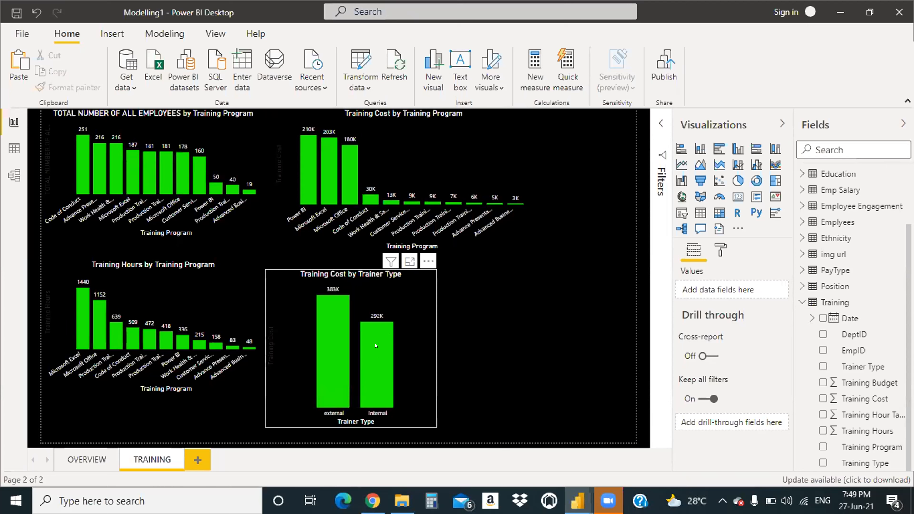
left_click(366, 336)
left_click(366, 336)
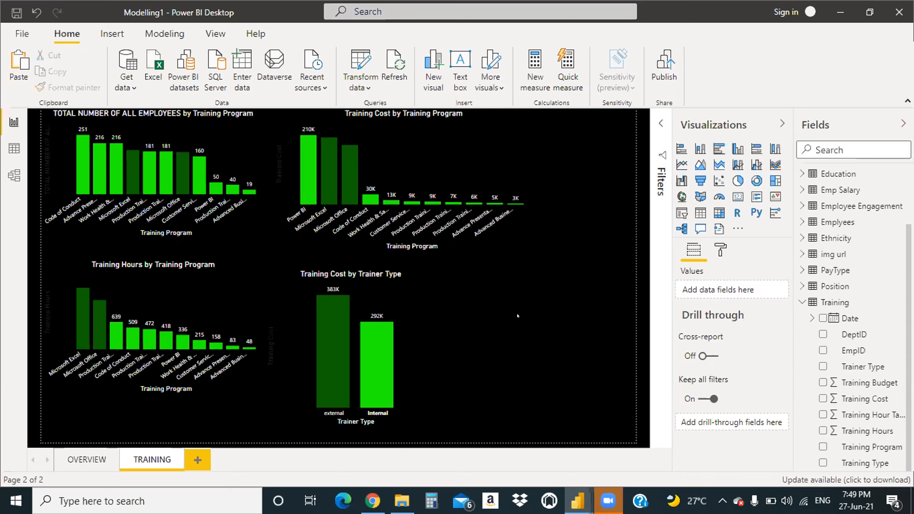
mouse_move(385, 327)
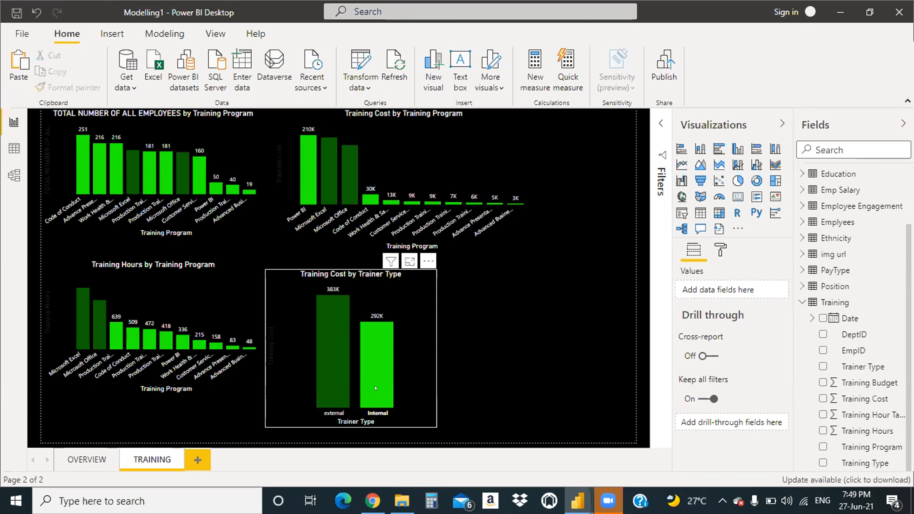
mouse_move(375, 381)
left_click(407, 313)
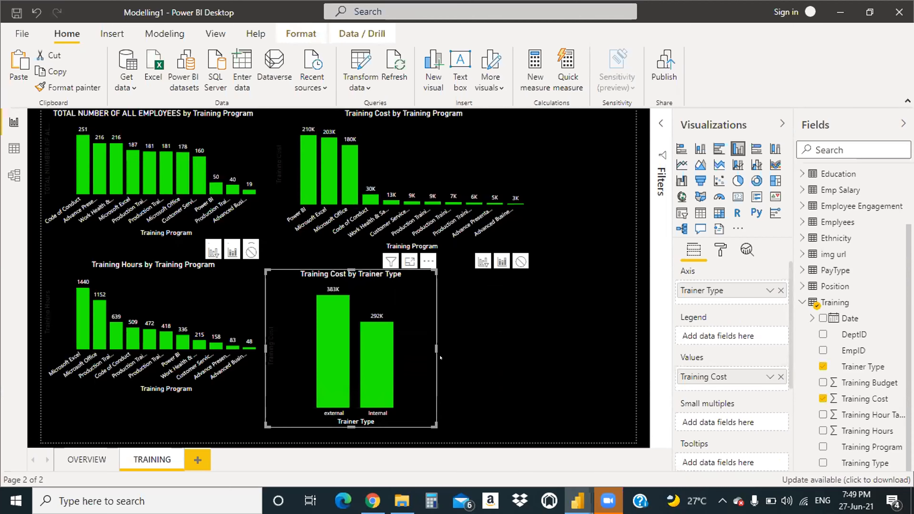
Step: Narrow the training cost by trainer type chart from its outer edge and deselect it
left_click_drag(430, 336, 407, 336)
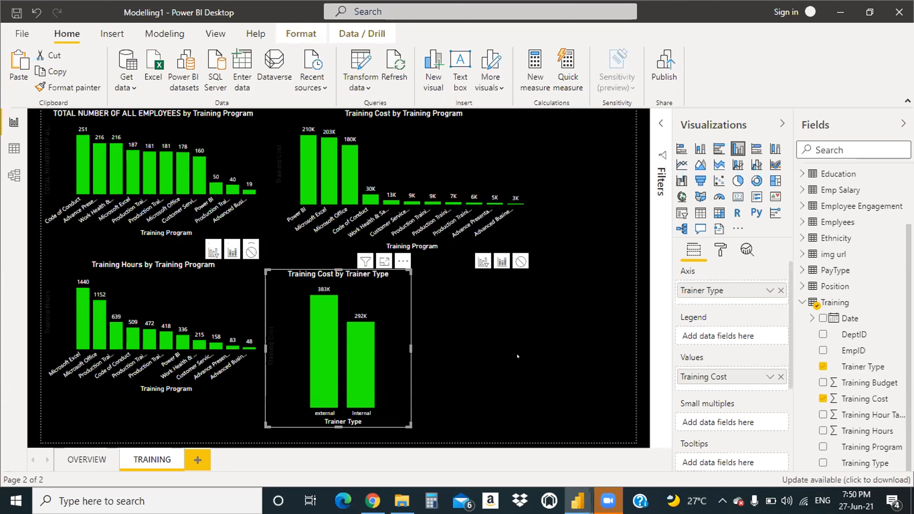
left_click(411, 323)
left_click(482, 348)
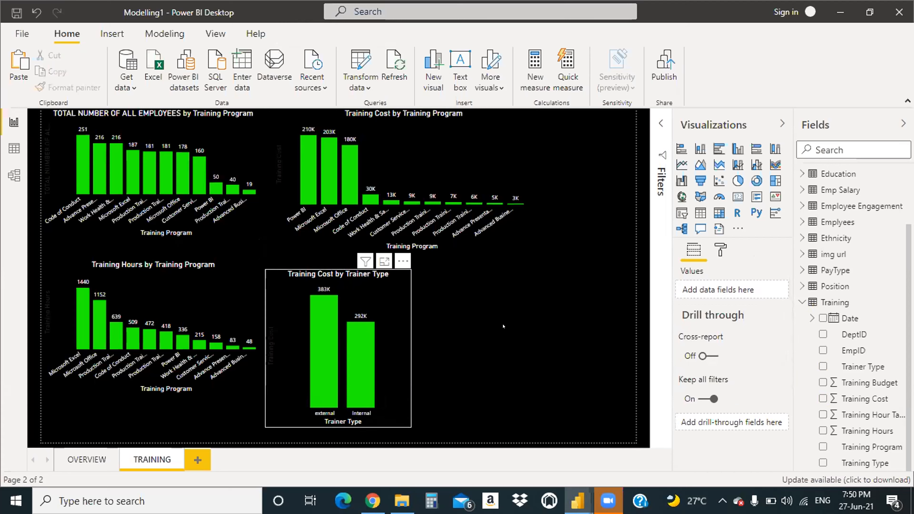
left_click(393, 326)
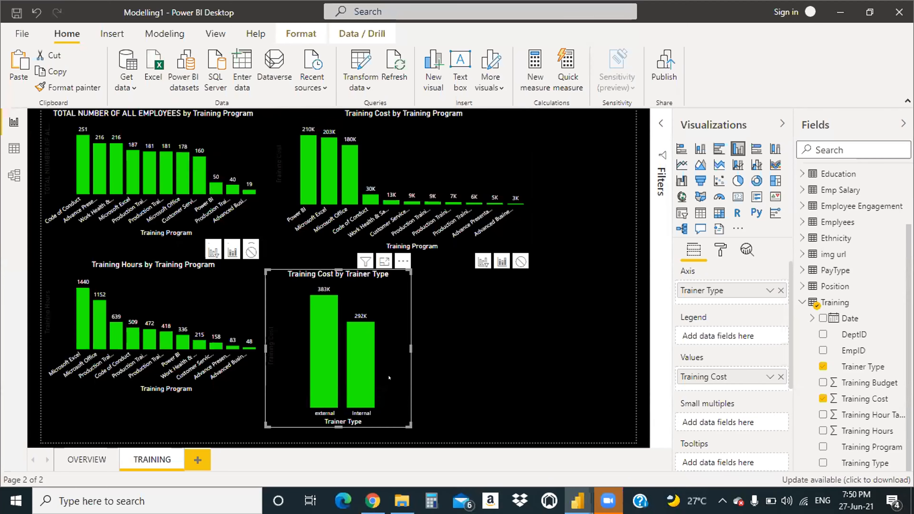
left_click(415, 346)
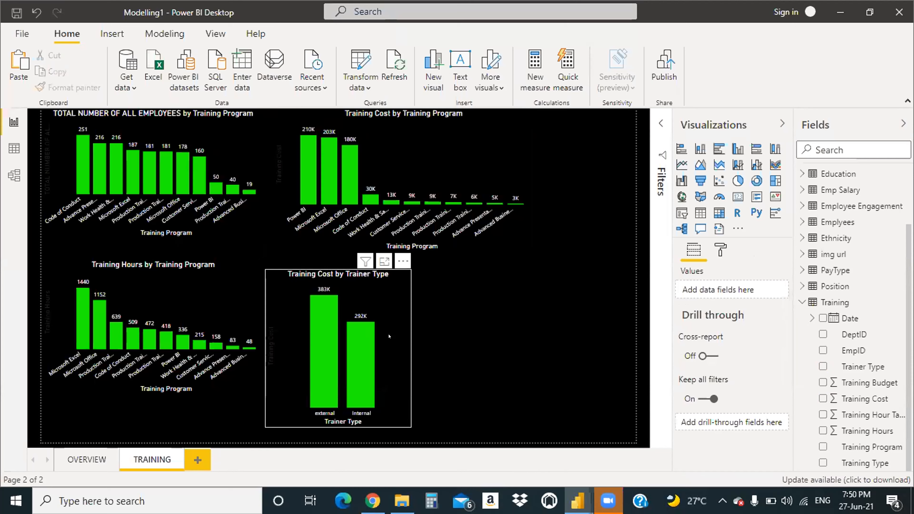
left_click(410, 346)
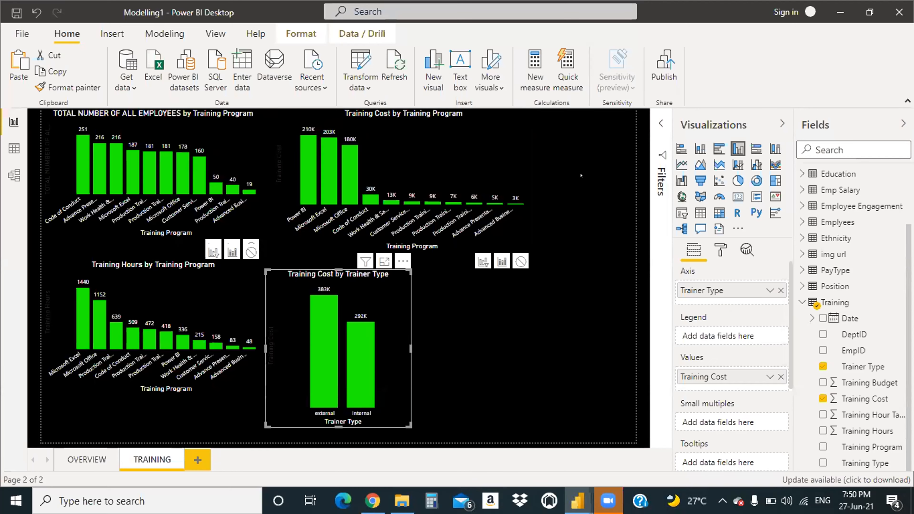
left_click(409, 346)
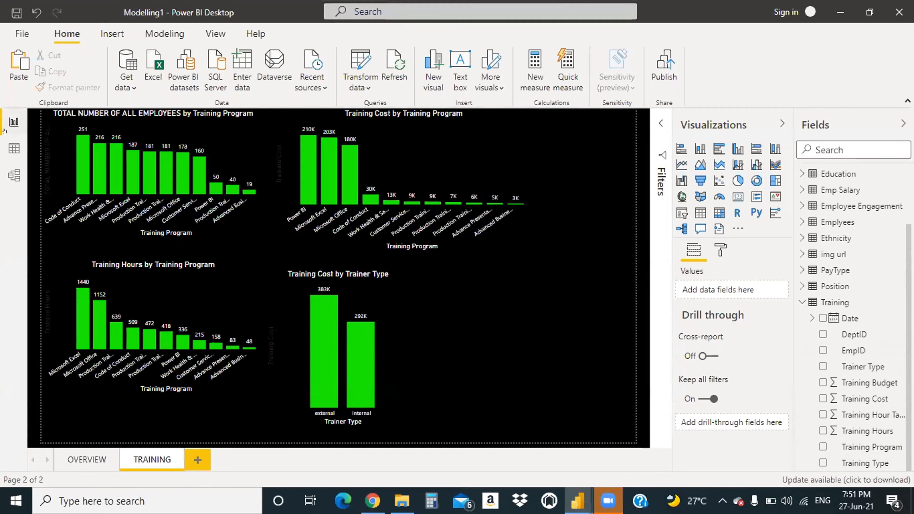
Step: Check the Training table's data, return to the report page and examine the Power BI and Microsoft Excel bars in the training cost by program chart
left_click(12, 160)
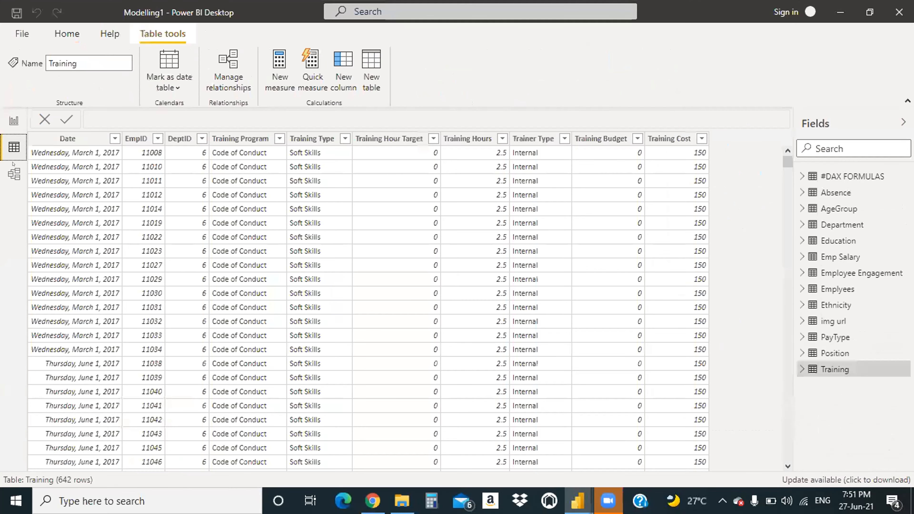
left_click(13, 120)
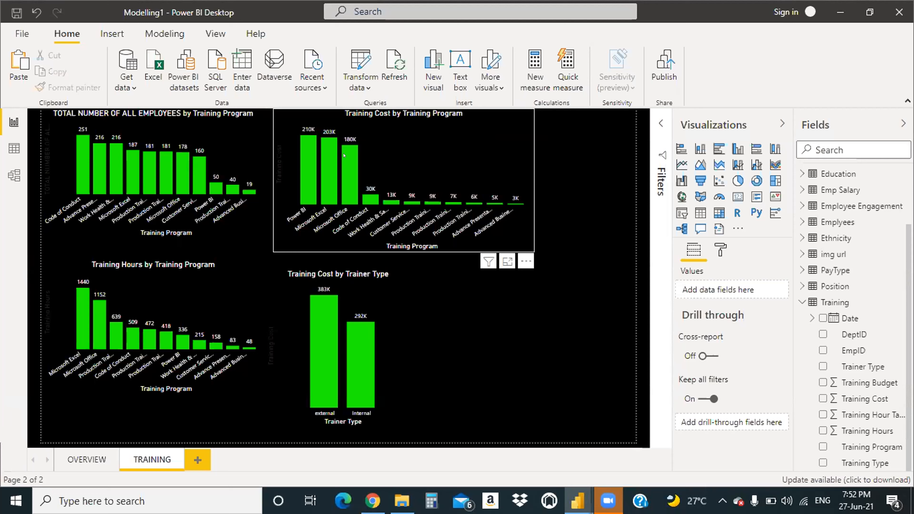
mouse_move(329, 162)
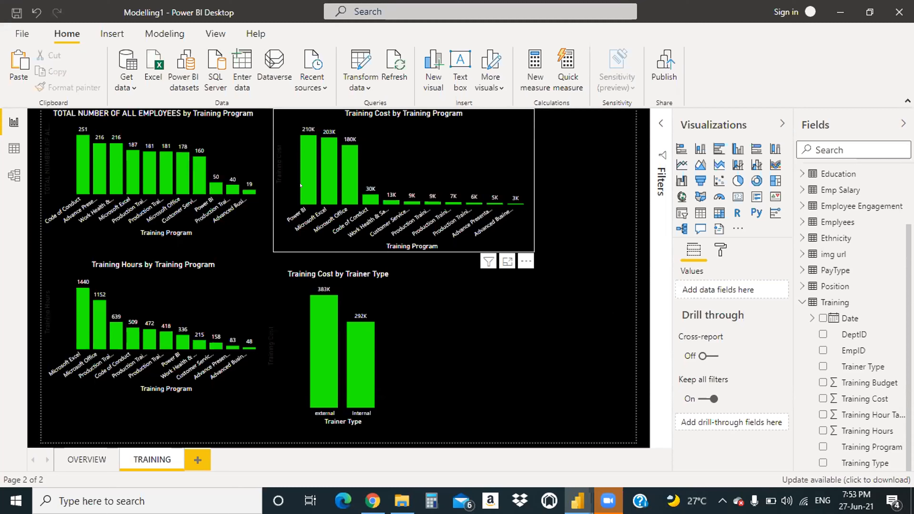
mouse_move(300, 185)
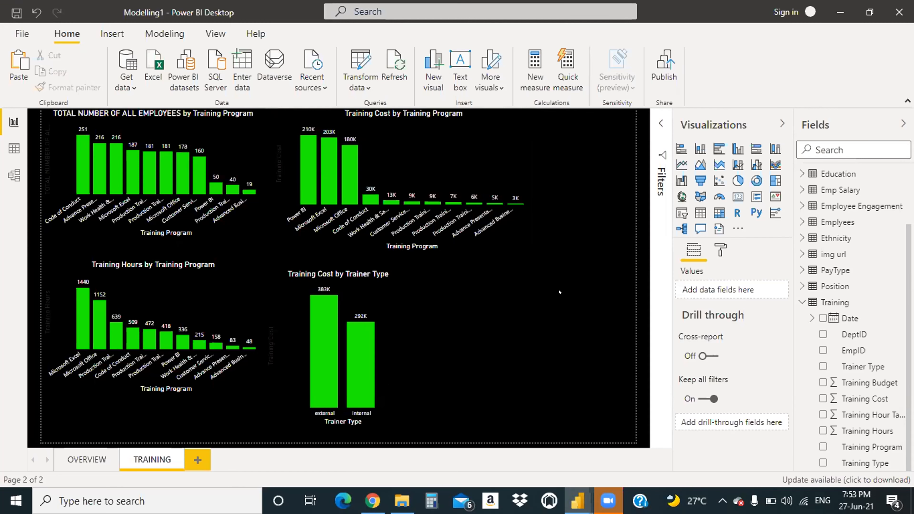
left_click(493, 143)
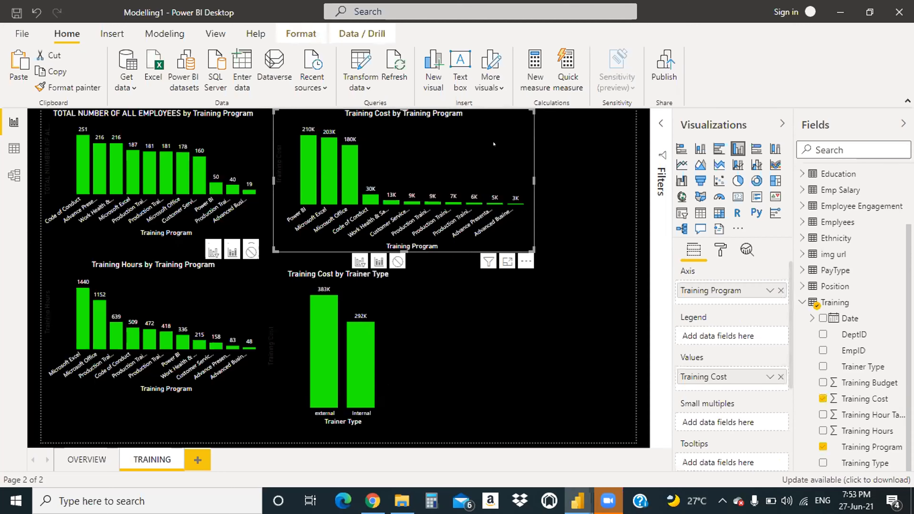
Step: Widen the training cost by training program chart against the page's right edge and stretch the employees chart across to meet it
left_click(558, 198)
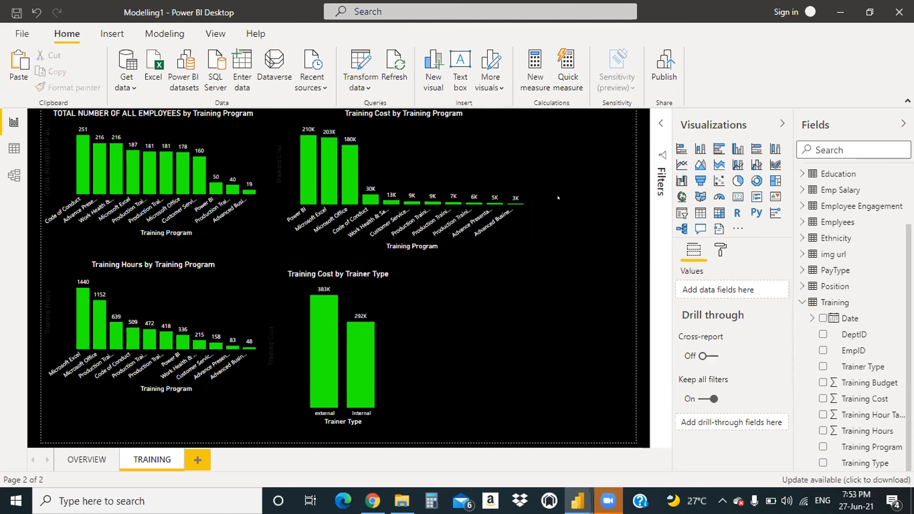
left_click(526, 176)
left_click_drag(534, 180, 564, 166)
left_click_drag(440, 142, 506, 142)
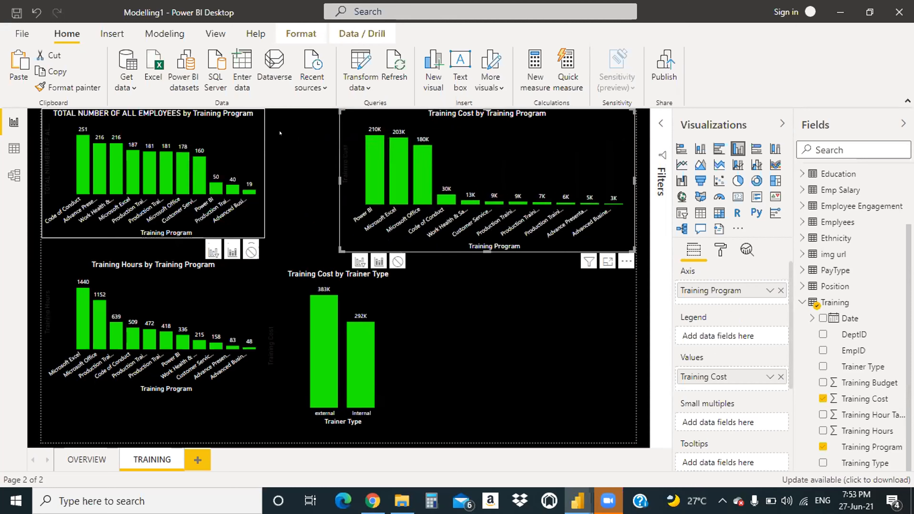
mouse_move(181, 134)
left_mouse_down()
mouse_move(238, 142)
mouse_move(182, 123)
left_mouse_up()
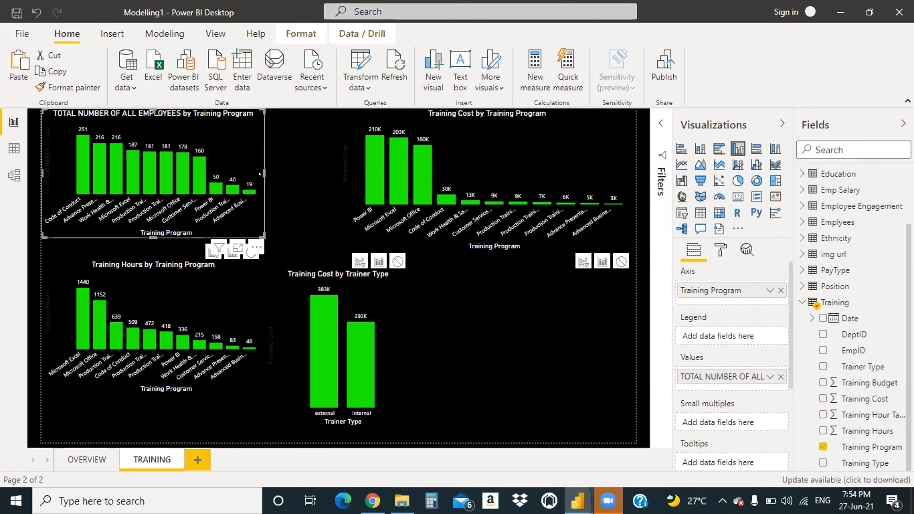
left_click_drag(261, 164, 338, 164)
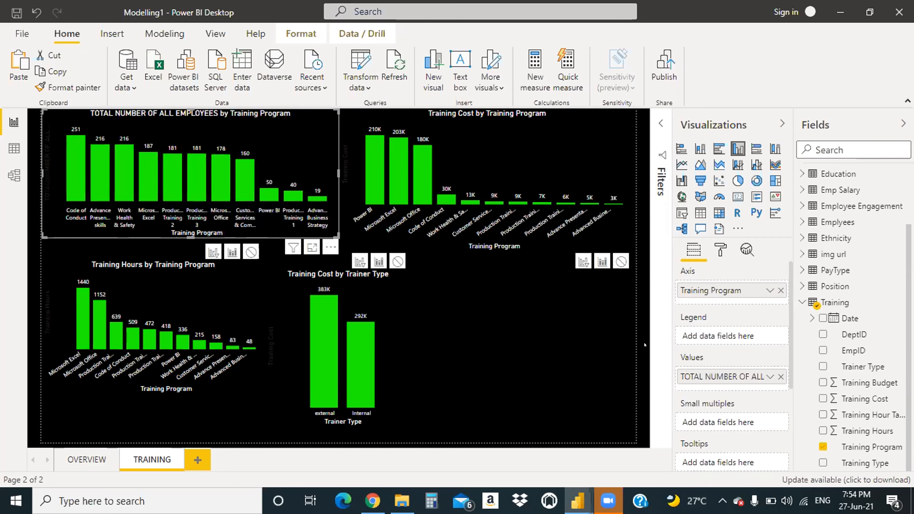
Step: Examine the Training Hour Target column's distinct values and rows in the Training table's data, and return to the report page
left_click(14, 148)
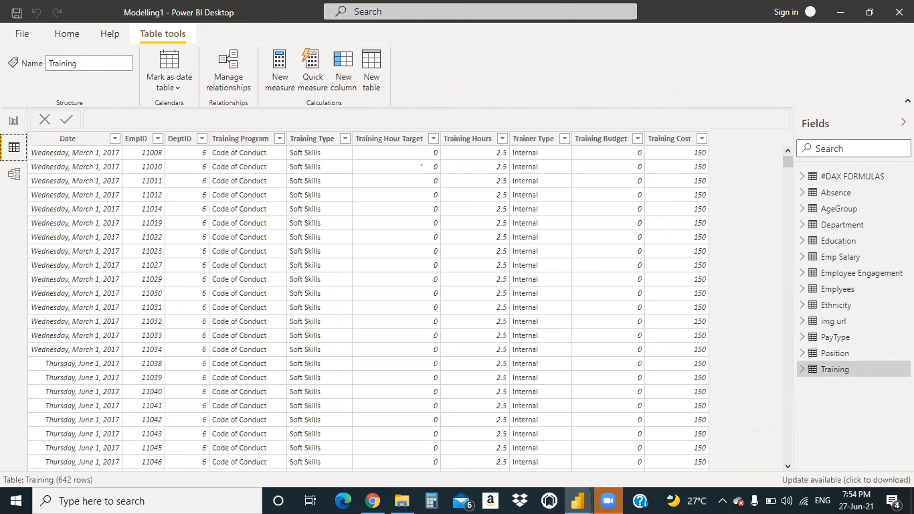
left_click(428, 141)
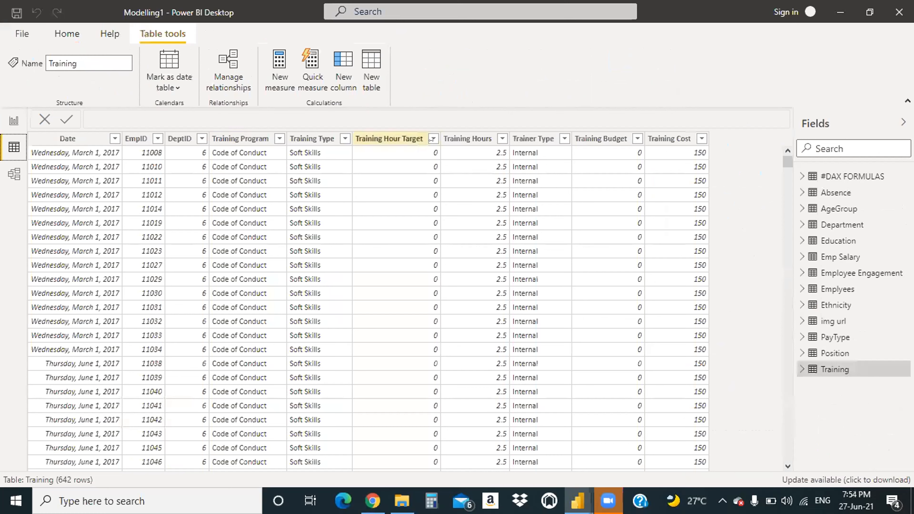
left_click(433, 139)
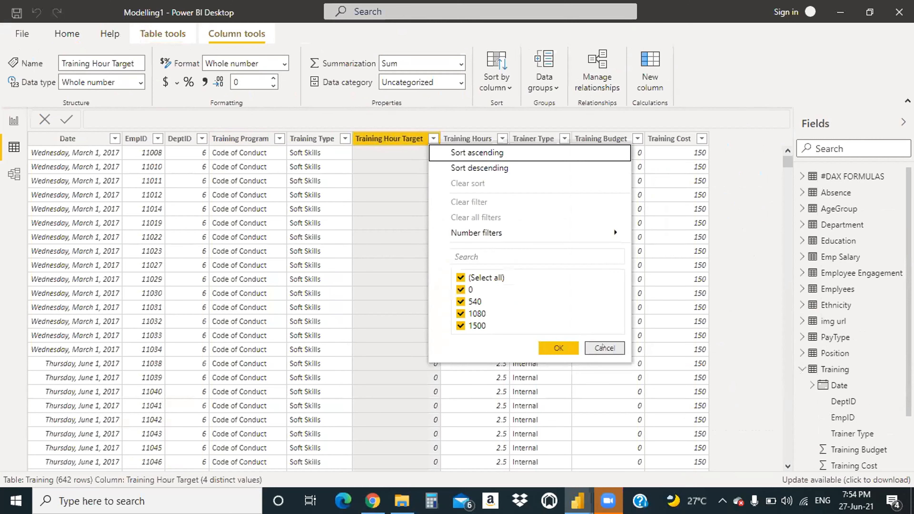
left_click(603, 348)
scroll(398, 272, "down", 15)
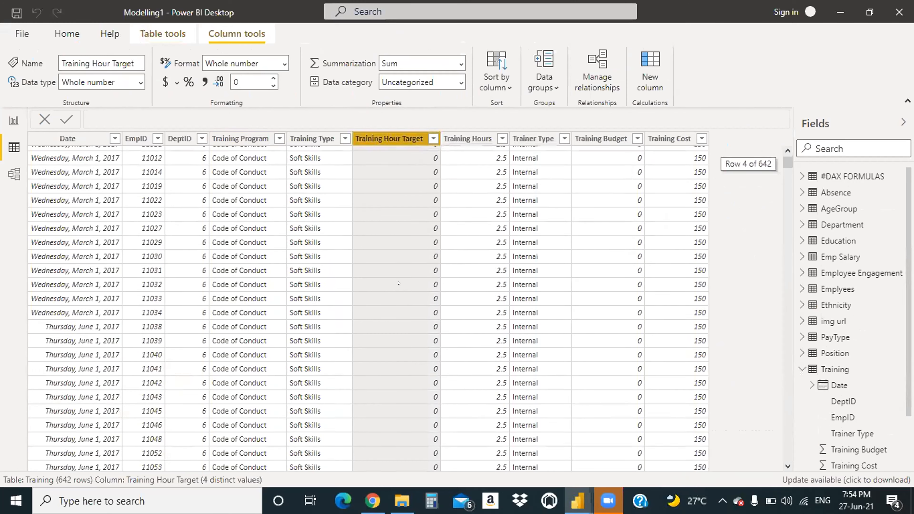
scroll(398, 272, "down", 20)
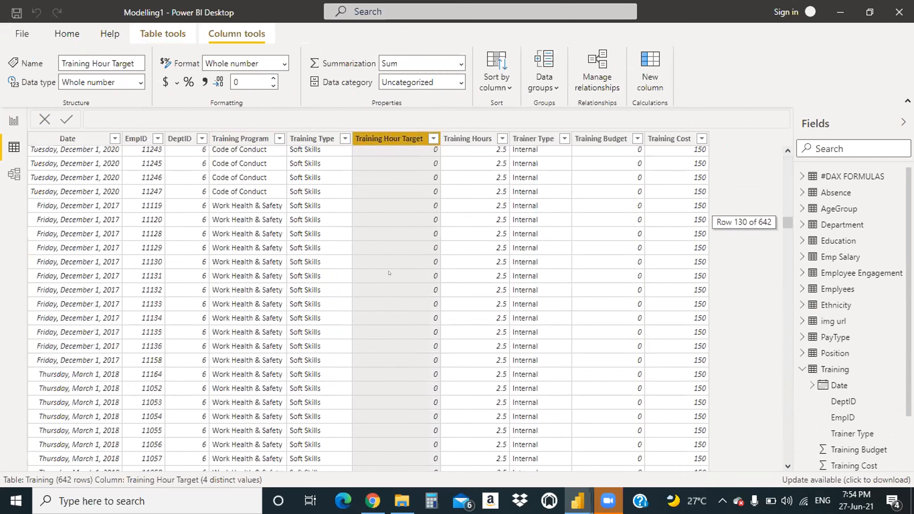
scroll(385, 272, "down", 20)
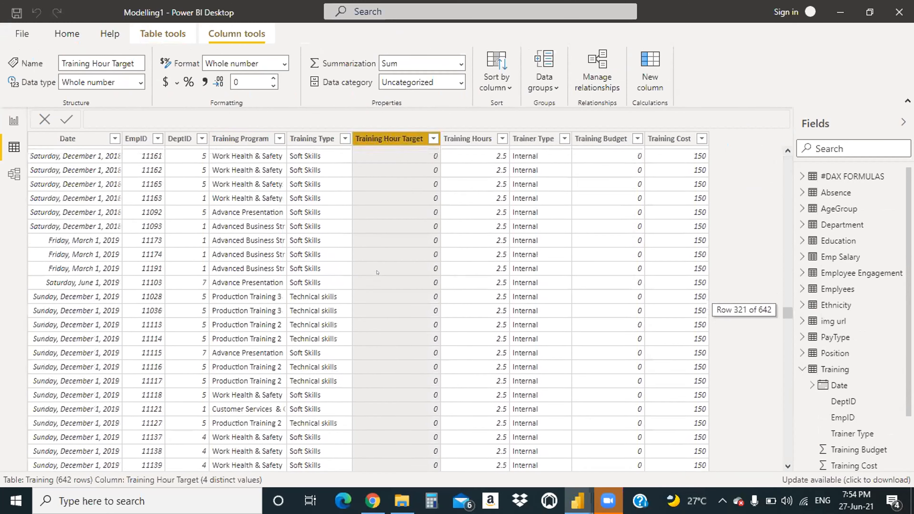
scroll(375, 260, "down", 20)
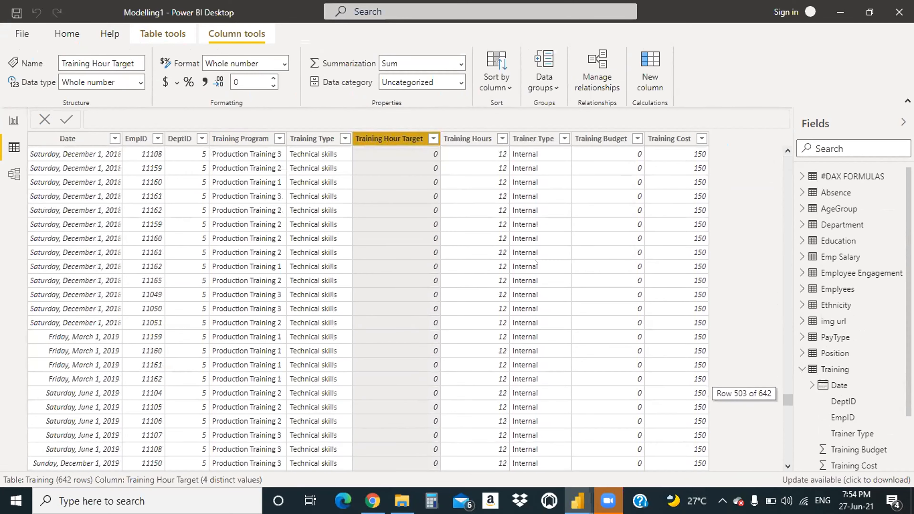
scroll(377, 239, "down", 19)
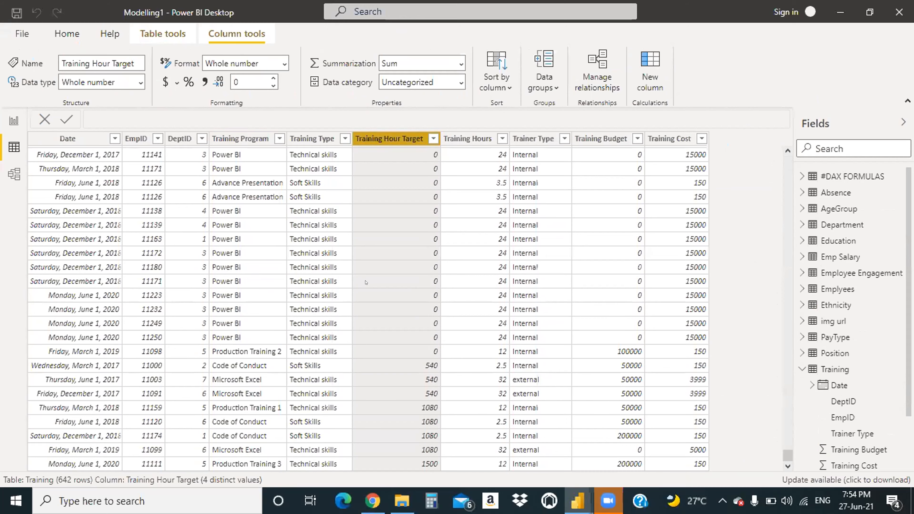
scroll(367, 294, "up", 20)
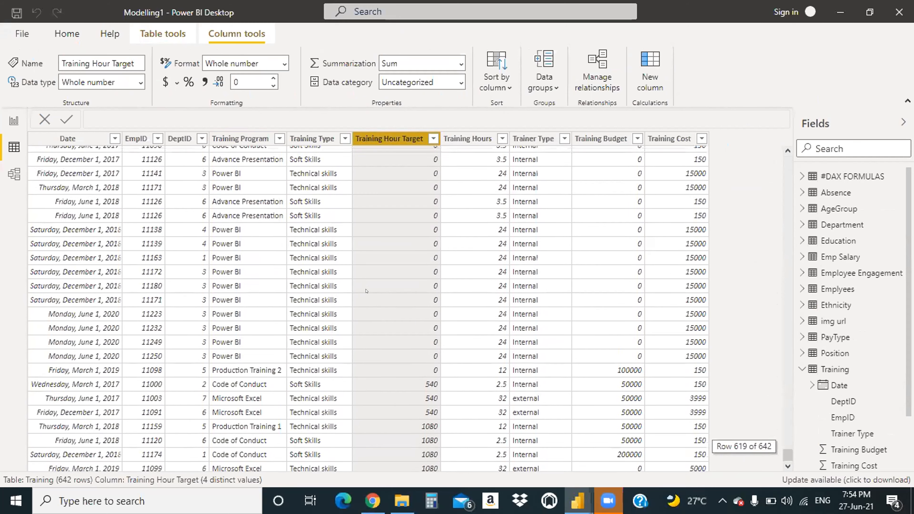
scroll(366, 250, "up", 20)
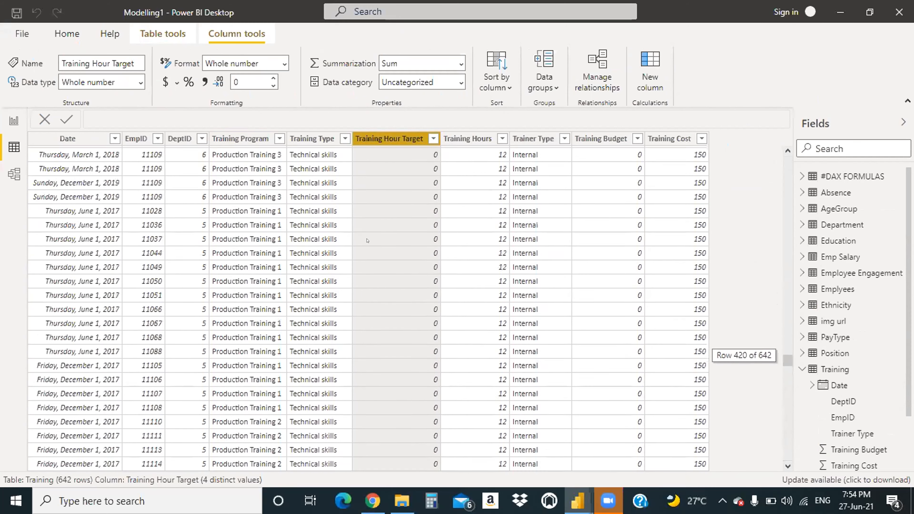
scroll(367, 240, "up", 20)
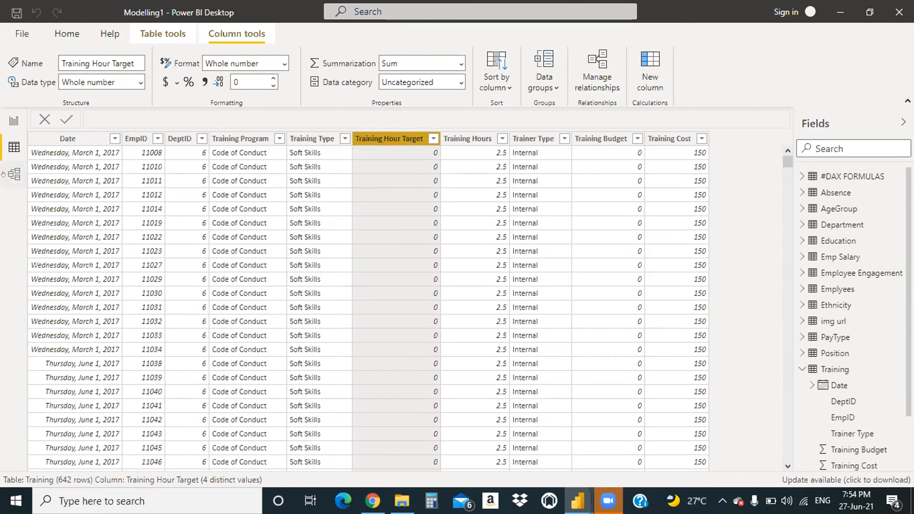
left_click(13, 121)
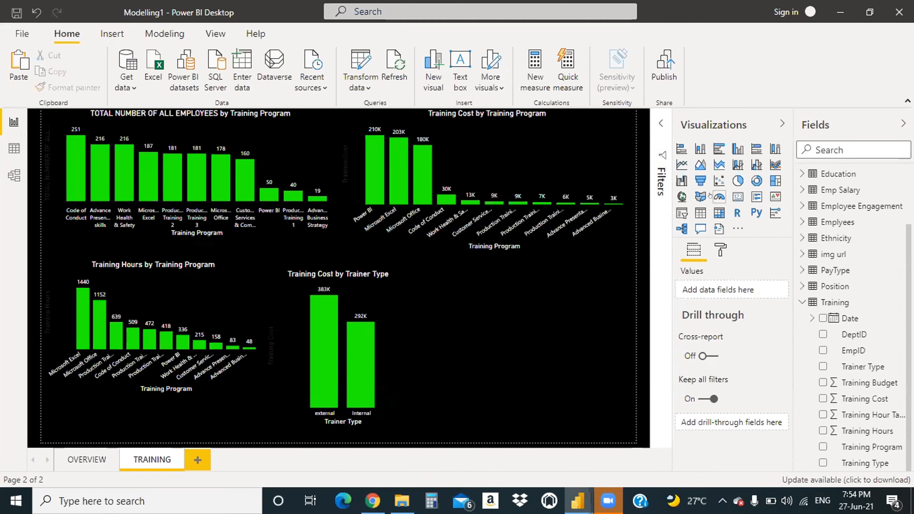
Step: Add a gauge to the TRAINING page with Training Hours as its value and Training Hour Target as its target value
left_click(718, 197)
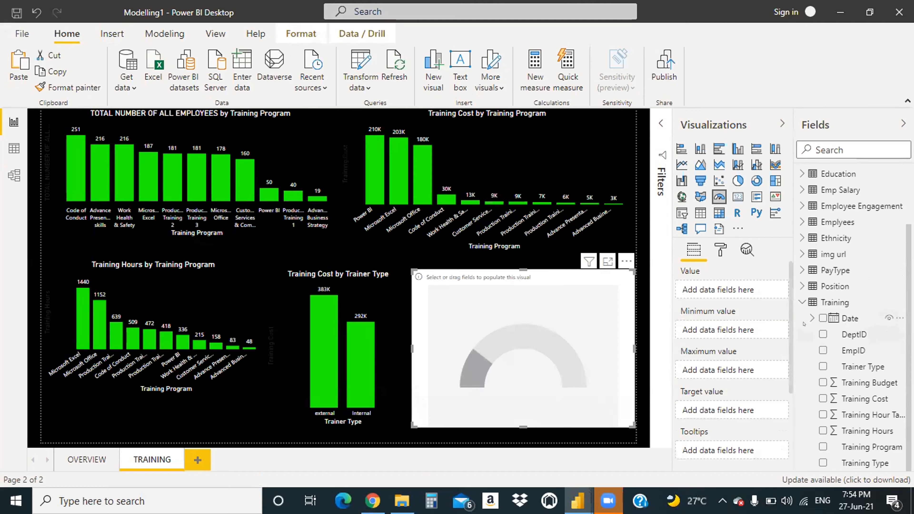
left_click(795, 304)
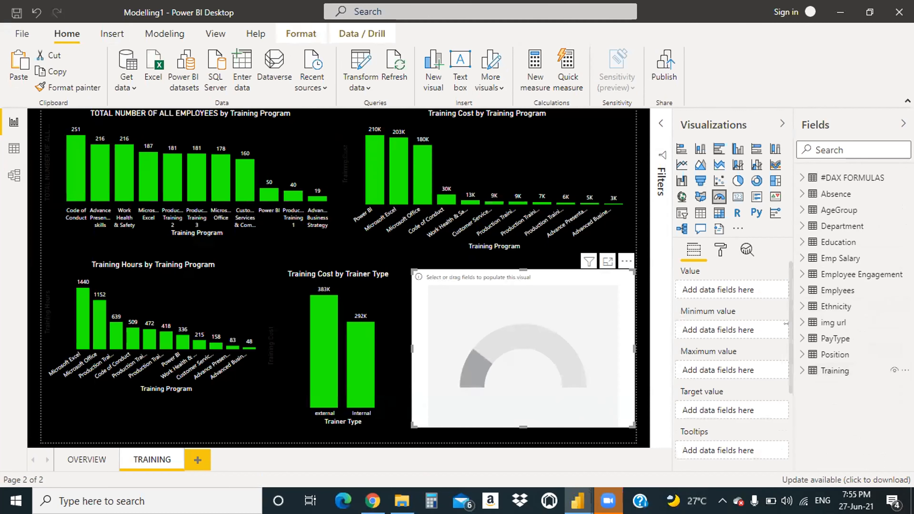
left_click(794, 370)
scroll(849, 414, "down", 3)
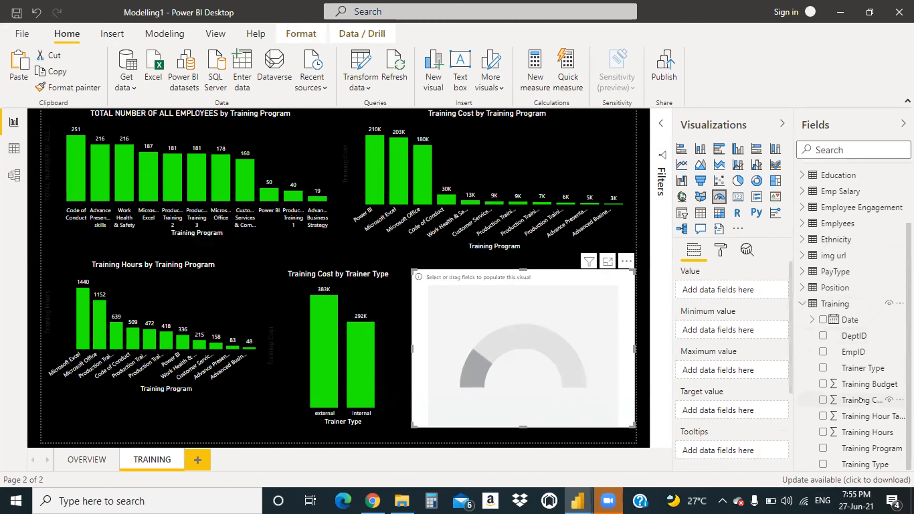
left_click_drag(859, 417, 752, 410)
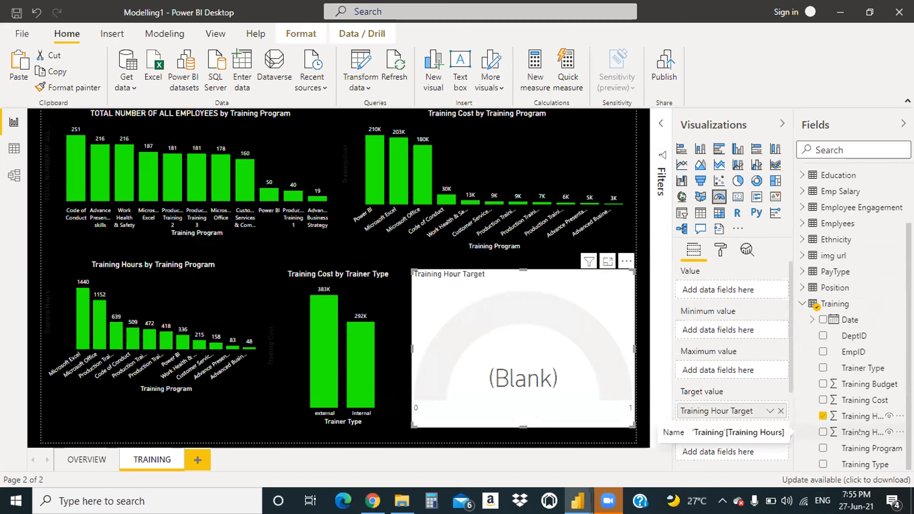
left_click_drag(859, 431, 741, 290)
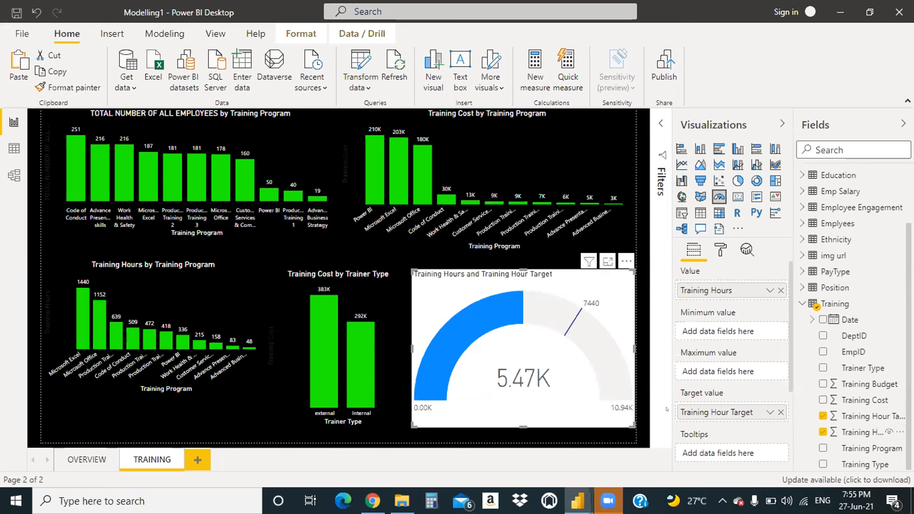
Step: Review the nonzero Training Hour Target rows at the end of the Training table against the gauge's target, and return to the report
left_click(14, 148)
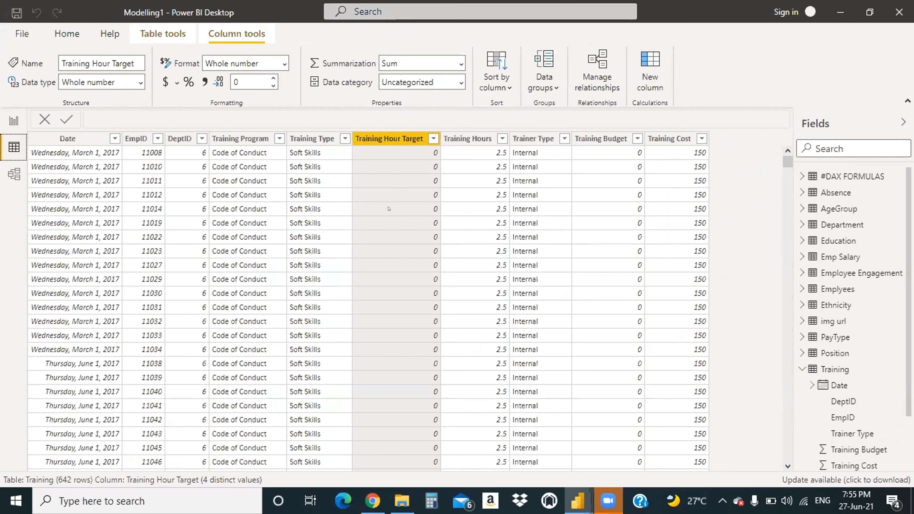
scroll(410, 292, "down", 20)
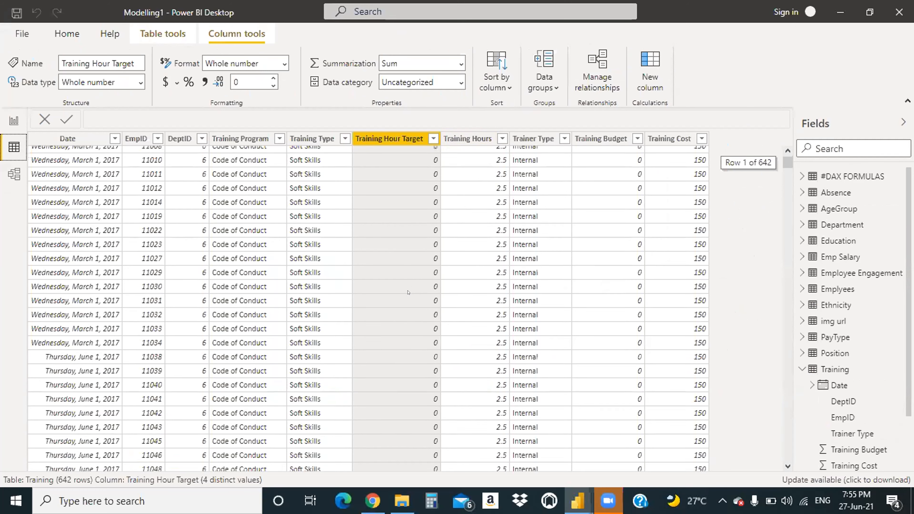
scroll(377, 284, "down", 20)
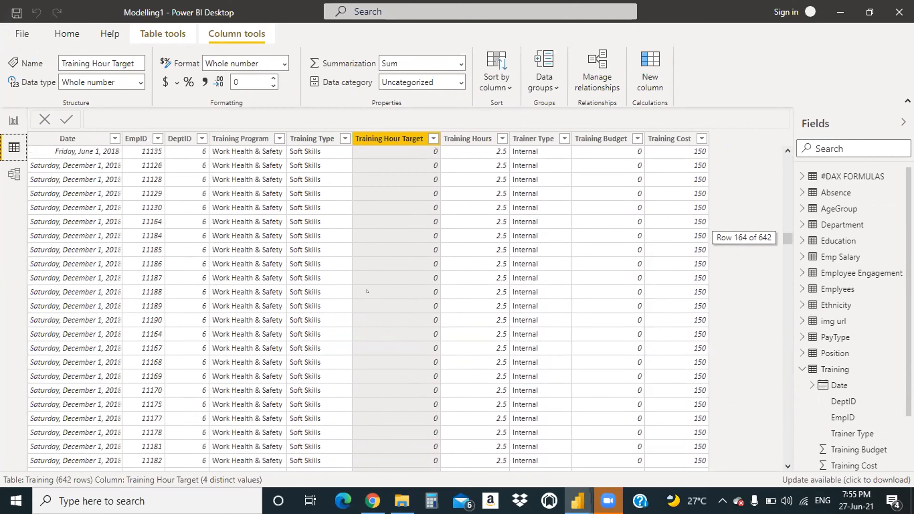
scroll(354, 313, "down", 20)
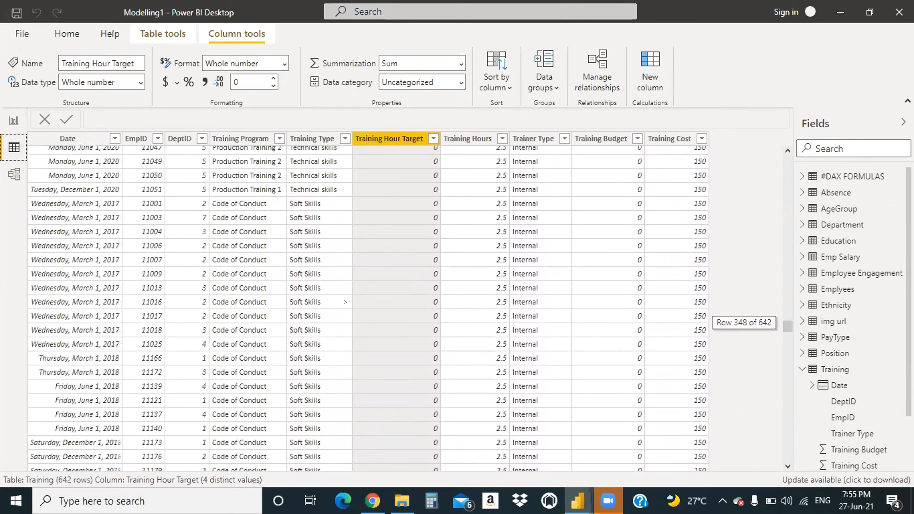
scroll(387, 324, "down", 20)
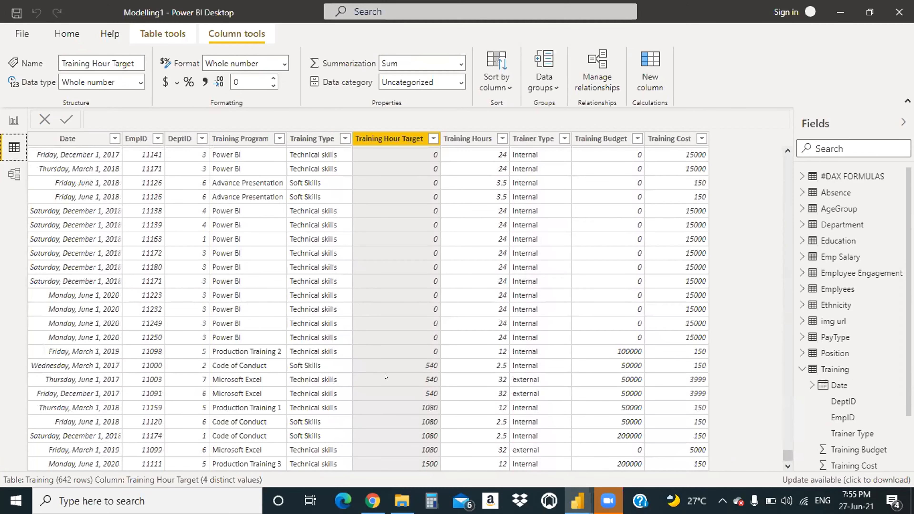
scroll(364, 305, "up", 20)
scroll(377, 335, "up", 20)
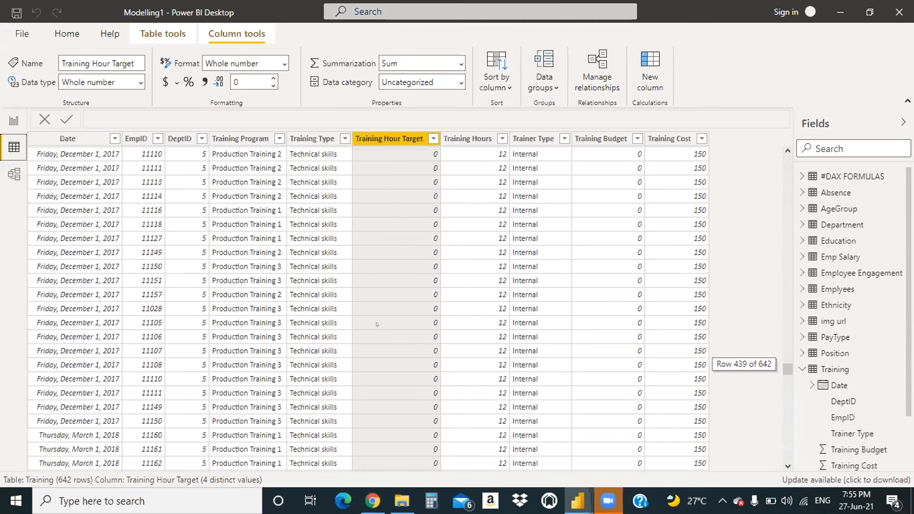
scroll(354, 315, "up", 20)
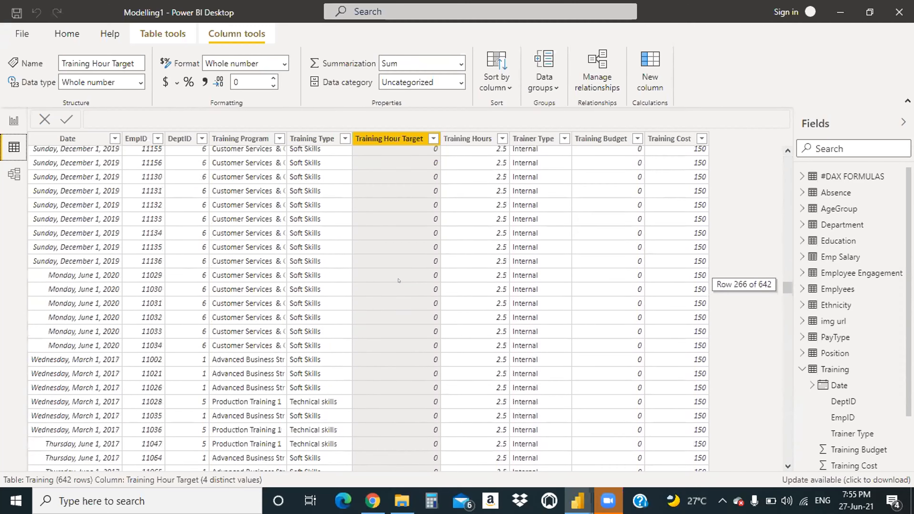
scroll(376, 277, "up", 12)
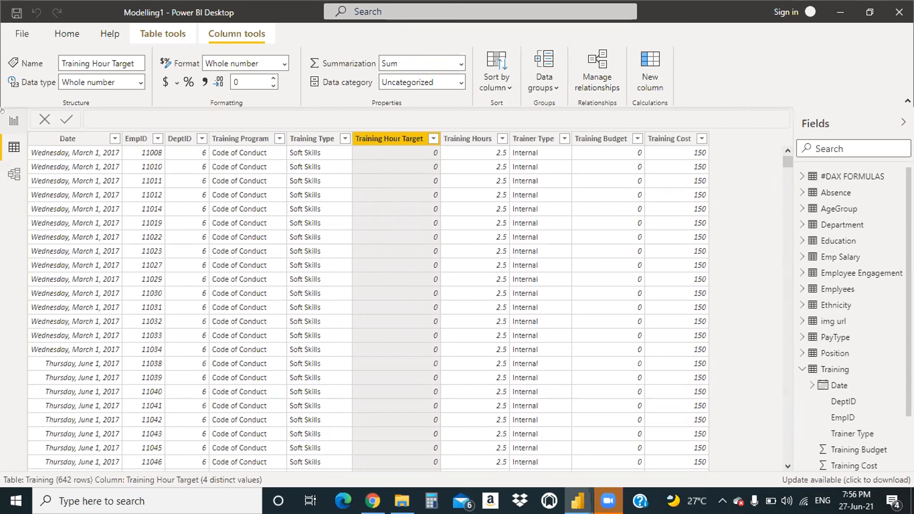
left_click(14, 121)
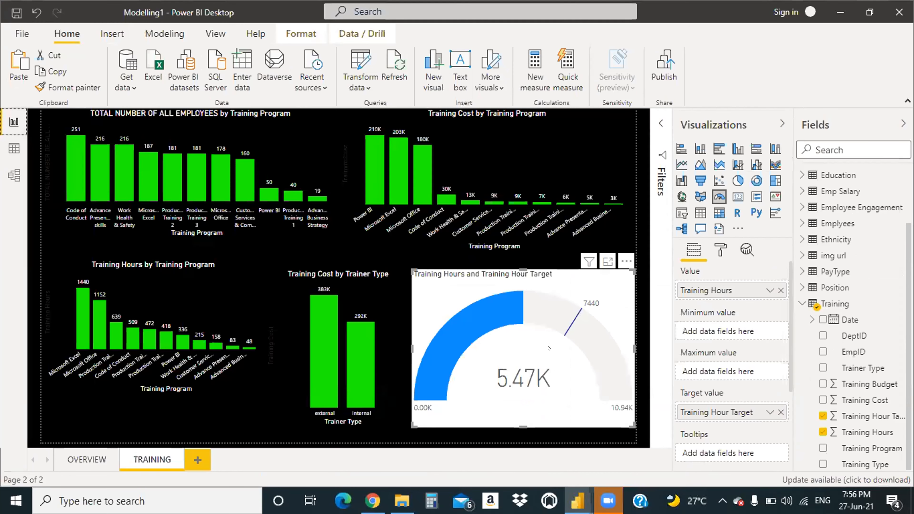
Step: Enlarge the training hours gauge in focus mode and examine its target marker
left_click(602, 259)
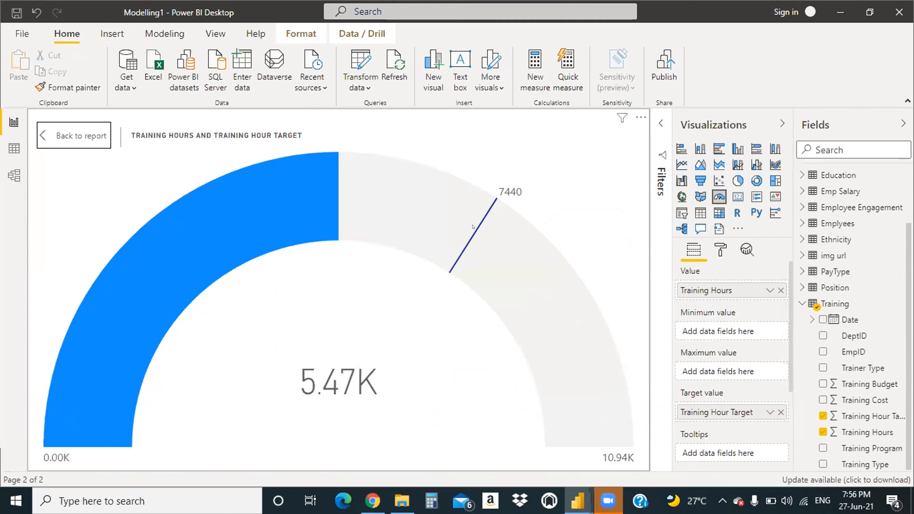
mouse_move(473, 227)
mouse_move(484, 207)
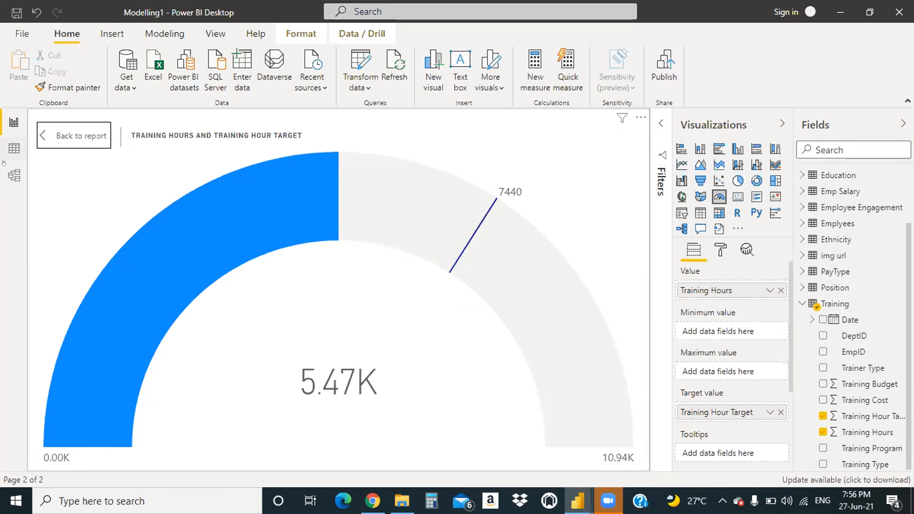
Step: Check the list of filter values for Training Hour Target in the Training table and close it without filtering
left_click(3, 143)
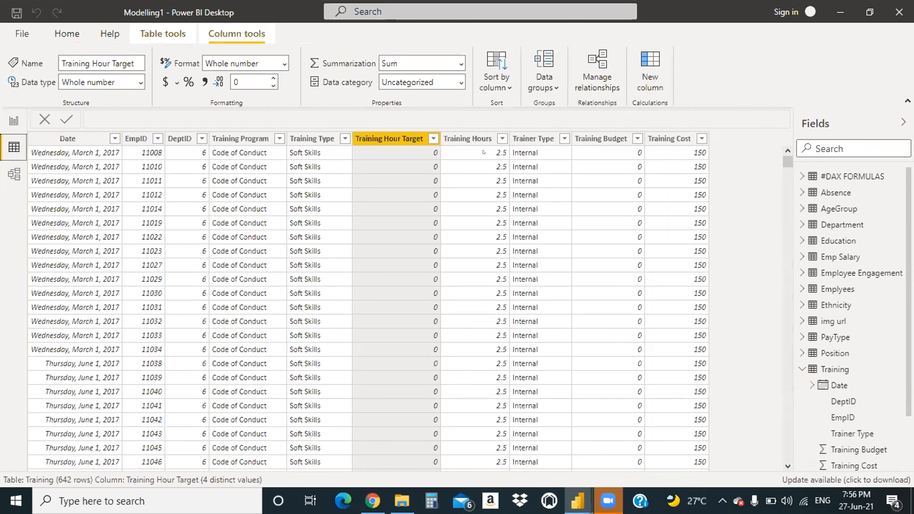
left_click(434, 138)
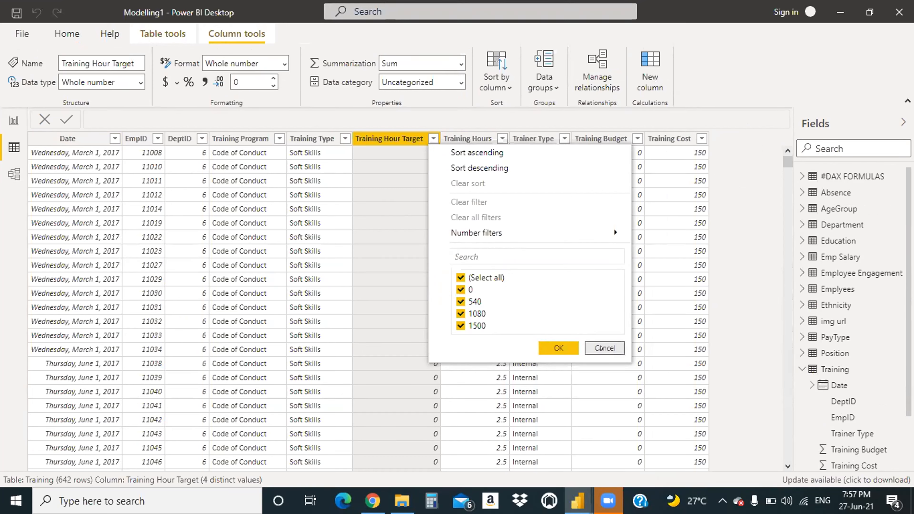
left_click(604, 348)
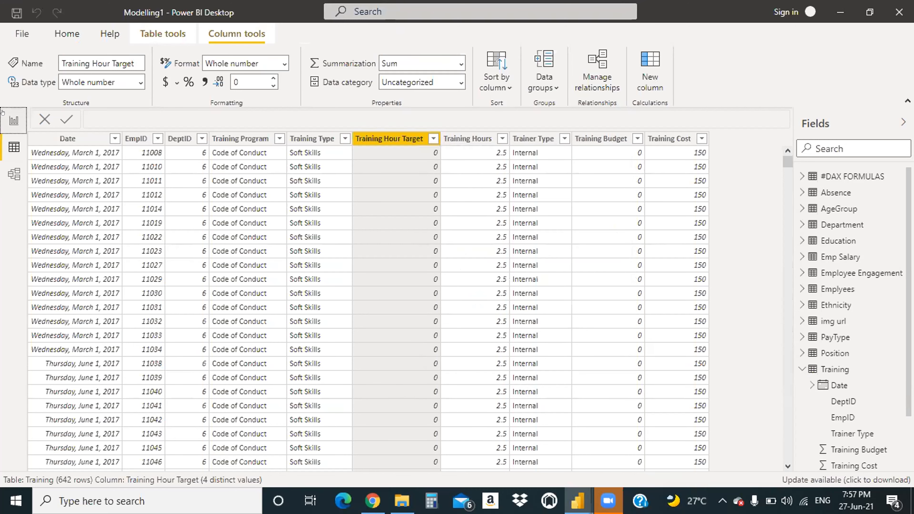
Step: Examine the gauge's target marker, check the list of filter values for Training Hours in the Training table without filtering, and return to the report
left_click(11, 121)
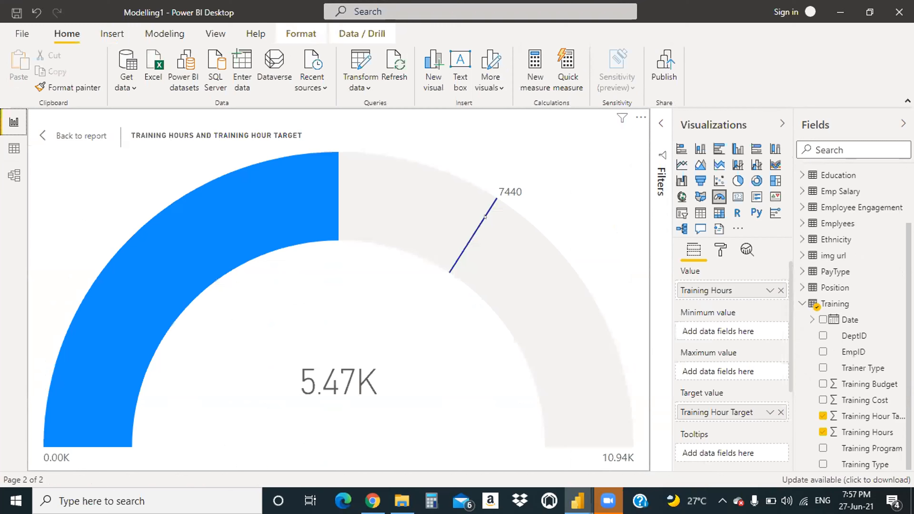
mouse_move(460, 249)
left_click(14, 149)
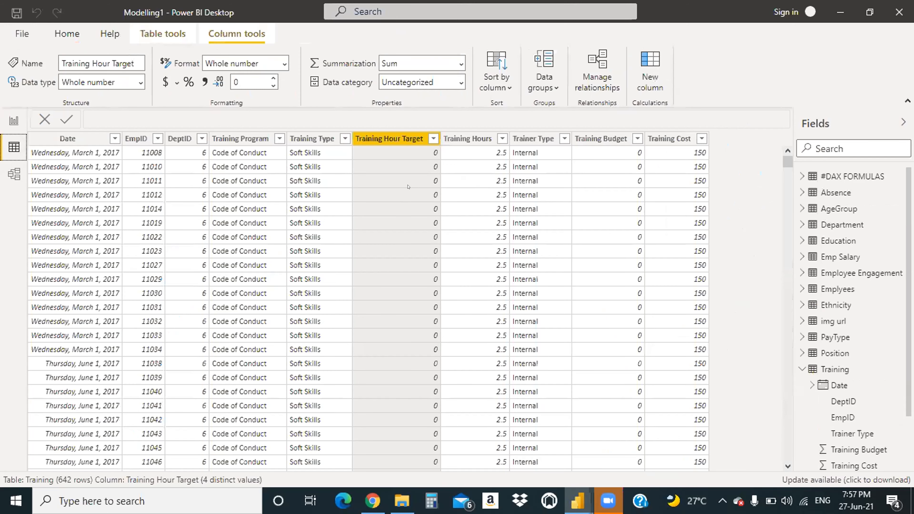
left_click(474, 136)
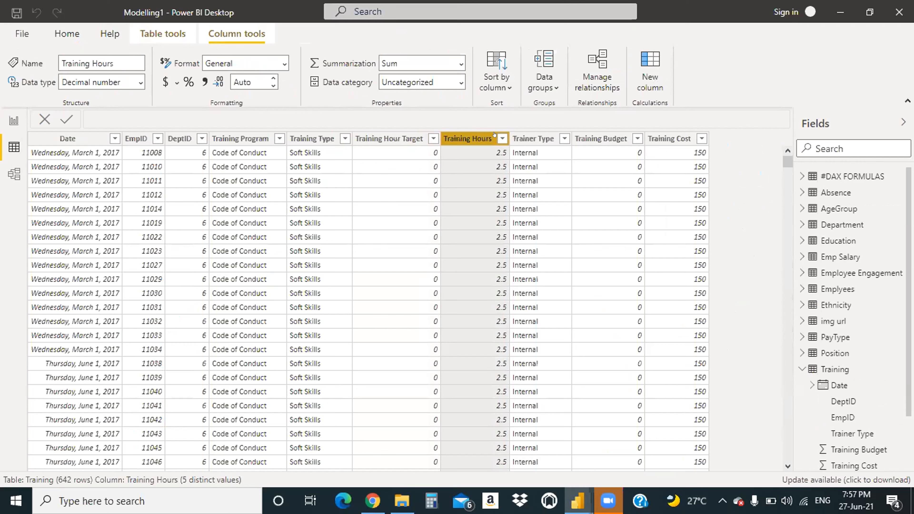
left_click(502, 138)
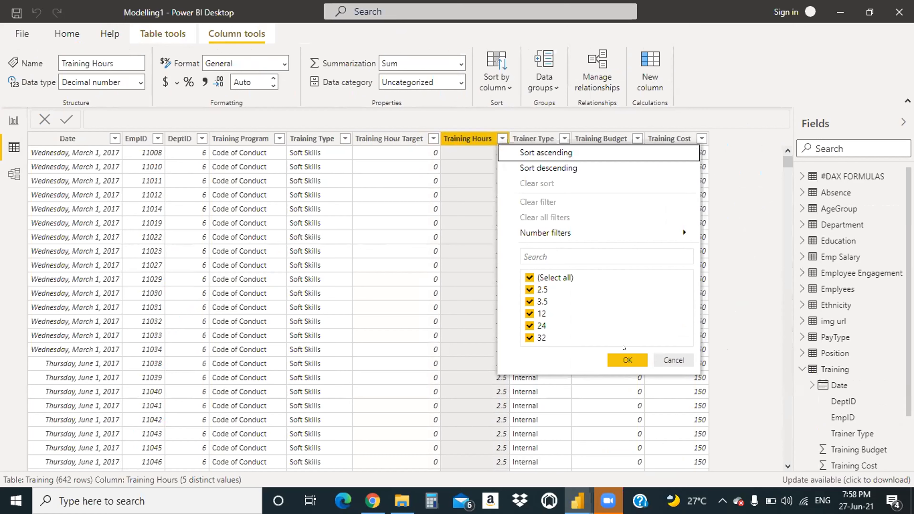
left_click(669, 360)
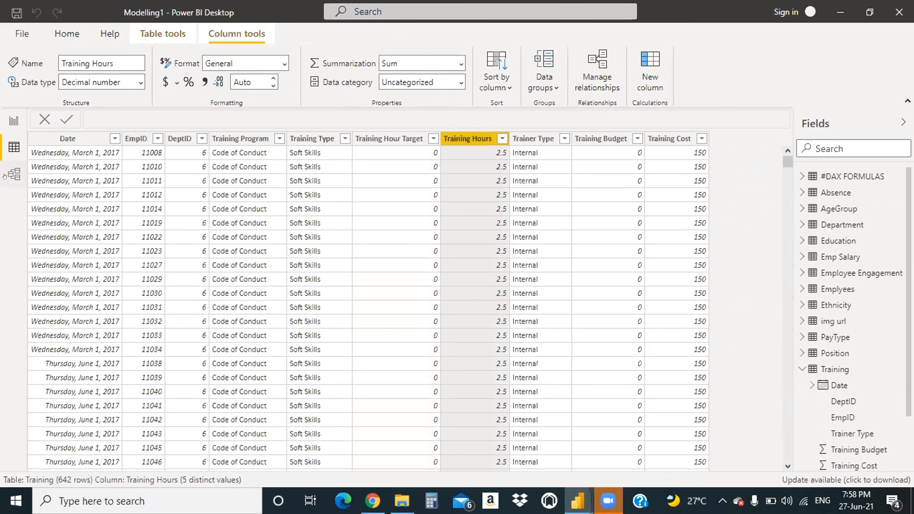
left_click(14, 120)
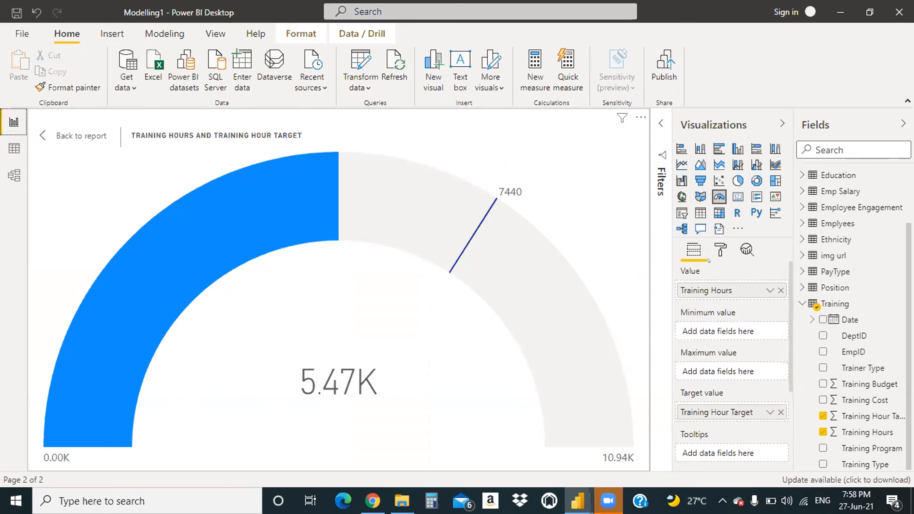
Step: Try None and Auto as display units for the gauge's target label, and set them to Thousands
left_click(721, 249)
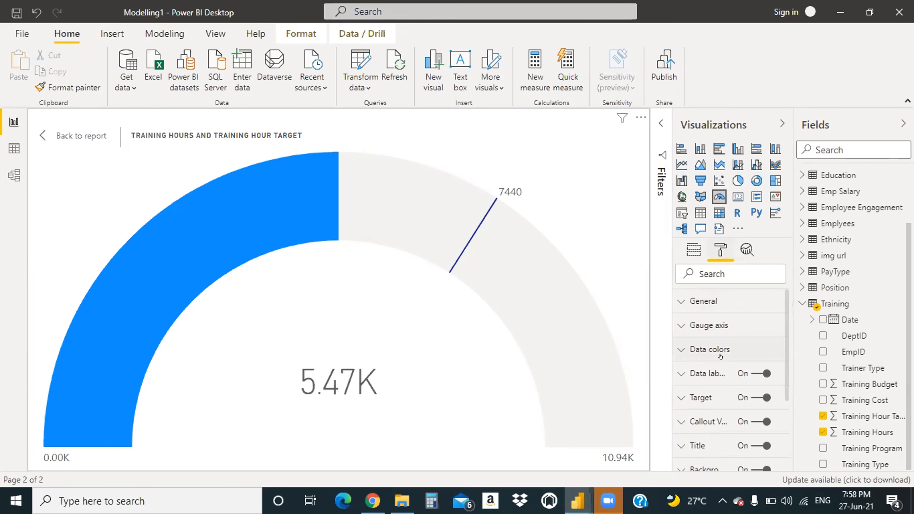
scroll(720, 356, "down", 2)
left_click(678, 306)
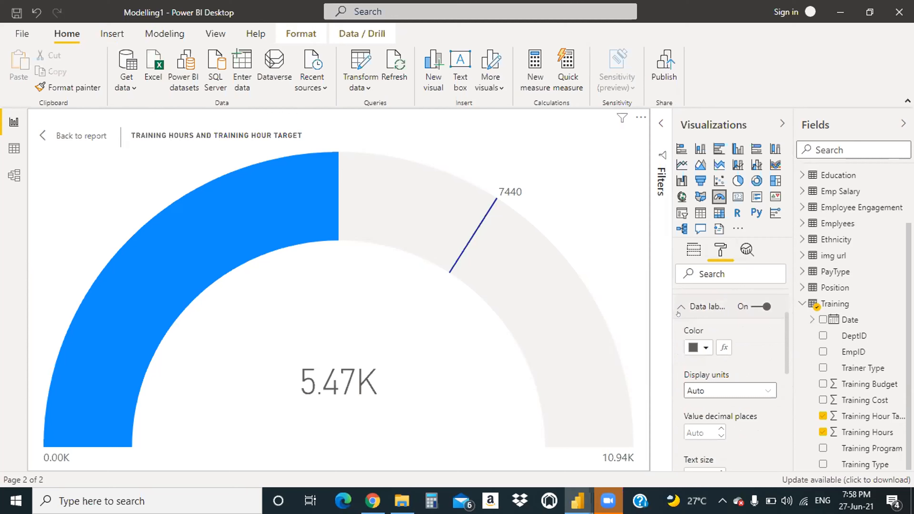
left_click(680, 306)
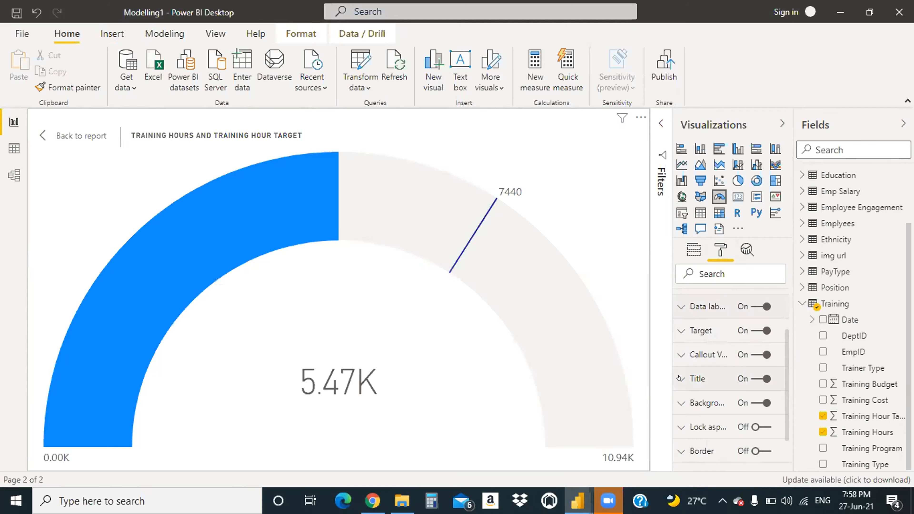
left_click(679, 329)
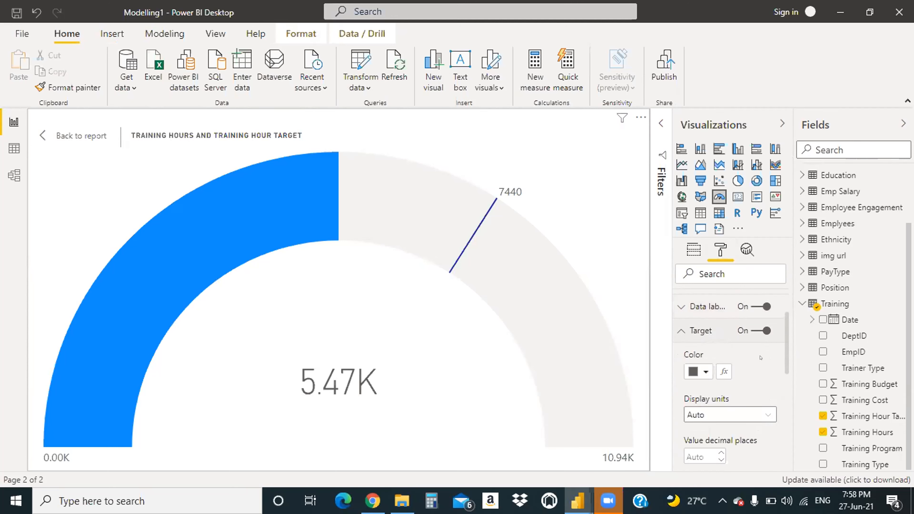
scroll(760, 357, "down", 2)
left_click(752, 347)
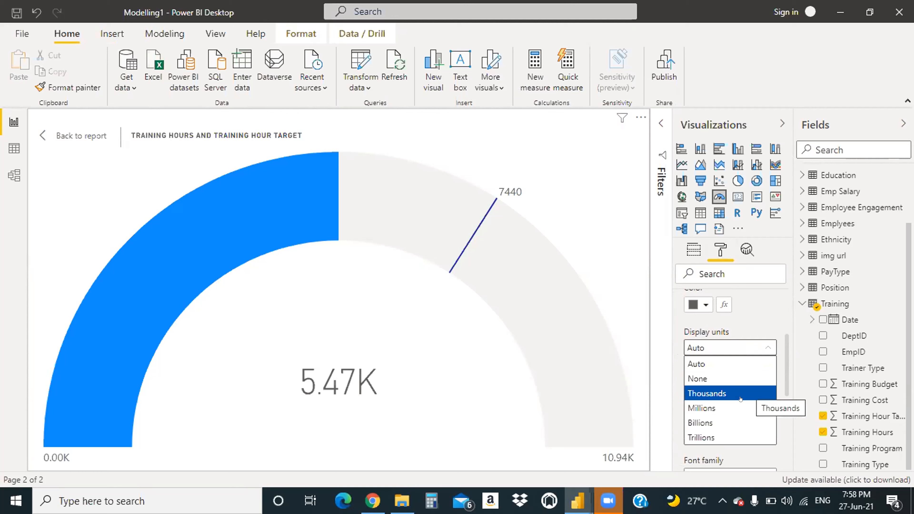
left_click(729, 378)
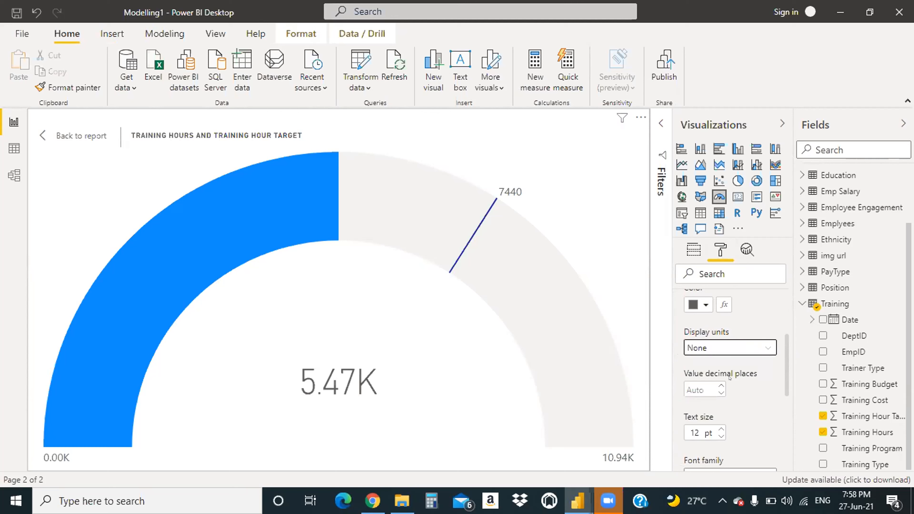
left_click(720, 345)
left_click(718, 358)
left_click(719, 346)
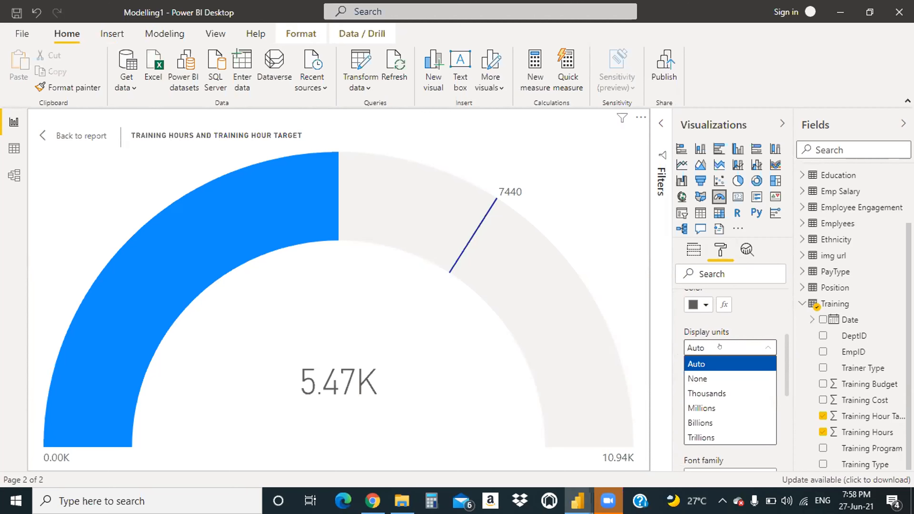
left_click(727, 392)
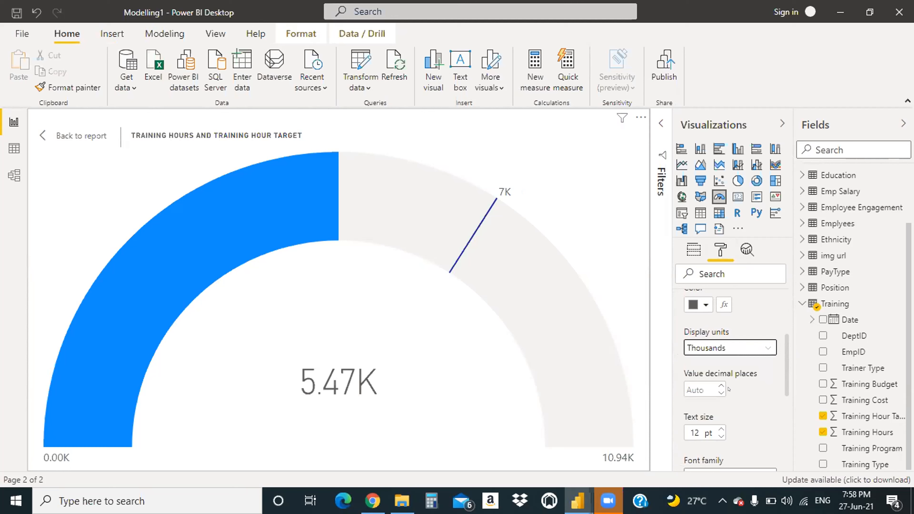
scroll(729, 388, "down", 2)
scroll(728, 384, "up", 4)
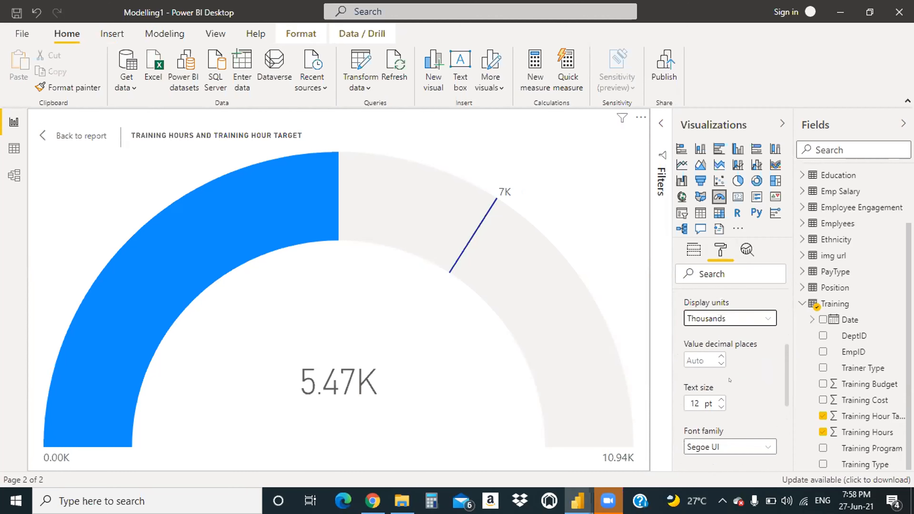
scroll(728, 379, "down", 2)
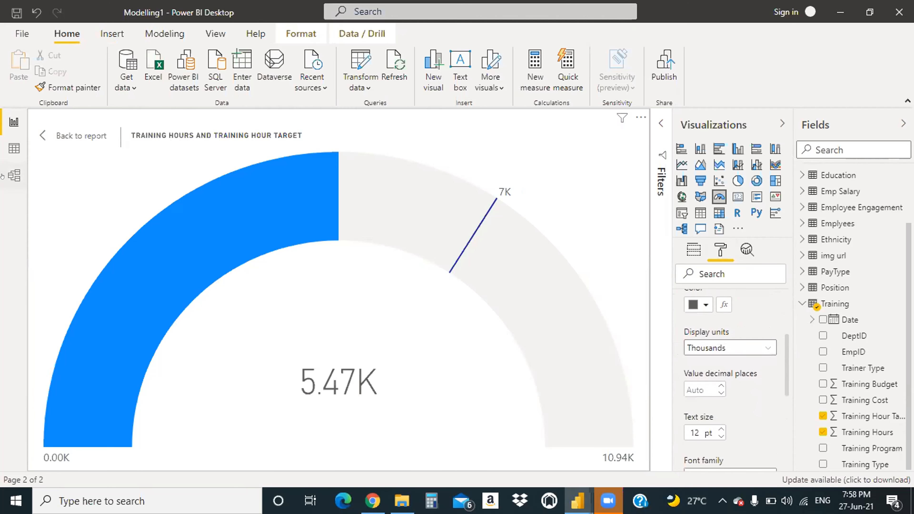
Step: Recheck the filter values and the column of Training Hours in the Training table, and go back to the gauge
left_click(14, 148)
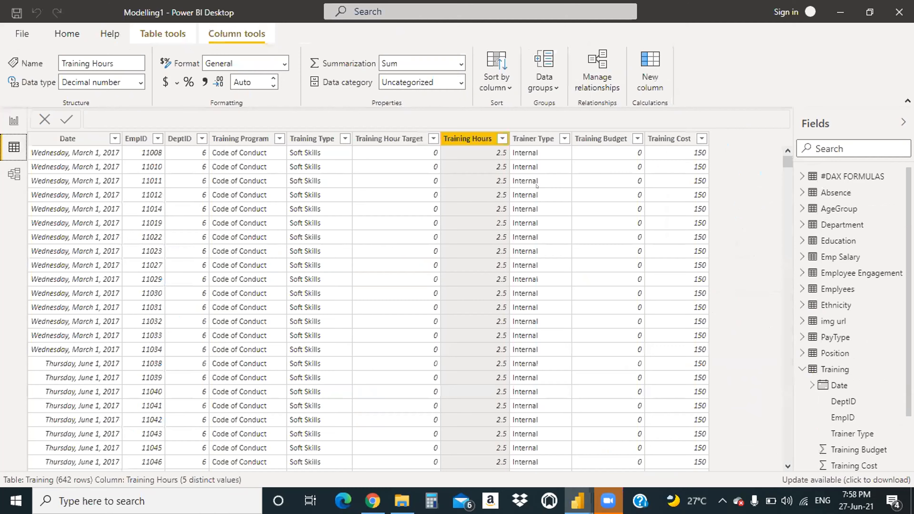
left_click(502, 138)
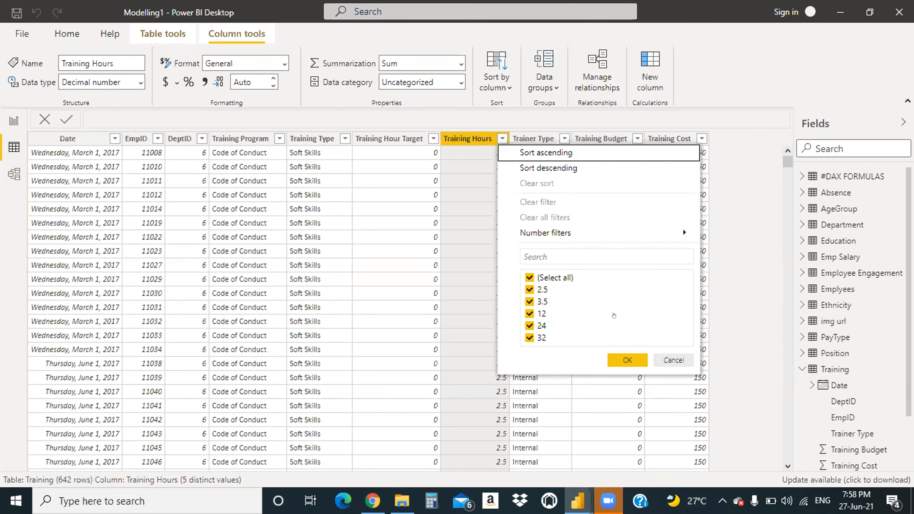
left_click(474, 250)
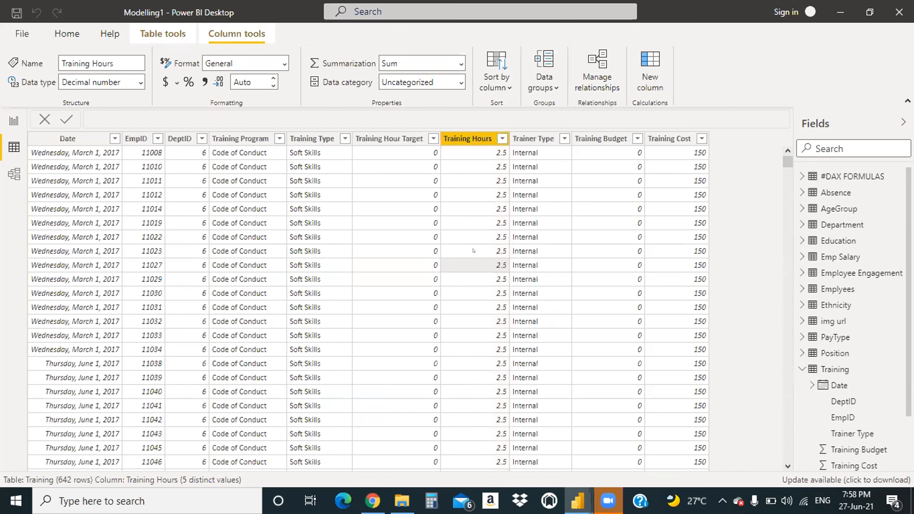
left_click(454, 134)
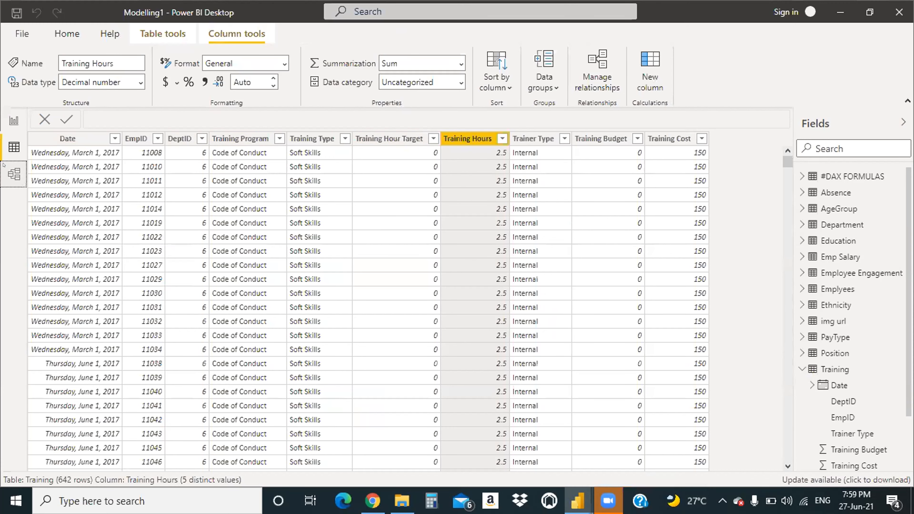
left_click(14, 175)
left_click(14, 121)
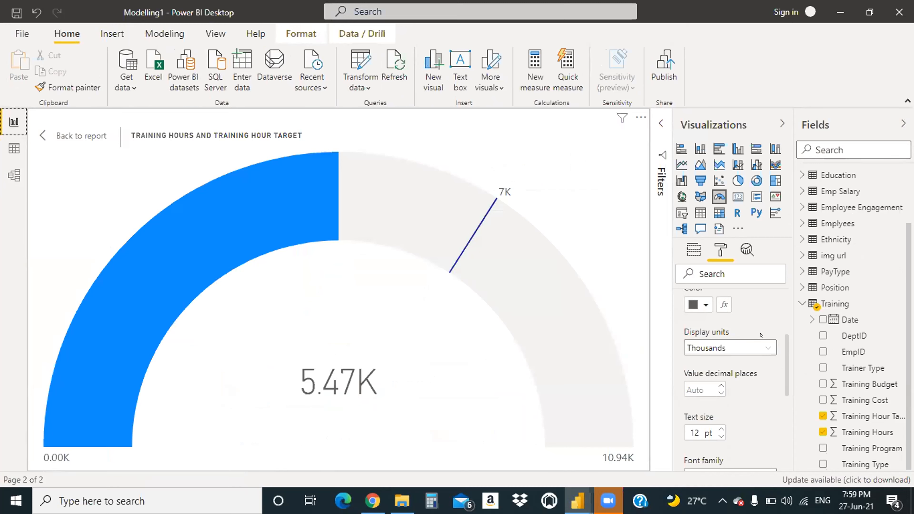
Step: Look through the gauge's formatting options, including the target and gauge axis settings, without changing them
scroll(759, 342, "up", 4)
scroll(753, 335, "down", 3)
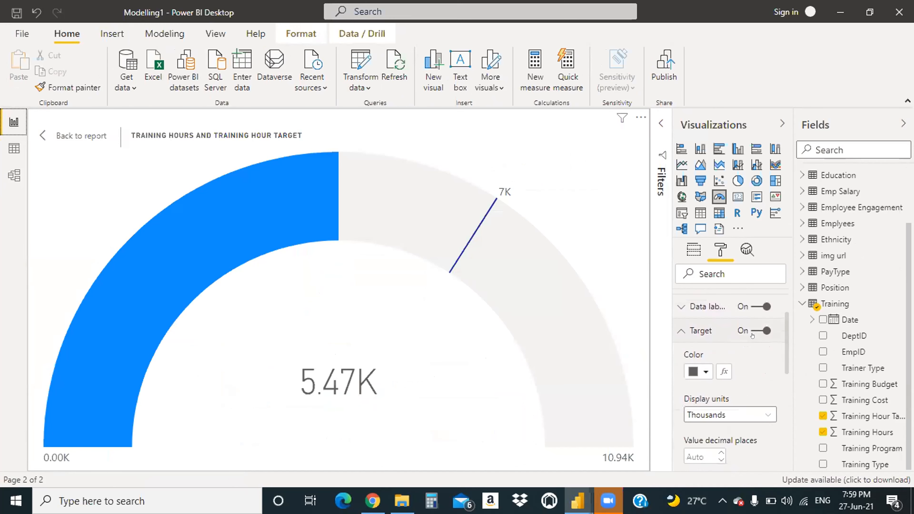
left_click(669, 334)
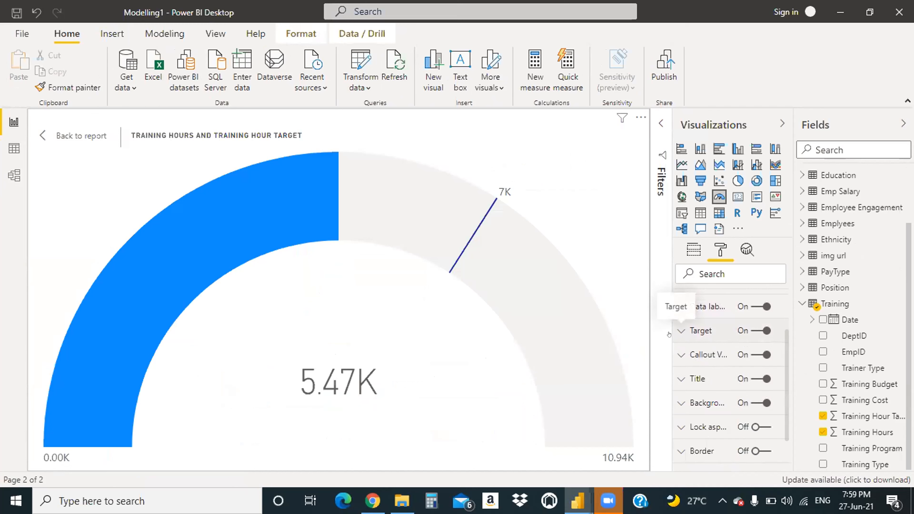
scroll(698, 334, "down", 3)
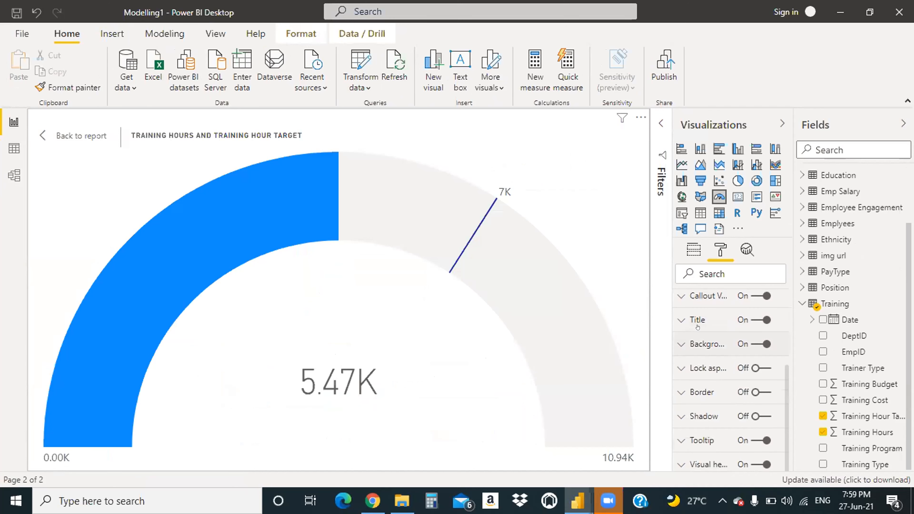
scroll(698, 334, "up", 5)
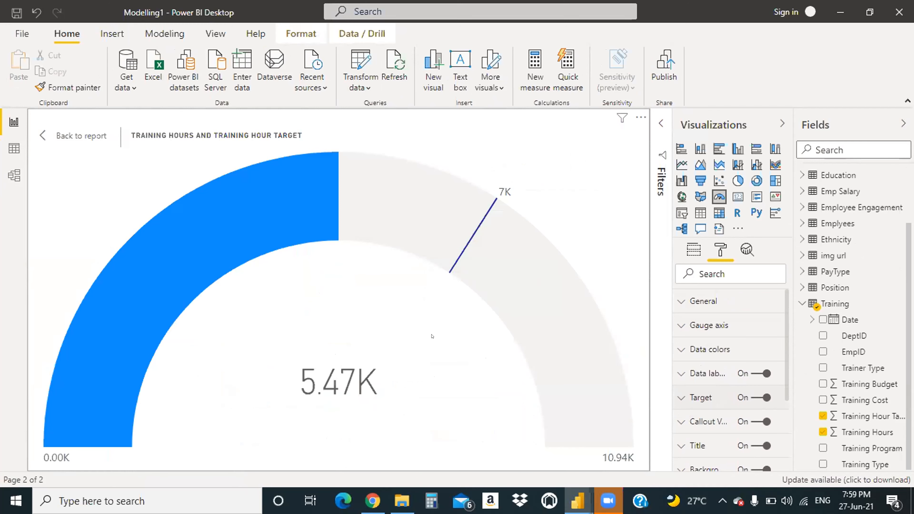
scroll(810, 410, "up", 2)
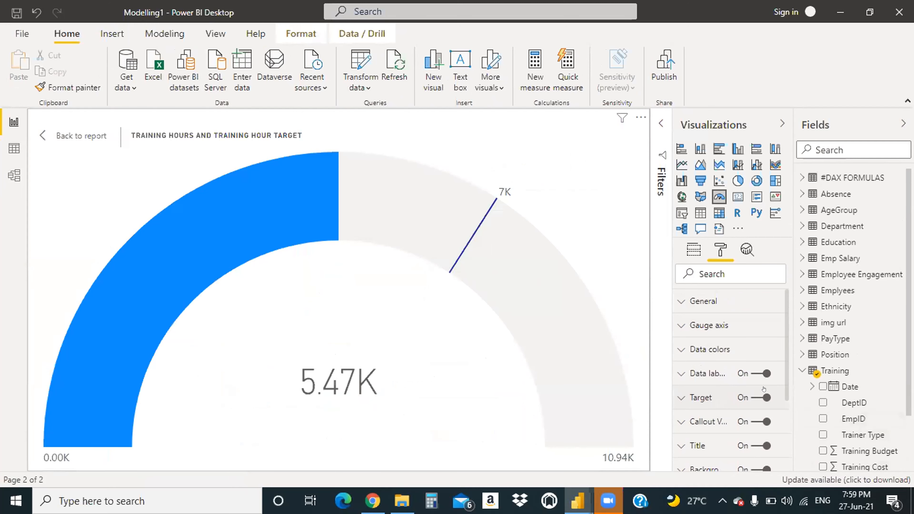
scroll(763, 382, "down", 3)
scroll(762, 371, "up", 3)
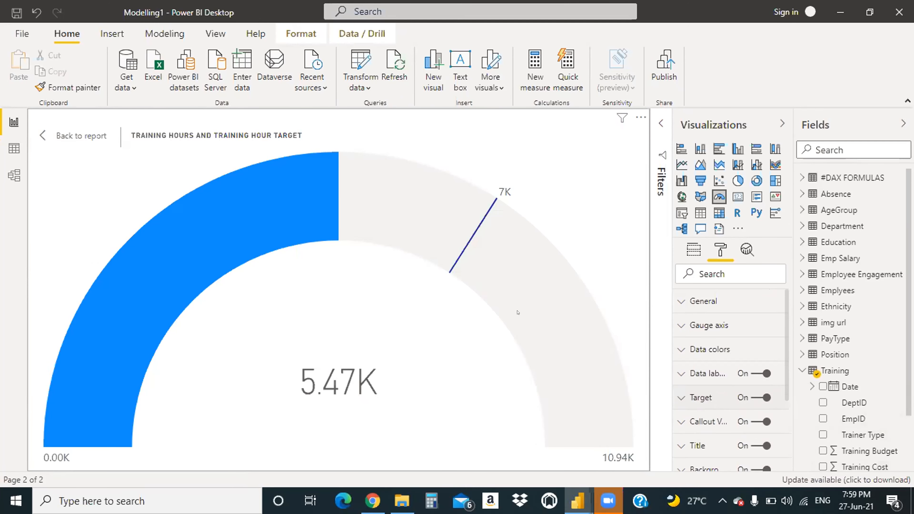
left_click(679, 333)
scroll(751, 378, "down", 4)
scroll(750, 378, "up", 4)
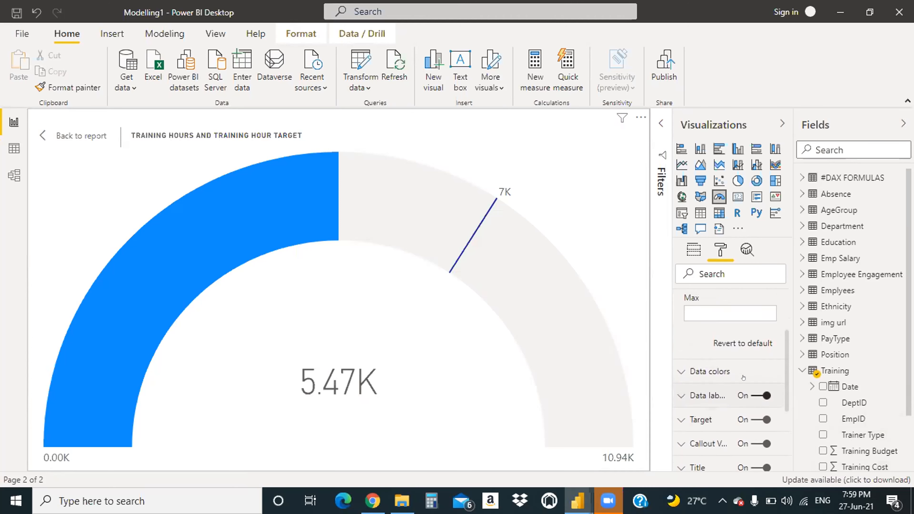
left_click(678, 326)
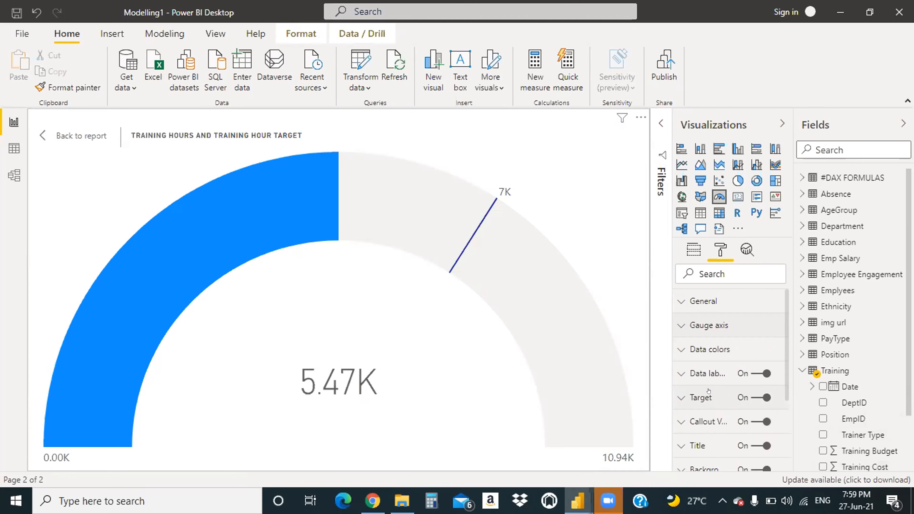
Step: Change the color of the gauge's data labels to green
left_click(677, 377)
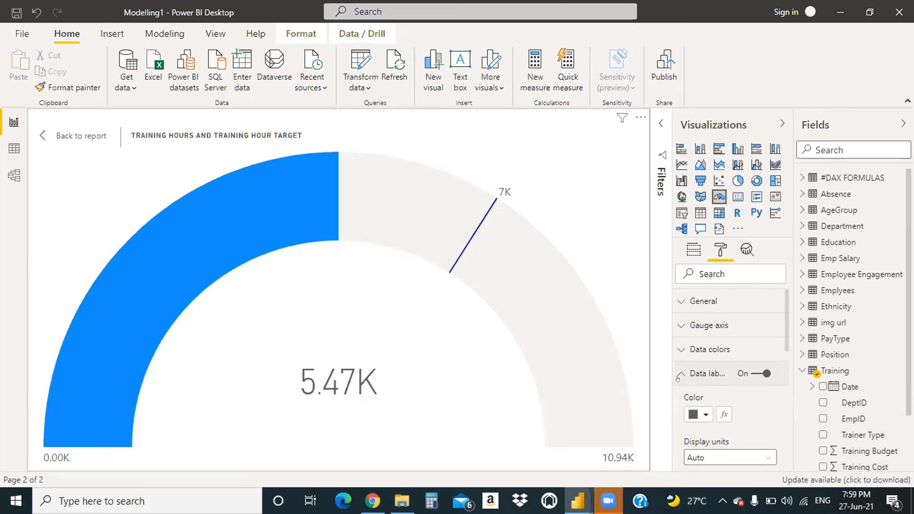
left_click(700, 414)
left_click(722, 354)
left_click(699, 414)
left_click(707, 353)
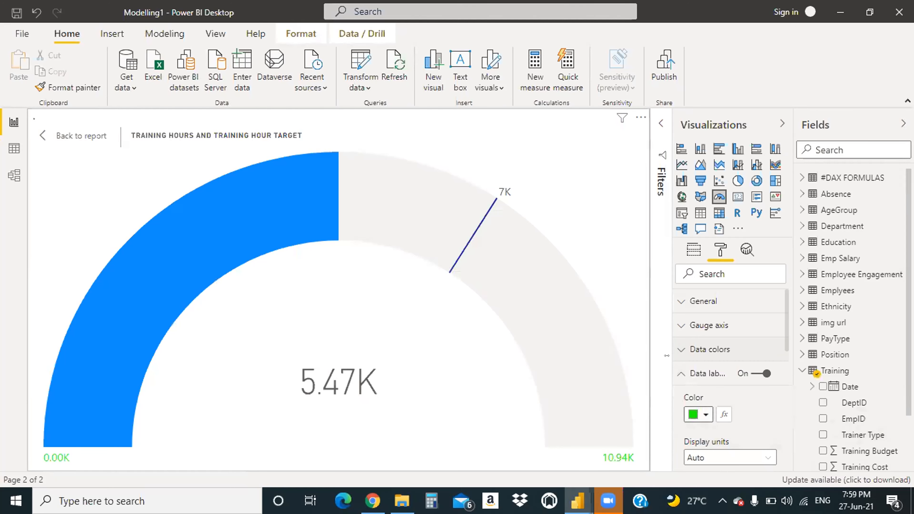
left_click(677, 371)
Step: Set the gauge's background color to black
scroll(708, 347, "down", 1)
scroll(708, 347, "down", 3)
left_click(681, 344)
left_click(700, 384)
left_click(719, 346)
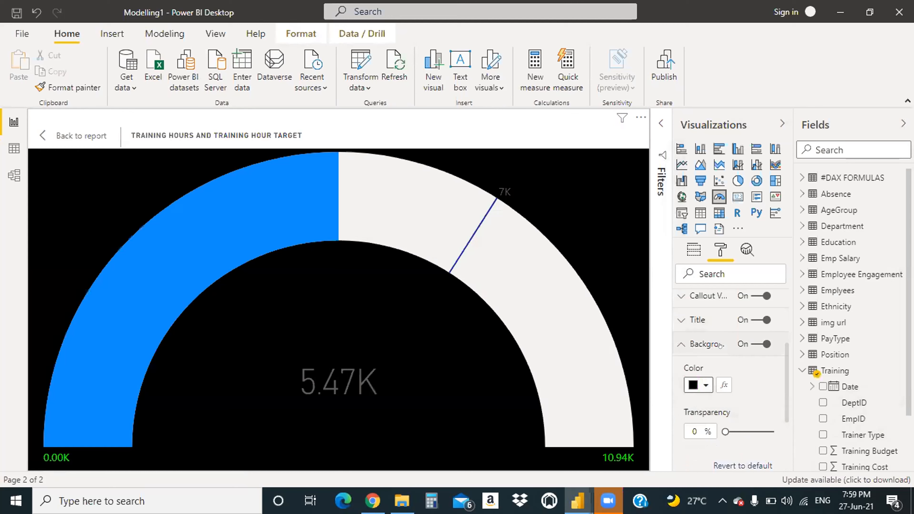
left_click(678, 345)
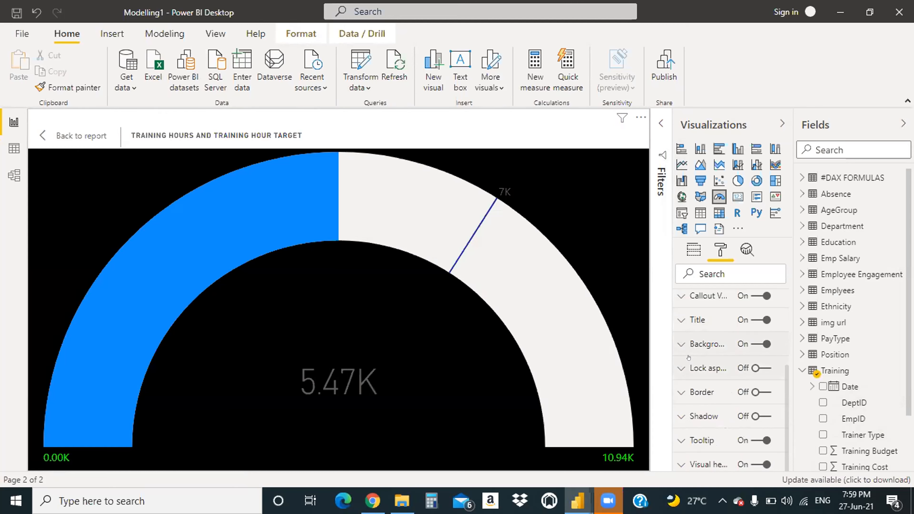
Step: Set the gauge's fill color to green and return from focus mode to the full TRAINING page
scroll(689, 368, "up", 3)
left_click(681, 350)
left_click(698, 391)
left_click(721, 326)
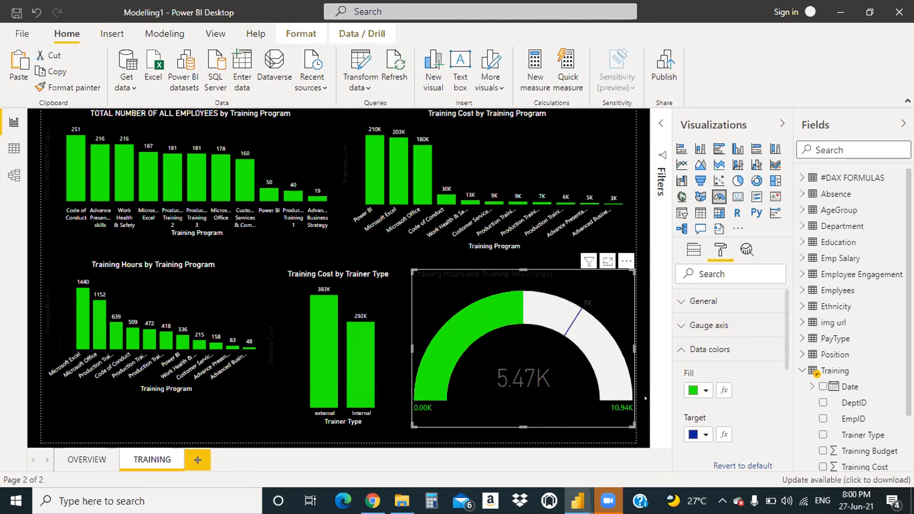
mouse_move(633, 391)
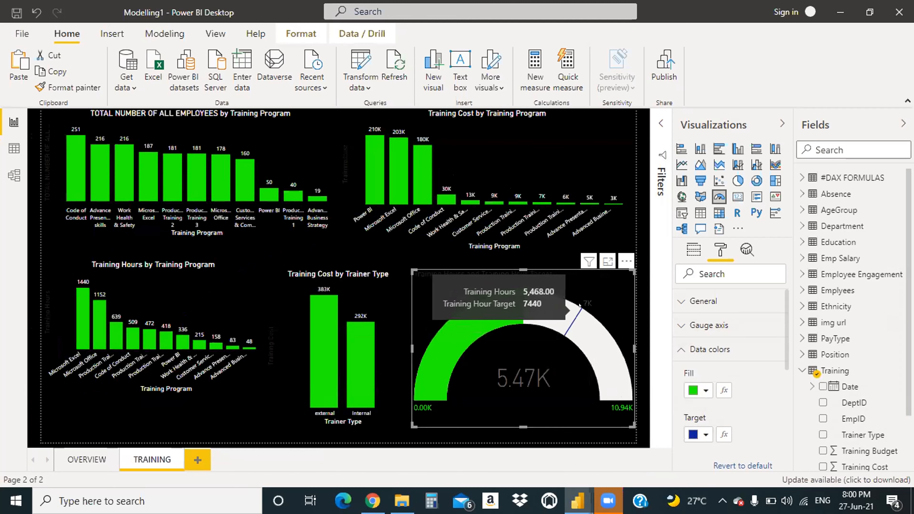
Step: Examine the Training Hour Target values throughout the Training table's data, including the column's filter list, and return to the report page
mouse_move(517, 302)
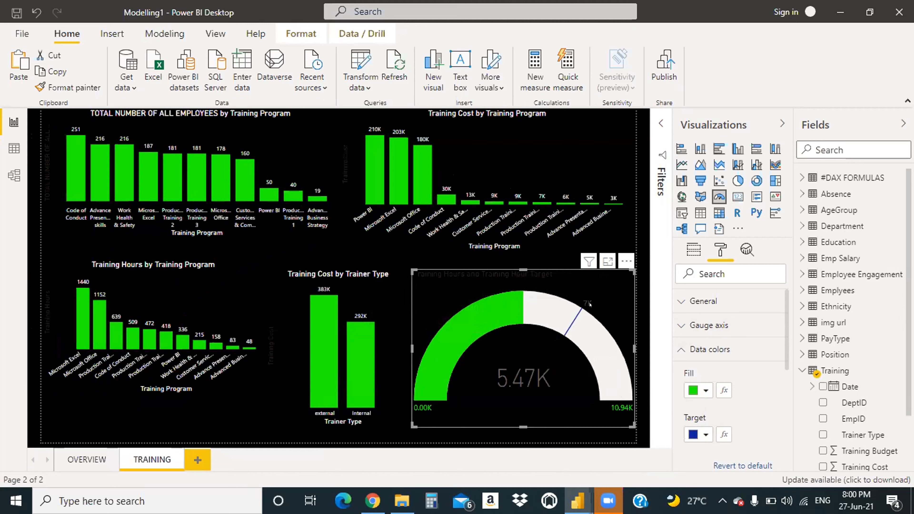
mouse_move(589, 304)
left_click(5, 145)
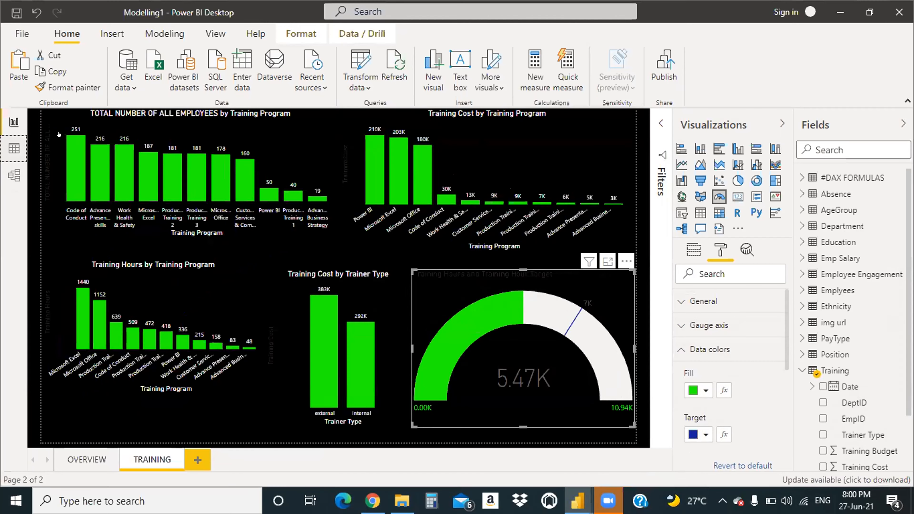
scroll(494, 198, "down", 20)
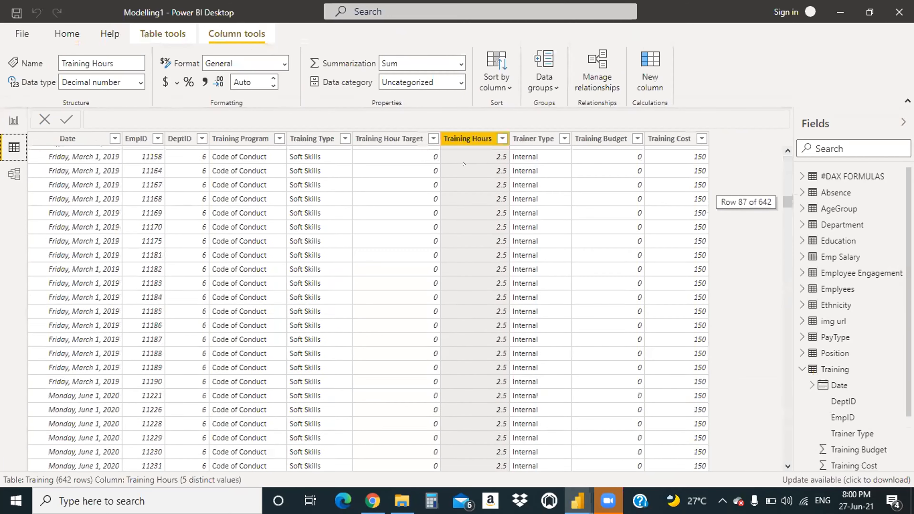
scroll(398, 186, "down", 7)
left_click(418, 140)
left_click(434, 139)
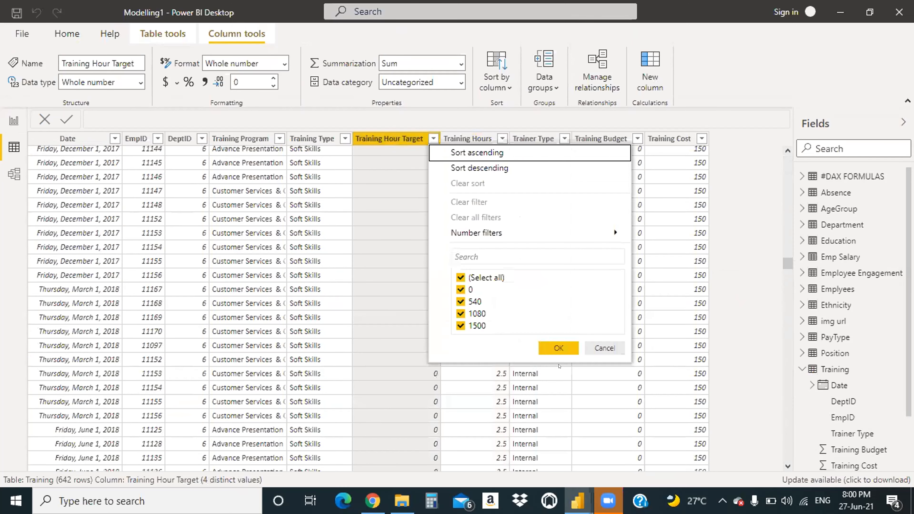
left_click(604, 348)
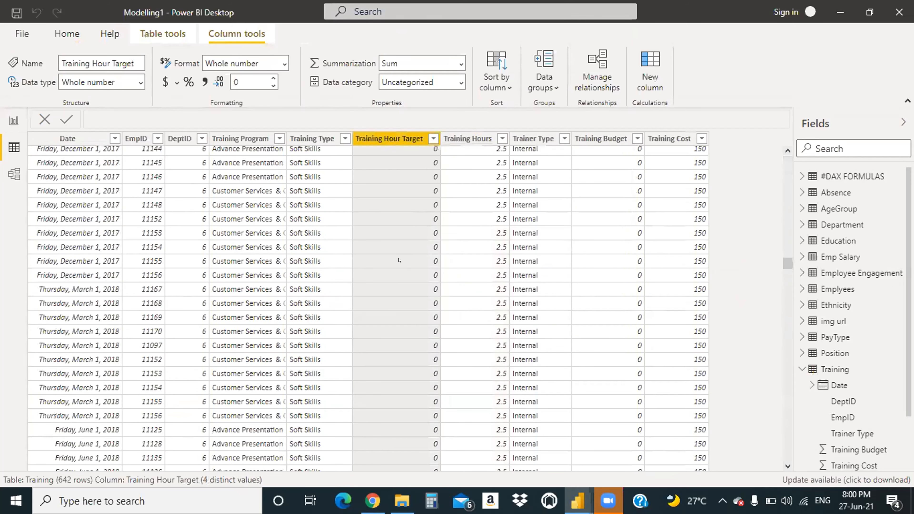
scroll(399, 219, "down", 20)
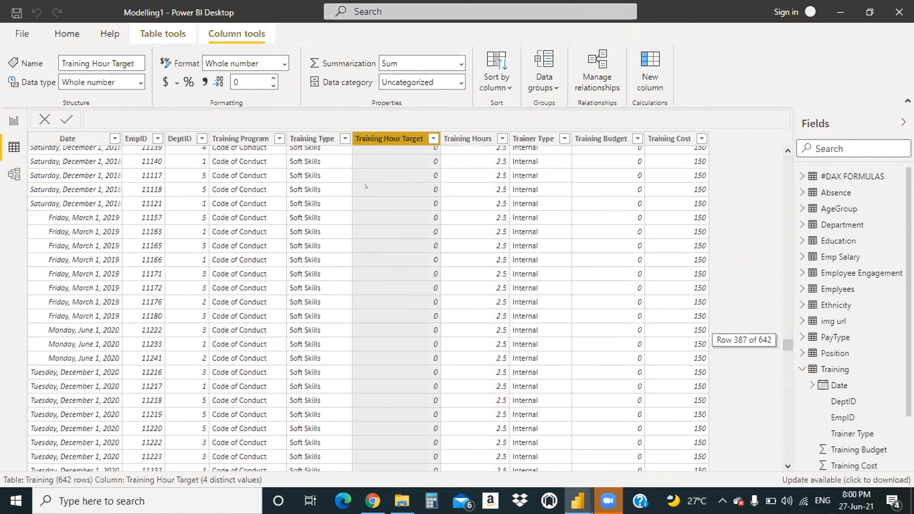
scroll(355, 229, "down", 20)
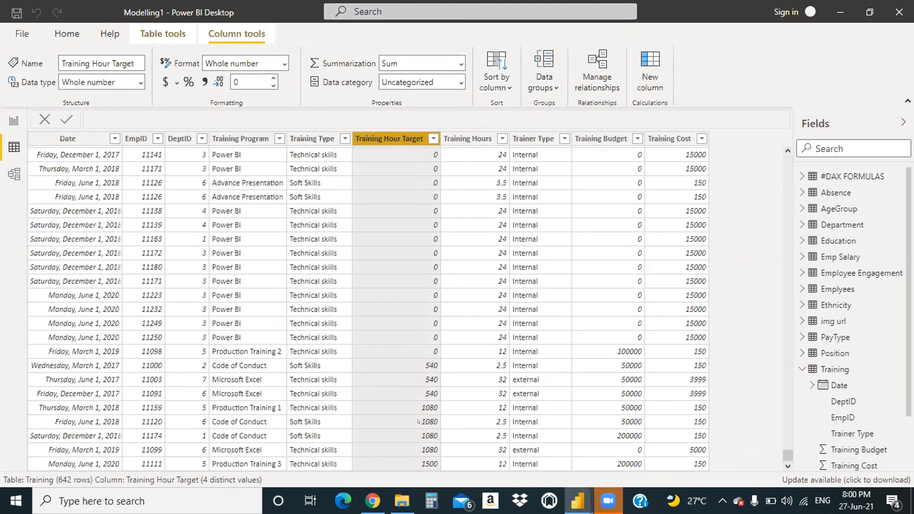
left_click(408, 409)
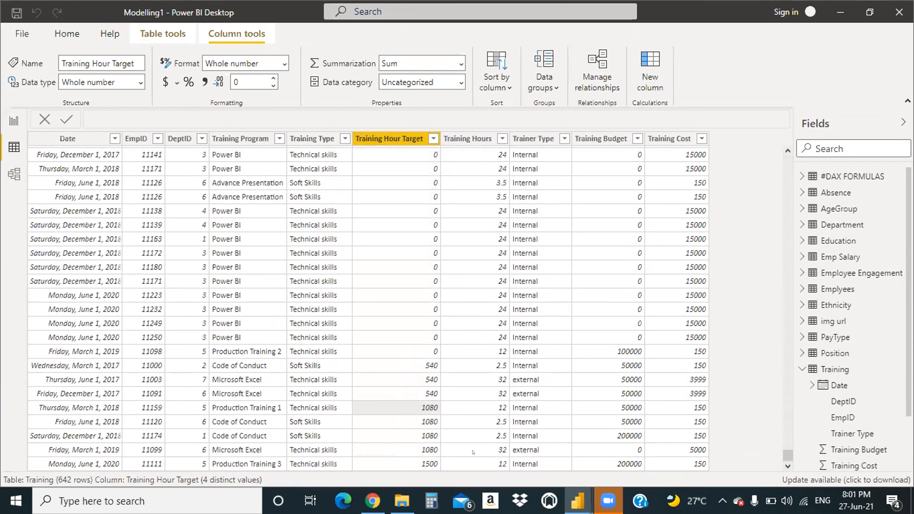
scroll(484, 422, "up", 15)
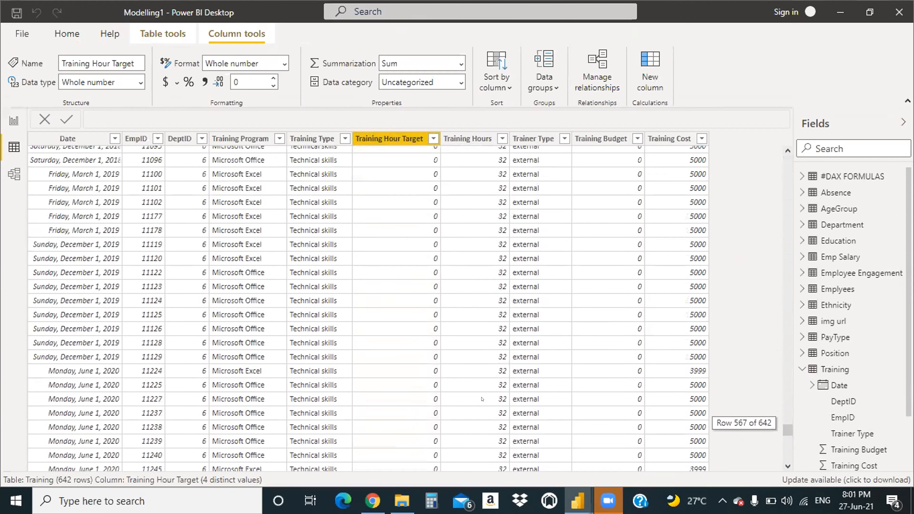
scroll(481, 380, "up", 20)
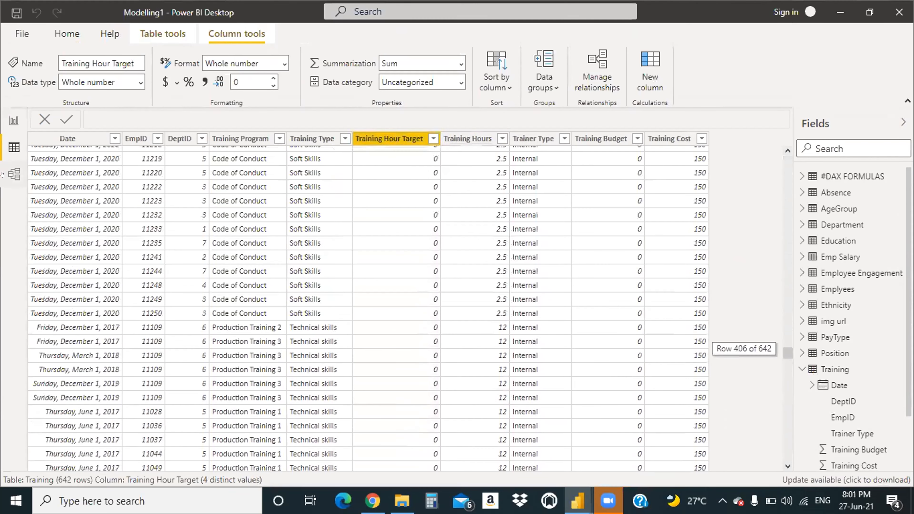
left_click(14, 121)
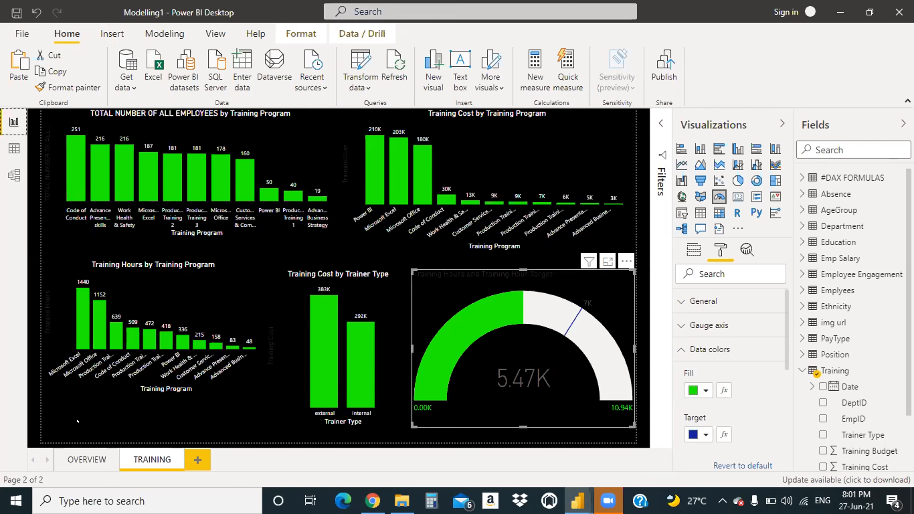
Step: Deselect the gauge and collapse the Training table in the field list
left_click(121, 431)
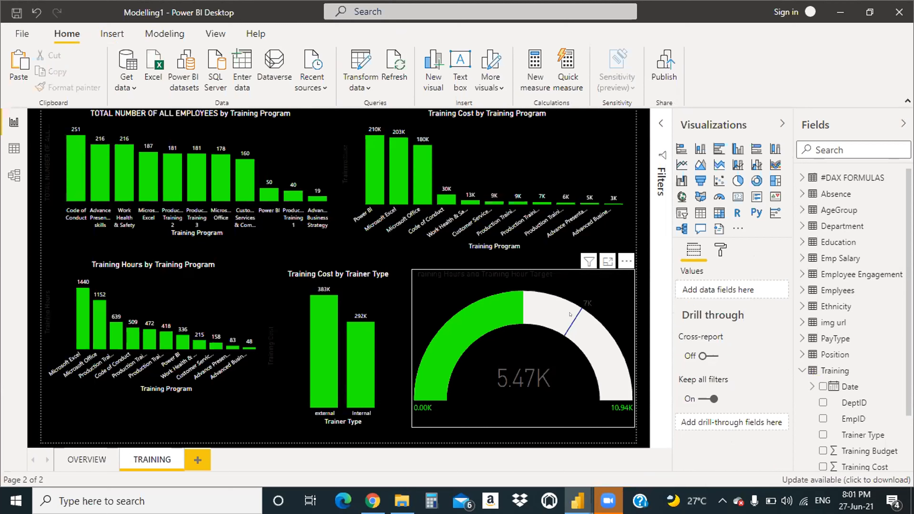
mouse_move(570, 314)
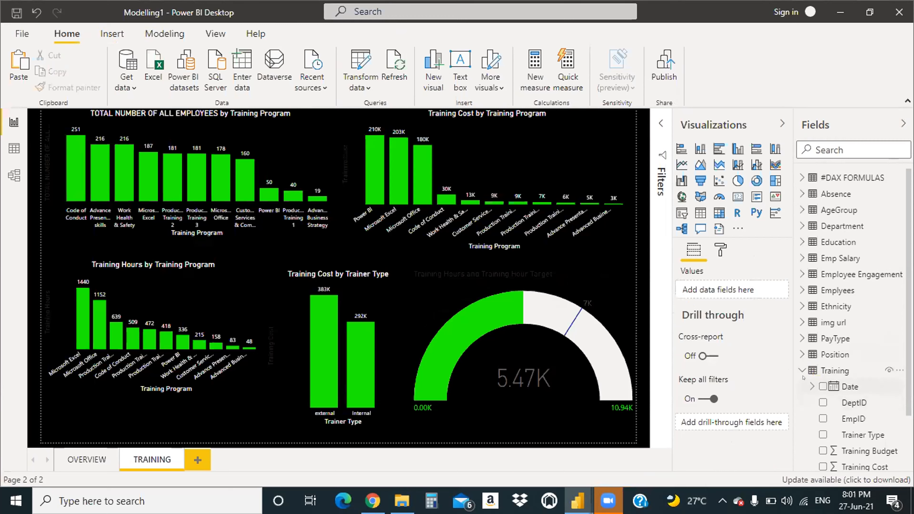
left_click(796, 371)
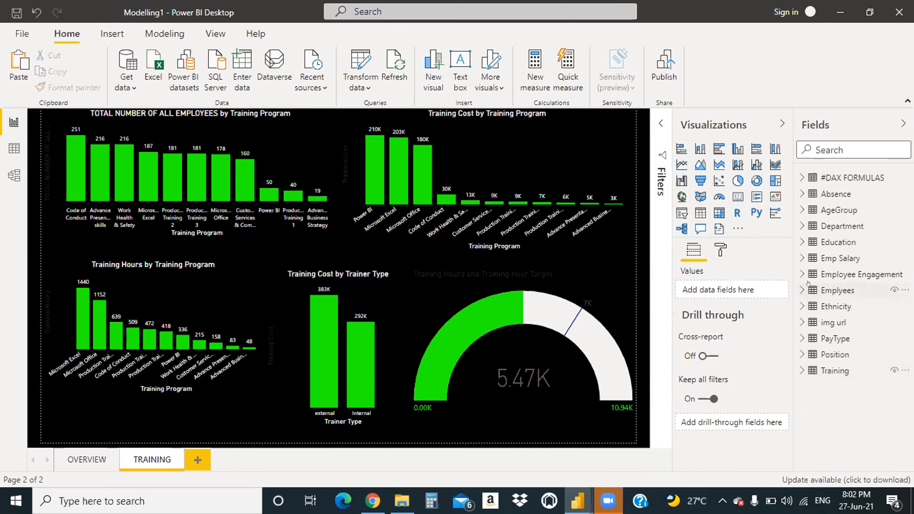
mouse_move(805, 283)
left_click(796, 223)
left_click(795, 220)
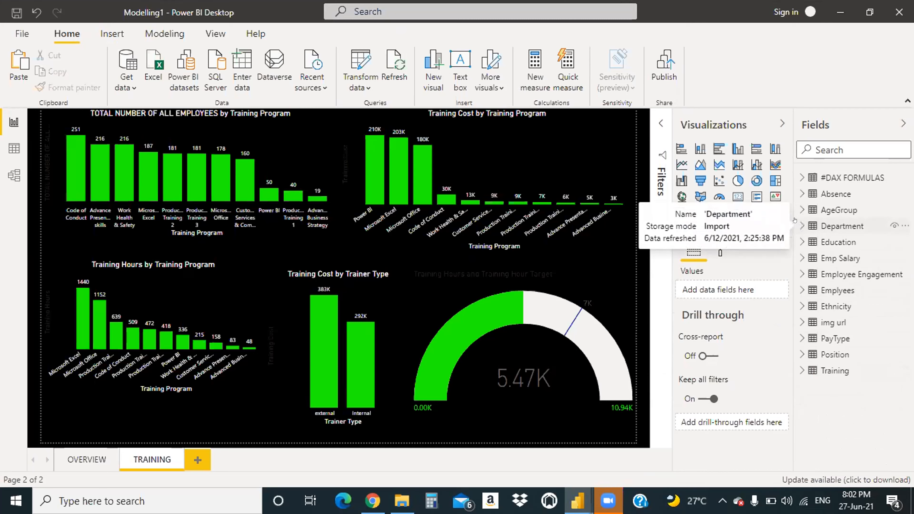
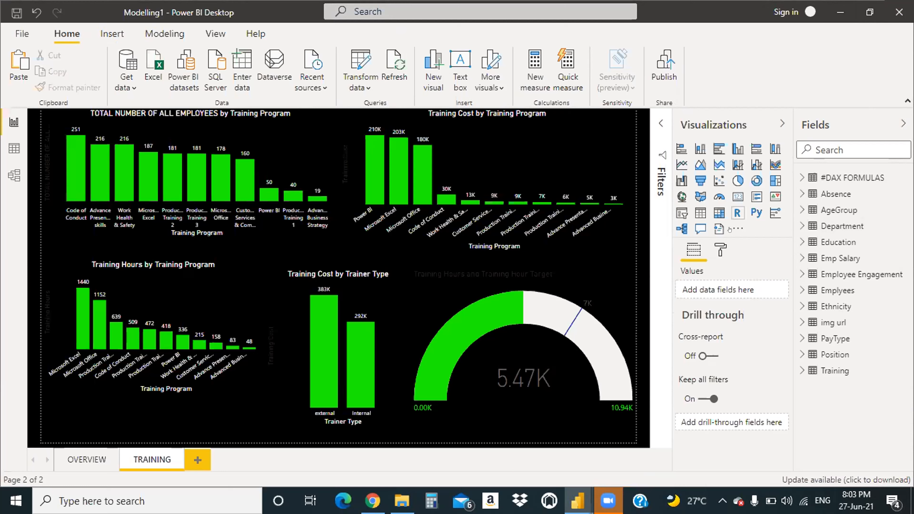
Step: Select the Training Hours and Training Hour Target gauge and open its title formatting options
mouse_move(548, 273)
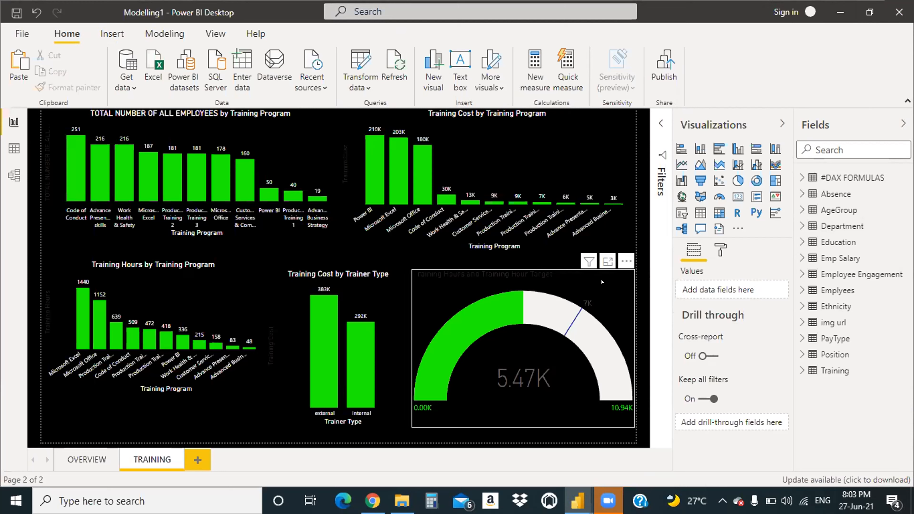
left_click(523, 346)
left_click(720, 249)
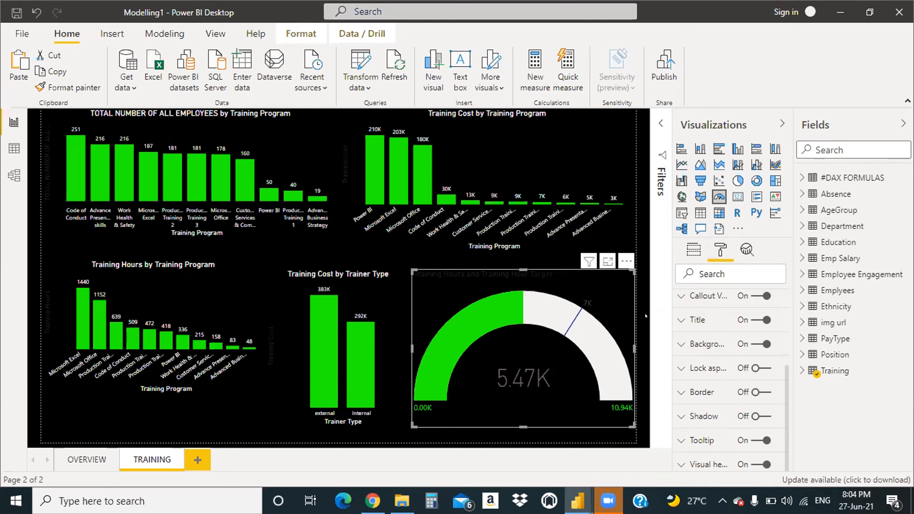
left_click(680, 320)
scroll(728, 348, "down", 3)
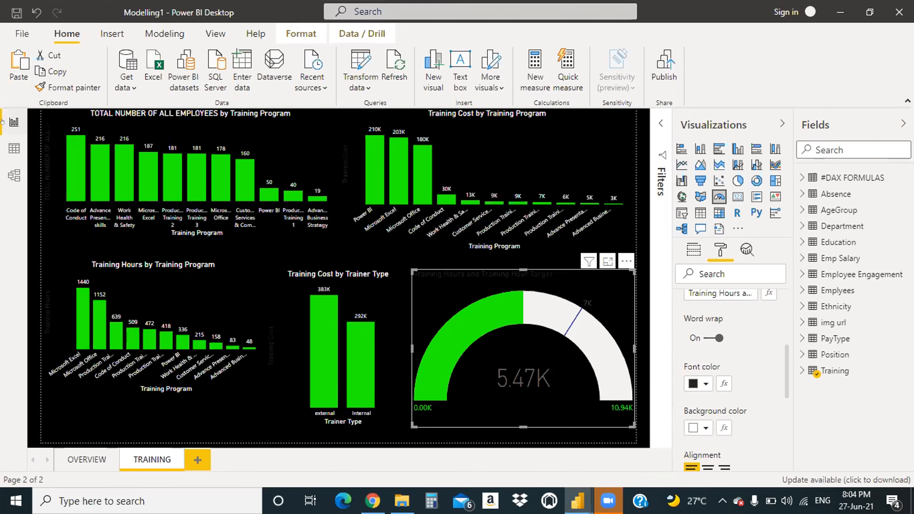
Step: Review the Training Hour Target rows of the Training table in the data view
key("Return")
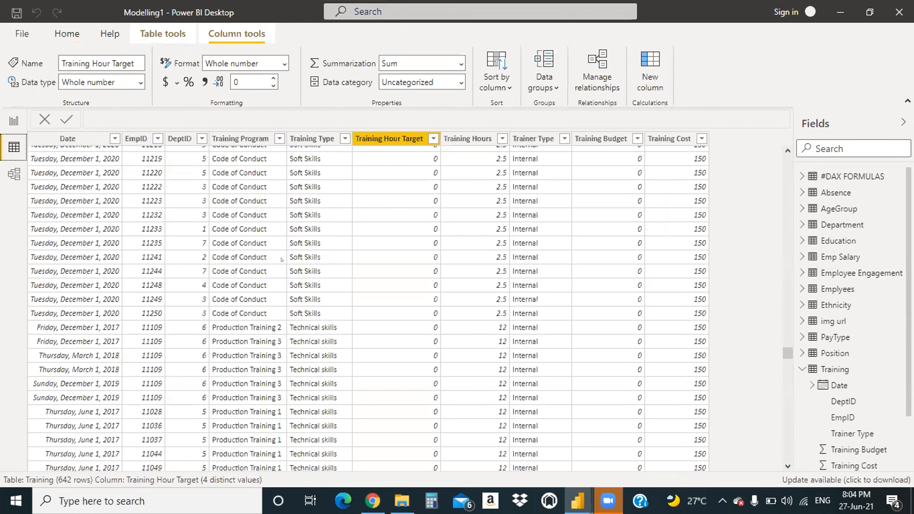
scroll(78, 173, "down", 20)
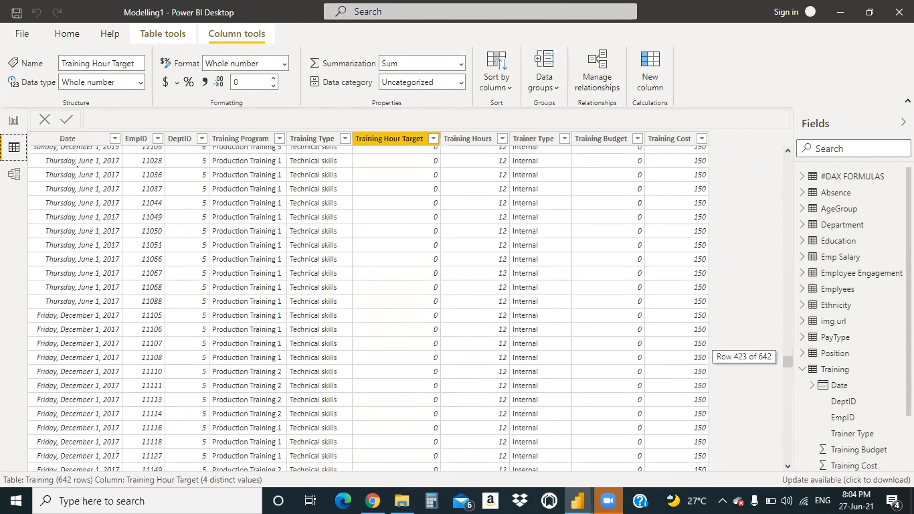
scroll(57, 175, "down", 20)
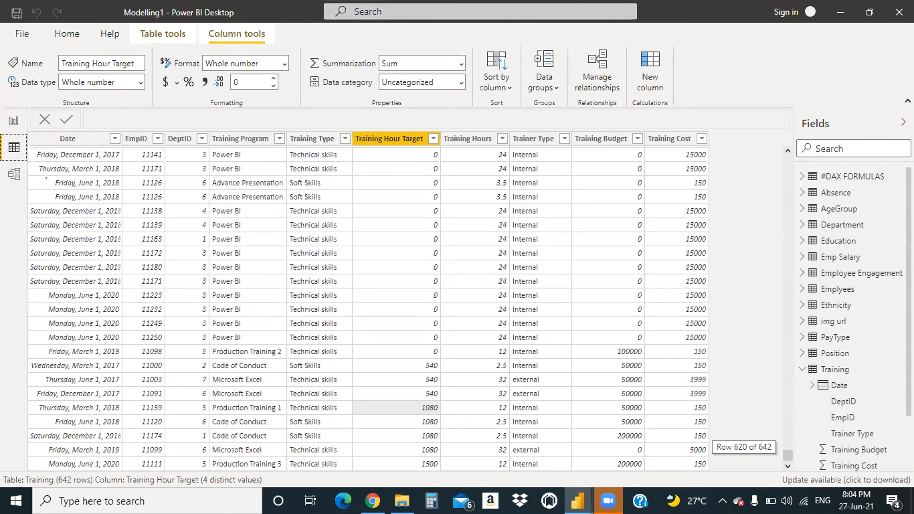
scroll(46, 183, "up", 20)
scroll(57, 153, "up", 20)
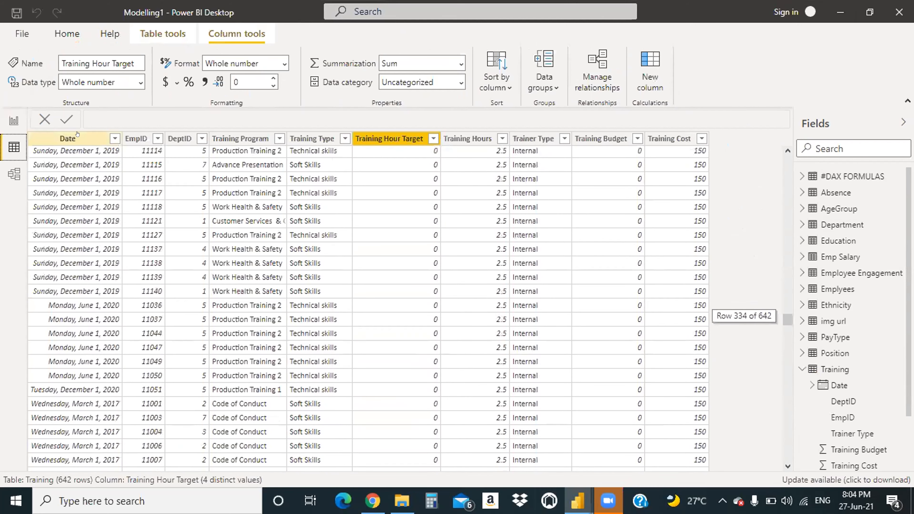
Step: Return to the report page and set the gauge's title font color to white
left_click(14, 121)
scroll(720, 398, "down", 5)
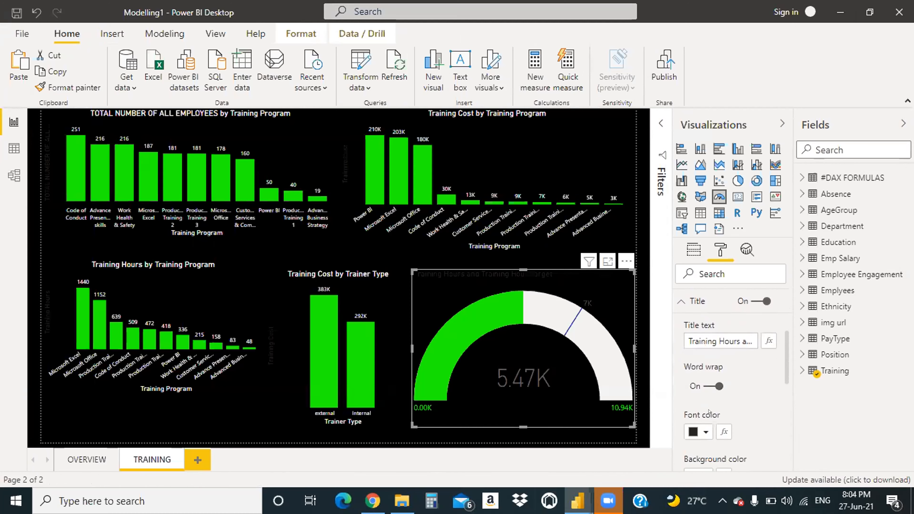
left_click(705, 375)
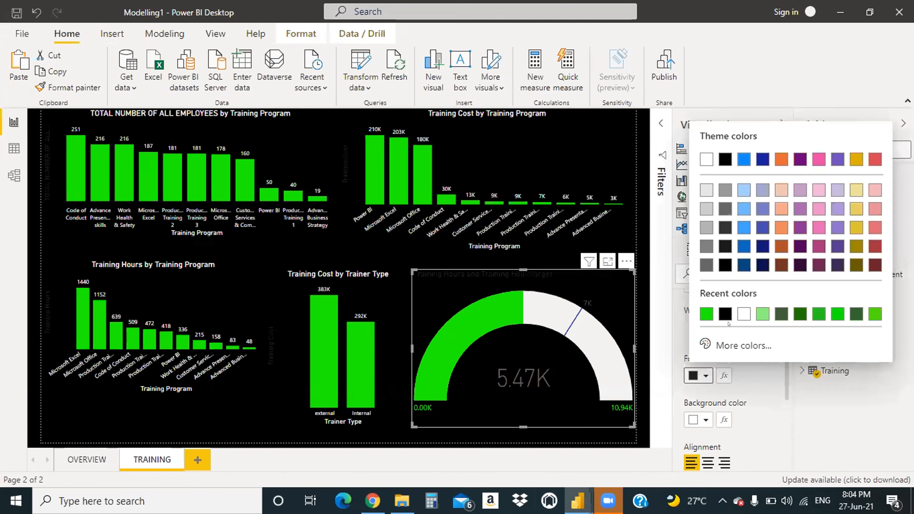
left_click(743, 315)
Step: Look through the fields of the Education and Training tables, collapsing both tables again
left_click(802, 242)
left_click(795, 401)
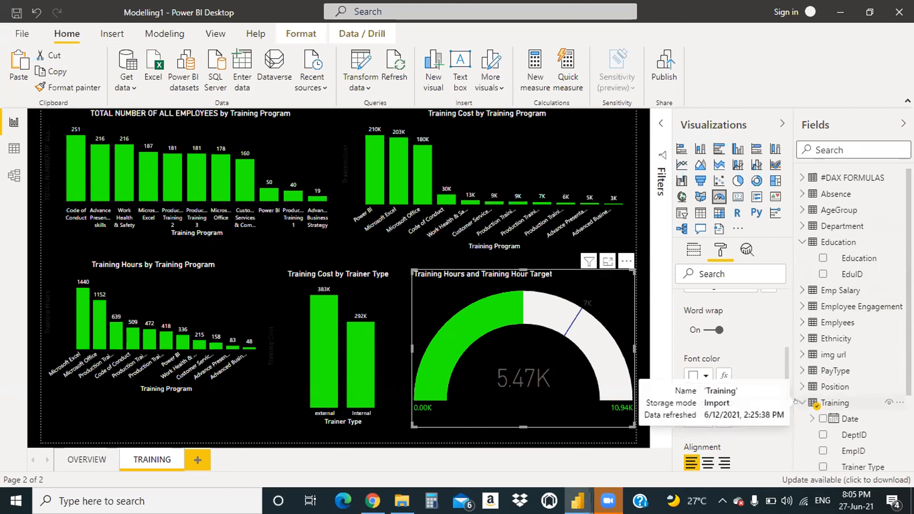
left_click(795, 401)
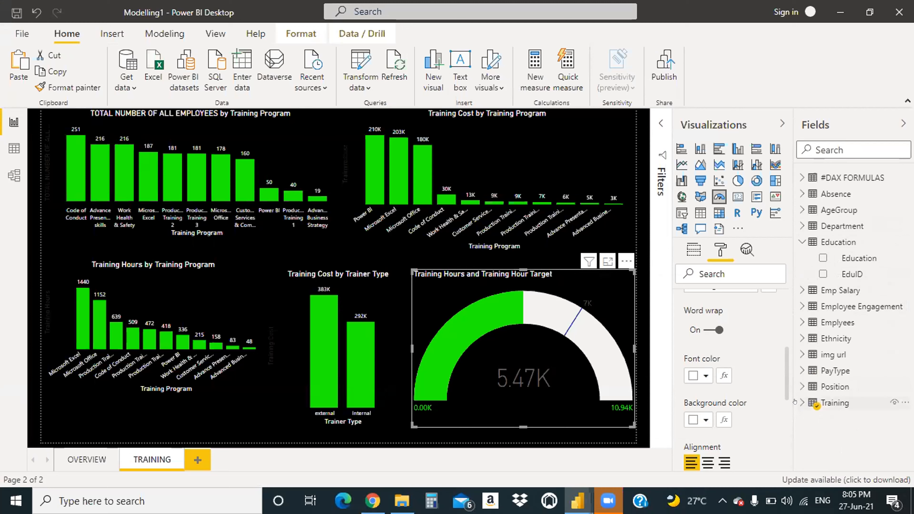
left_click(802, 402)
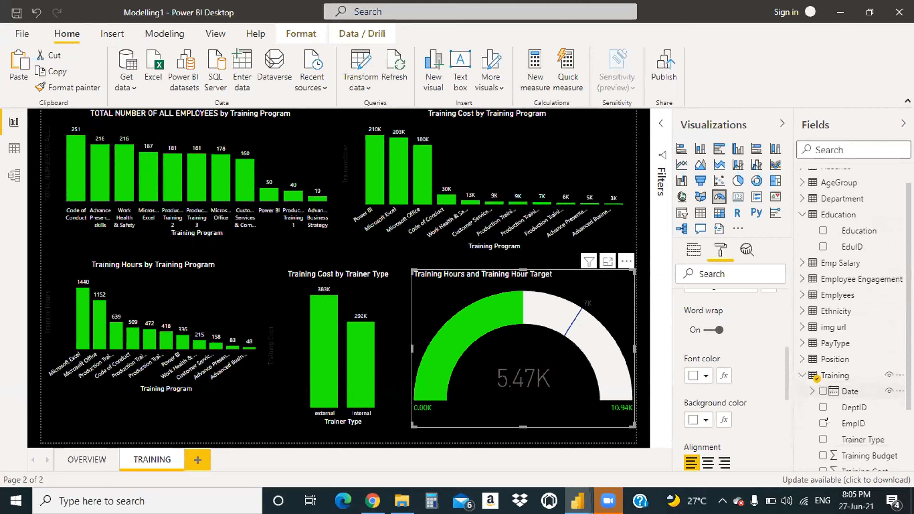
scroll(809, 395, "down", 5)
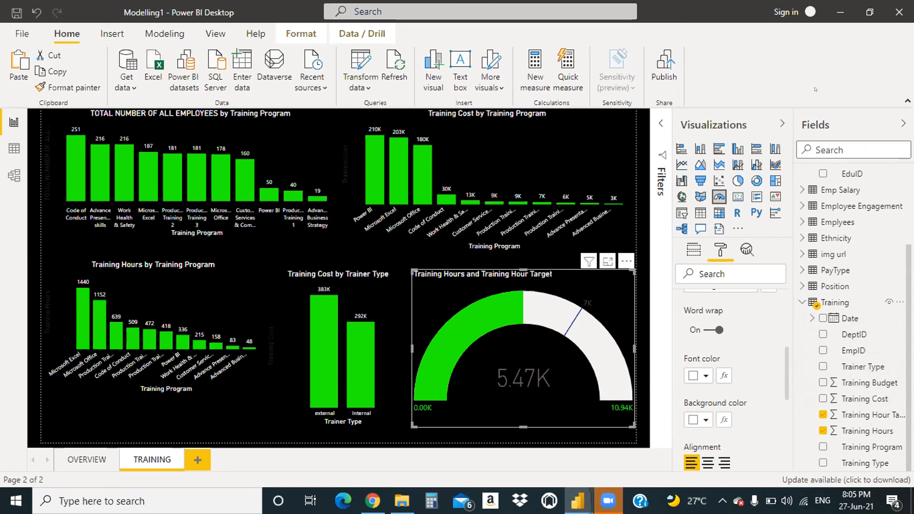
left_click(800, 302)
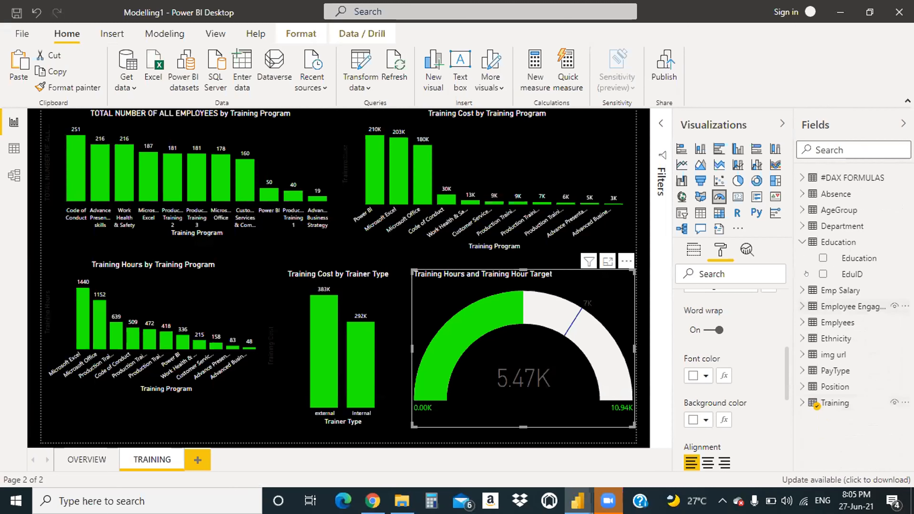
left_click(801, 241)
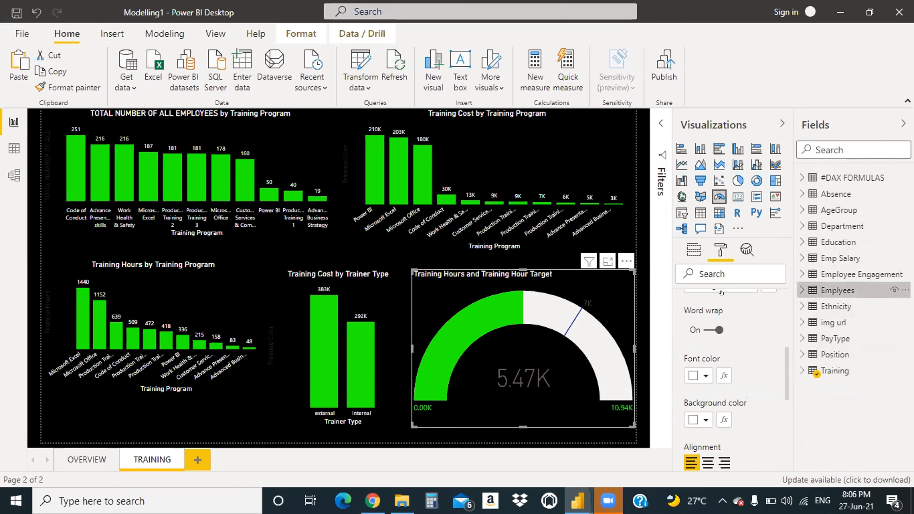
Step: Open the Emplyees table in the data view and examine its columns across to PositionID
left_click(838, 292)
left_click(14, 148)
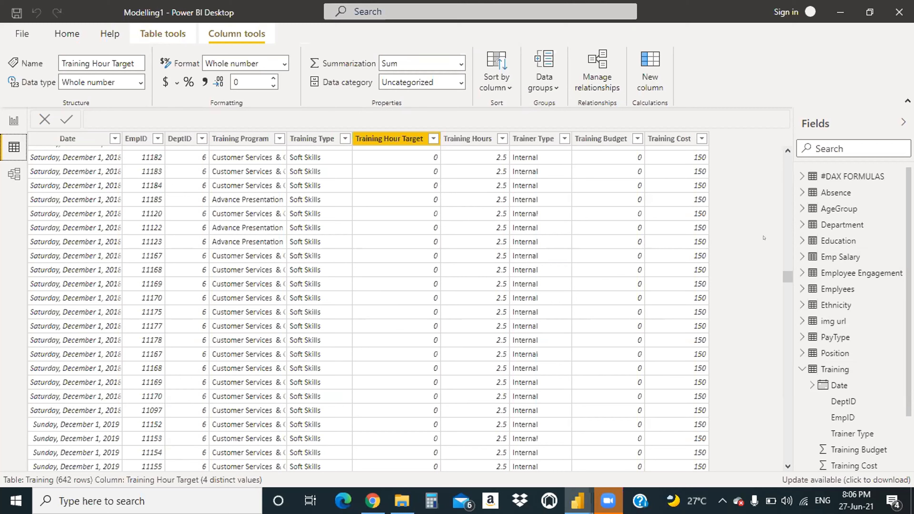
left_click(802, 369)
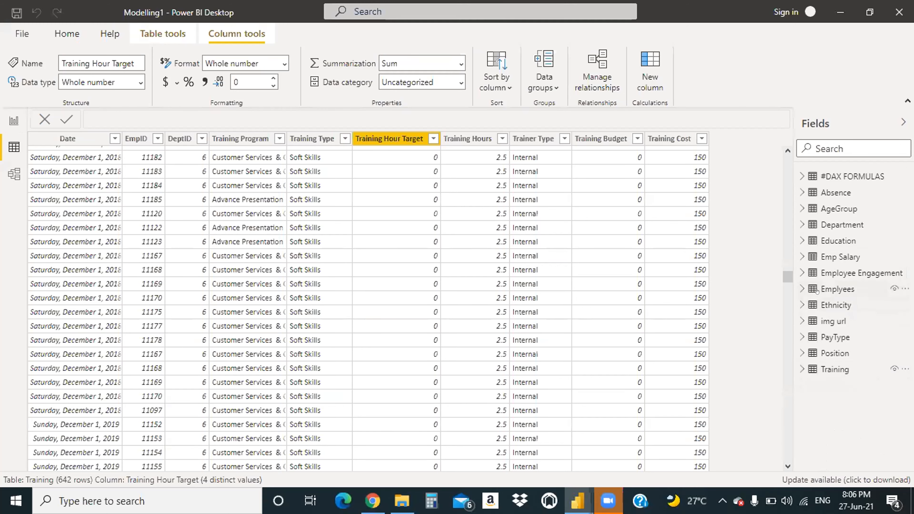
left_click(827, 289)
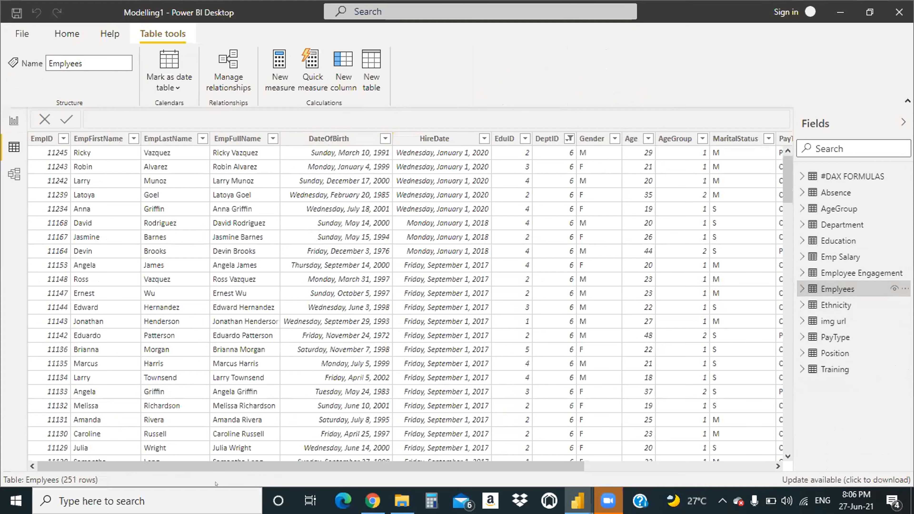
left_click_drag(225, 464, 391, 464)
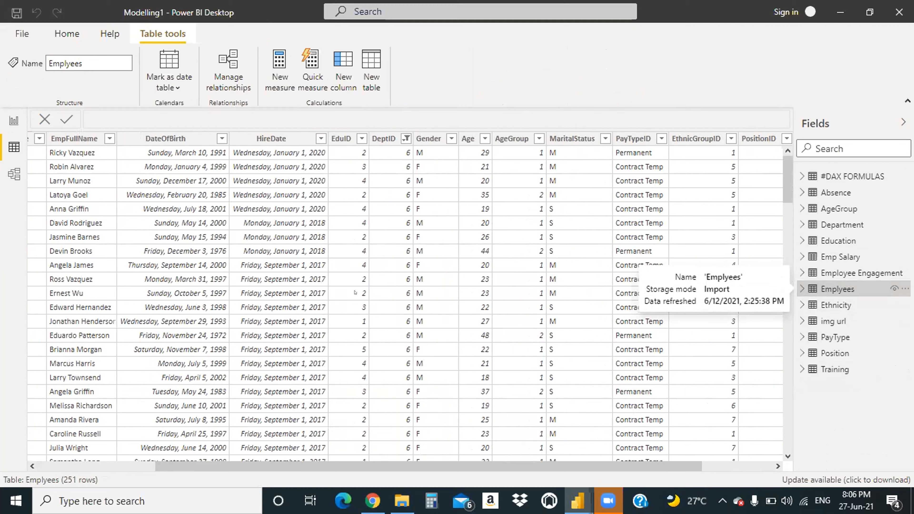
Step: Look through the filtered rows of the Emplyees table from the first to the last
scroll(355, 292, "down", 20)
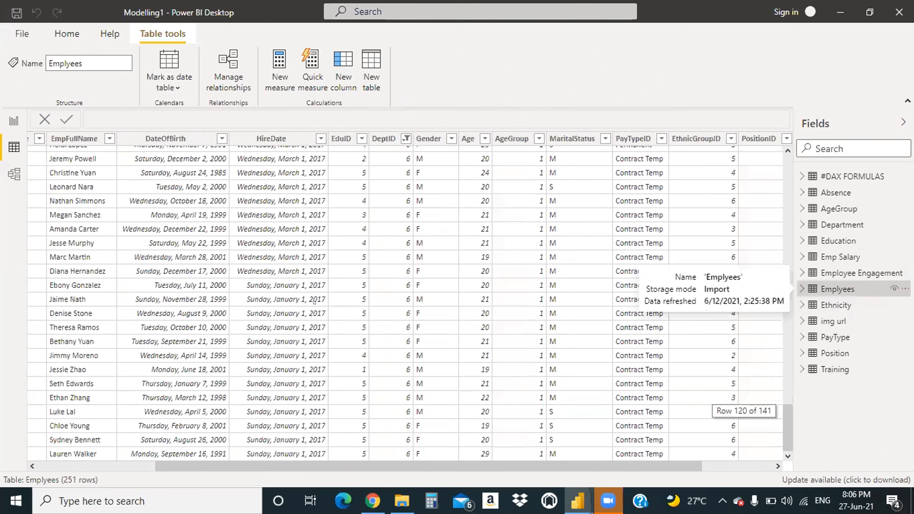
scroll(312, 293, "up", 20)
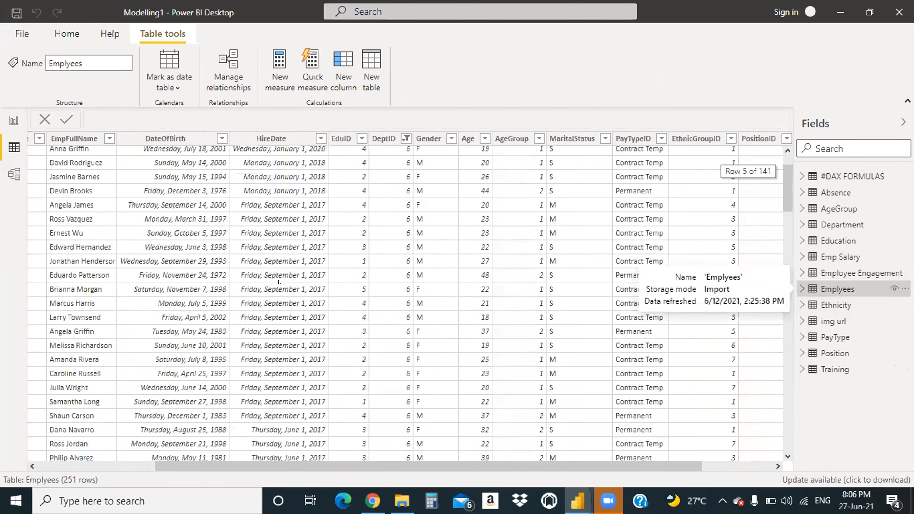
scroll(271, 281, "down", 2)
scroll(292, 263, "up", 2)
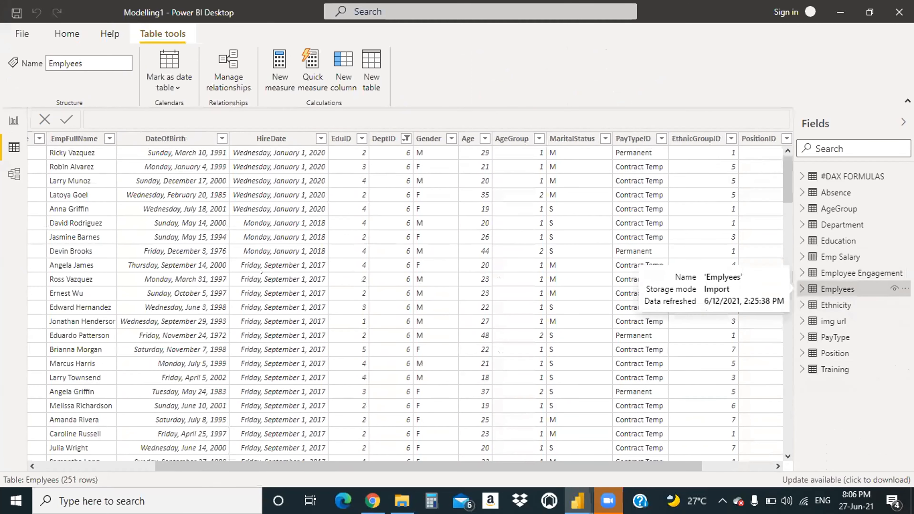
Step: Select the HireDate column of the Emplyees table and examine the hire dates down the filtered rows
right_click(281, 140)
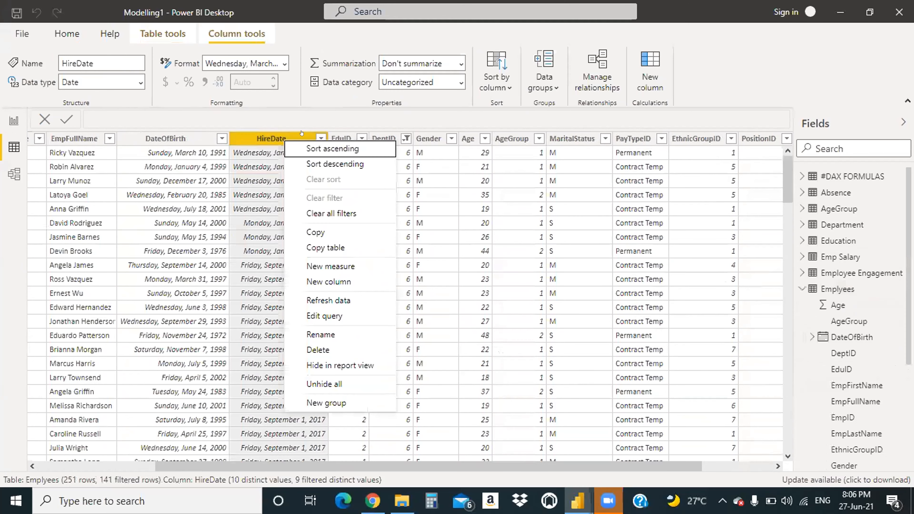
left_click(688, 59)
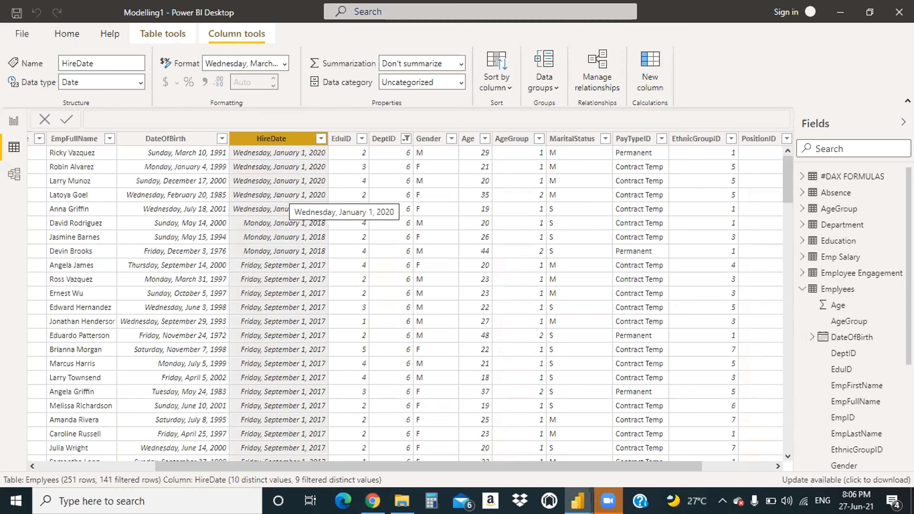
scroll(277, 252, "down", 20)
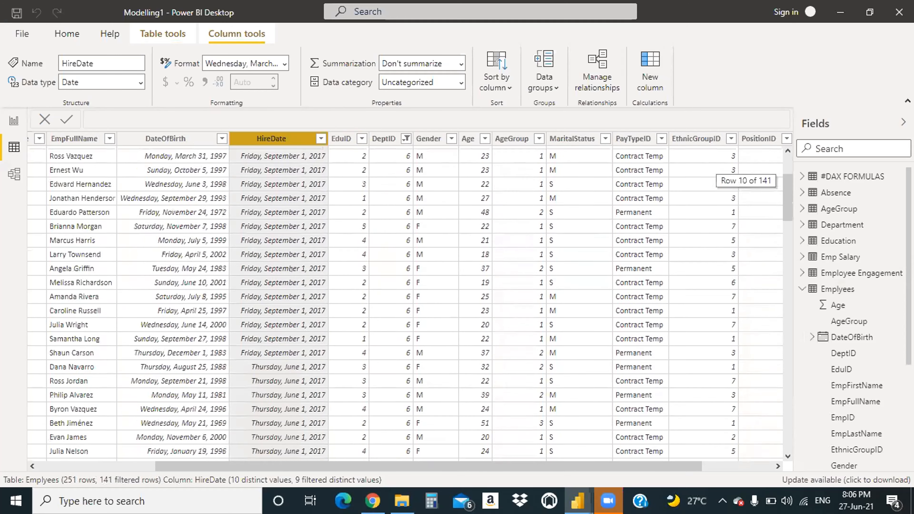
scroll(278, 259, "down", 10)
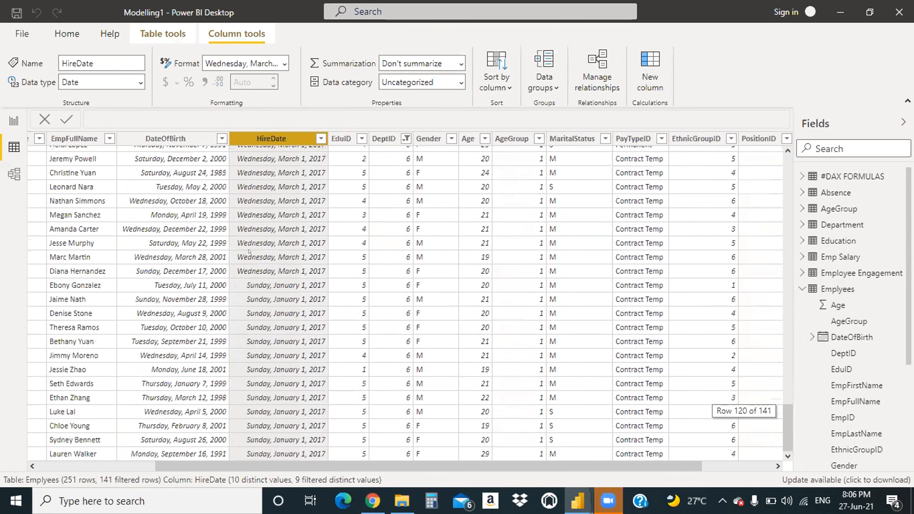
scroll(244, 241, "up", 1)
scroll(239, 229, "down", 1)
scroll(250, 219, "up", 20)
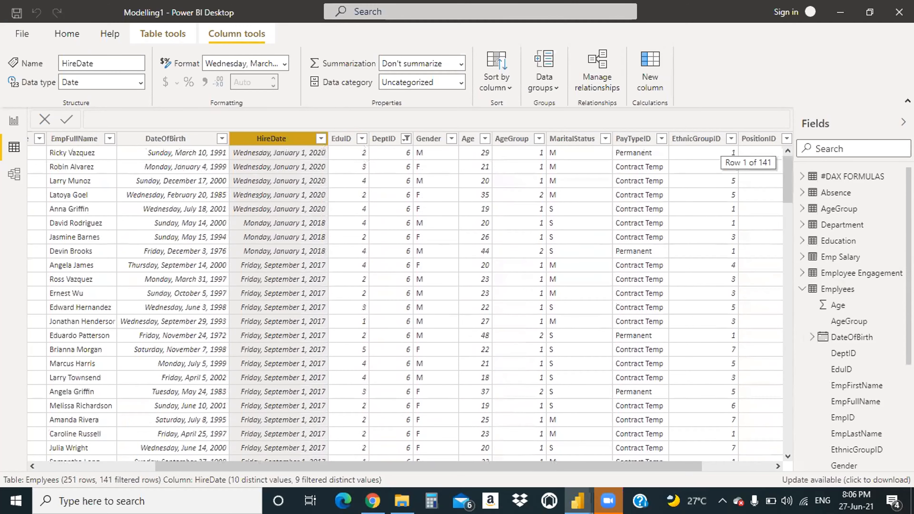
scroll(260, 197, "down", 20)
scroll(217, 219, "up", 10)
scroll(218, 220, "up", 7)
scroll(218, 219, "up", 10)
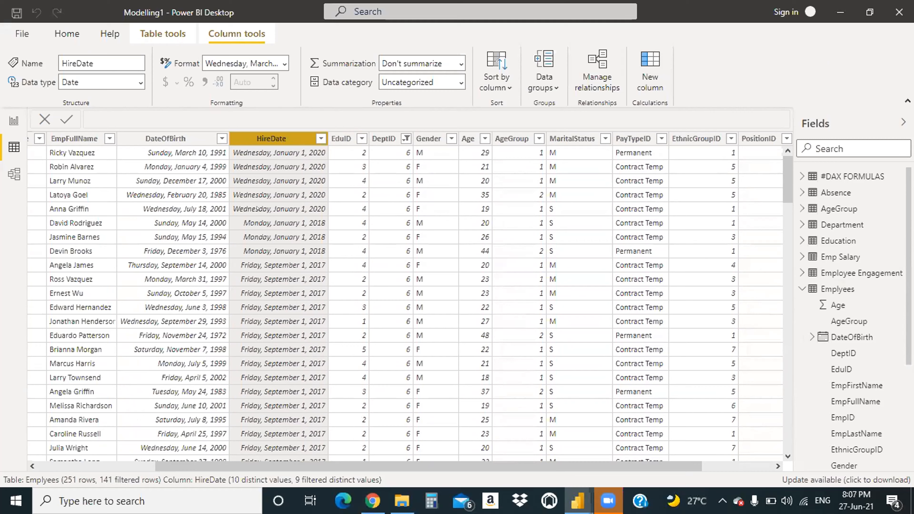
scroll(248, 207, "down", 20)
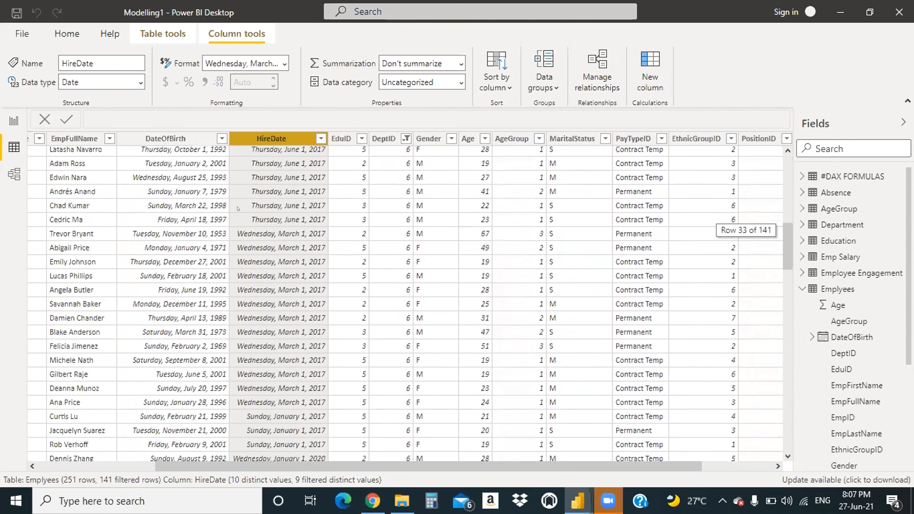
scroll(218, 186, "up", 15)
scroll(219, 186, "up", 11)
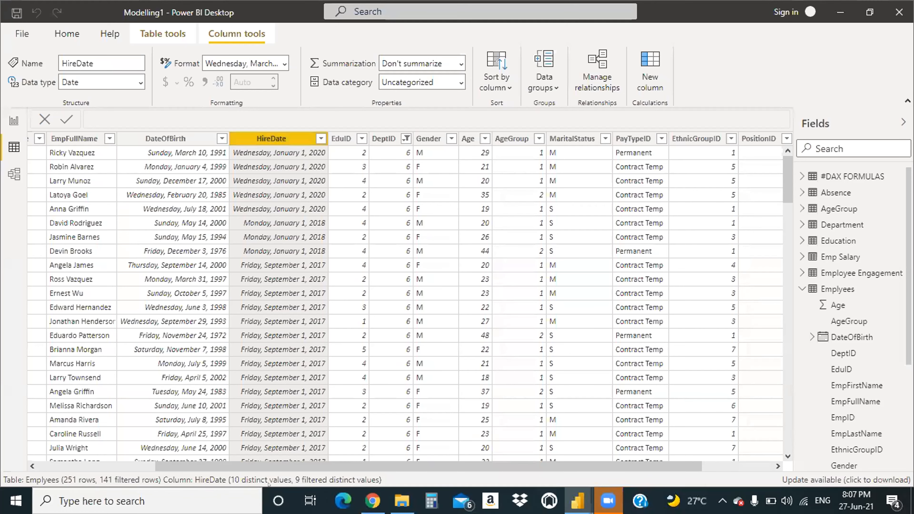
Step: Examine the Emplyees columns from EmpFirstName across to PositionID, collapsing the table's list of fields
left_click_drag(262, 466, 94, 447)
left_click_drag(209, 467, 260, 479)
left_click_drag(333, 496, 259, 465)
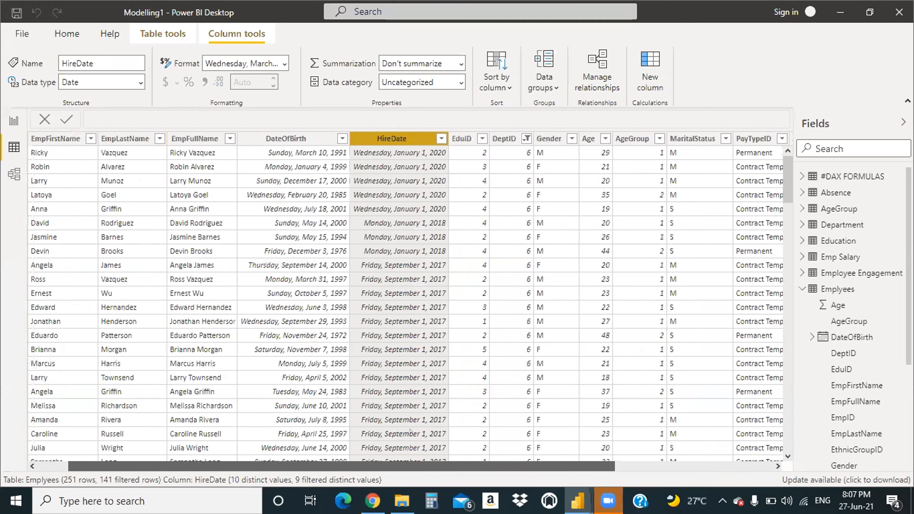
scroll(410, 432, "left", 2)
scroll(539, 184, "right", 4)
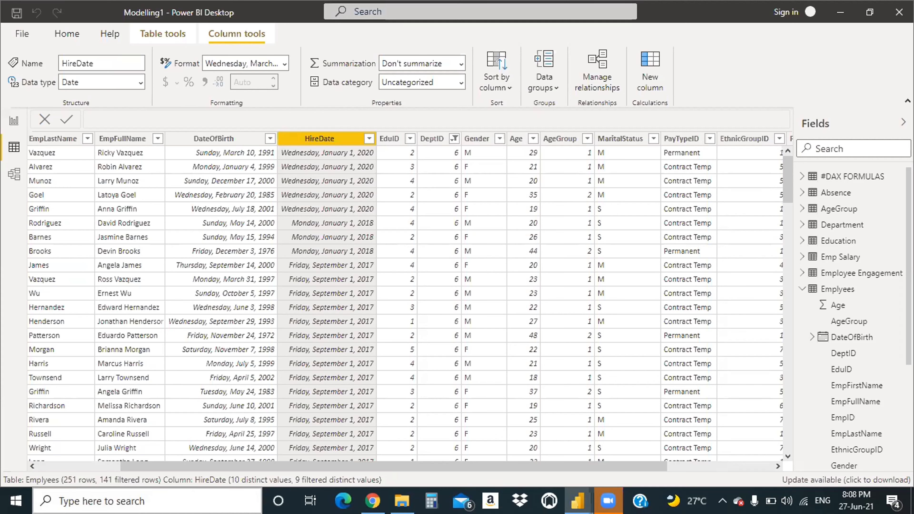
left_click_drag(279, 463, 329, 463)
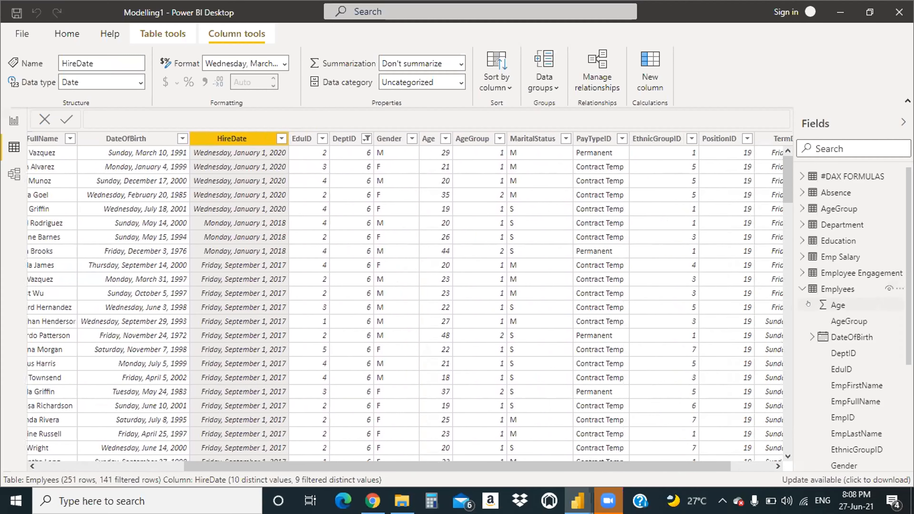
left_click(802, 289)
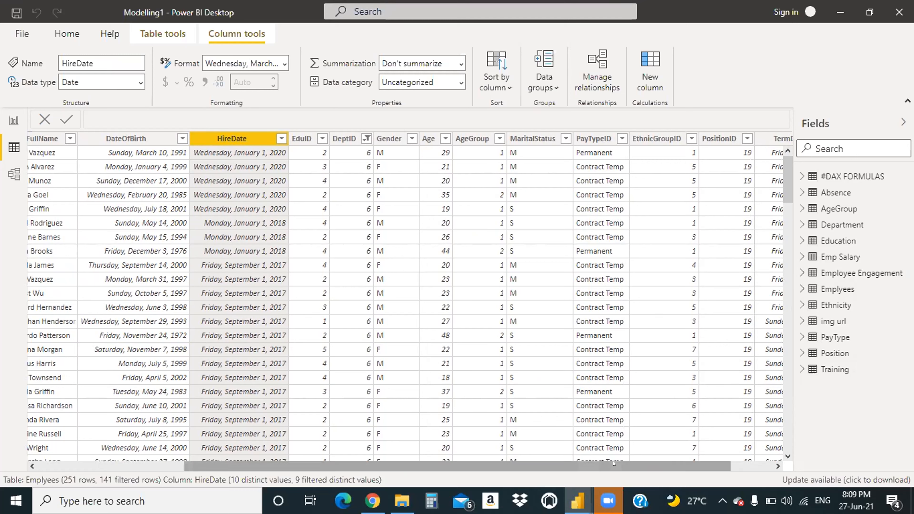
left_click_drag(656, 466, 485, 495)
left_click_drag(368, 462, 493, 474)
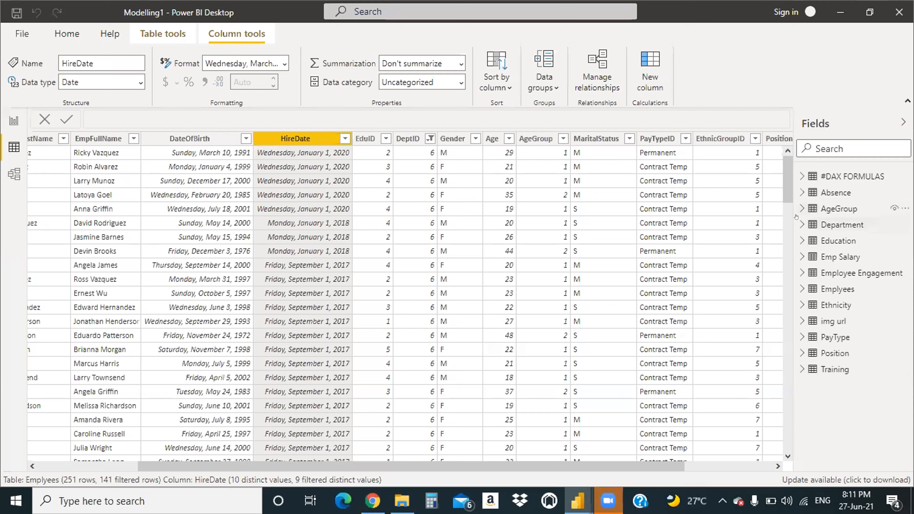
Step: Return to the TRAINING report page and look over the Absence table's fields and the options for getting more visuals
left_click(800, 193)
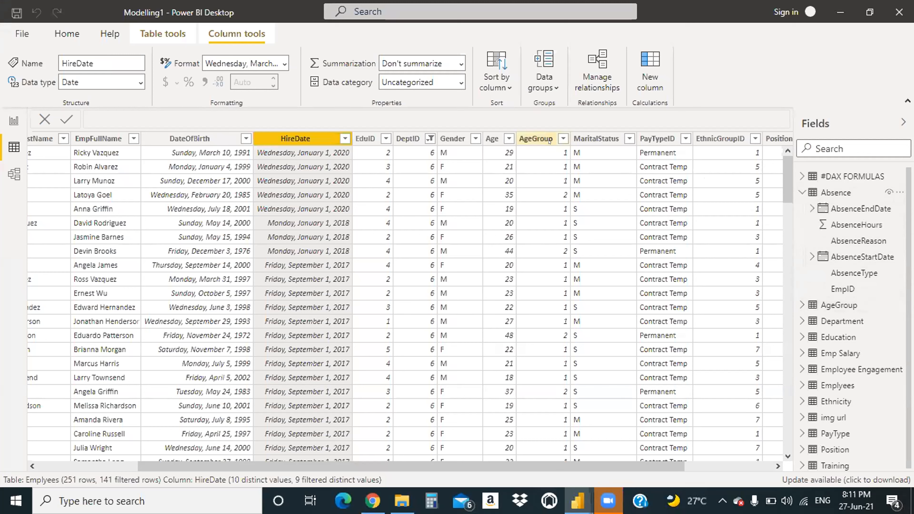
left_click(13, 121)
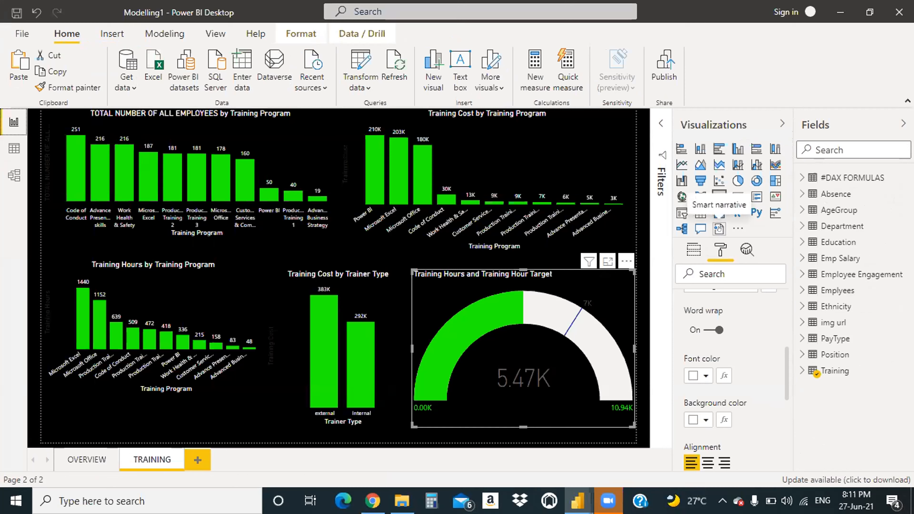
left_click(736, 228)
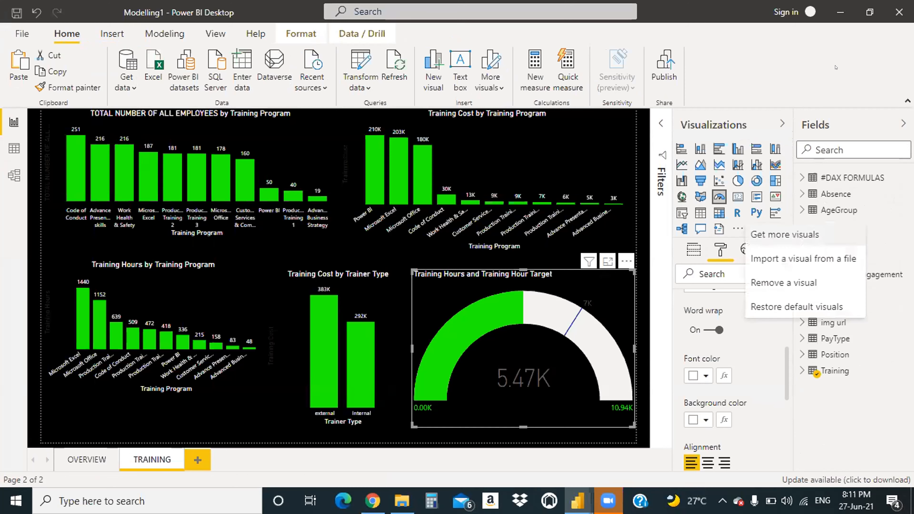
left_click(828, 59)
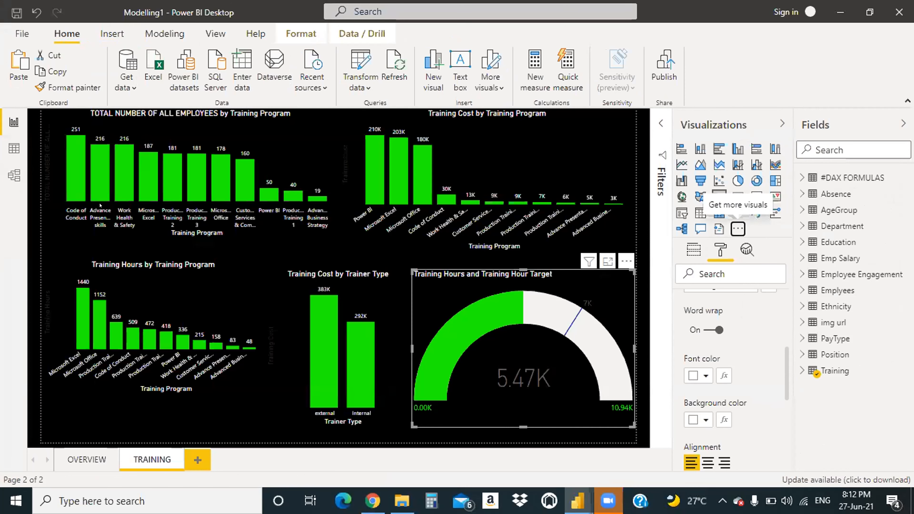
left_click(806, 196)
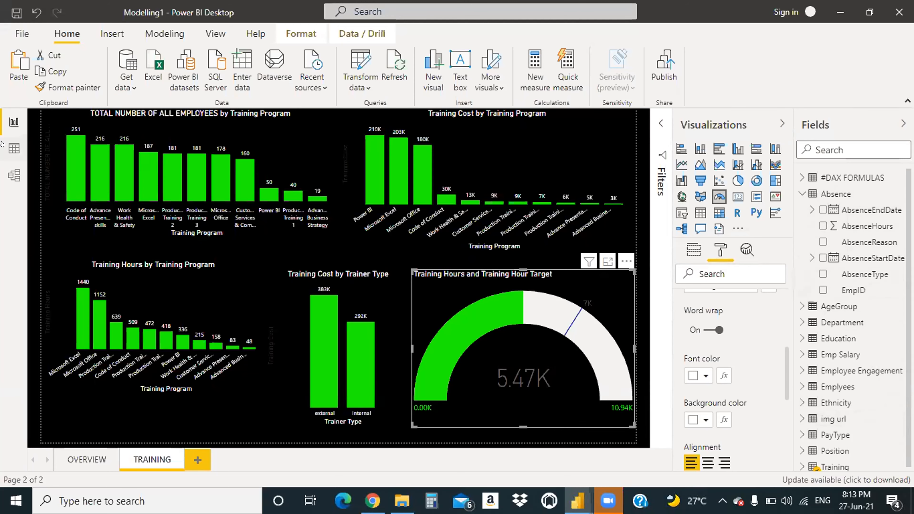
Step: Open the Absence table in the data view, examine its first rows and collapse its list of fields
left_click(14, 147)
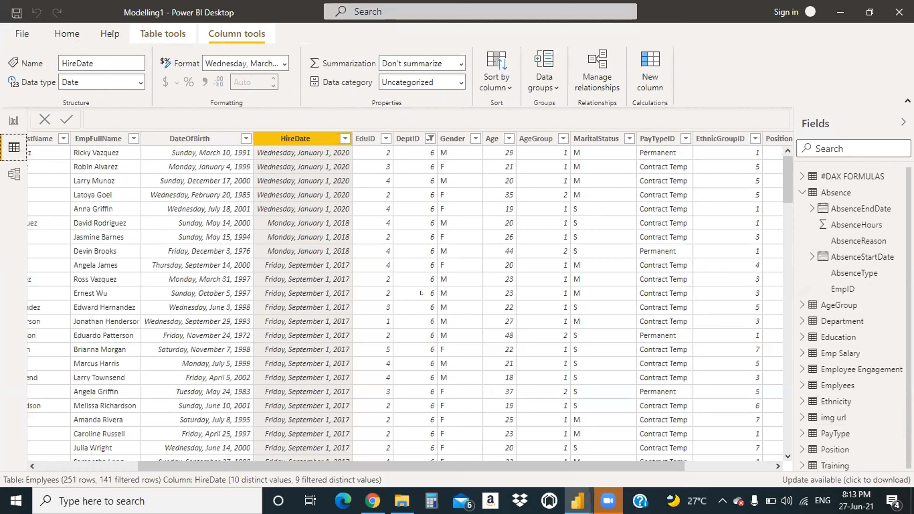
left_click(827, 189)
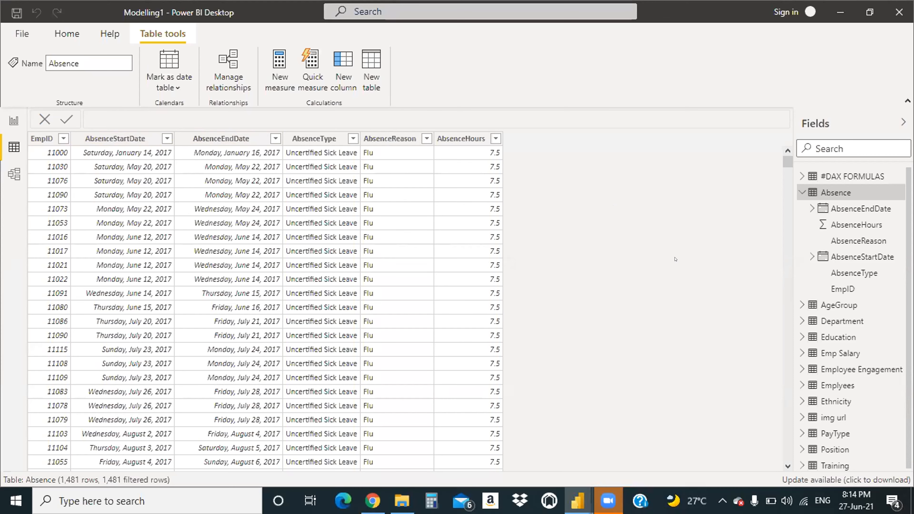
scroll(635, 251, "down", 5)
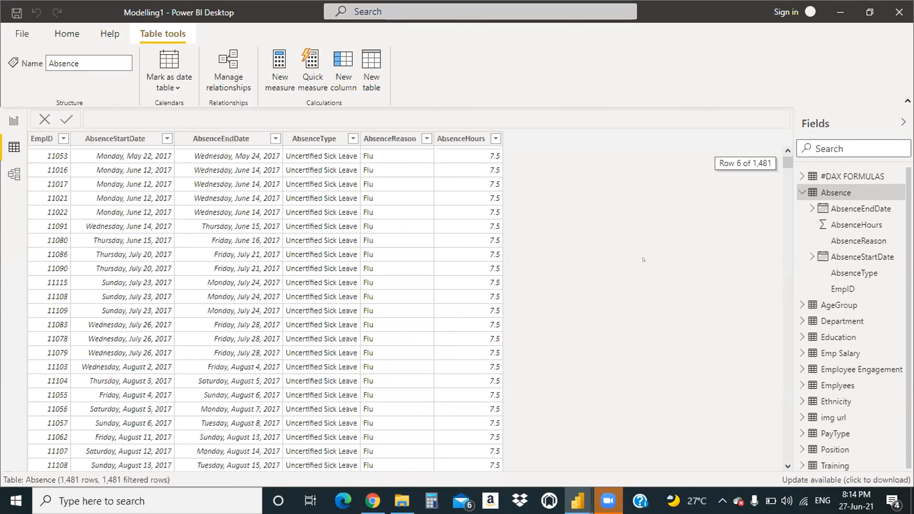
scroll(644, 231, "up", 5)
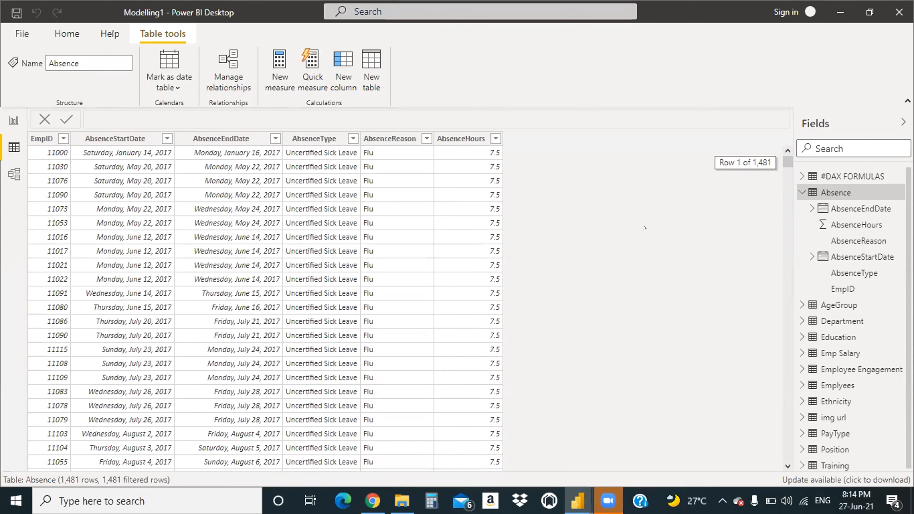
left_click(799, 194)
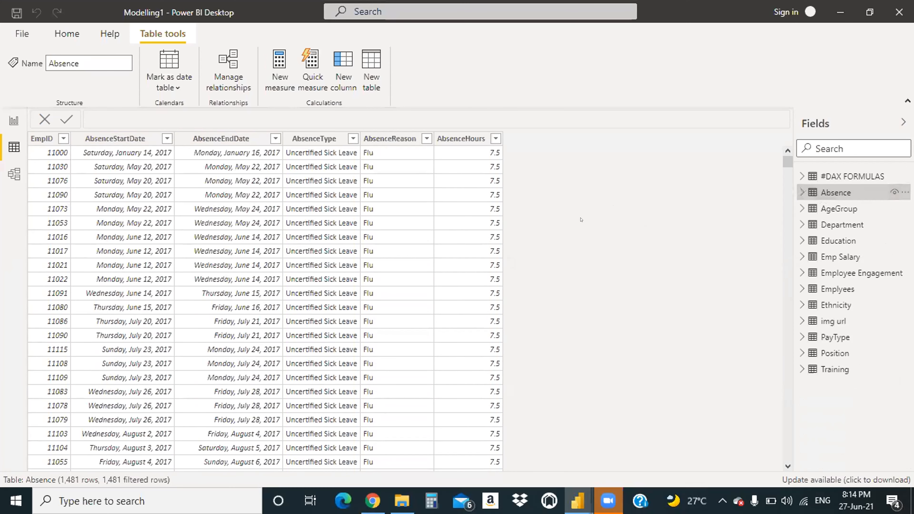